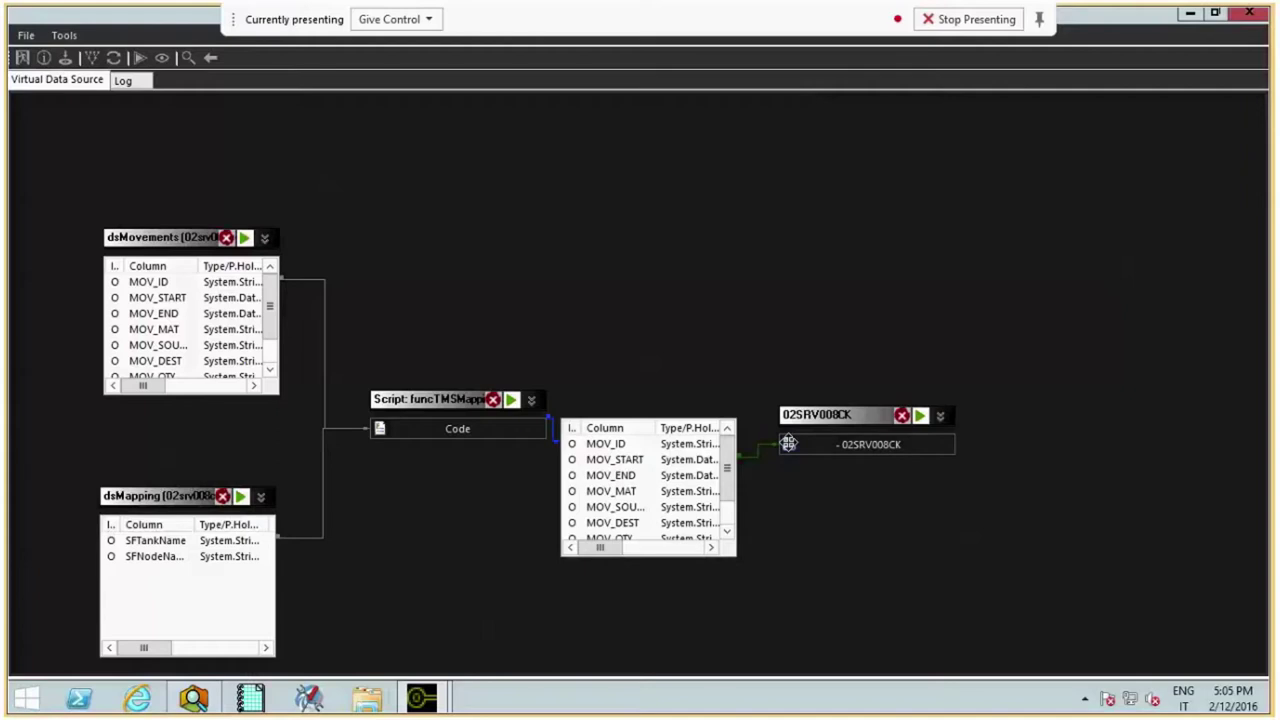
Open the AF action settings of 02SRV008CK and check its databases against the database list in PI System Explorer
double_click(789, 443)
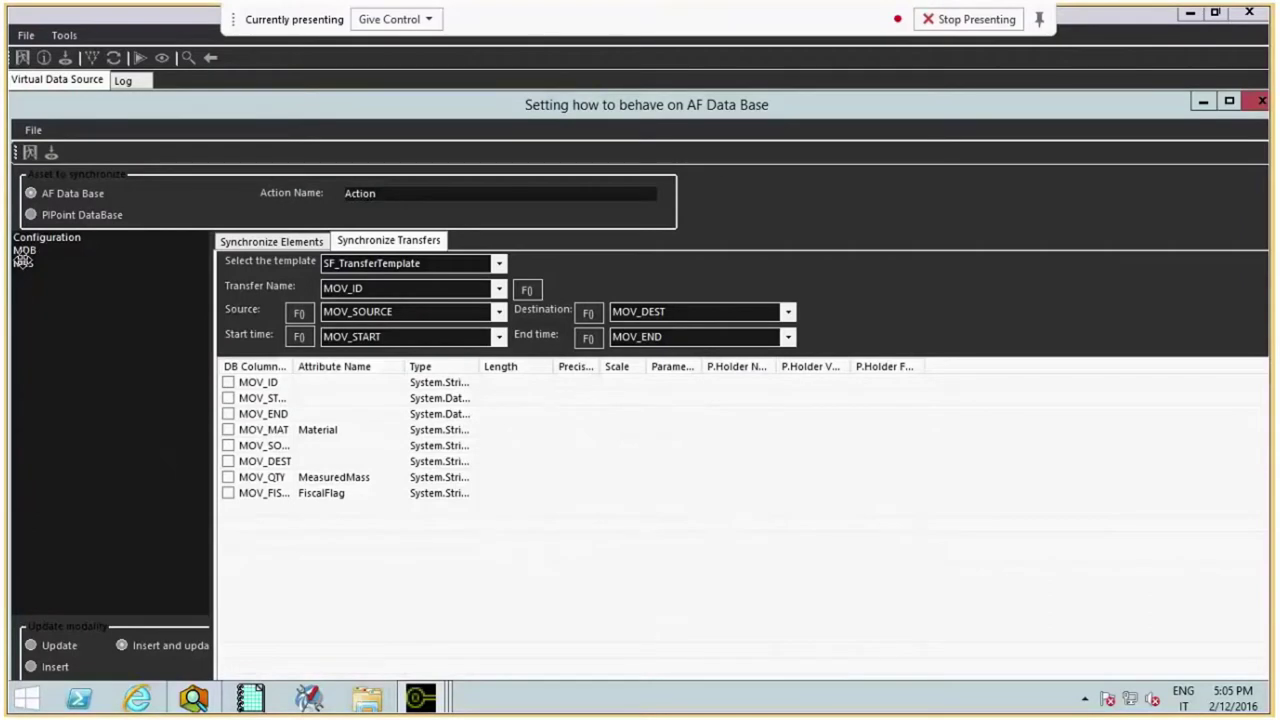
click(193, 697)
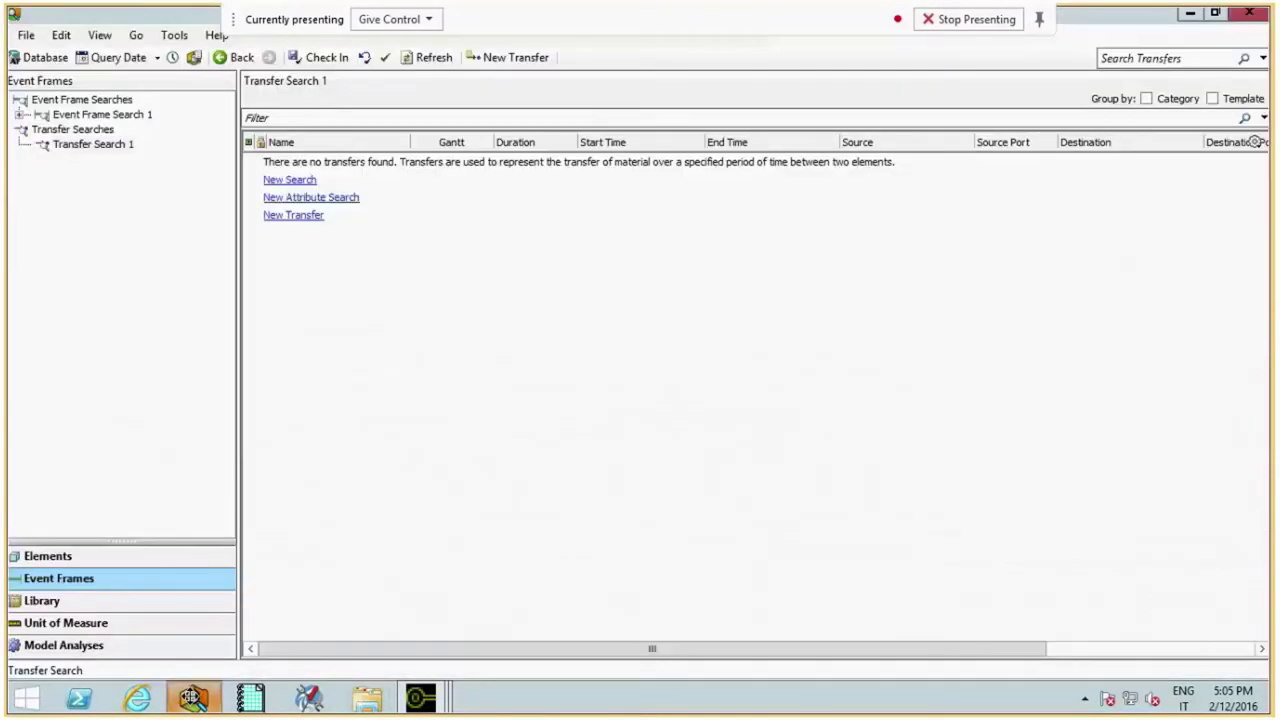
click(45, 58)
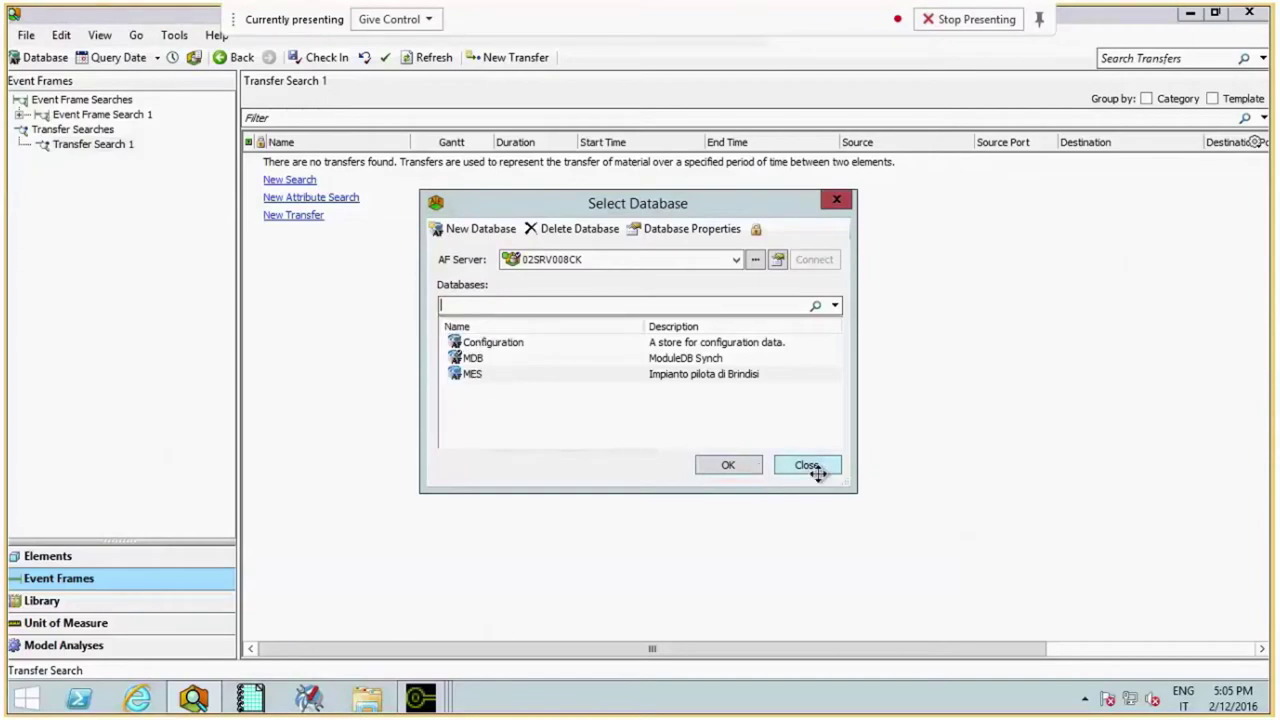
click(740, 465)
click(411, 698)
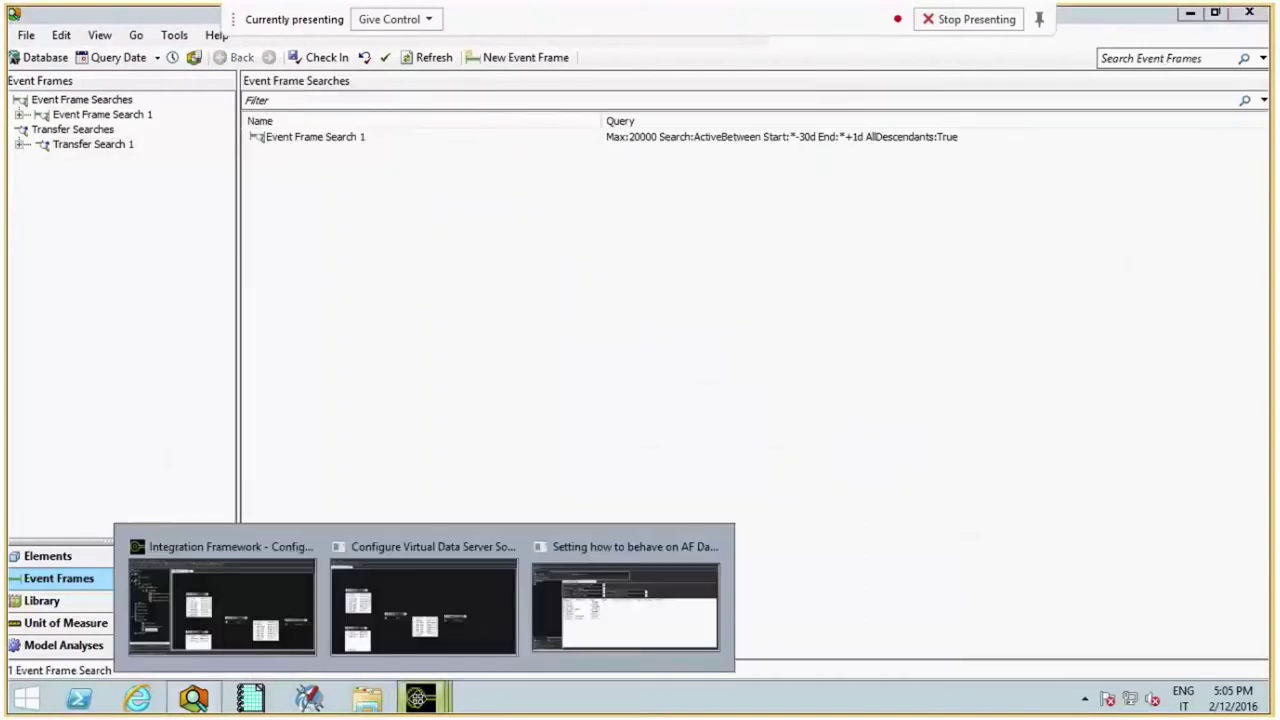
click(635, 597)
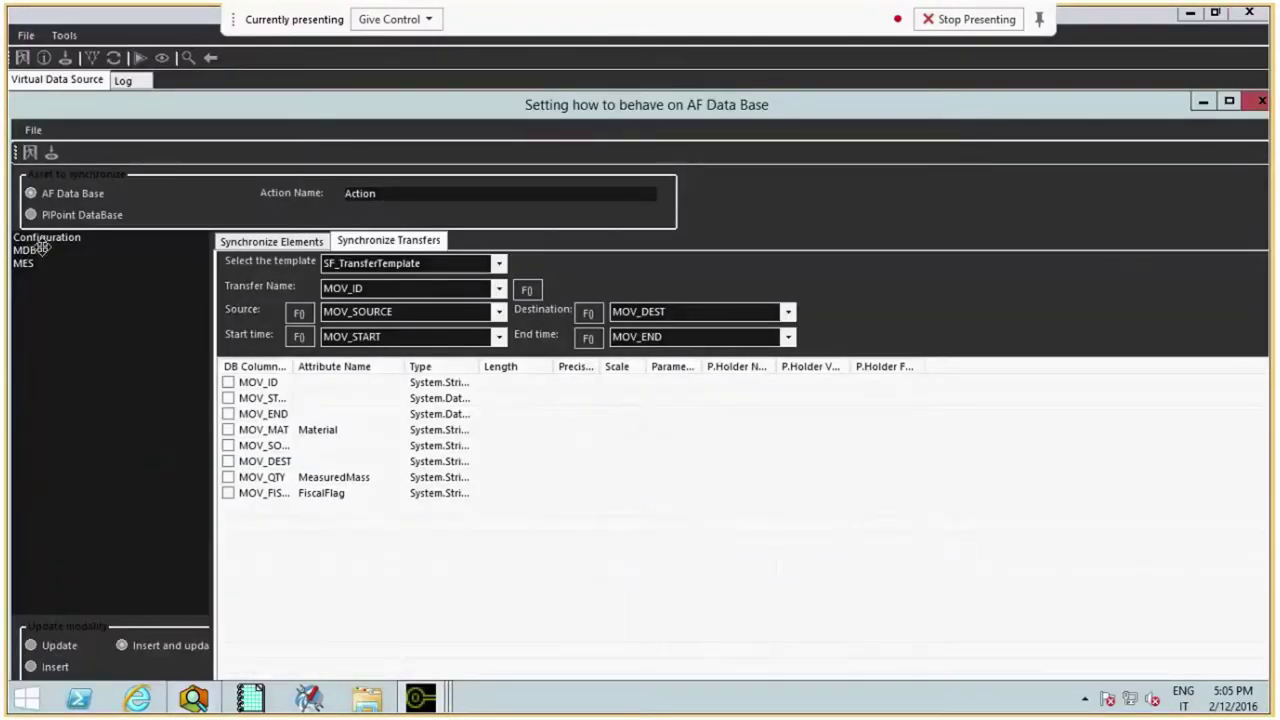
Enlarge the AF action settings, widen the DB column names, and map MOV_ID to the Customer attribute
double_click(311, 112)
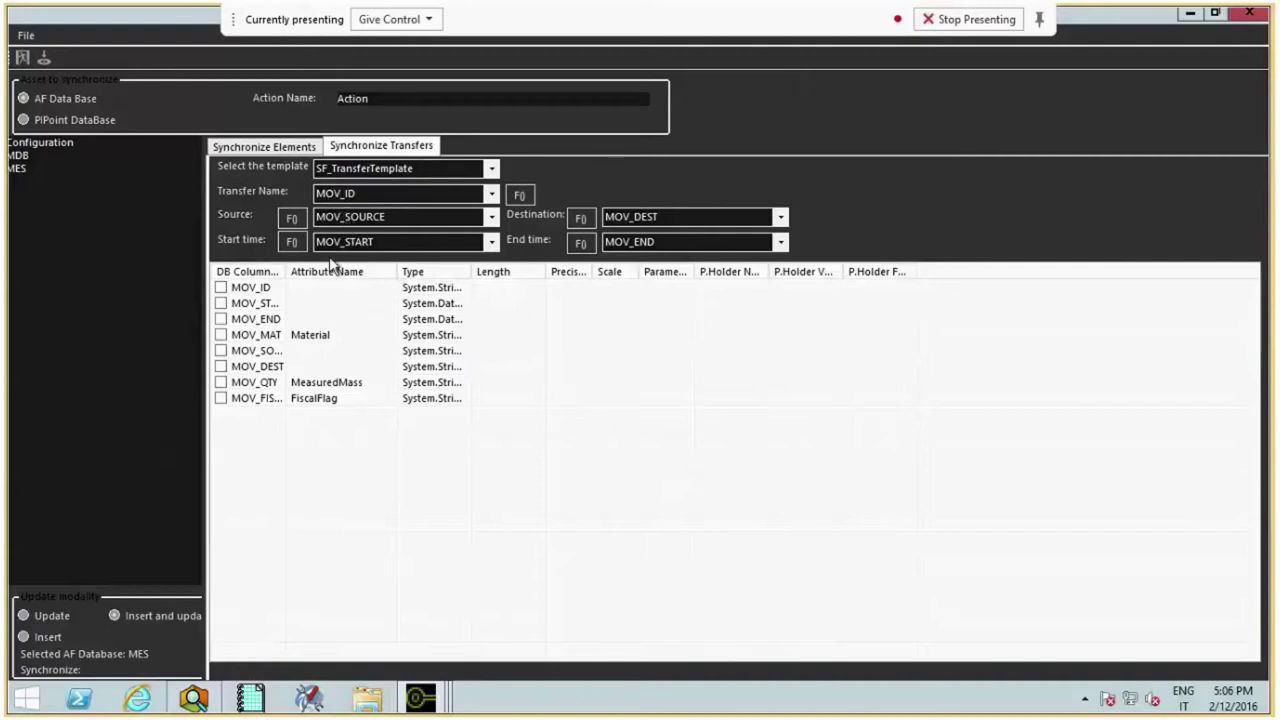
drag(286, 271, 370, 271)
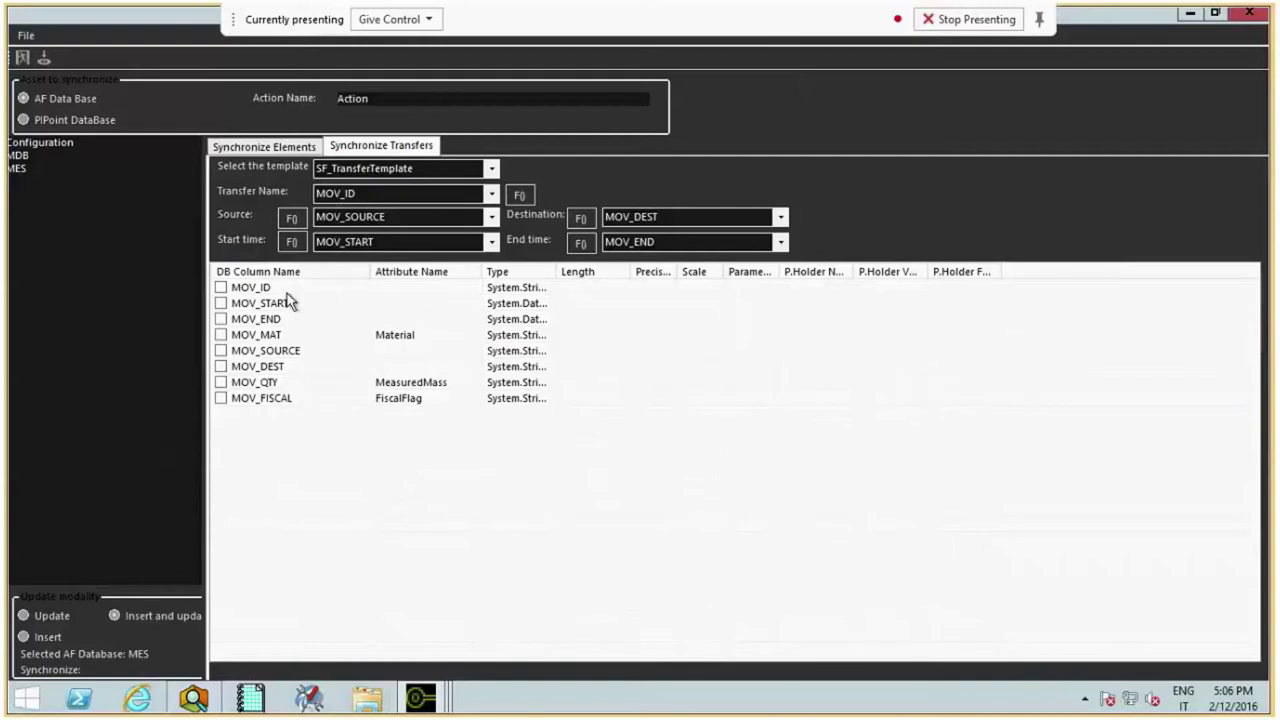
click(398, 290)
click(471, 288)
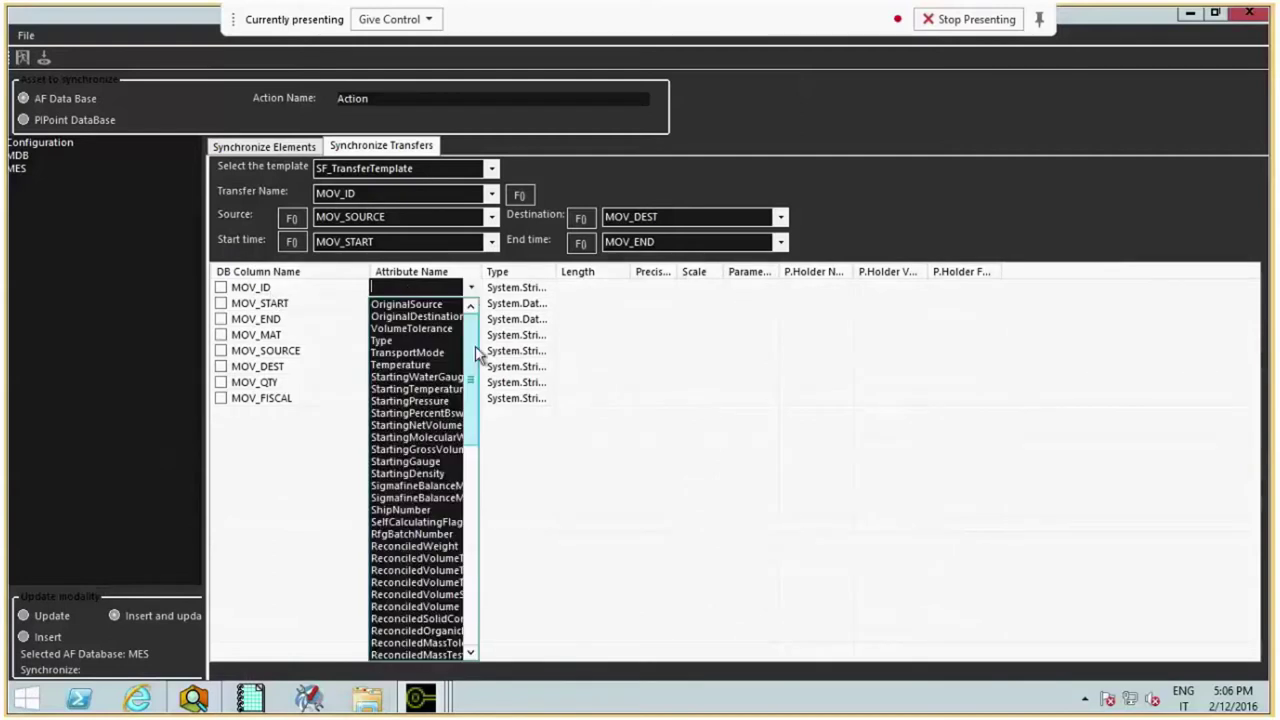
drag(478, 355, 470, 558)
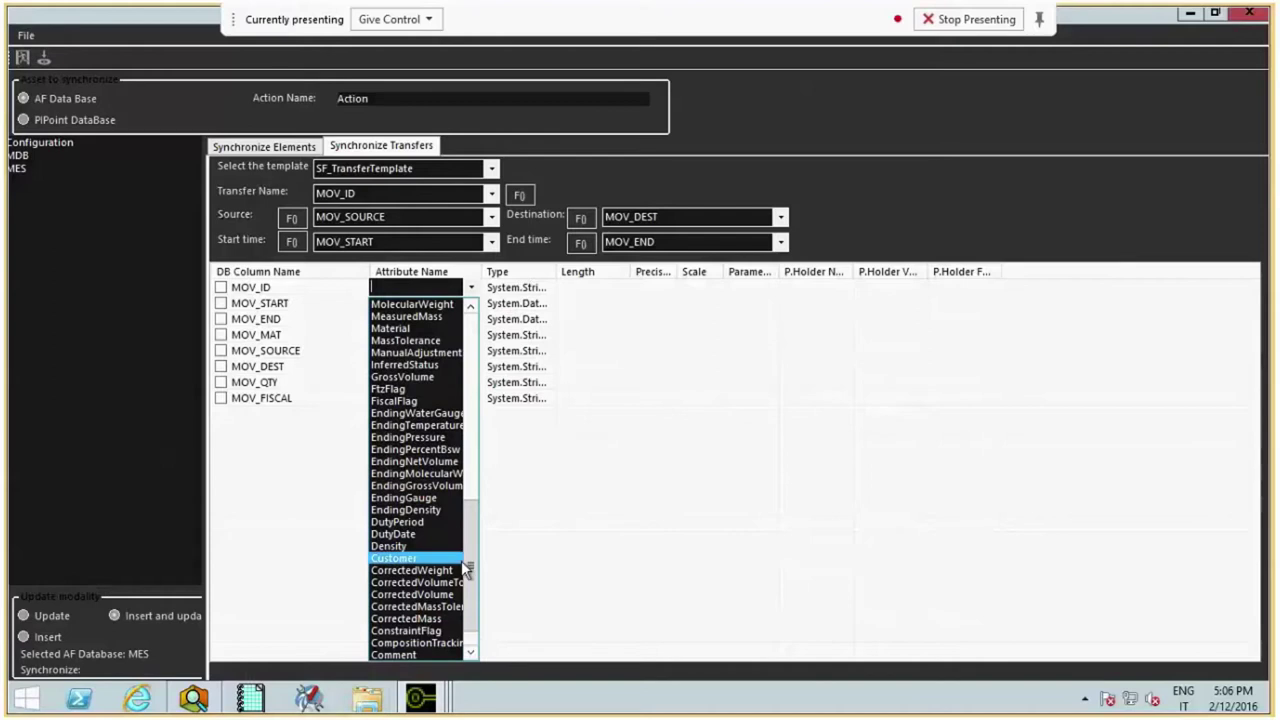
scroll(474, 598, down, 1)
scroll(474, 598, down, 1)
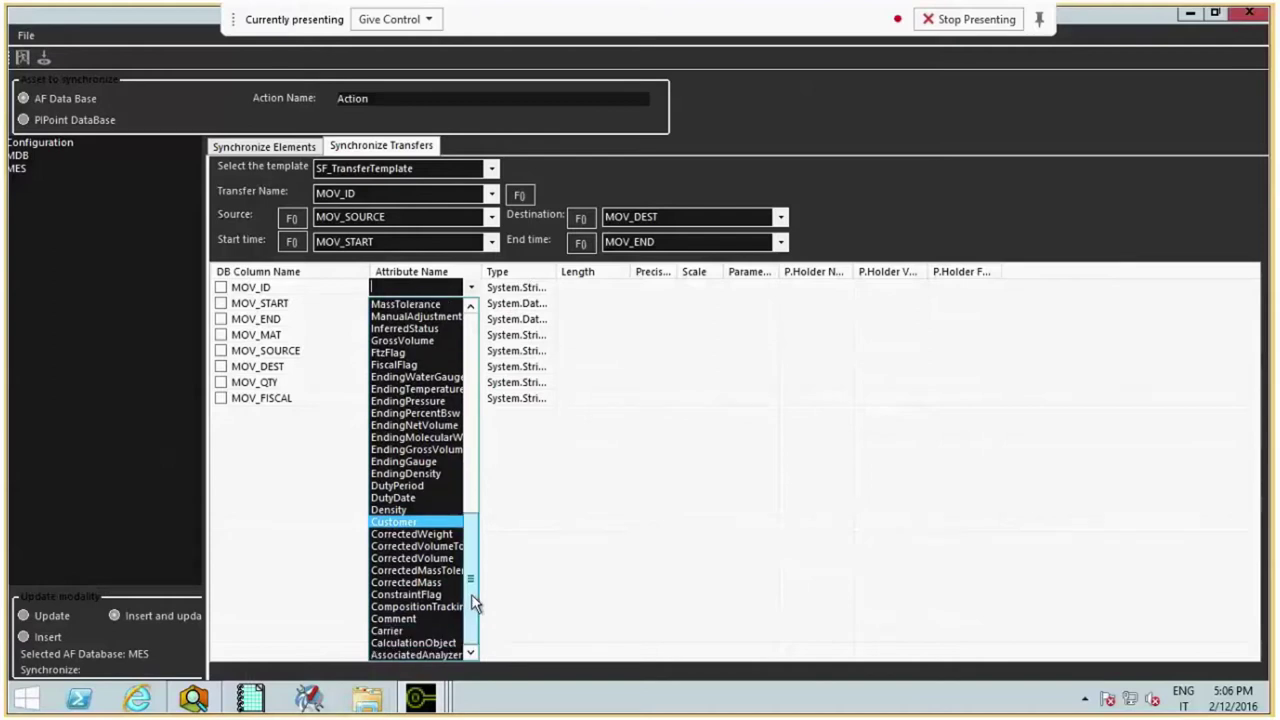
click(395, 521)
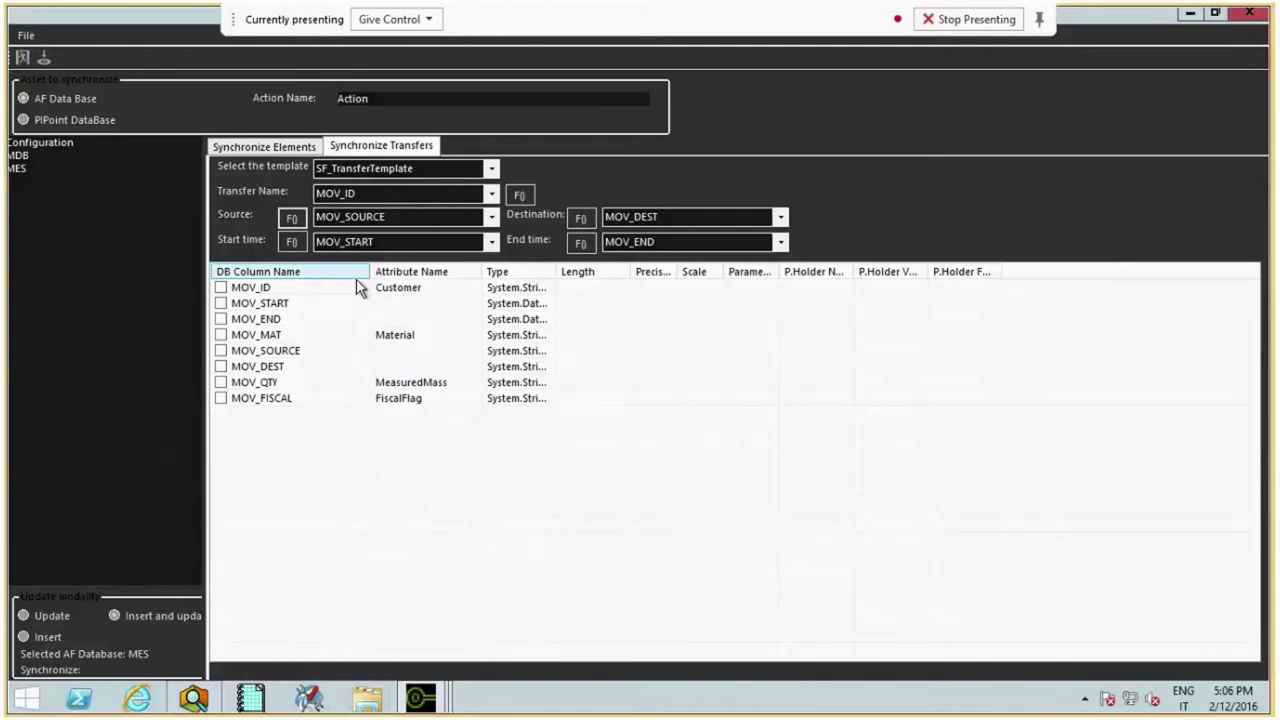
Tick the MOV_ID row for the transfer synchronization and save both the action and the virtual data source
click(220, 287)
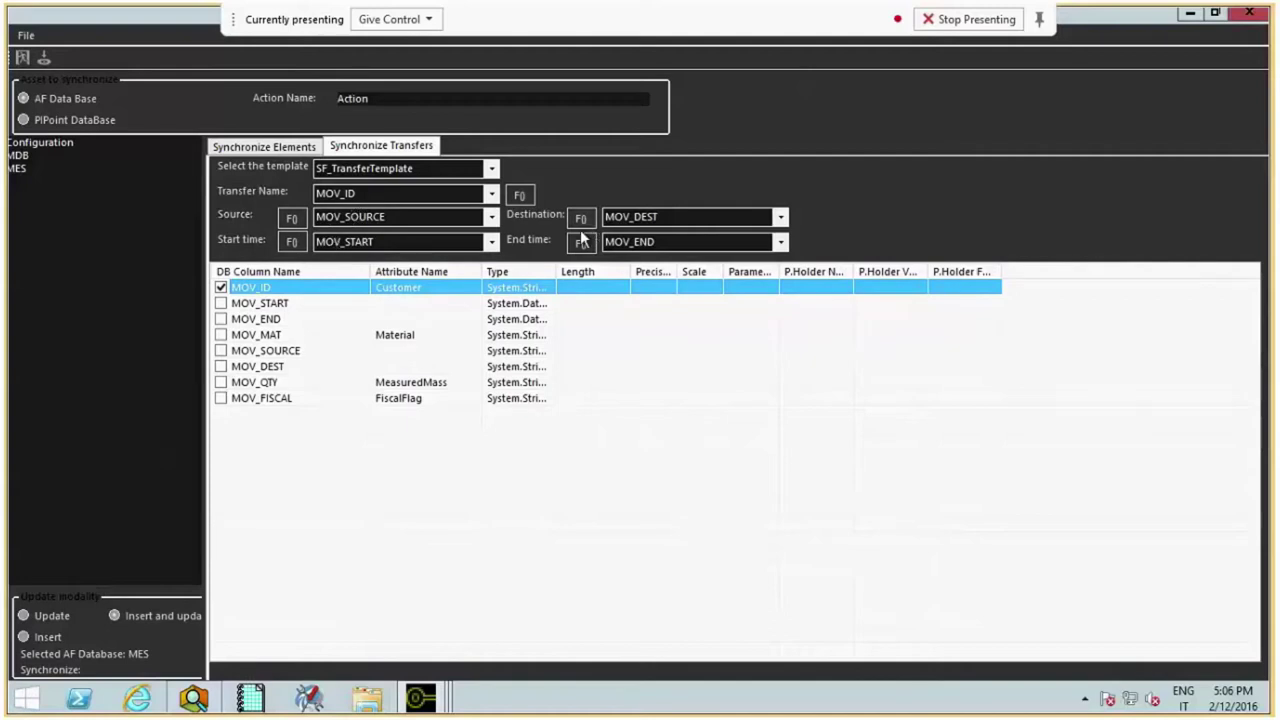
click(44, 60)
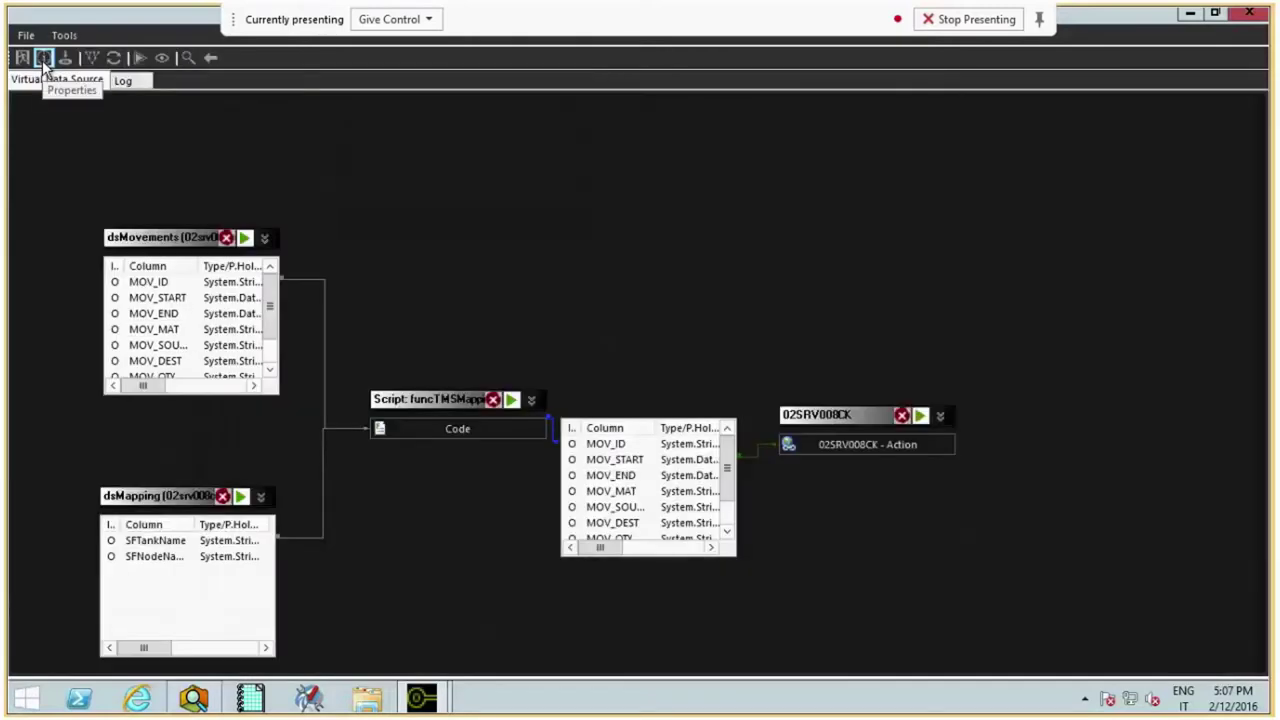
click(64, 60)
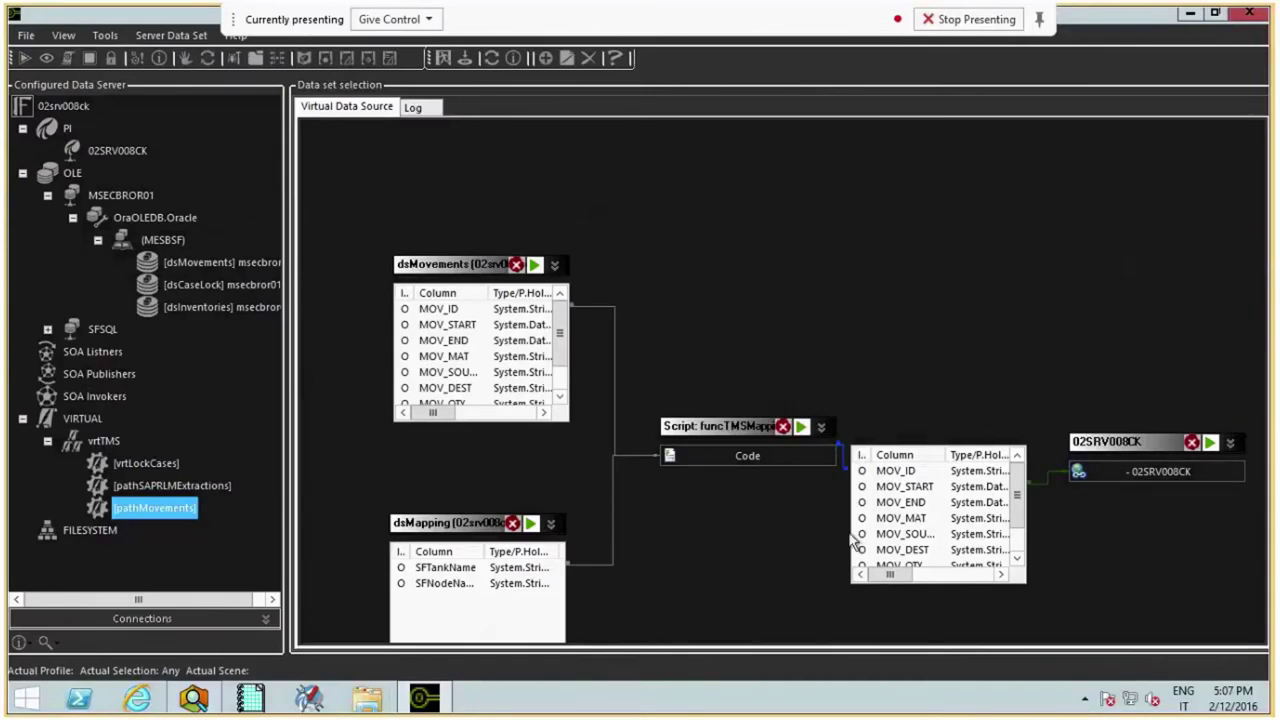
Reopen pathMovements for editing, run its complete data flow, and close the preview of the sequence
right_click(178, 514)
click(264, 452)
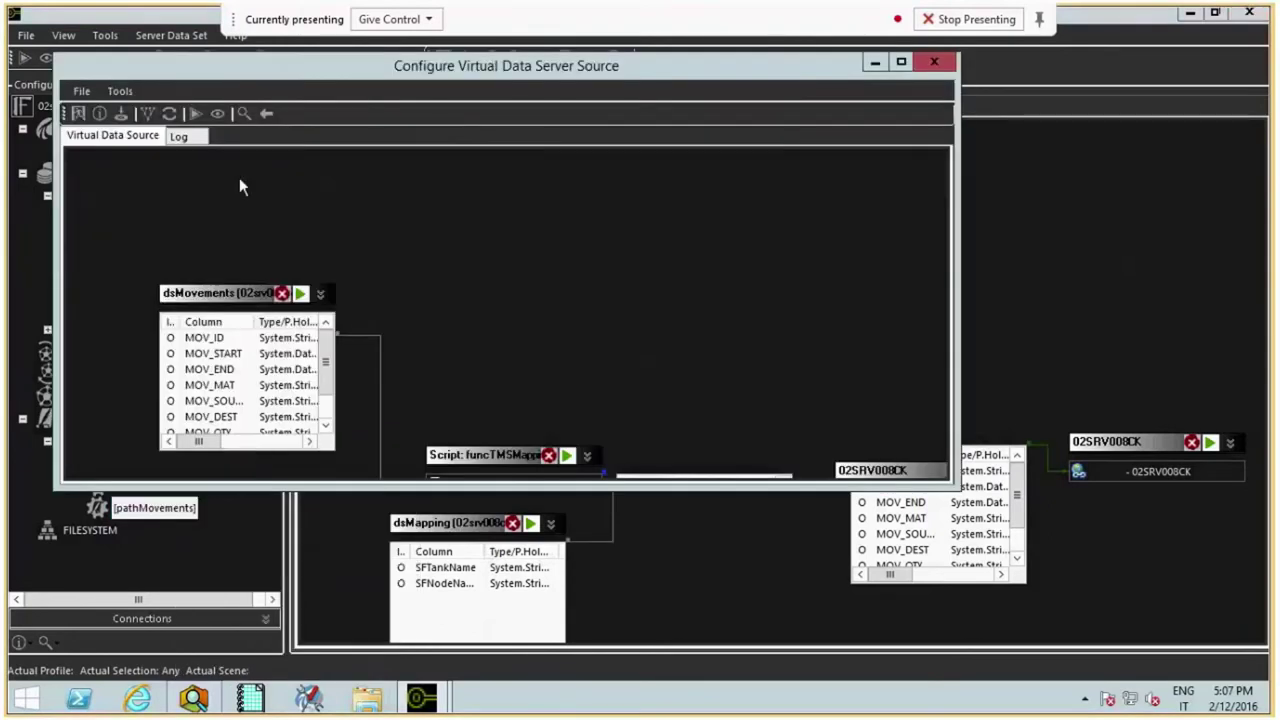
click(196, 118)
click(901, 62)
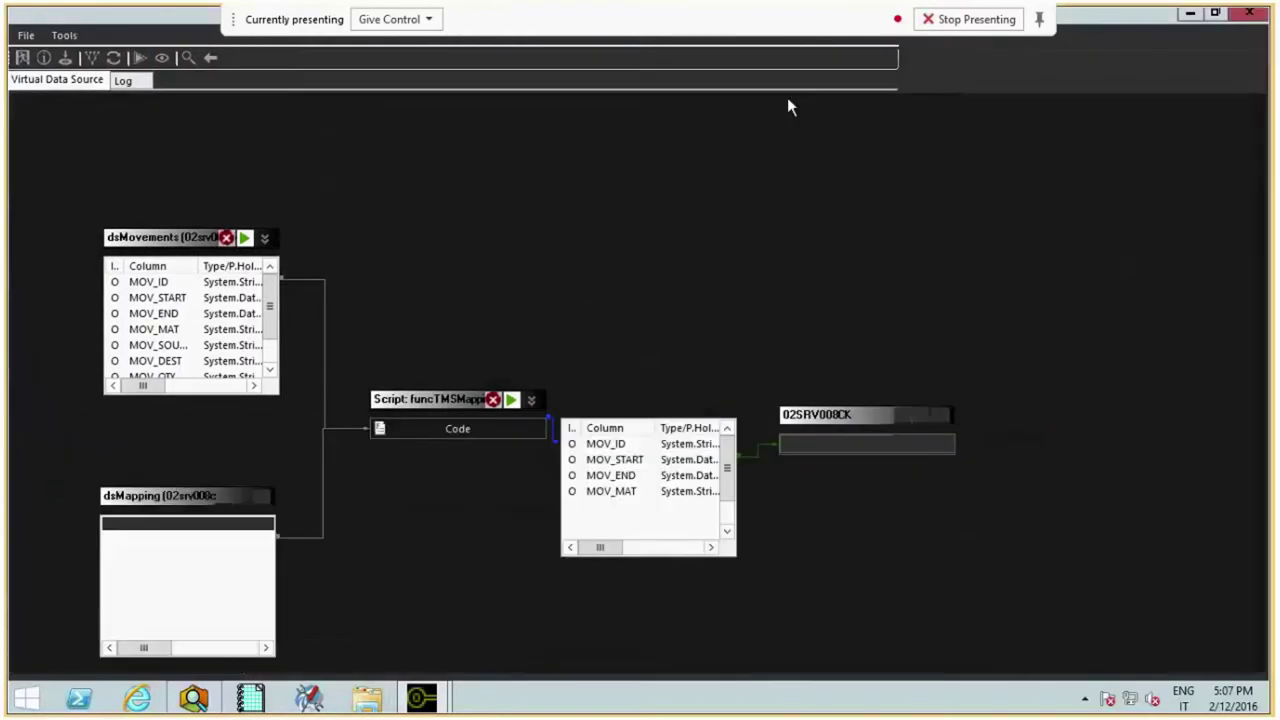
click(140, 59)
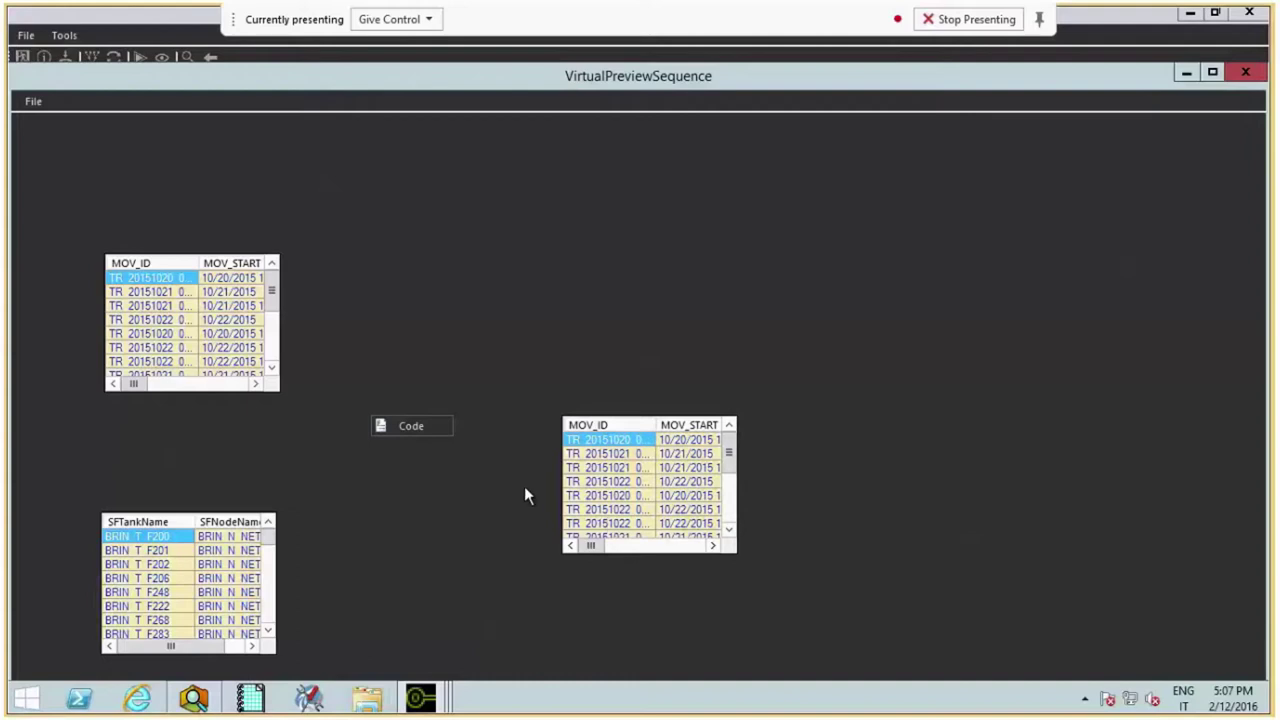
click(33, 101)
click(63, 125)
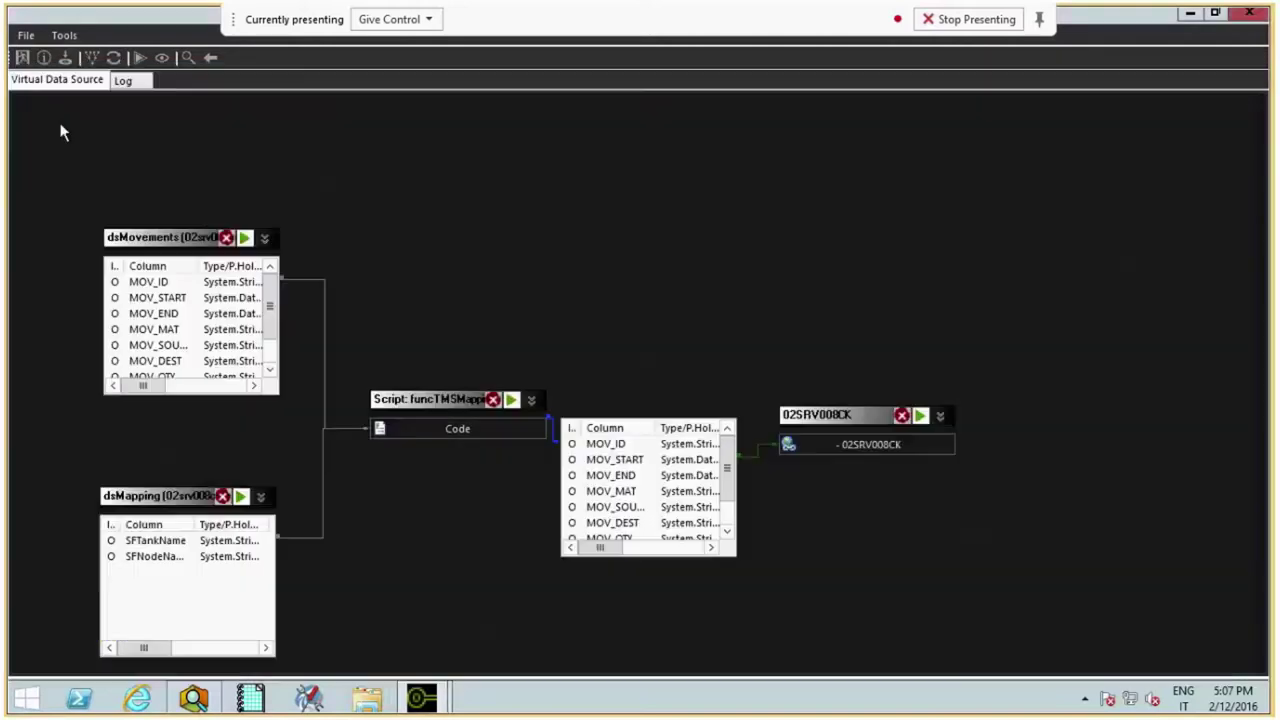
Switch to PI System Explorer and reload the MES database
click(195, 704)
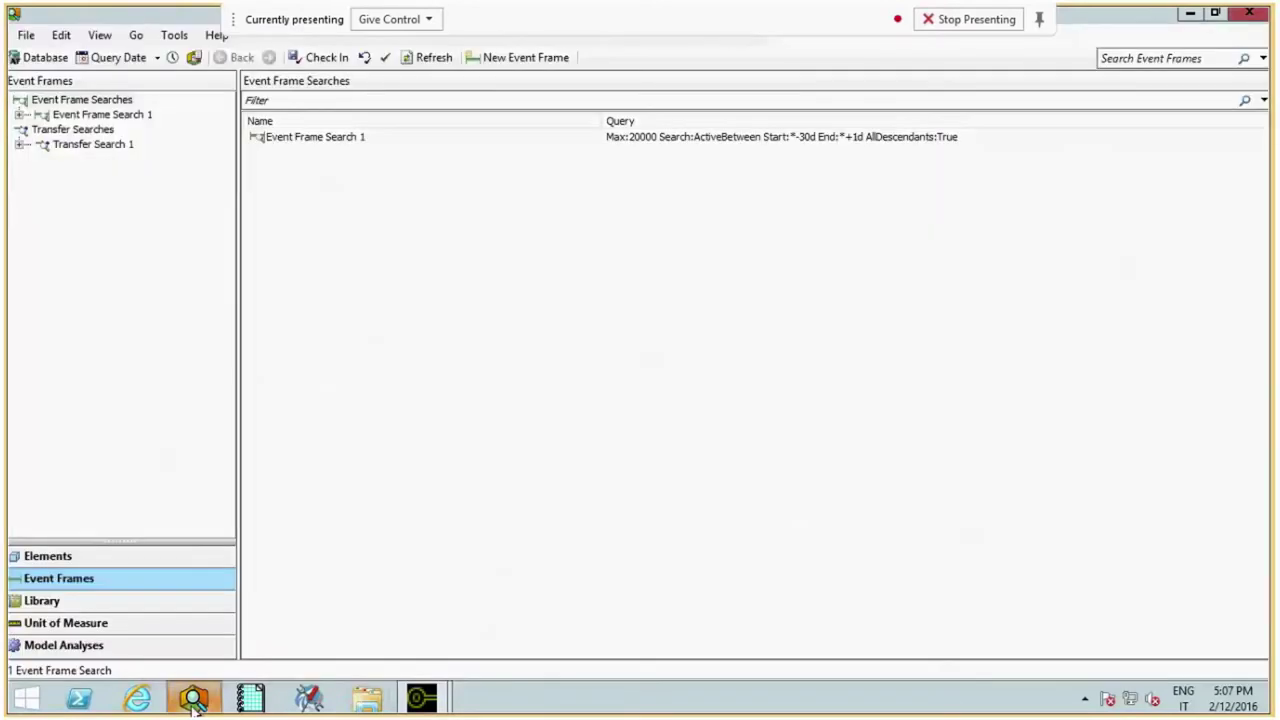
click(45, 58)
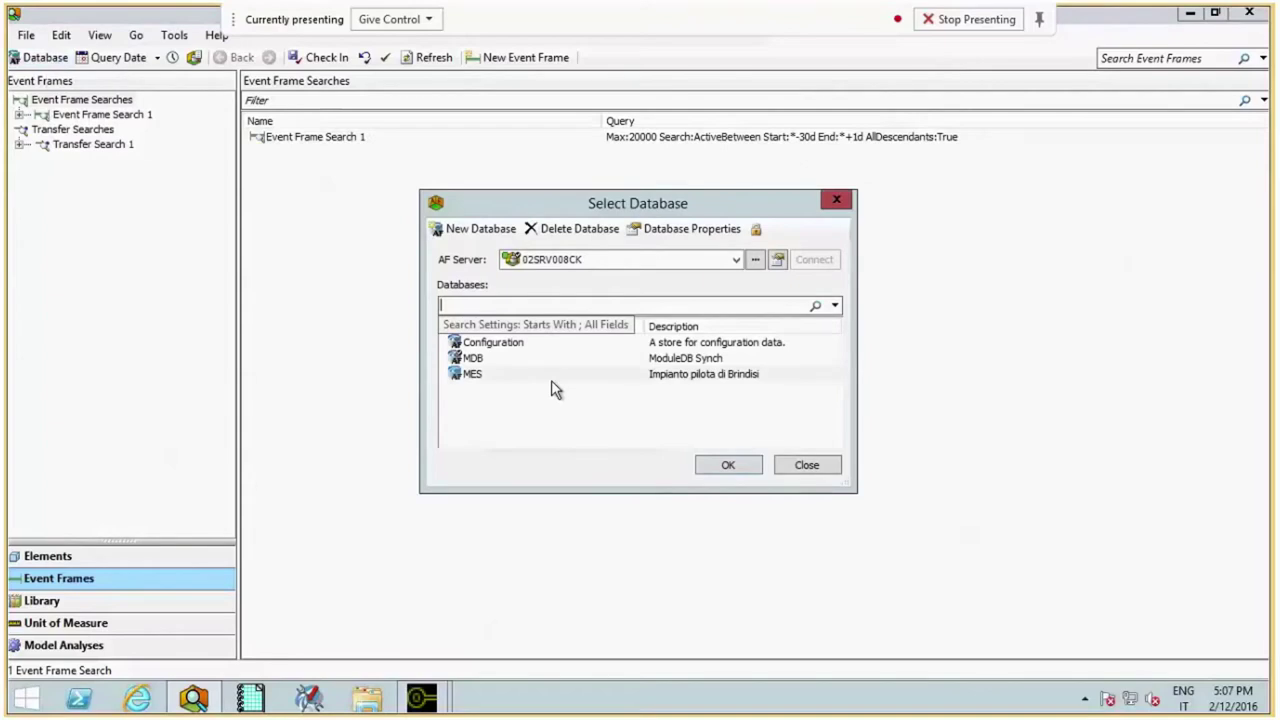
right_click(481, 372)
click(560, 432)
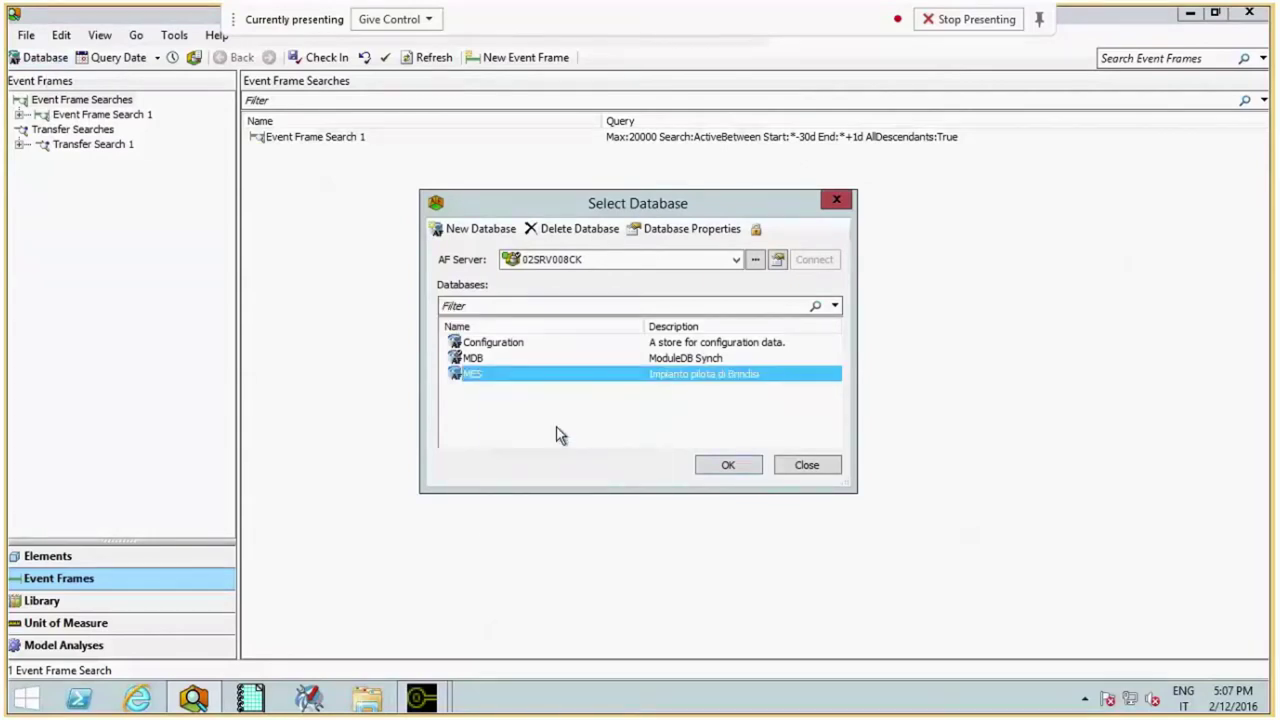
click(716, 464)
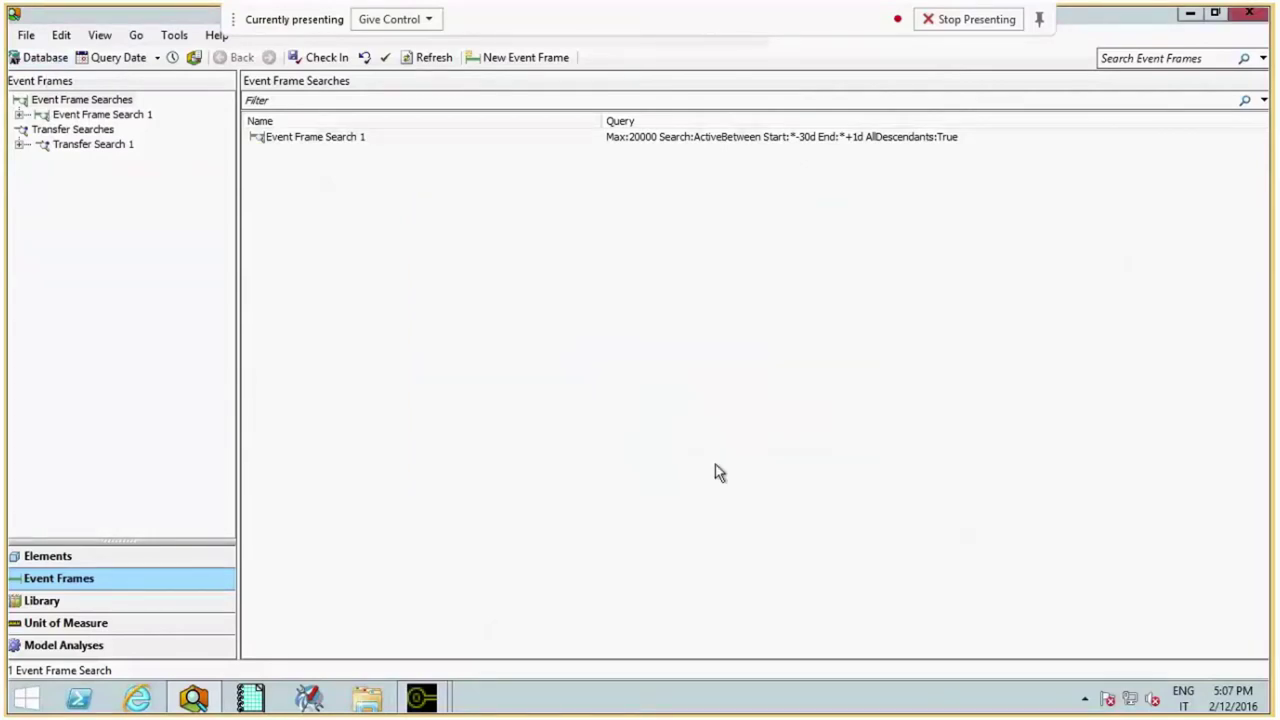
Examine the transfers in Transfer Search 1 and compare the Customer attribute of two of them
click(84, 145)
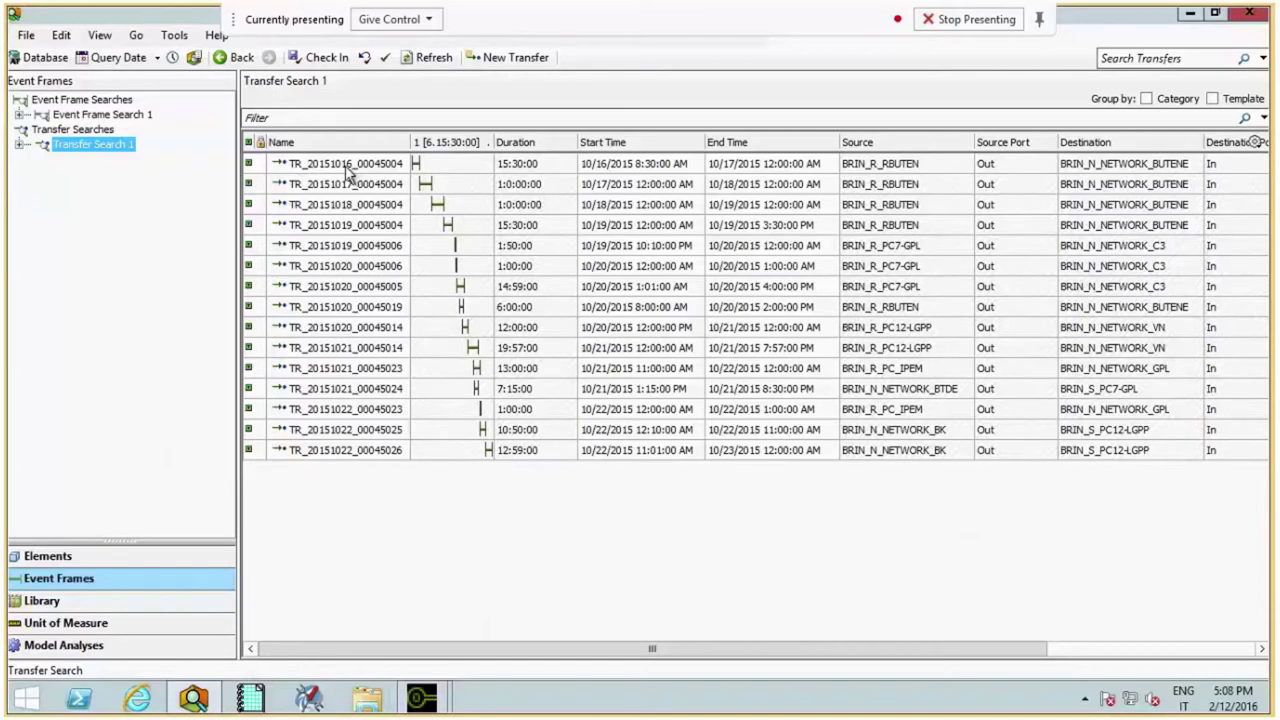
click(125, 160)
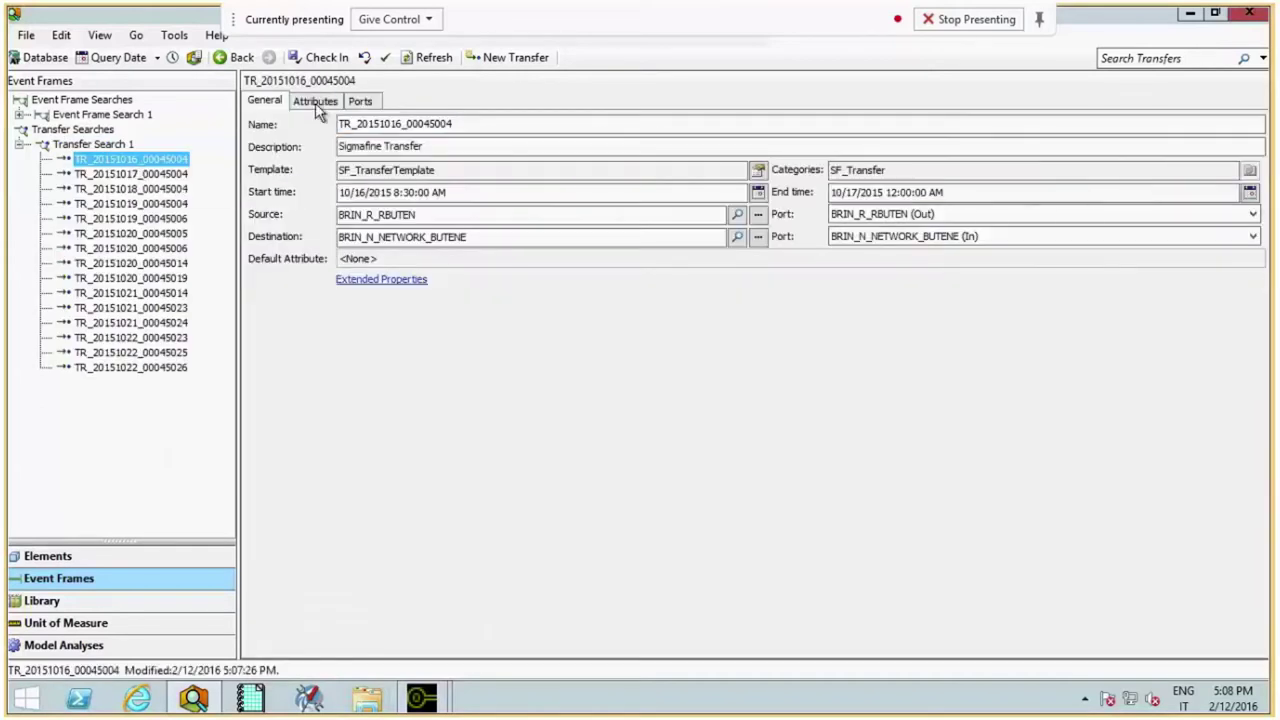
click(318, 102)
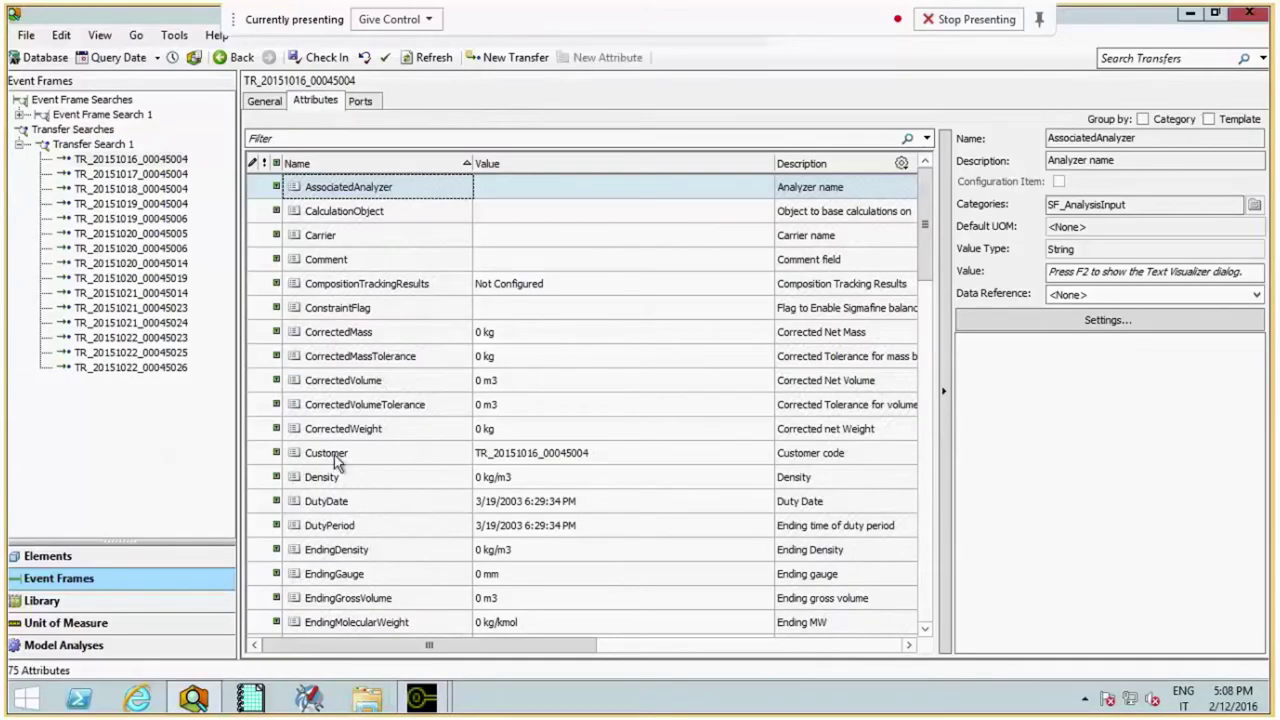
click(334, 455)
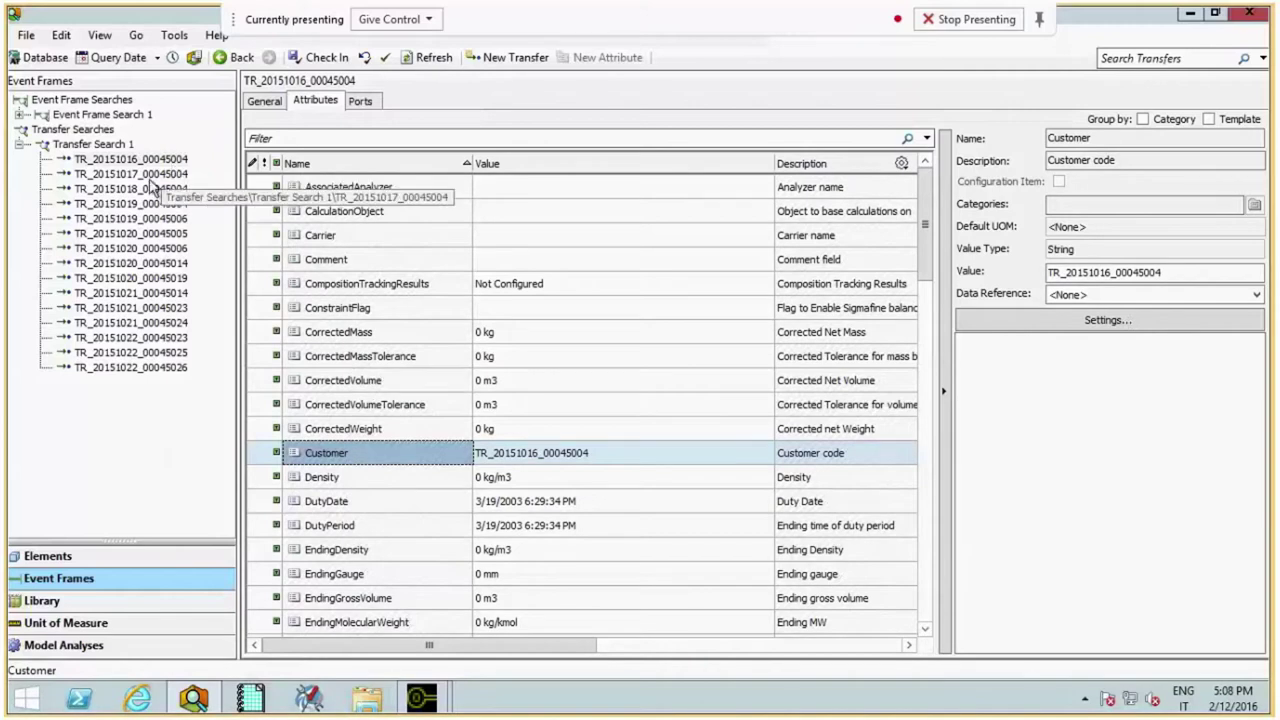
click(152, 218)
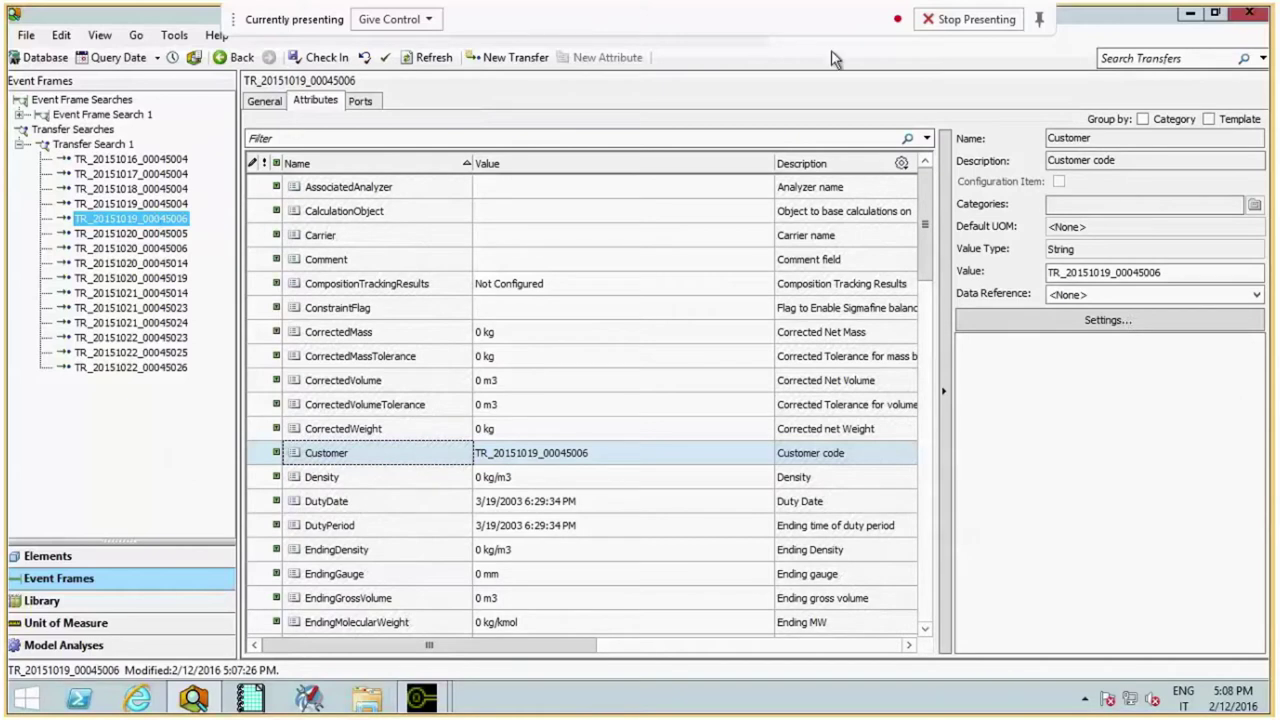
click(1186, 20)
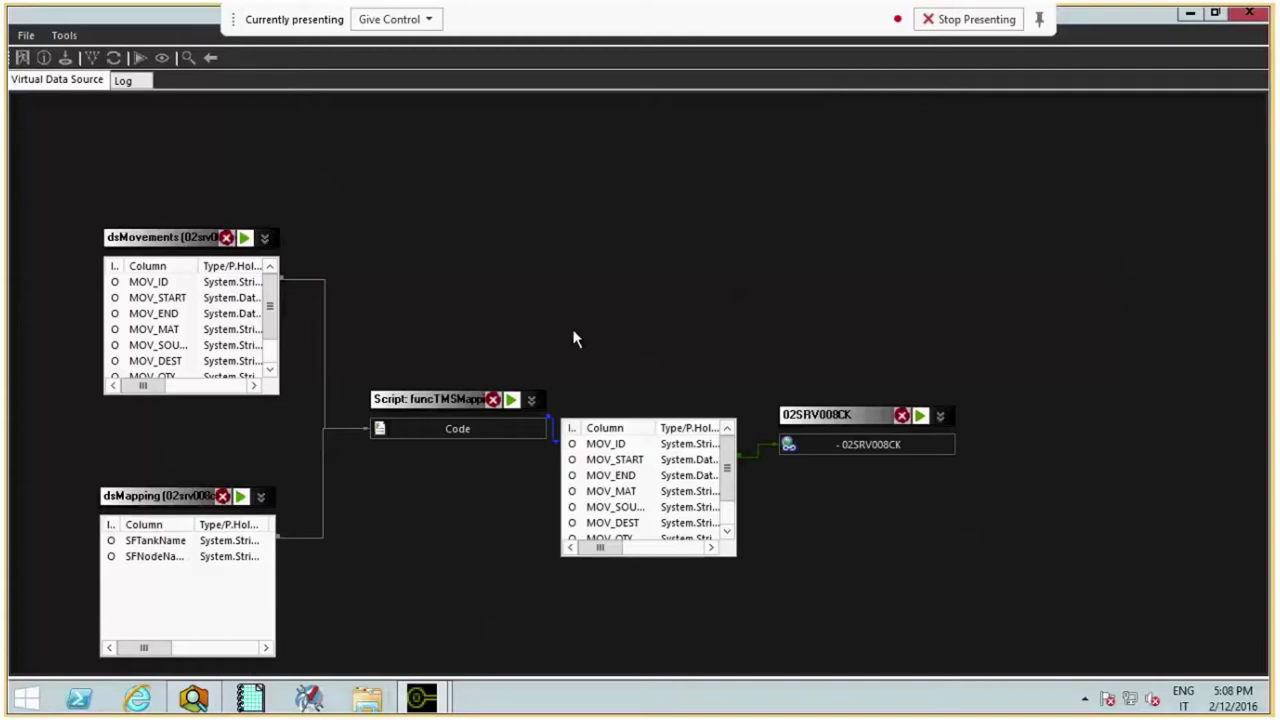
Save the virtual data source and add a trigger action named Trig1 to the pathMovements data set
click(66, 59)
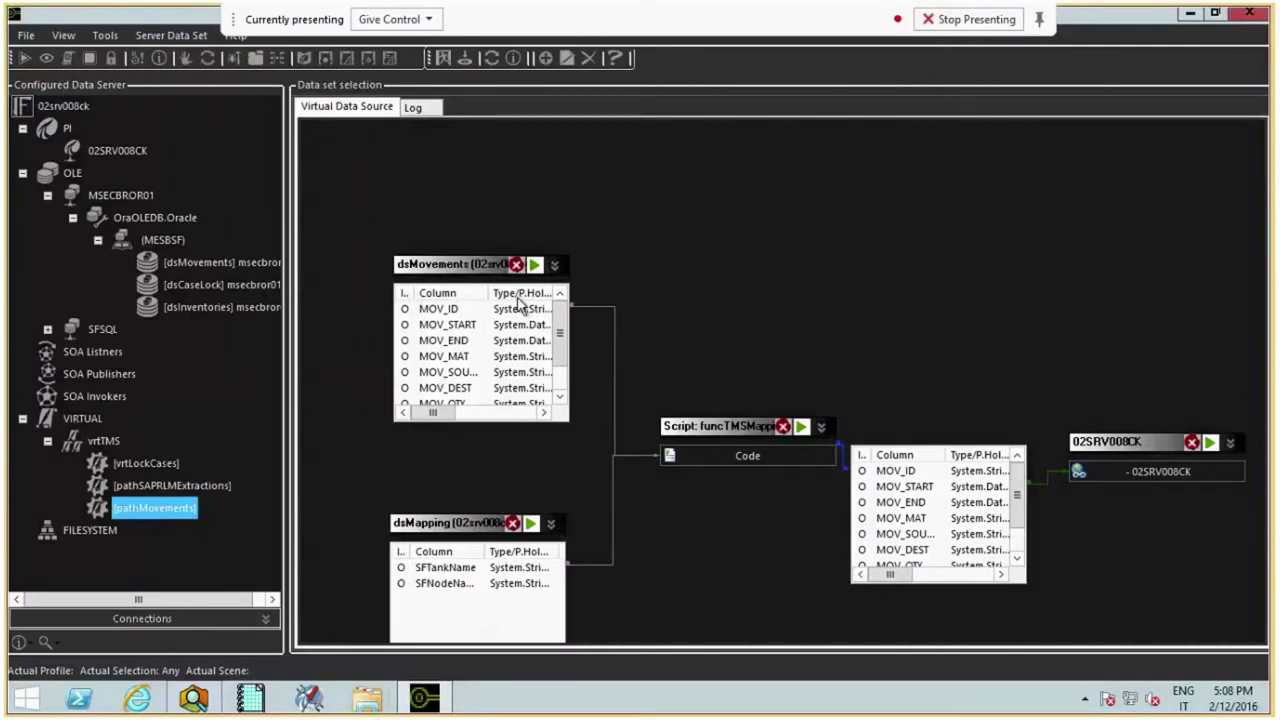
right_click(153, 512)
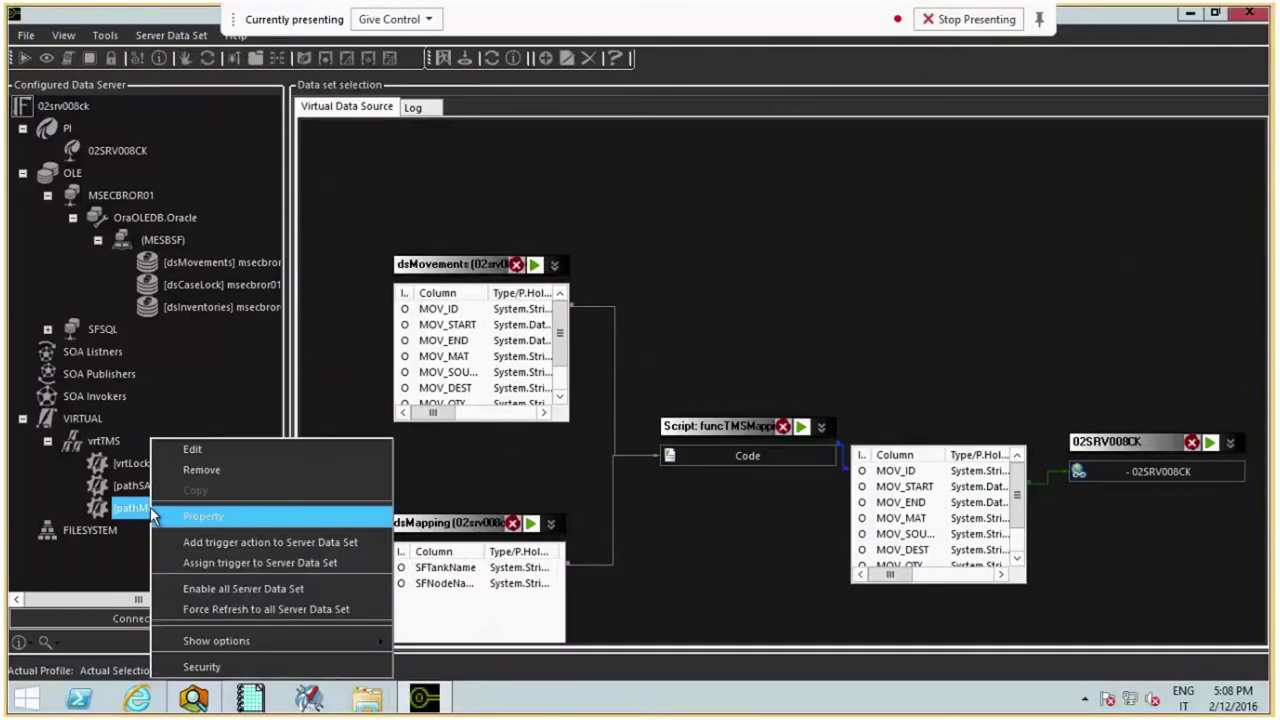
click(272, 543)
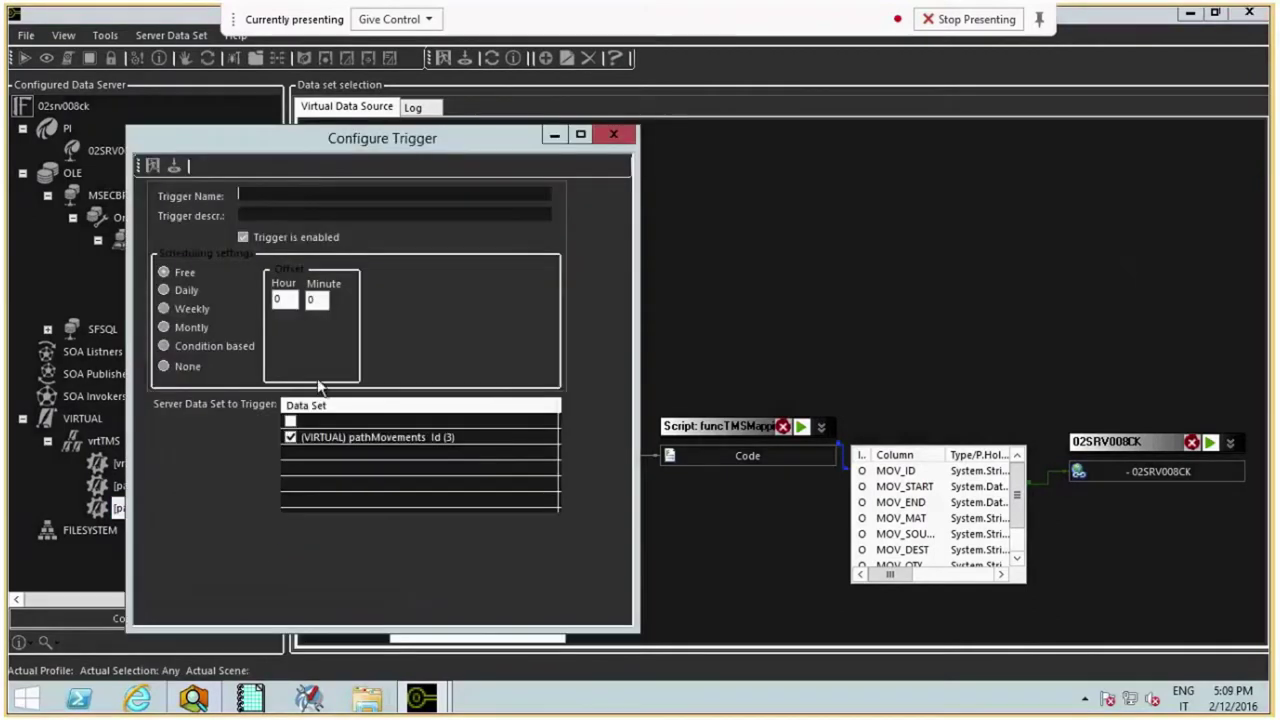
text(Trig)
text(g)
text(1)
click(266, 213)
Set Trig1's free schedule offset to 2 hours, try the Daily and Weekly schedules, and select Condition based scheduling
click(284, 299)
text(2)
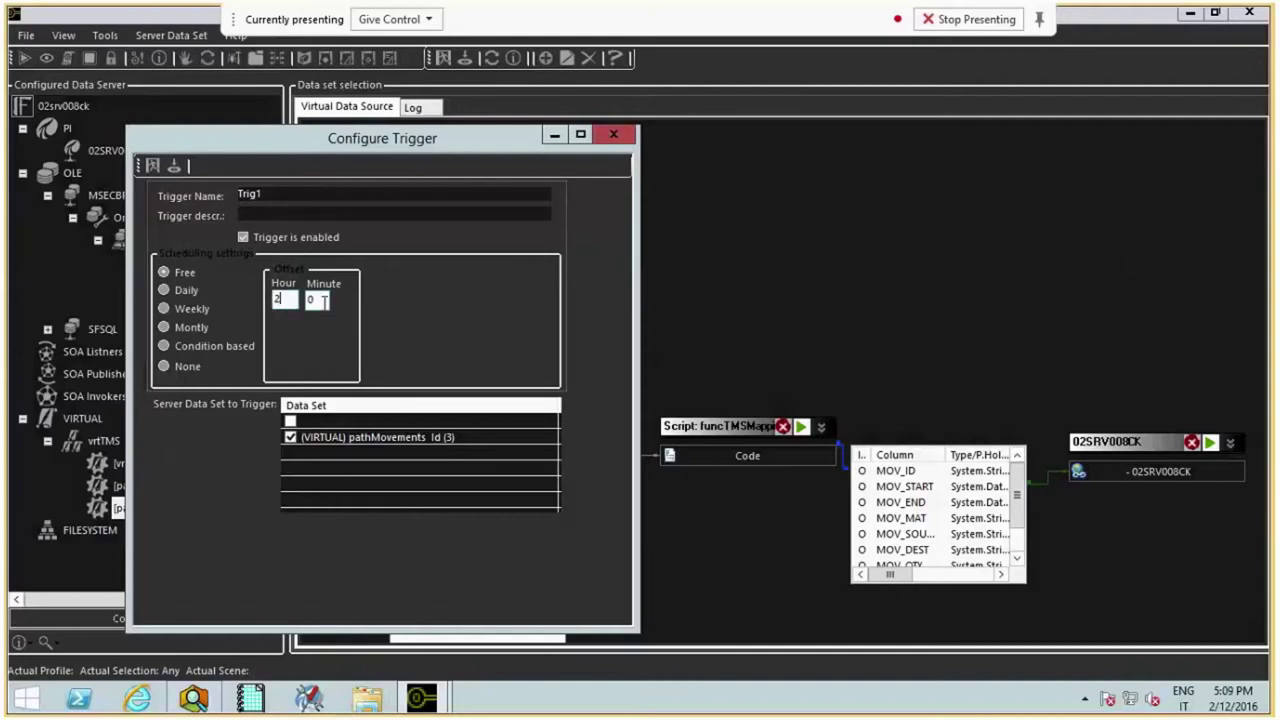
click(181, 291)
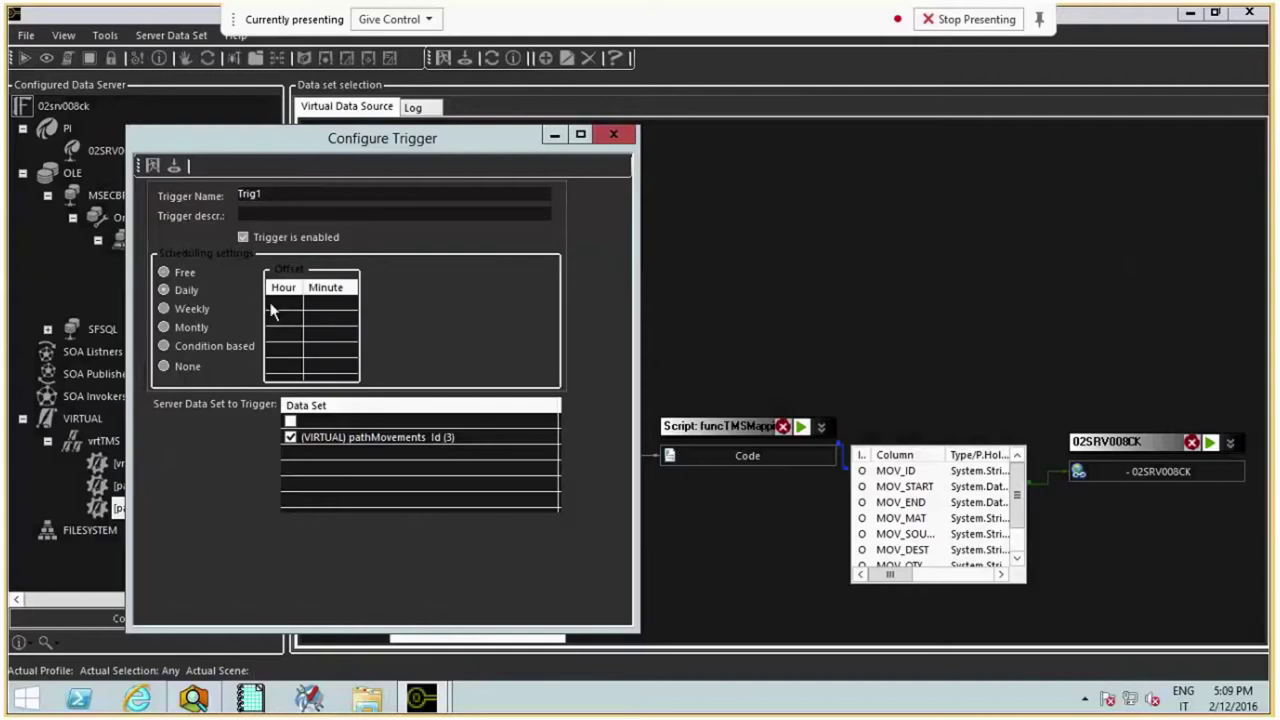
click(185, 305)
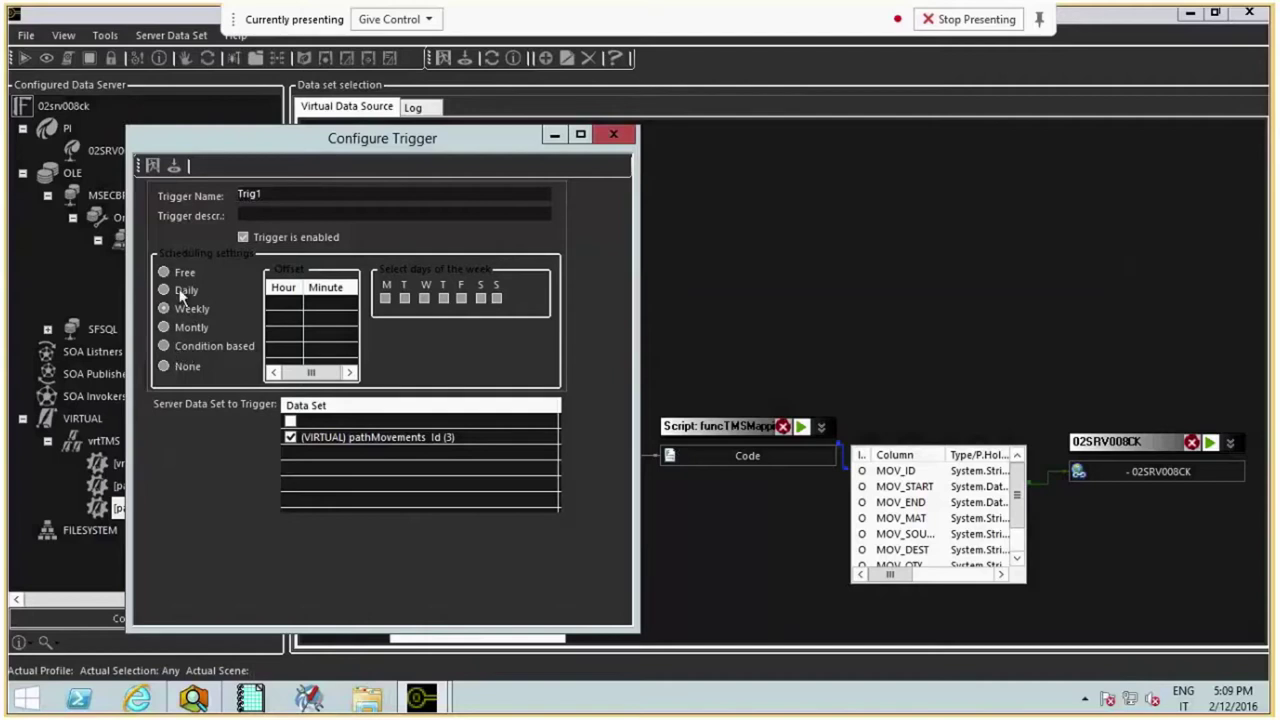
click(164, 346)
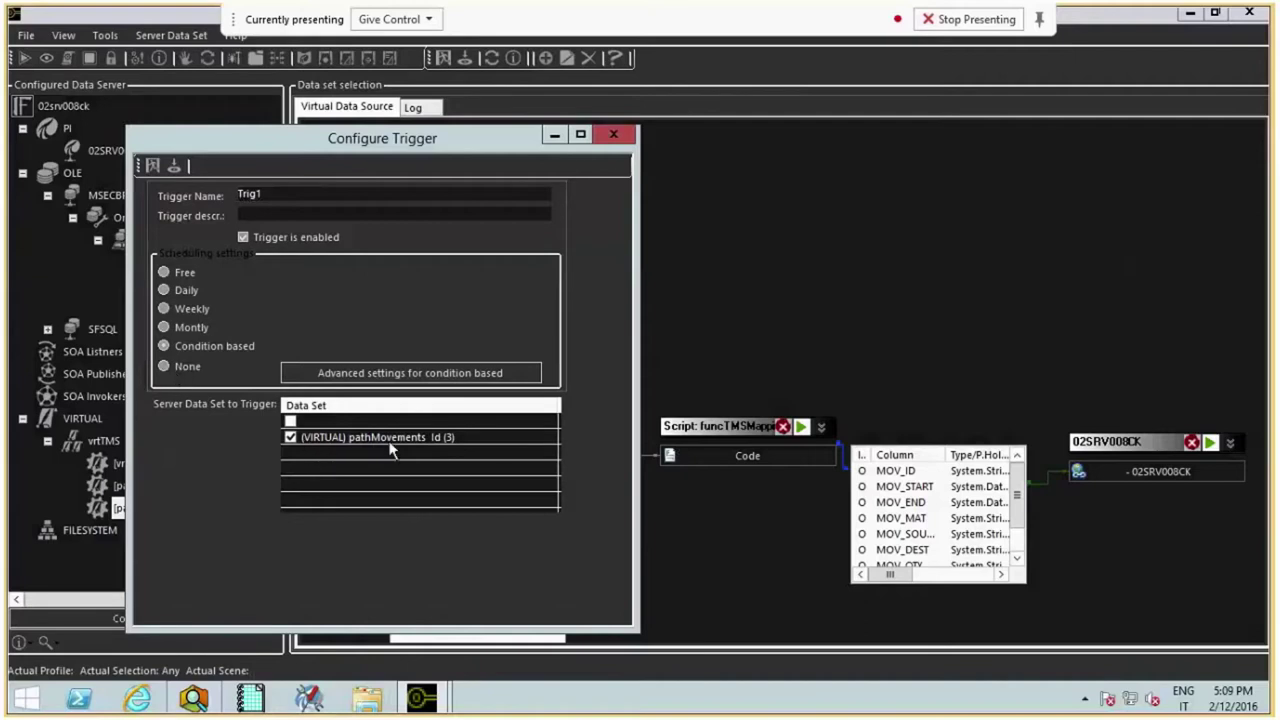
Move the Configure Trigger window aside to uncover the pathMovements data flow behind it
drag(446, 137, 957, 134)
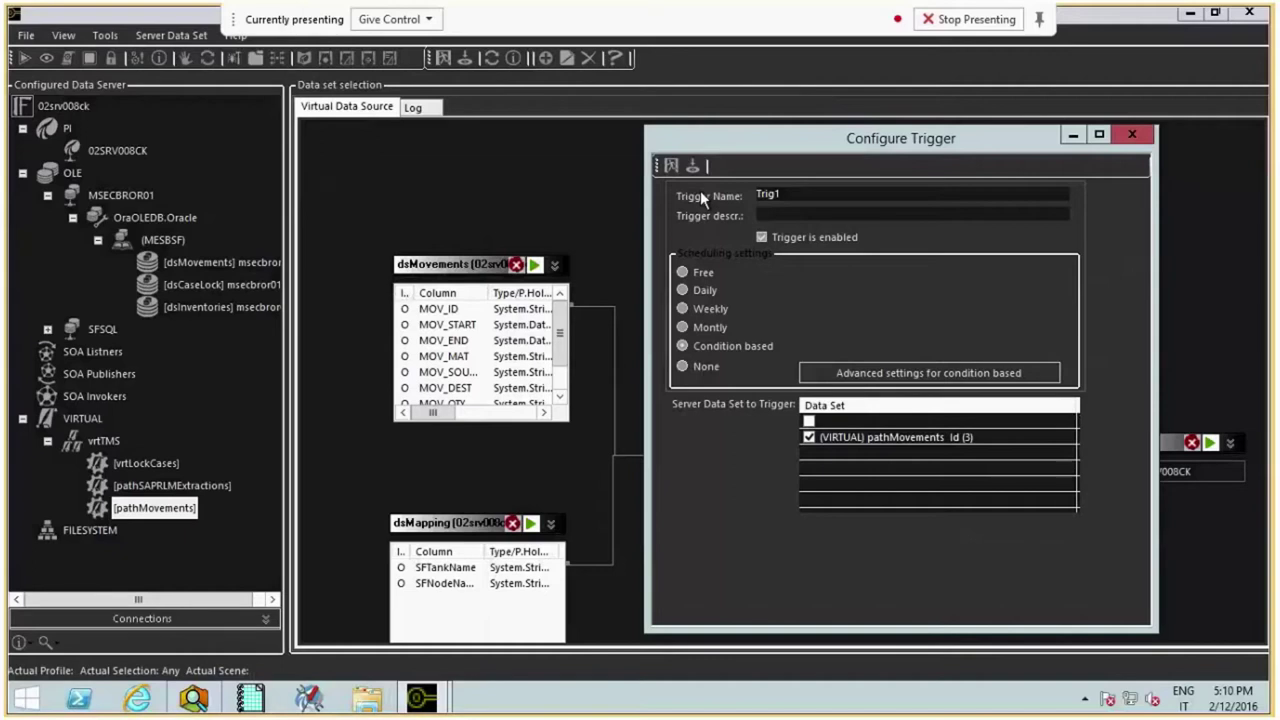
click(702, 280)
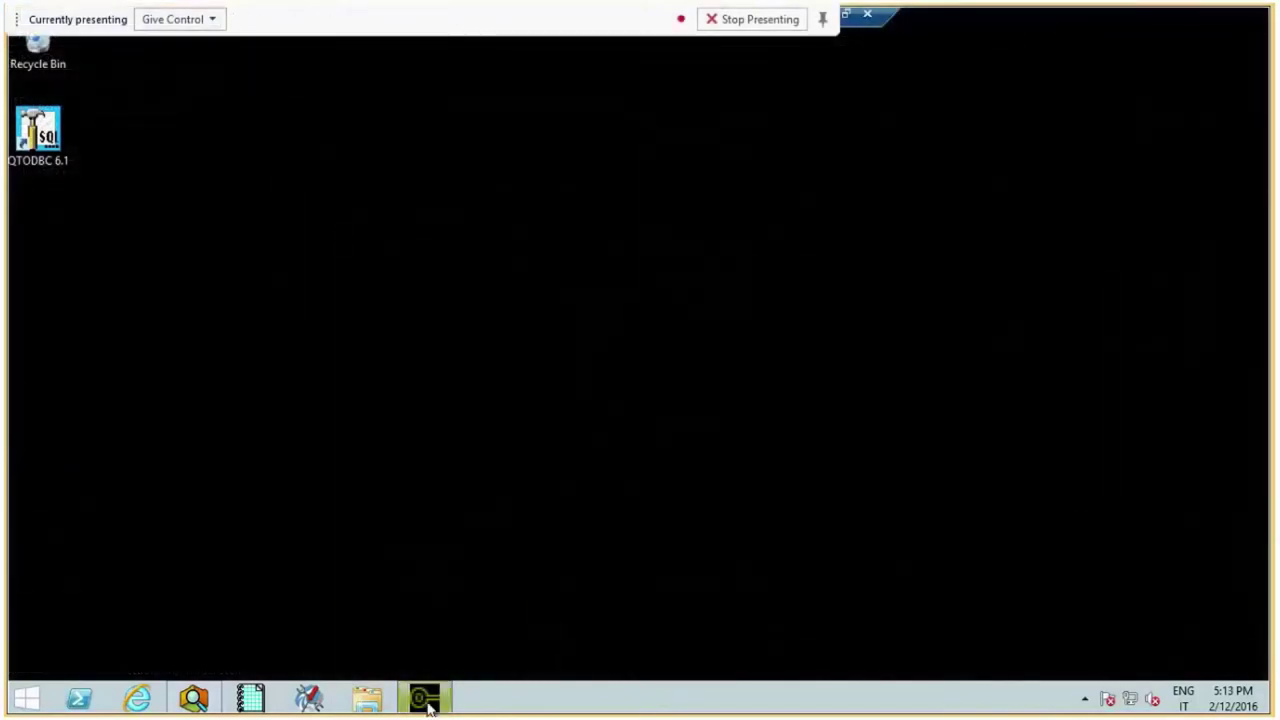
Open the dsInventories data set for editing and examine the date placeholder in its query's Where clause
mouse_move(428, 706)
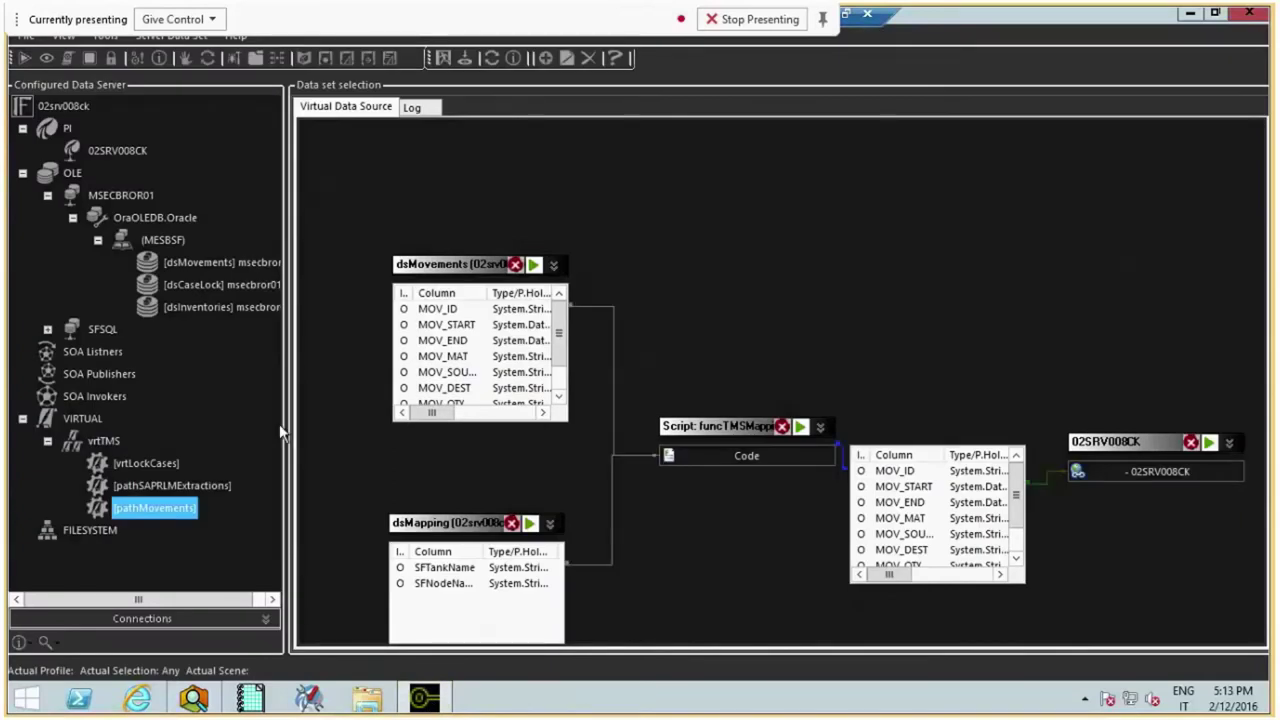
click(199, 309)
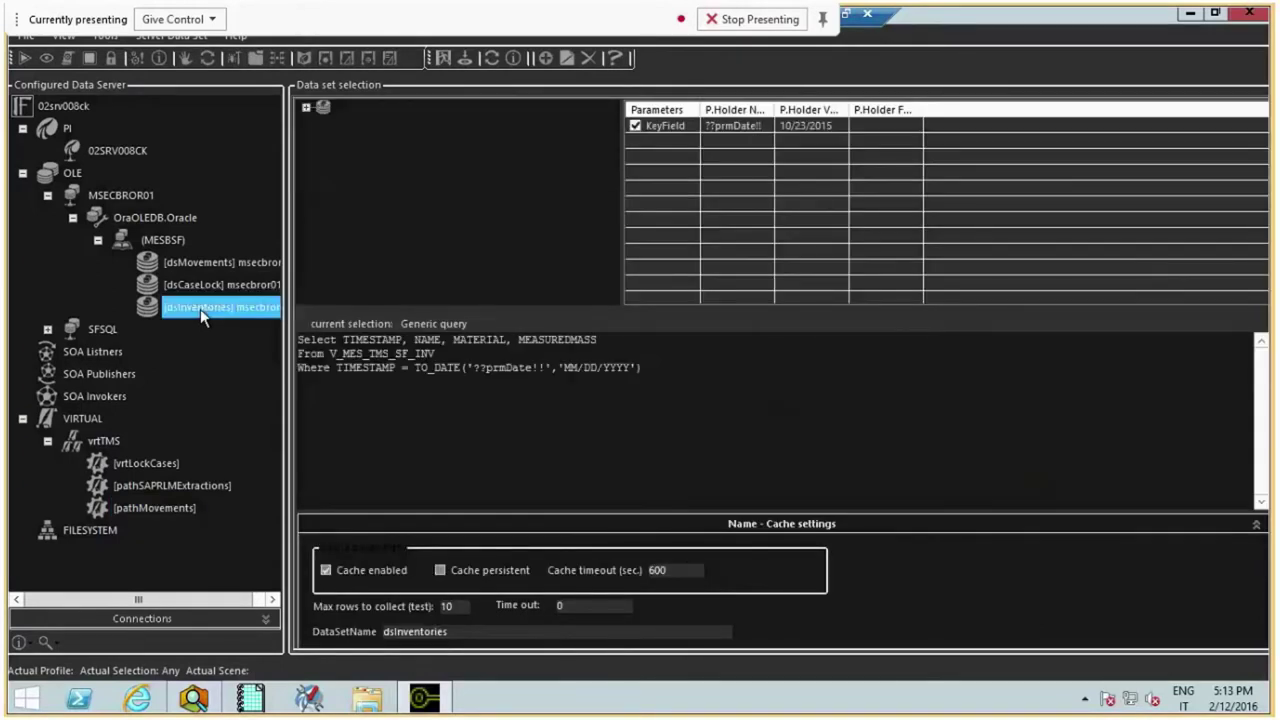
right_click(200, 309)
click(238, 327)
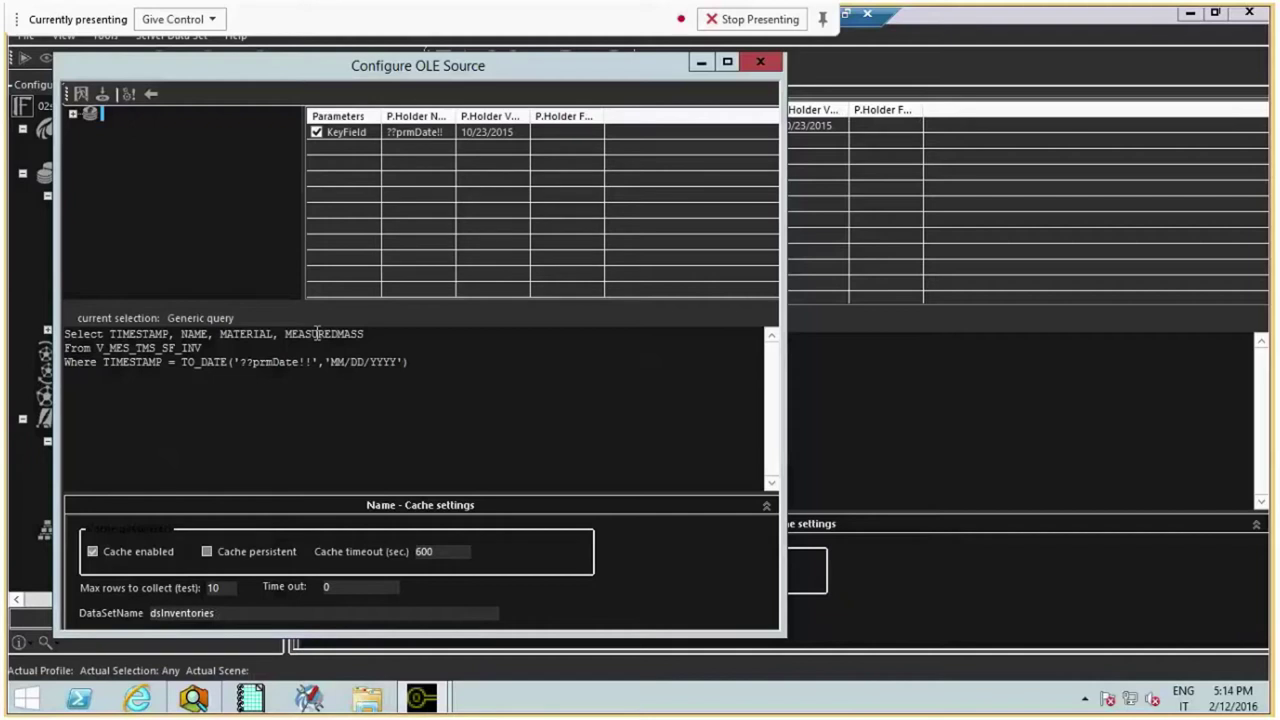
drag(234, 362, 414, 363)
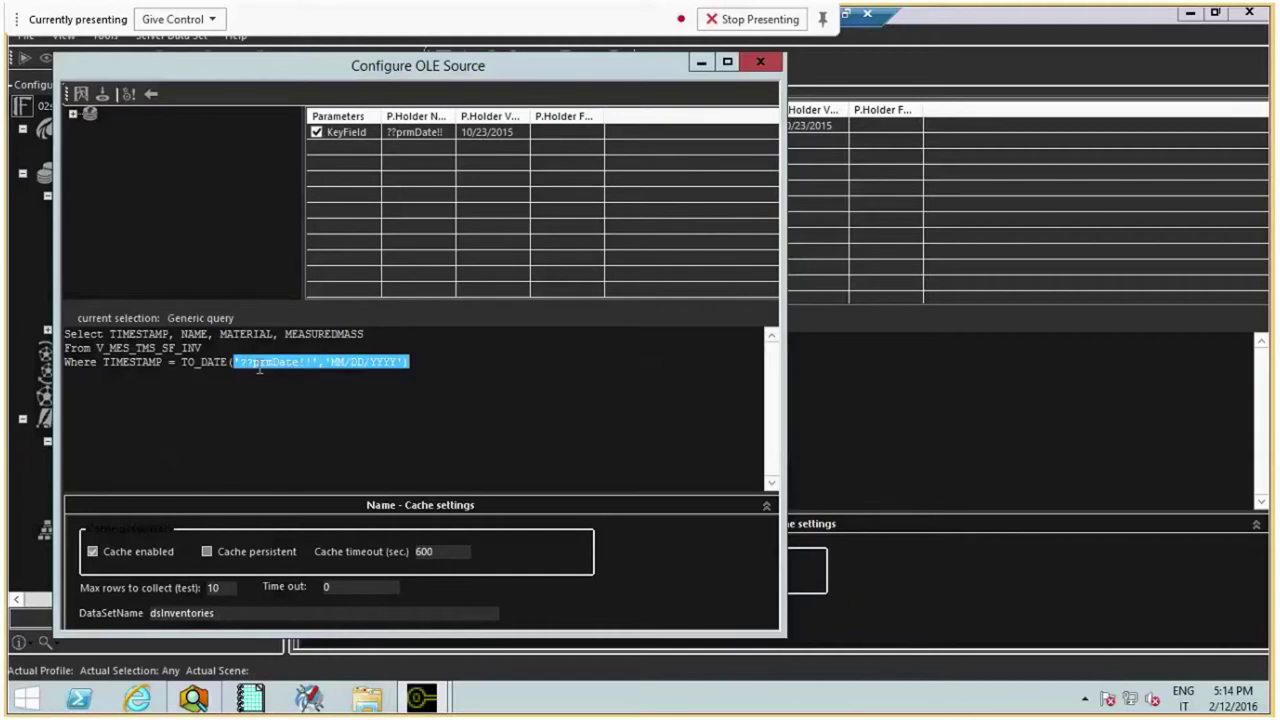
drag(228, 361, 426, 360)
Set the ??prmDate!! placeholder value to 10/22/2015, test the inventory query, and widen the TIMESTAMP column to read its dates
double_click(530, 116)
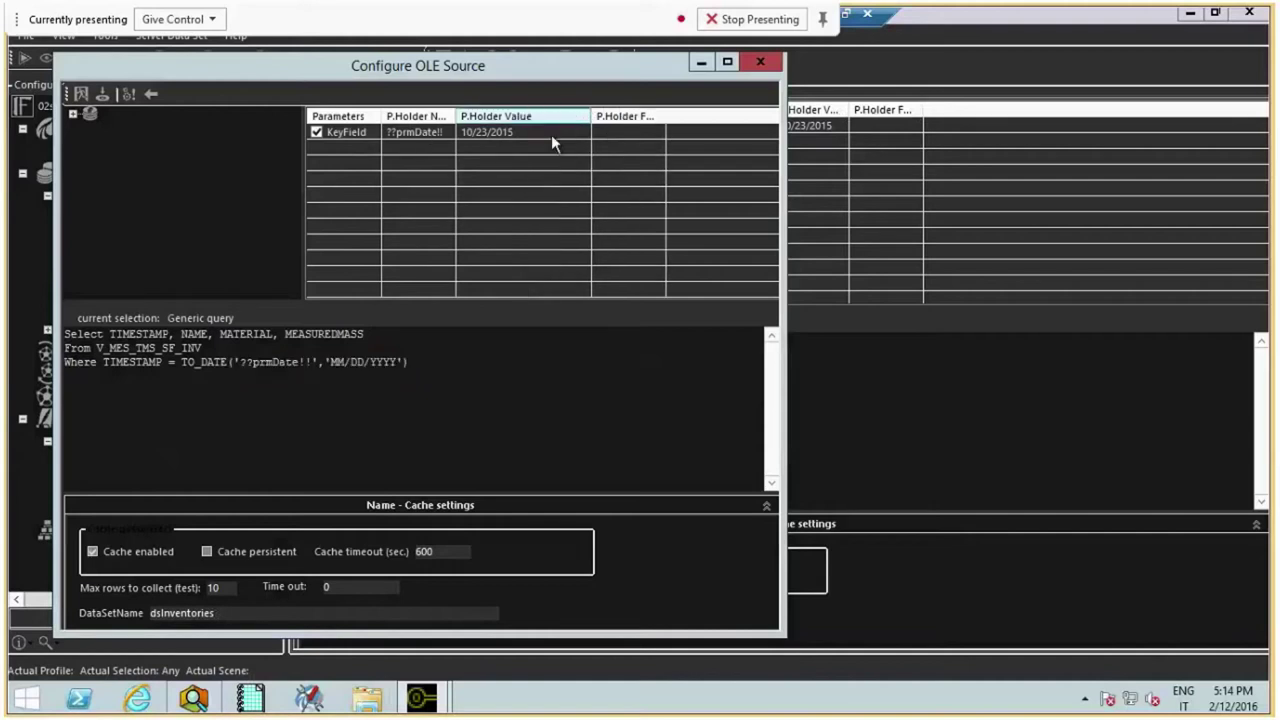
click(480, 133)
click(490, 134)
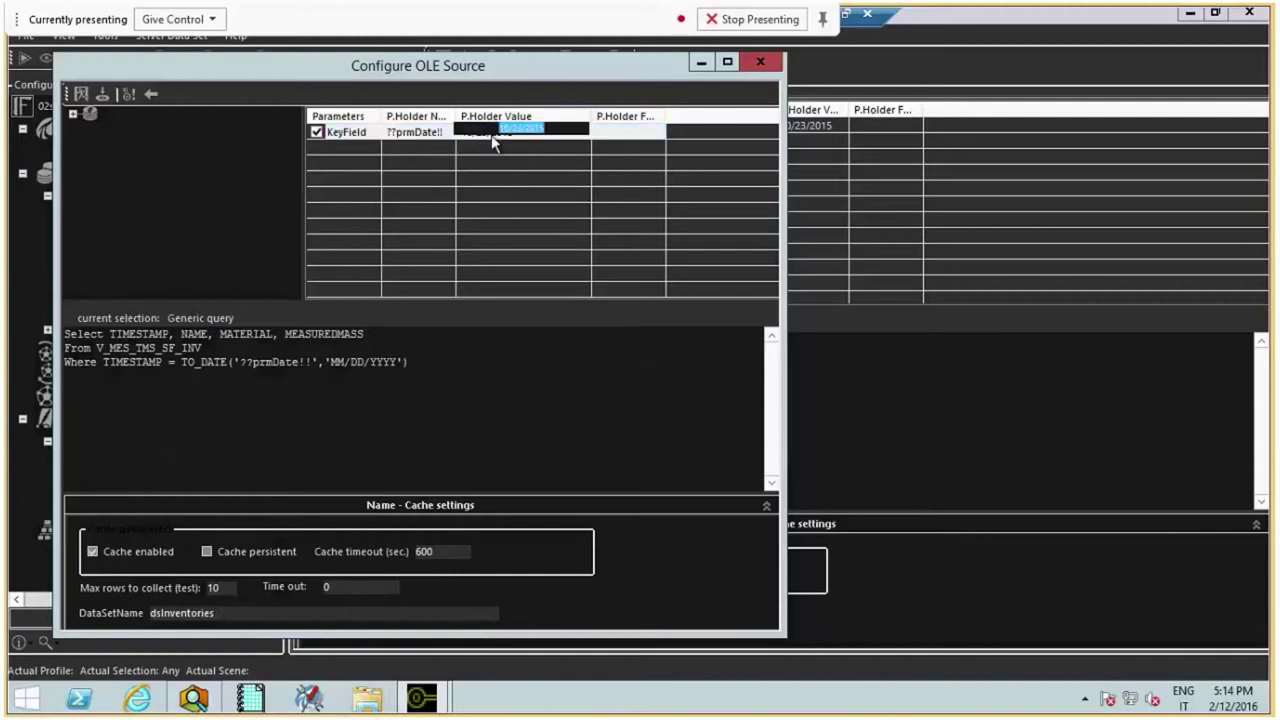
click(519, 131)
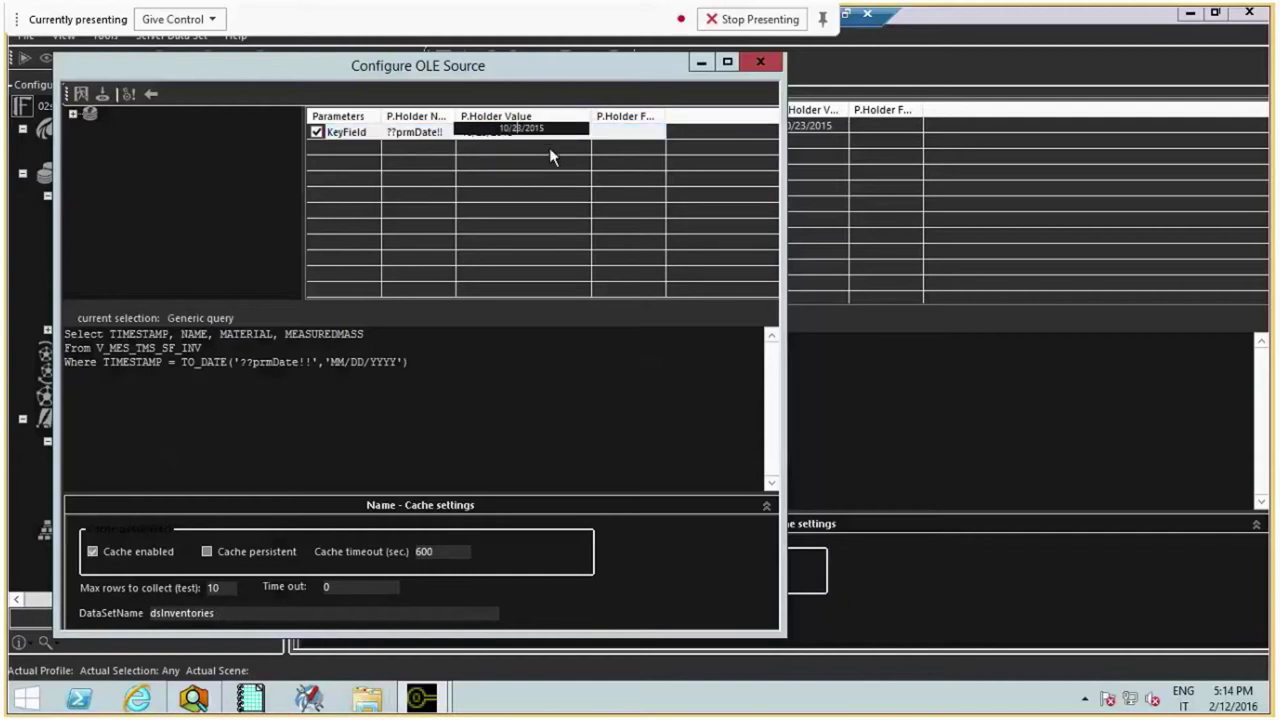
key(Delete)
text(2)
key(Return)
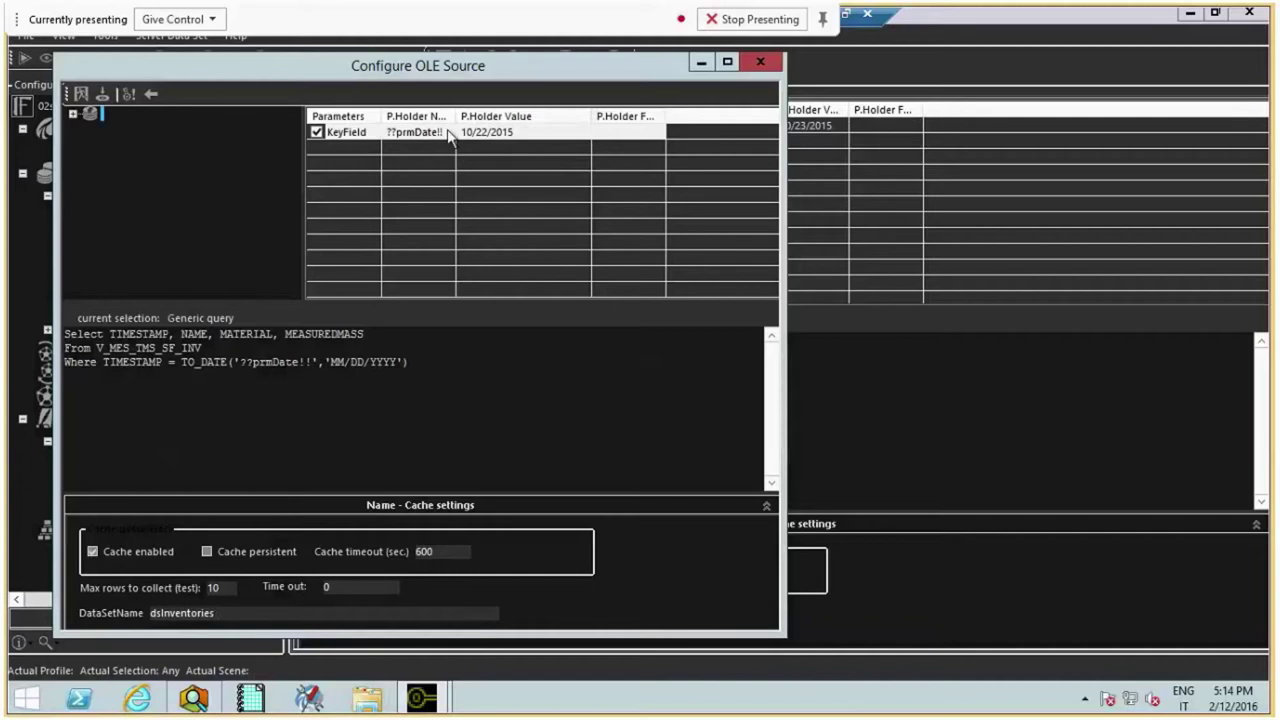
click(129, 95)
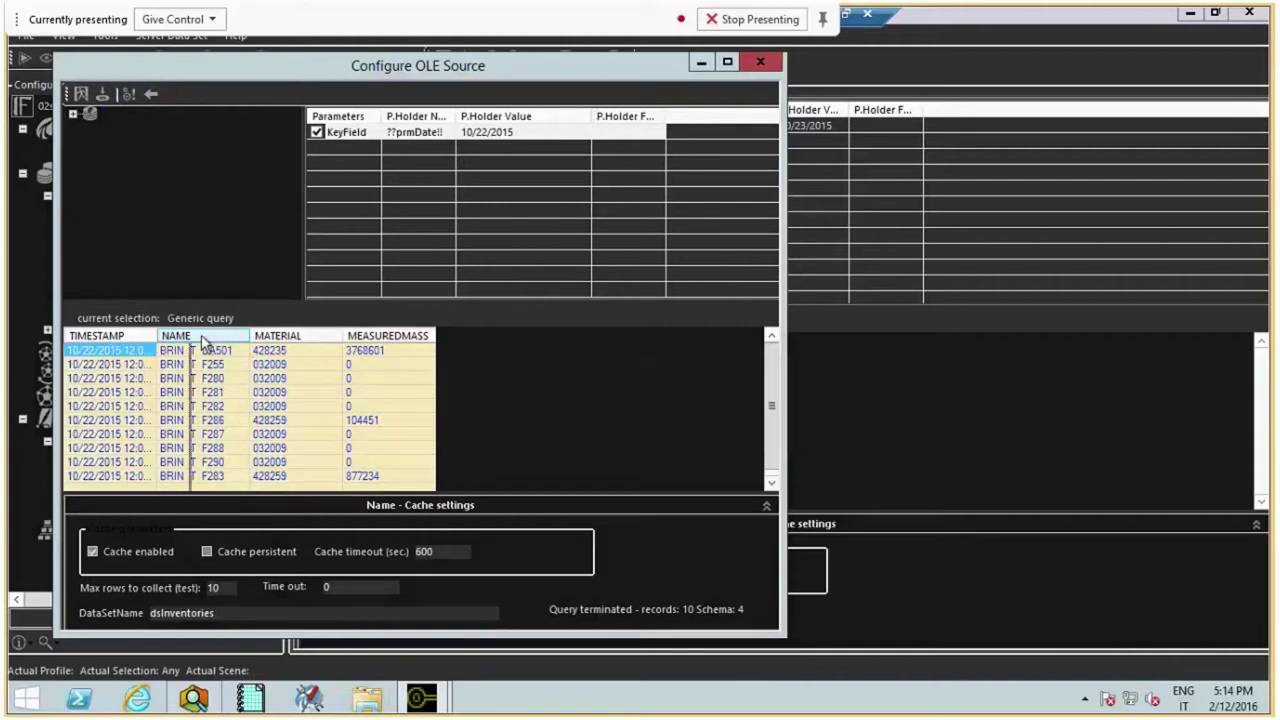
drag(203, 343, 222, 345)
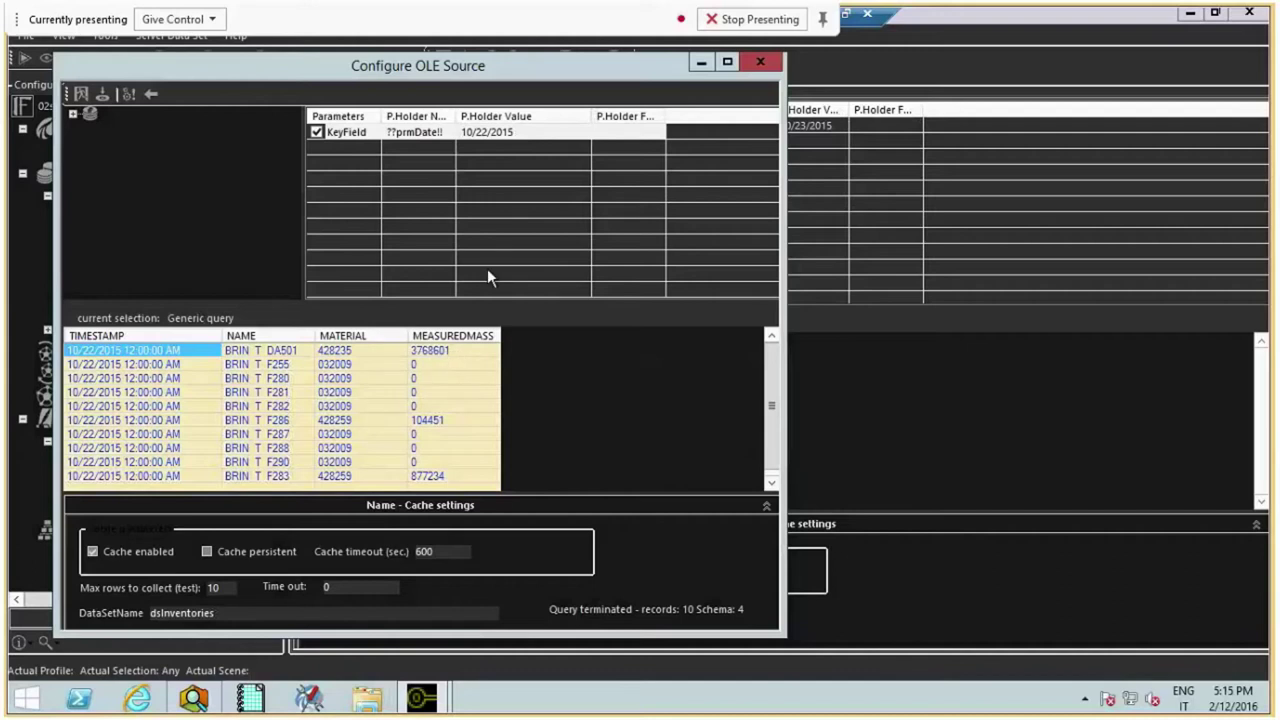
Set the ??prmDate!! placeholder value to 10/23/2015, test the query again, and close the dsInventories configuration
click(486, 136)
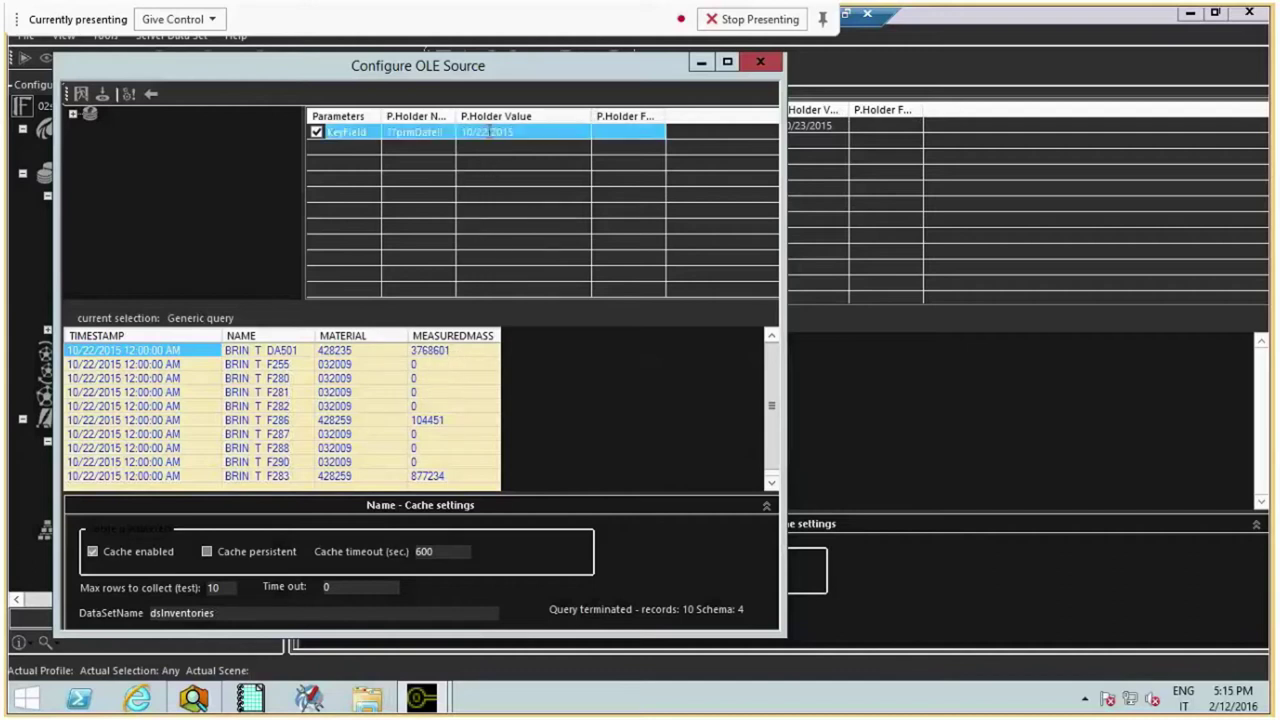
click(531, 205)
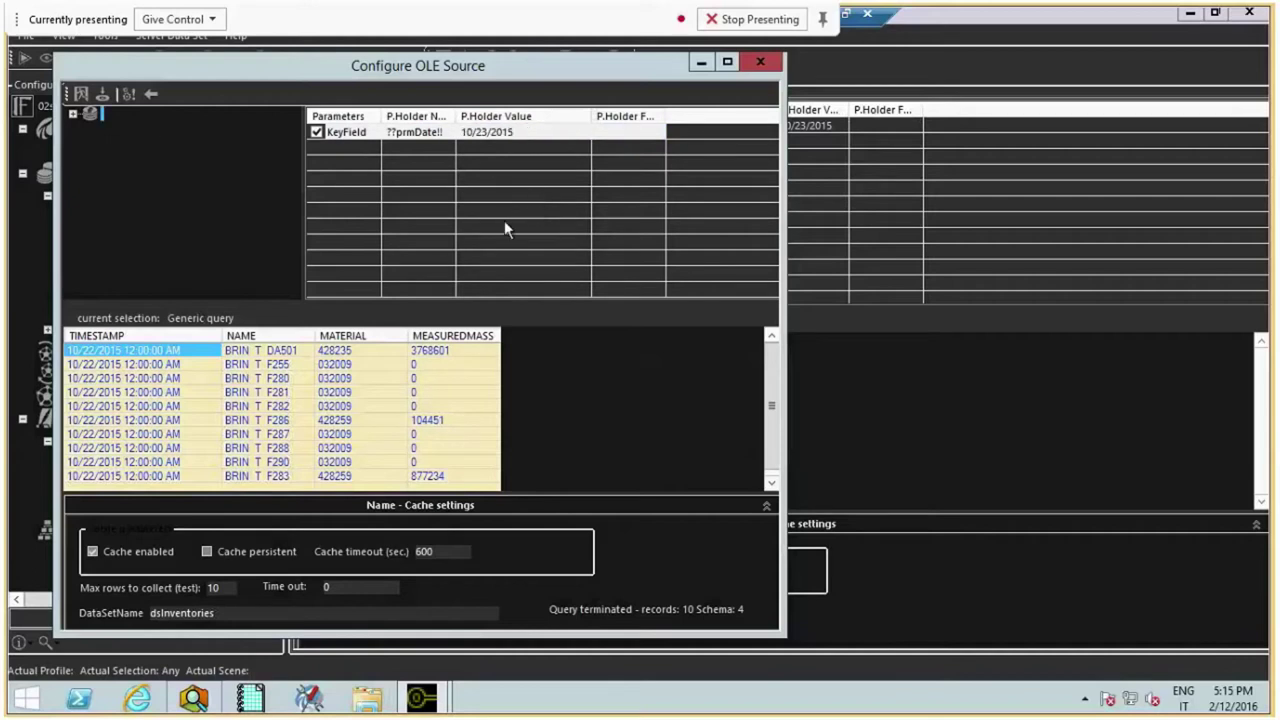
click(127, 95)
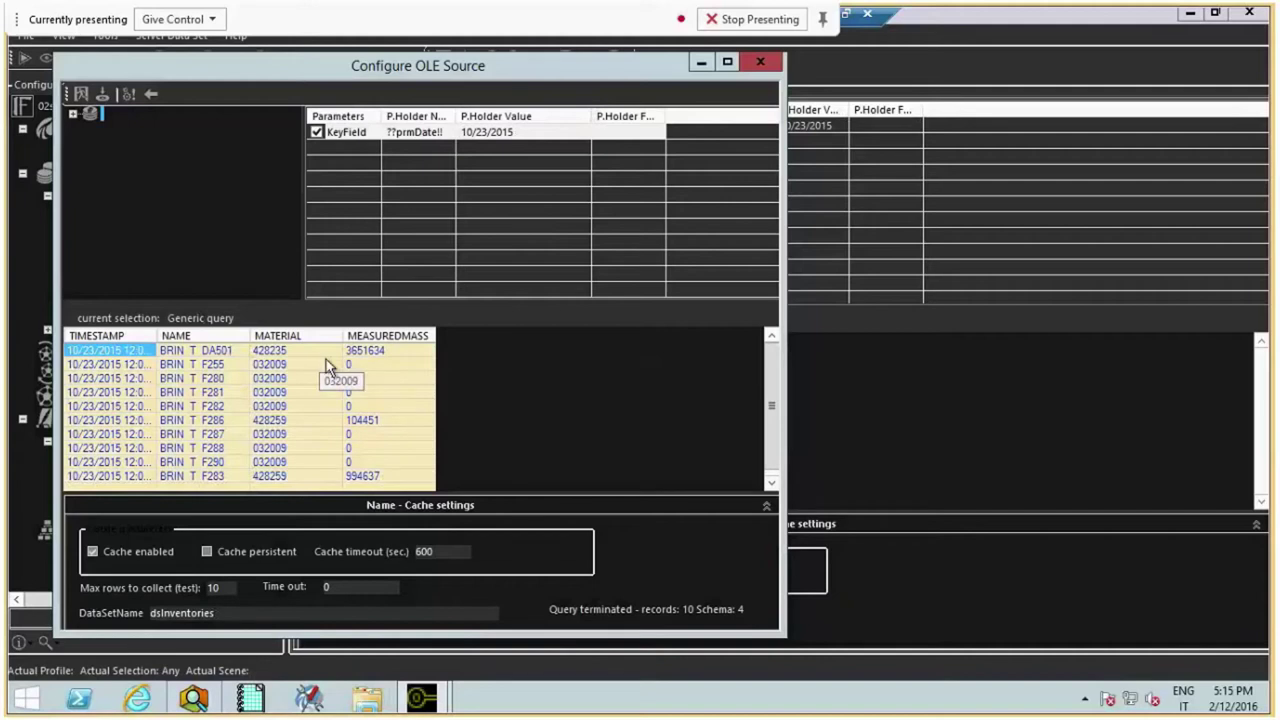
click(102, 94)
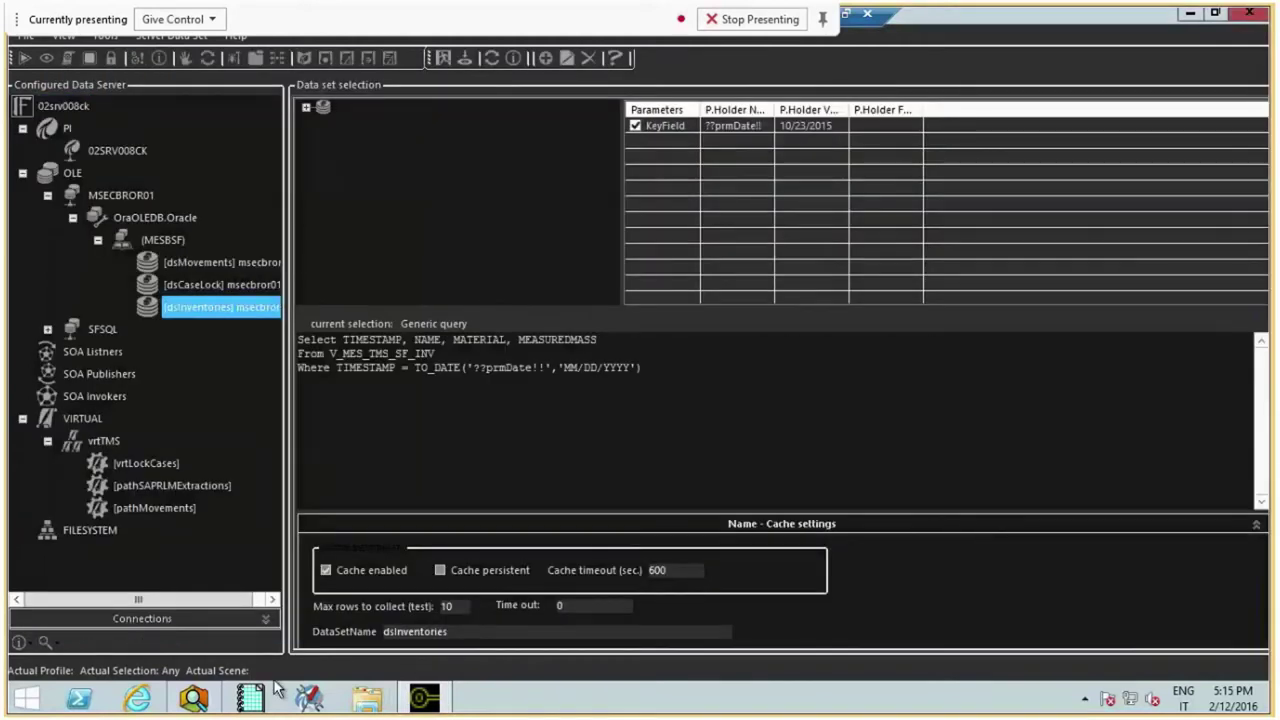
Switch to PI System Explorer and list the SF_GaugedTankTemplate elements of the BILANCIO model analysis, widening the browser pane
click(195, 702)
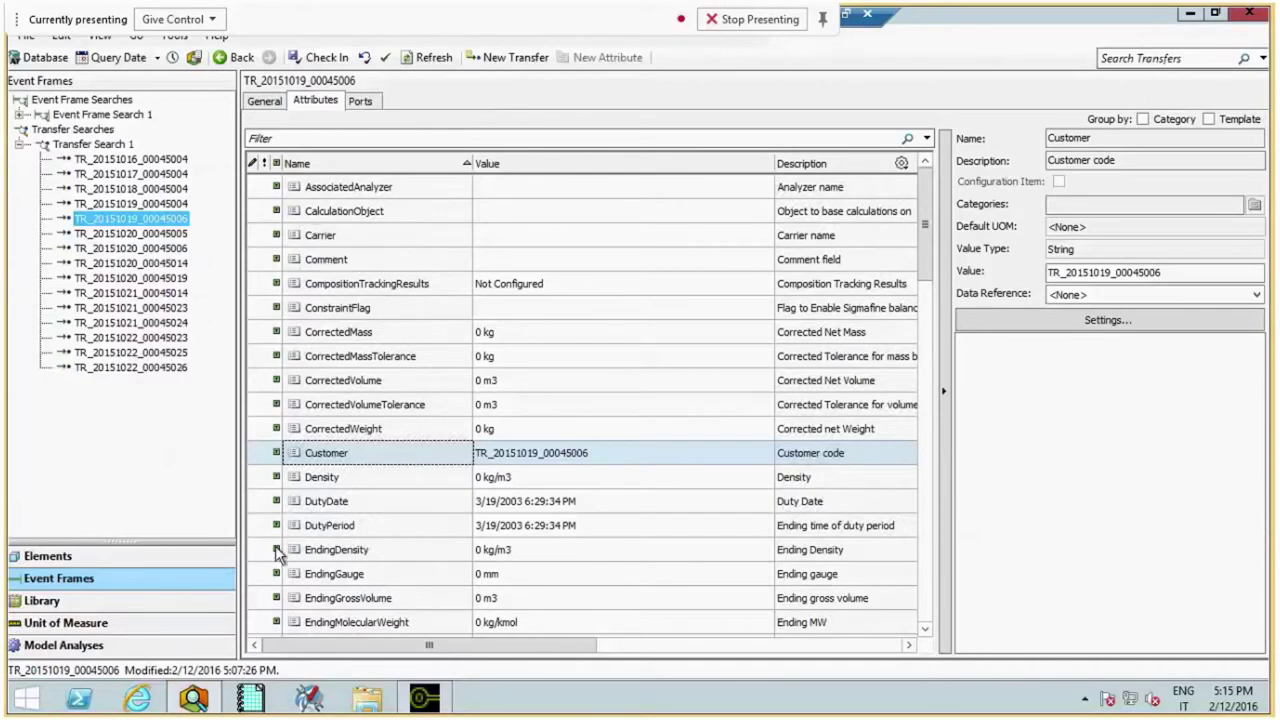
click(64, 645)
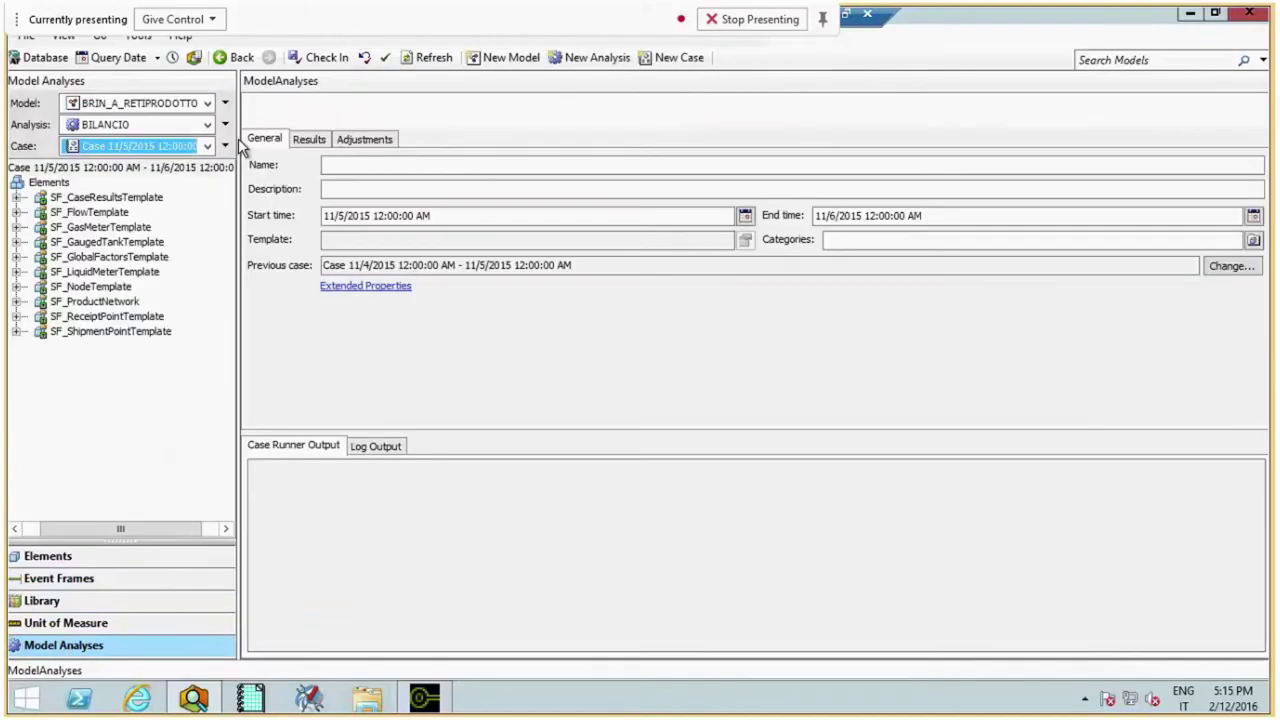
drag(240, 145, 421, 205)
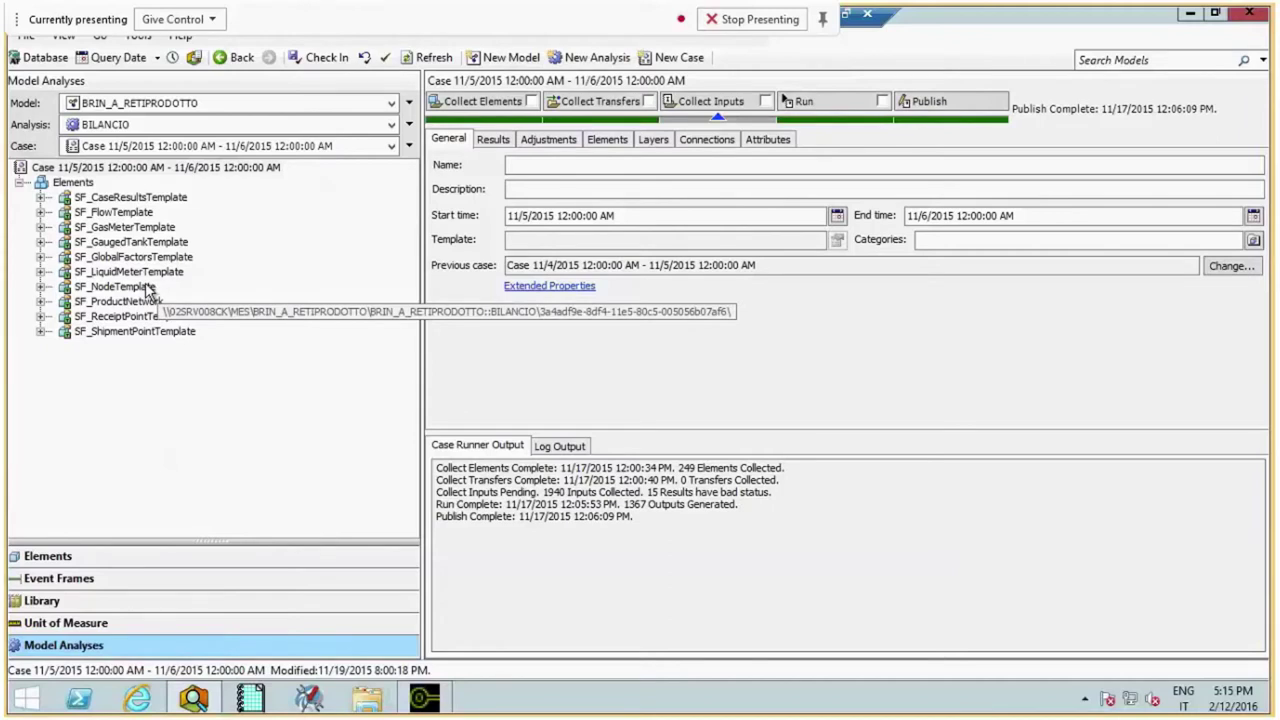
click(137, 245)
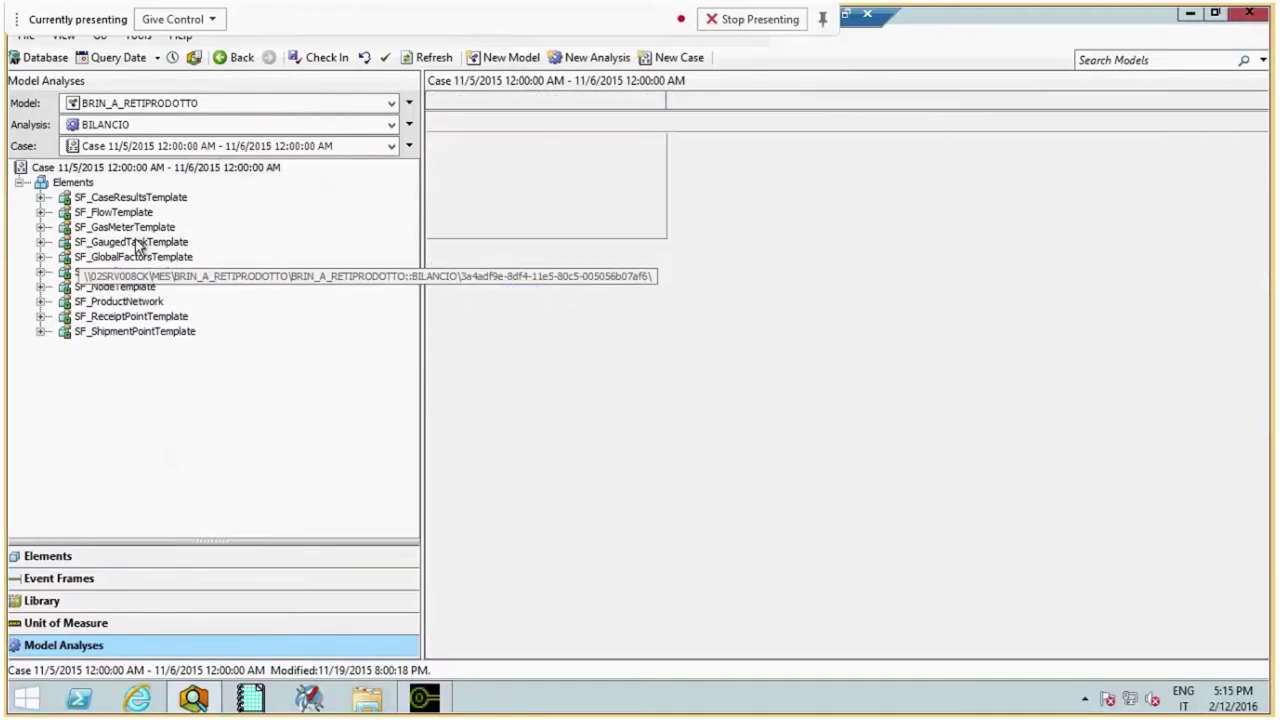
click(137, 245)
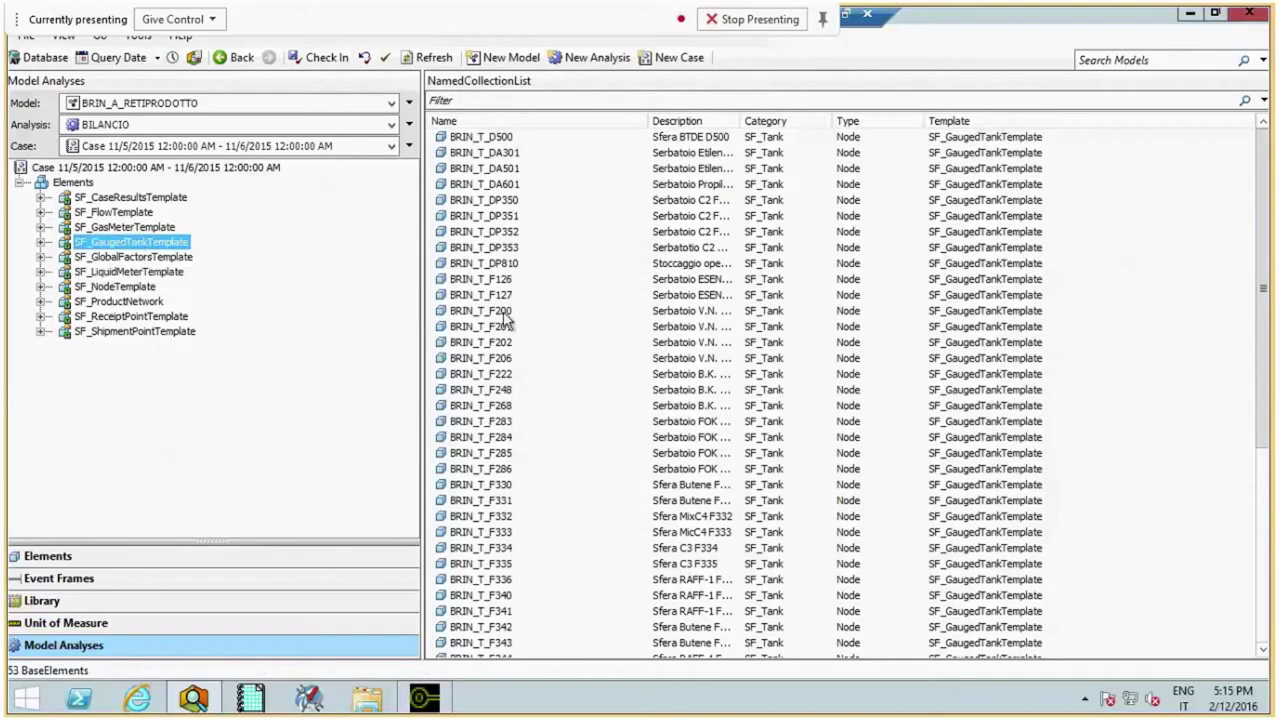
Switch to Integration Framework, reopen the dsInventories data set for editing, and test its query
click(425, 700)
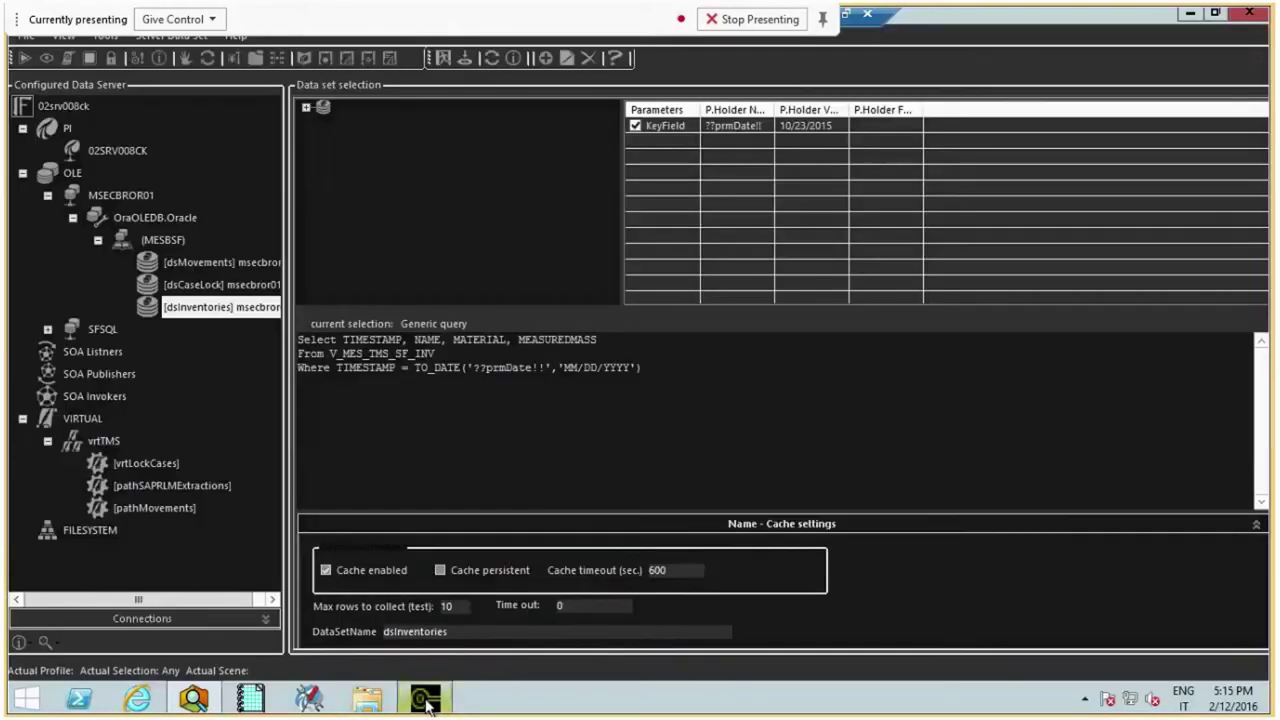
right_click(228, 307)
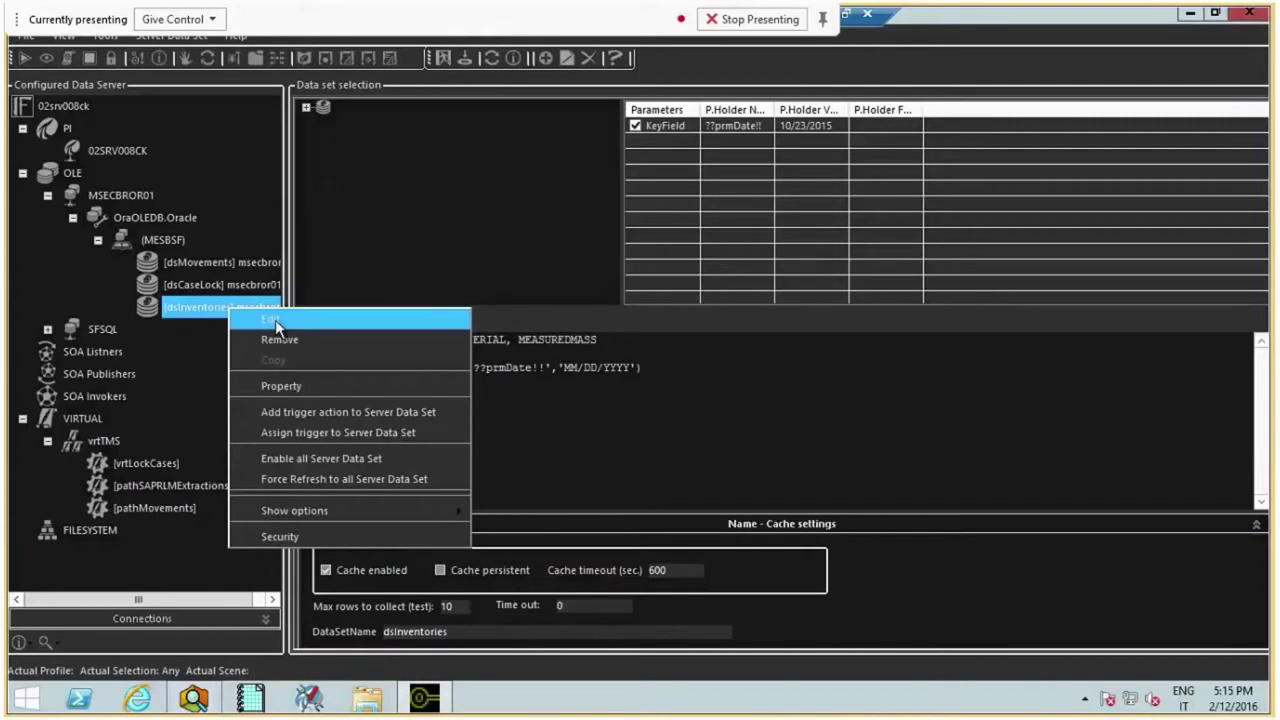
click(276, 321)
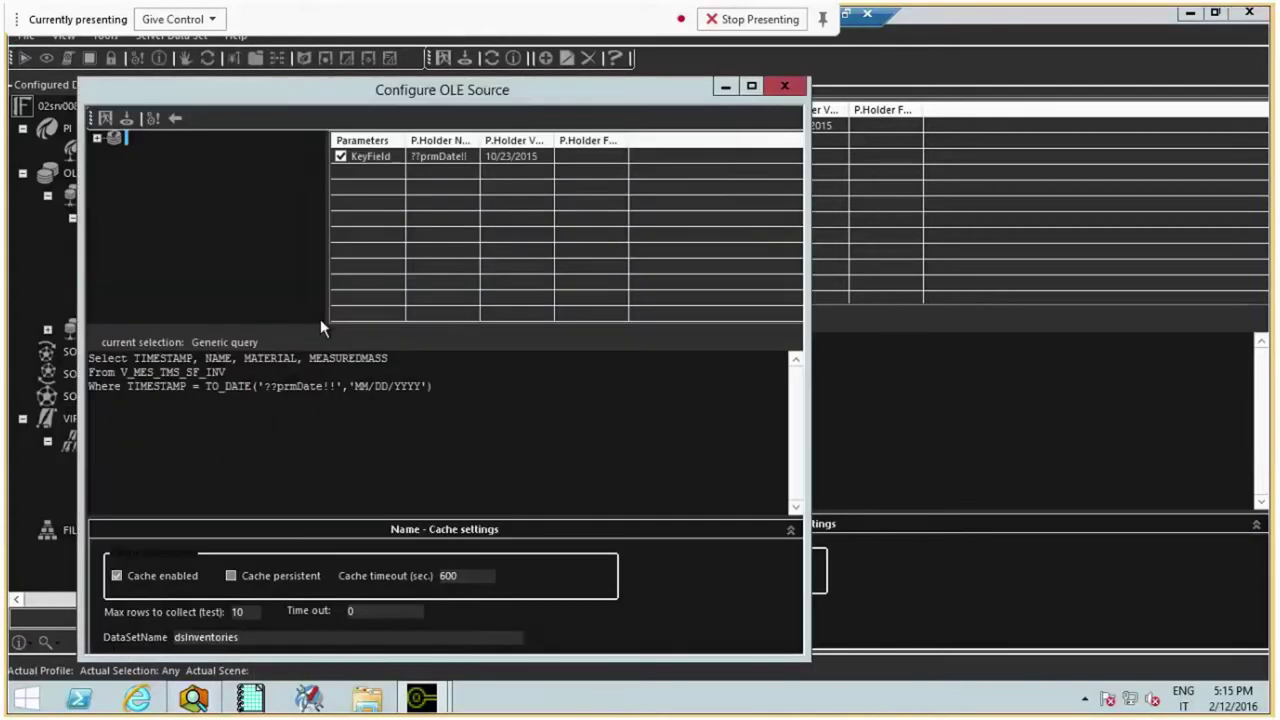
click(153, 119)
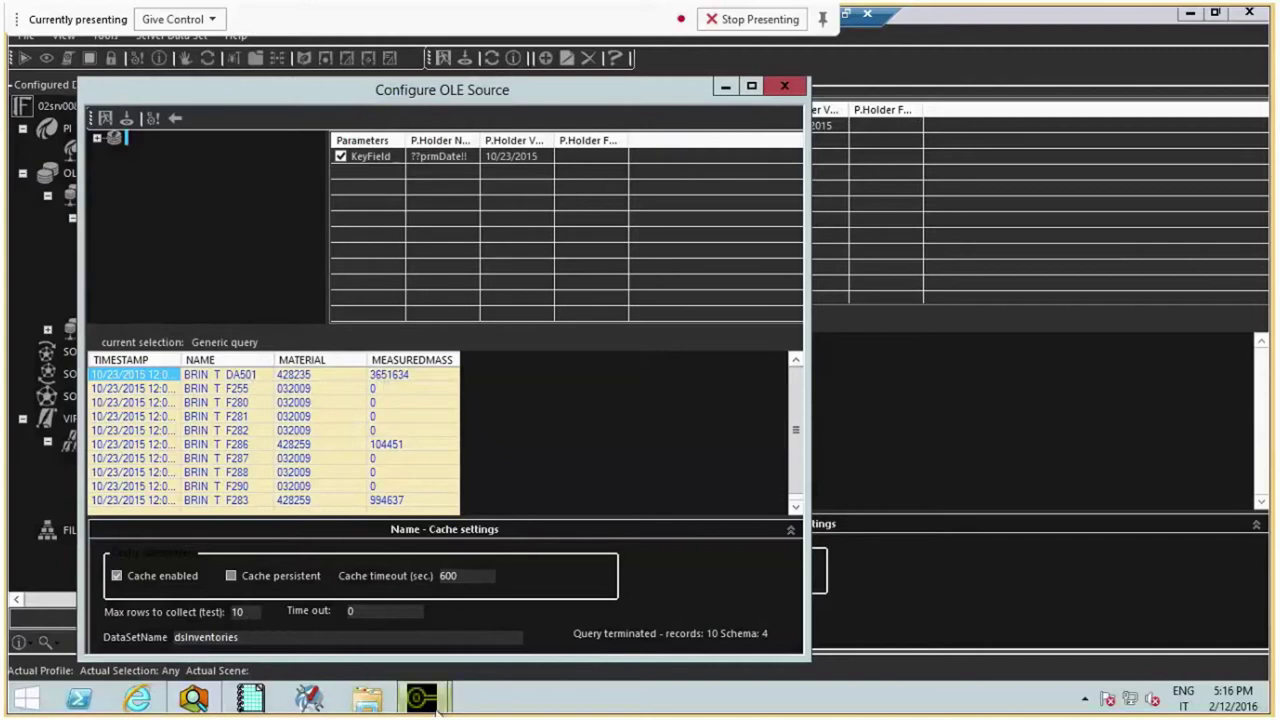
Switch to PI System Explorer and select the BILANCIO case from 10/20/2015 to 10/21/2015
click(194, 699)
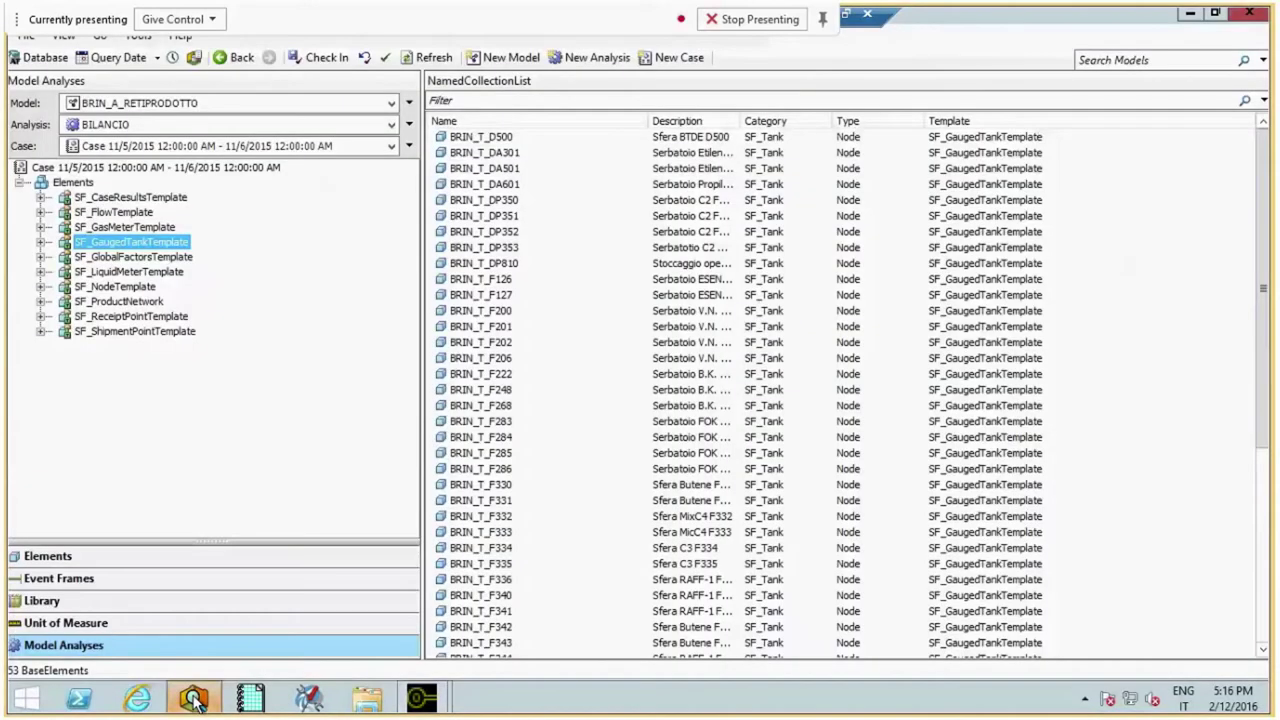
click(392, 147)
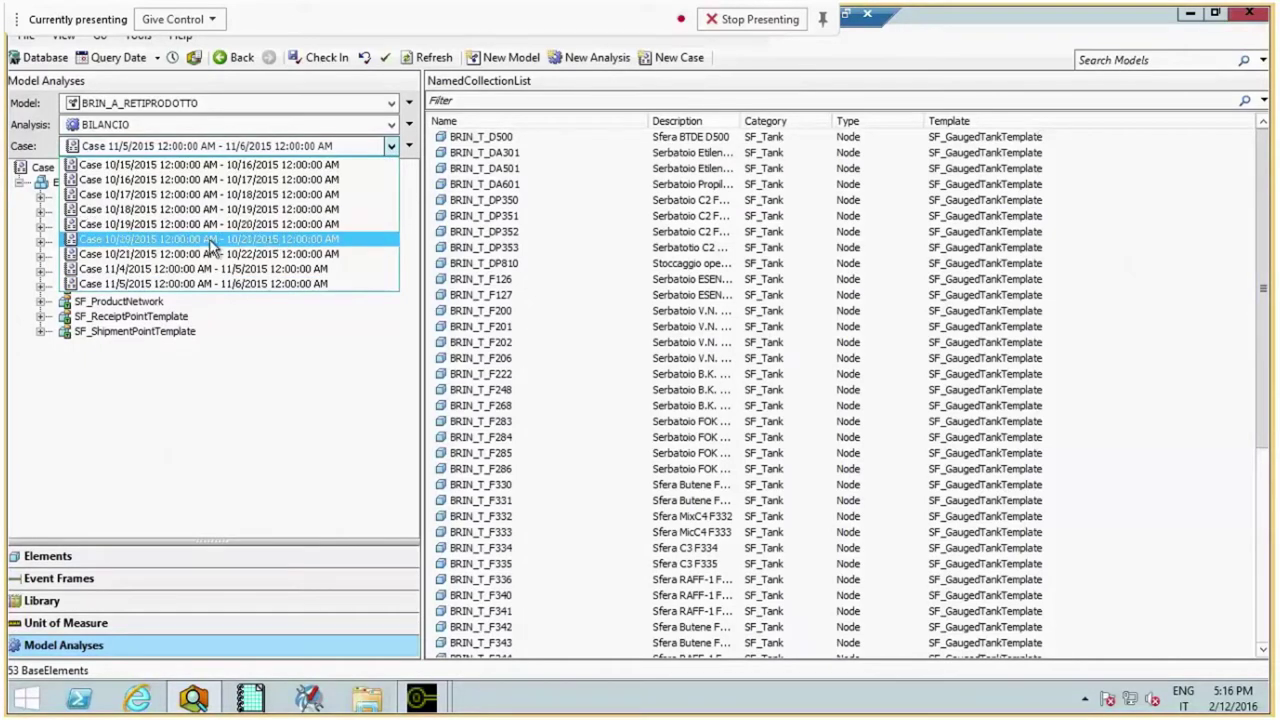
click(228, 240)
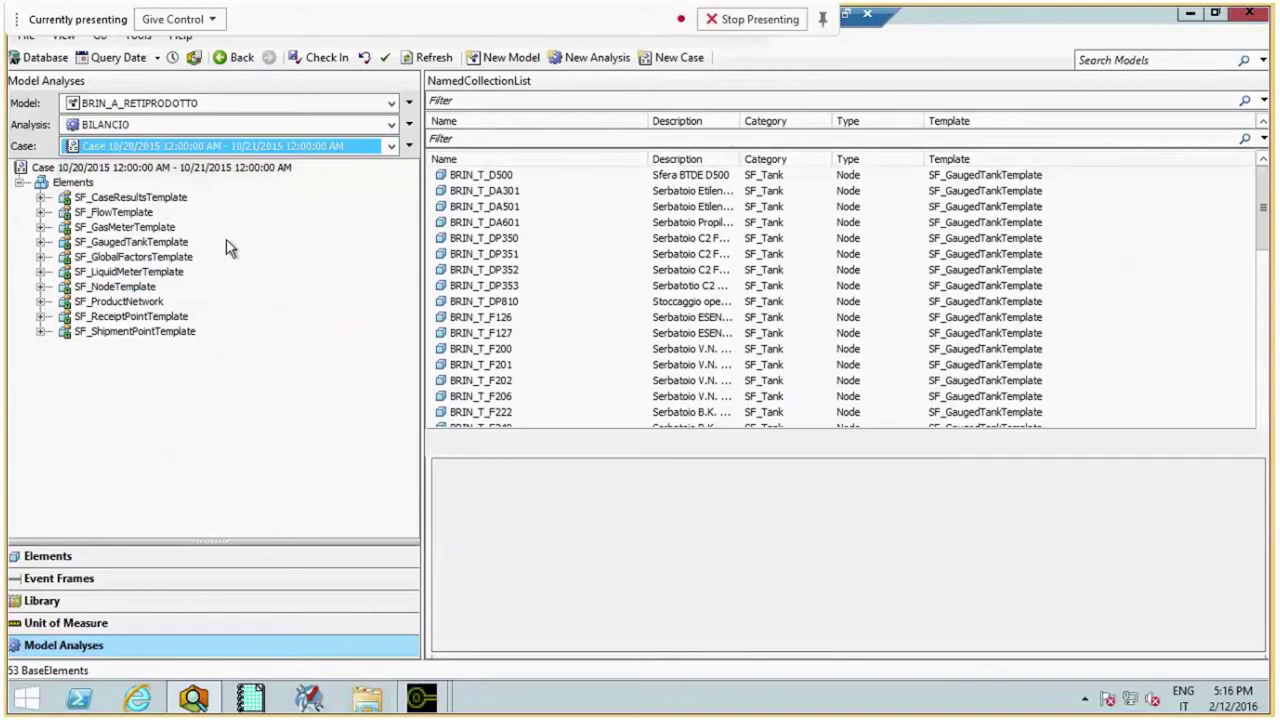
click(412, 697)
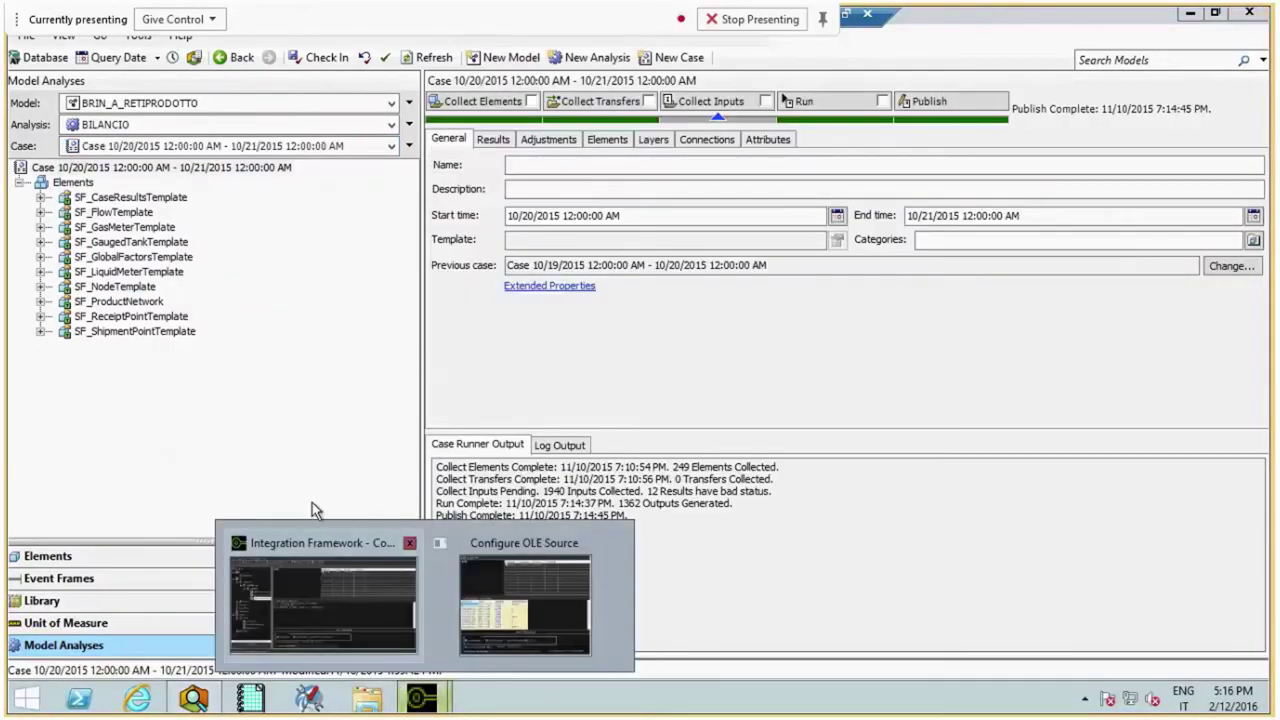
Display the attributes of tank BRIN_T_DA501 under SF_GaugedTankTemplate and enlarge the attribute list to examine its CorrectedMass
click(40, 242)
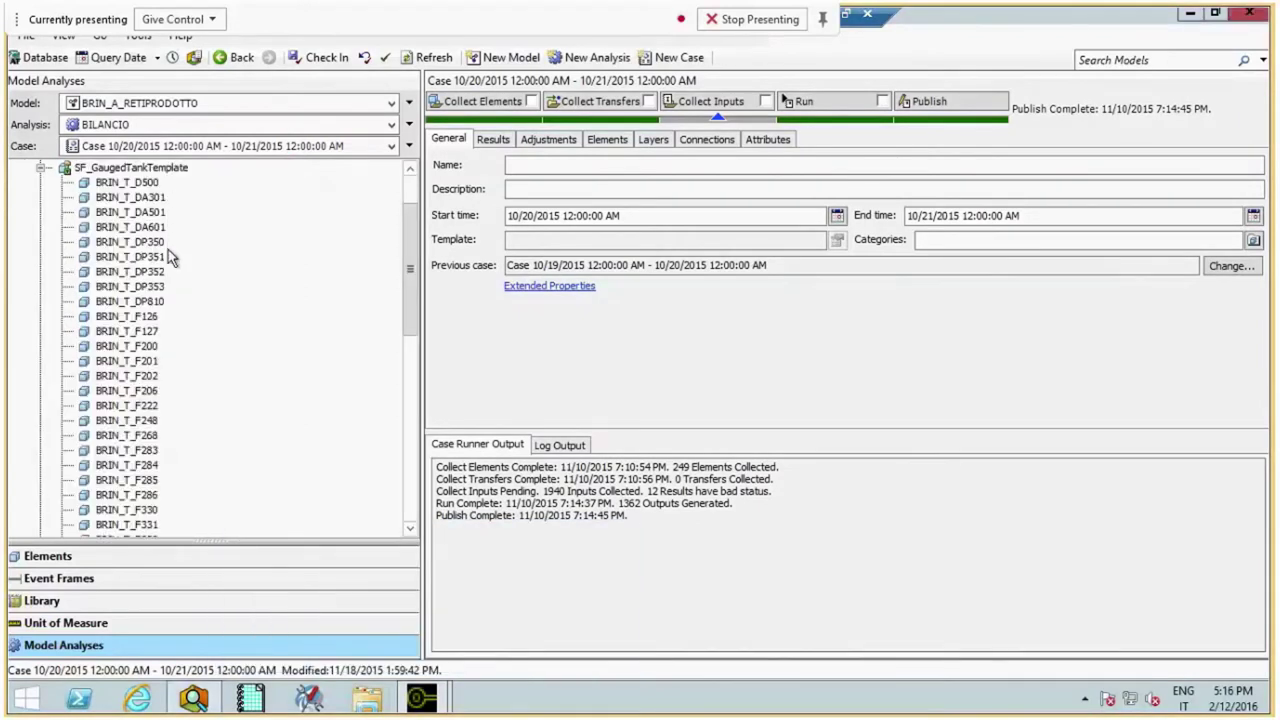
click(150, 213)
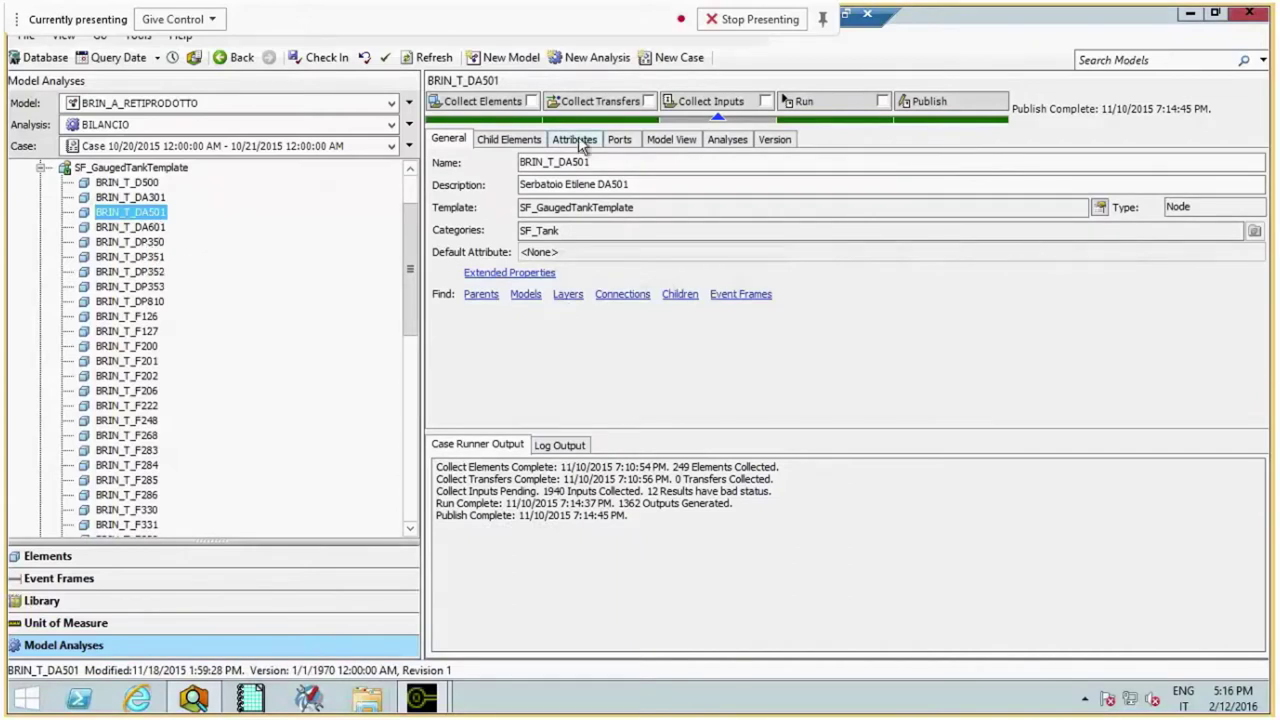
click(580, 142)
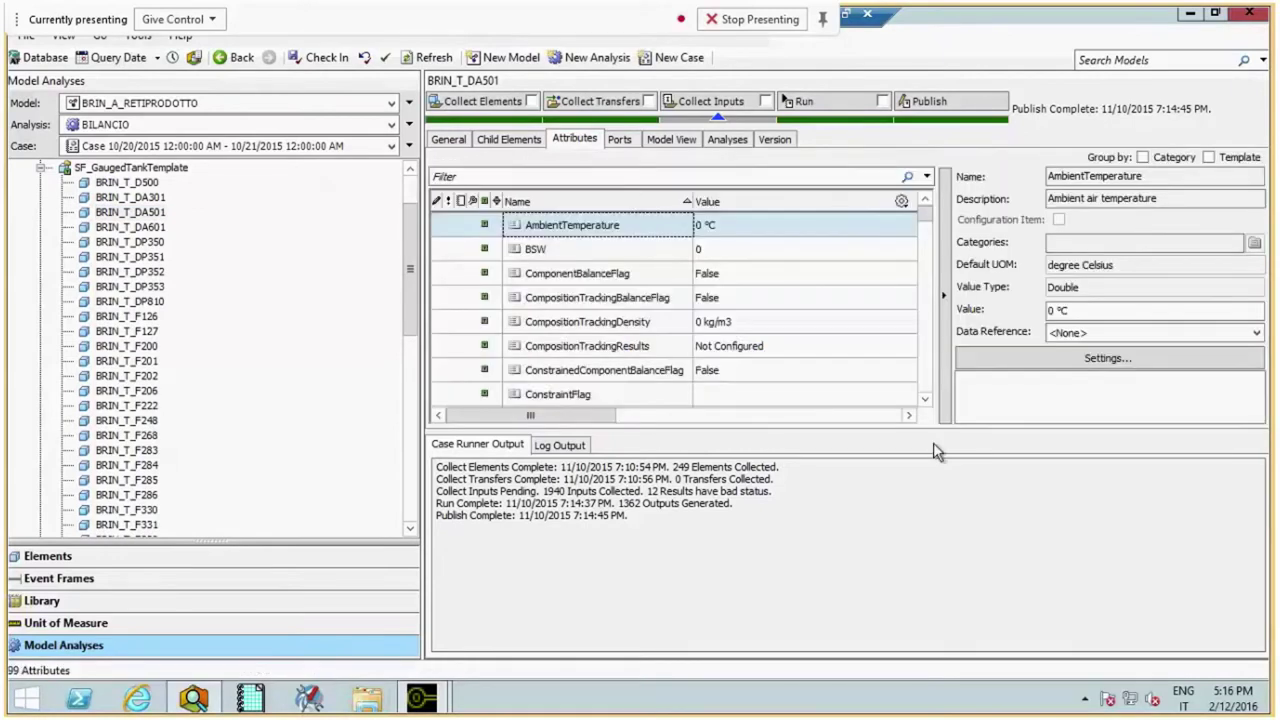
drag(940, 430, 940, 520)
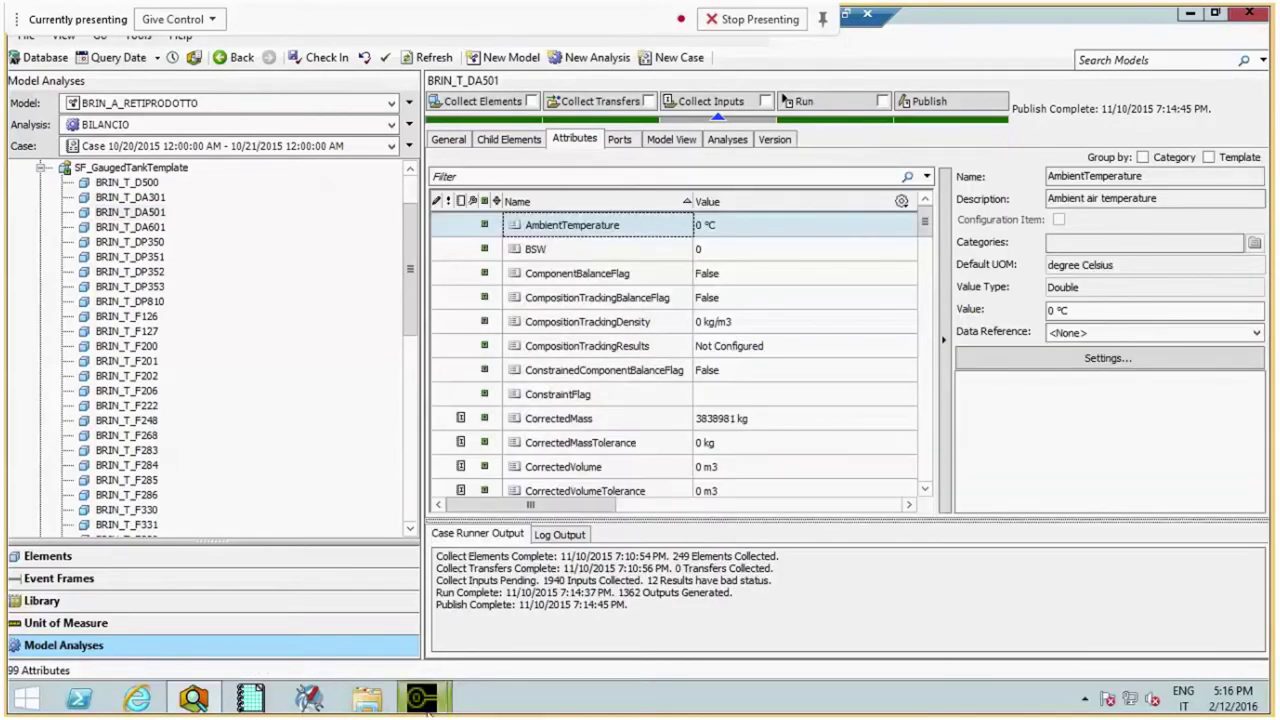
Switch to the Configure OLE Source window and compare its query date with the selected case in PI System Explorer
mouse_move(425, 697)
click(547, 620)
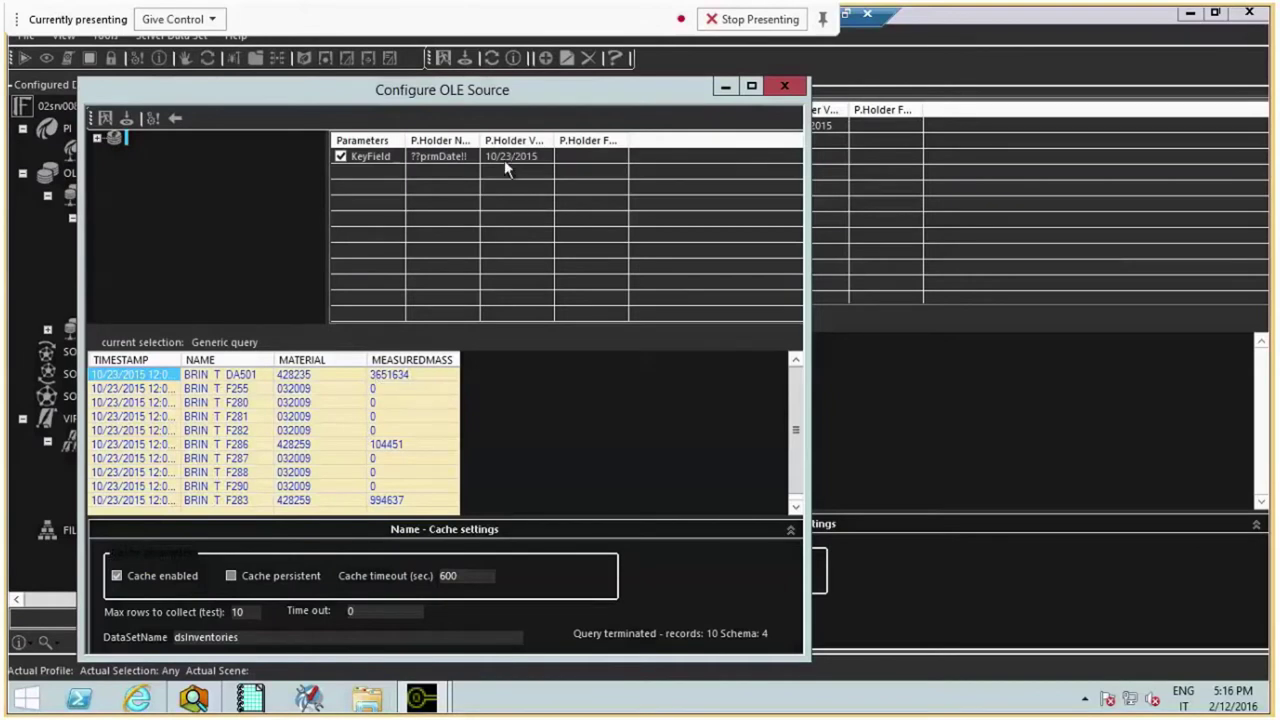
click(268, 700)
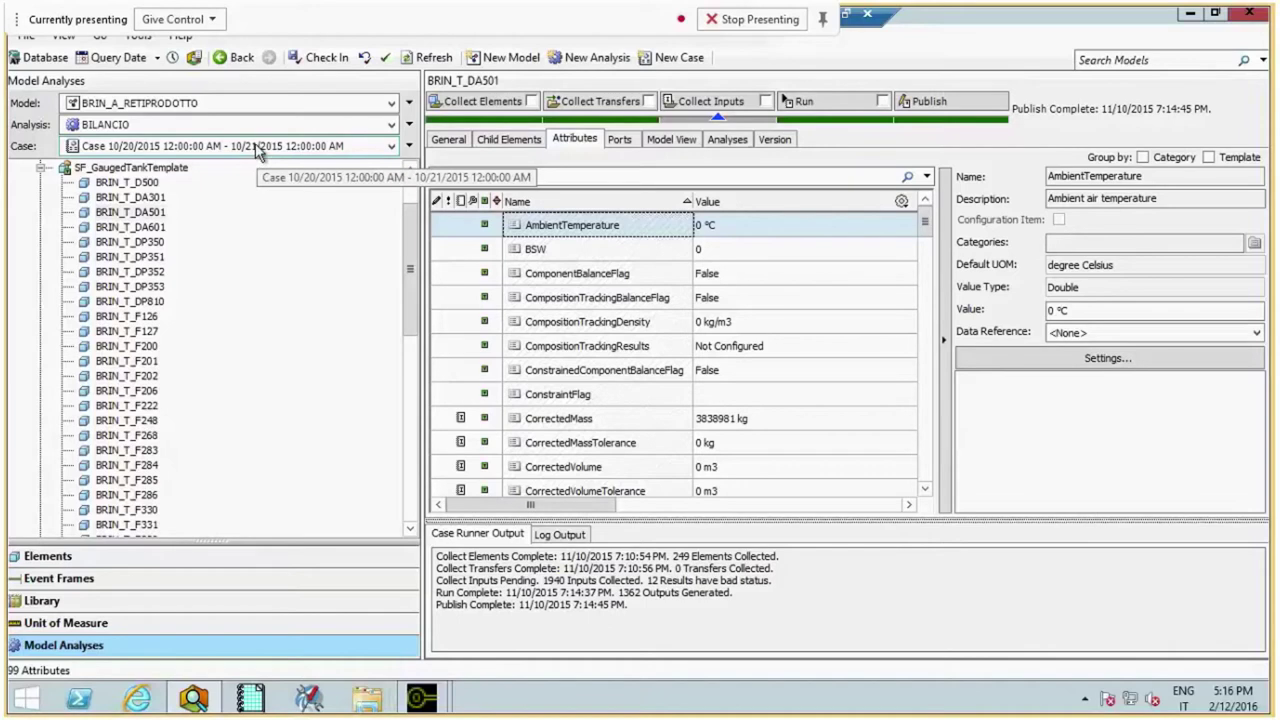
Look through the attribute list of tank BRIN_T_DA501 to examine its mass, density and opening values
click(925, 492)
click(925, 492)
click(925, 492)
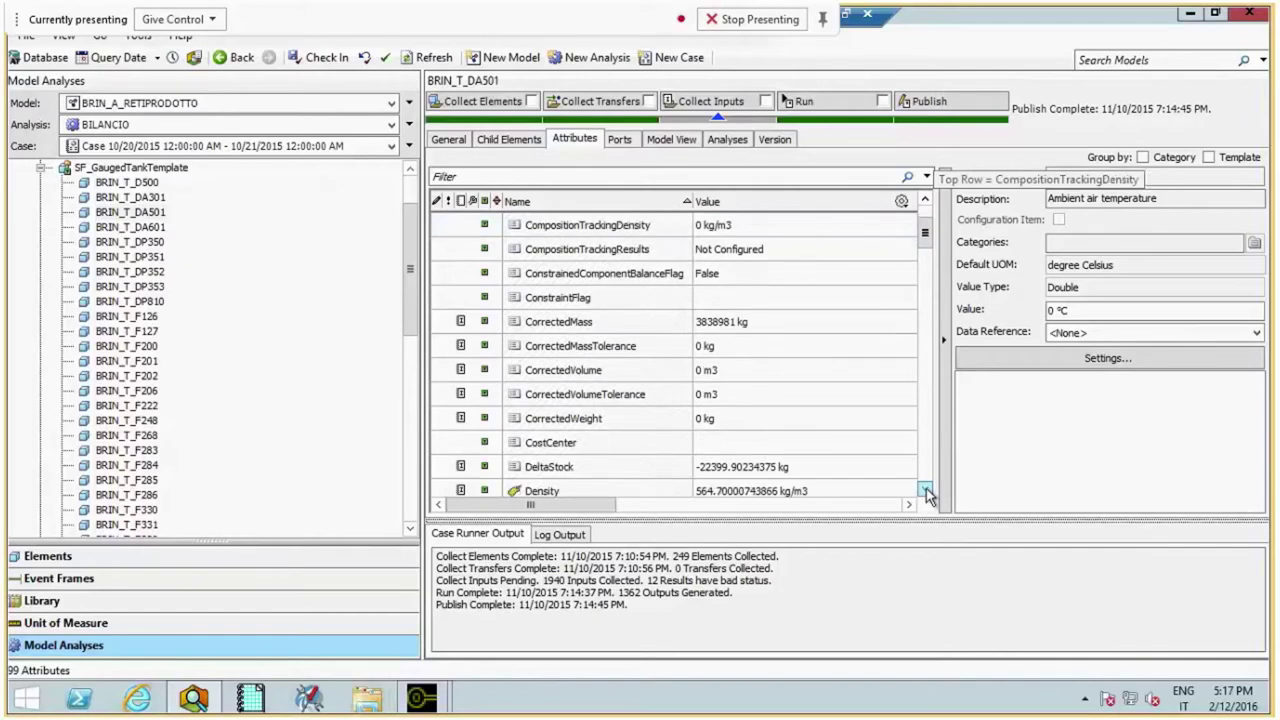
click(925, 492)
click(925, 492)
click(925, 492)
click(925, 492)
click(925, 492)
click(925, 492)
click(925, 492)
click(925, 492)
click(925, 492)
click(925, 492)
click(925, 492)
click(925, 492)
click(925, 492)
click(925, 492)
click(925, 492)
click(925, 492)
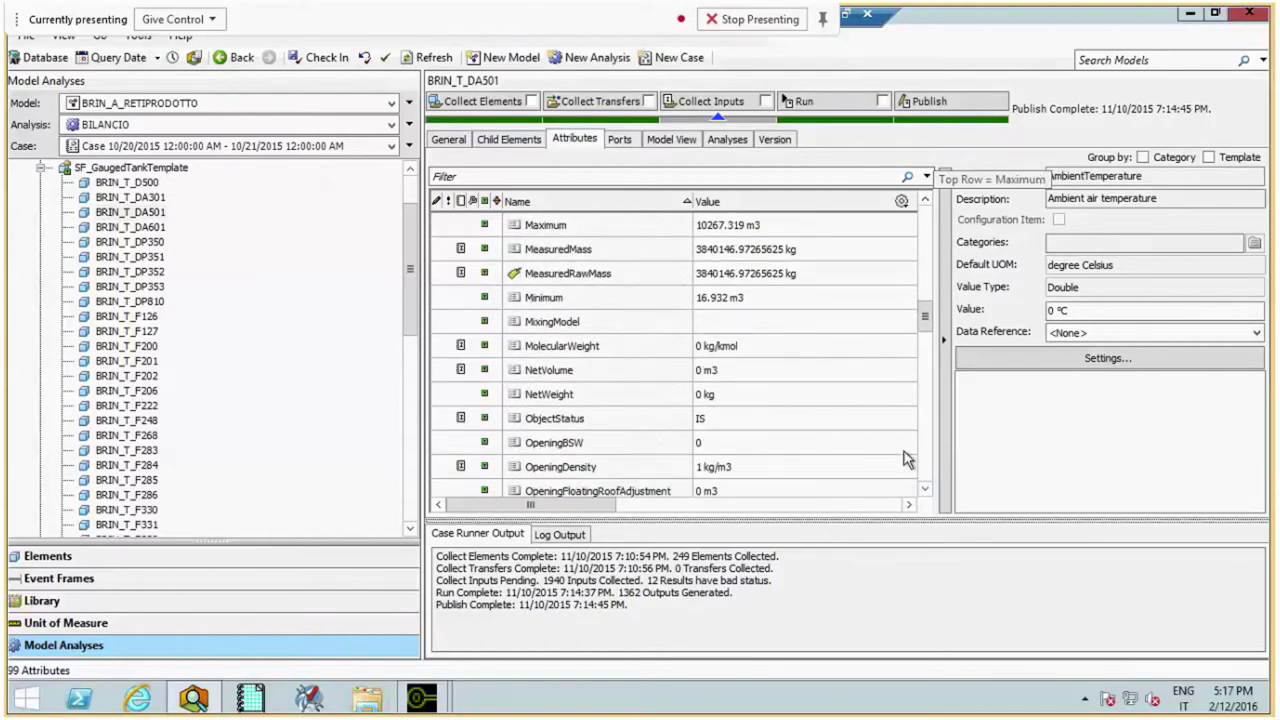
Open the data reference settings of the CorrectedMass attribute and view the available IF data sets
drag(925, 316, 935, 237)
click(508, 328)
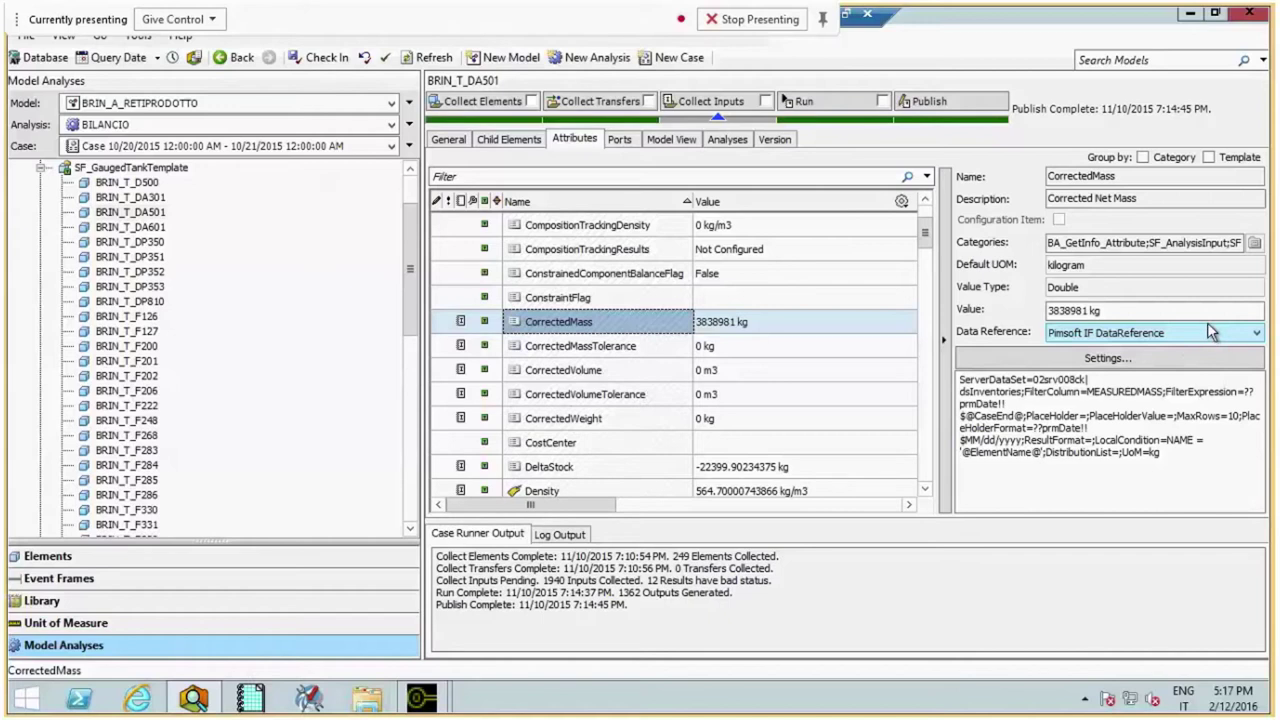
click(1110, 360)
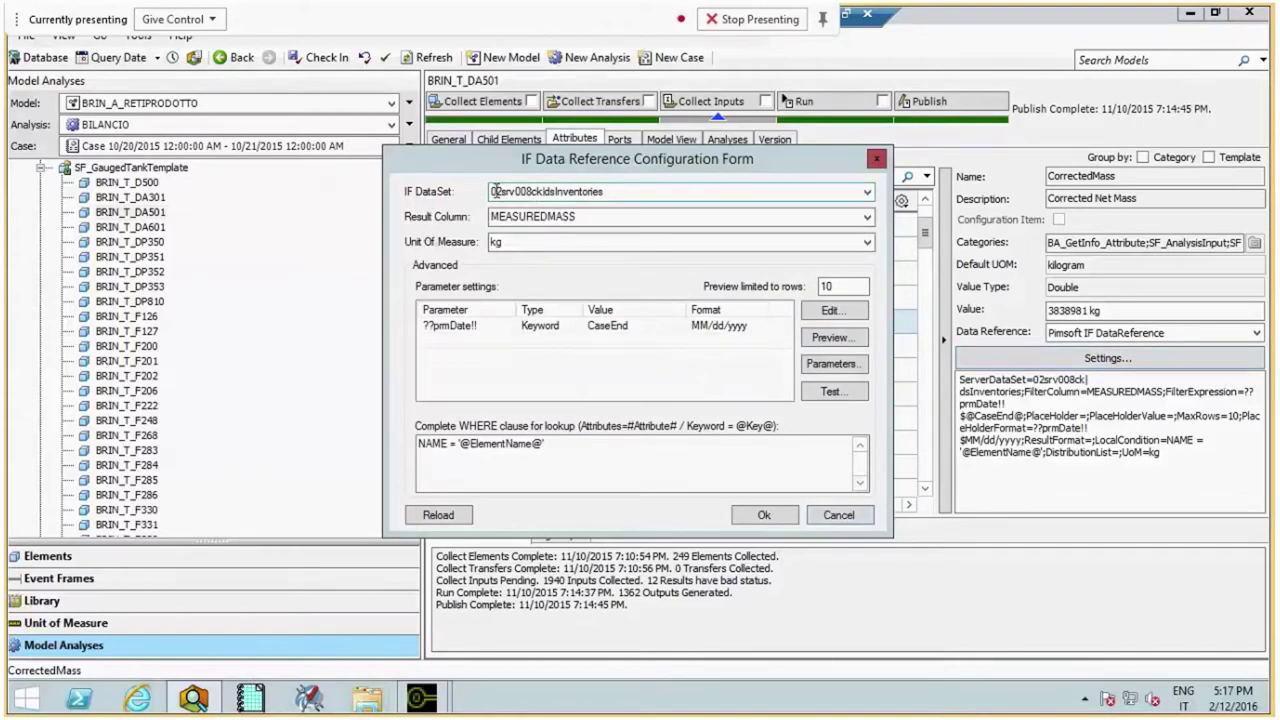
click(550, 196)
click(867, 192)
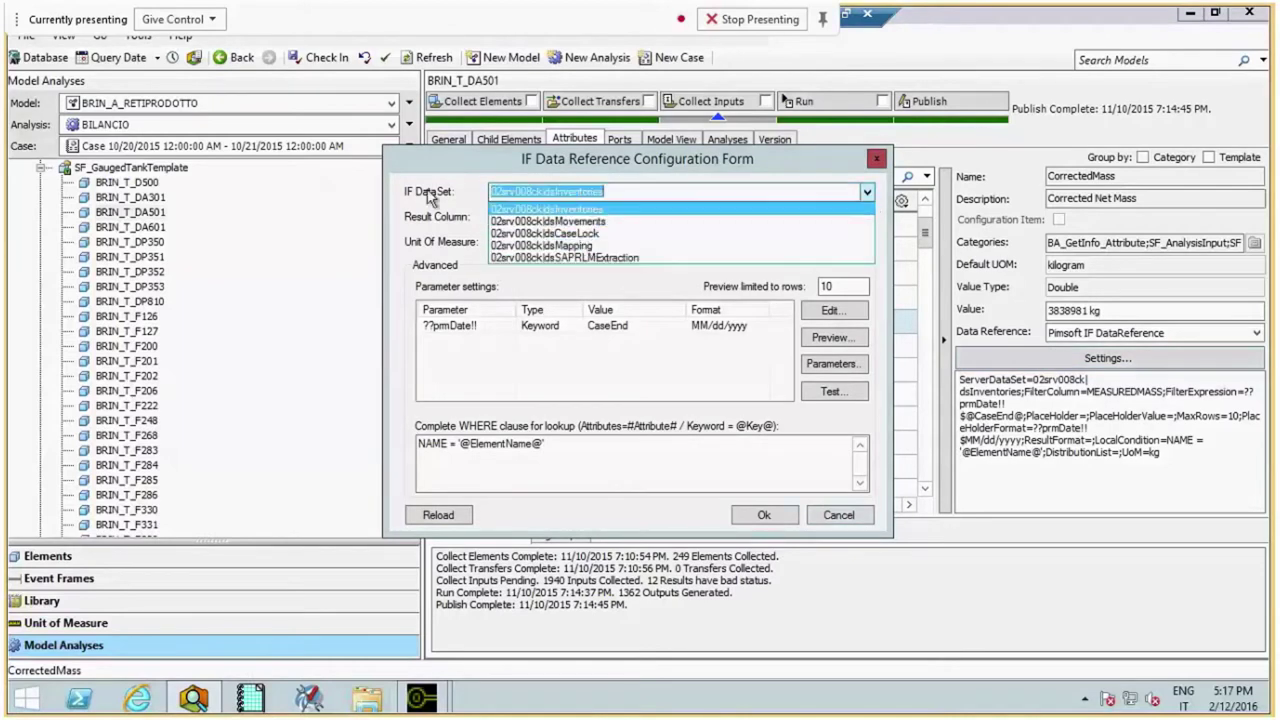
click(494, 167)
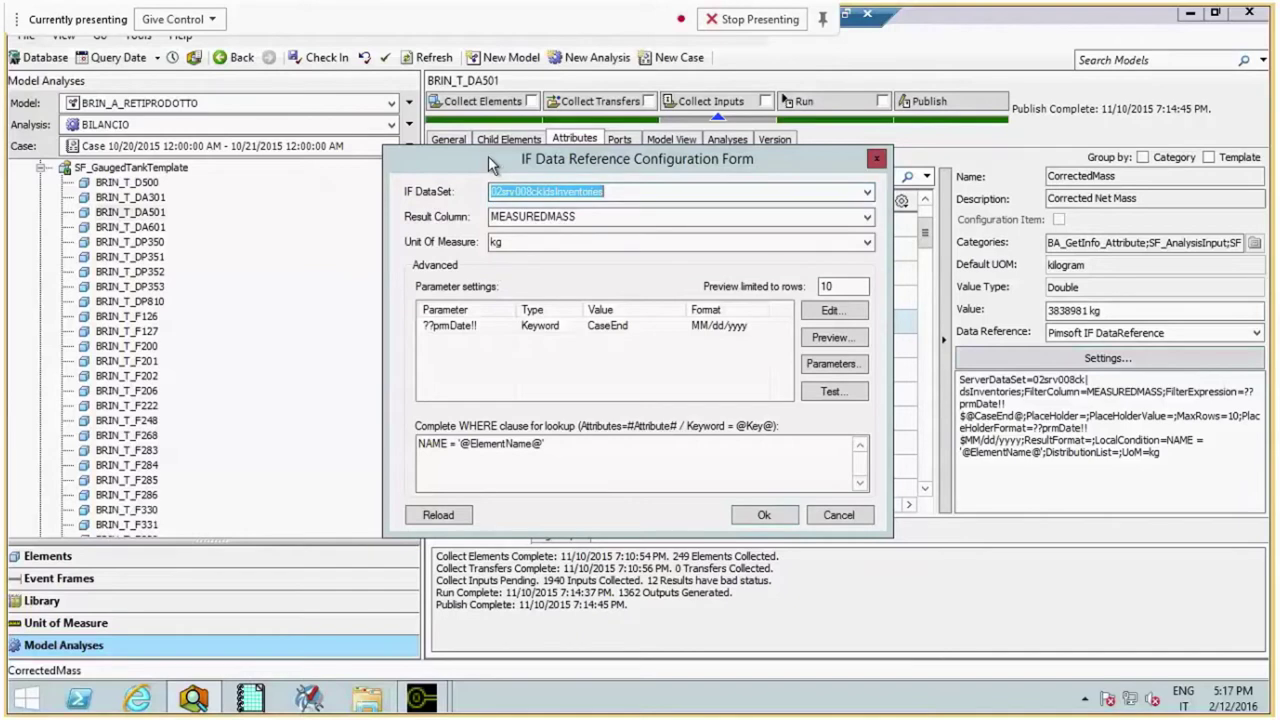
Switch to Integration Framework, review the dsInventories query results, close the source configuration and expand the SFSQL server
click(421, 700)
click(519, 605)
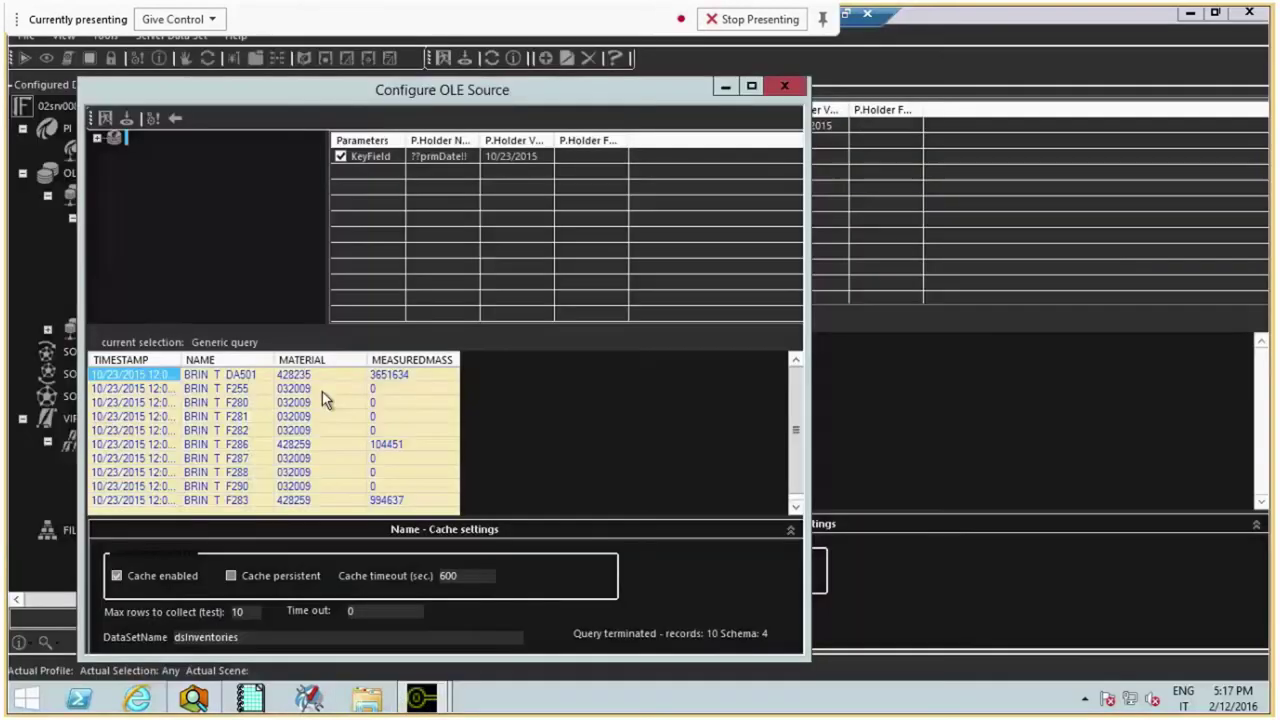
drag(421, 97, 655, 90)
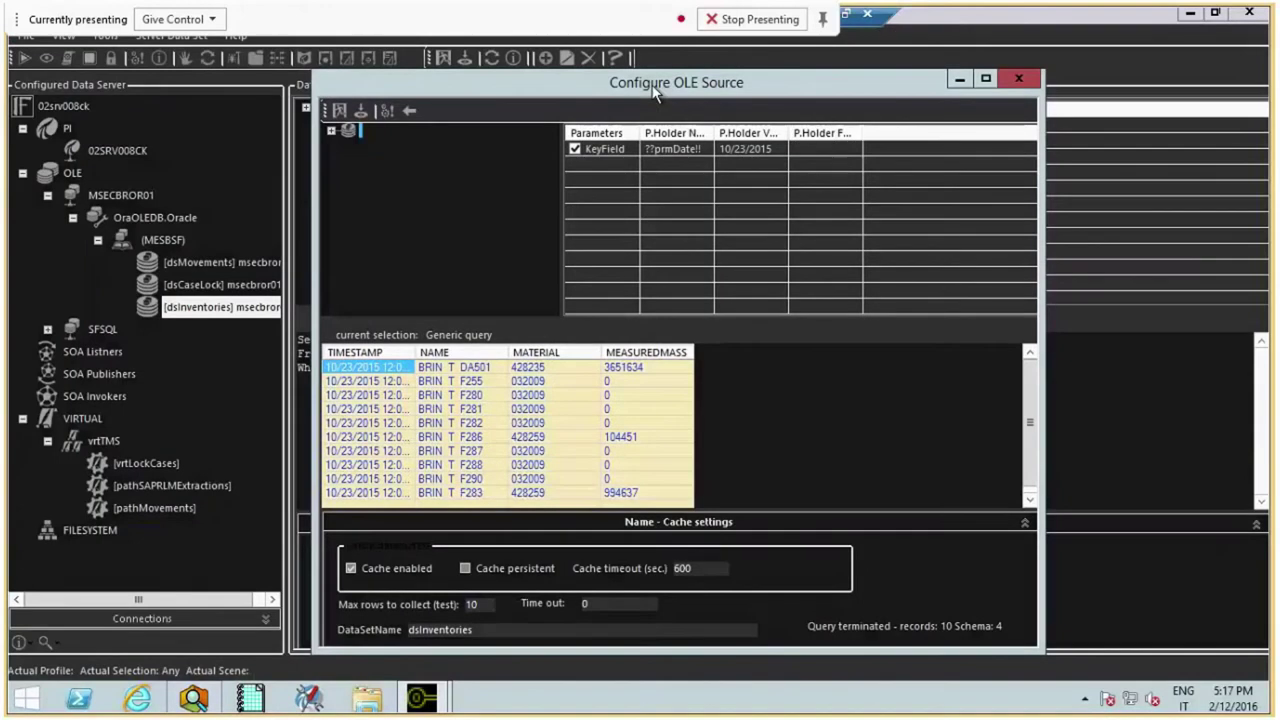
key(Escape)
click(52, 328)
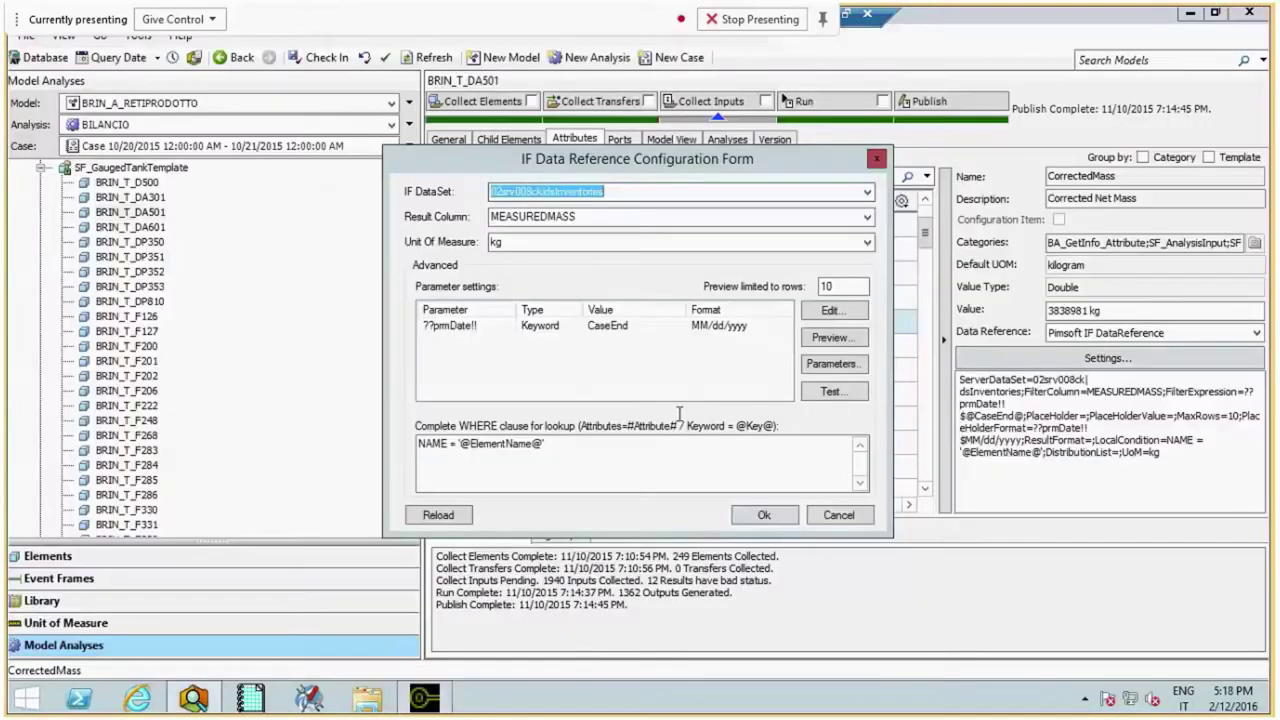
In PI System Explorer, select the dsInventories data set and the MEASUREDMASS result column for the CorrectedMass data reference
click(600, 191)
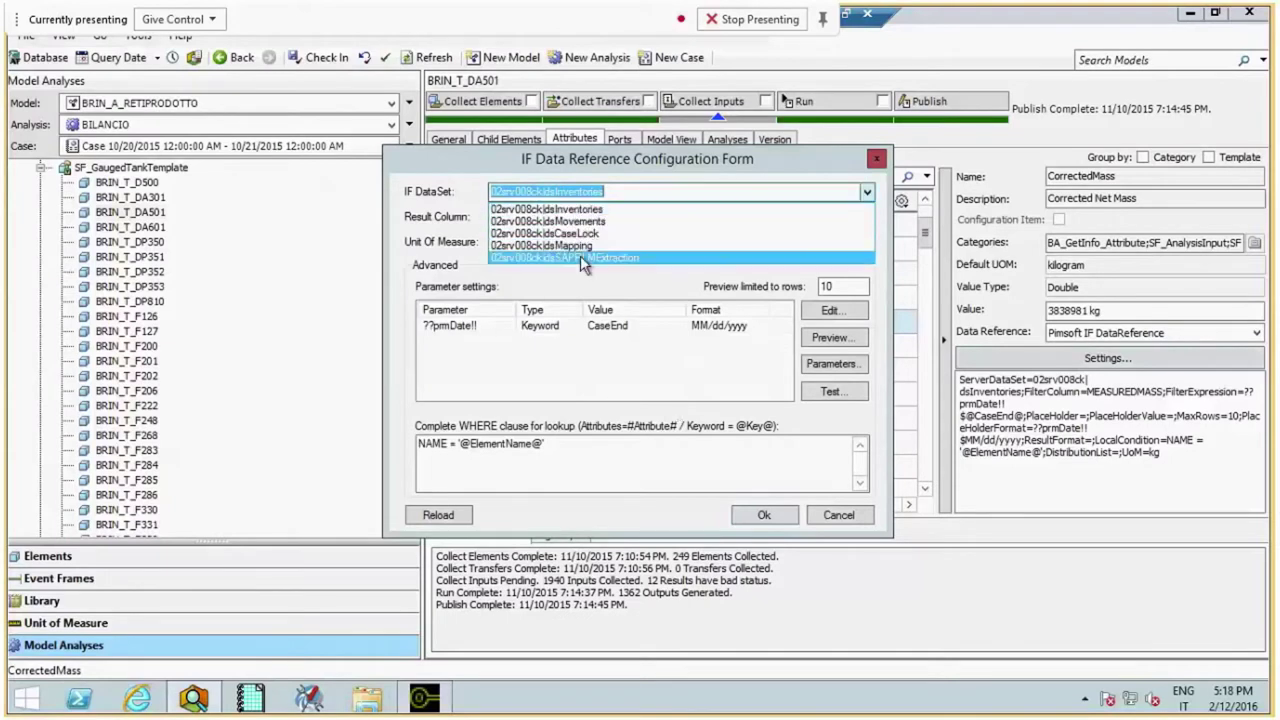
click(547, 209)
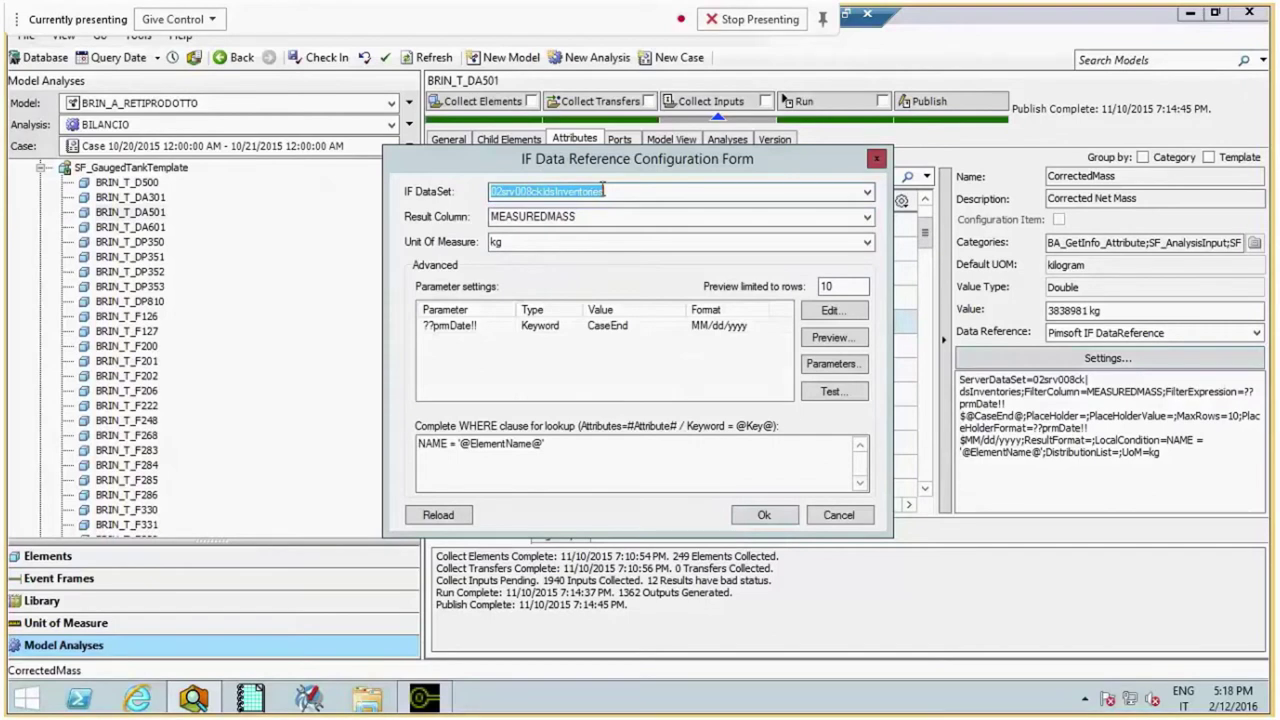
click(866, 216)
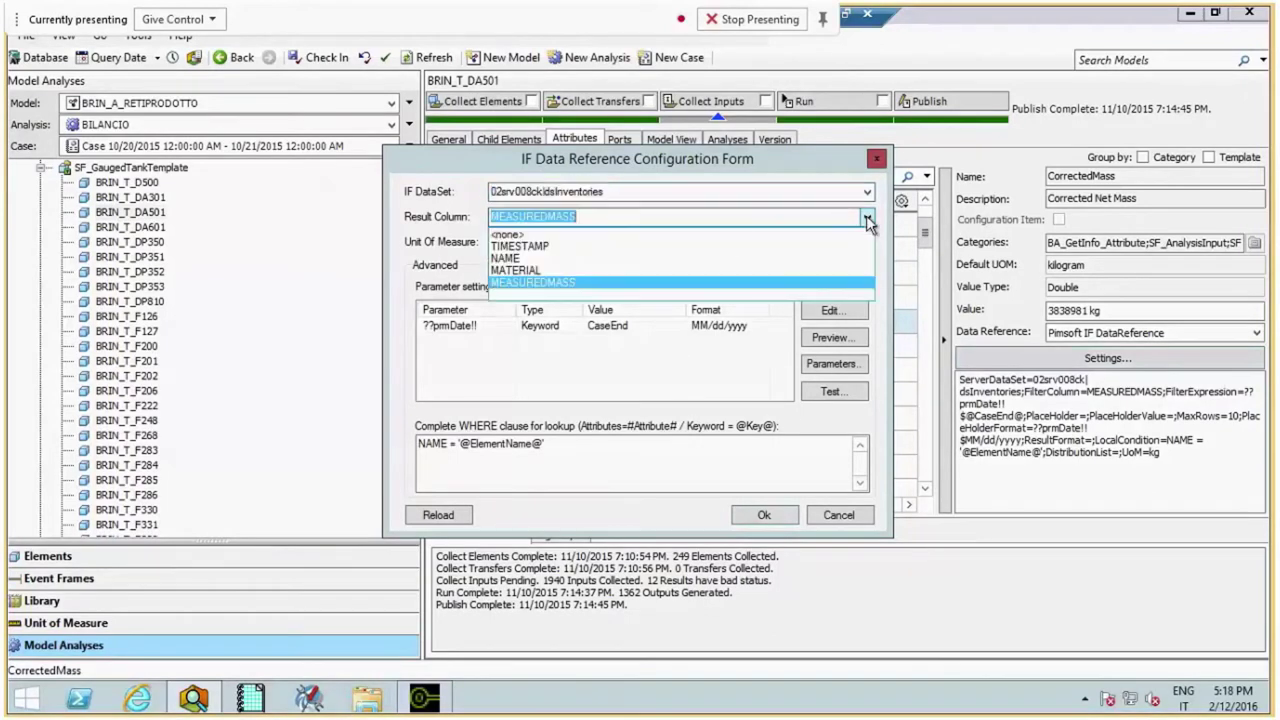
click(535, 283)
click(530, 247)
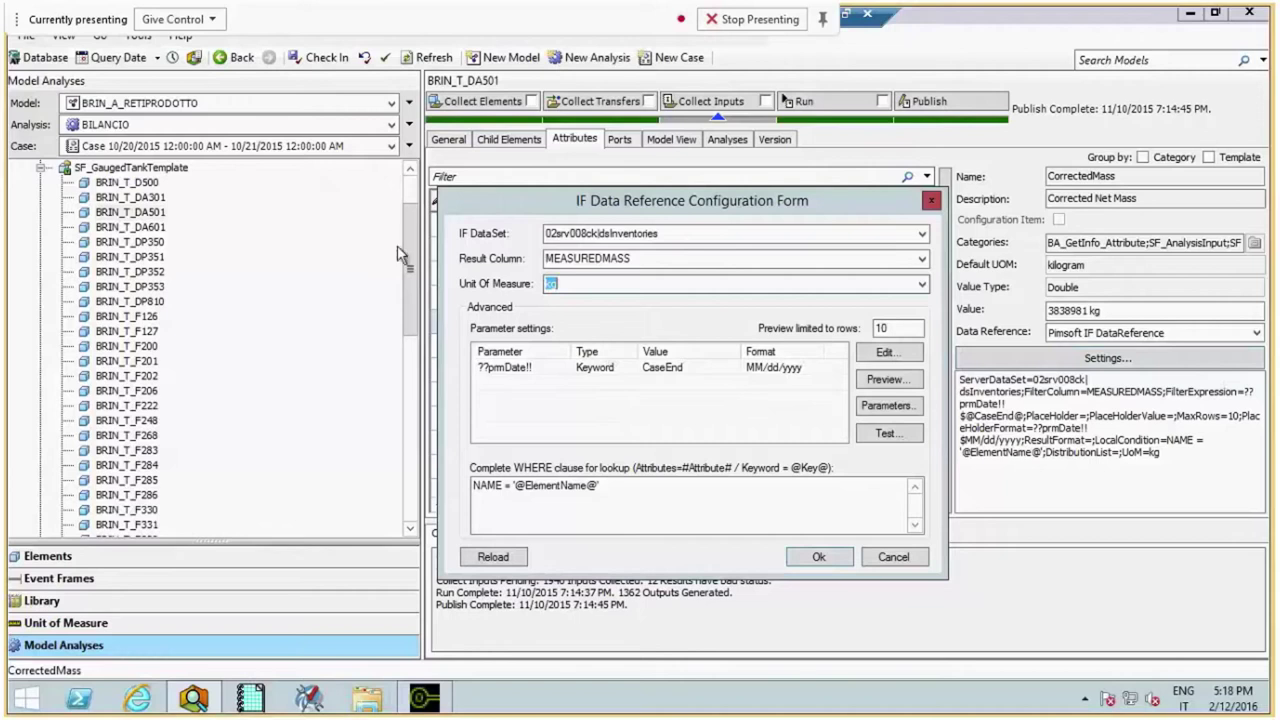
Switch to Integration Framework and reopen the dsInventories data set for editing
mouse_move(432, 710)
click(434, 697)
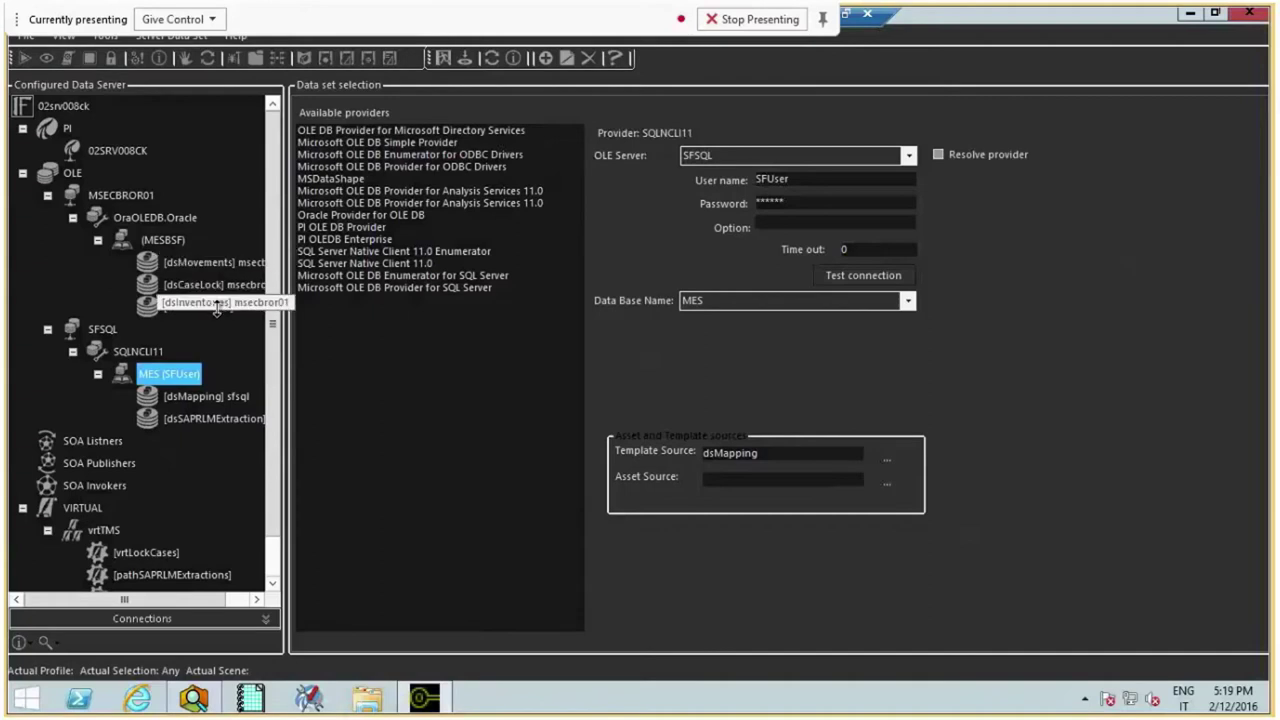
click(256, 308)
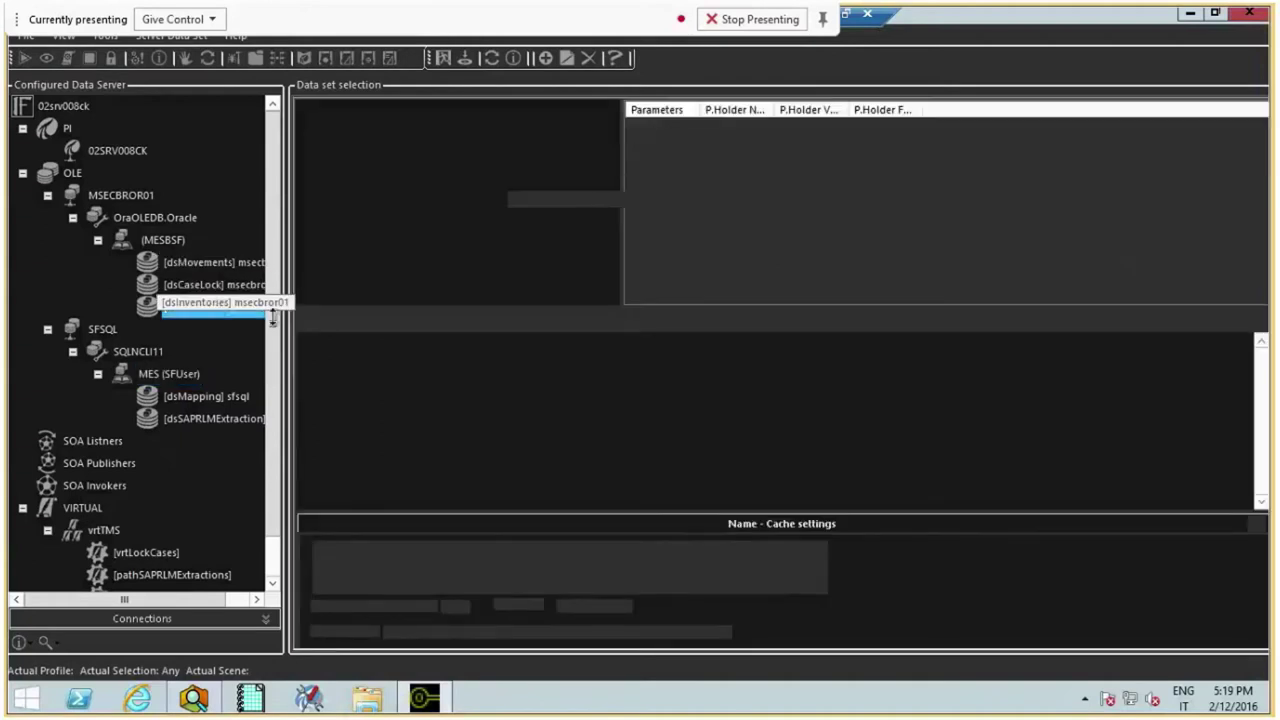
double_click(270, 312)
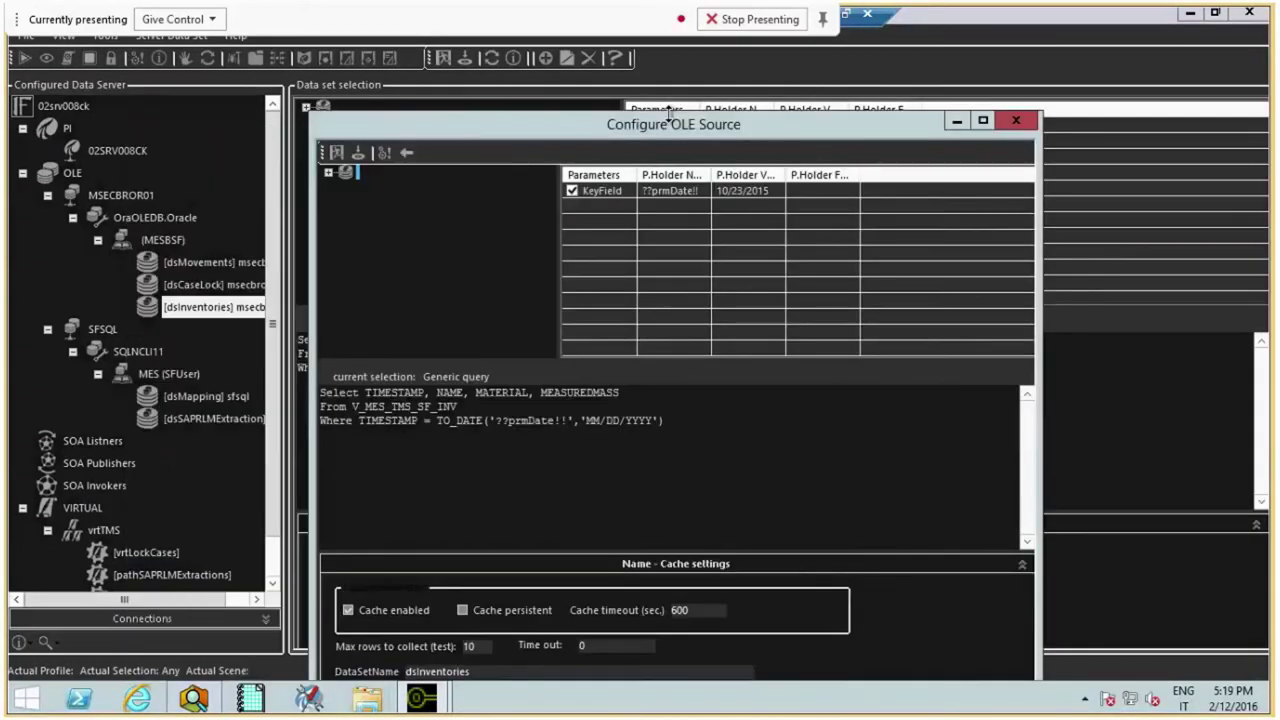
drag(668, 115, 712, 97)
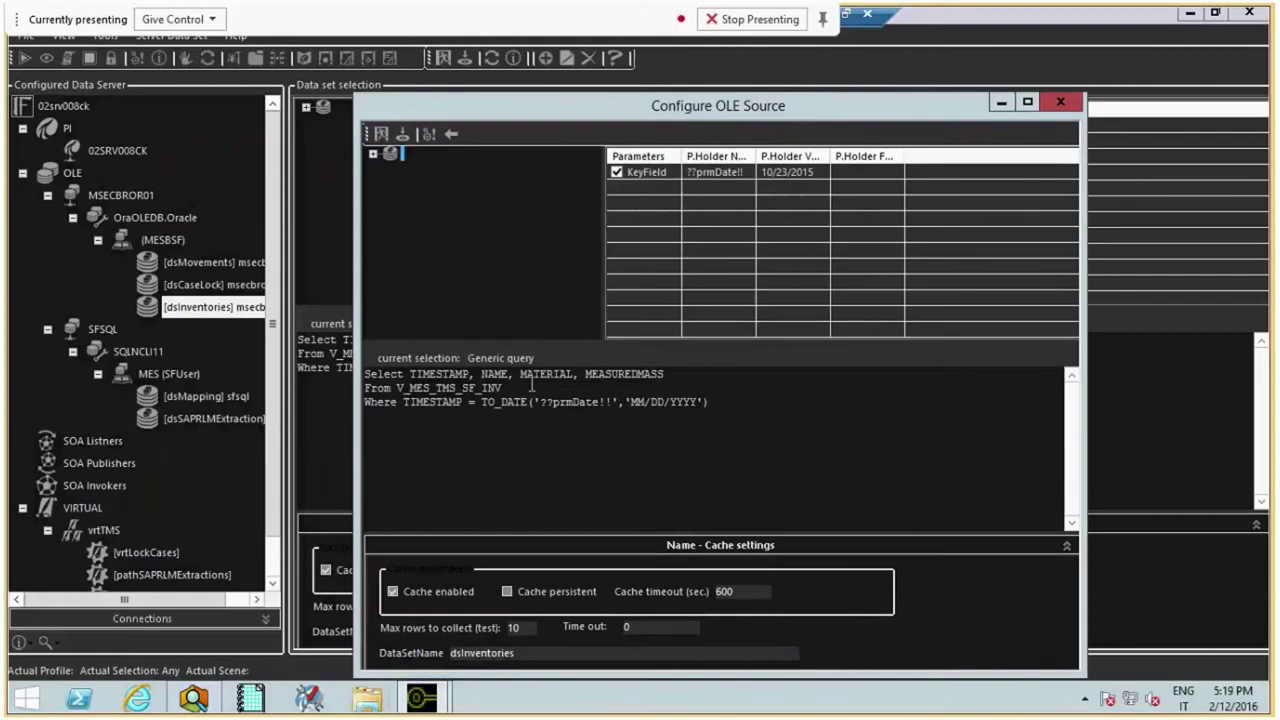
Examine the dsInventories query's selected columns, source view and ??prmDate!! timestamp condition
drag(532, 387, 365, 373)
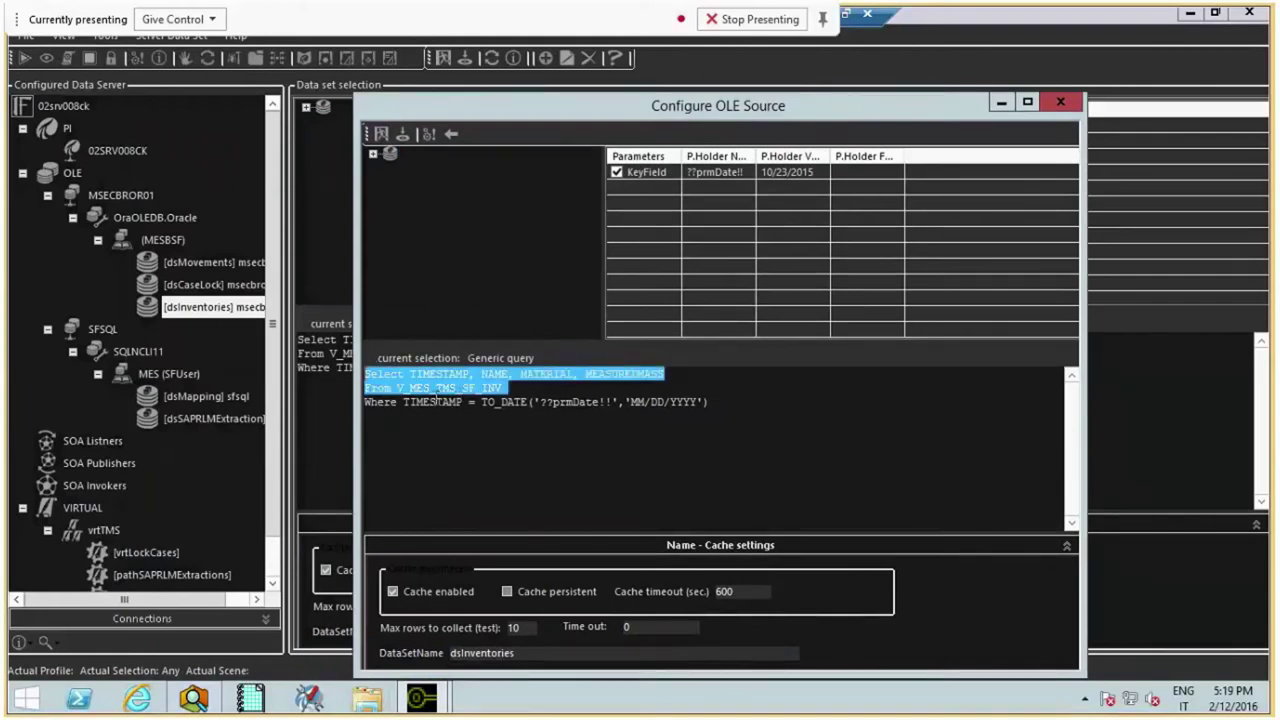
drag(484, 401, 602, 437)
click(601, 401)
drag(486, 401, 725, 448)
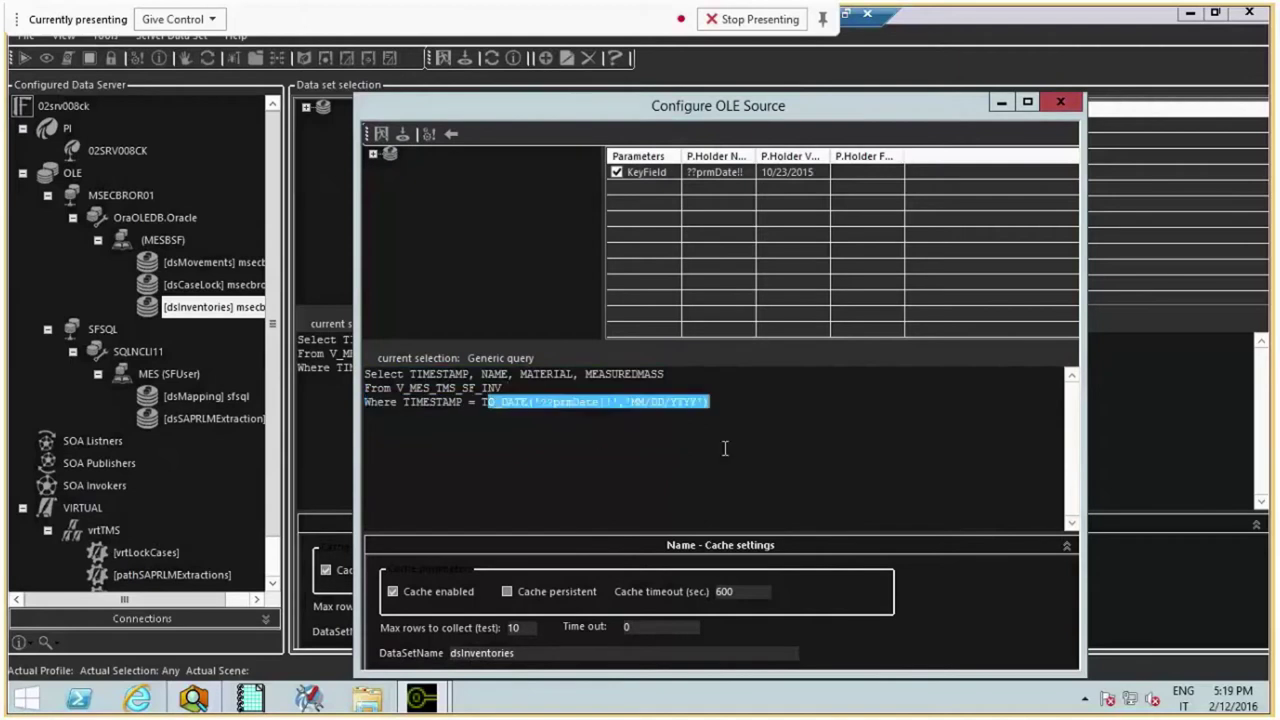
click(724, 447)
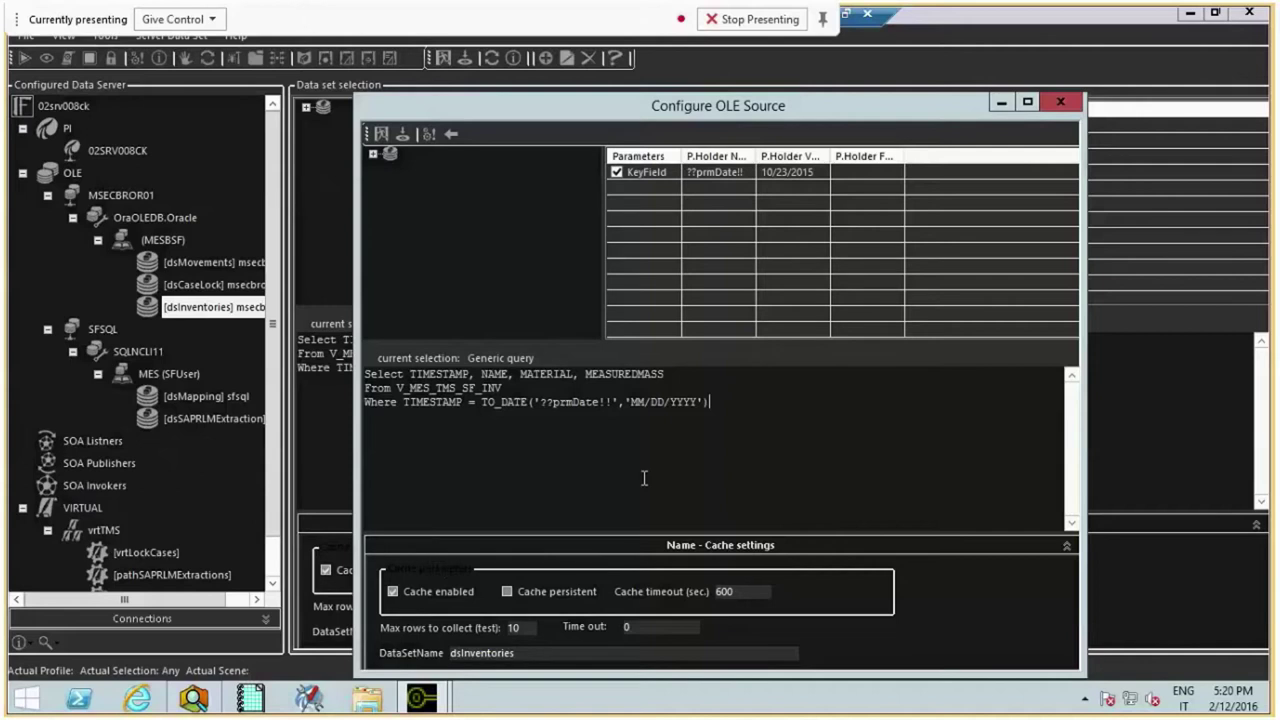
drag(734, 403, 508, 403)
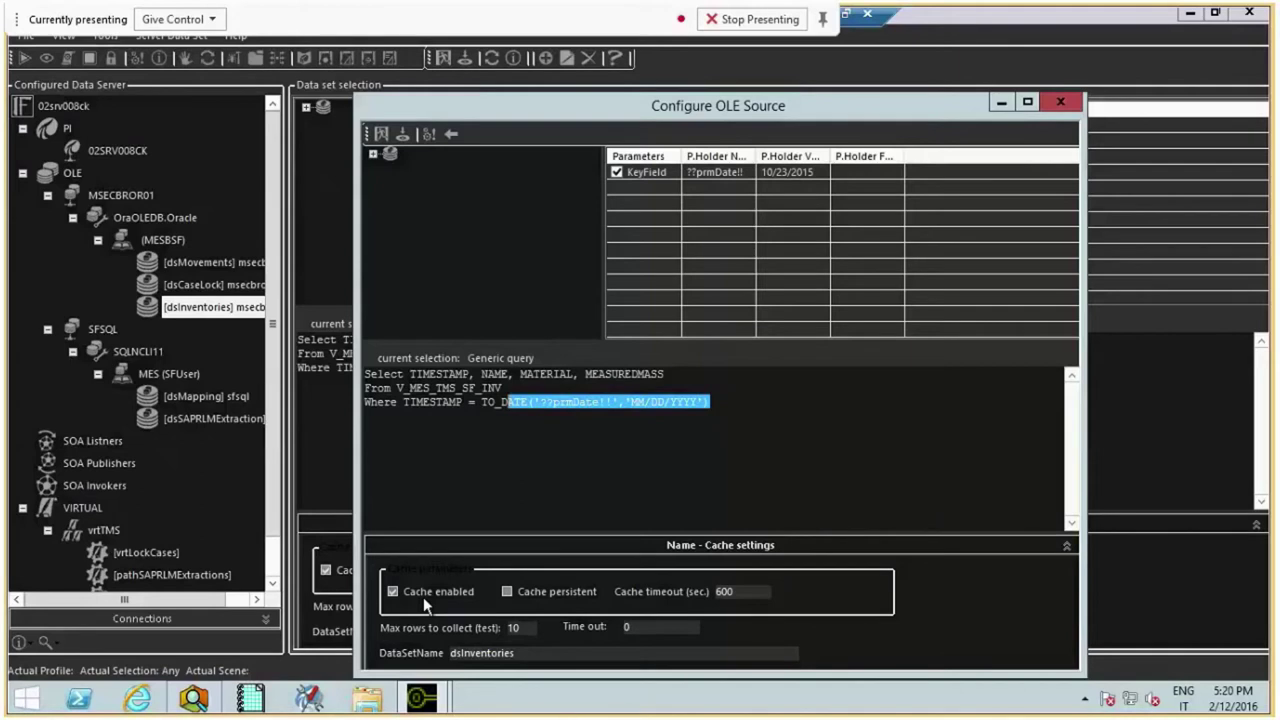
Check the dsInventories cache timeout alongside the CorrectedMass data reference in PI System Explorer, and test the dsInventories query
mouse_move(425, 698)
drag(716, 591, 736, 592)
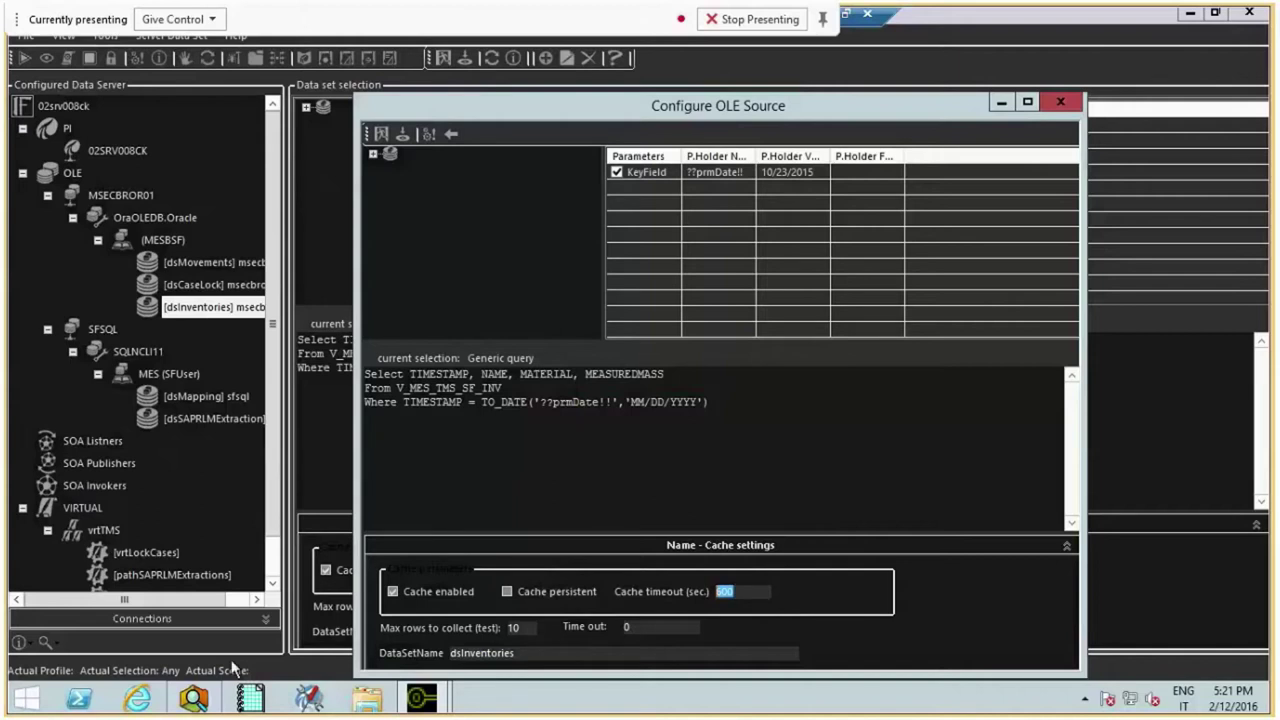
click(198, 700)
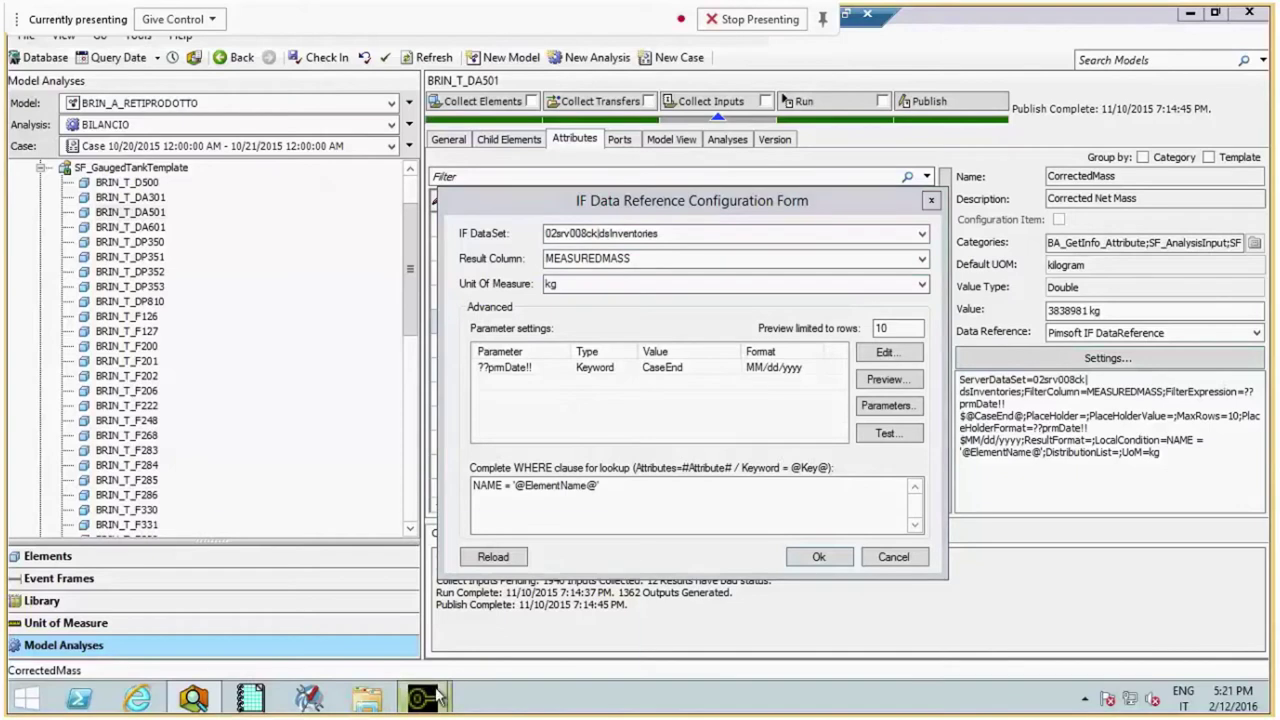
mouse_move(421, 697)
click(540, 584)
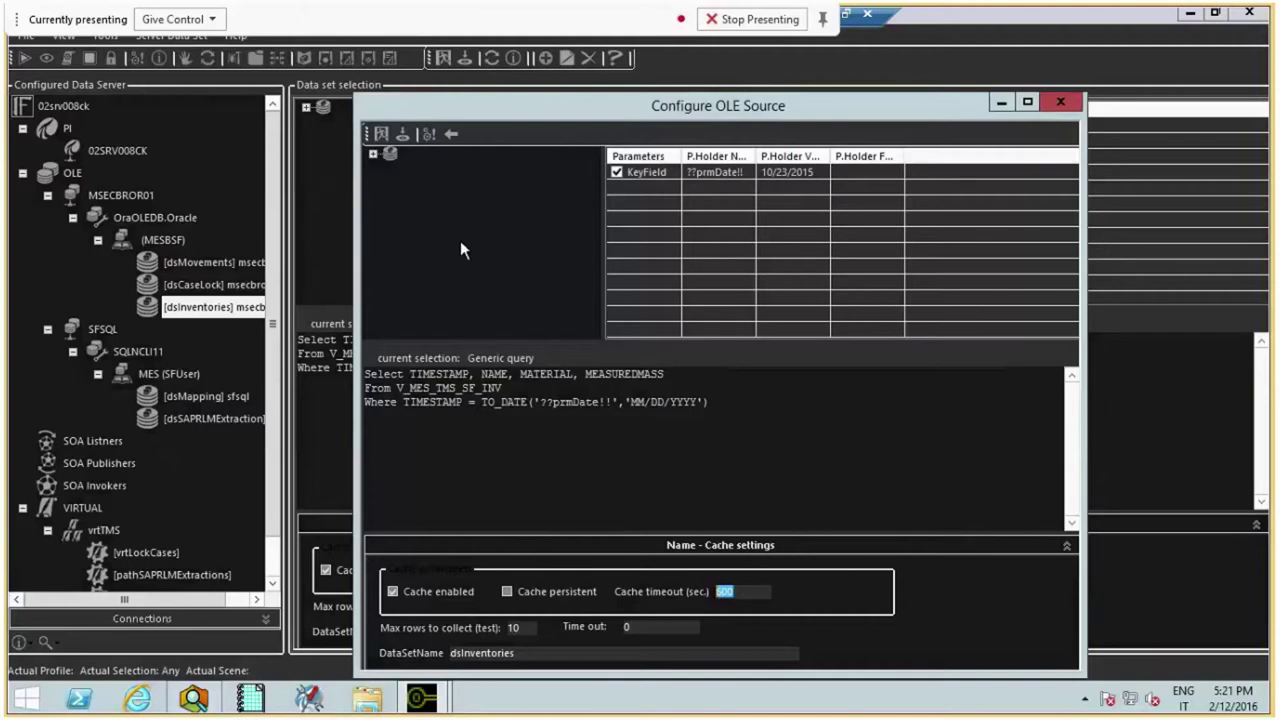
click(429, 134)
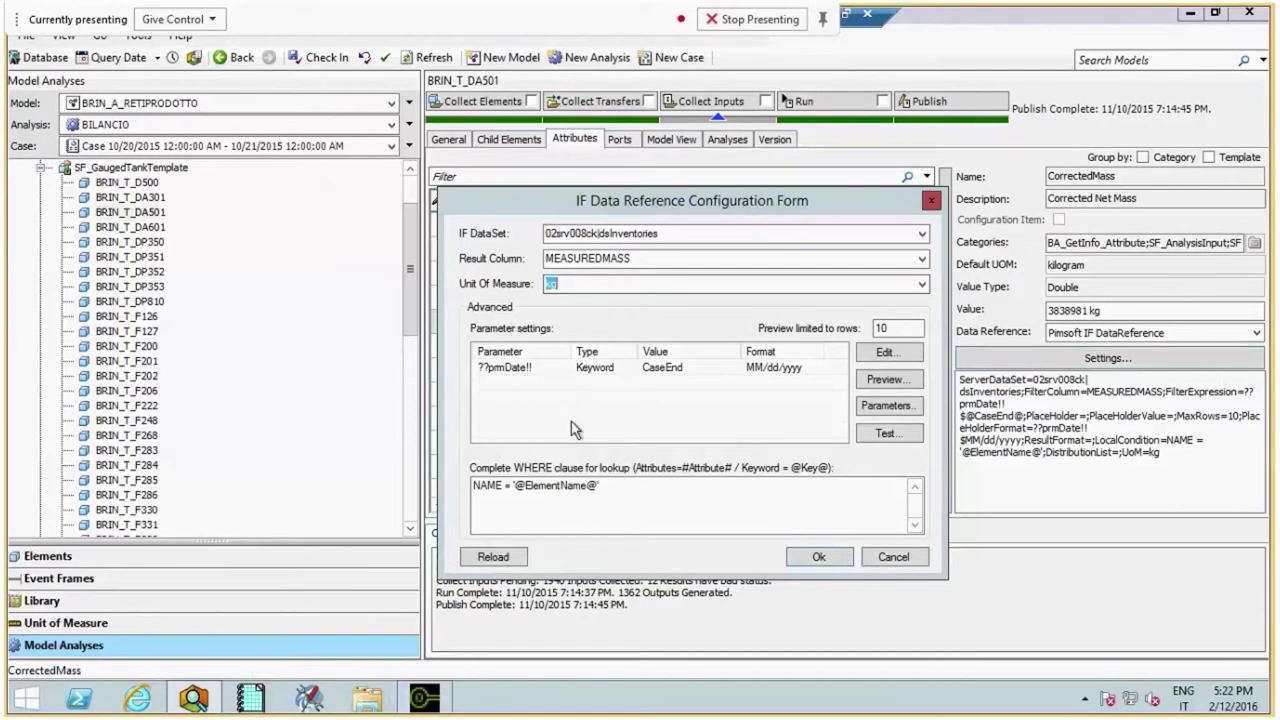
Open the ??prmDate!! parameter definition in PI System Explorer and compare its format with the date format in the dsInventories query
click(492, 370)
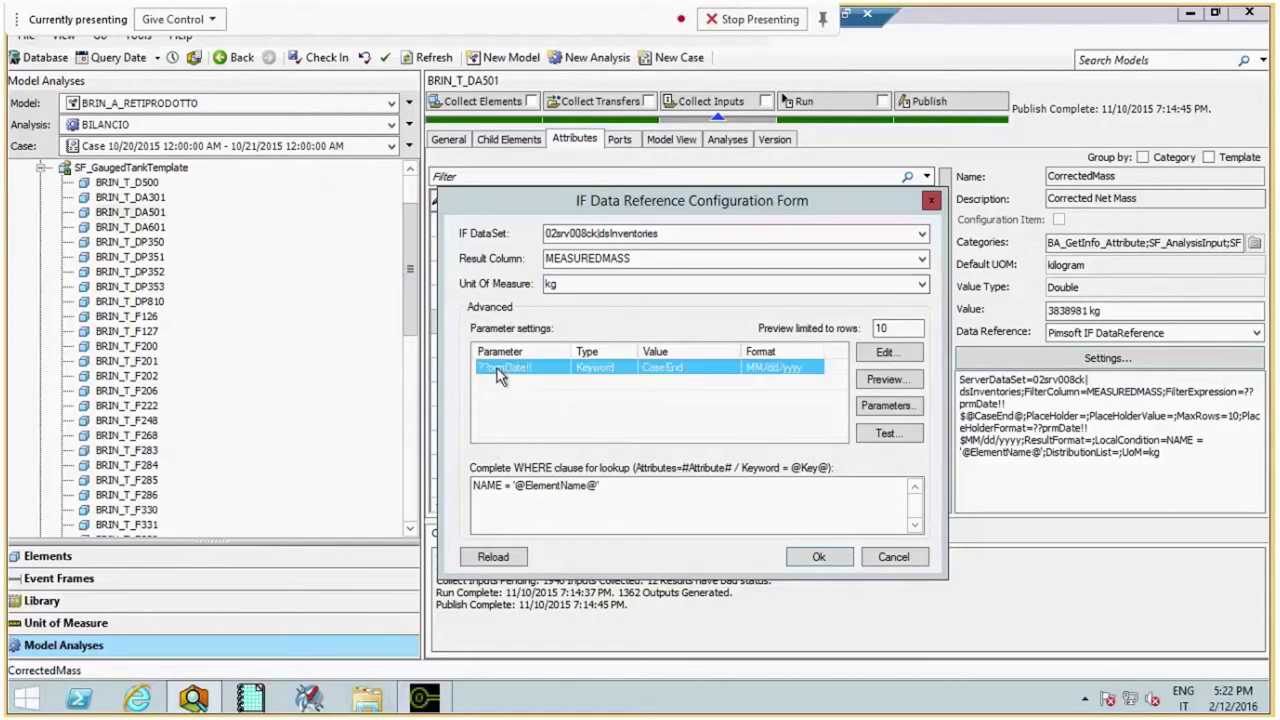
click(880, 360)
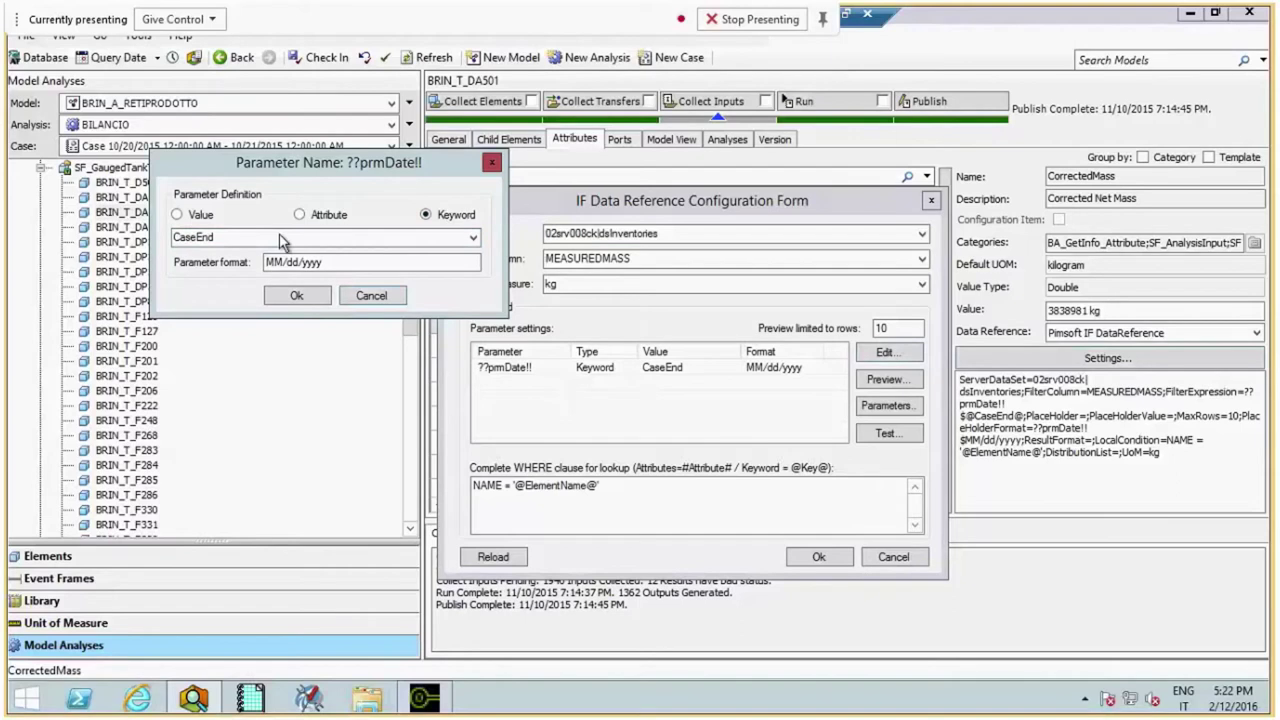
key(Tab)
key(alt+Tab)
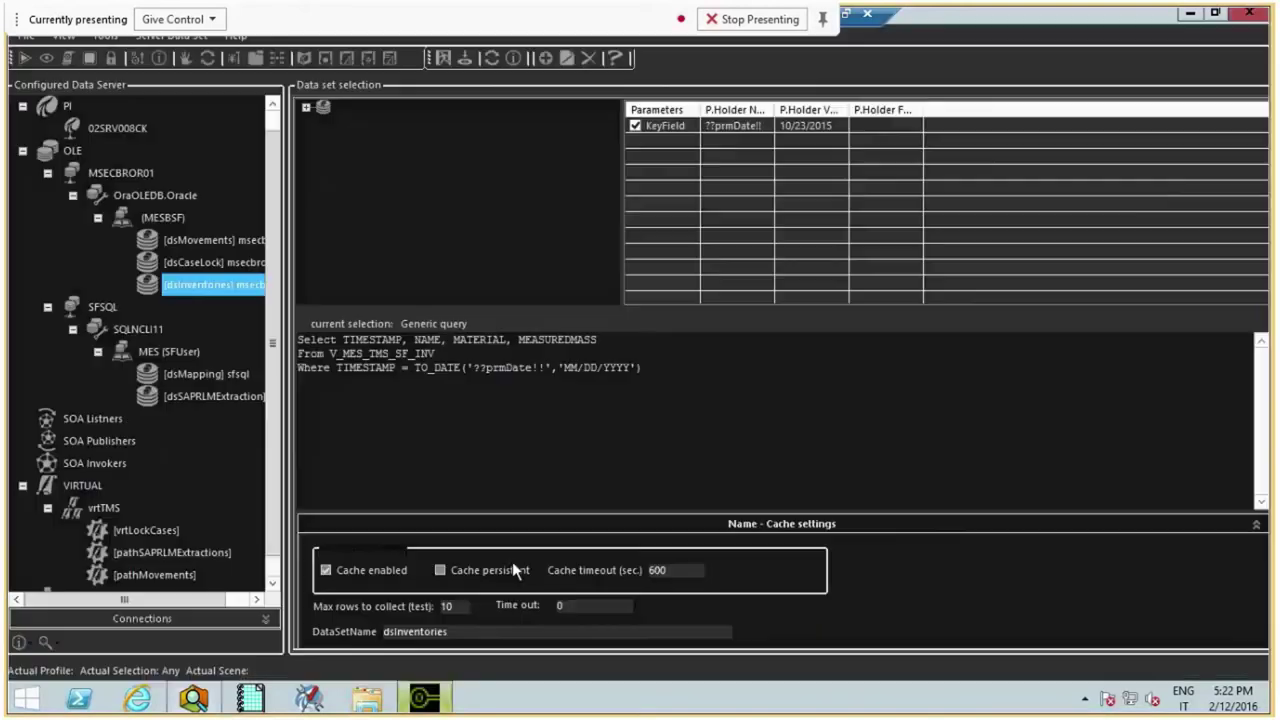
drag(564, 368, 642, 368)
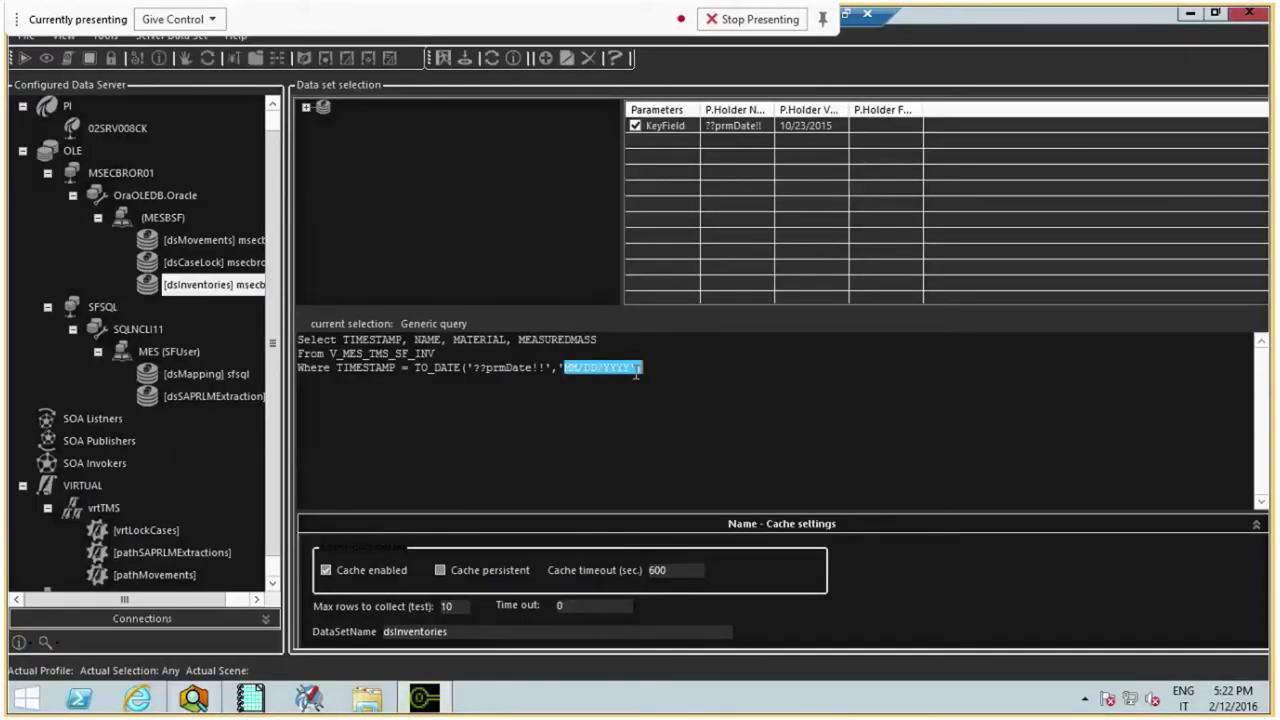
click(198, 703)
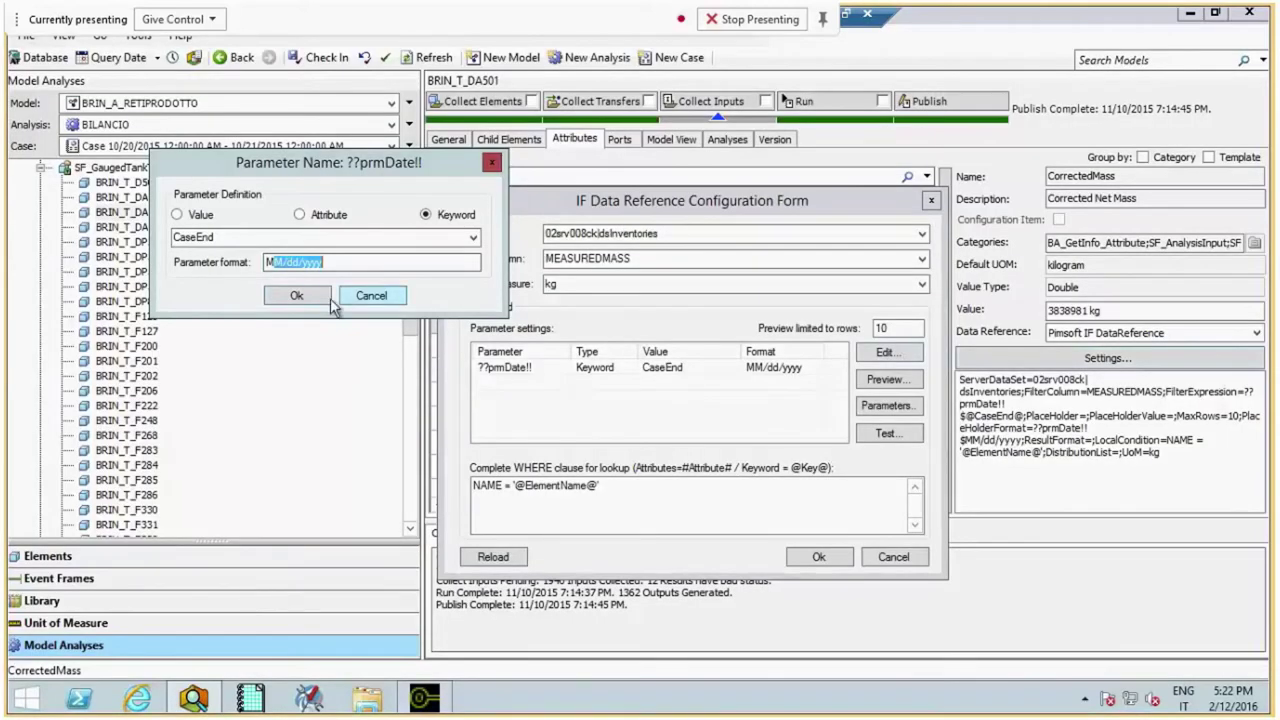
Try the Attribute and Value definition types for ??prmDate!!, entering AAAAA as the value, and discard the changes
click(300, 214)
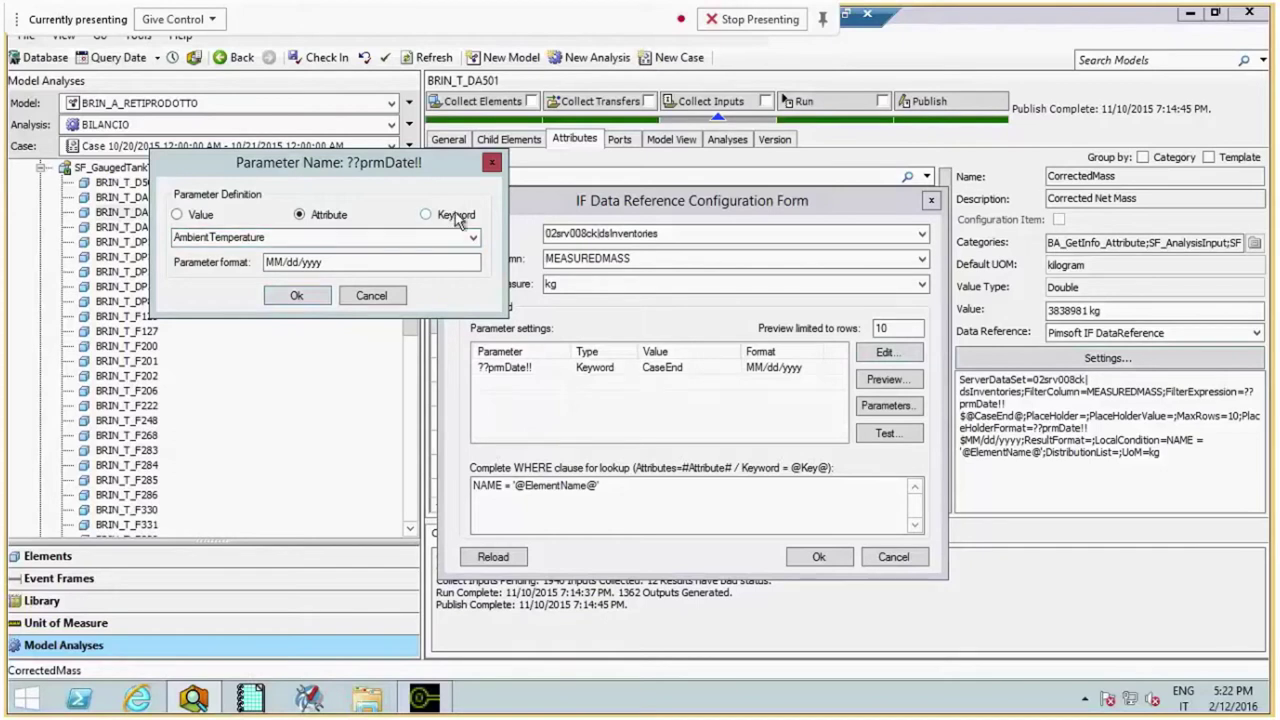
click(472, 237)
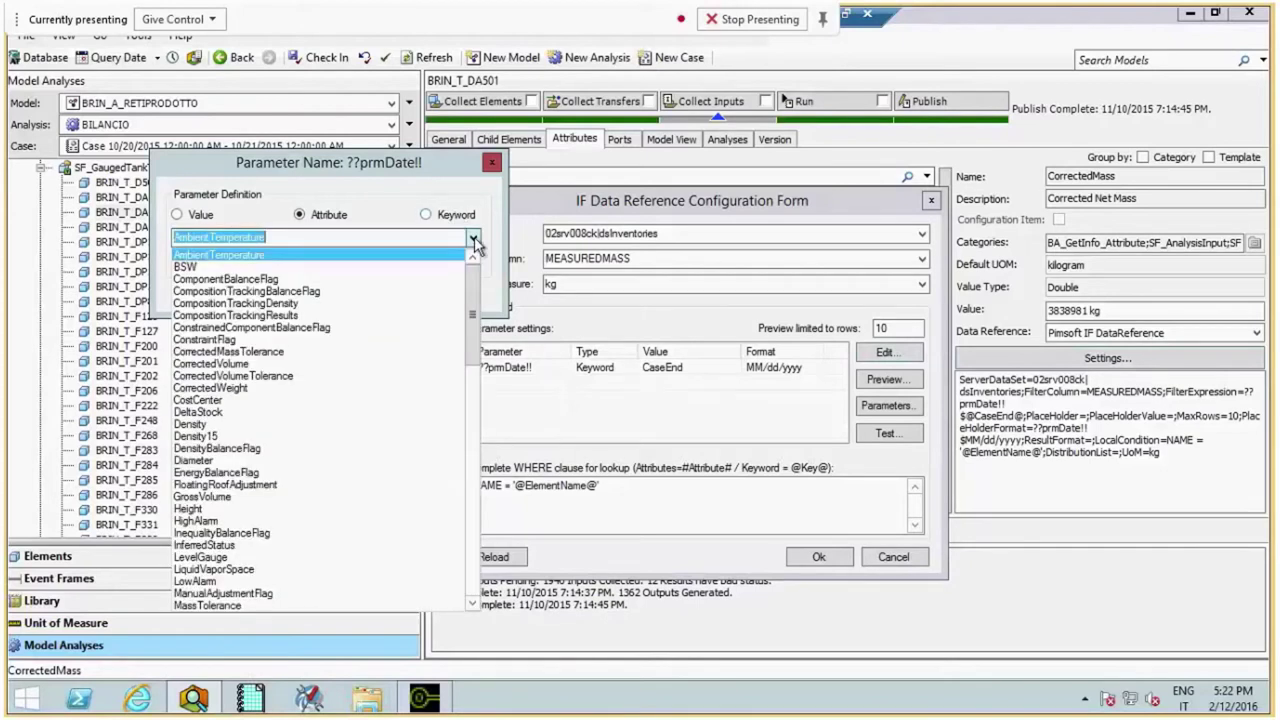
drag(474, 320, 474, 420)
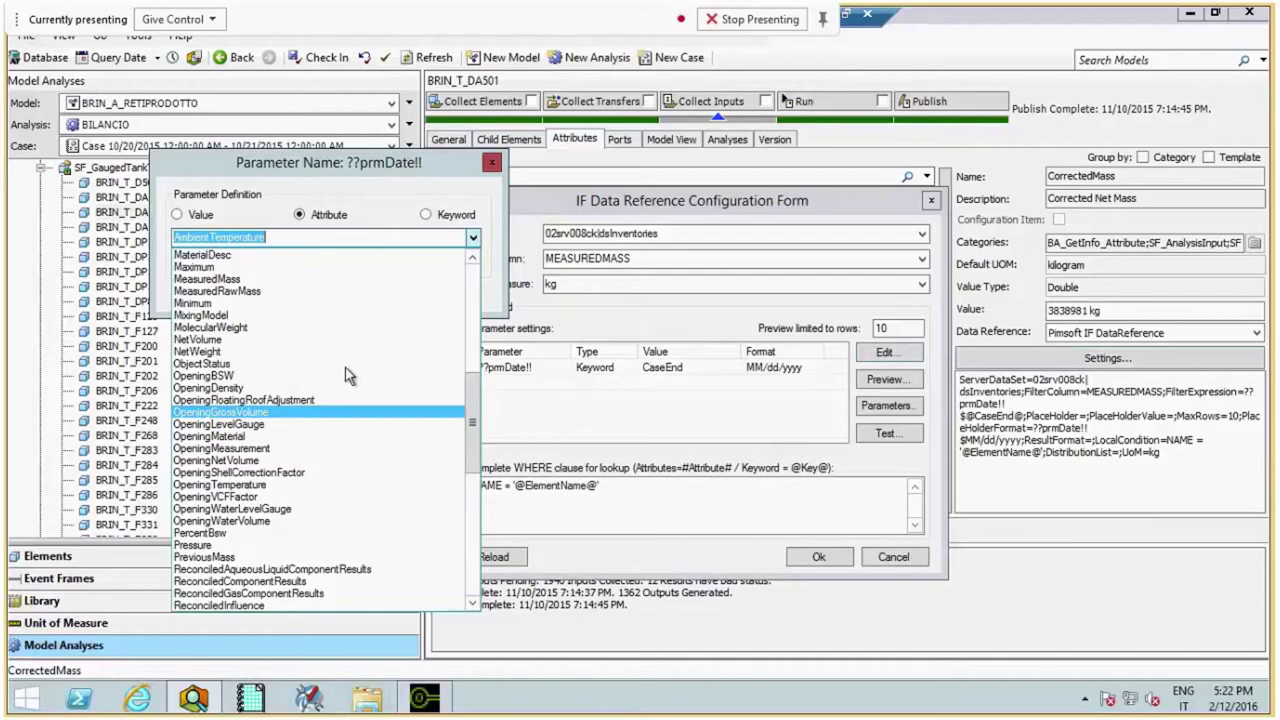
click(176, 214)
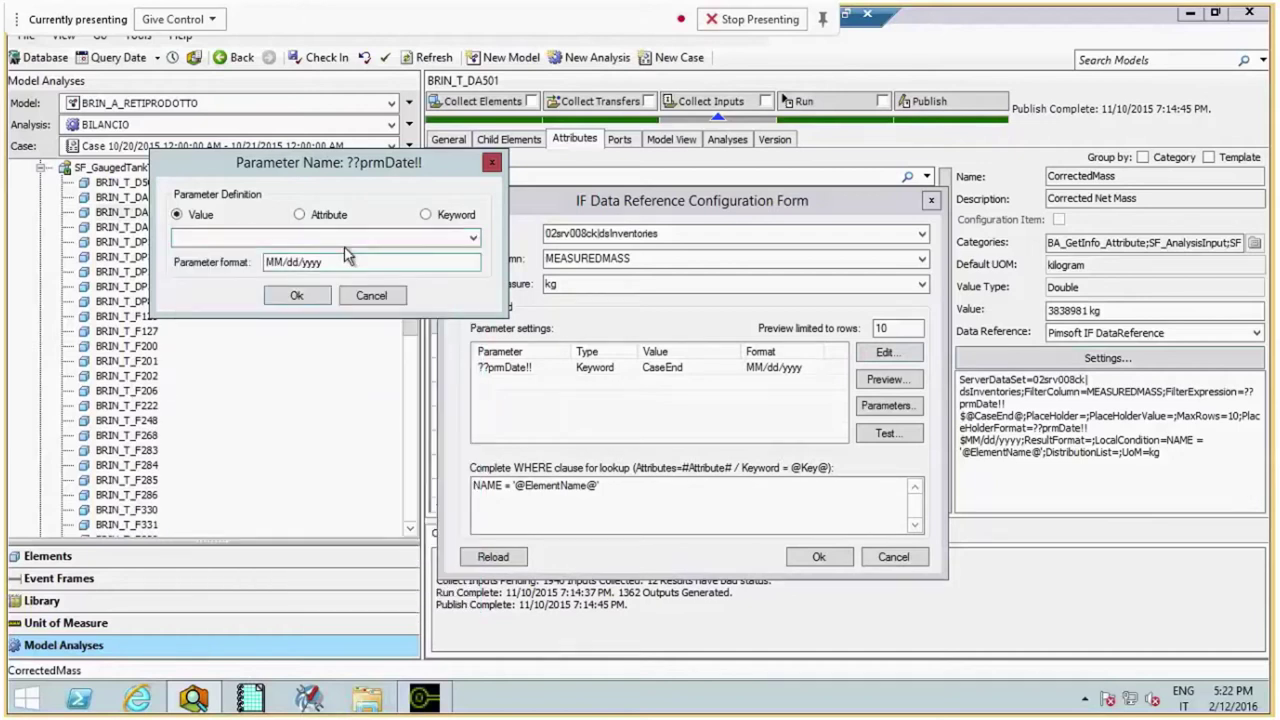
text(AAAAA)
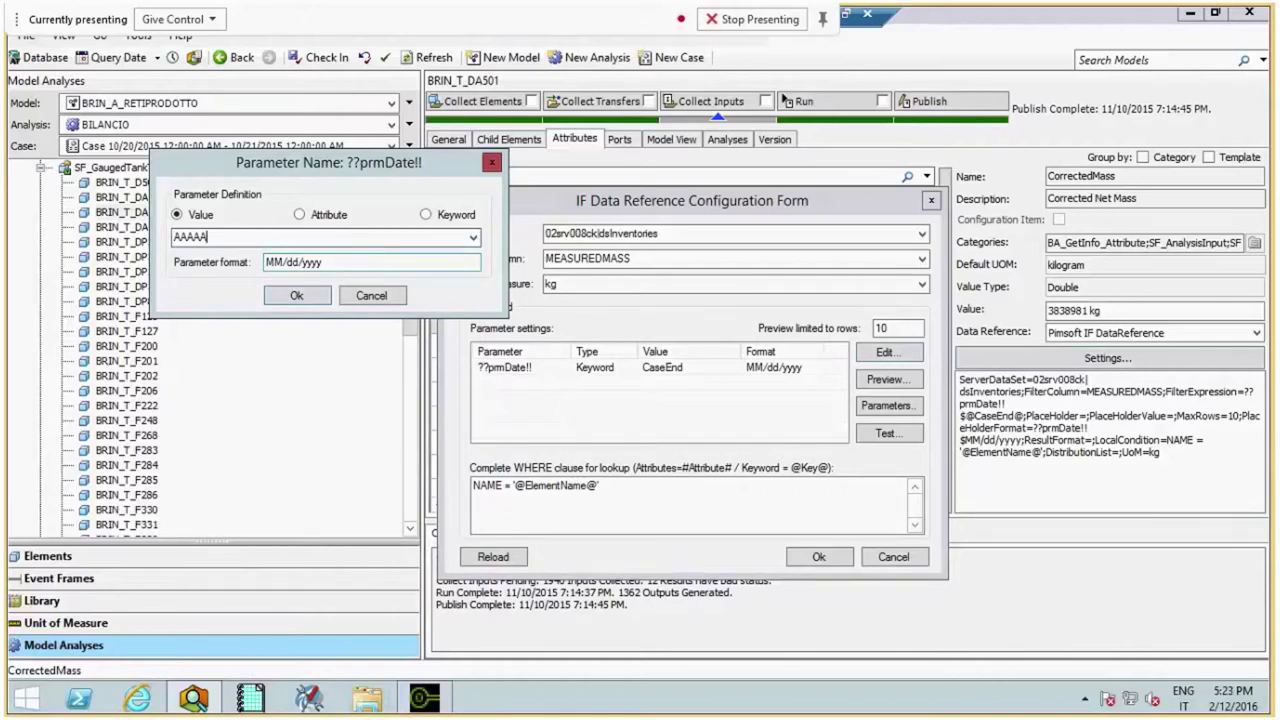
click(372, 296)
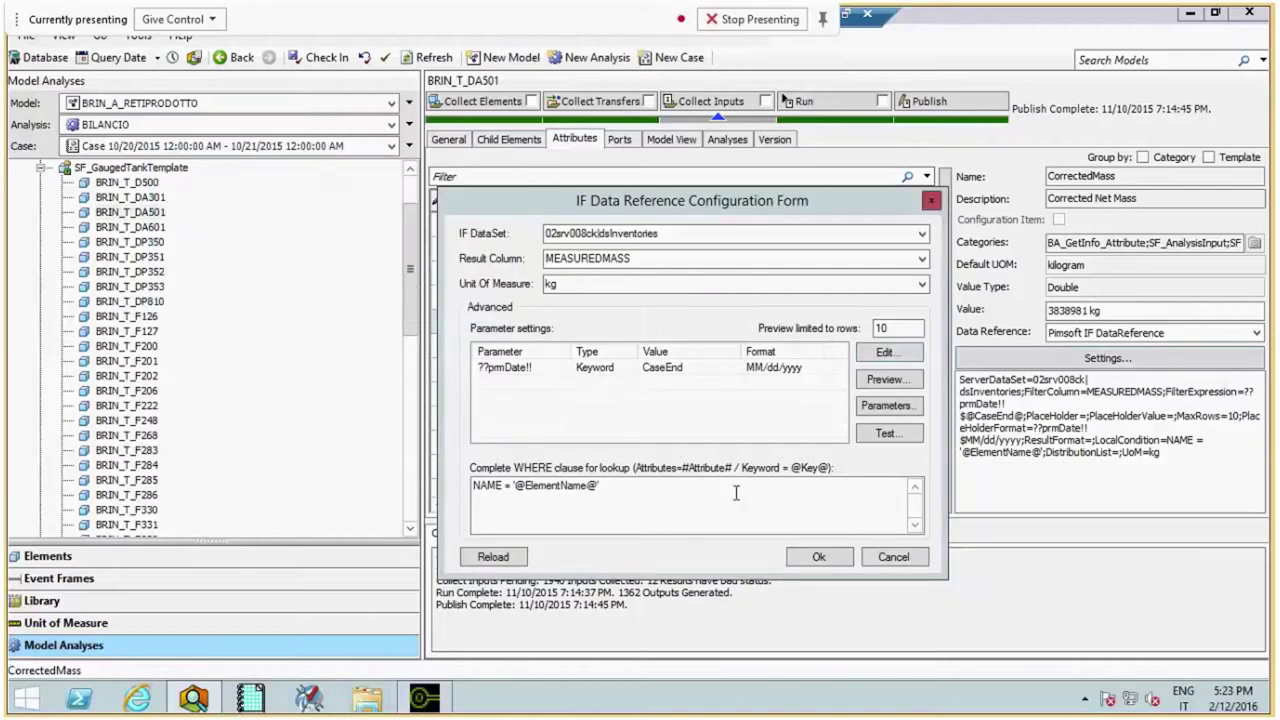
click(638, 484)
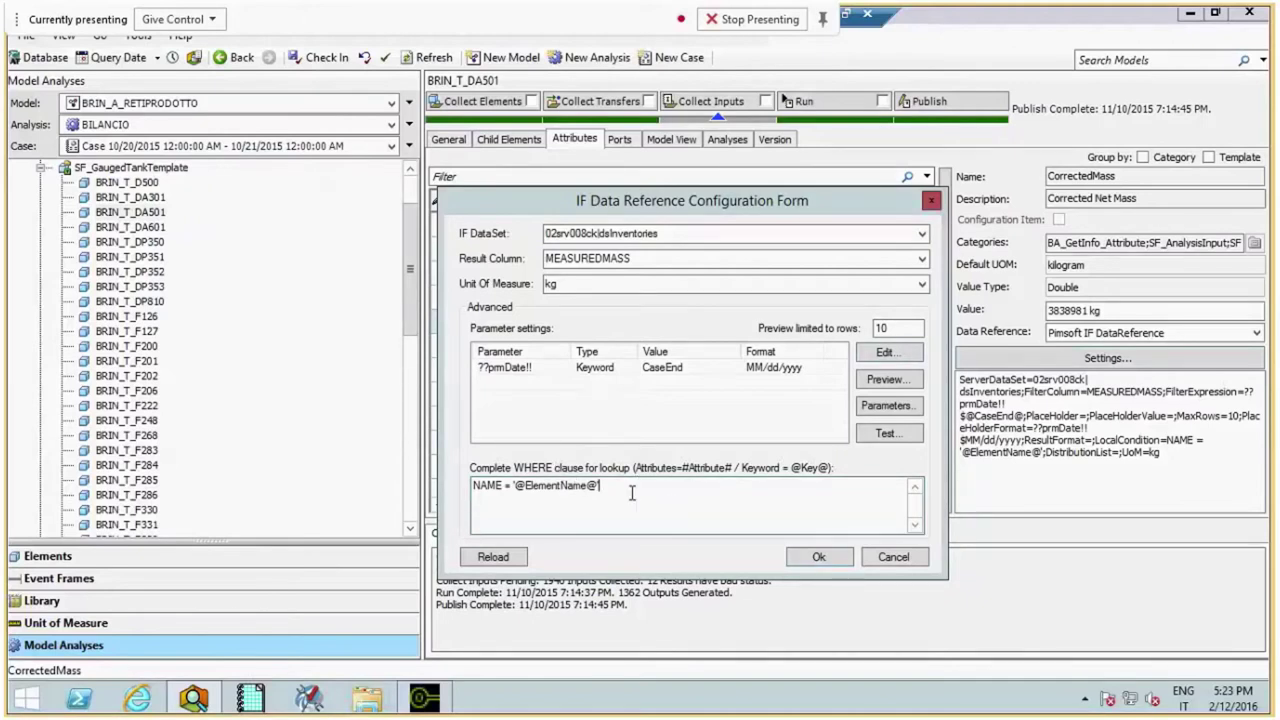
drag(624, 484, 446, 483)
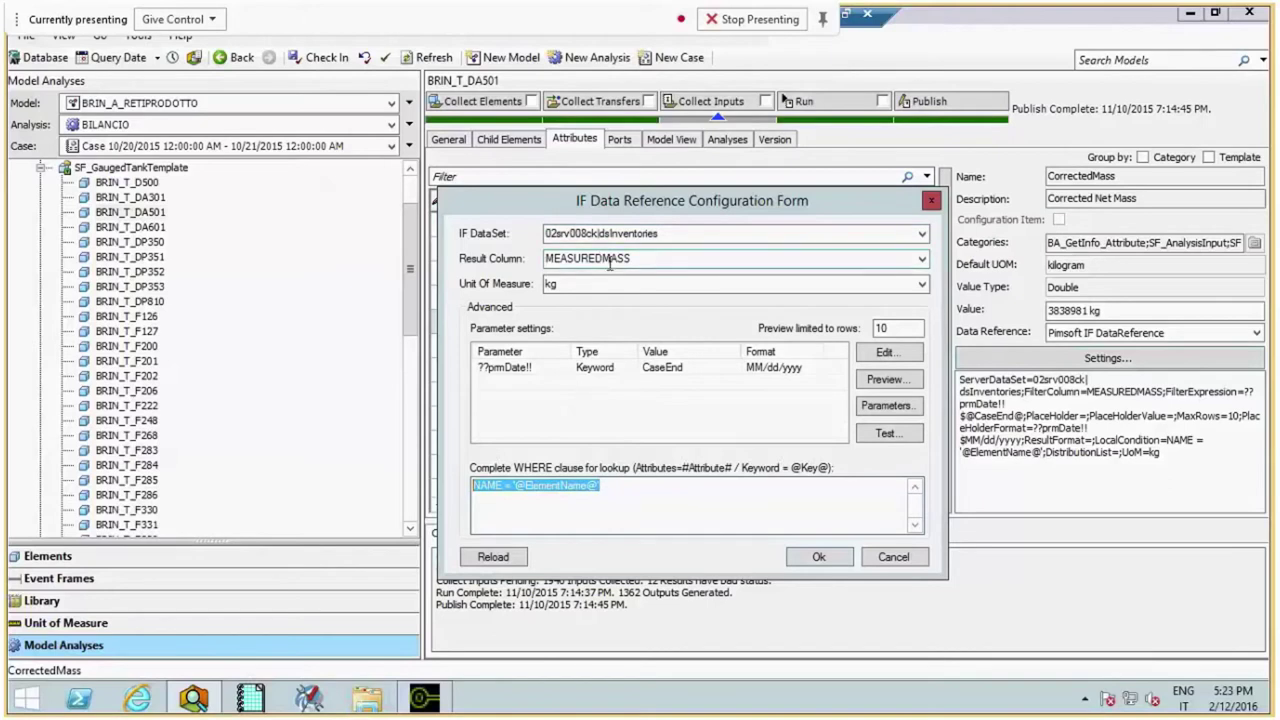
click(886, 381)
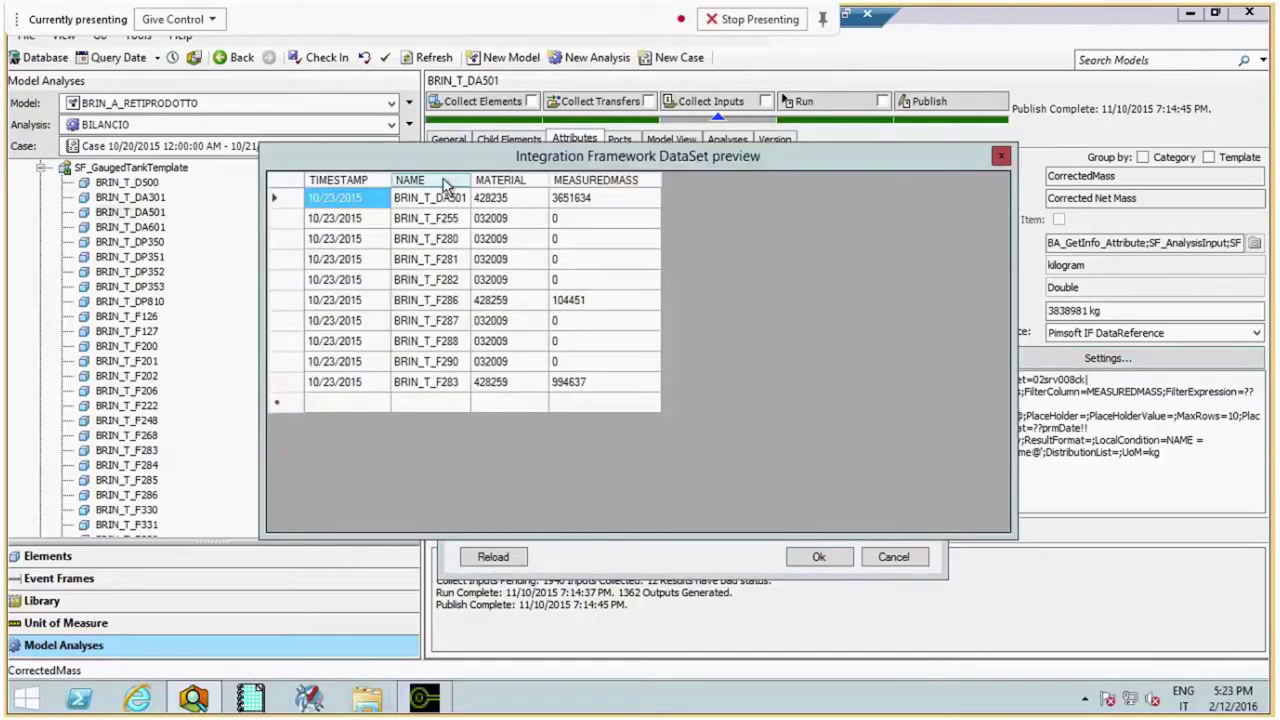
drag(491, 160, 912, 333)
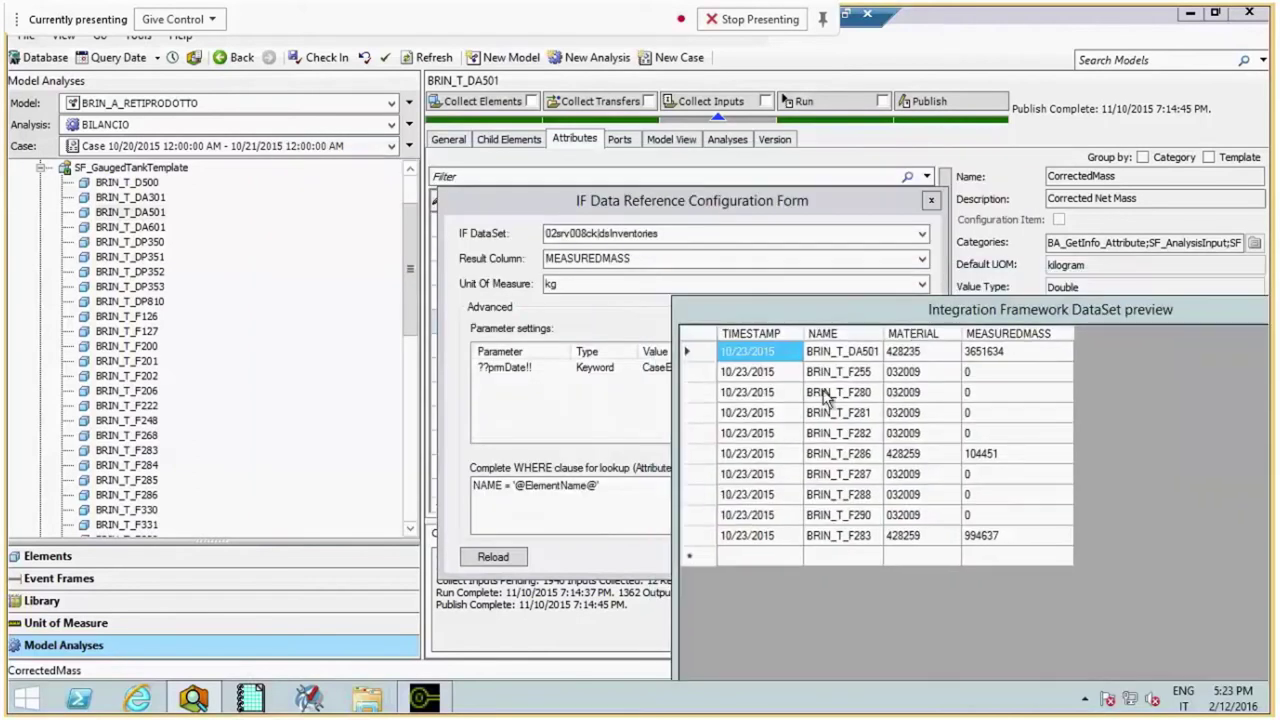
Switch to Integration Framework to test the dsInventories query and compare its rows with the data set preview in PI System Explorer
click(424, 698)
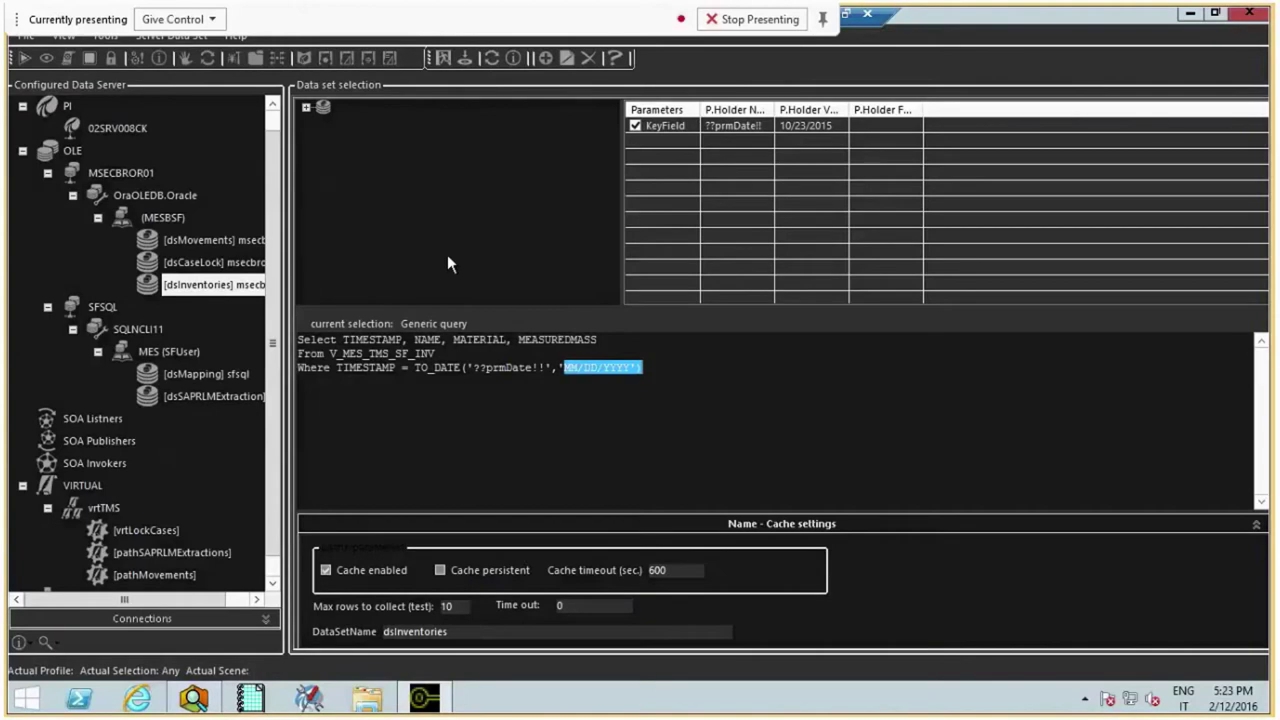
click(24, 58)
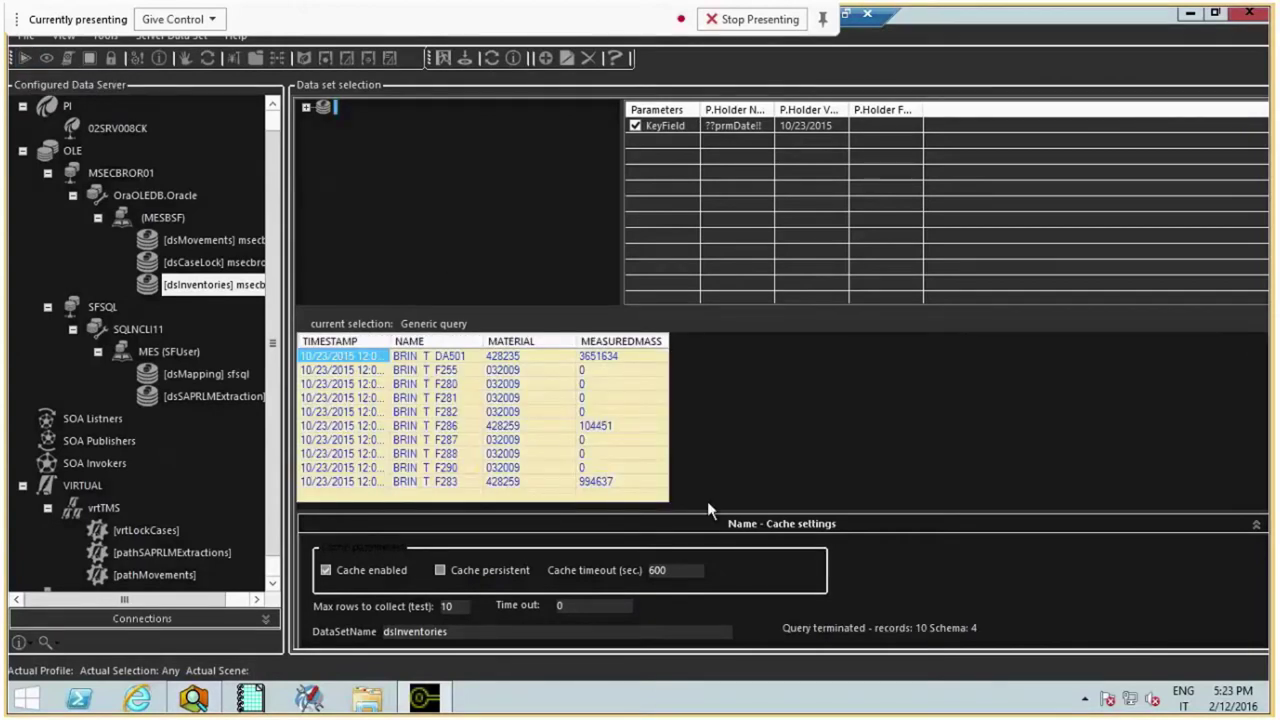
click(194, 697)
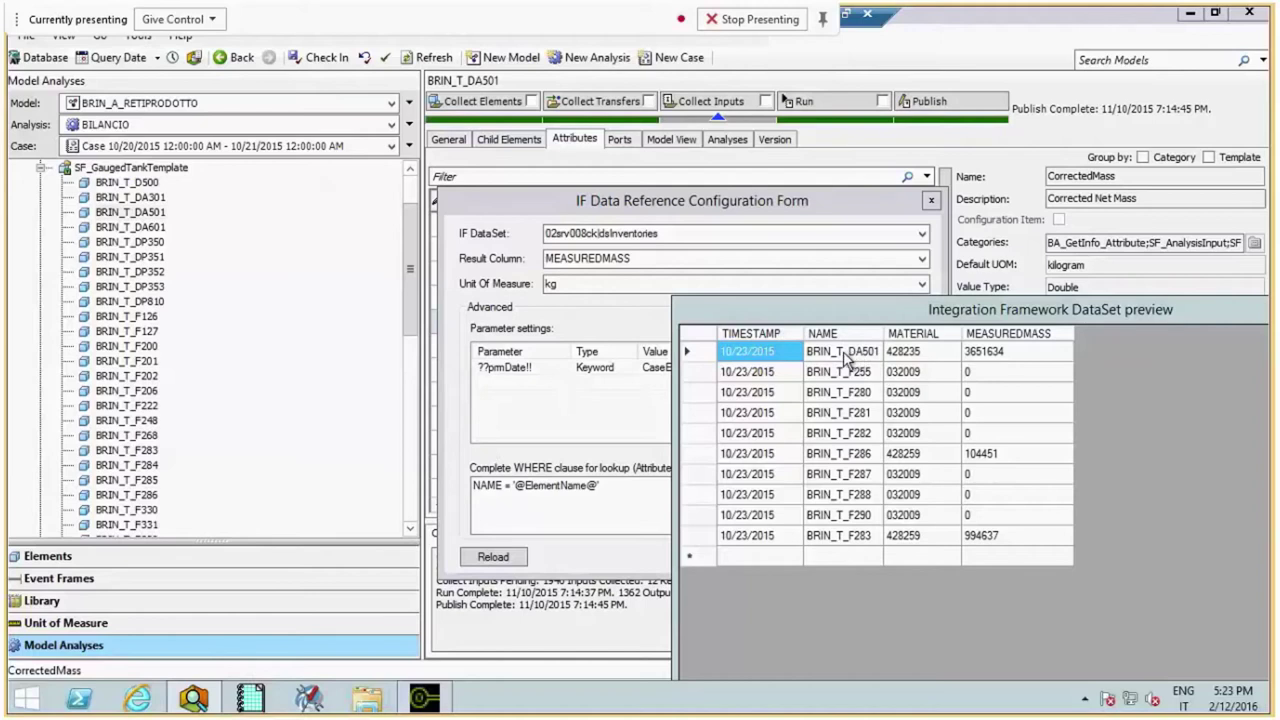
drag(843, 312, 632, 149)
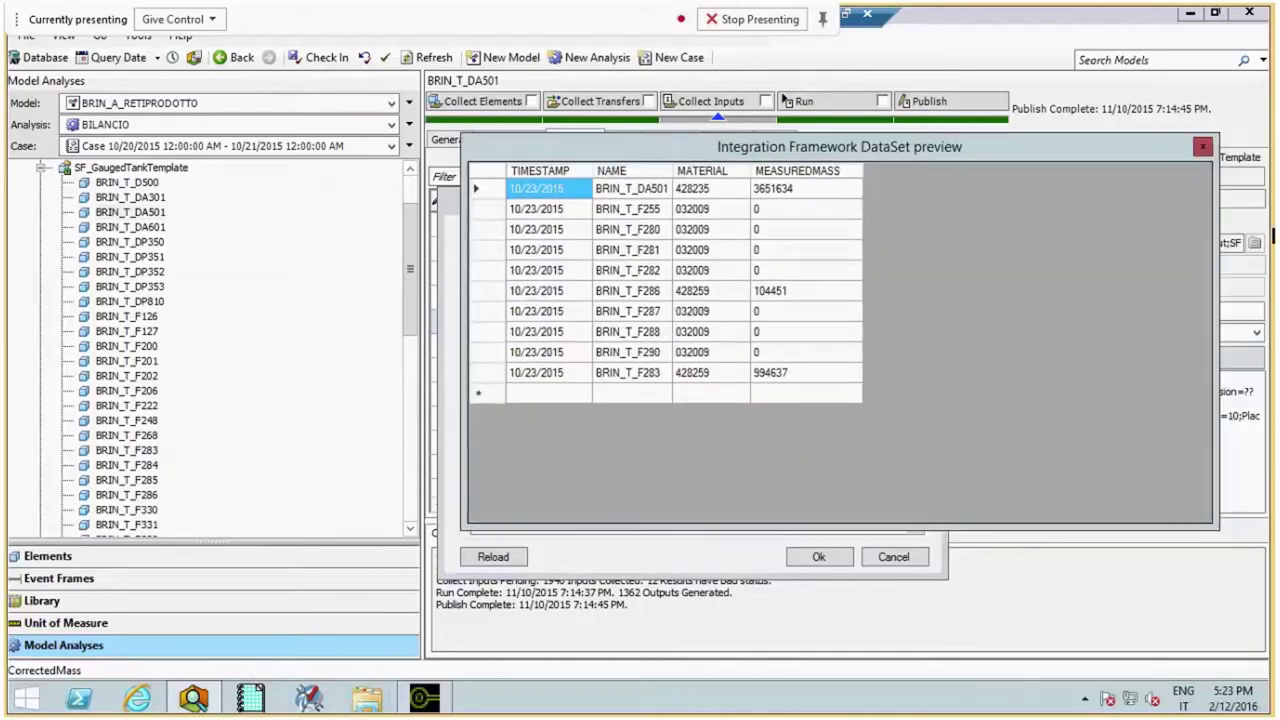
key(Escape)
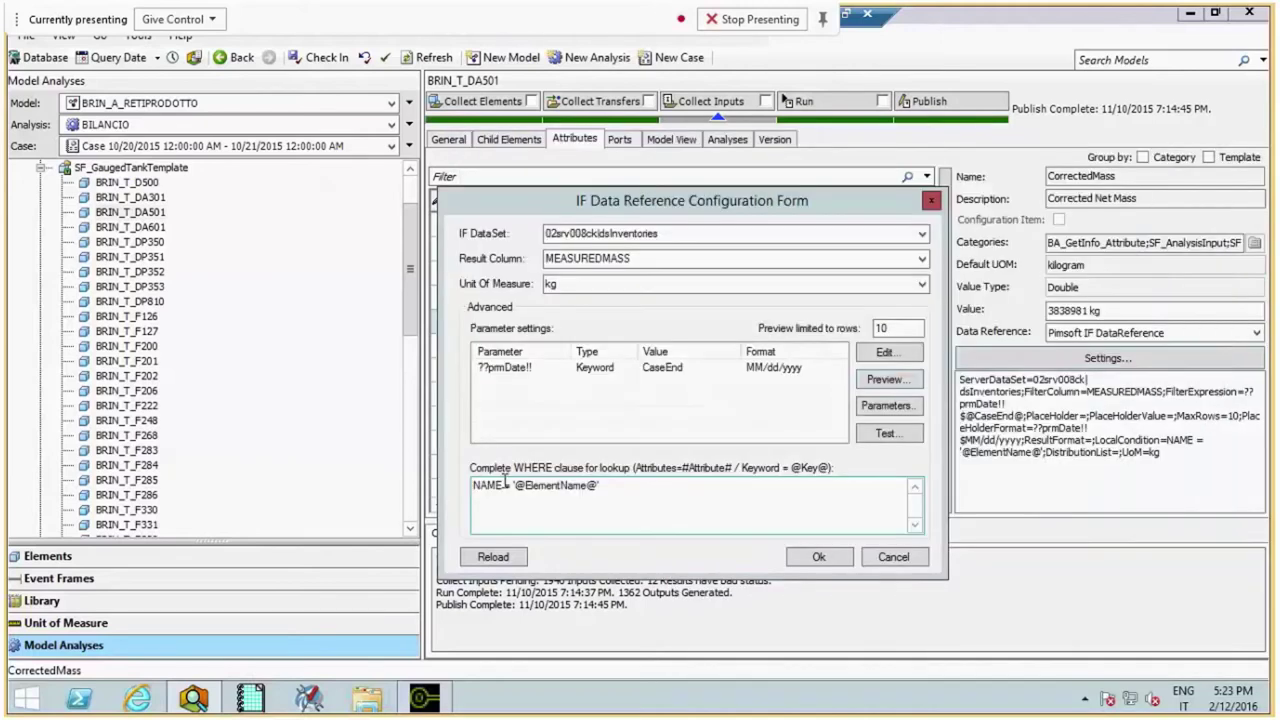
drag(498, 485, 592, 485)
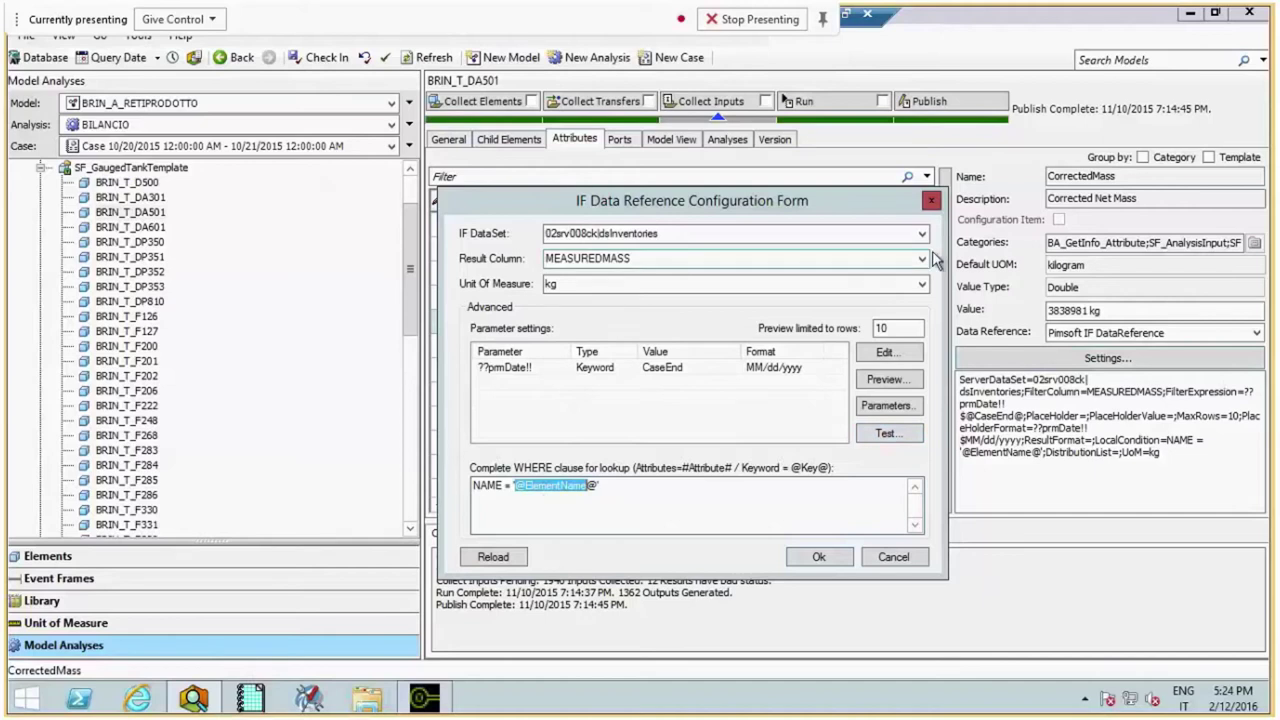
click(884, 379)
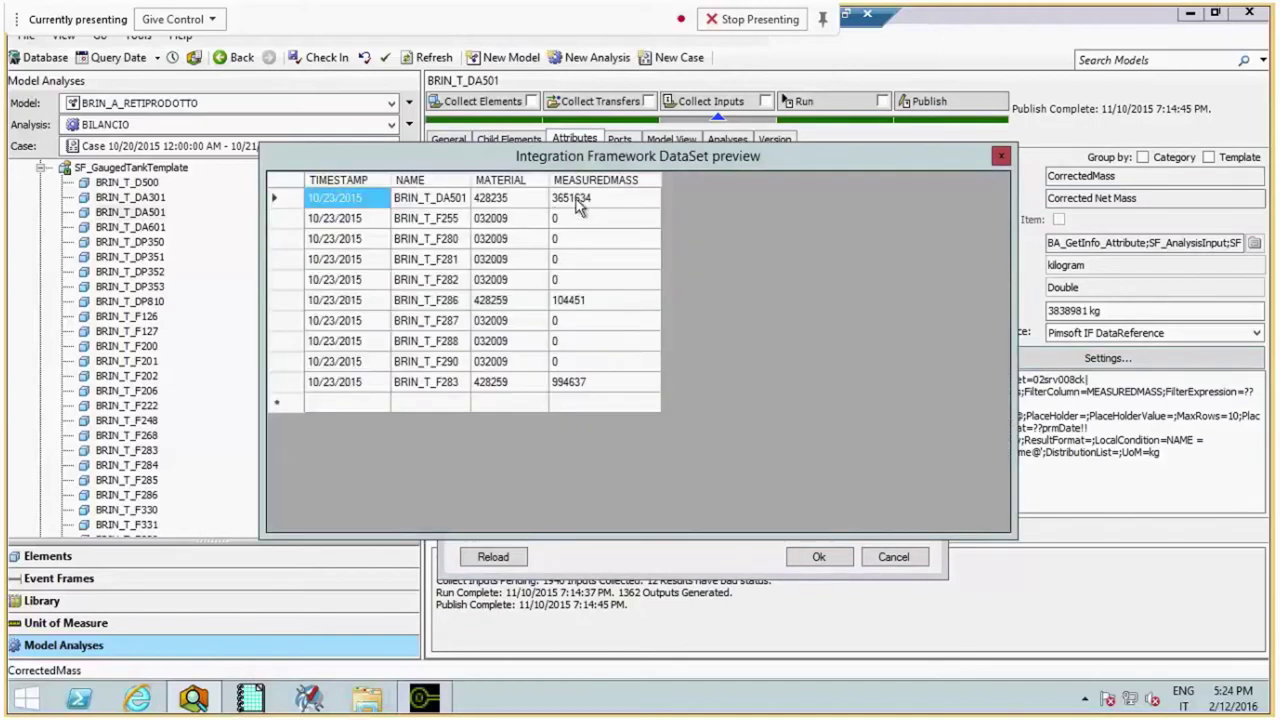
click(634, 203)
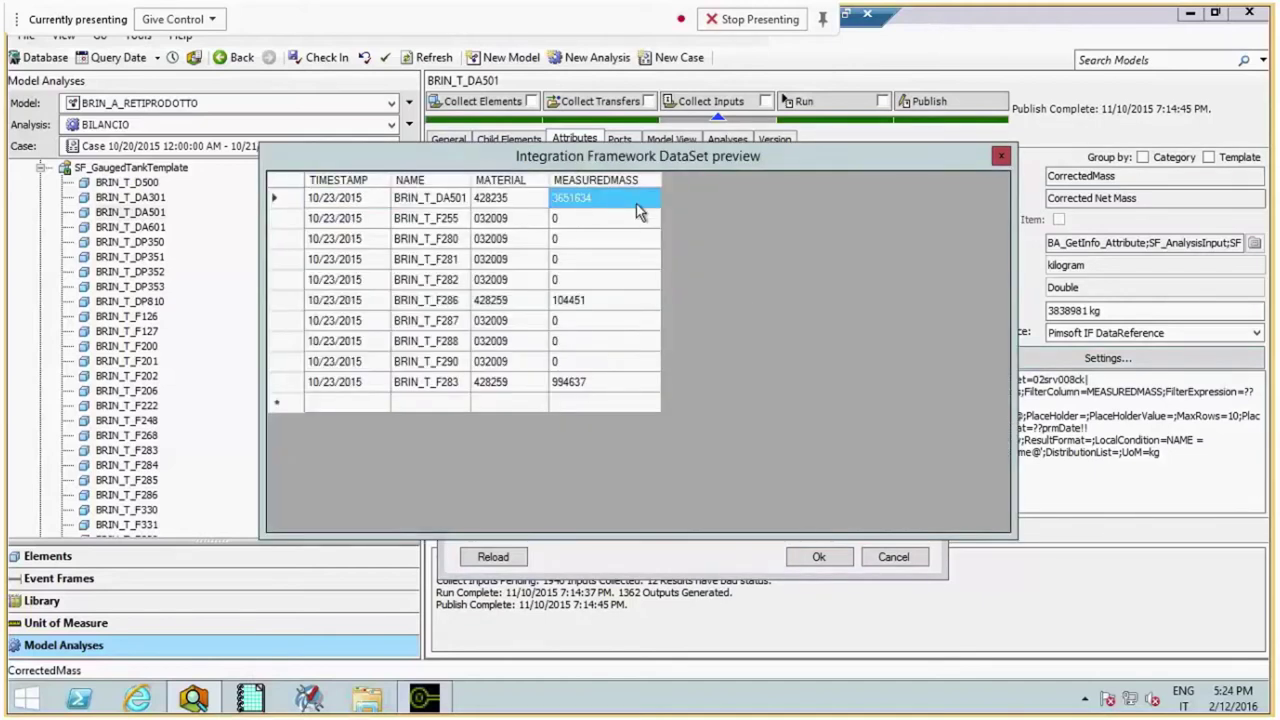
key(Escape)
click(887, 434)
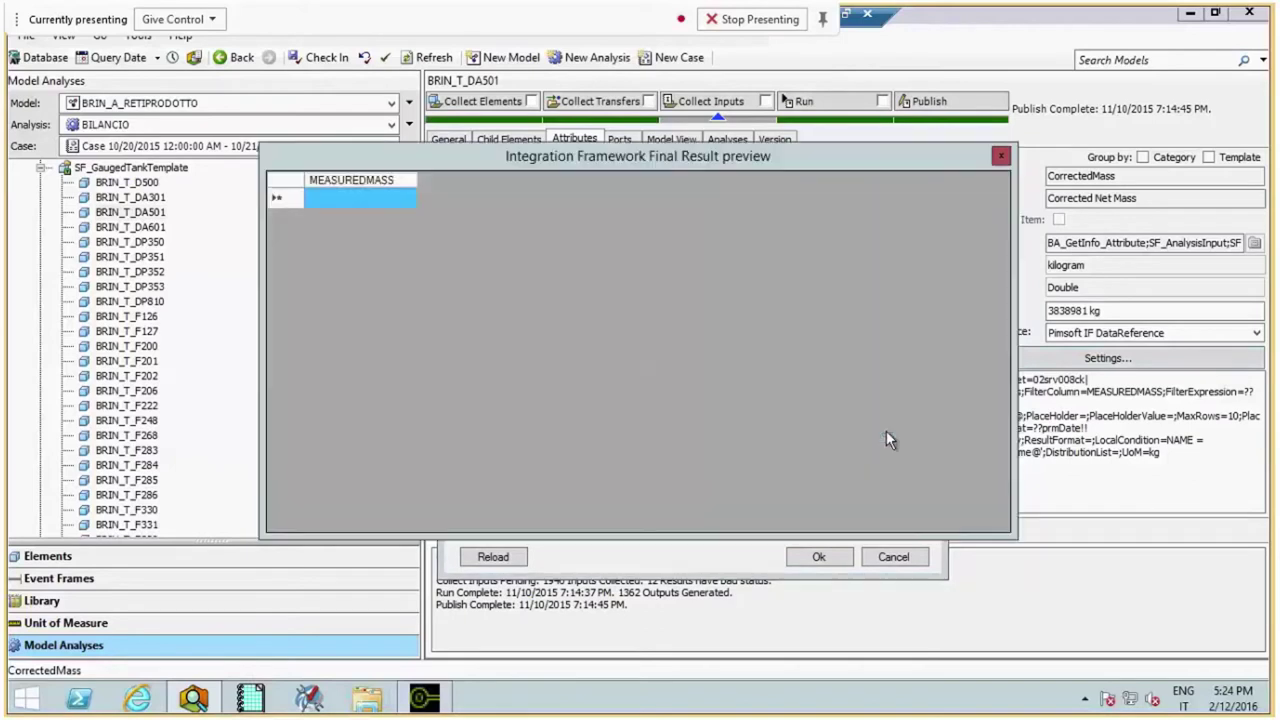
click(998, 159)
click(886, 550)
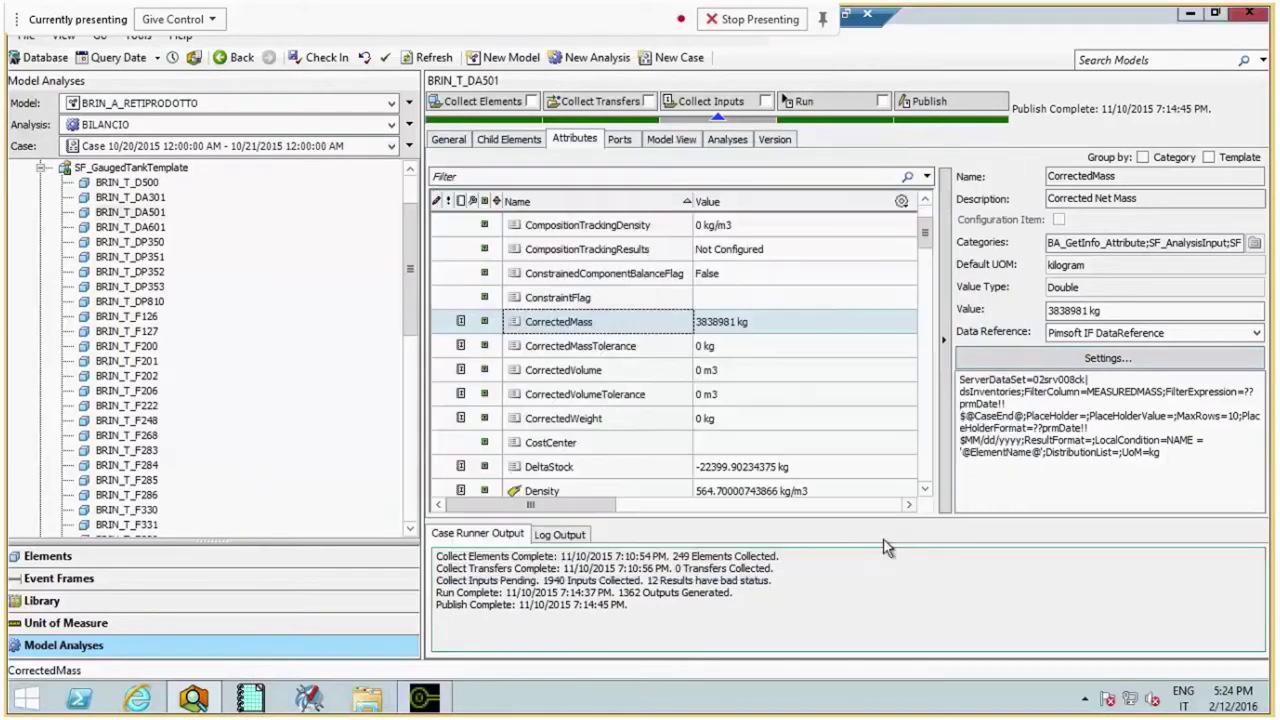
Retrieve the CorrectedMass value from its data reference and test the final MEASUREDMASS result in the reopened IF configuration
right_click(468, 322)
click(505, 376)
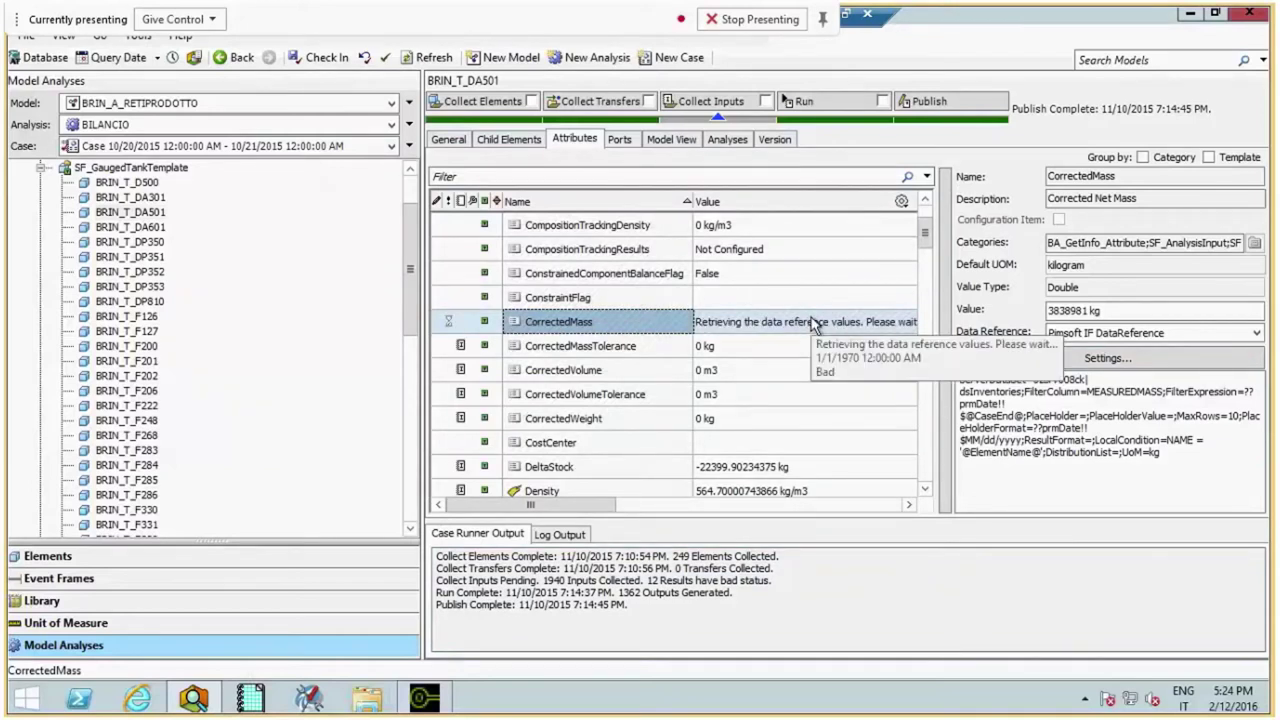
click(1107, 358)
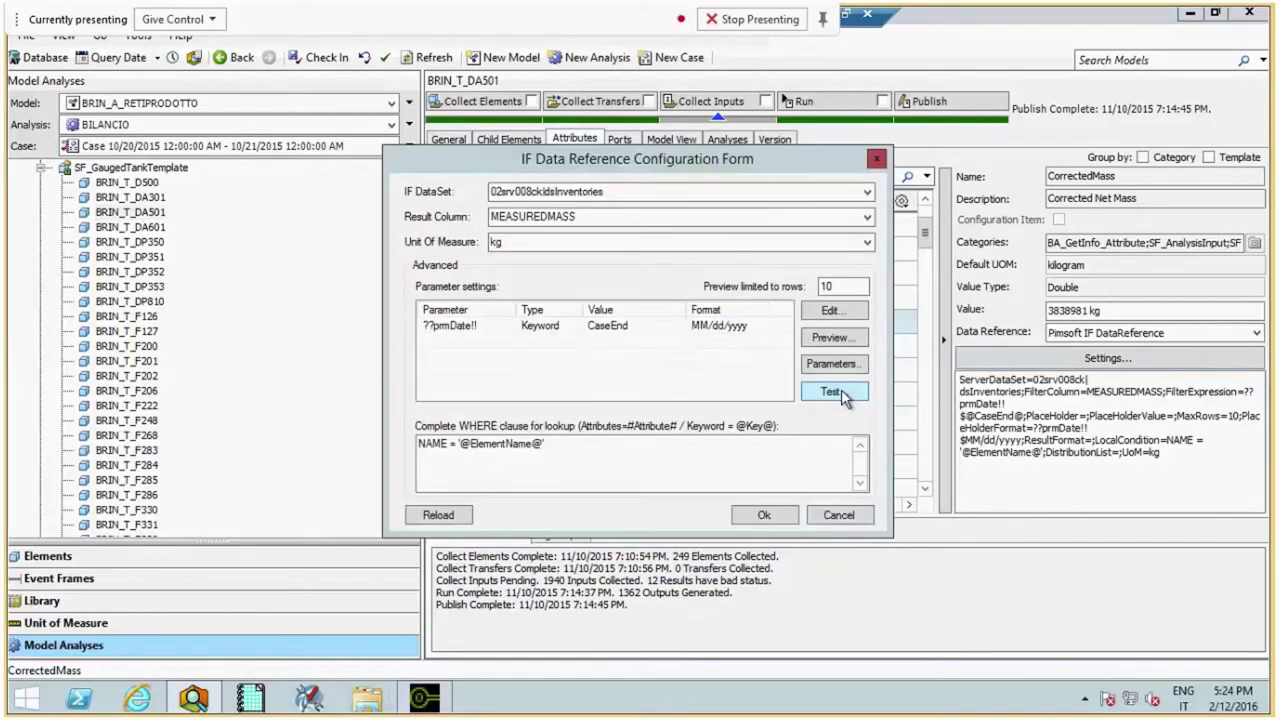
click(832, 391)
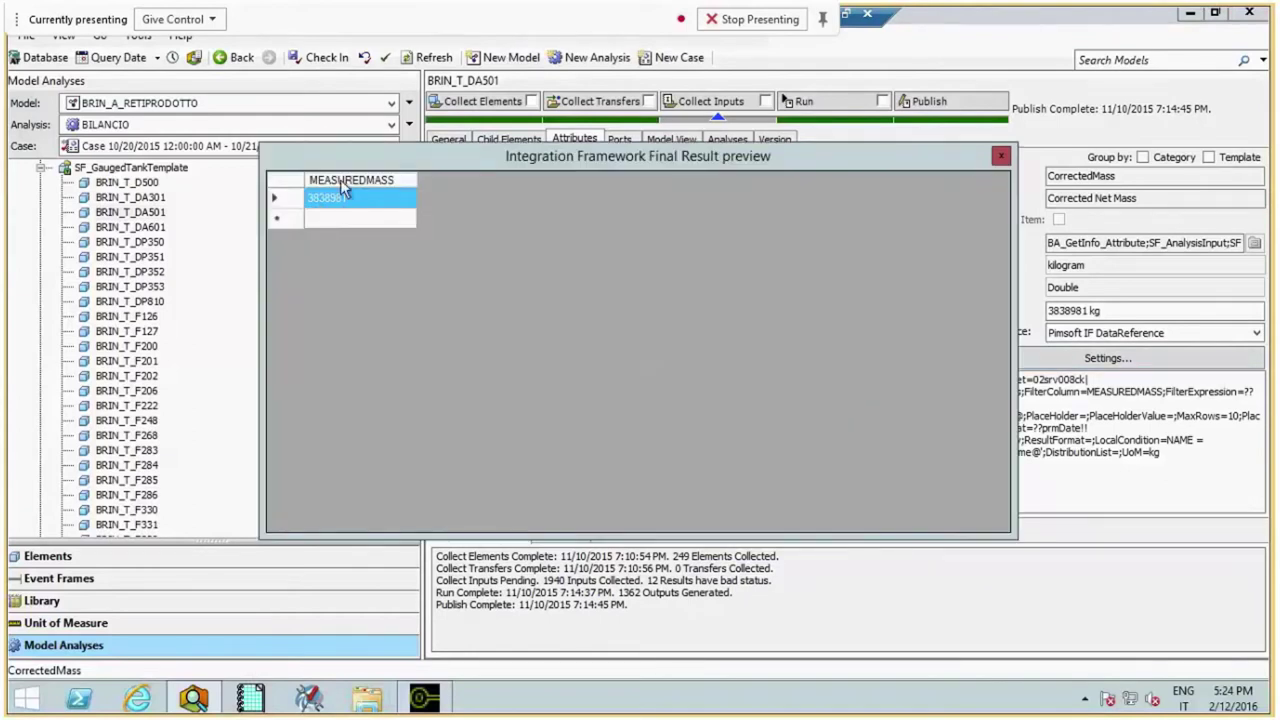
key(Escape)
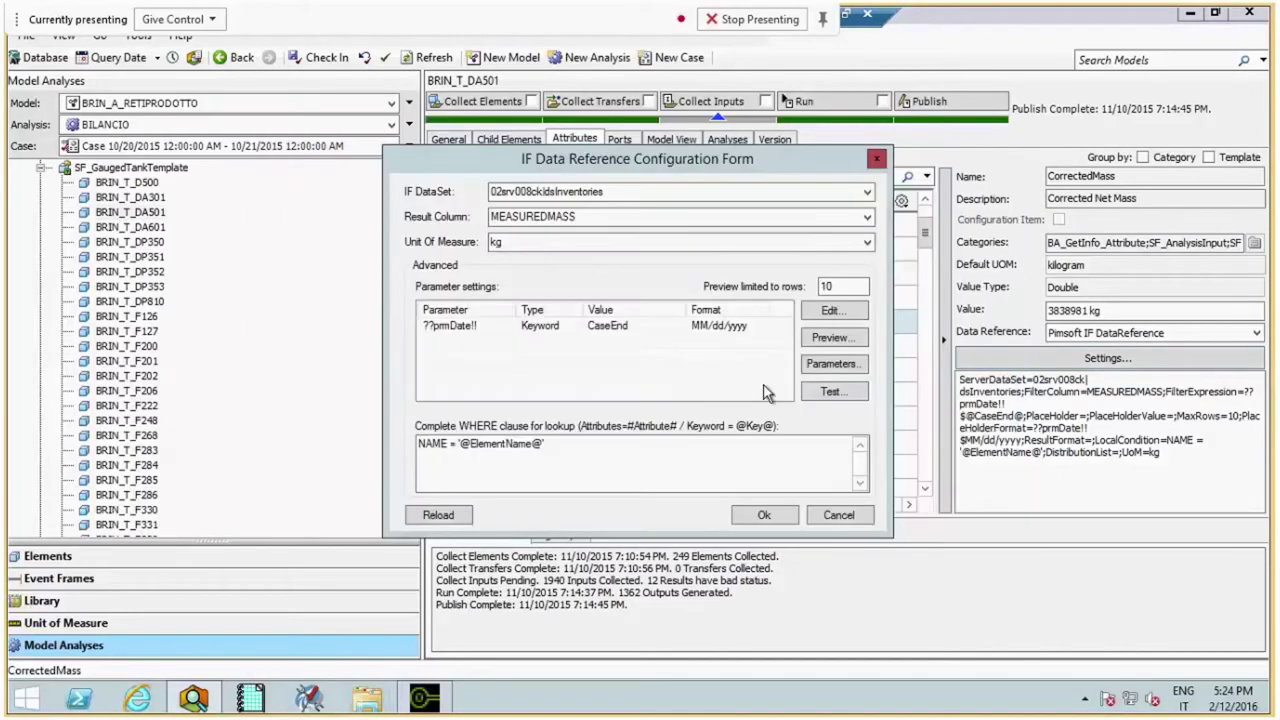
click(765, 516)
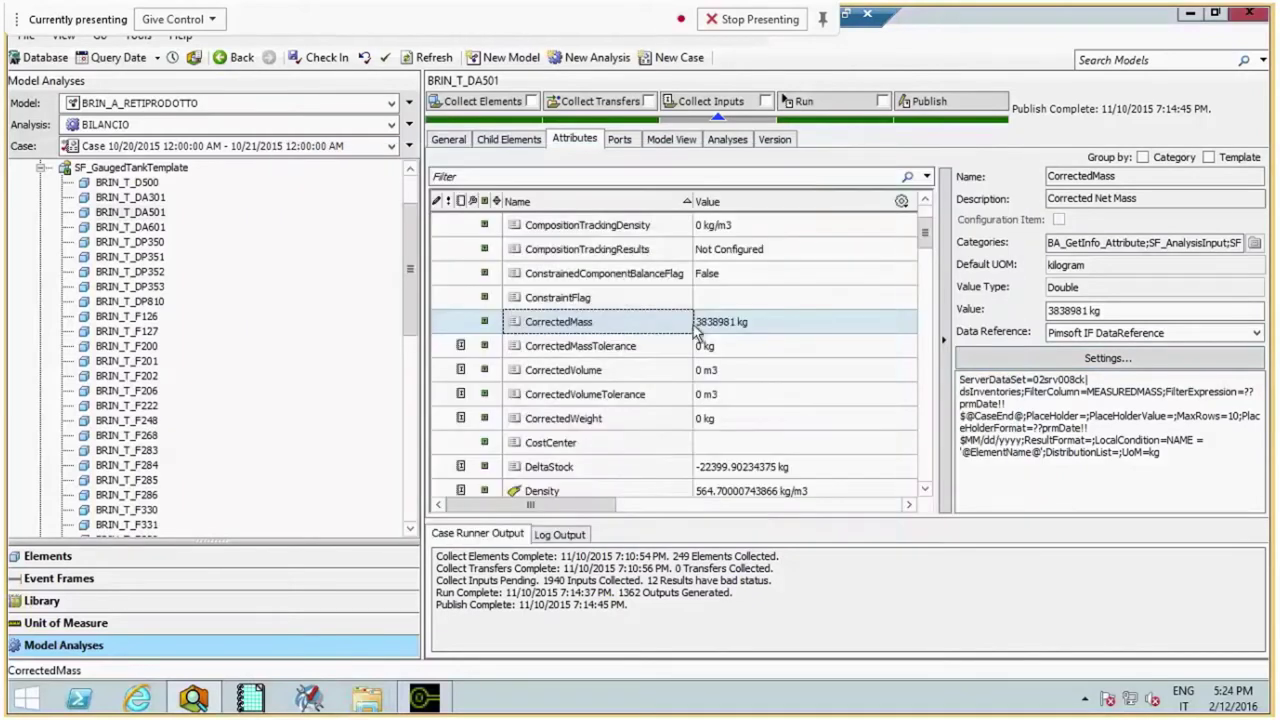
mouse_move(710, 333)
click(483, 323)
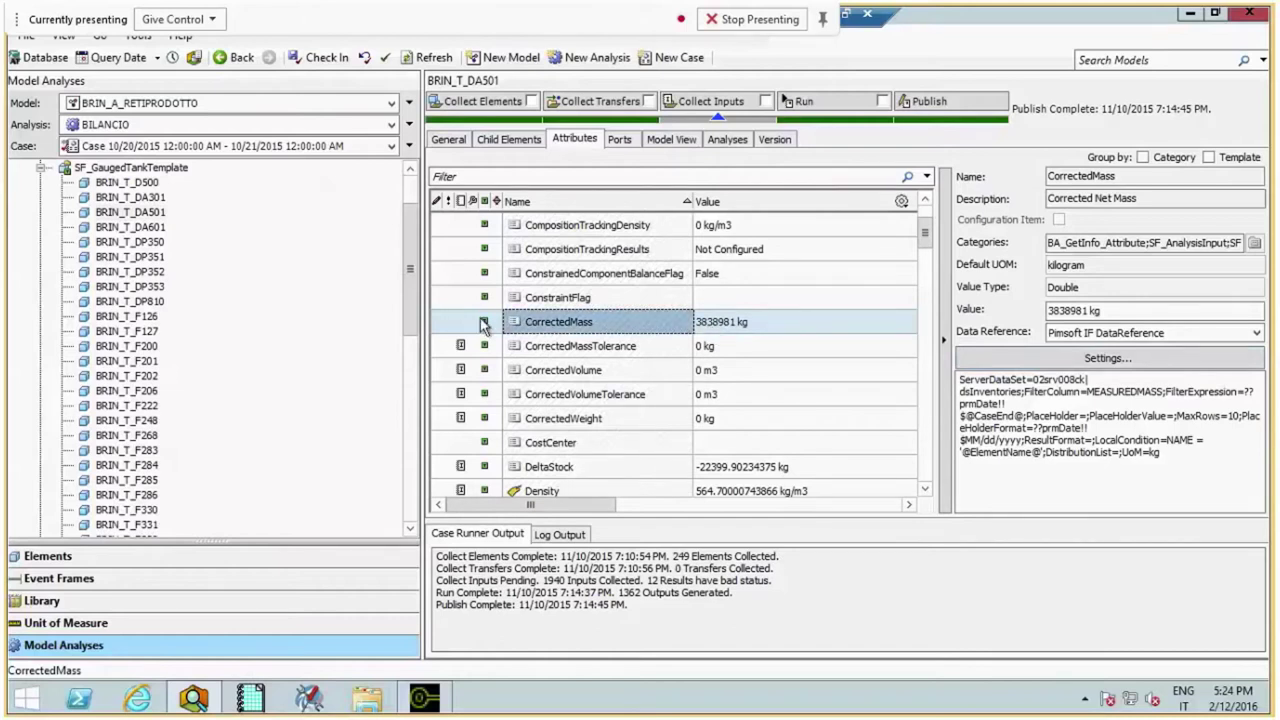
Open the IF data reference settings of BRIN_T_DA501's Material attribute and preview the dsInventories rows
click(925, 489)
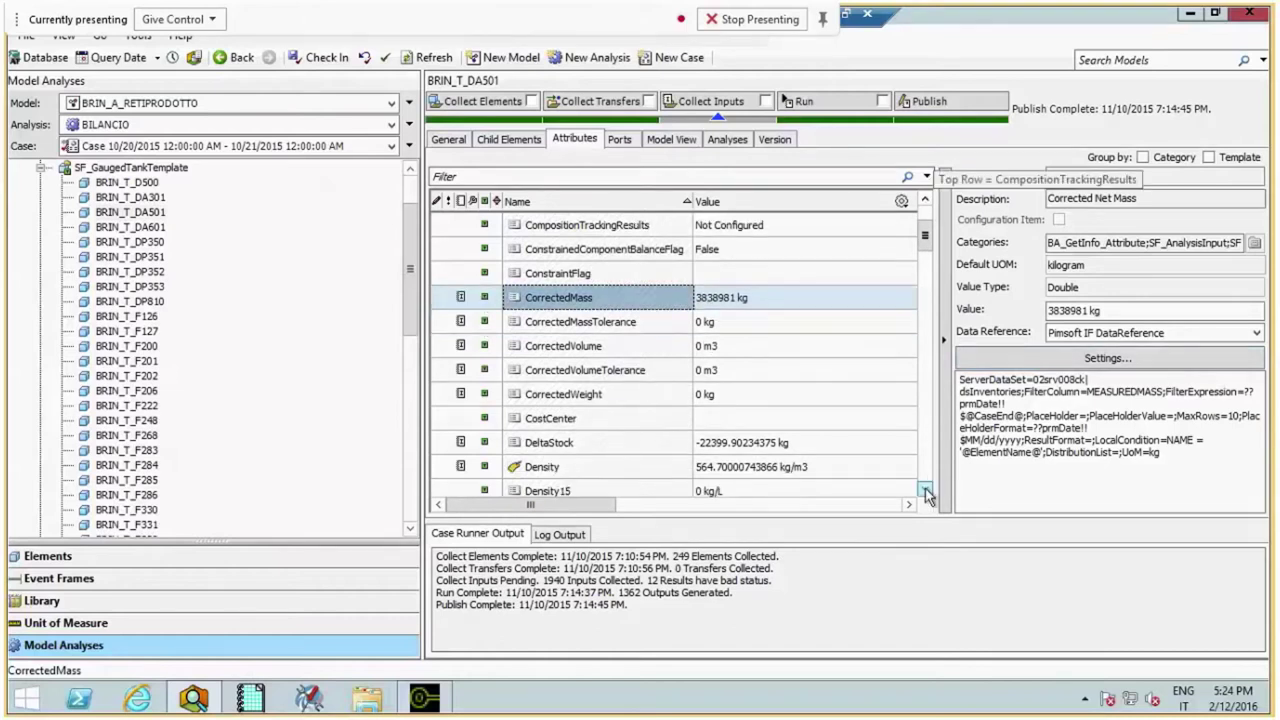
click(925, 490)
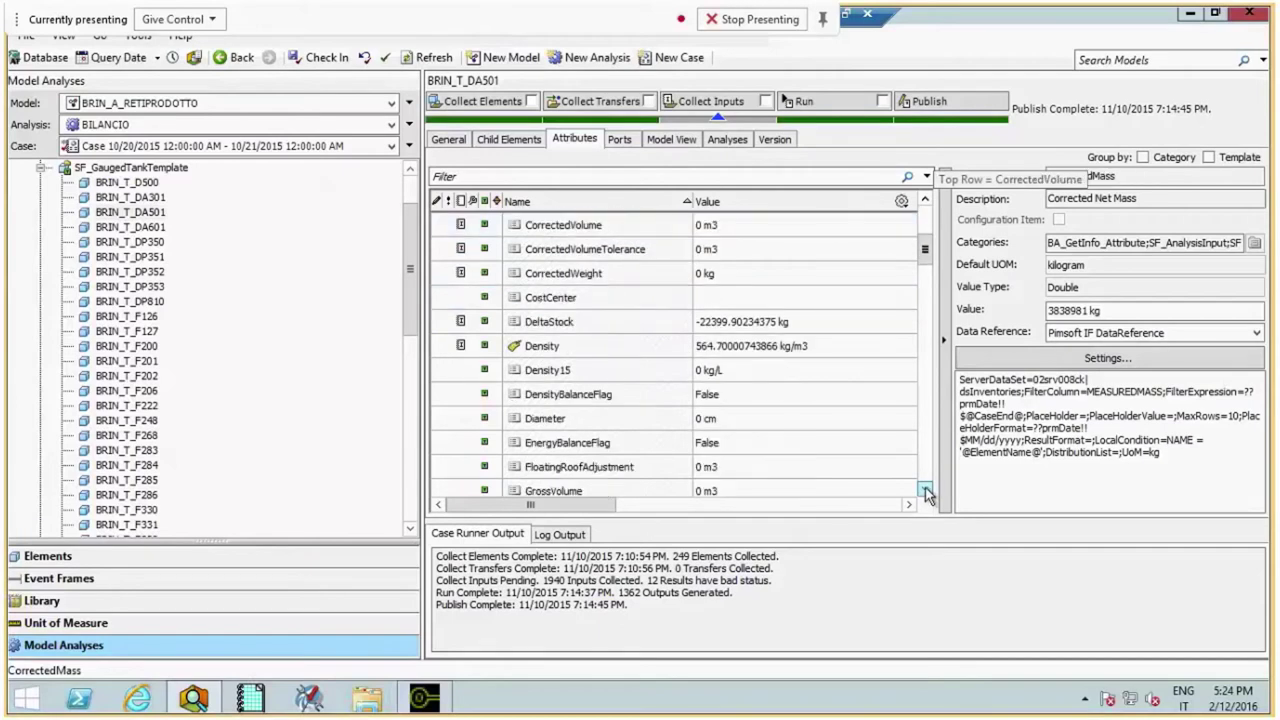
click(925, 490)
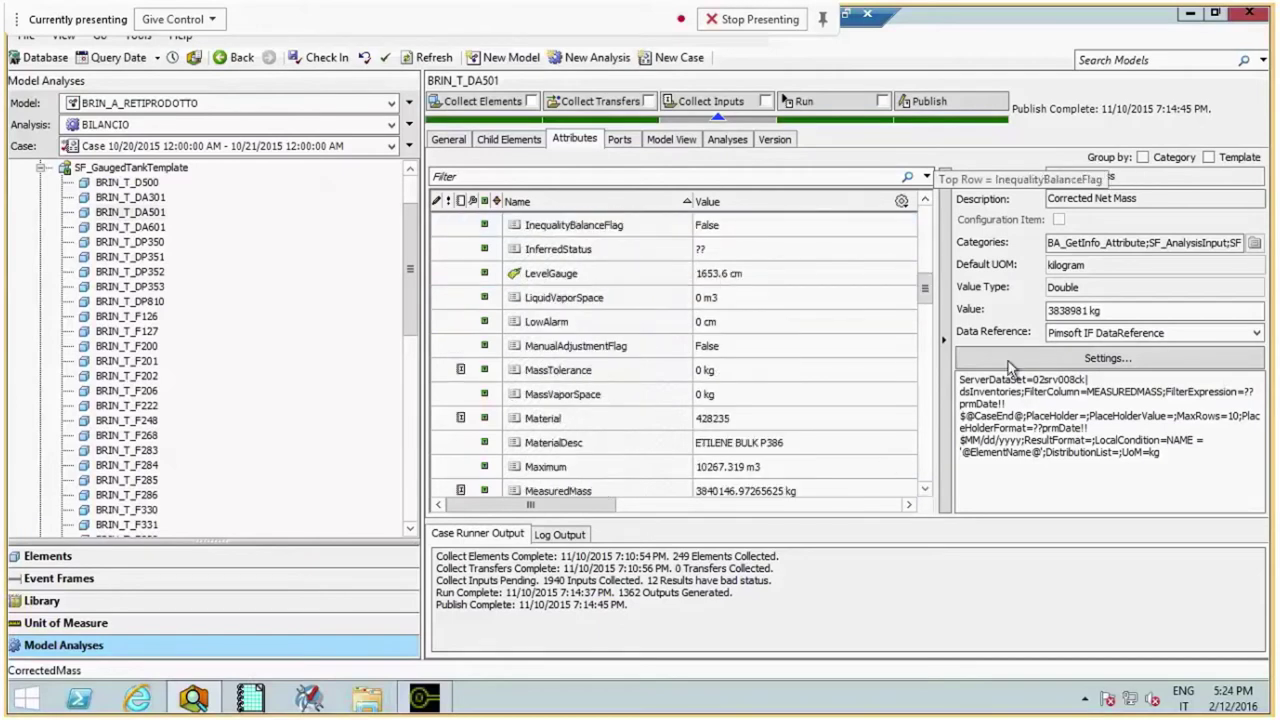
click(544, 426)
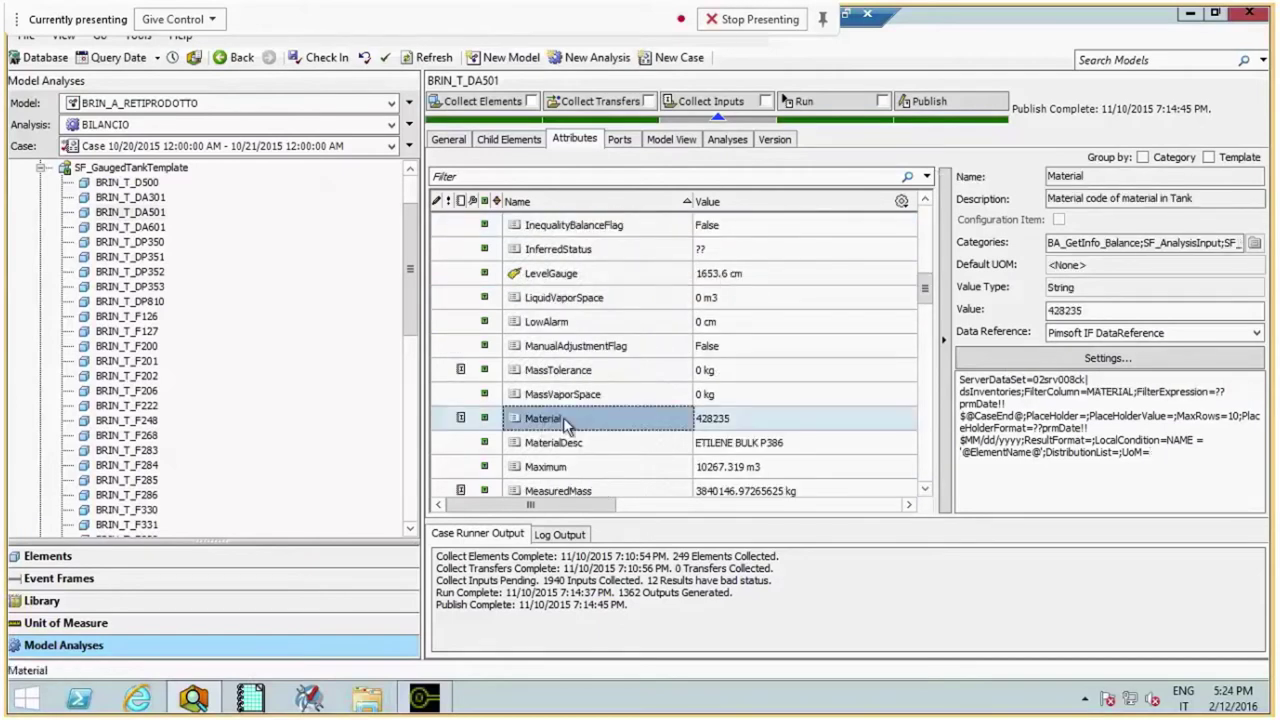
click(1103, 360)
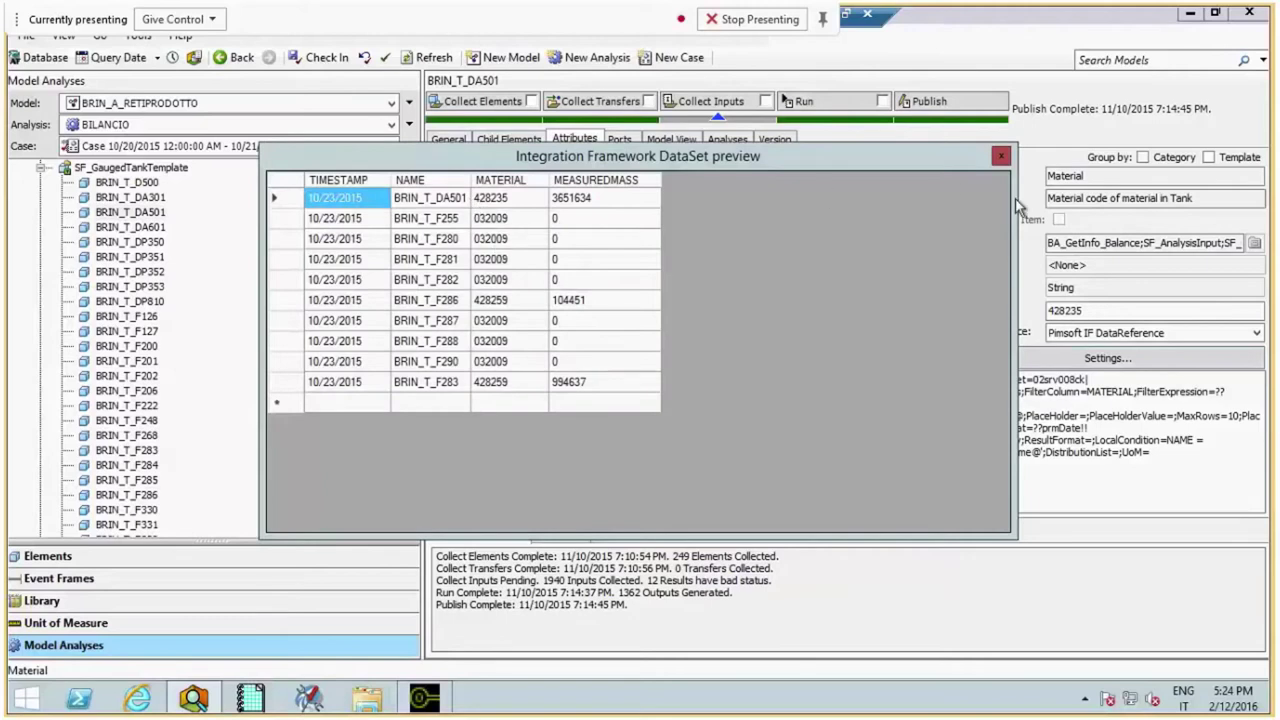
click(1001, 157)
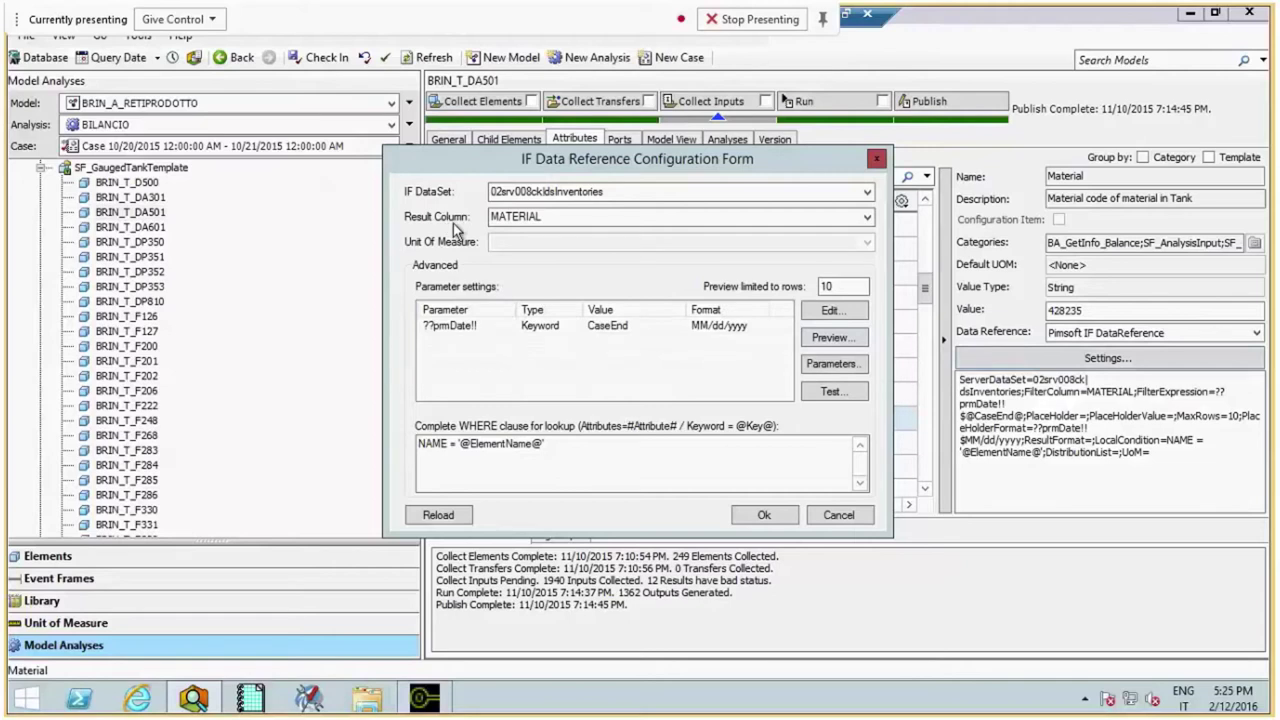
Select MATERIAL as the result column for the Material attribute and accept the IF data reference configuration
click(505, 217)
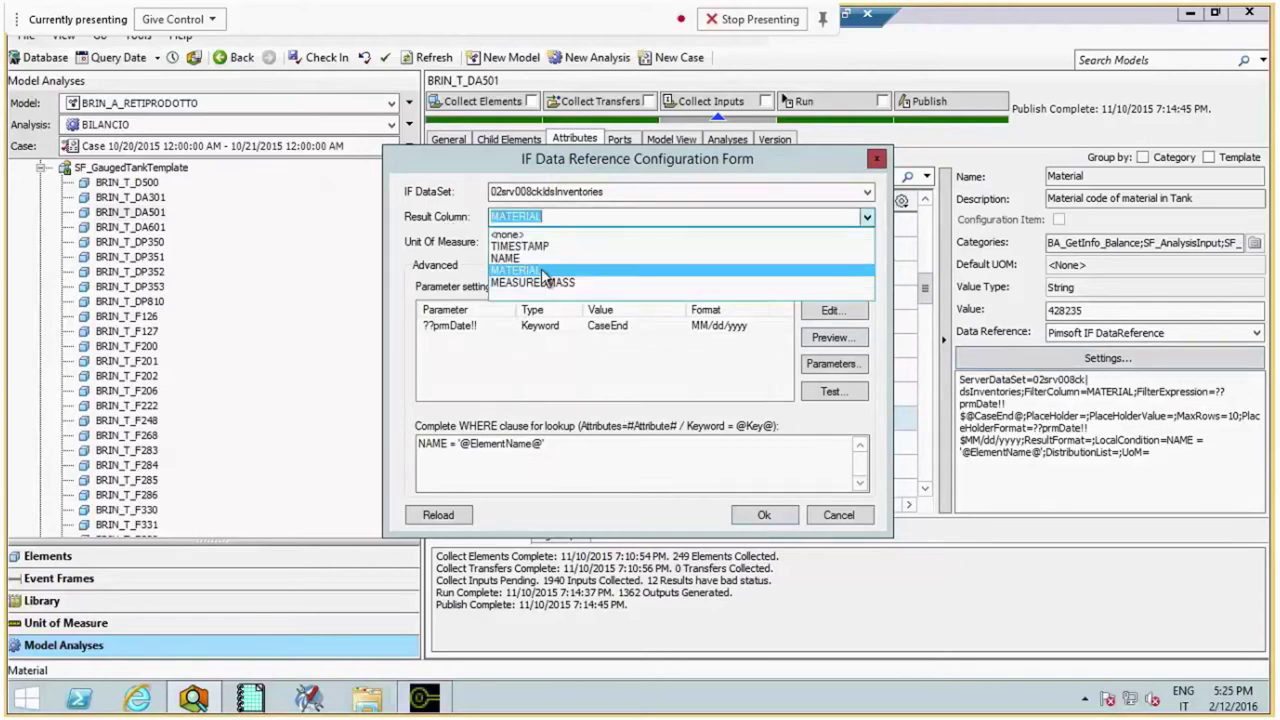
click(545, 274)
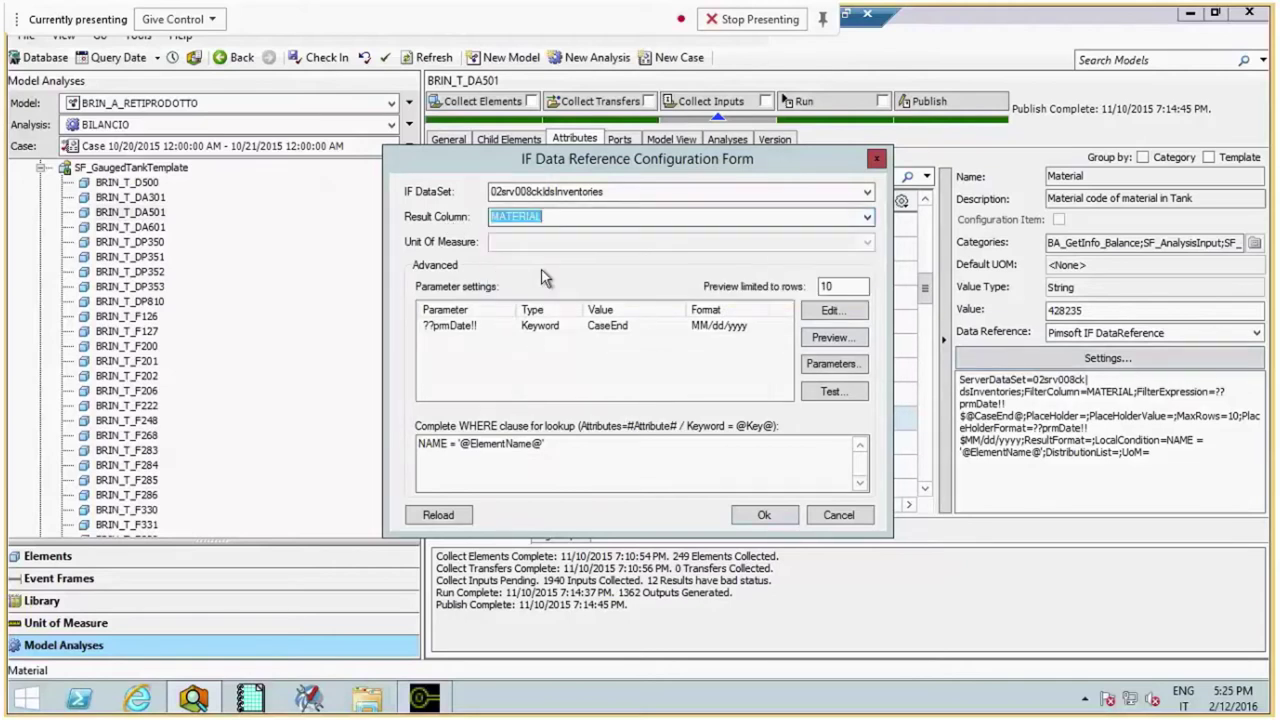
click(767, 514)
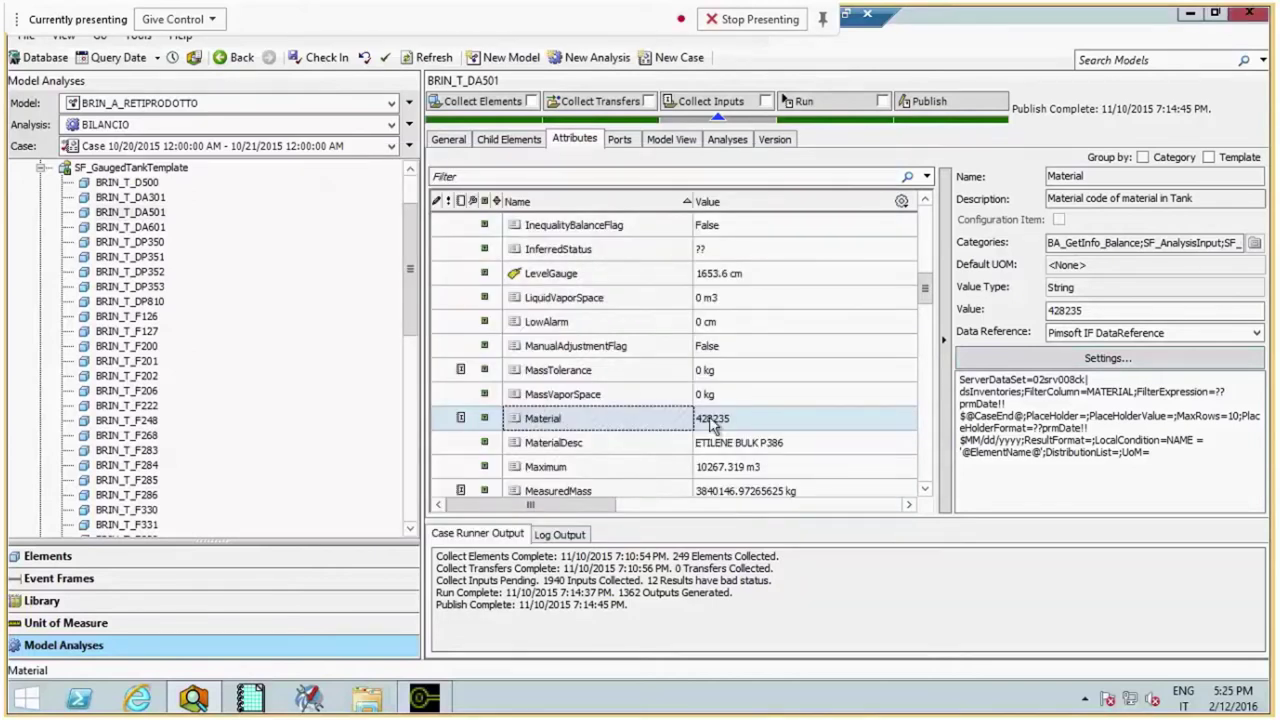
Reopen the IF data reference configuration of the Material attribute and check its parameter settings and WHERE clause
mouse_move(700, 424)
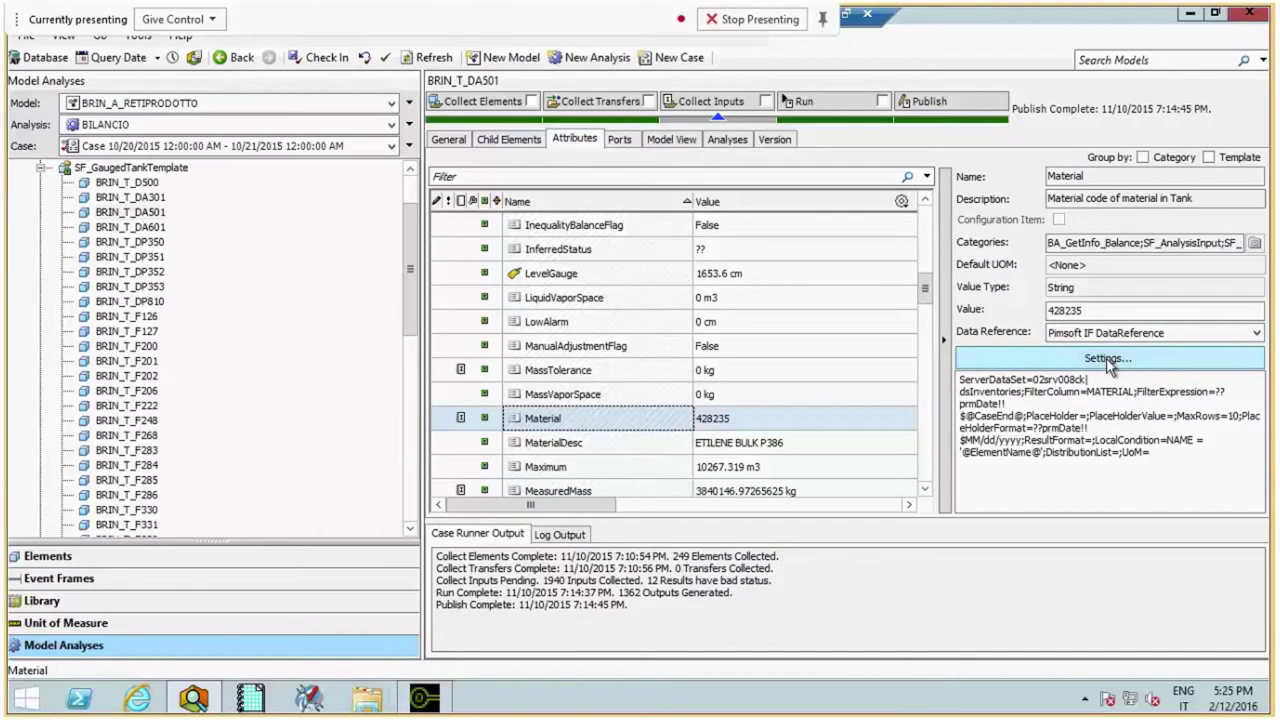
click(1108, 360)
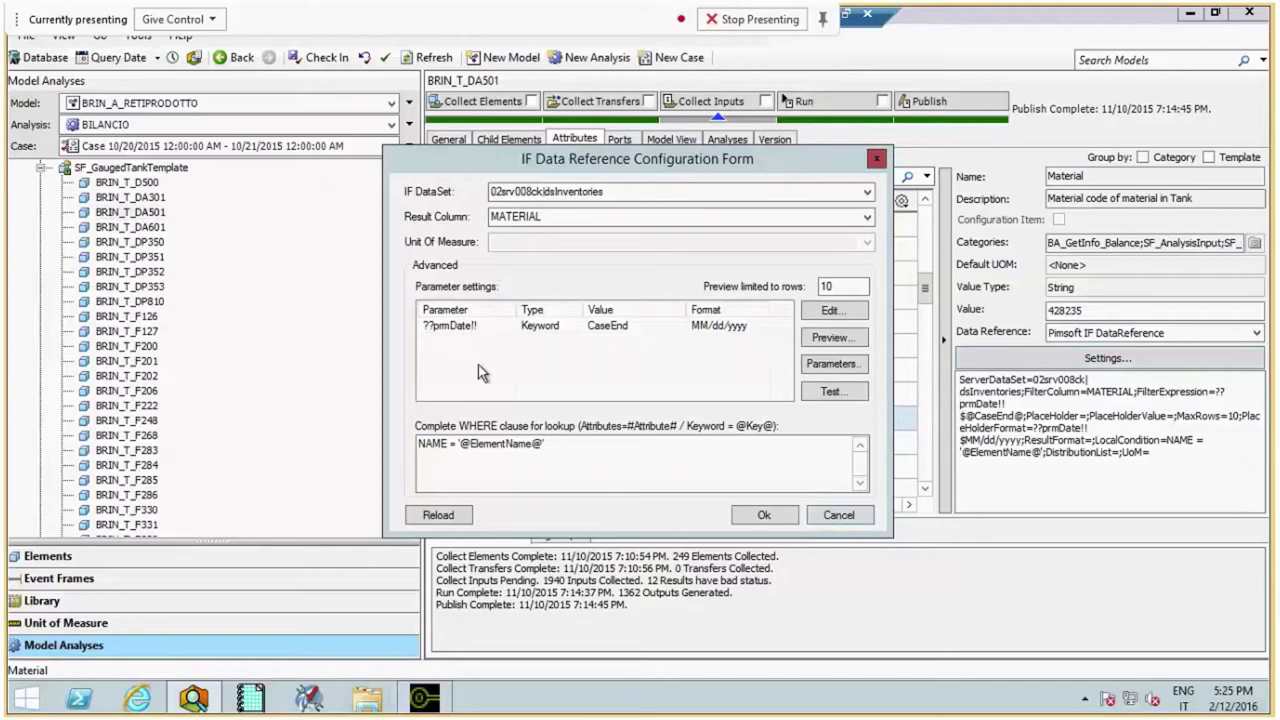
triple_click(453, 443)
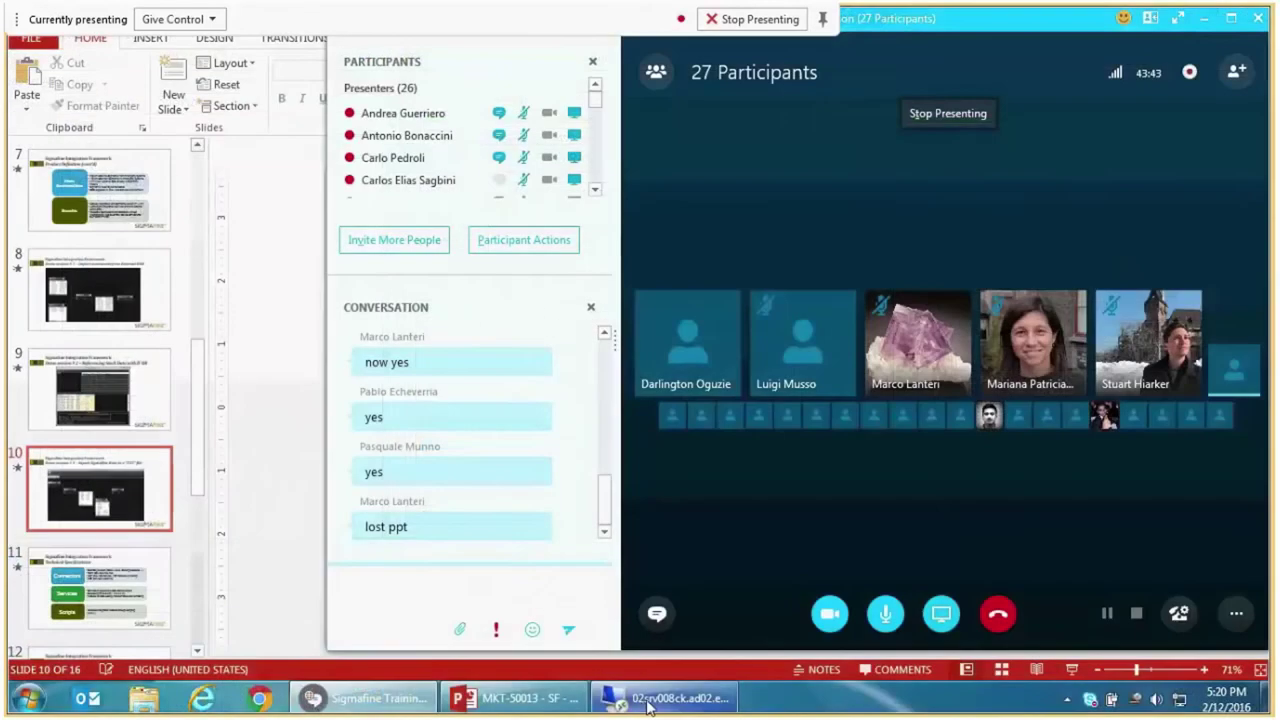
Return to the full-screen remote desktop session and display the pathSAPRLMExtractions virtual data source in the Integration Framework console
click(650, 700)
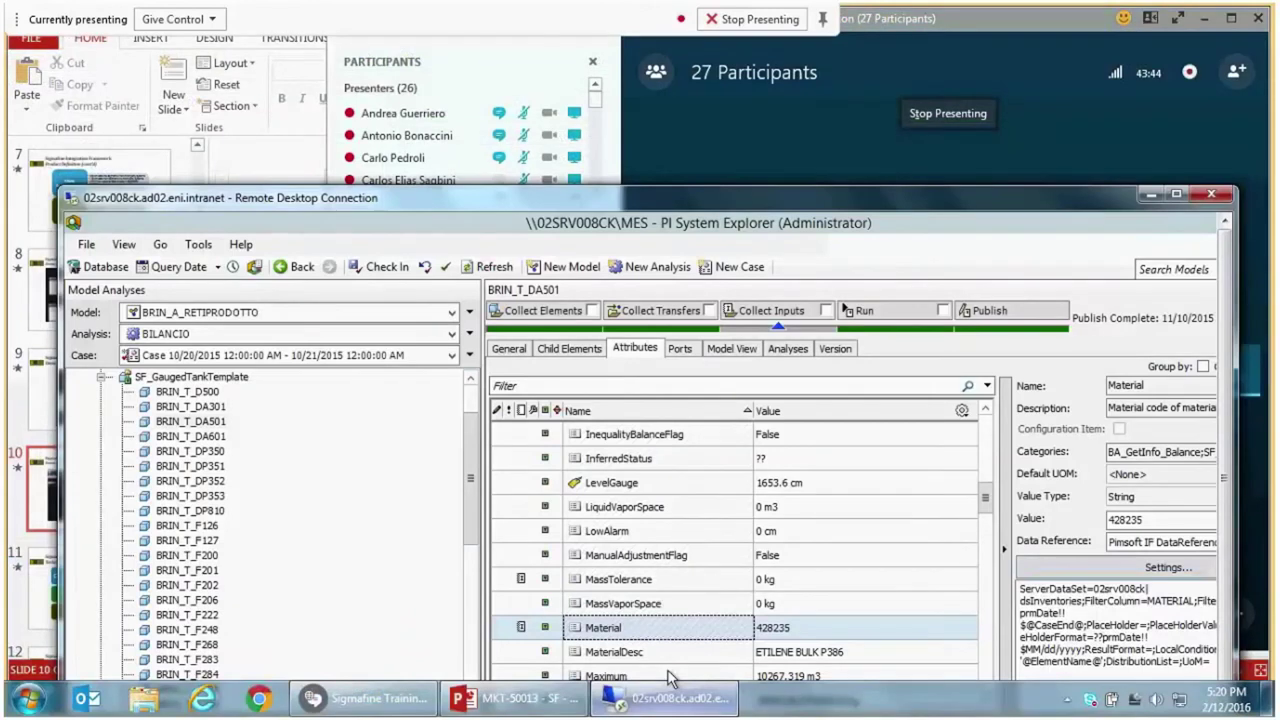
click(1176, 194)
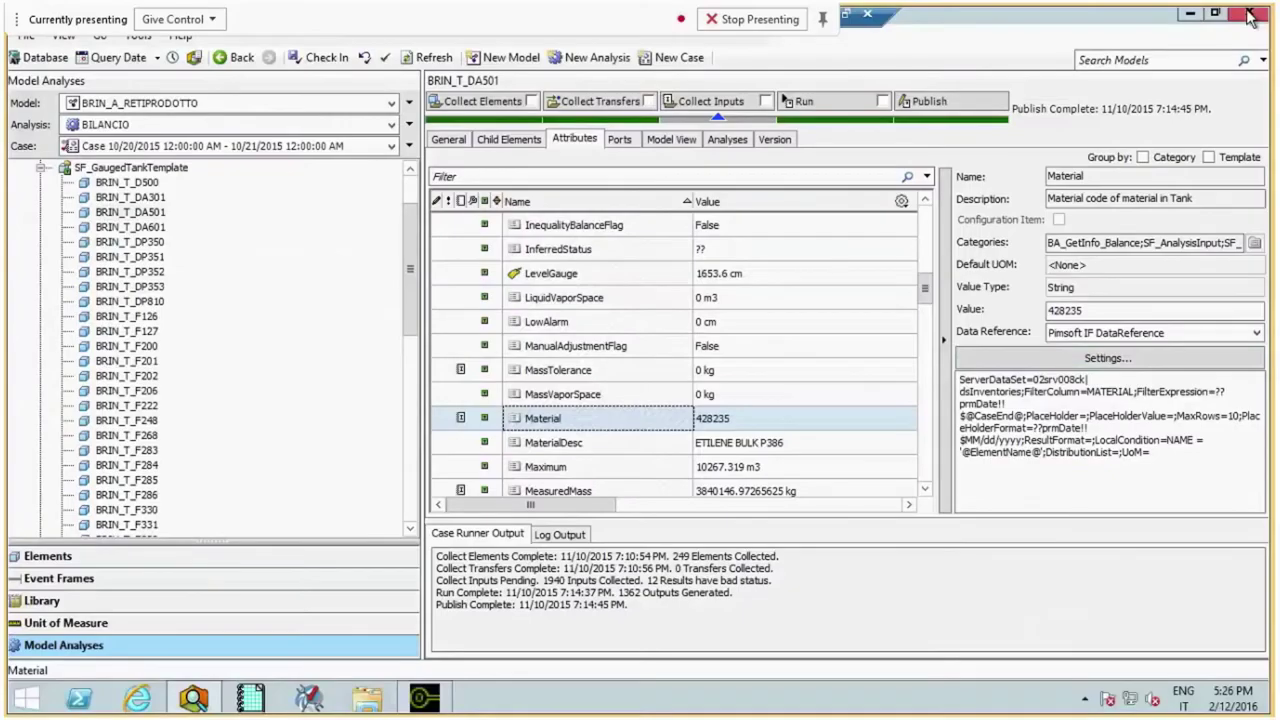
click(1190, 15)
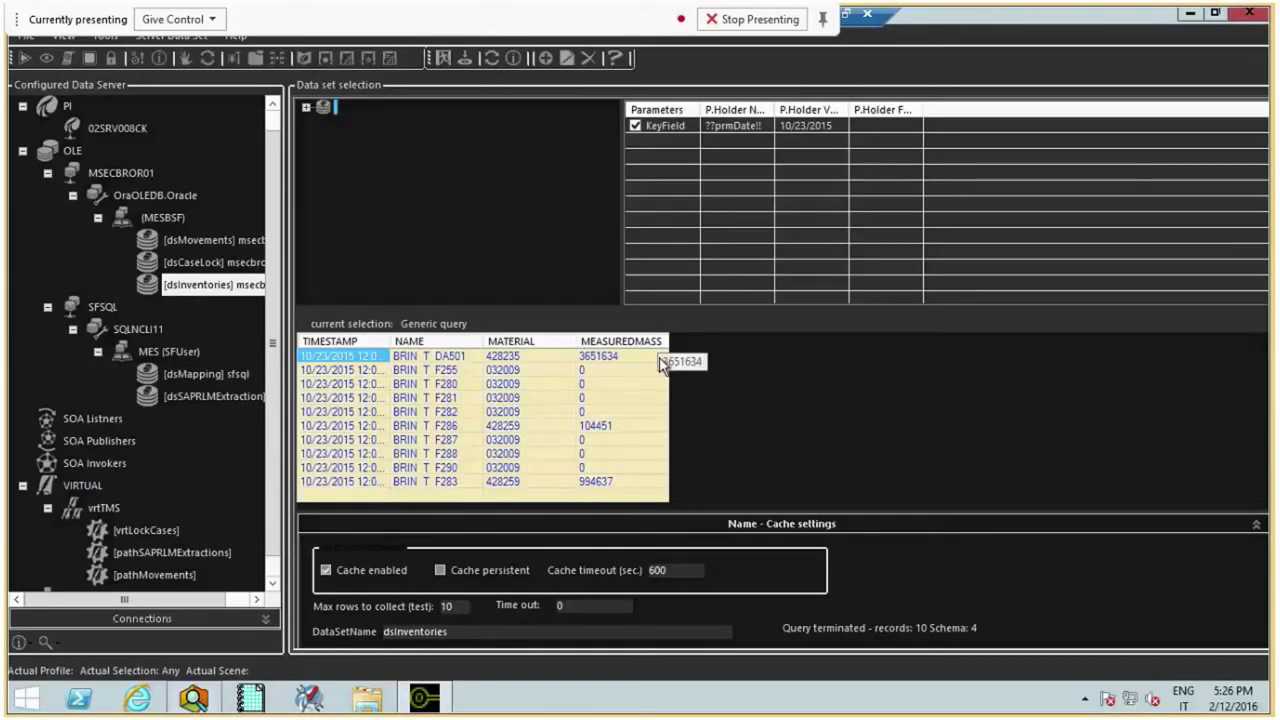
scroll(269, 416, down, 1)
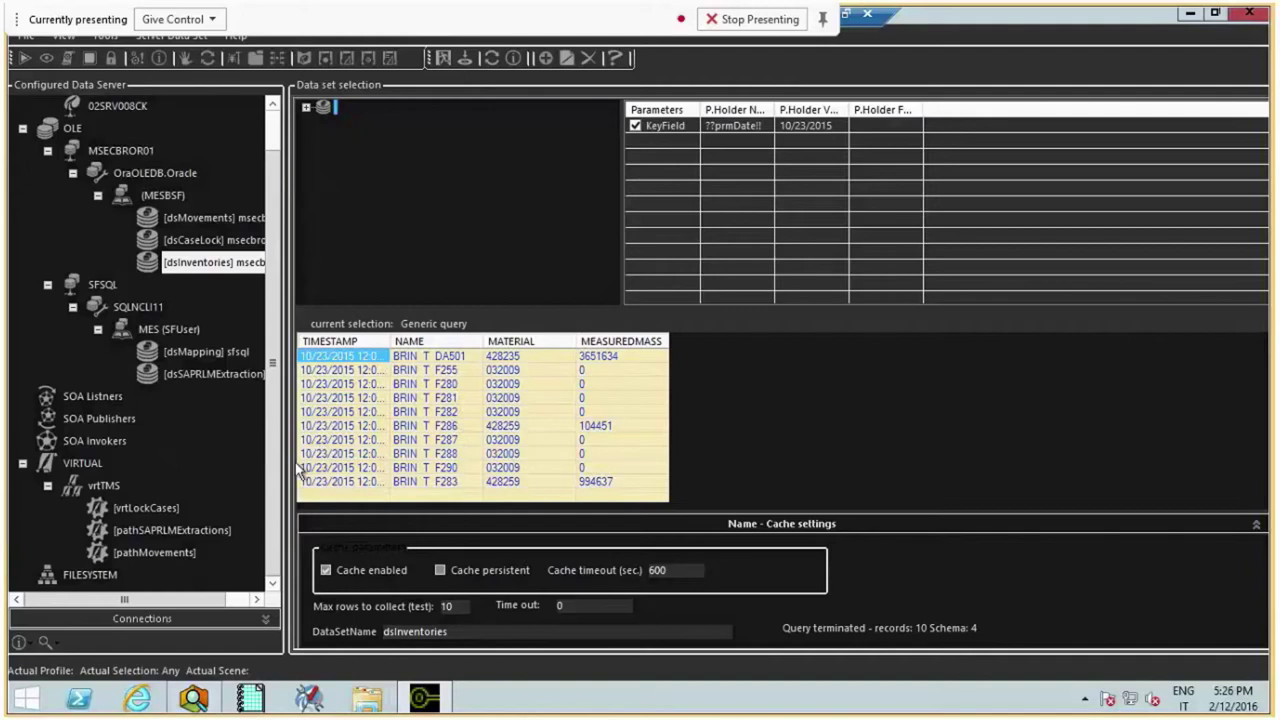
click(146, 531)
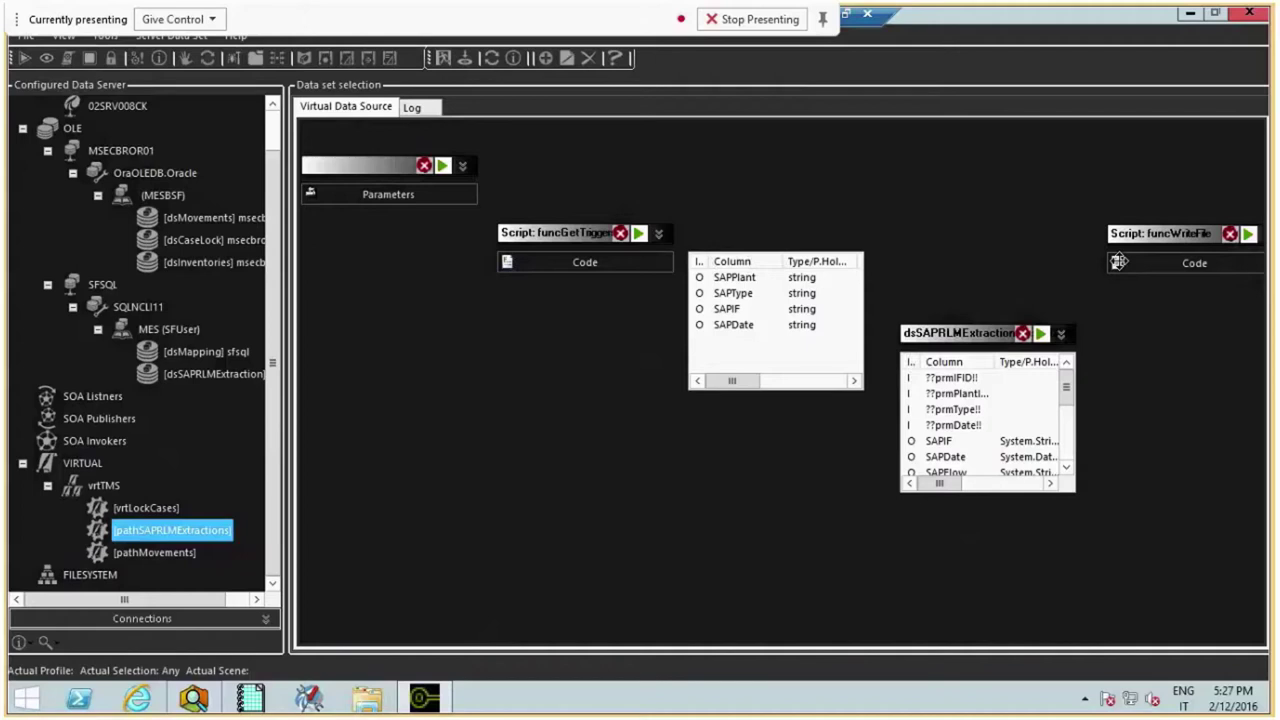
View the source code of the funcWriteFile script block and close the code window again
click(1118, 262)
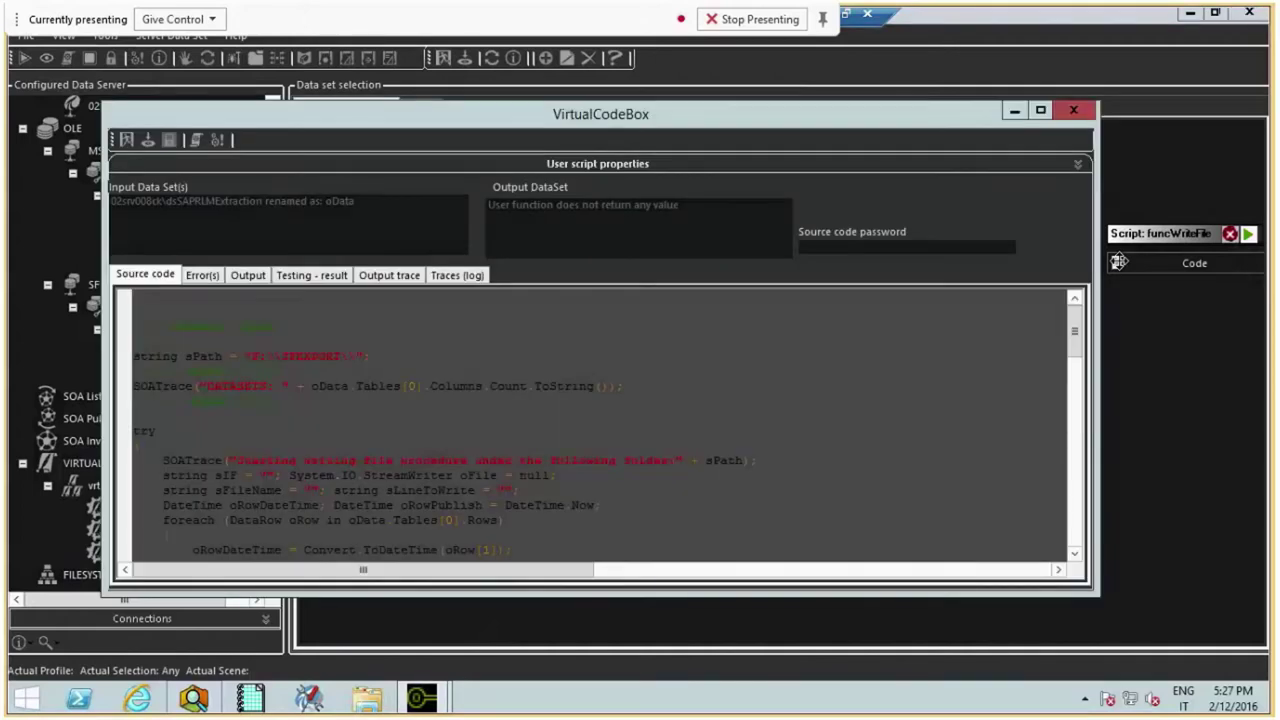
drag(617, 117, 670, 350)
click(1126, 344)
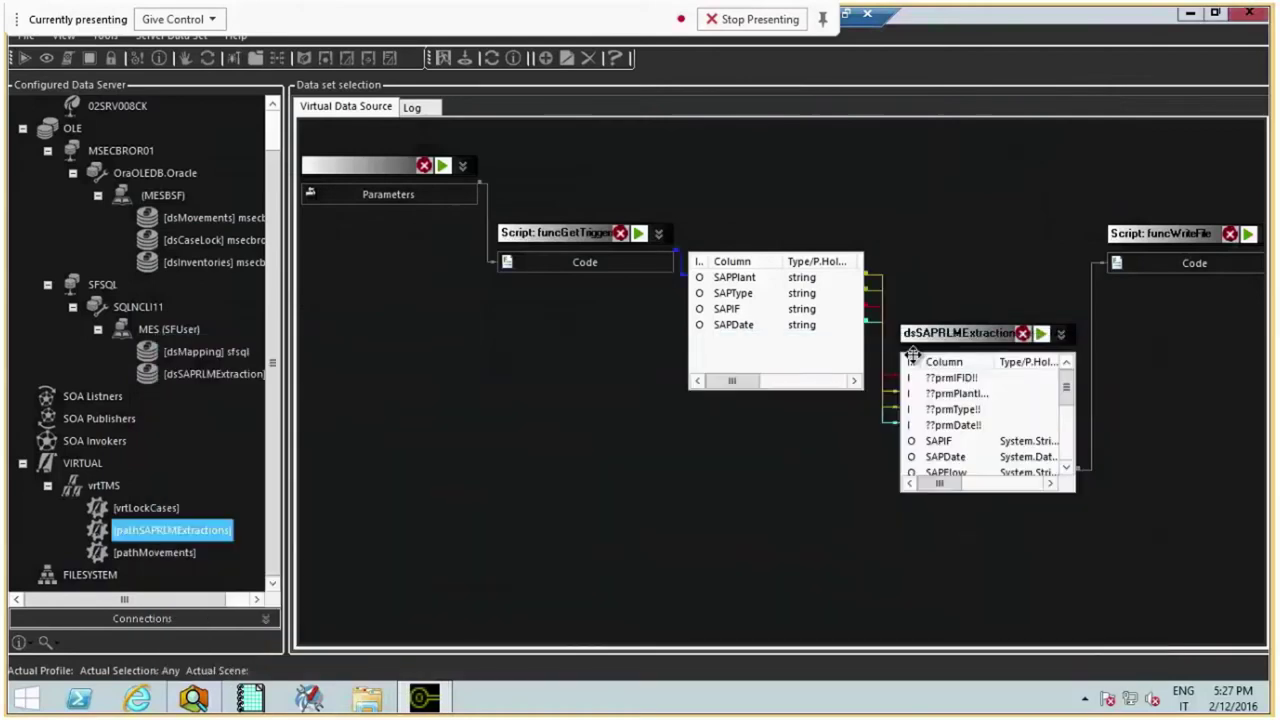
Try a different value for the sServer string parameter in the Parameters block's input settings and exit the dialog
double_click(312, 190)
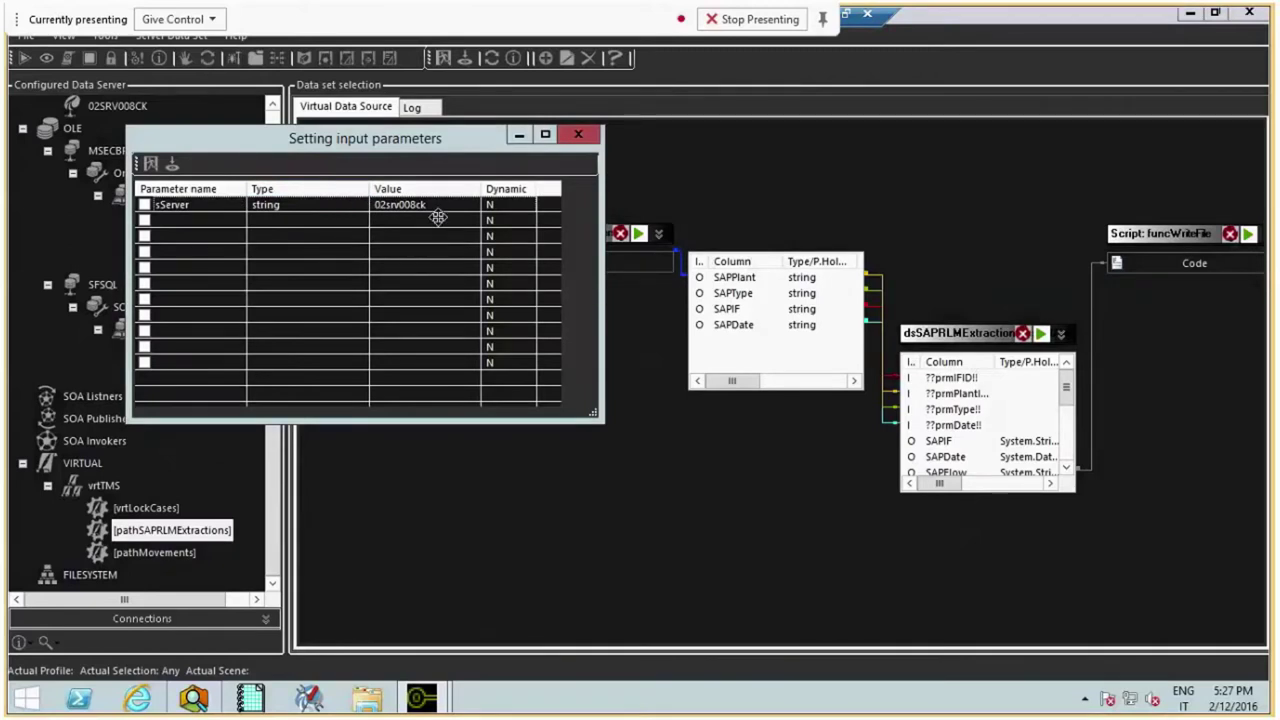
drag(414, 185, 331, 260)
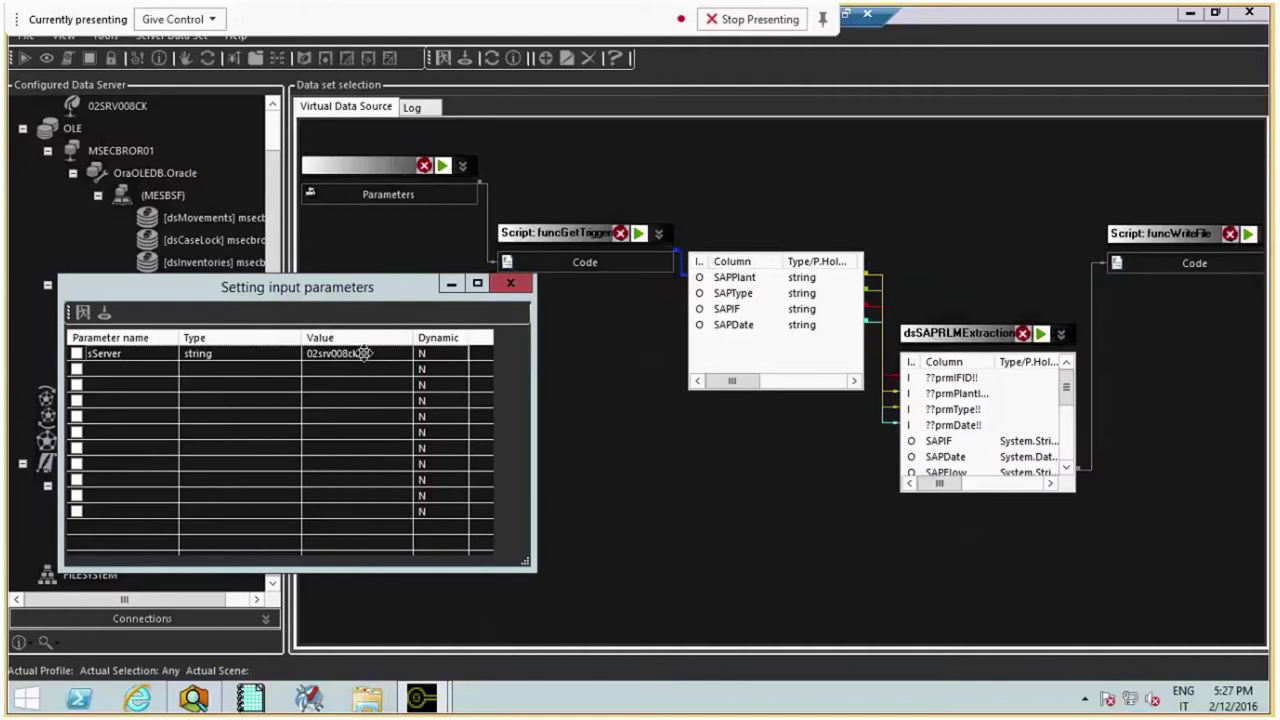
click(372, 350)
click(372, 350)
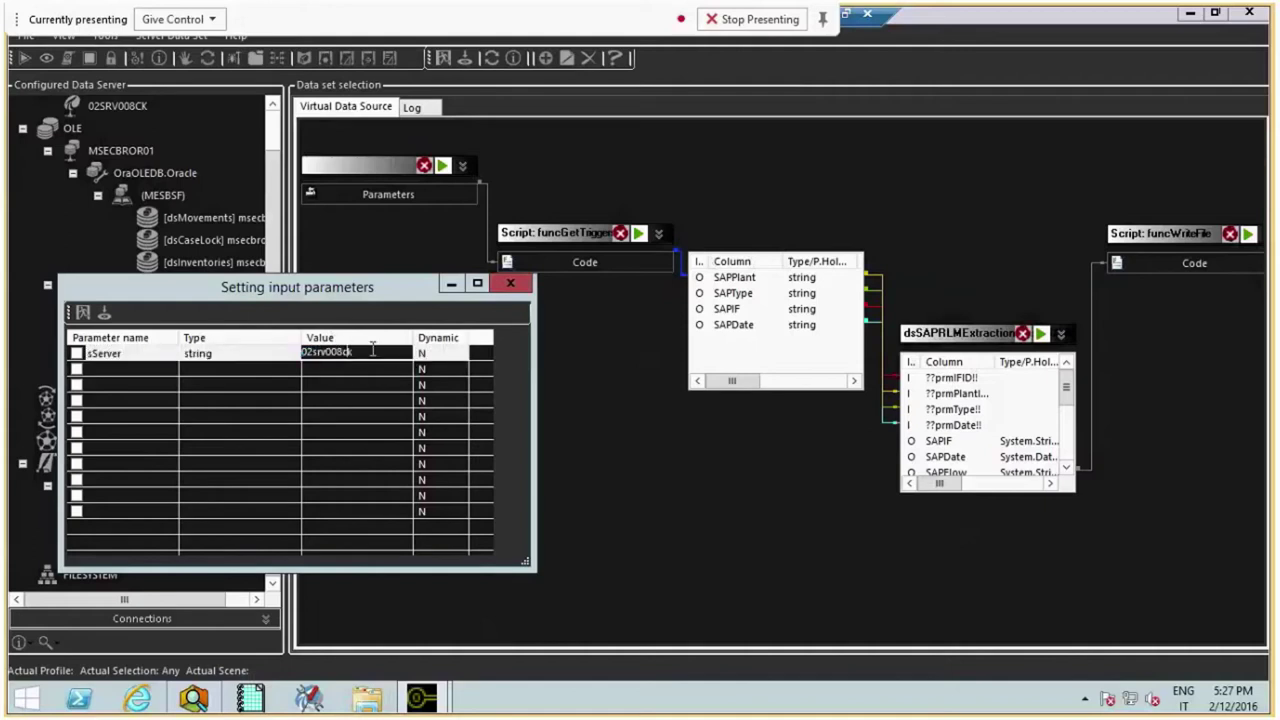
key(Return)
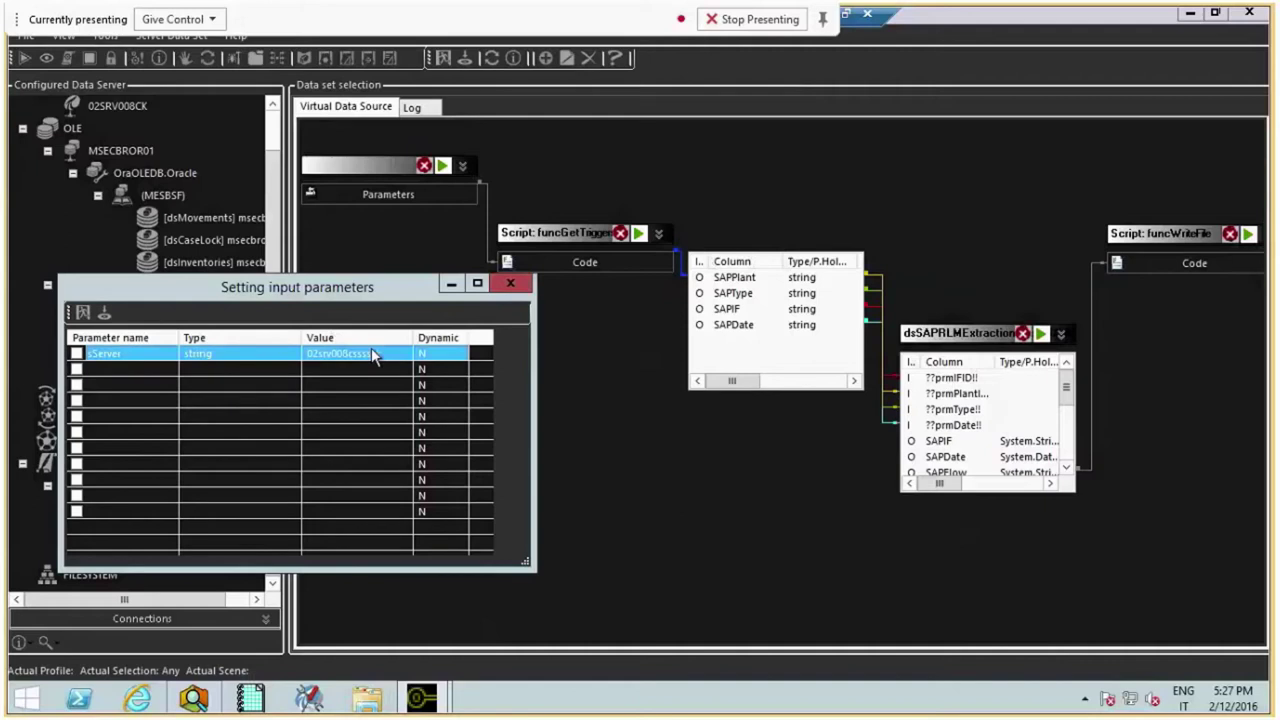
click(88, 318)
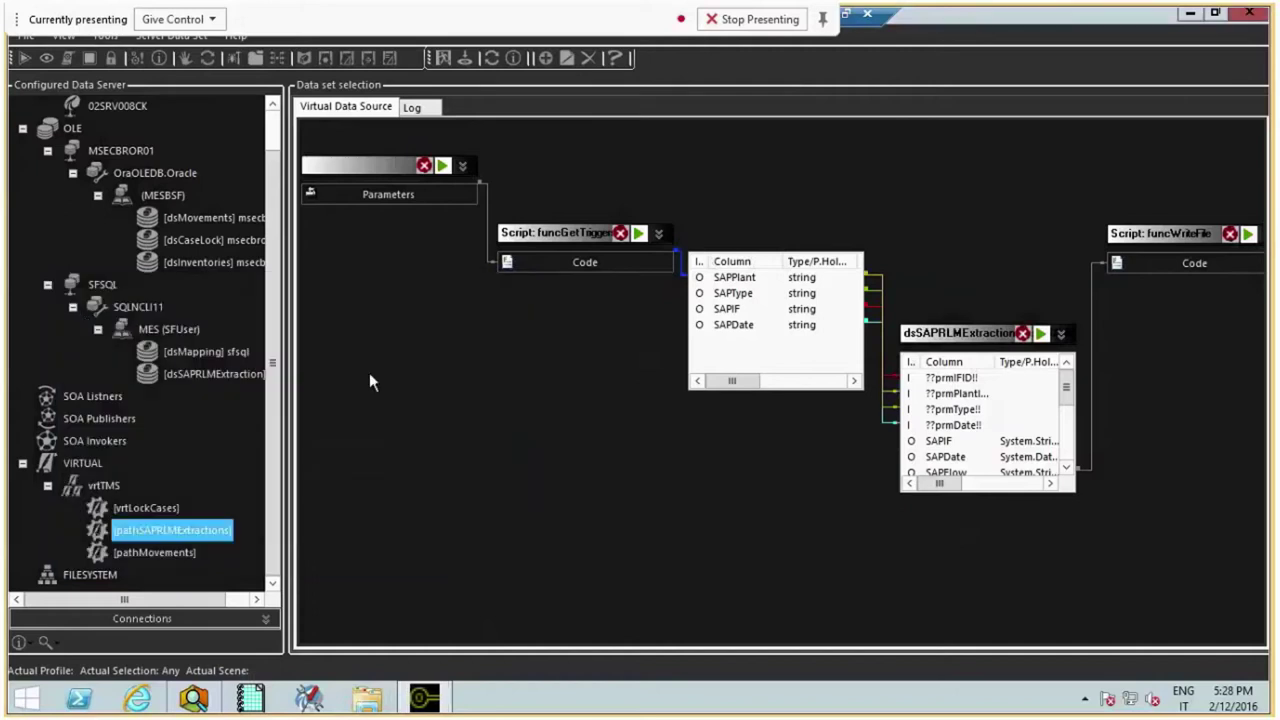
Preview the rows returned by the dsSAPRLMExtraction dataset block, look through them and close the preview
click(1040, 340)
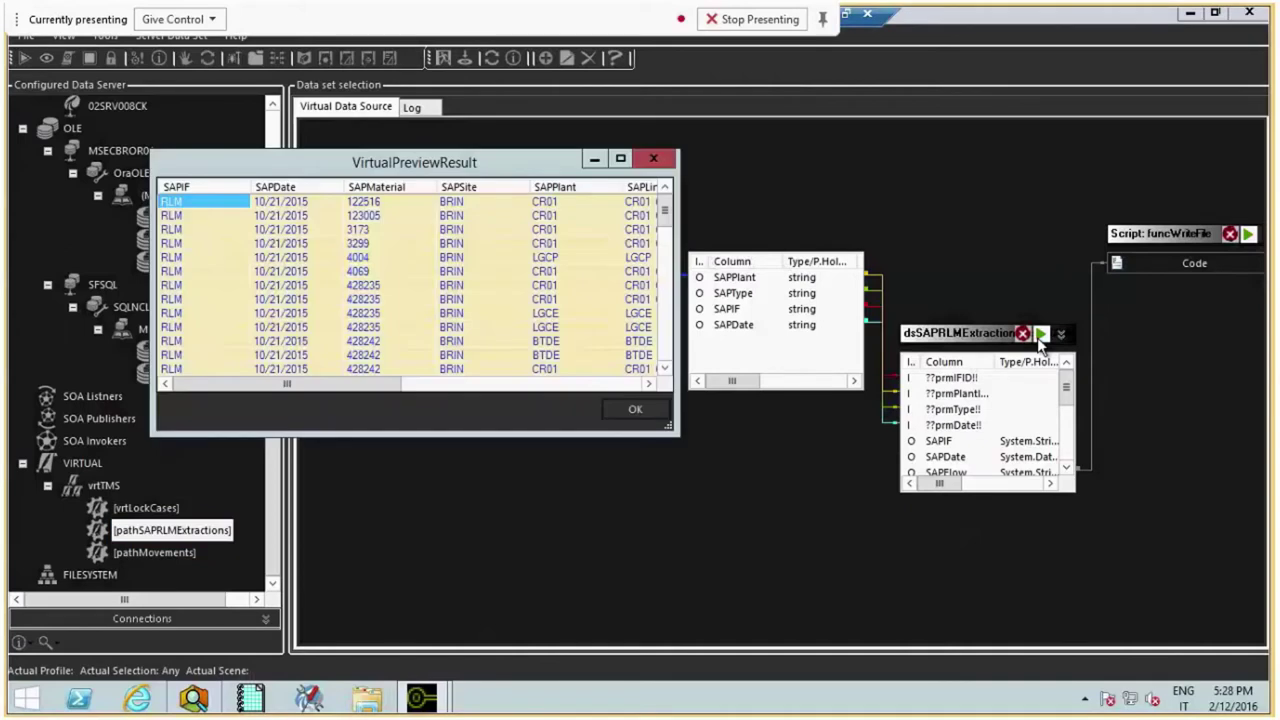
scroll(665, 232, down, 5)
scroll(665, 232, up, 5)
click(636, 408)
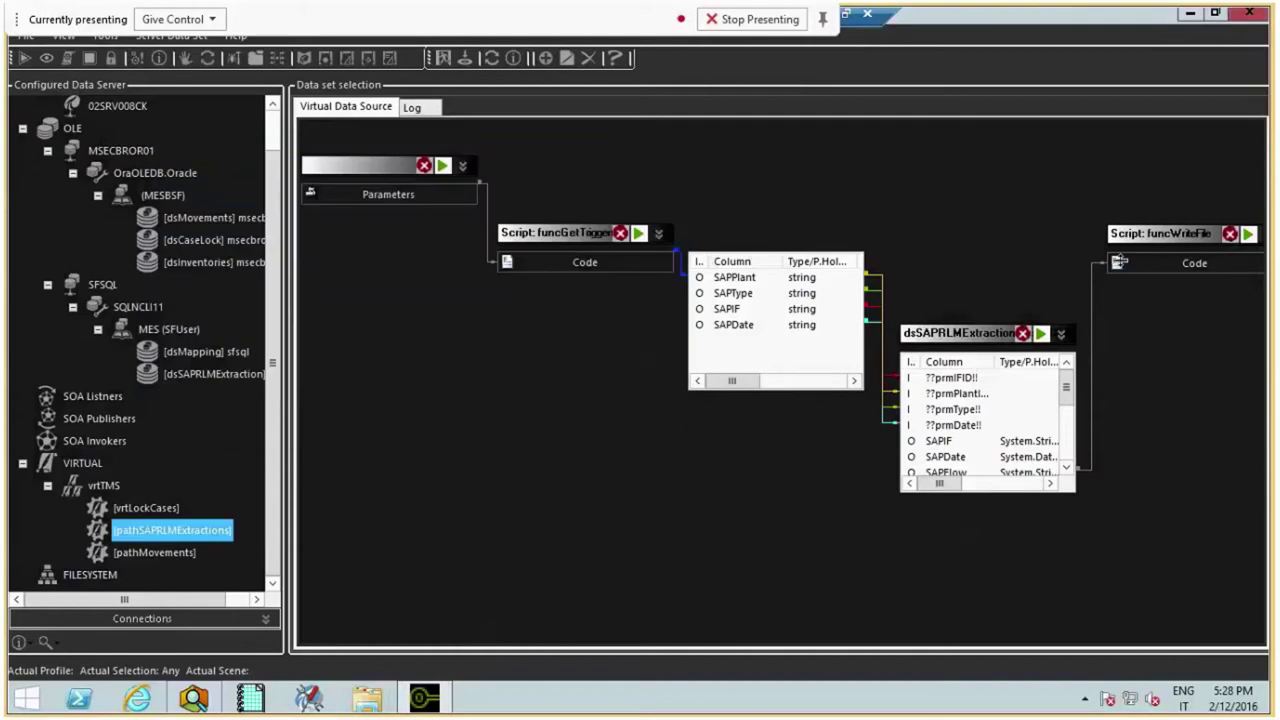
drag(1113, 262, 1119, 262)
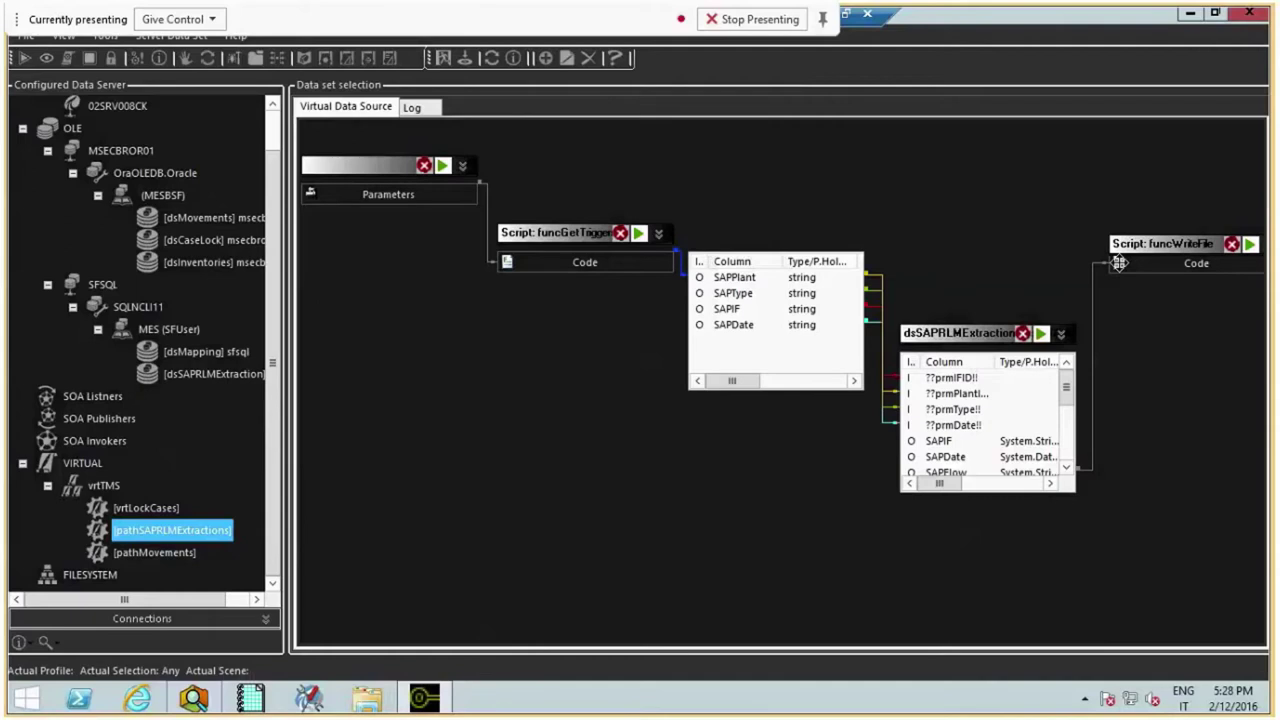
drag(1119, 263, 1120, 263)
double_click(1119, 263)
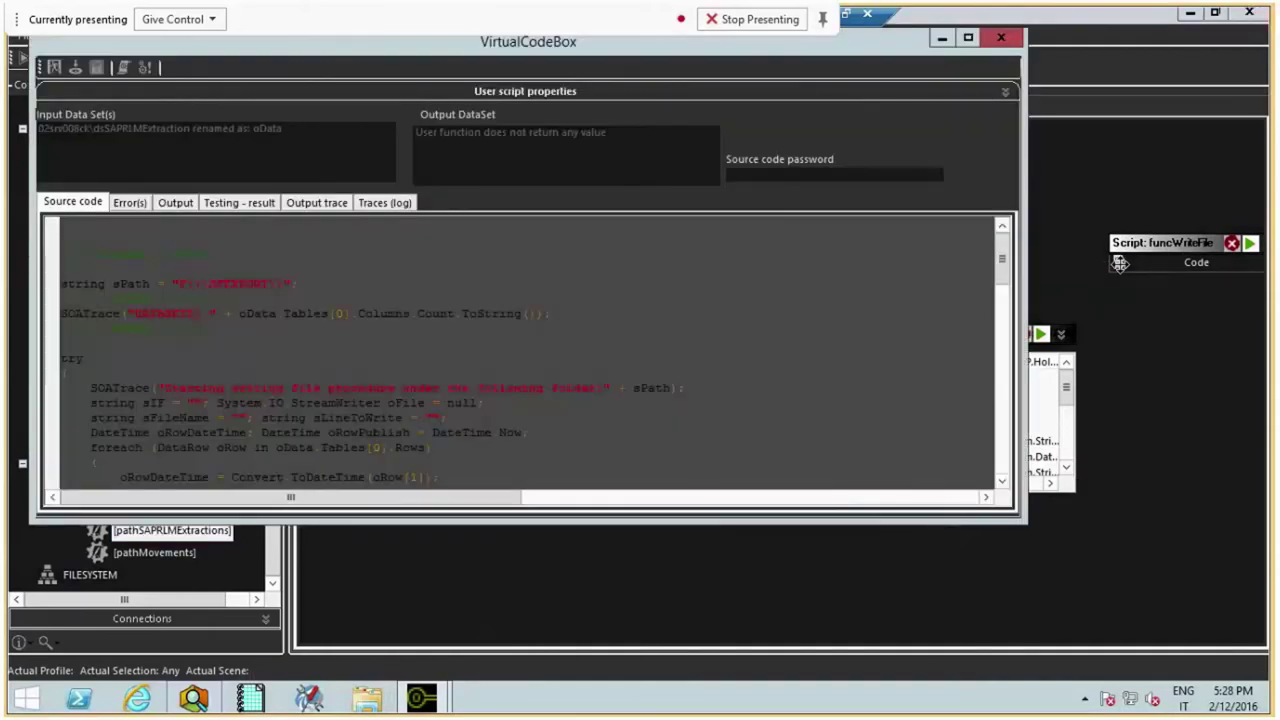
drag(410, 40, 459, 278)
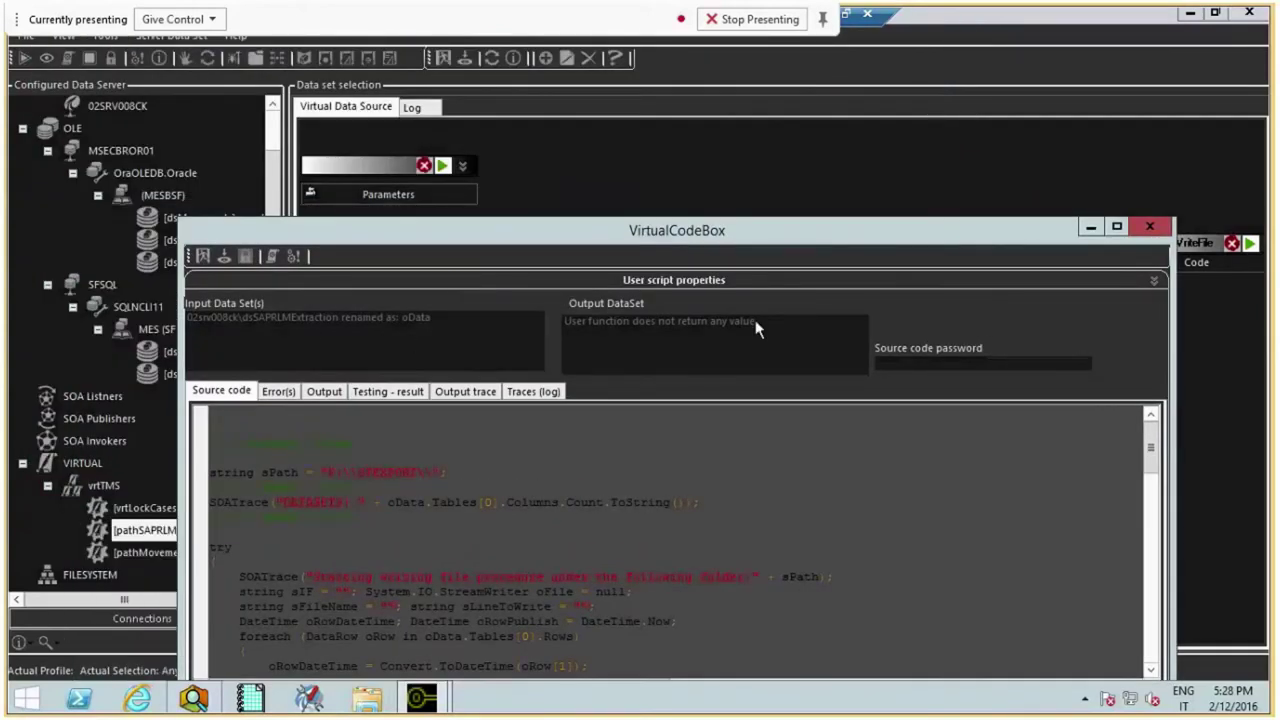
key(alt+F4)
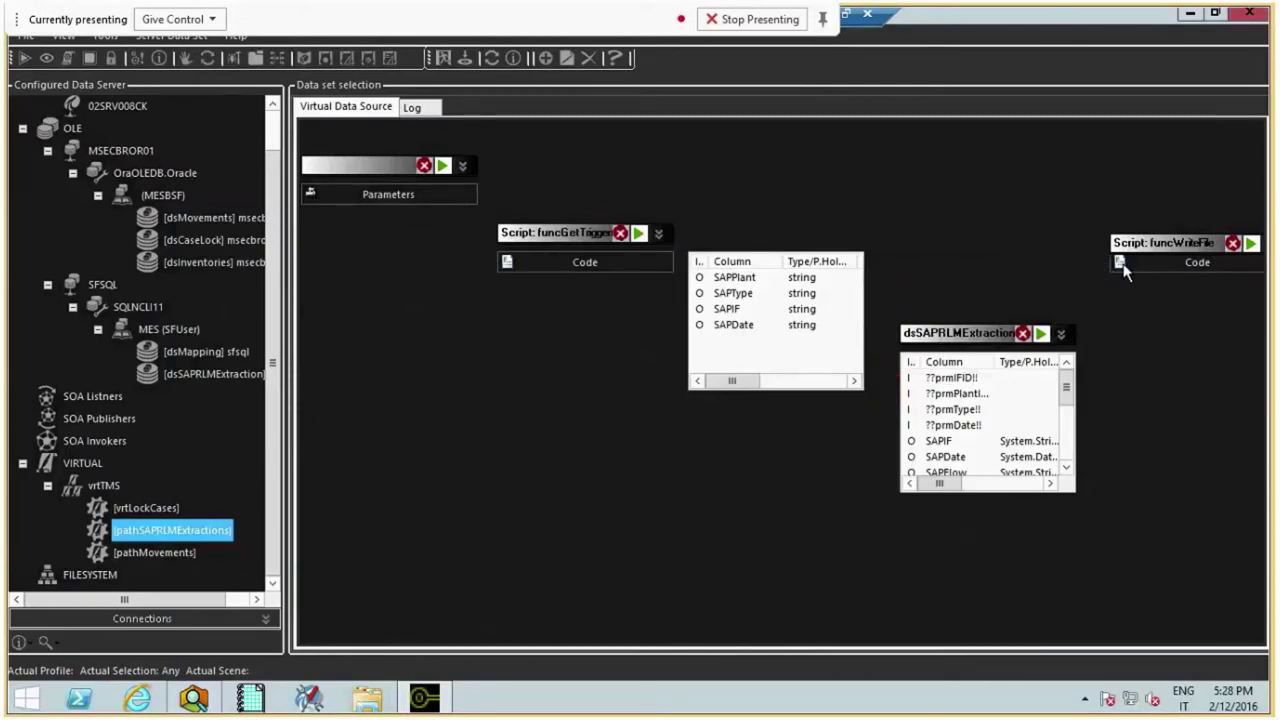
Inspect the funcWriteFile script's properties, widening the Input DataSet column to read the dataset-to-parameter mapping, and return to the source code
double_click(1121, 263)
click(1029, 116)
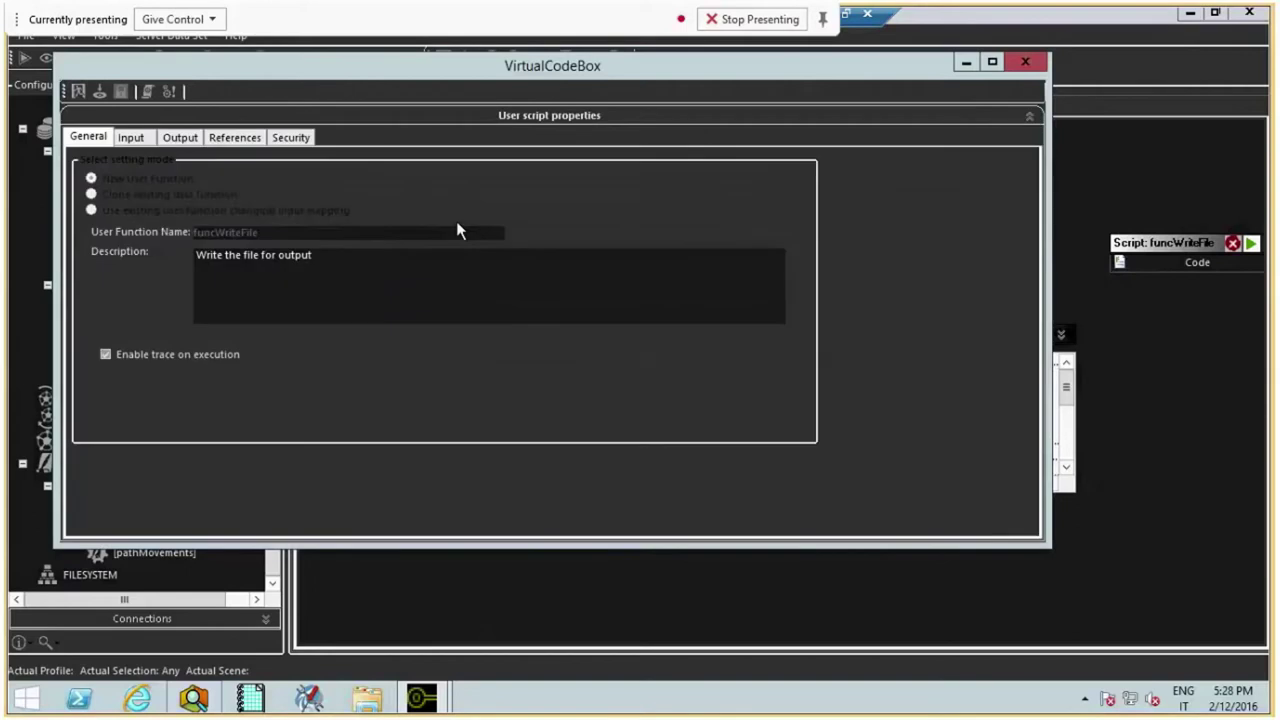
click(136, 139)
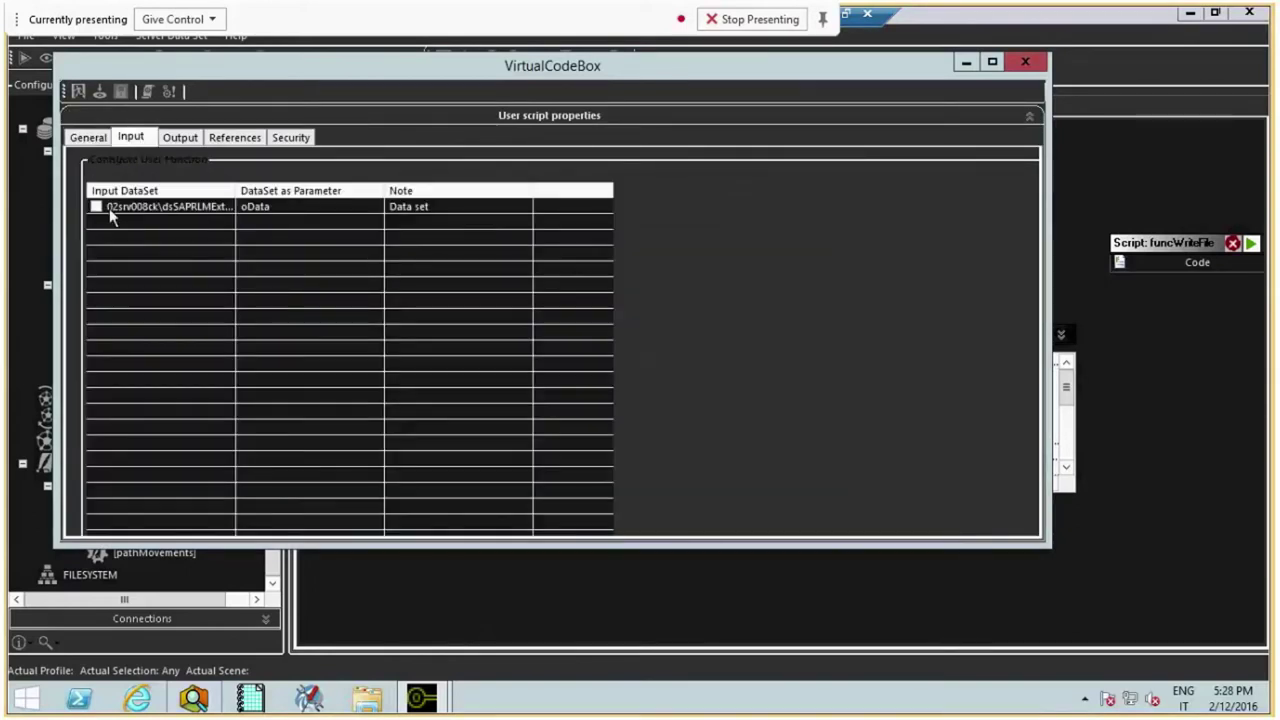
drag(236, 188, 364, 184)
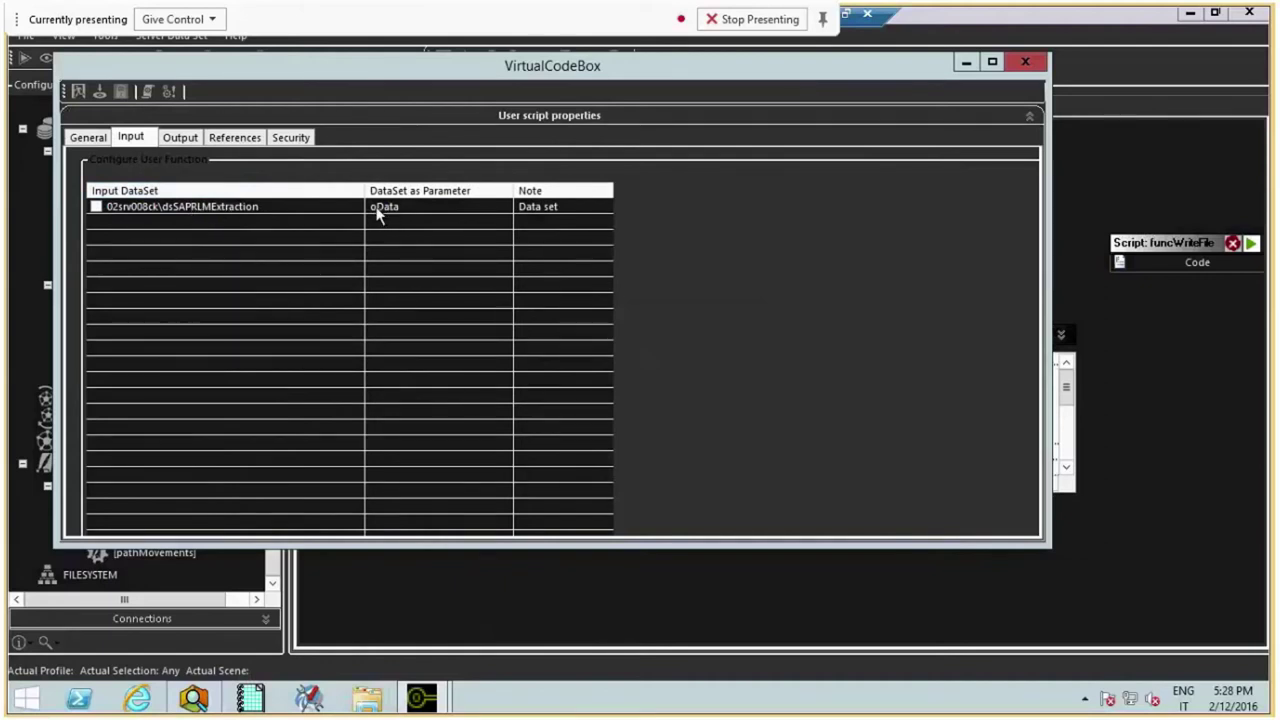
click(1029, 118)
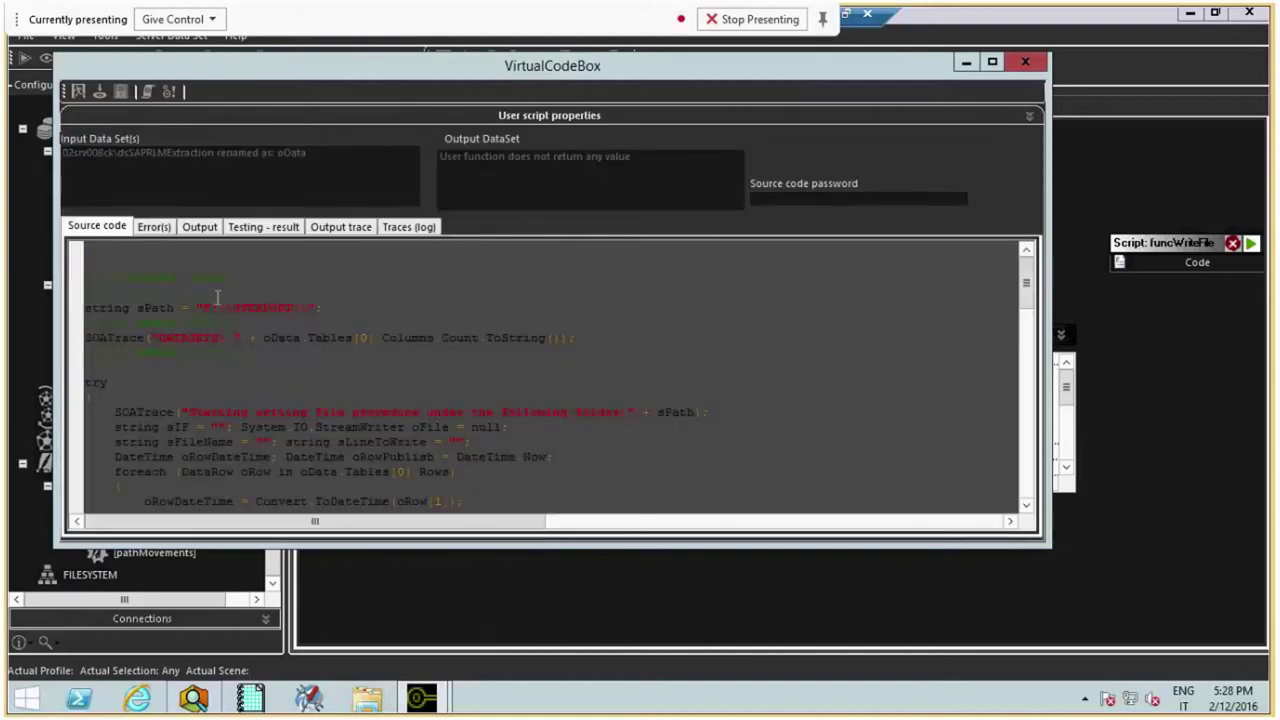
Examine how the funcWriteFile source code uses oData and builds each output line, and close the code window
drag(266, 338, 303, 338)
click(306, 359)
scroll(306, 359, down, 2)
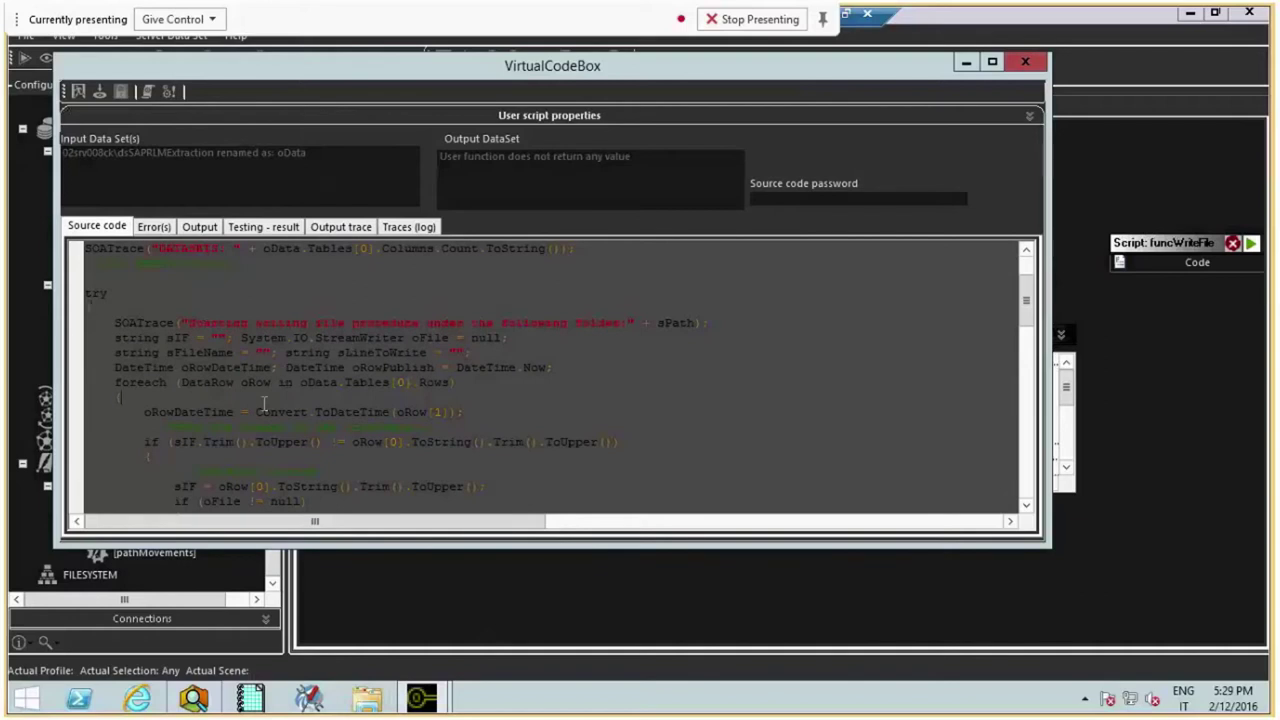
scroll(264, 403, down, 10)
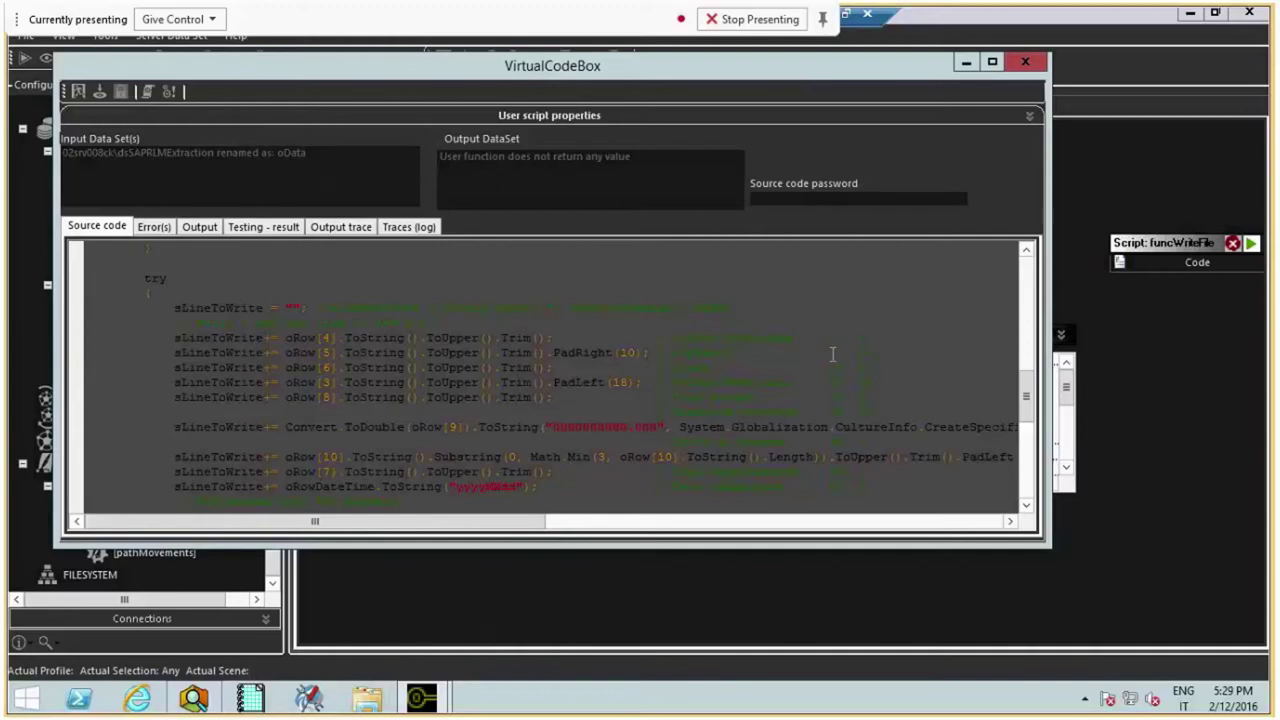
drag(689, 352, 737, 353)
click(80, 92)
Open pathSAPRLMExtractions in the virtual source configuration window, run a full preview of the sequence and close the preview
right_click(214, 535)
click(247, 460)
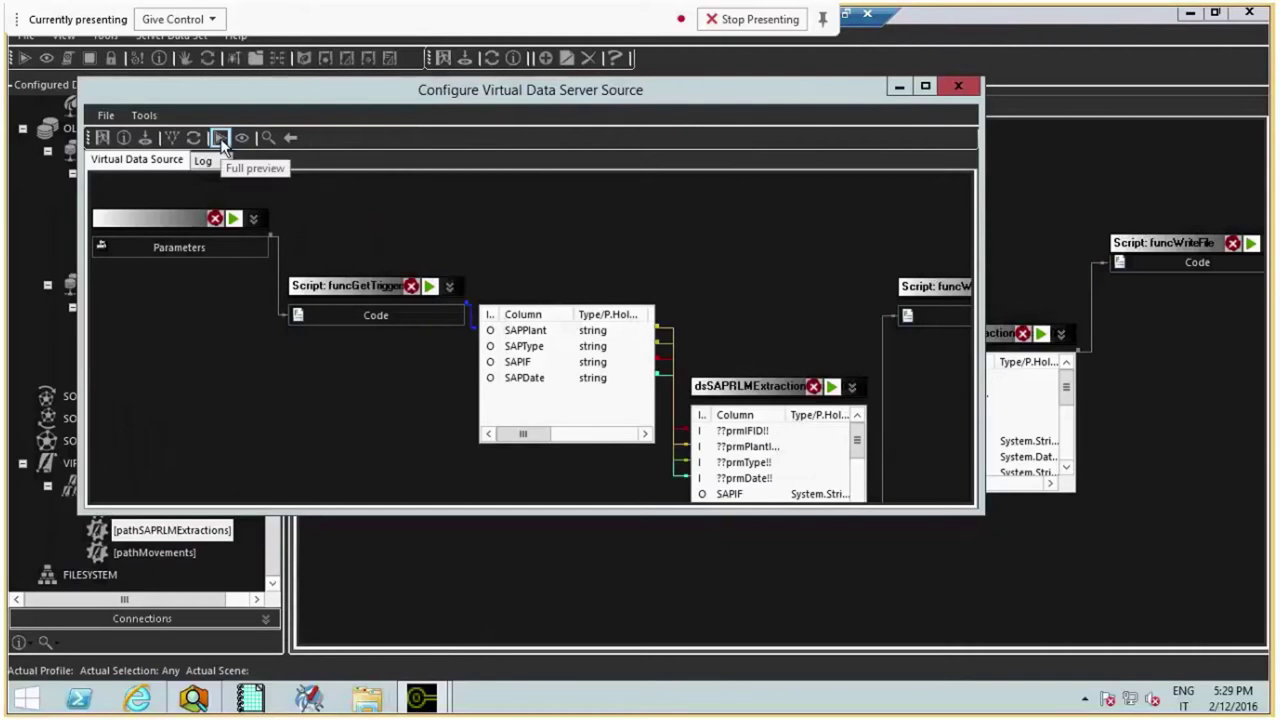
click(220, 138)
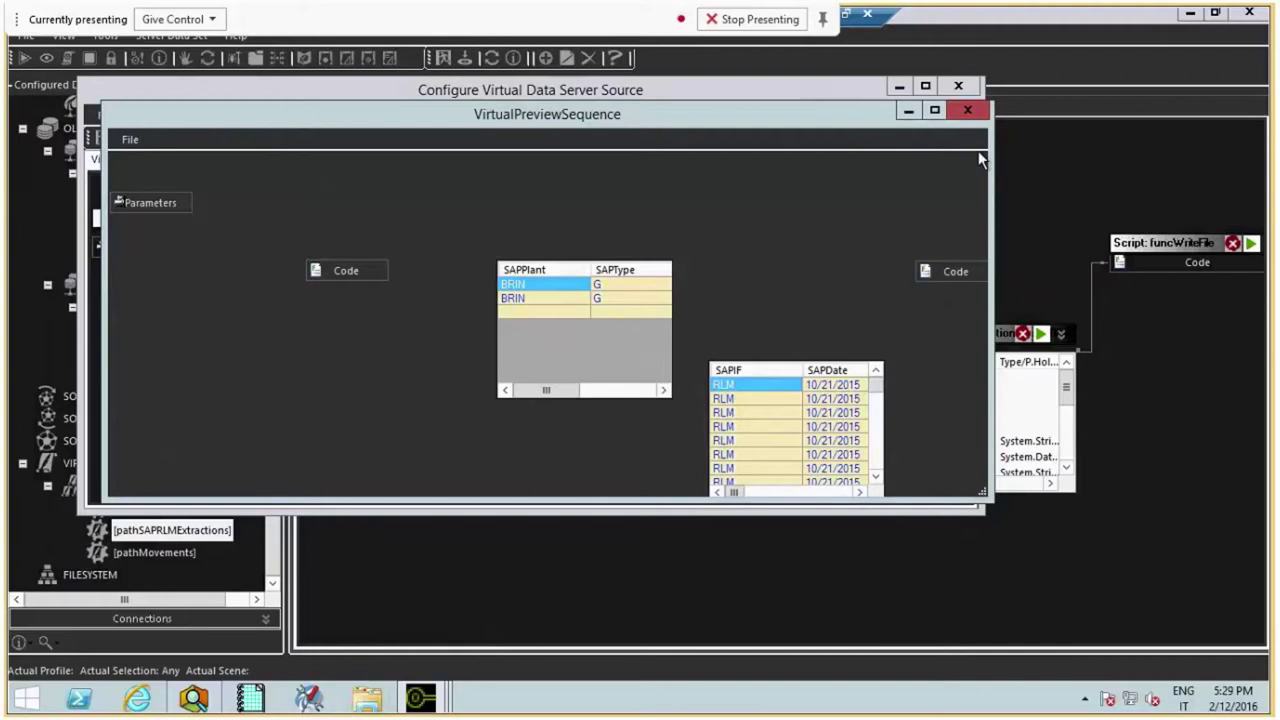
click(968, 110)
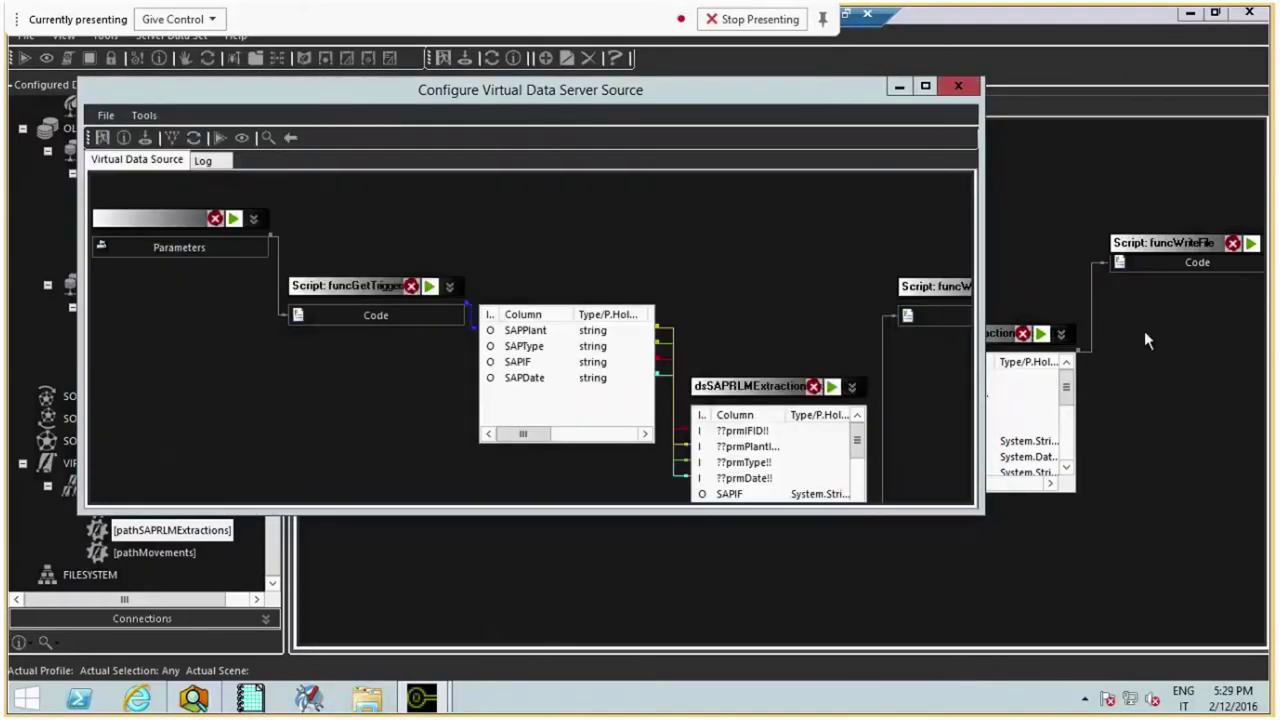
Open the funcWriteFile source code from the configuration window and check the export folder assigned to sPath
double_click(906, 315)
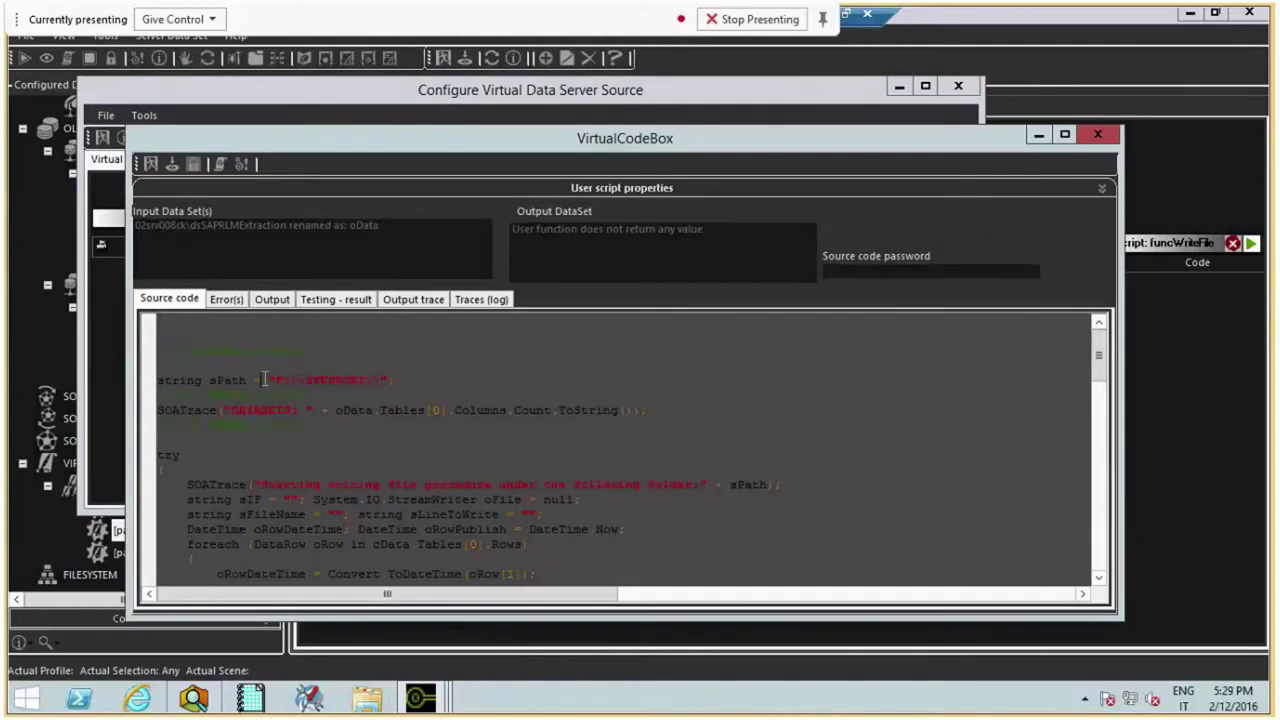
double_click(317, 380)
click(378, 390)
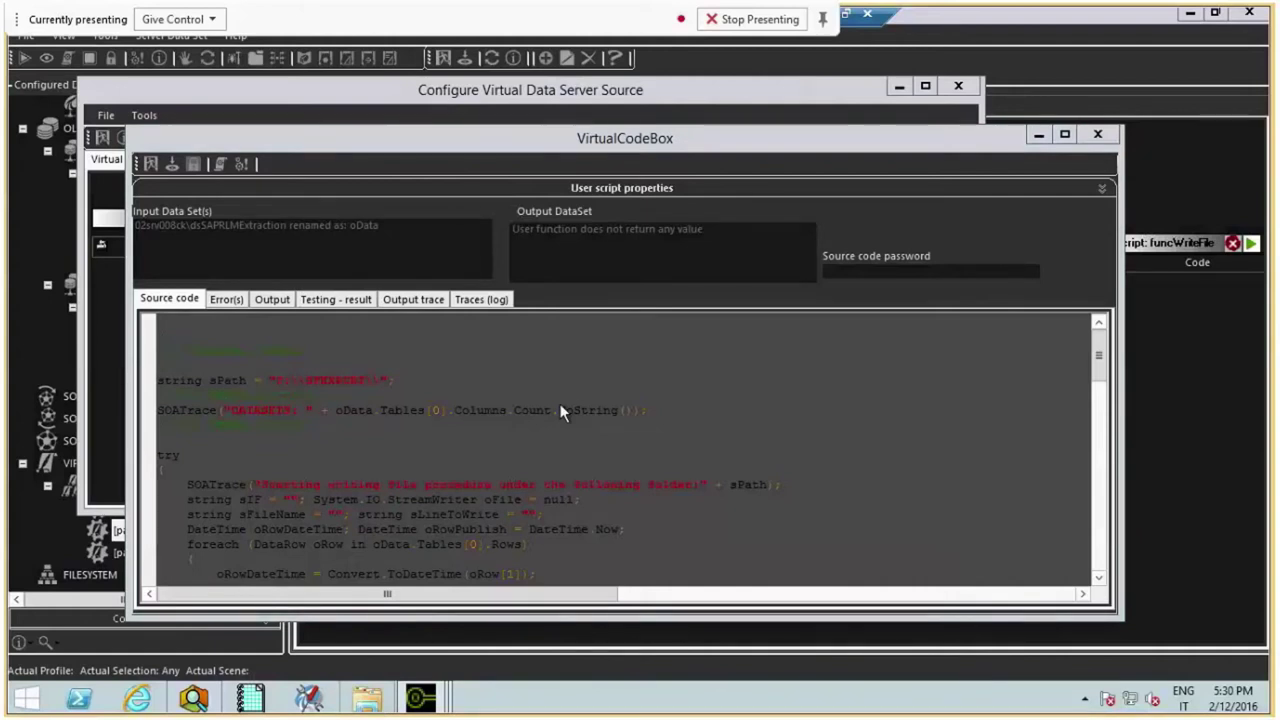
Browse to the SFEXPORT folder on the Data (F:) drive in File Explorer and sort its files by date modified, newest first
click(367, 698)
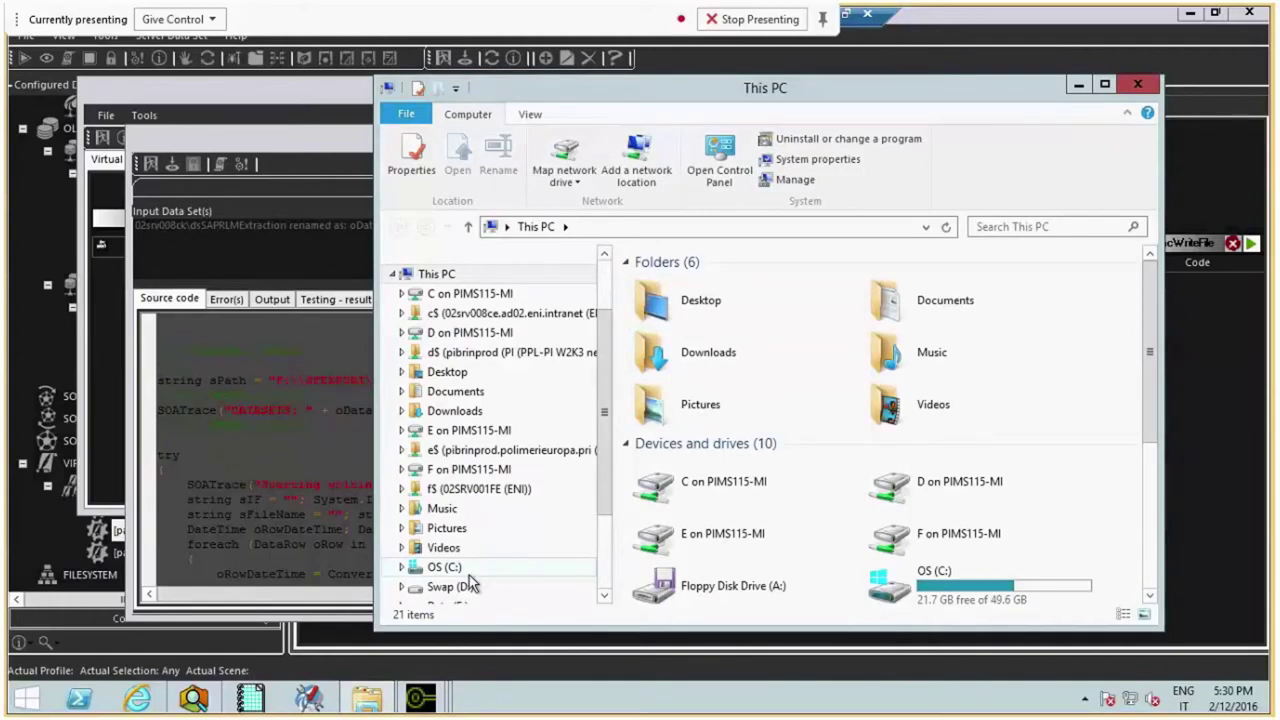
scroll(472, 585, down, 2)
click(449, 508)
double_click(686, 363)
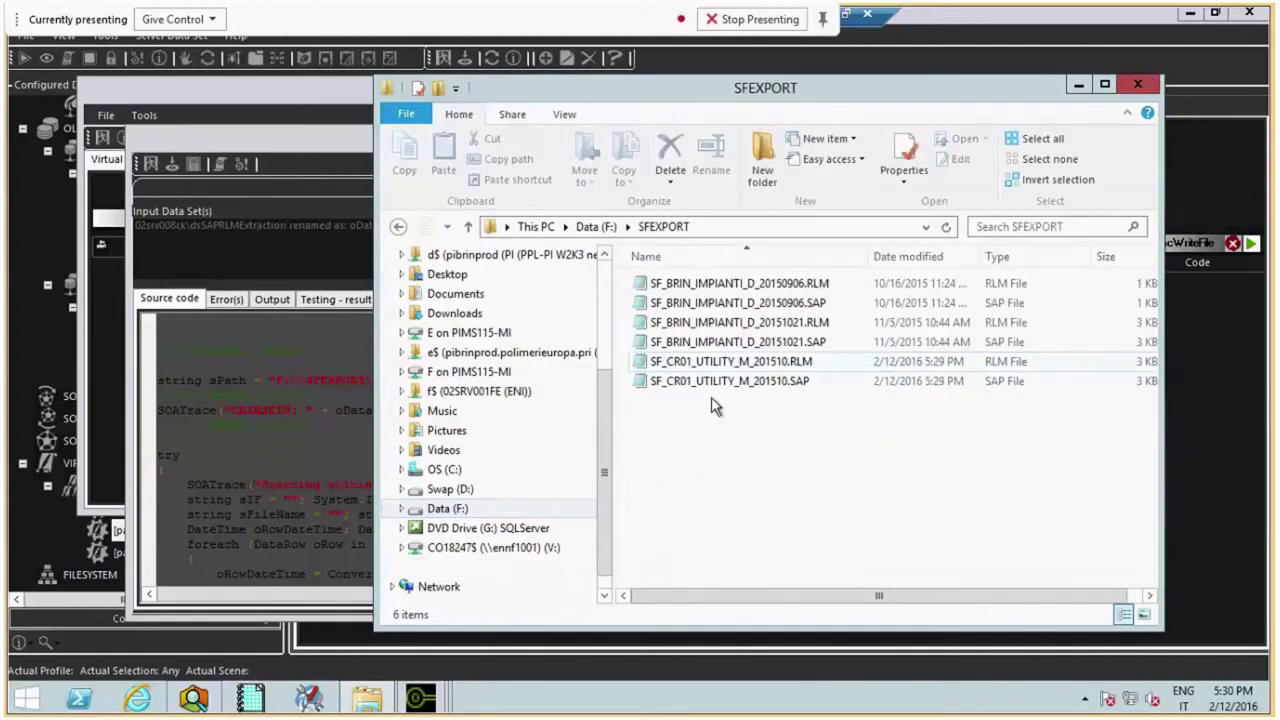
click(932, 260)
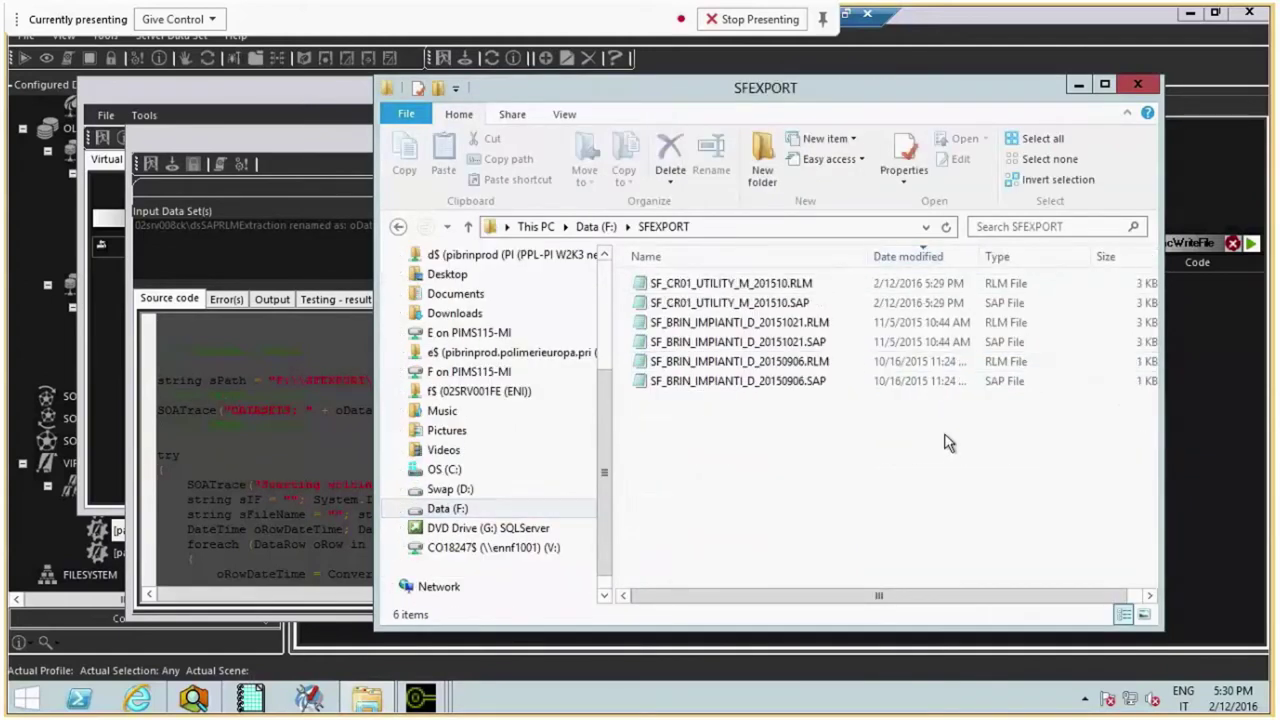
Open SF_CR01_UTILITY_M_201510.RLM from the SFEXPORT folder in Notepad, examine its exported lines and close it
click(737, 284)
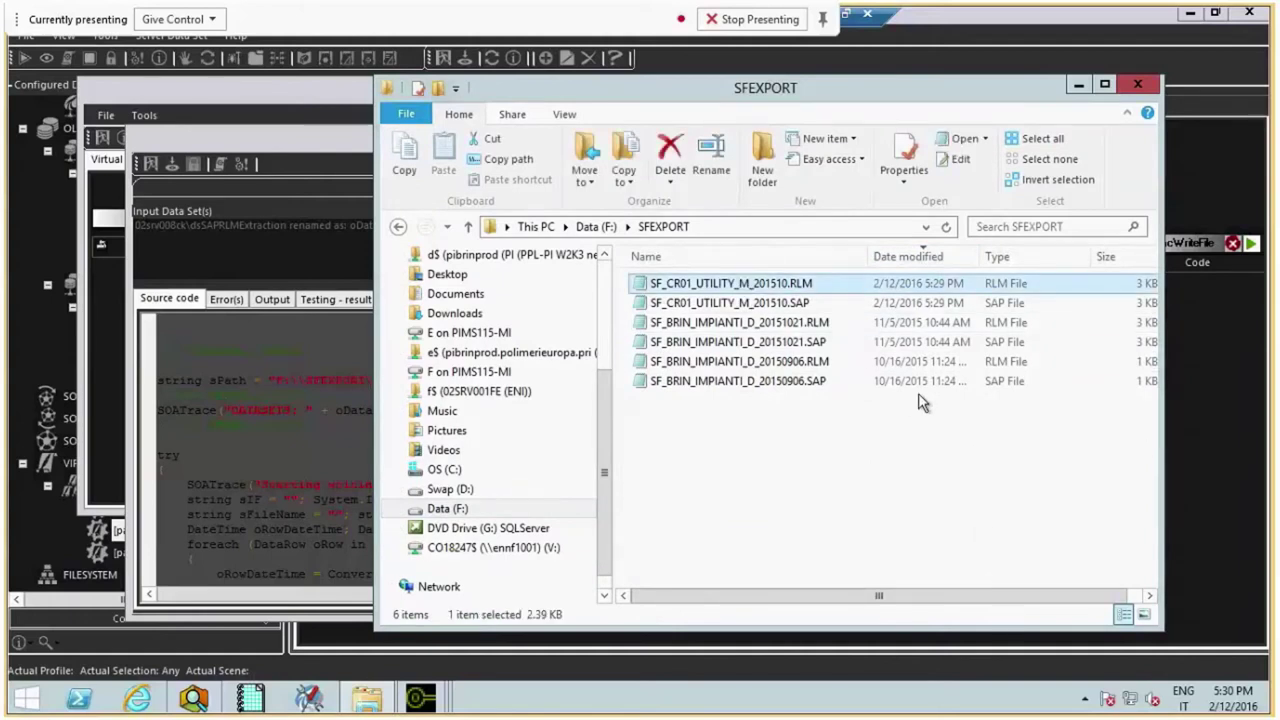
key(Return)
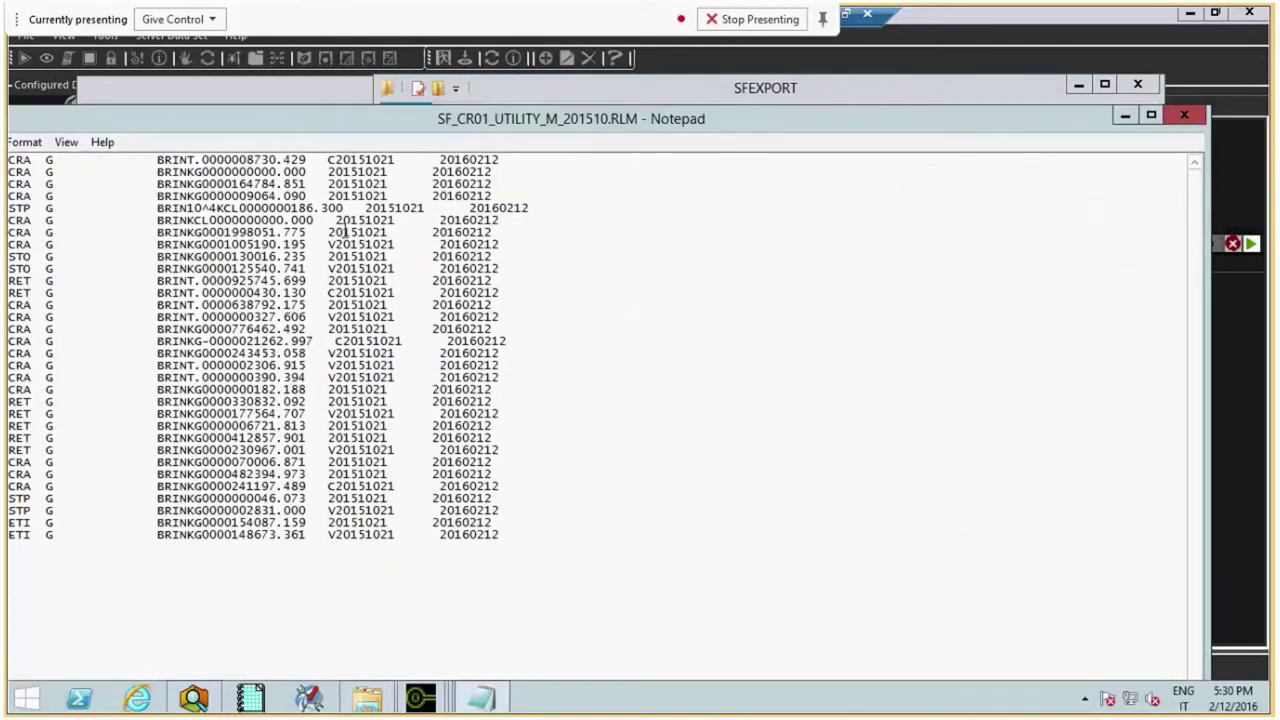
drag(382, 117, 652, 112)
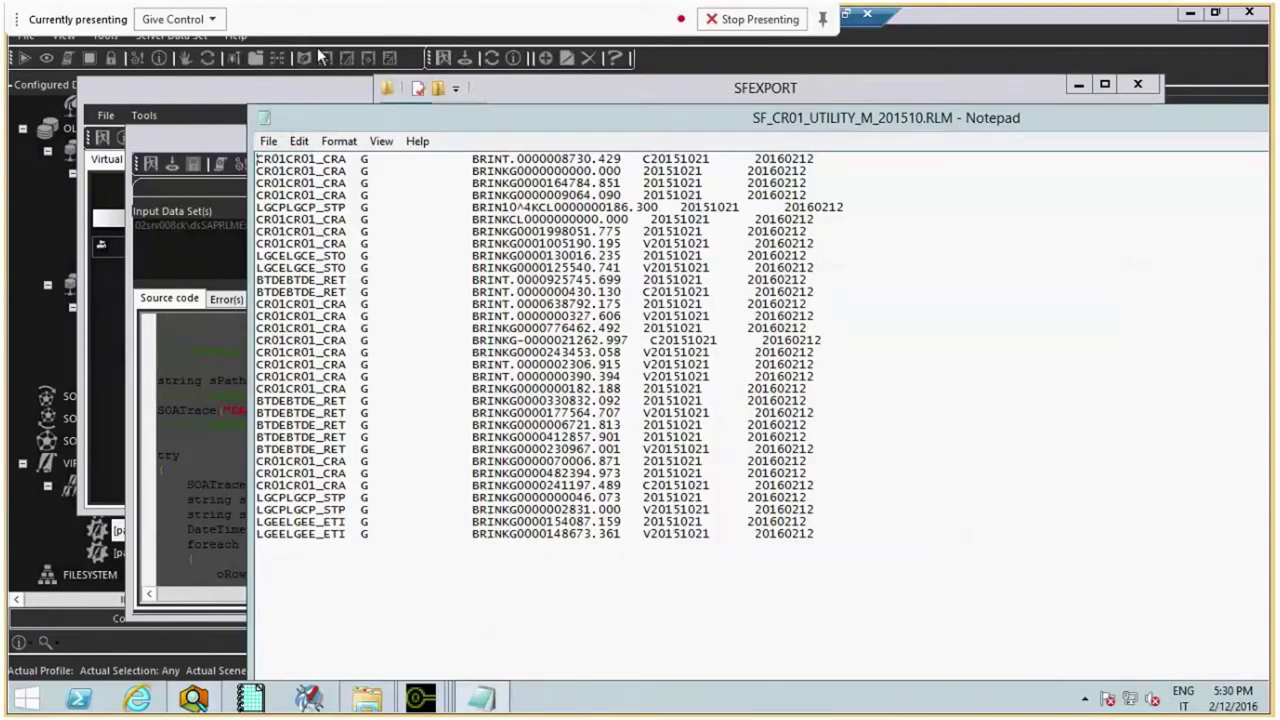
click(264, 117)
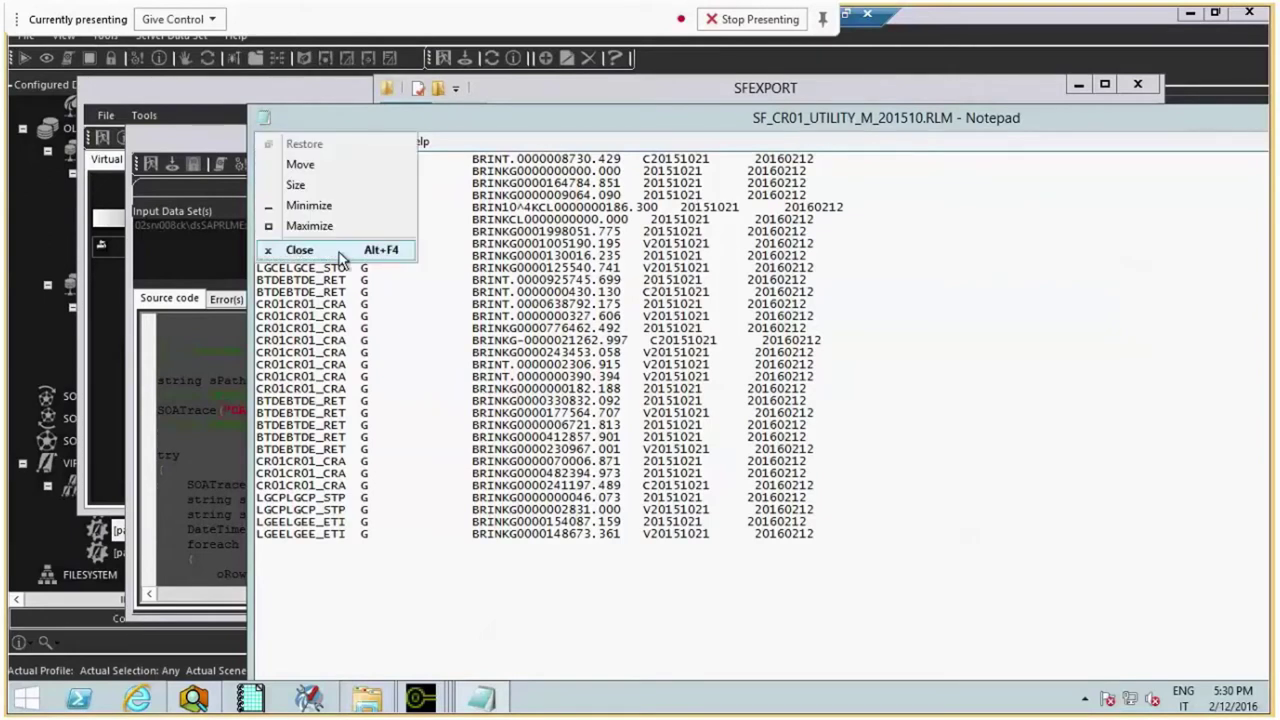
click(300, 250)
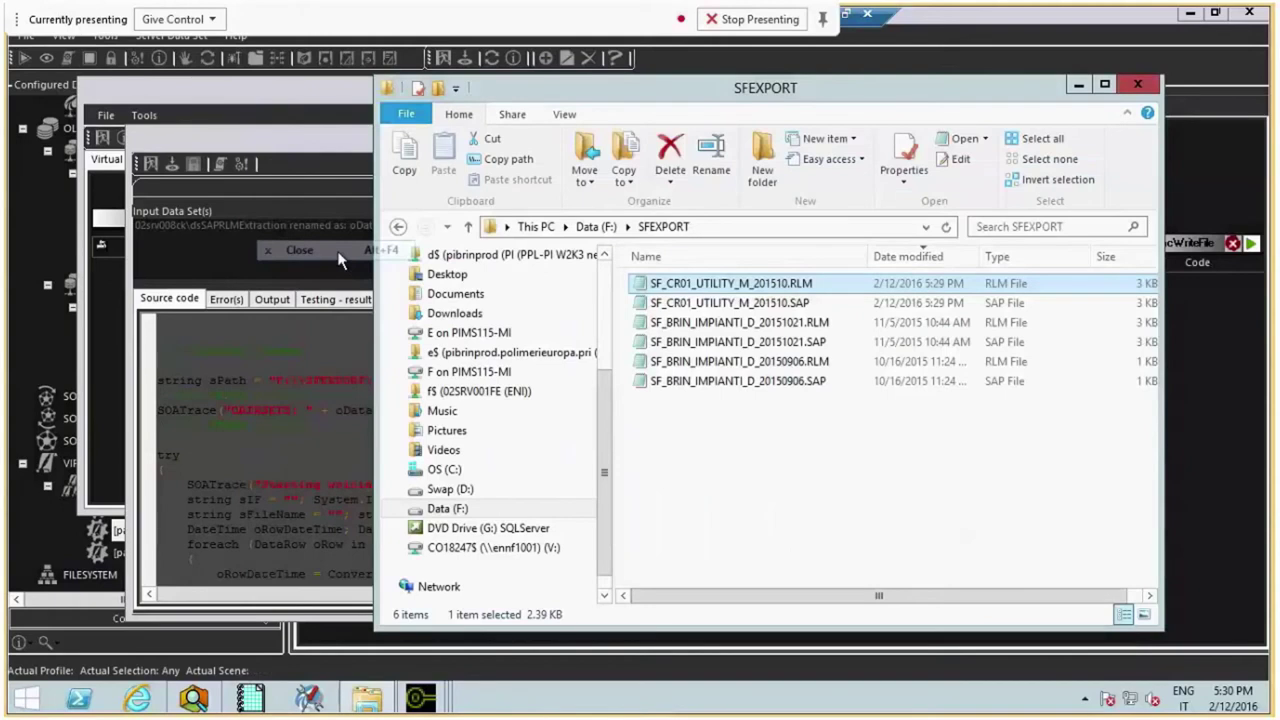
Return to the funcWriteFile code window and close it together with the virtual source configuration window
click(330, 140)
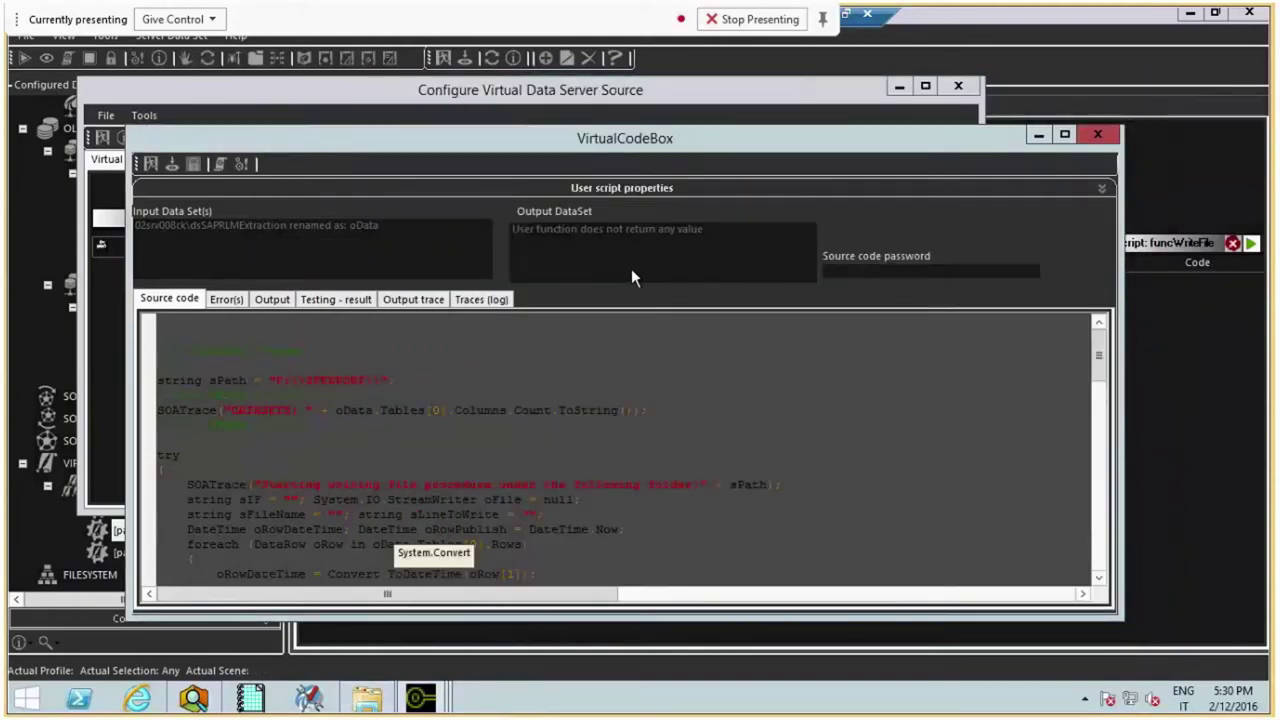
click(1092, 130)
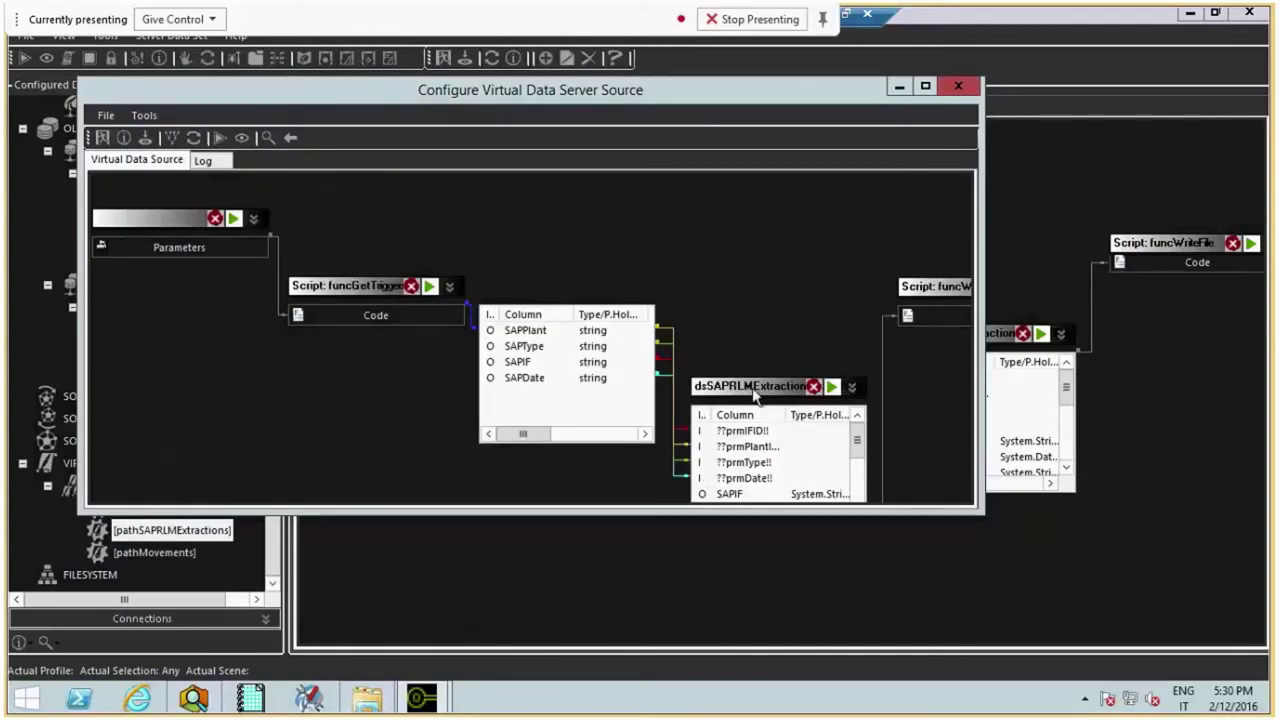
click(974, 92)
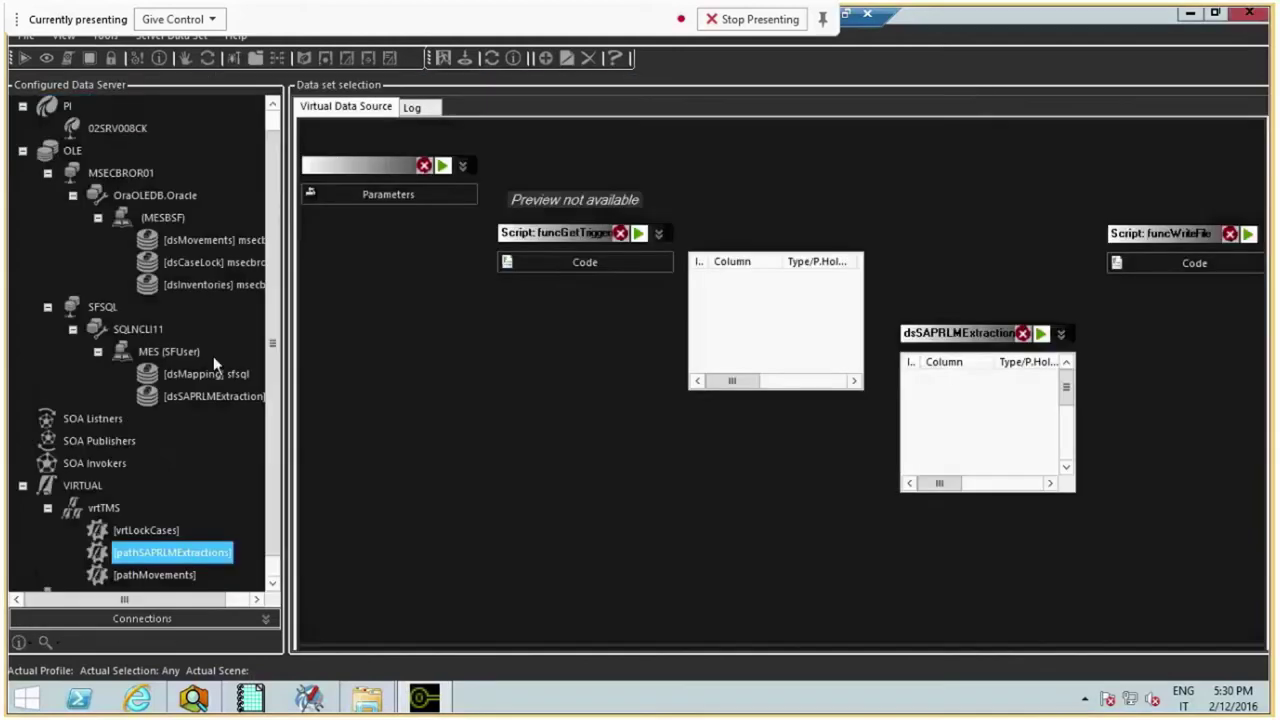
Open dsSAPRLMExtraction for editing, examine the RIF_SAPRLMExport query and its placeholder parameters, and close the configuration
click(200, 396)
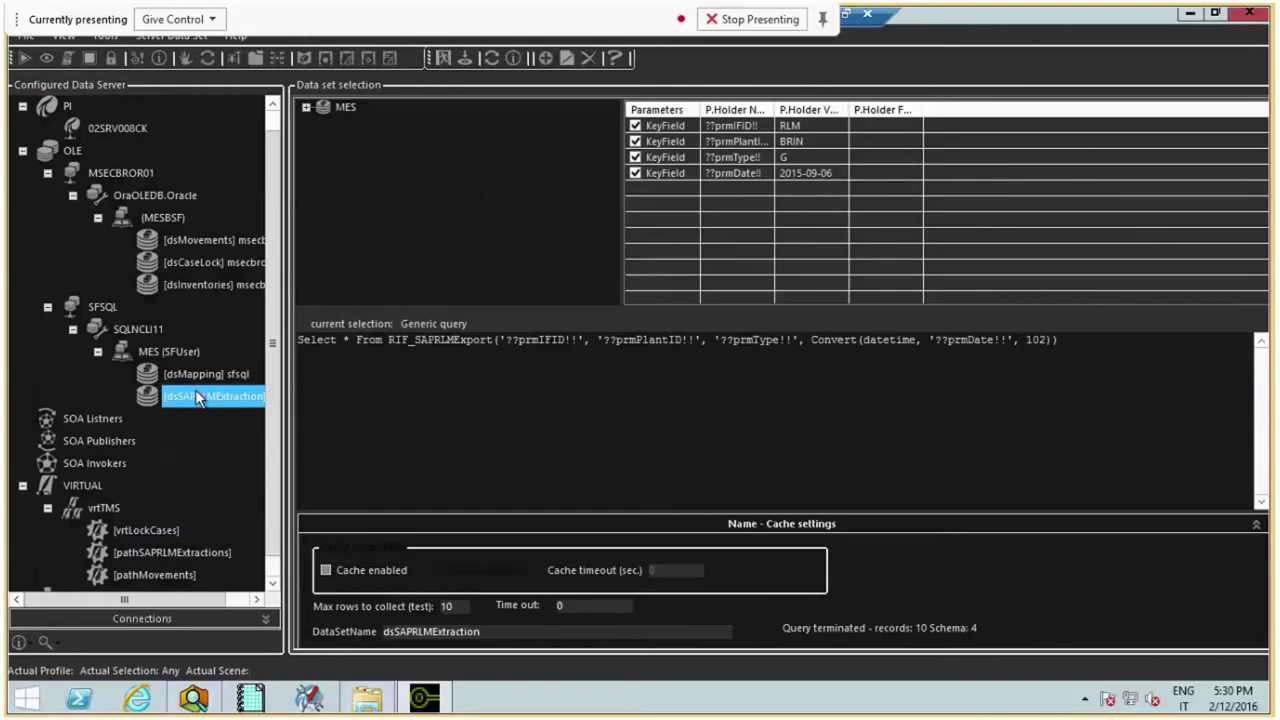
right_click(196, 394)
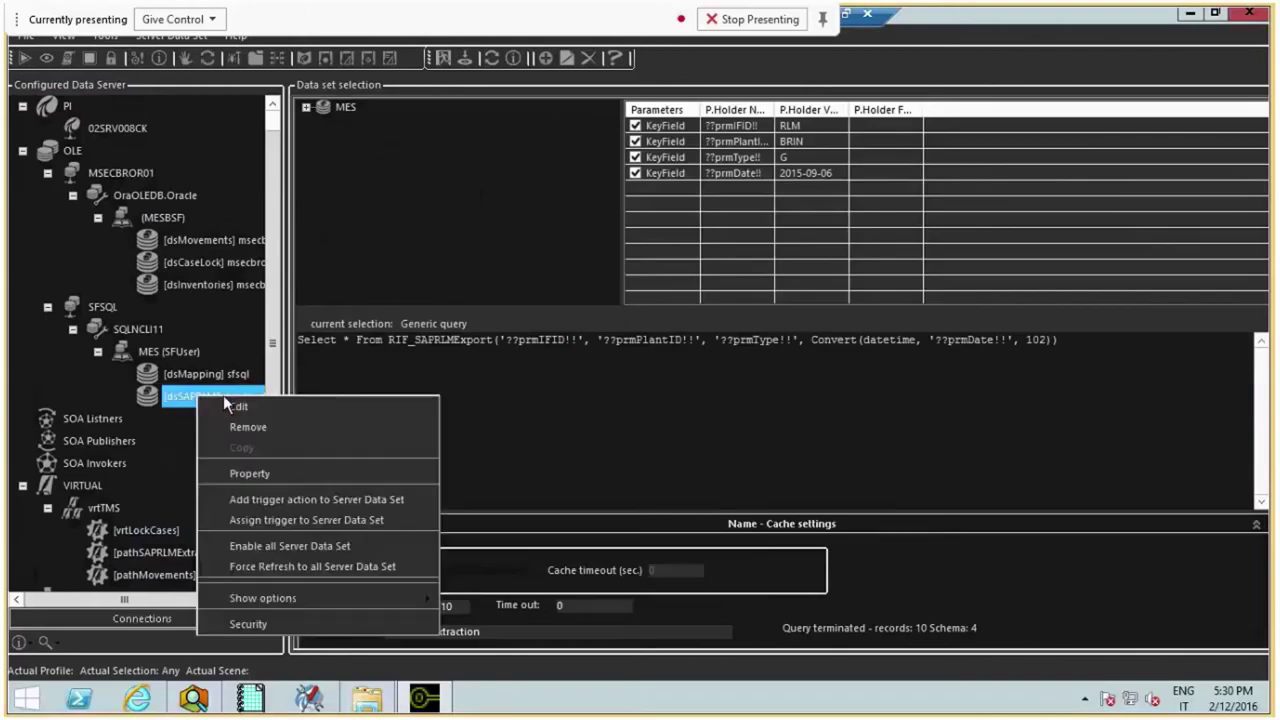
click(239, 404)
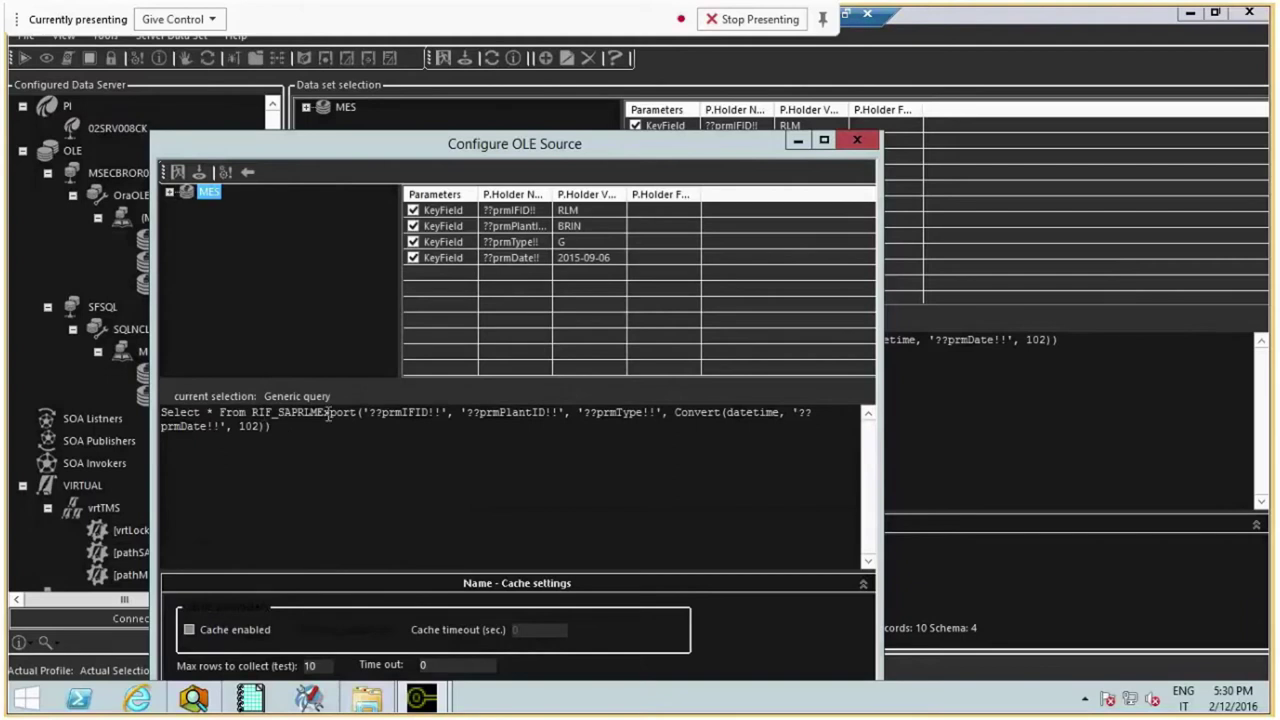
drag(395, 414, 588, 449)
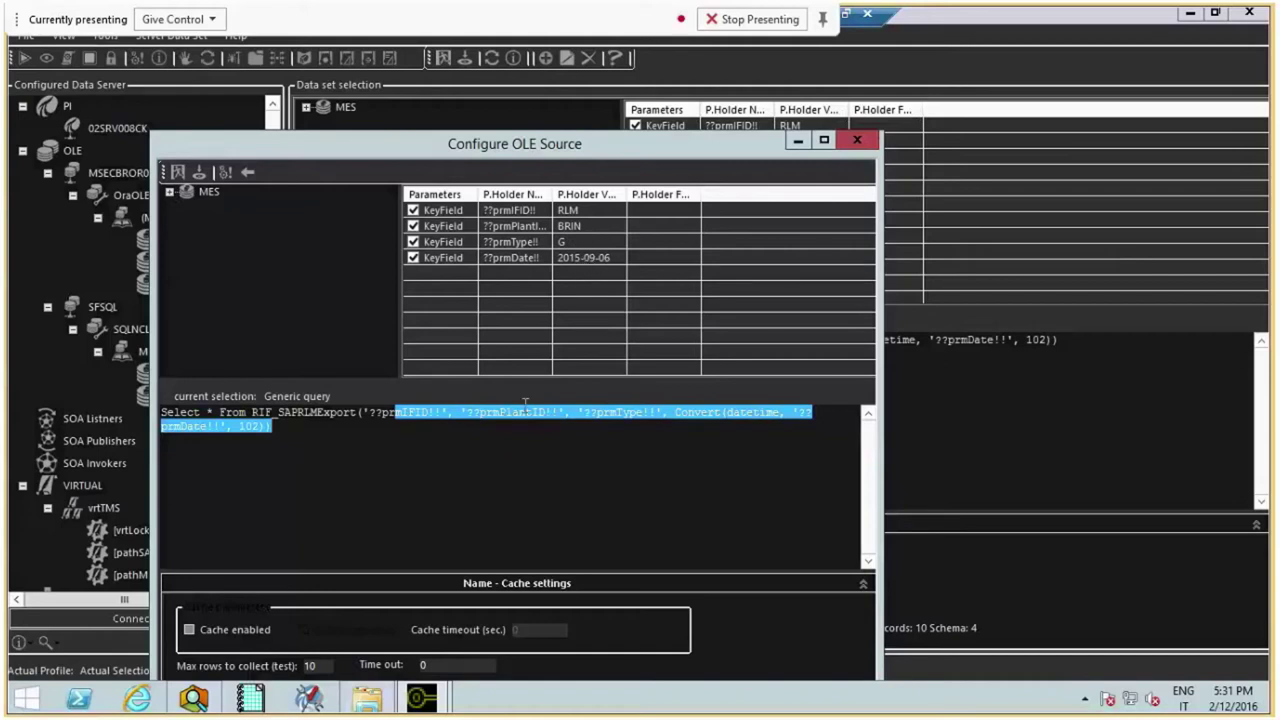
click(444, 445)
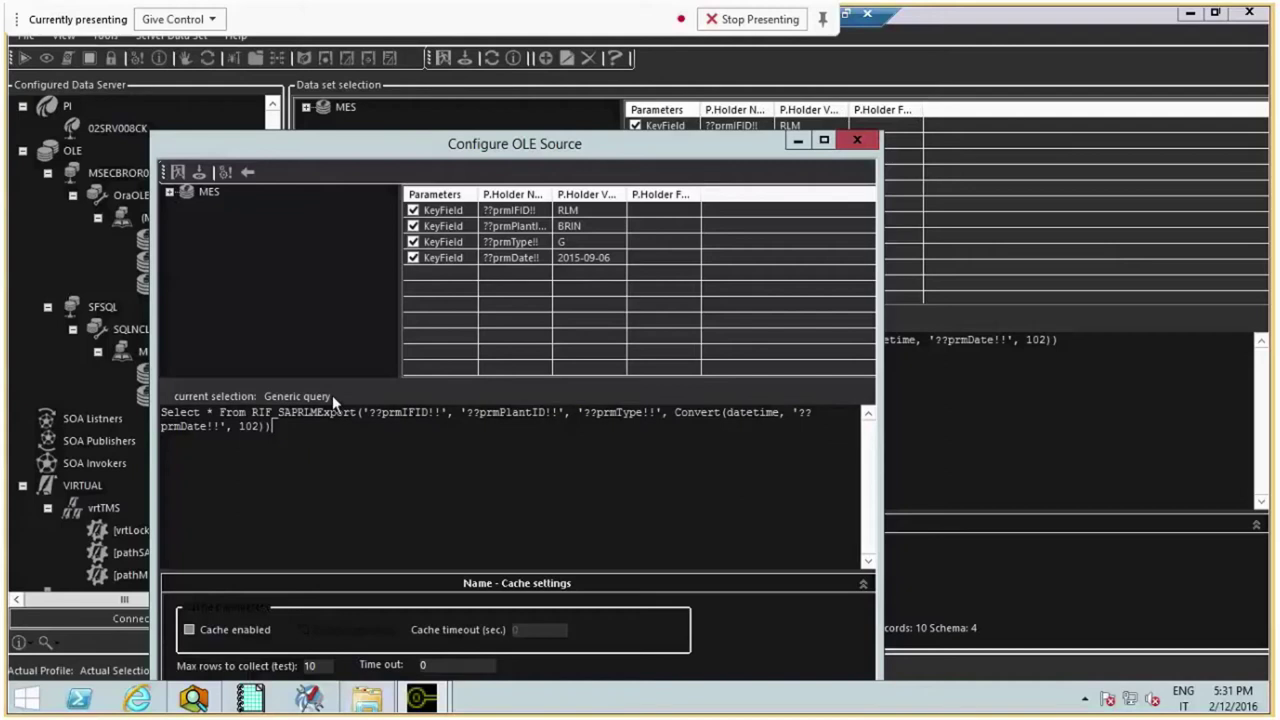
click(177, 175)
Minimize the SFEXPORT folder window and switch from the slide show to the Remote Desktop session
key(alt+Tab)
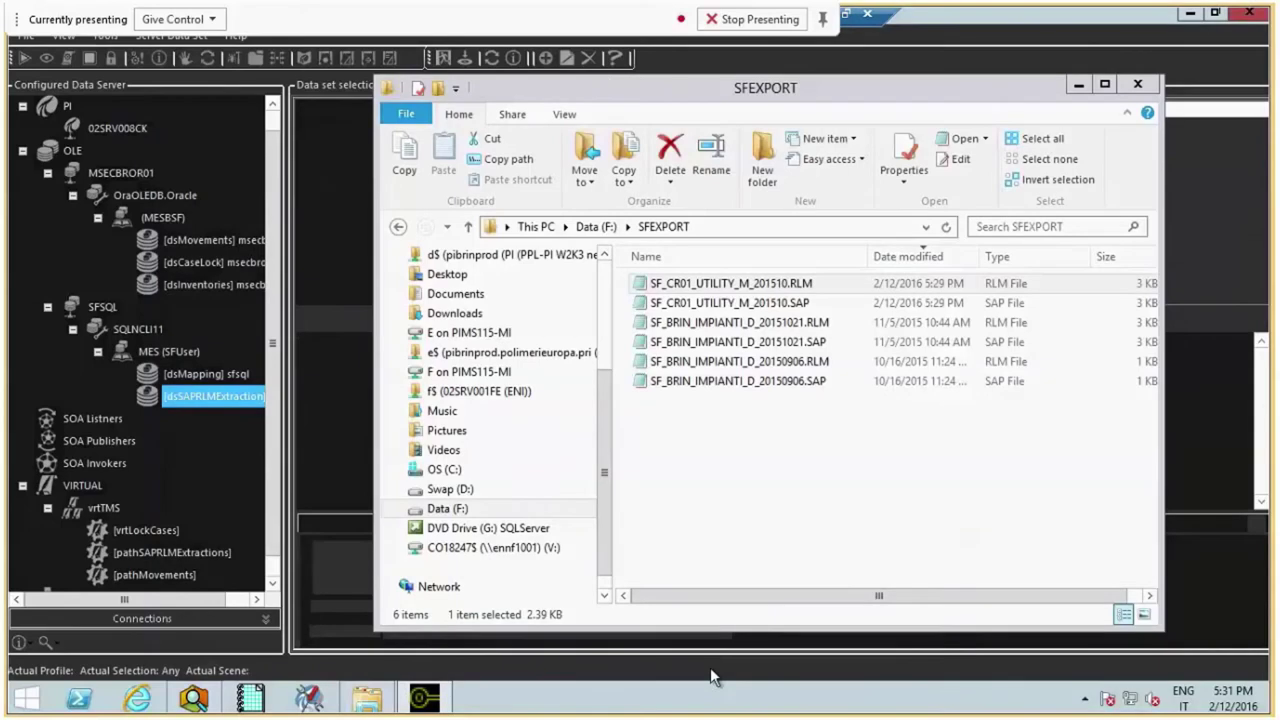
click(1080, 84)
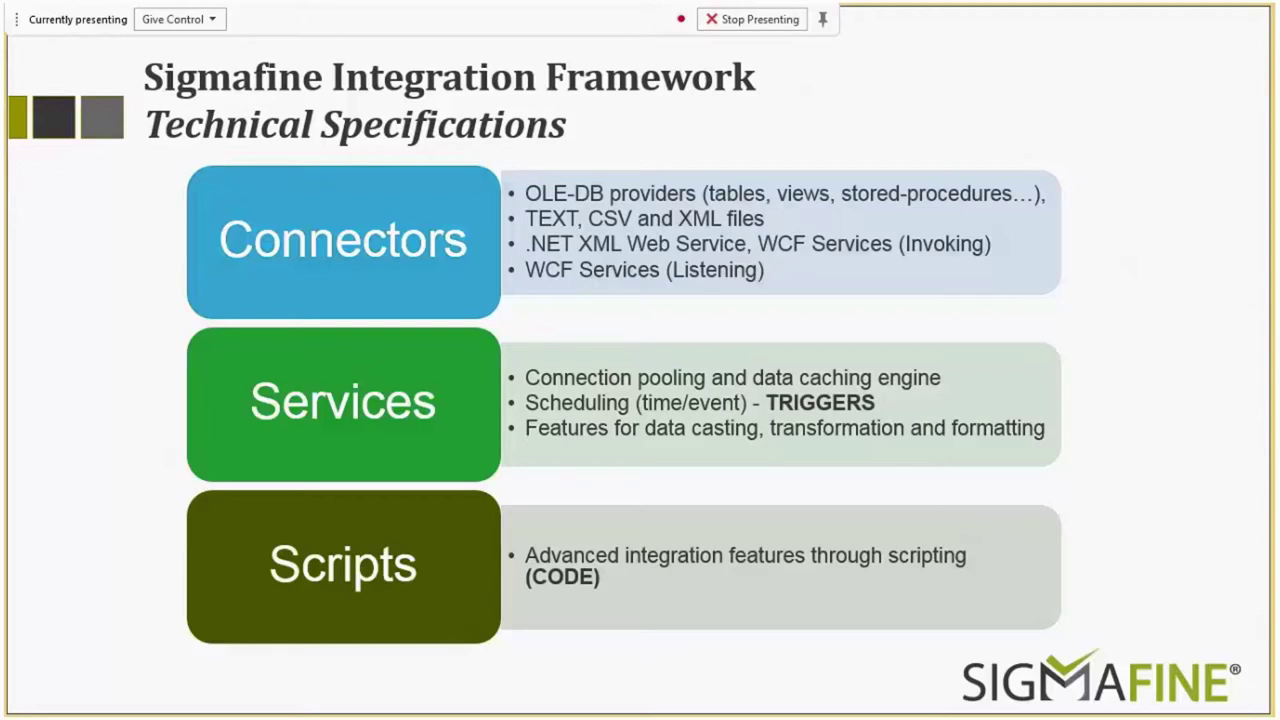
key(alt+Tab)
key(alt+Tab)
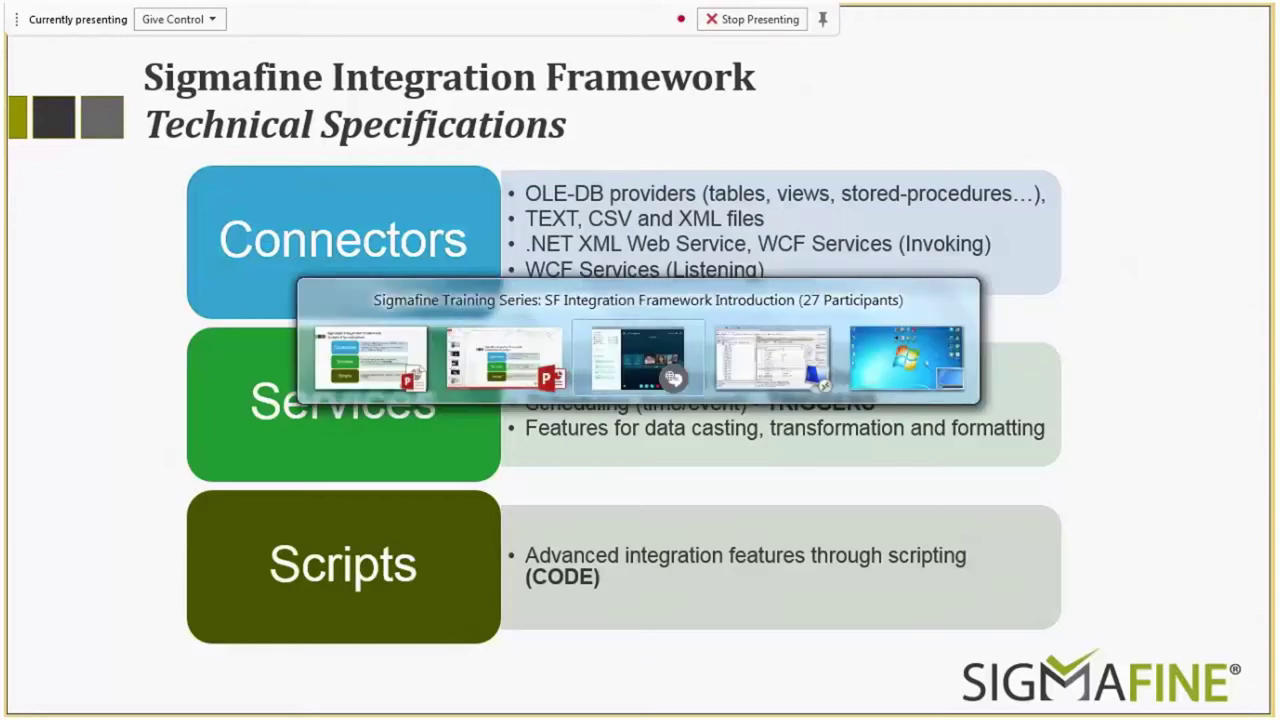
key(alt+Tab)
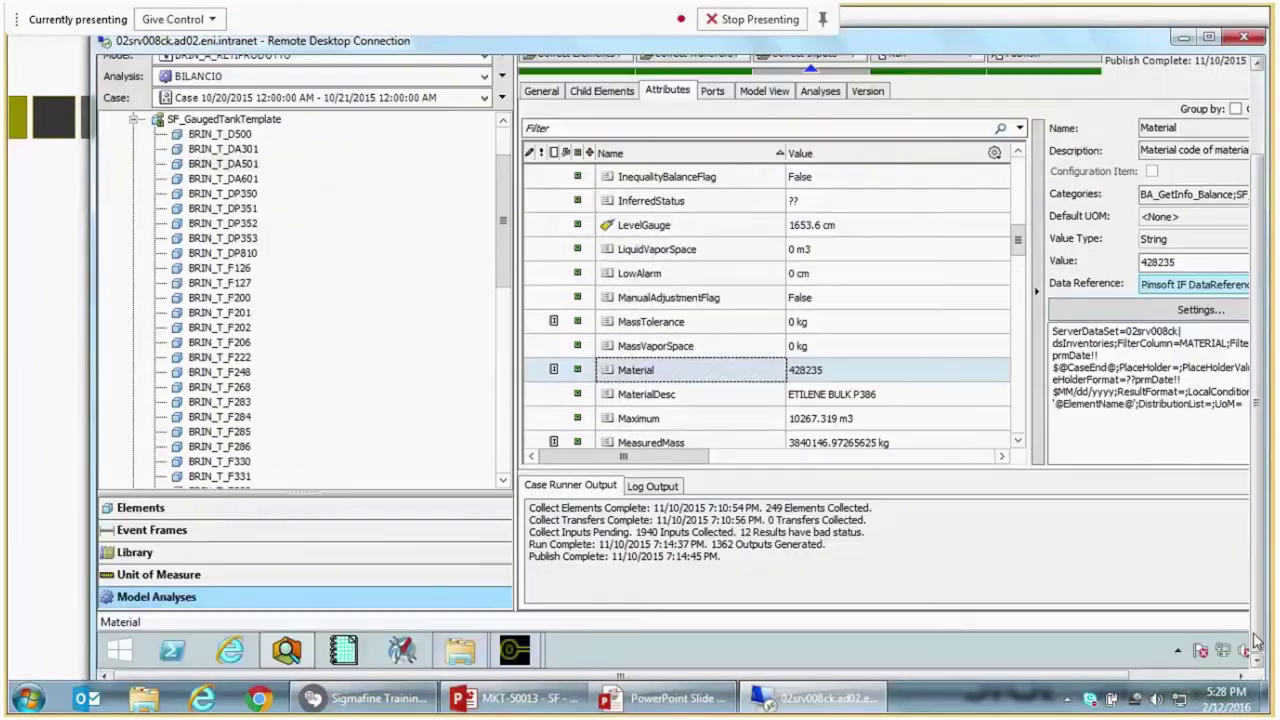
Bring the Integration Framework Configurator to the front and close the virtual data server source configuration
click(1256, 643)
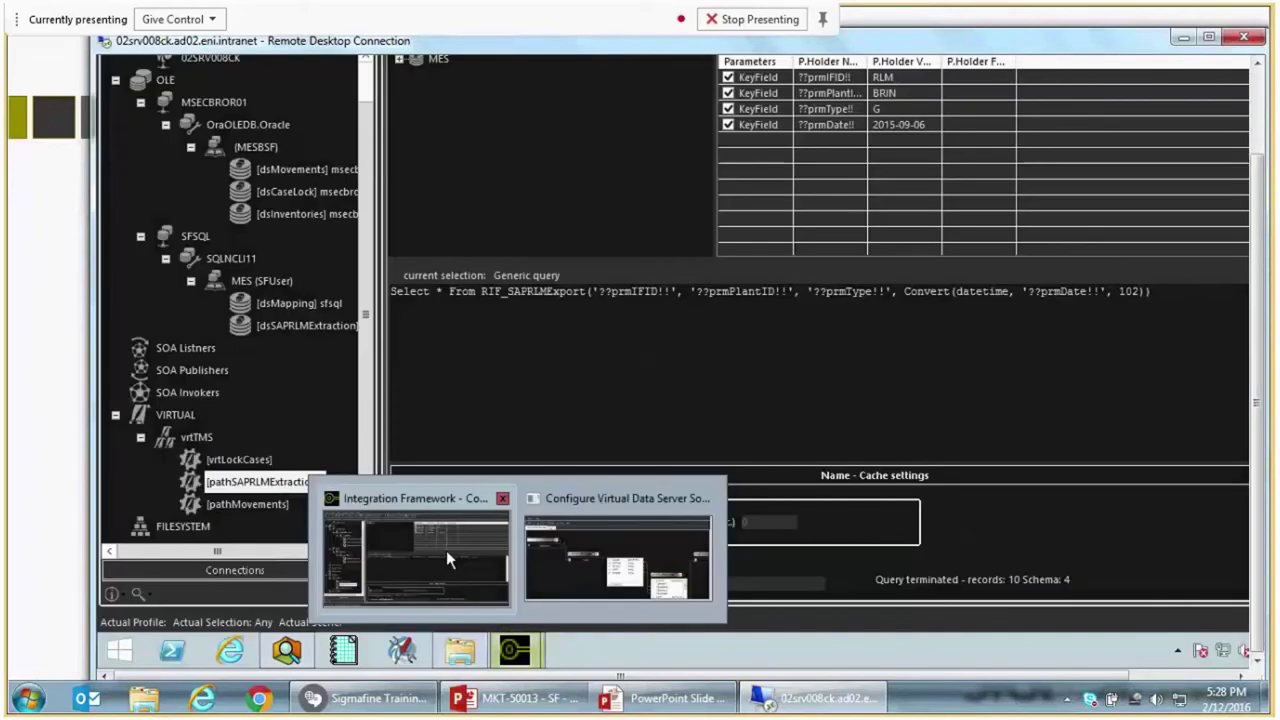
click(446, 550)
click(1255, 115)
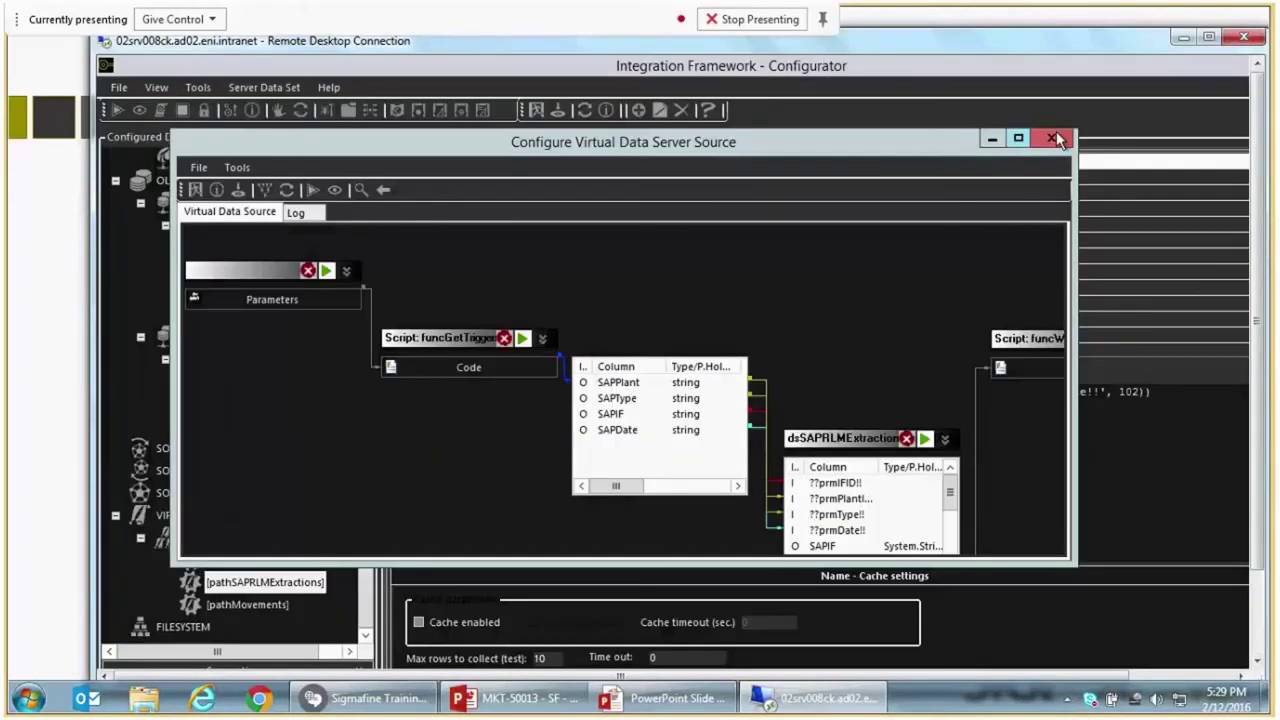
click(1055, 139)
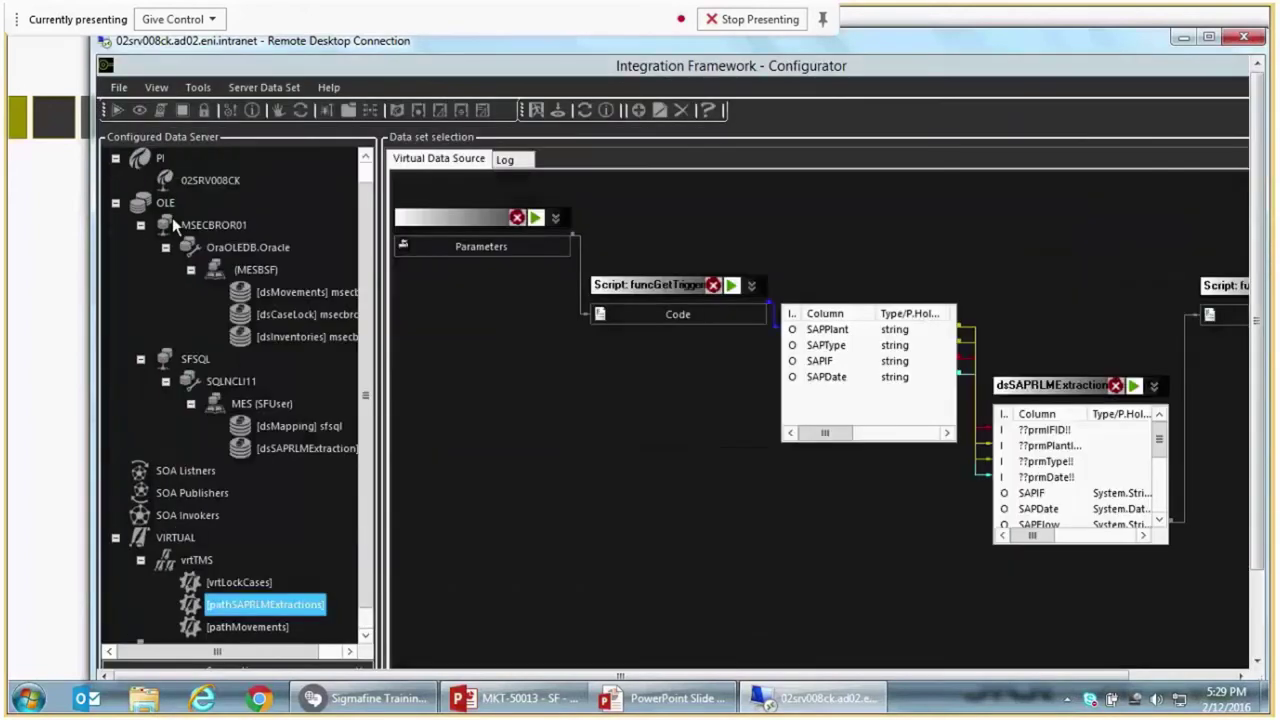
Examine the available providers for a new OLE connection, close its configuration and check the supported connectors on the PowerPoint slide
click(117, 203)
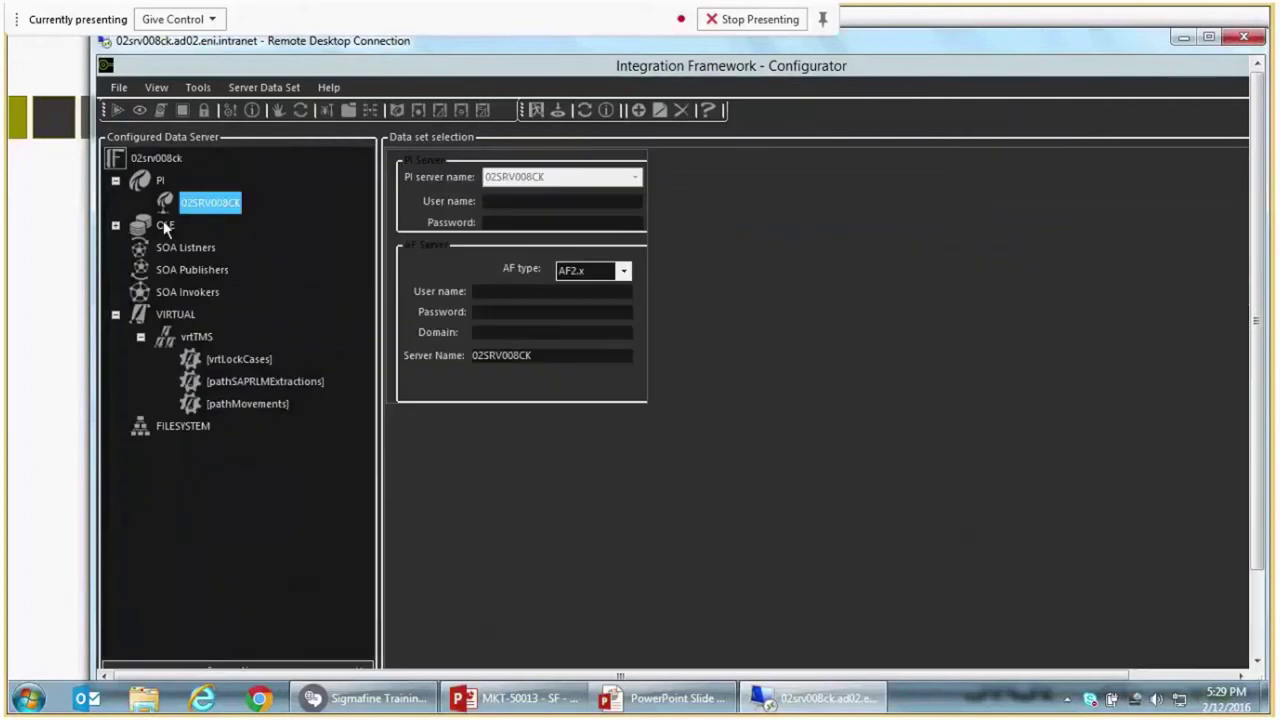
click(165, 226)
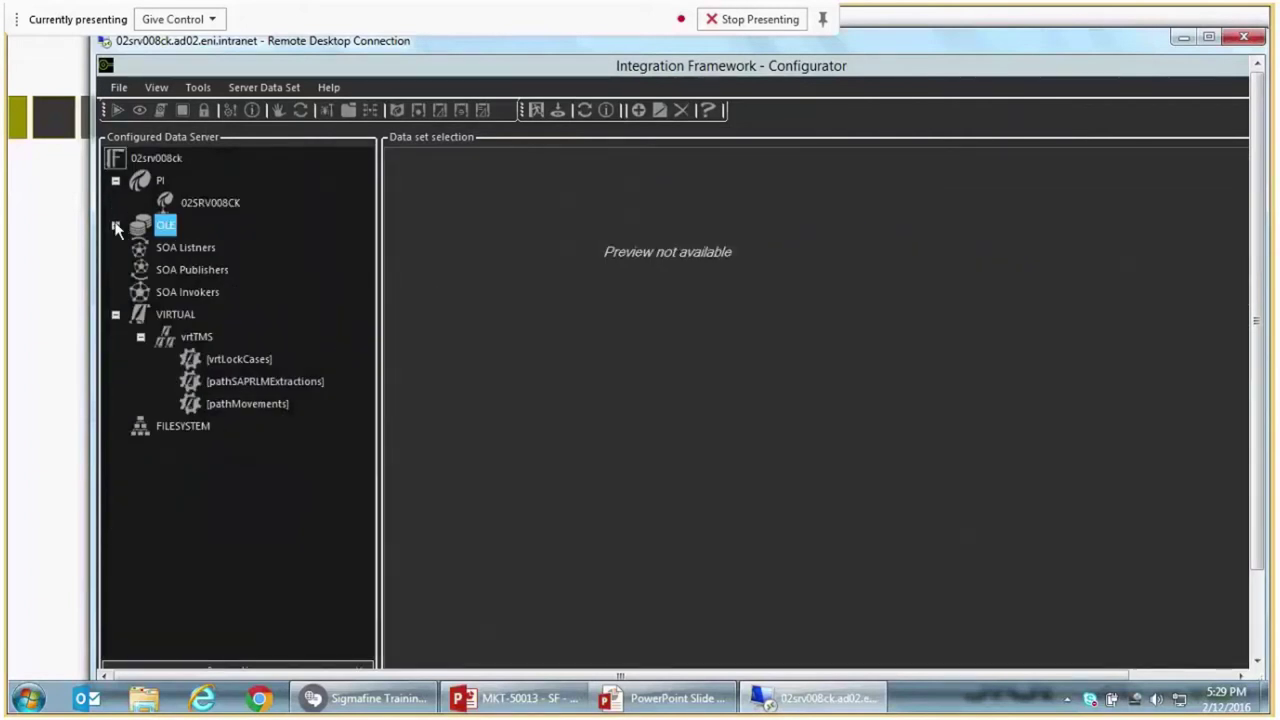
click(115, 226)
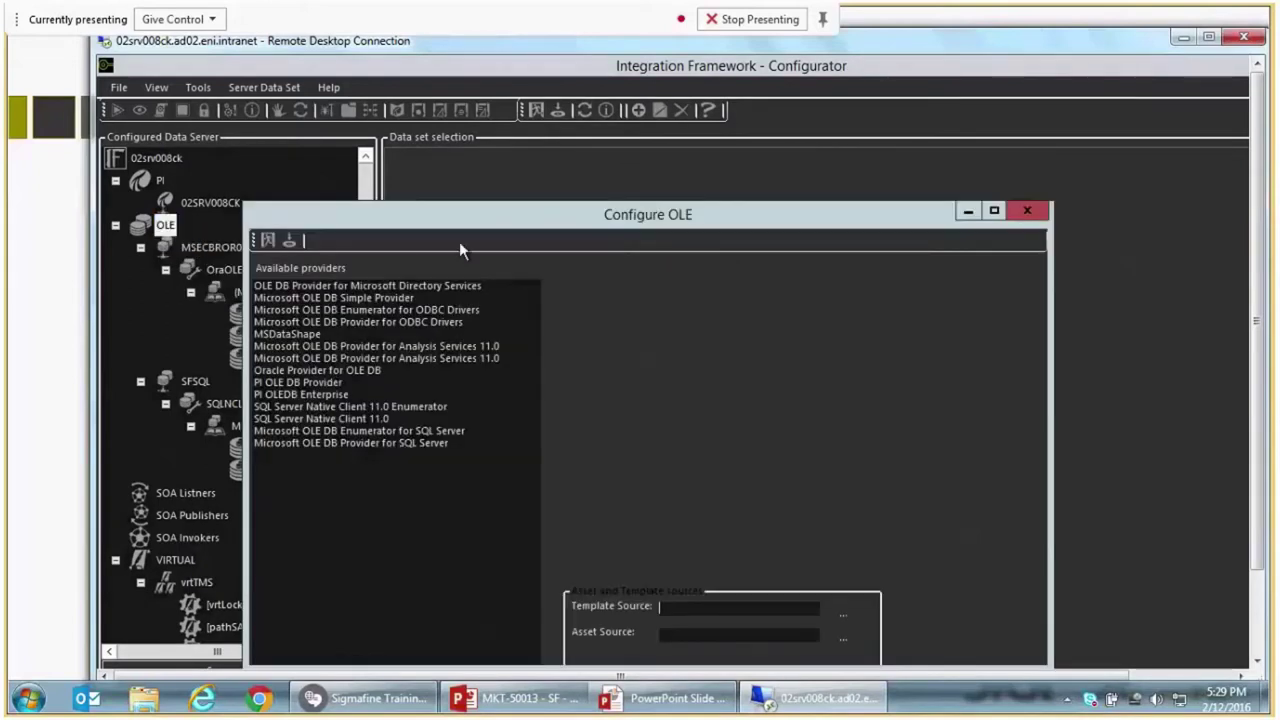
drag(489, 219, 665, 172)
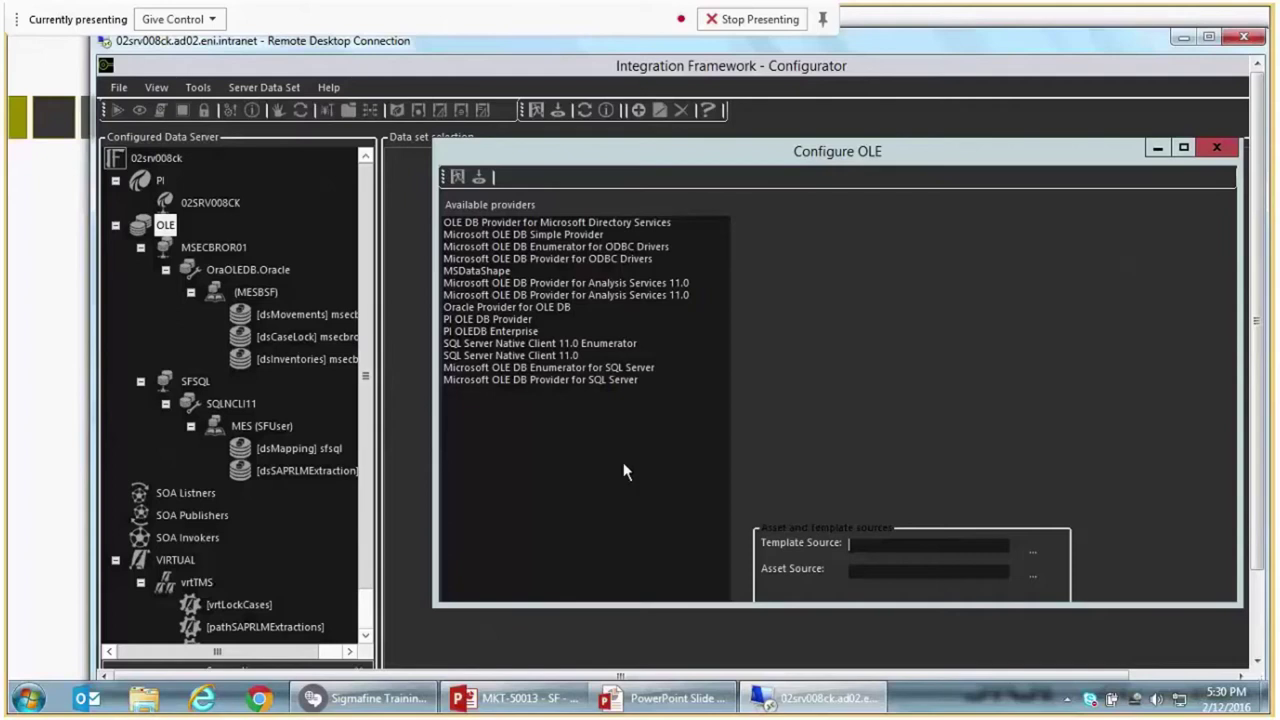
click(457, 177)
click(705, 700)
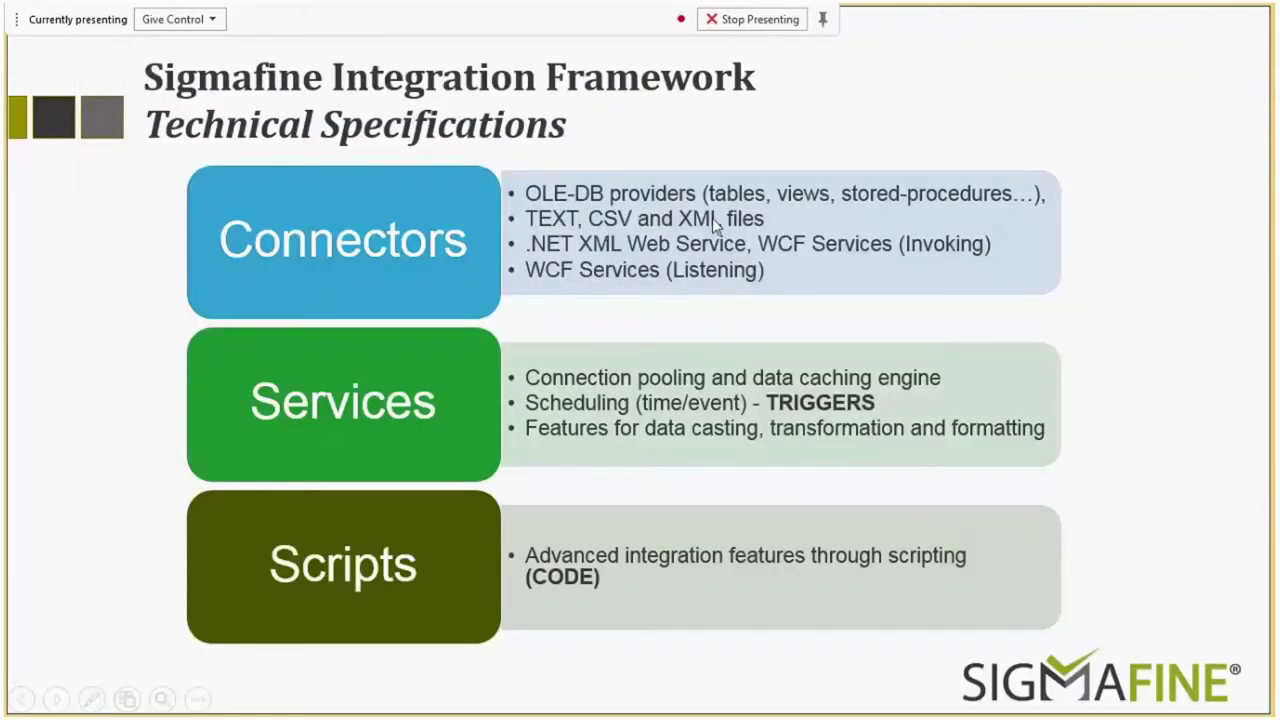
key(alt+Tab)
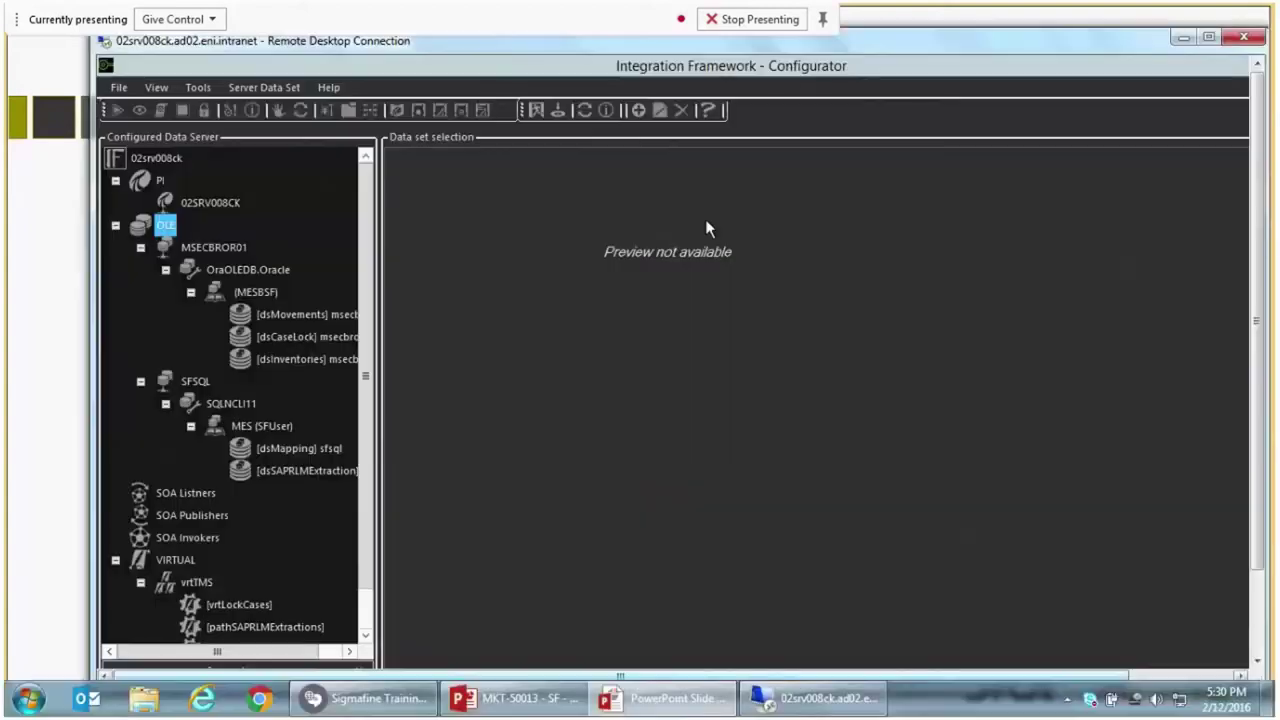
Fill in a new file system source with directory F:\SFEXPORT\ and file pattern *.txt, discard it and switch to the slide show
double_click(136, 561)
right_click(184, 589)
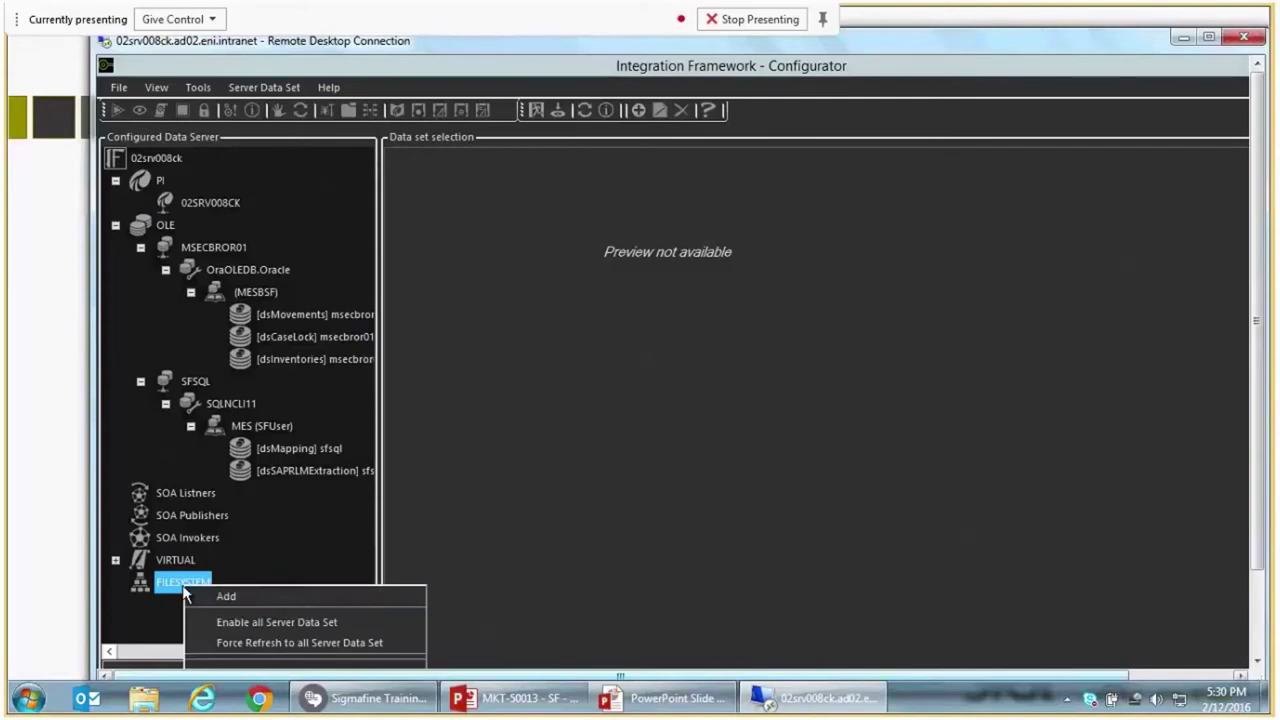
click(224, 597)
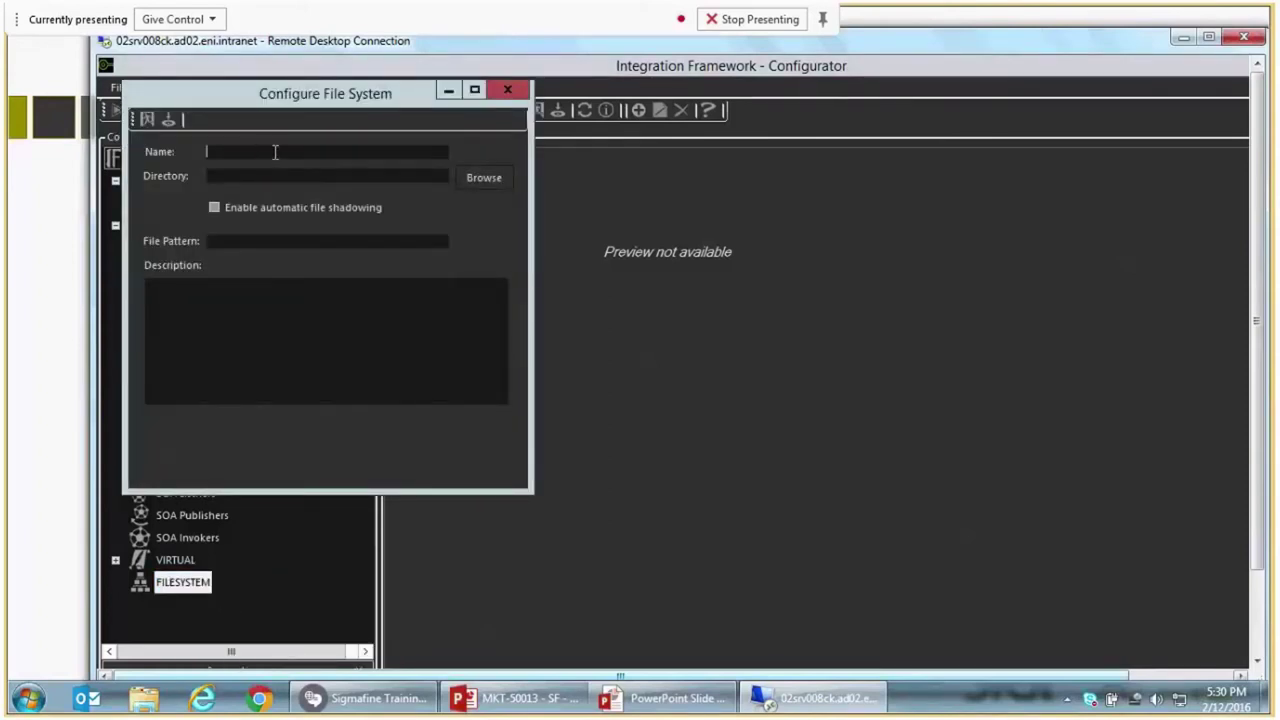
click(249, 242)
text(*.txt)
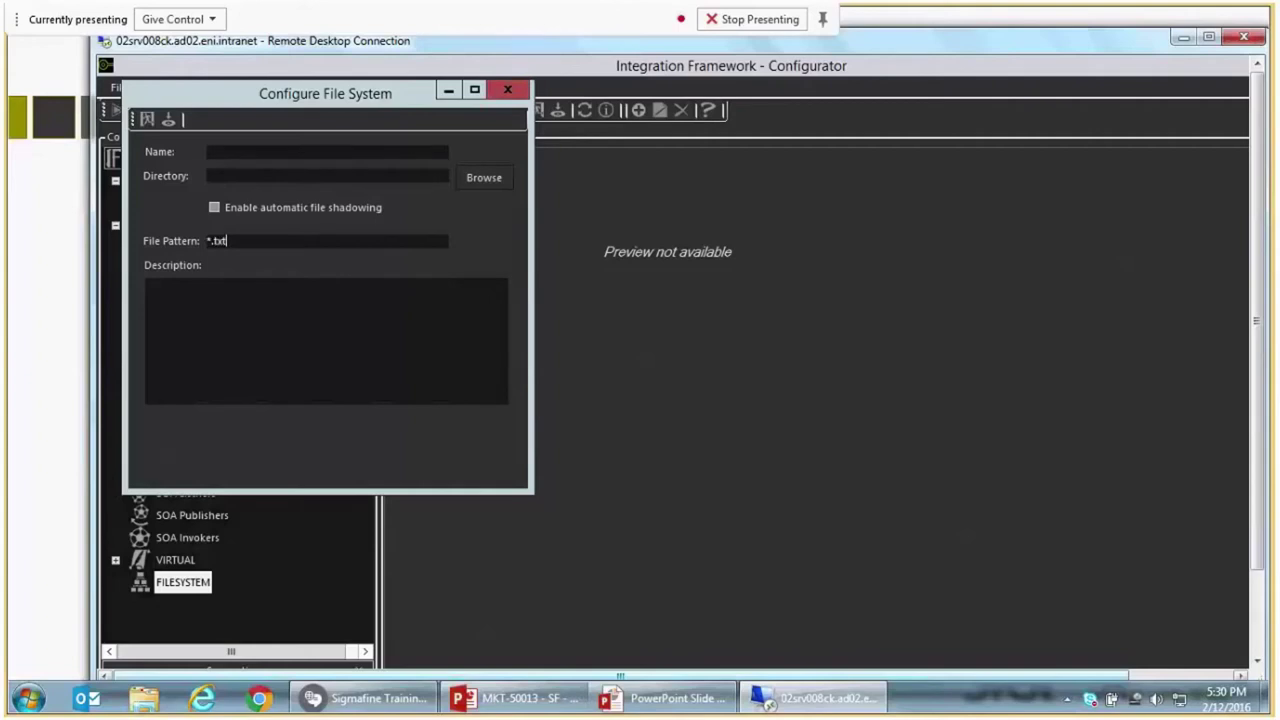
click(352, 177)
text(F:\SFEXPORT\)
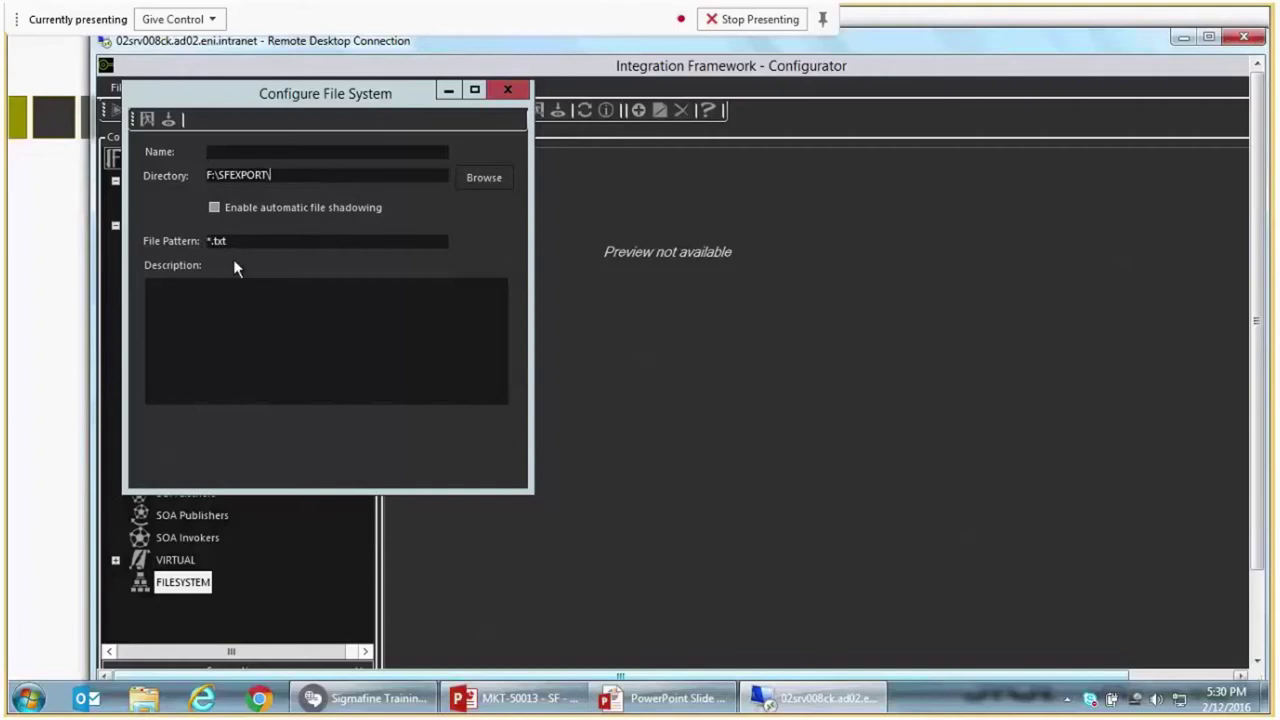
drag(228, 241, 203, 240)
click(150, 120)
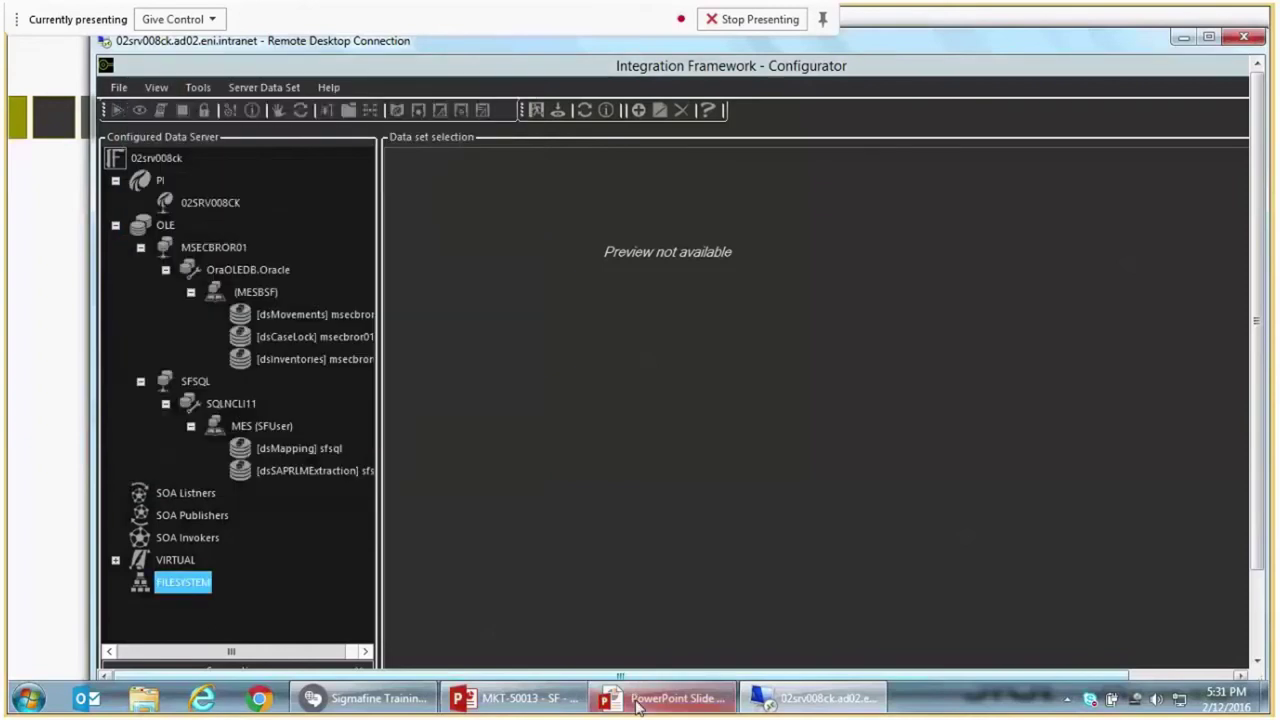
click(660, 698)
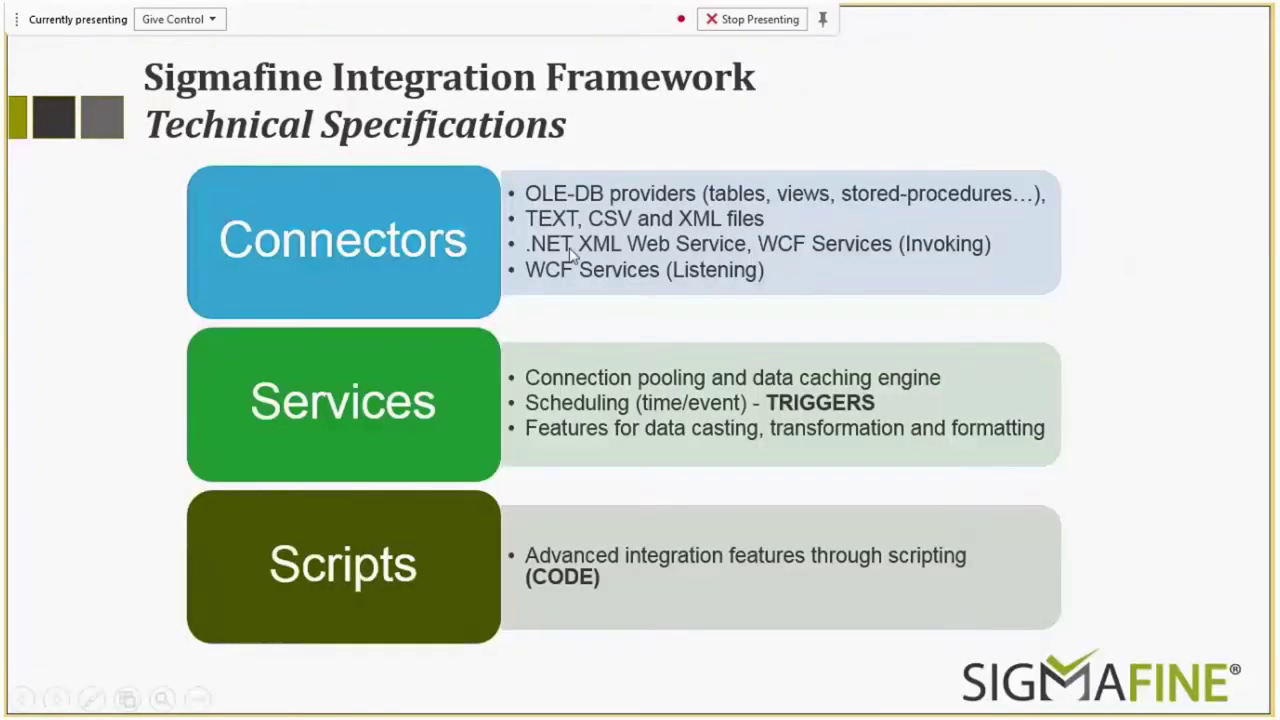
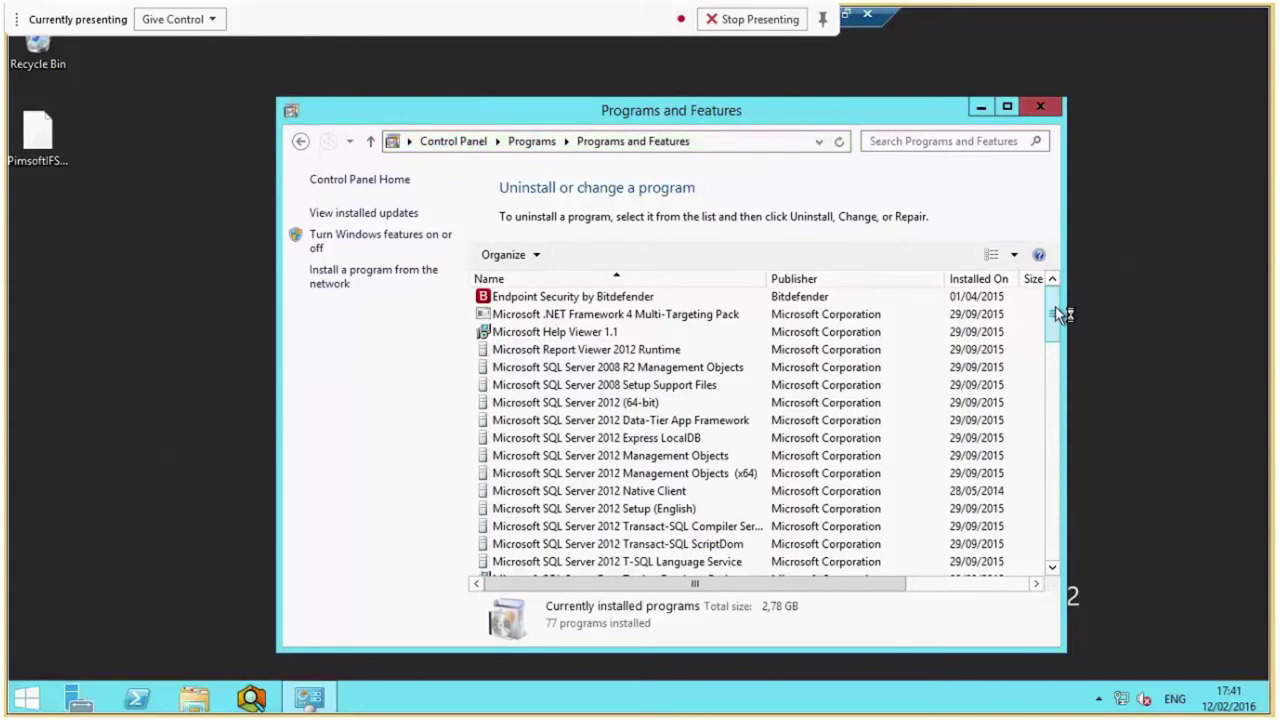
Check the details of the Pimsoft Sigmafine programs installed on the server, including Sigmafine Client, Reporting Connector and Server
drag(1060, 314, 1032, 540)
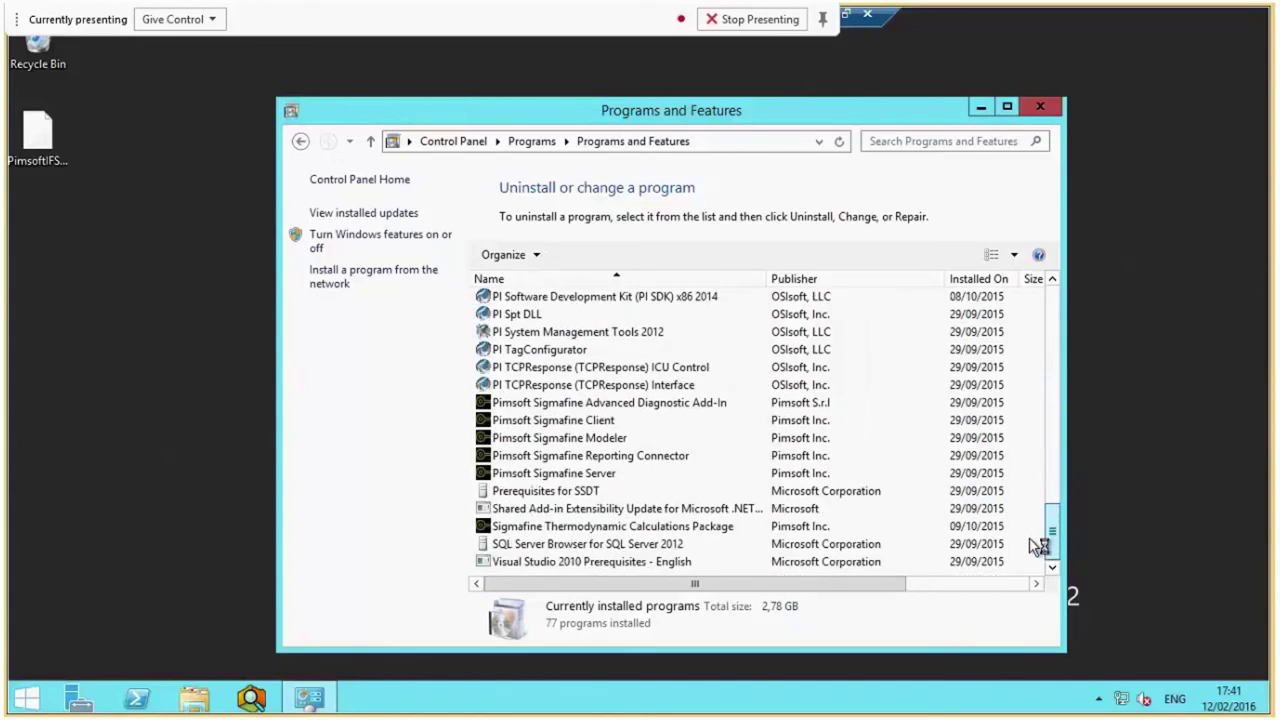
click(555, 403)
click(558, 420)
click(557, 455)
click(557, 473)
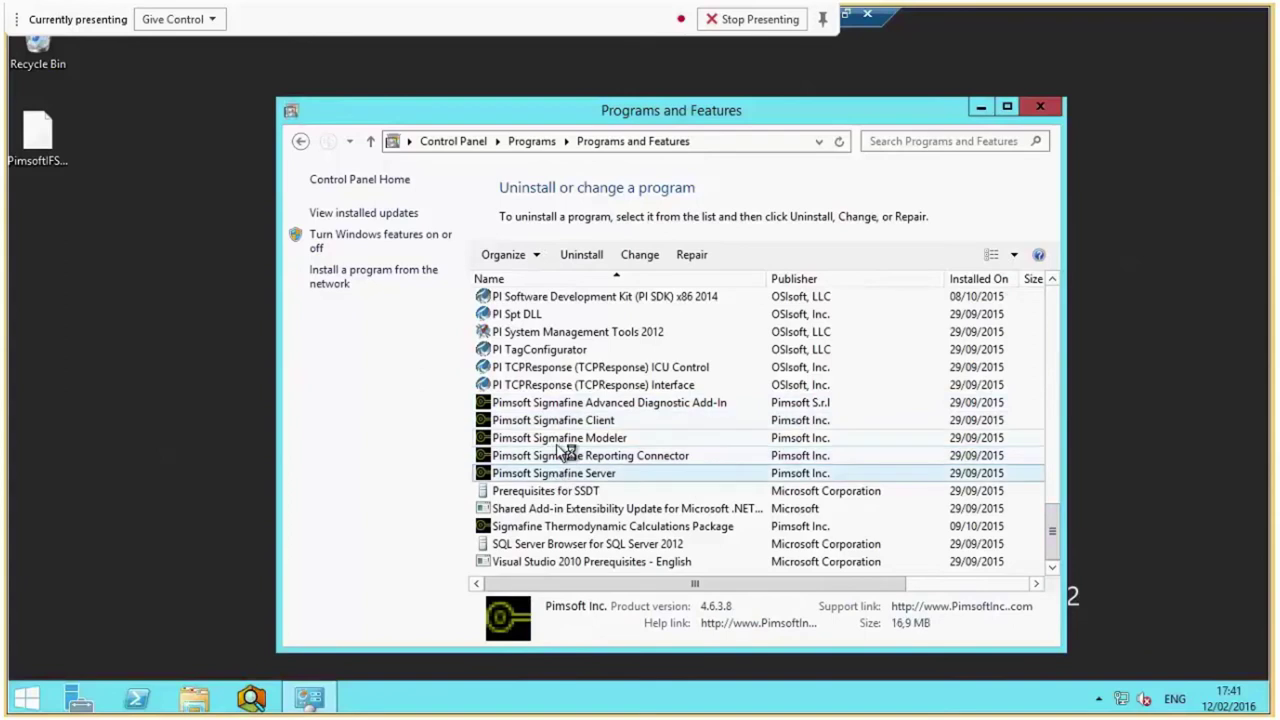
Check the details of the installed Pimsoft Sigmafine Modeler and minimise the list of installed programs
click(560, 438)
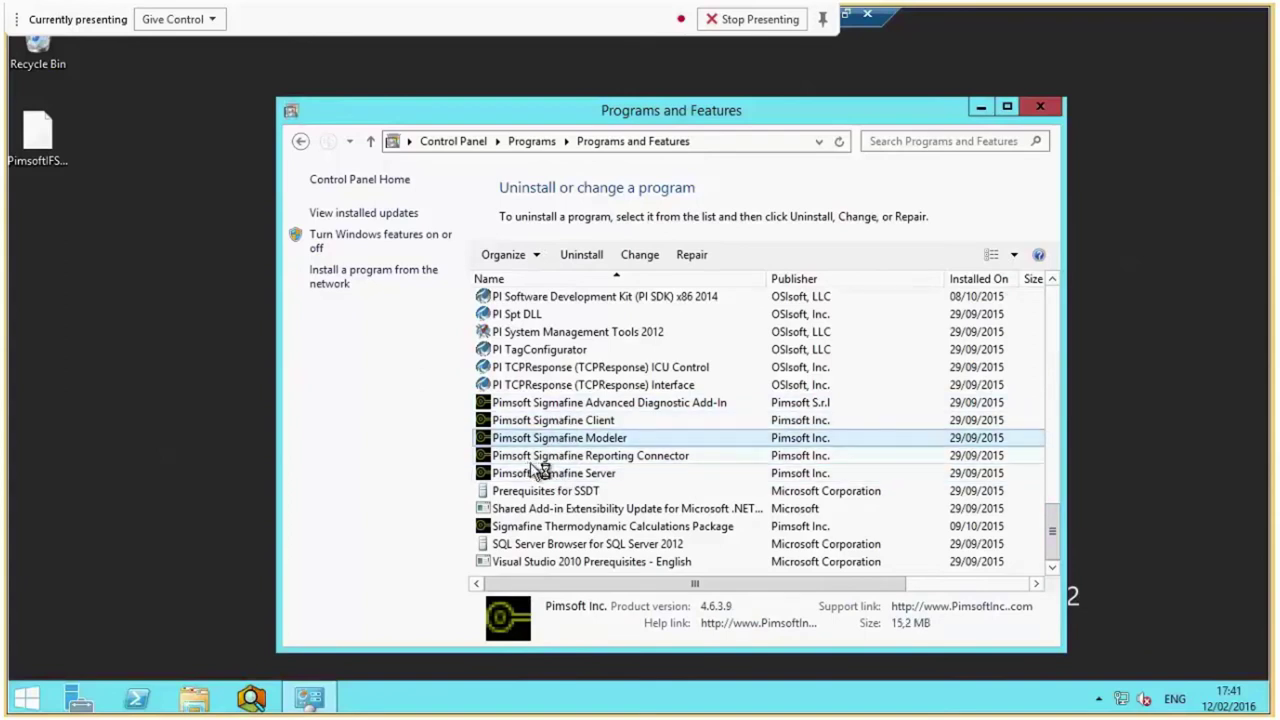
click(981, 107)
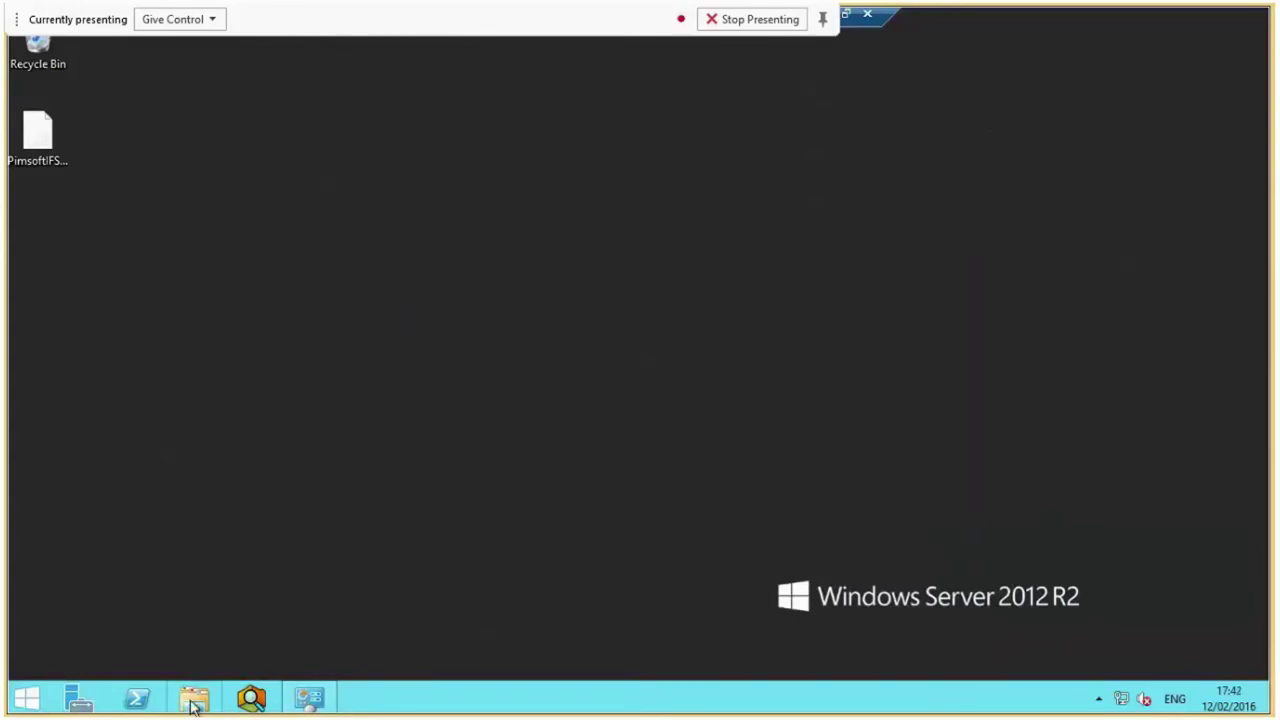
Move the PimsoftIFServiceHost.Activator.key.training file away from the Recycle Bin to an open area of the desktop
click(66, 146)
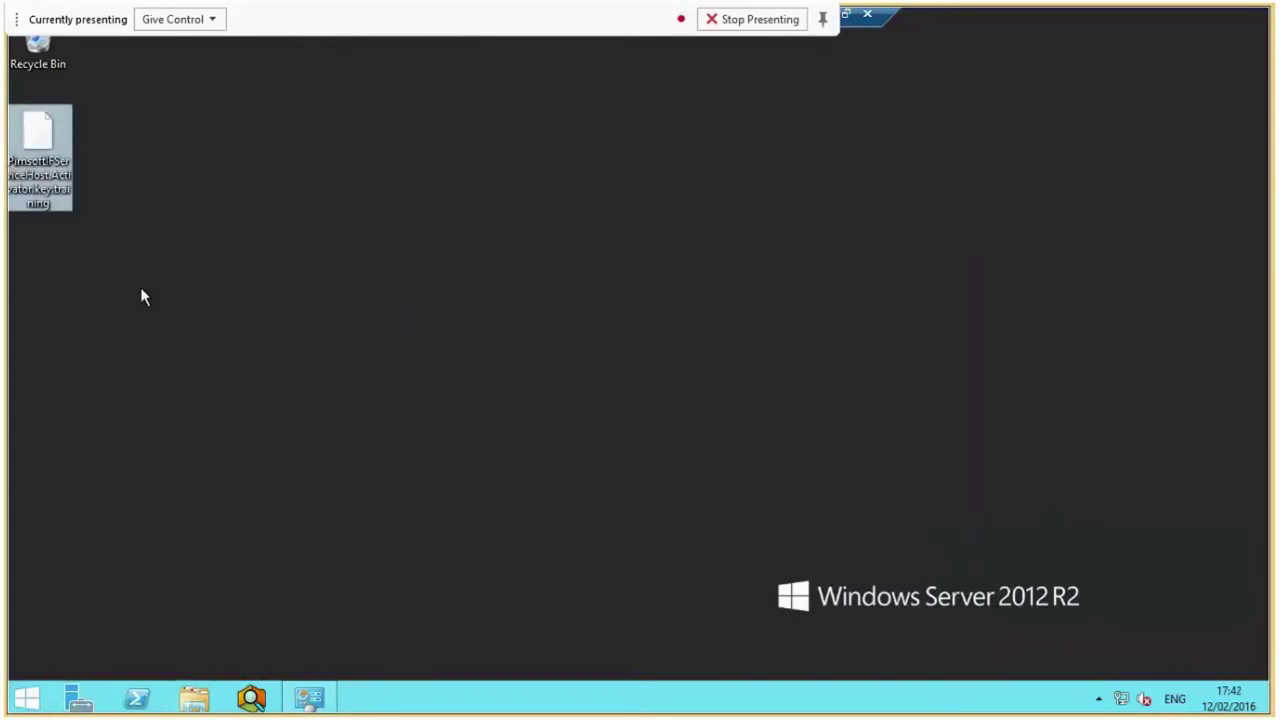
click(45, 172)
drag(15, 185, 334, 170)
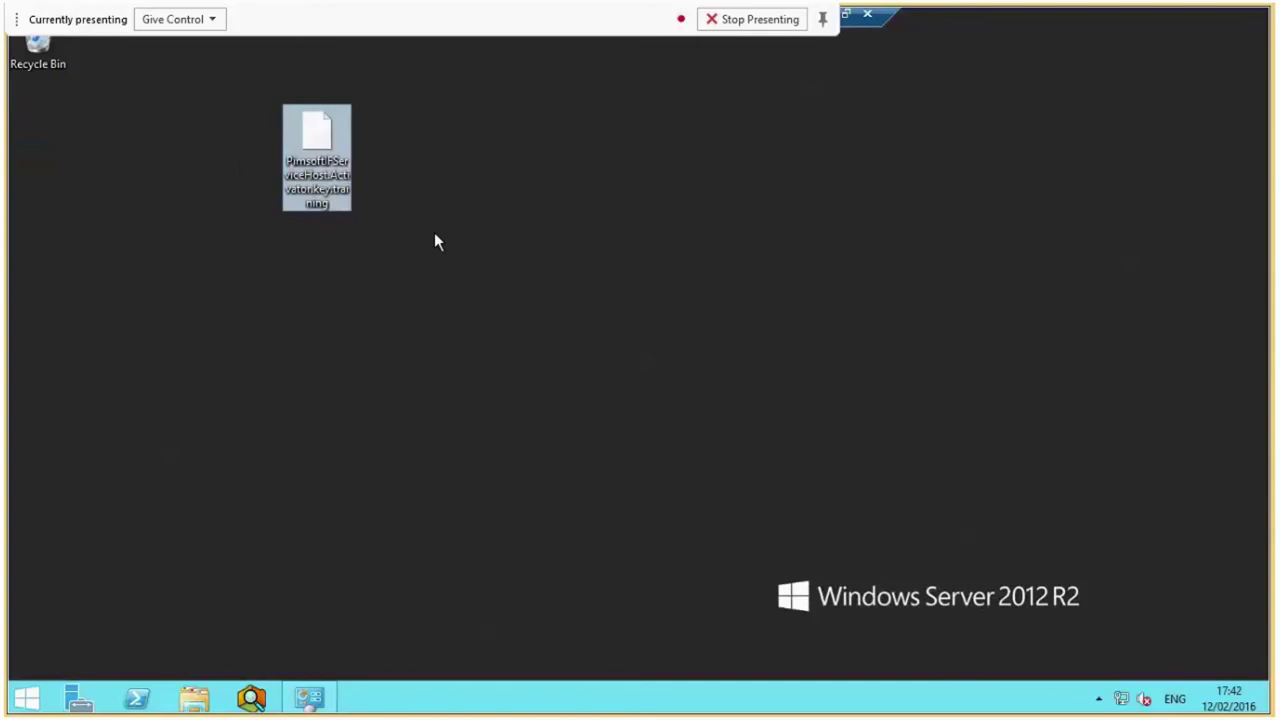
Rename the file to PimsoftIFServiceHost.Activator.key by removing its .training extension, and accept the extension change
key(F2)
key(Right)
key(shift+End)
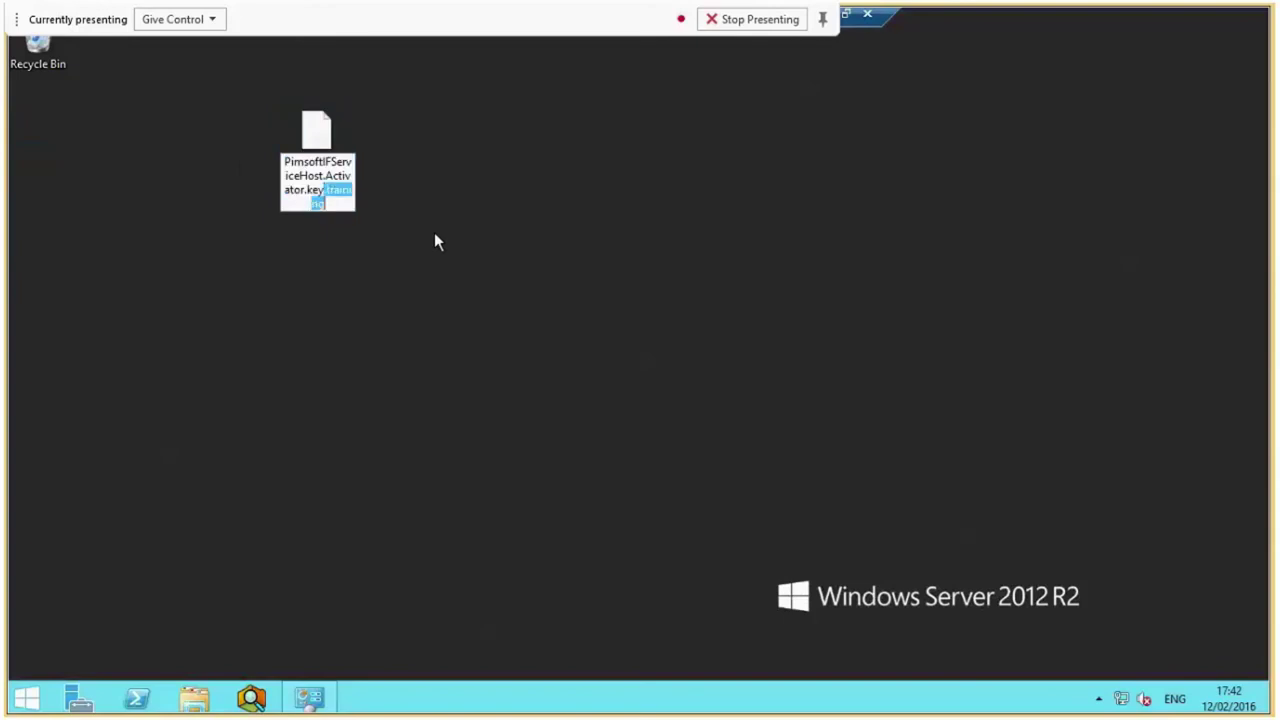
key(Delete)
key(Return)
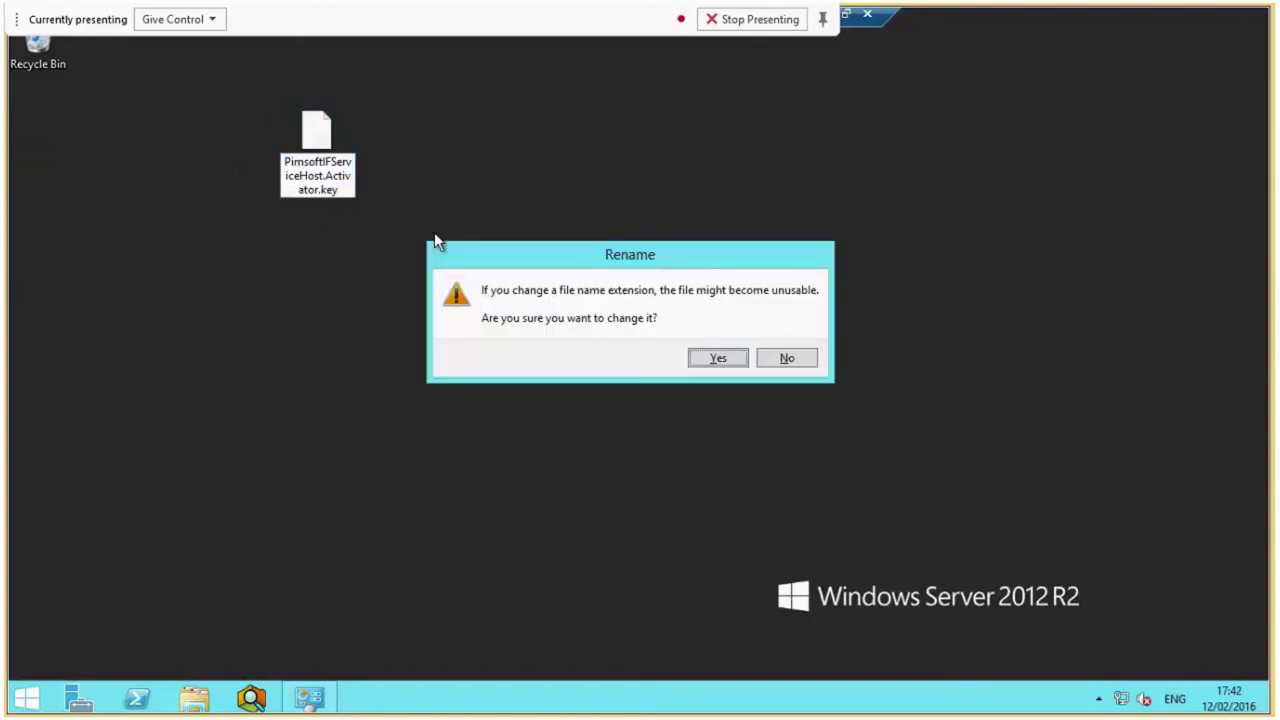
click(738, 362)
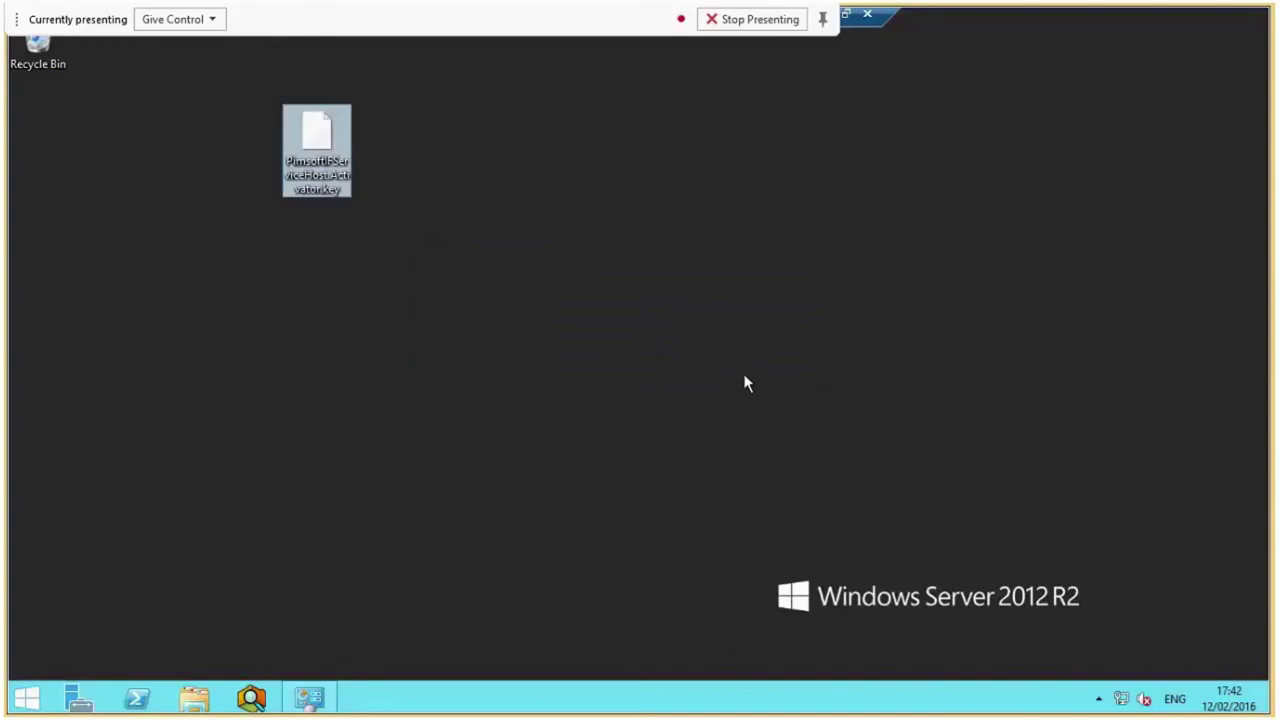
click(473, 395)
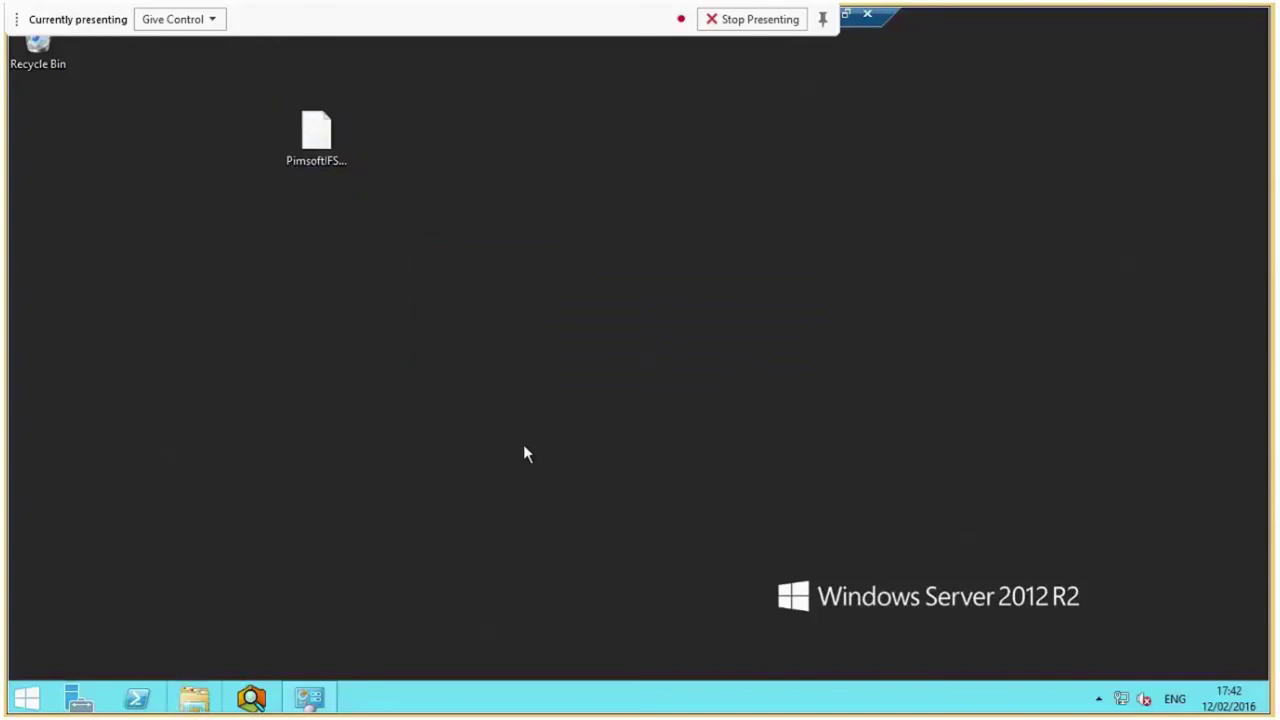
Open a File Explorer window at the network share \\pims040-to\PISF_Products
key(super+e)
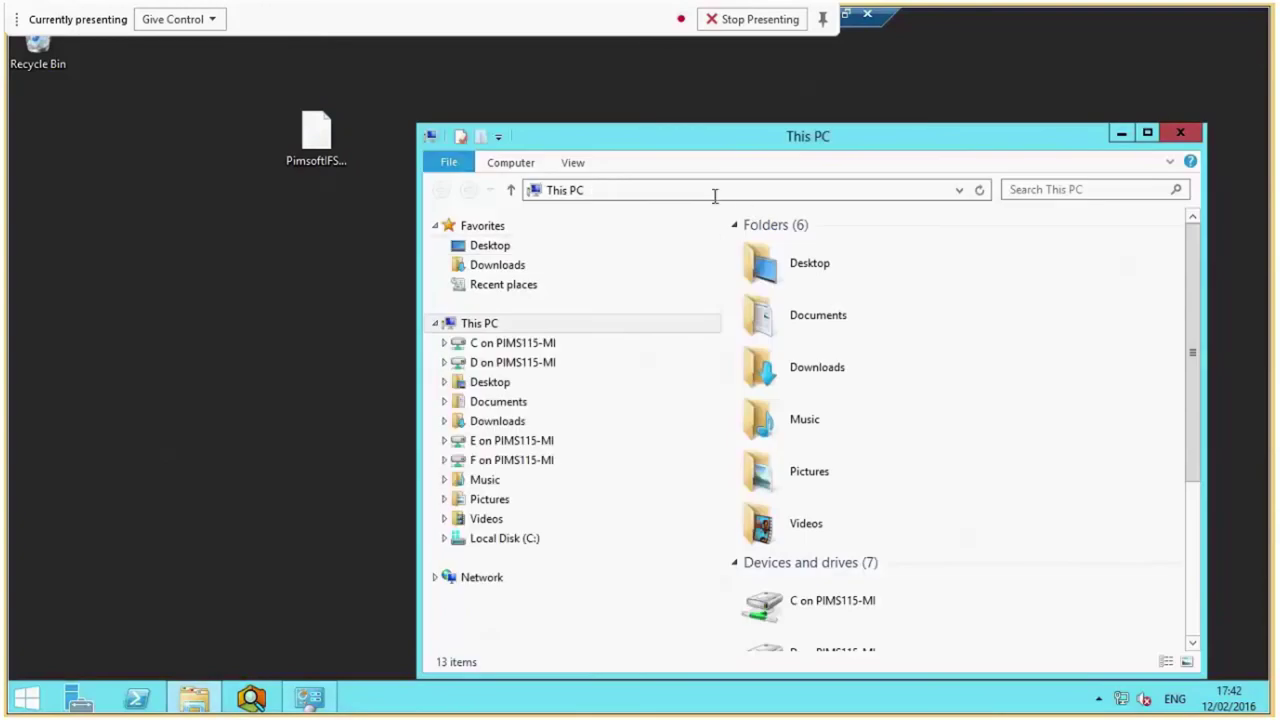
click(715, 195)
text(\\p)
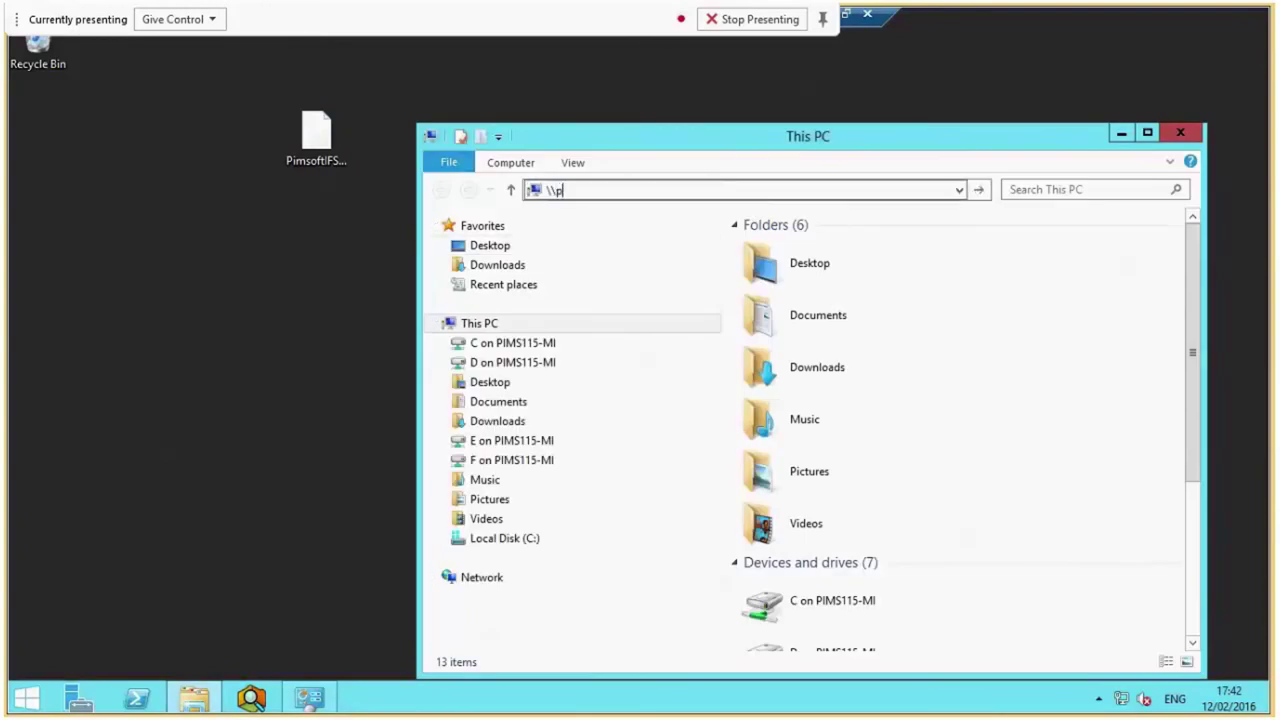
text(ims040-to\PISF_Produ)
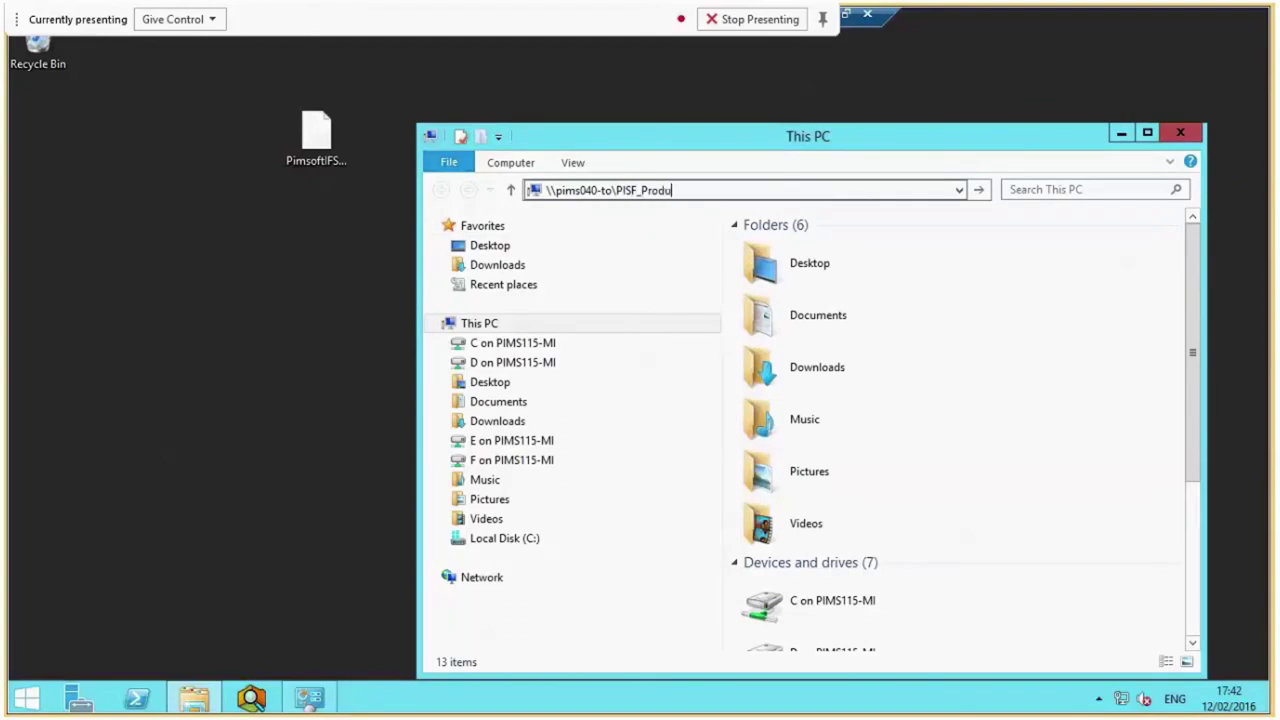
text(cts)
key(Tab)
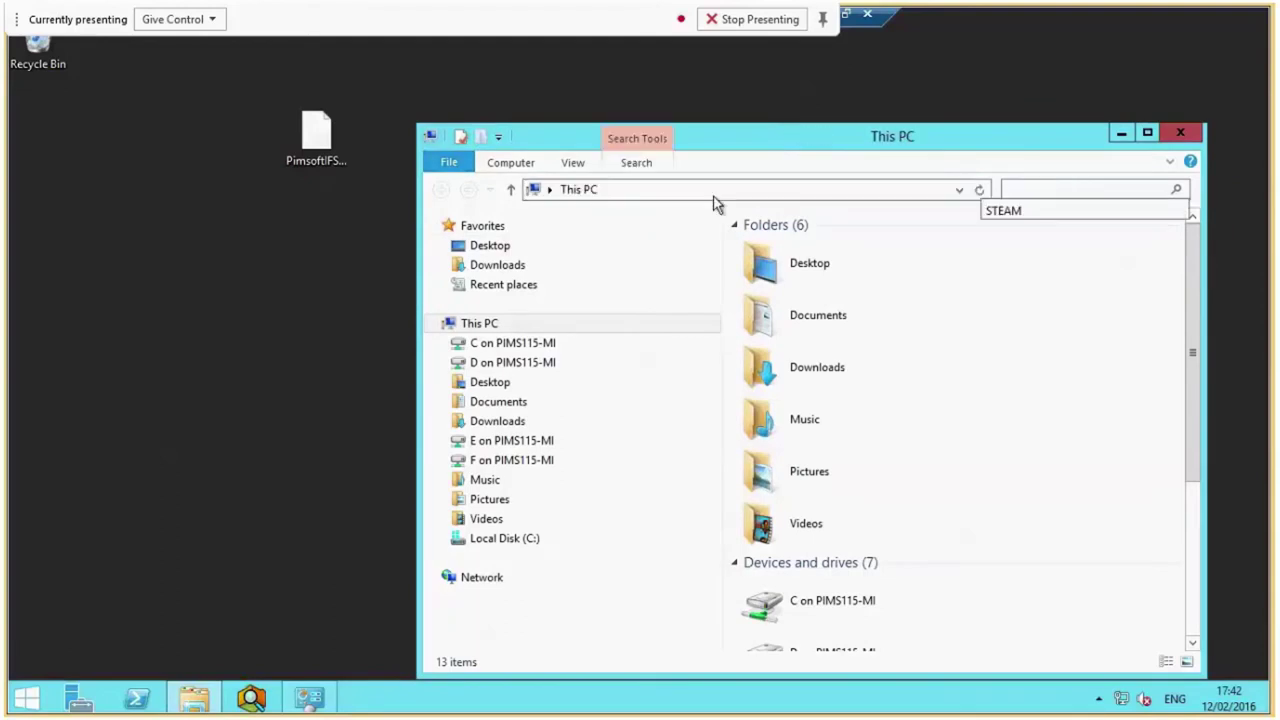
click(714, 192)
text(\\pims)
key(Down)
key(Down)
key(Down)
key(Down)
key(Down)
key(Down)
key(Down)
key(Down)
key(Down)
key(Down)
key(Down)
key(Down)
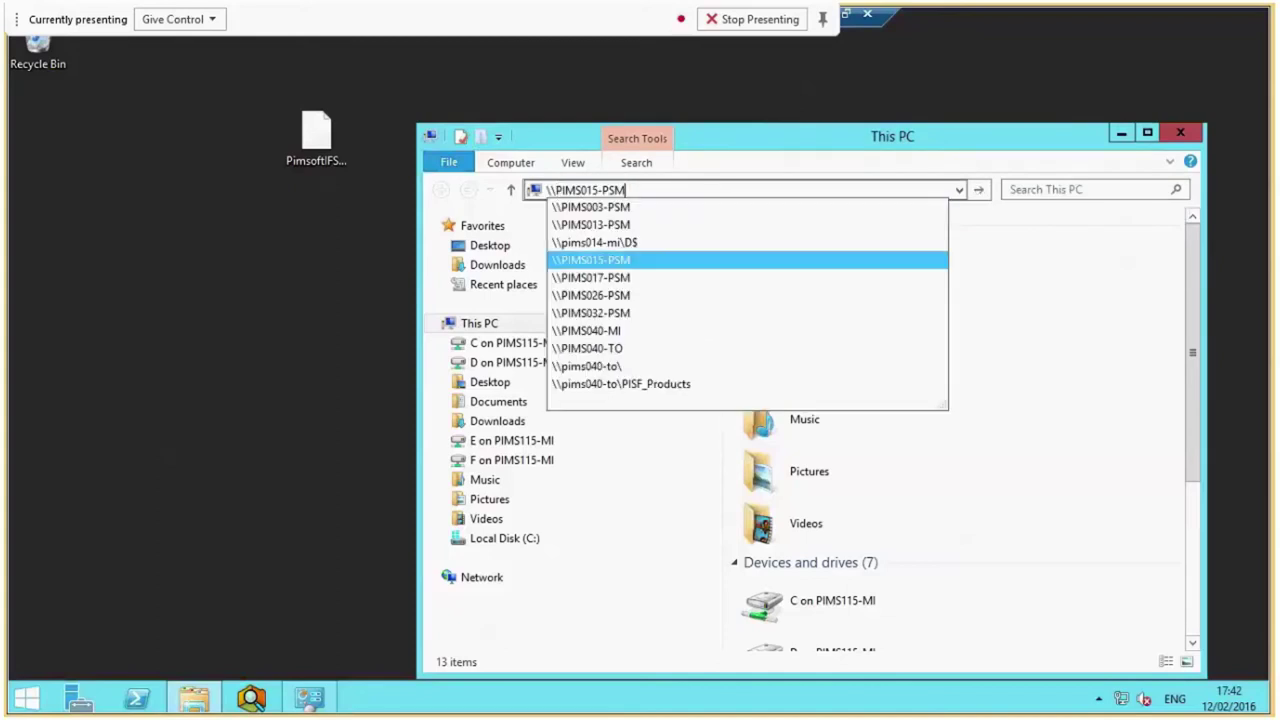
key(Up)
key(Return)
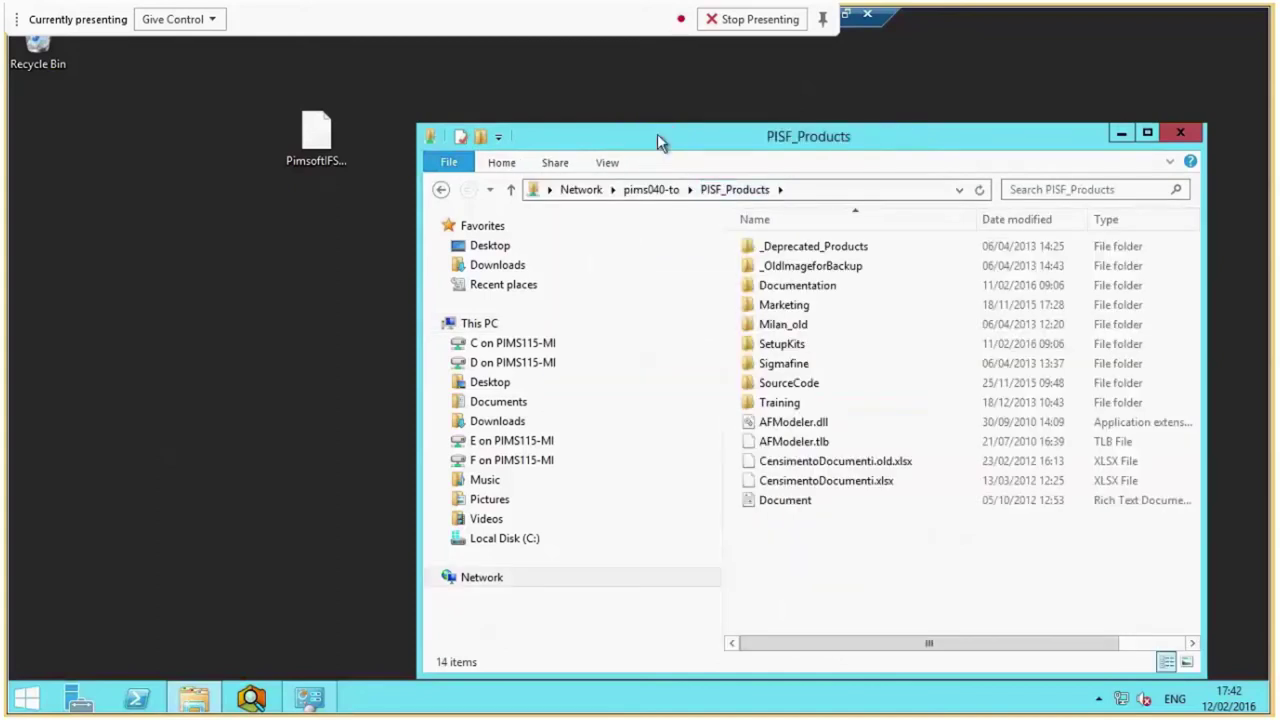
Browse through SetupKits and Pimsoft Integration Framework to the v.1.1.0.0 (x86) folder
double_click(794, 345)
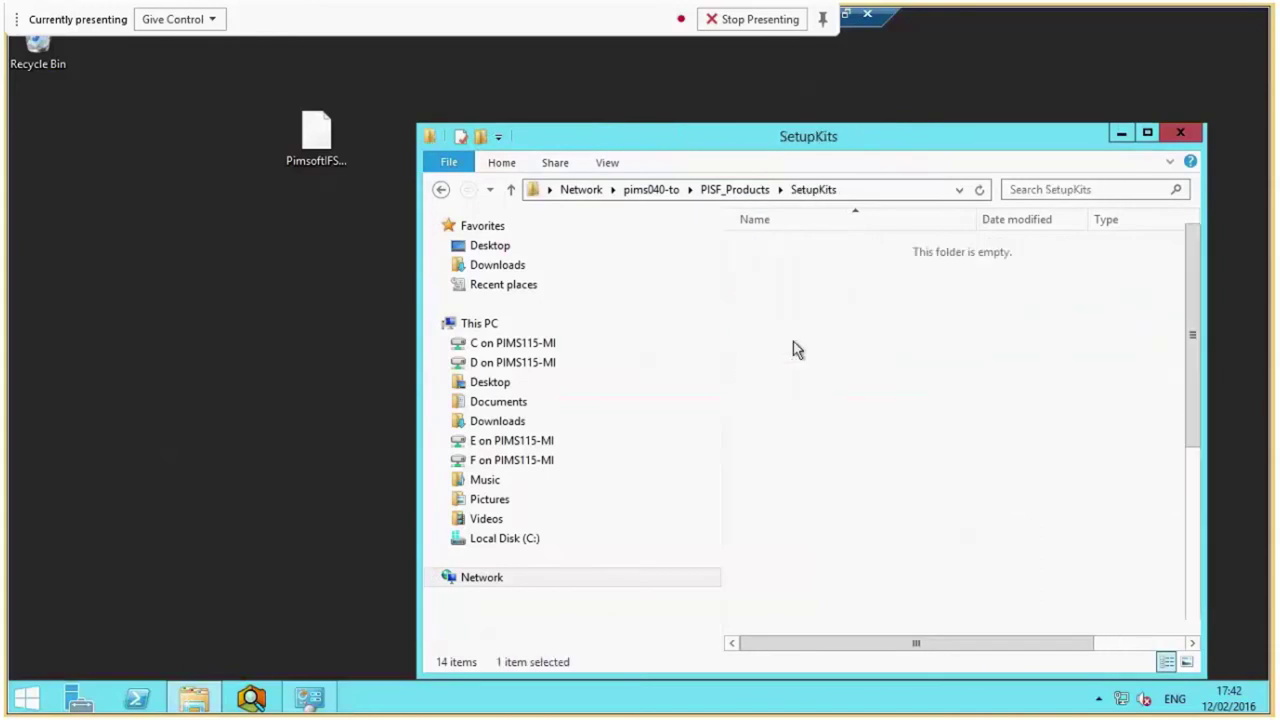
click(850, 343)
scroll(835, 390, down, 5)
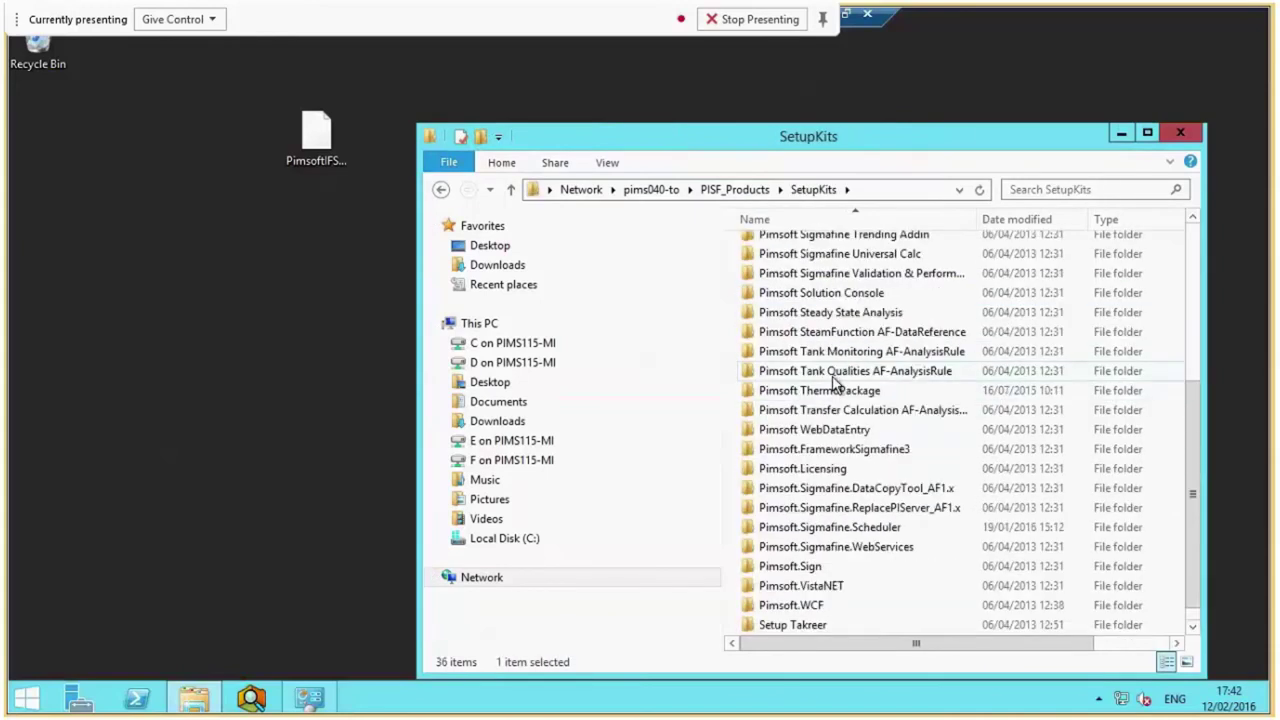
scroll(845, 400, down, 1)
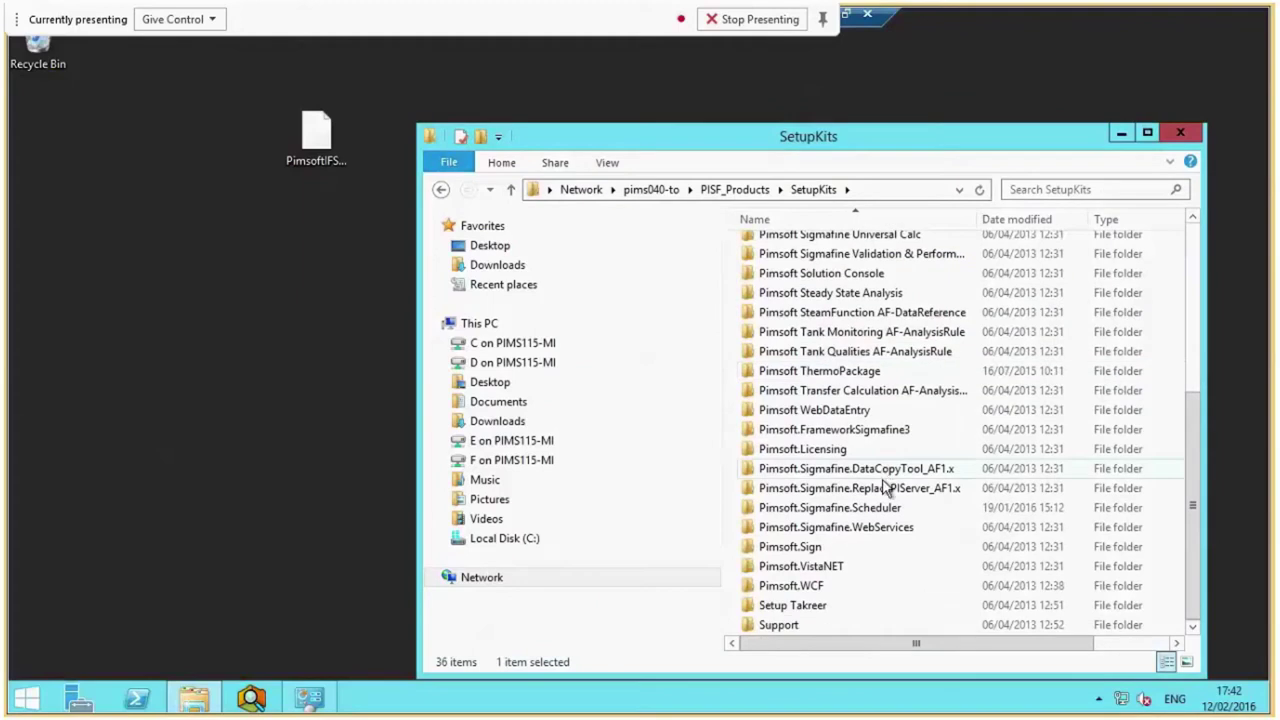
scroll(885, 485, up, 4)
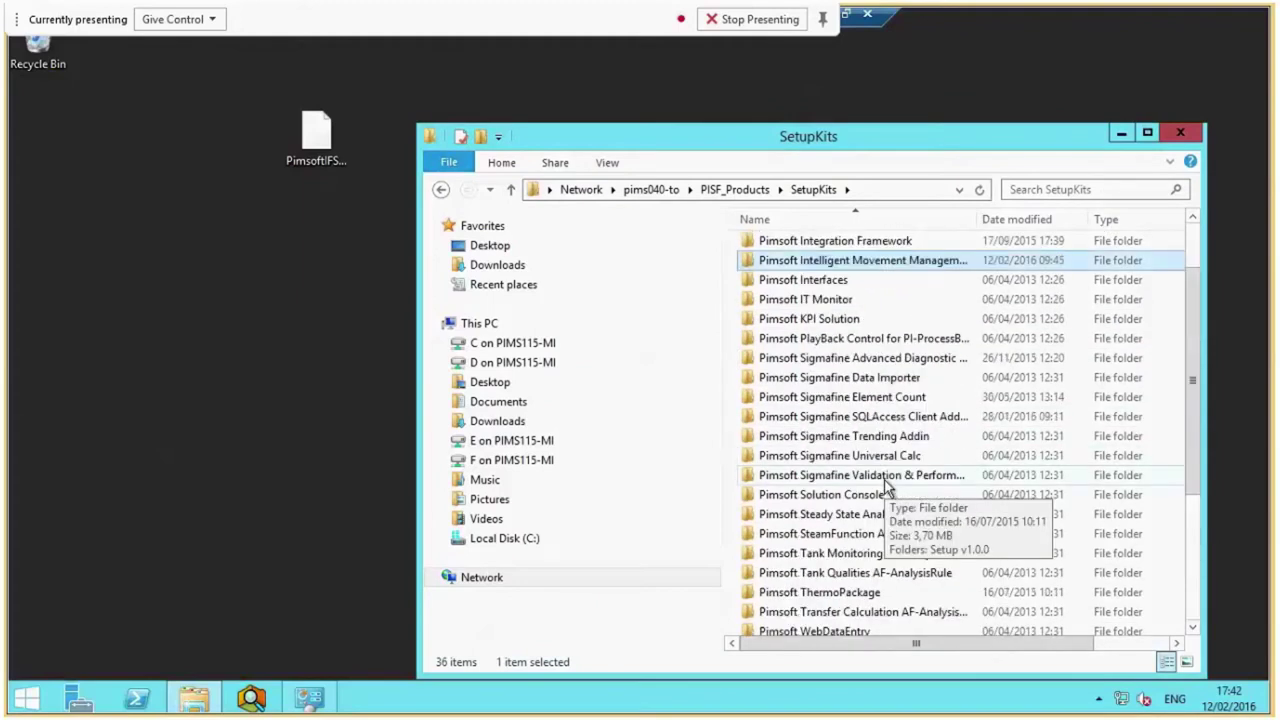
scroll(885, 485, up, 1)
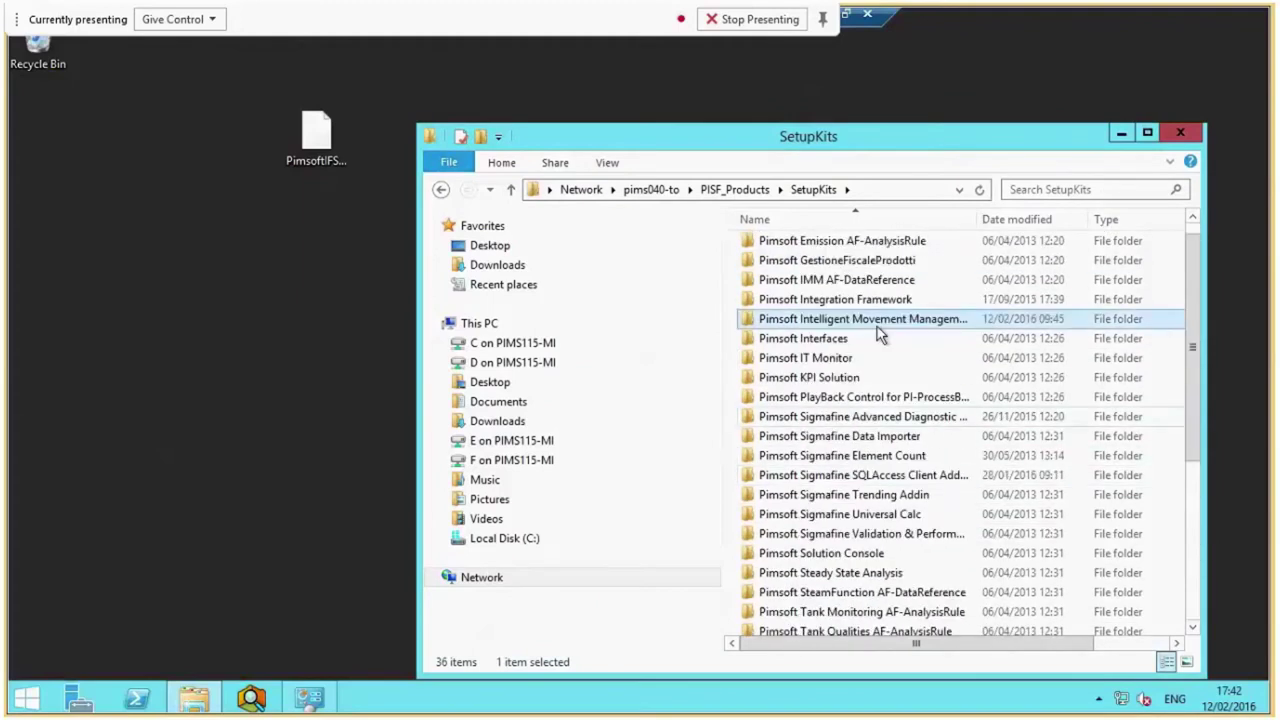
double_click(871, 299)
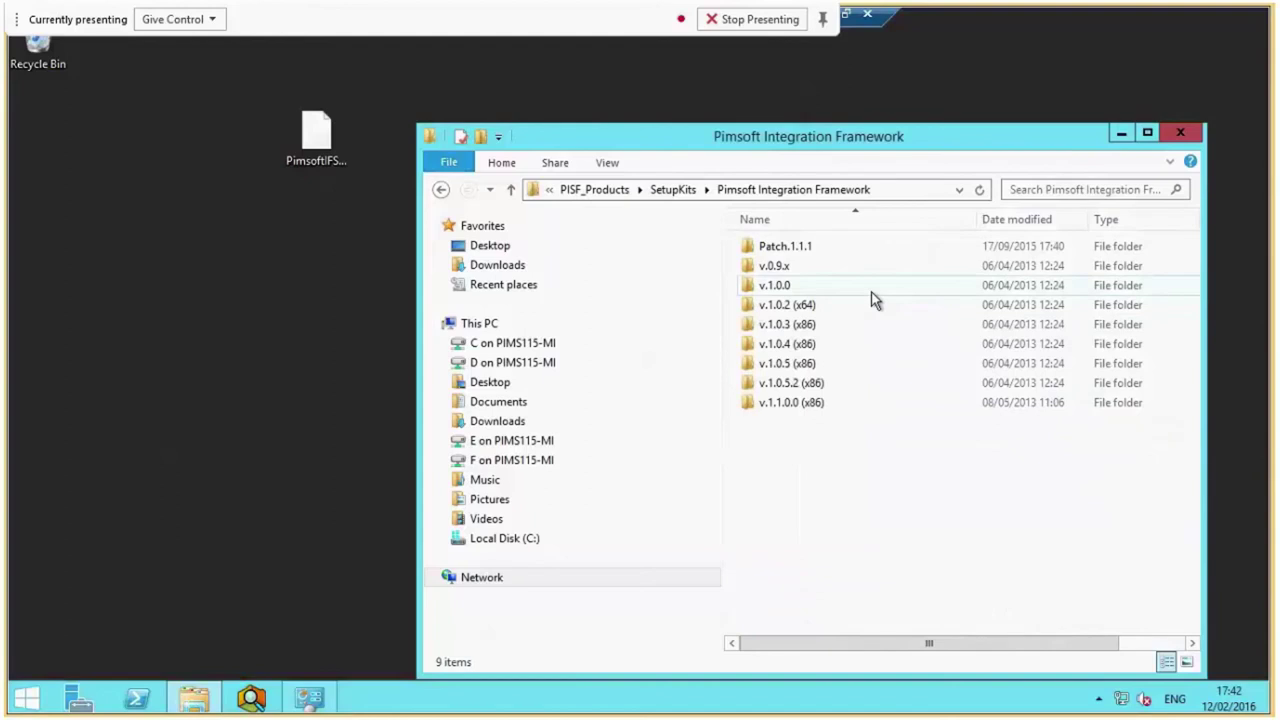
double_click(797, 403)
Copy the Pimsoft Integration Framework Client and Server installers into the C:\temp folder
drag(945, 311, 834, 227)
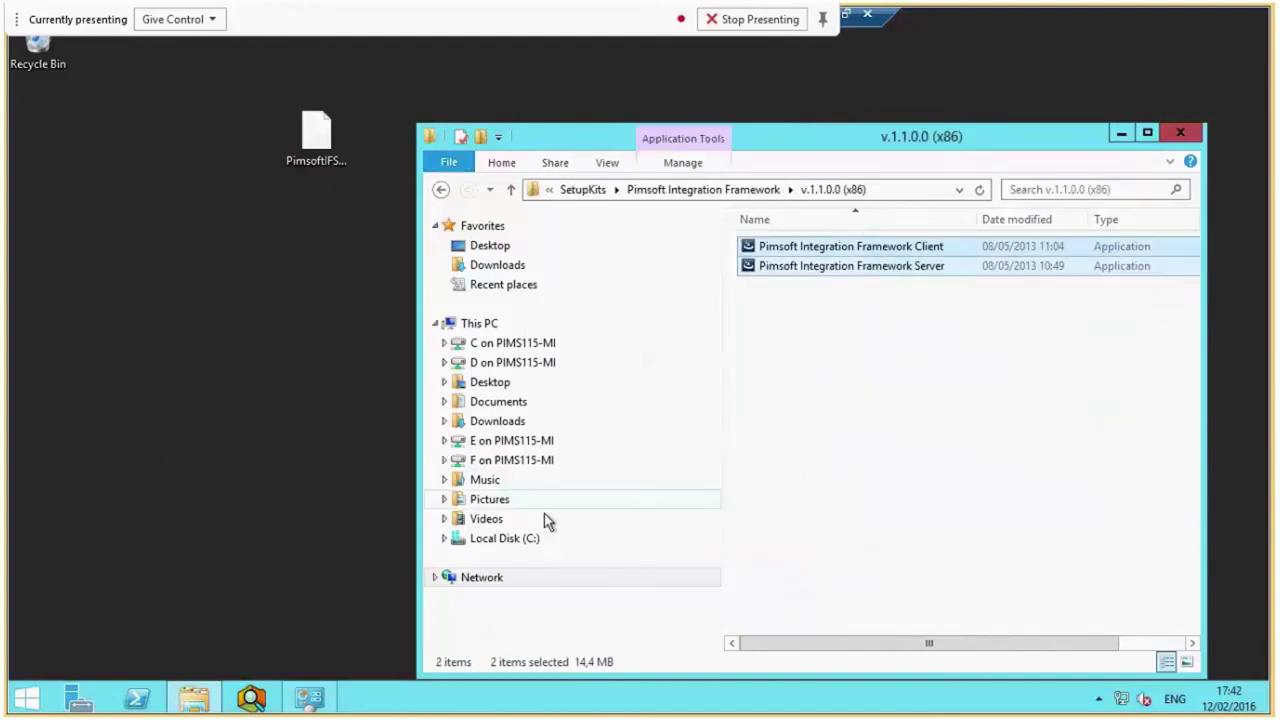
click(505, 538)
click(779, 408)
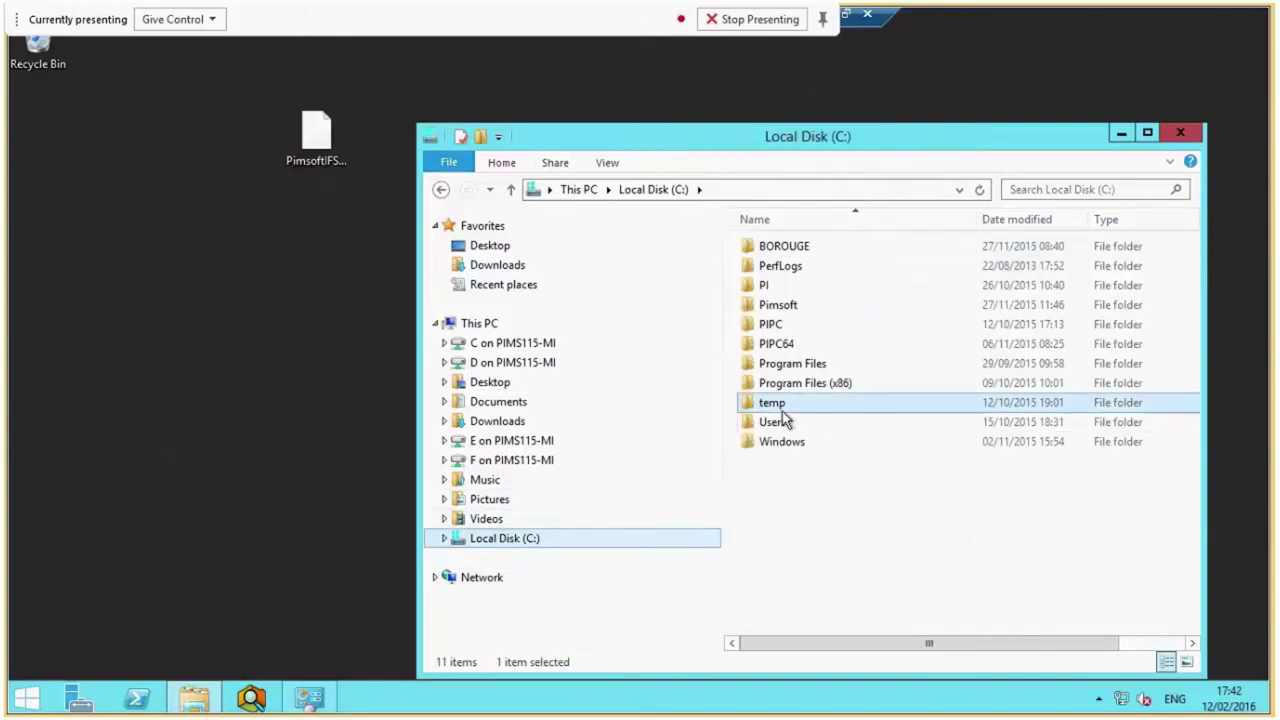
double_click(794, 404)
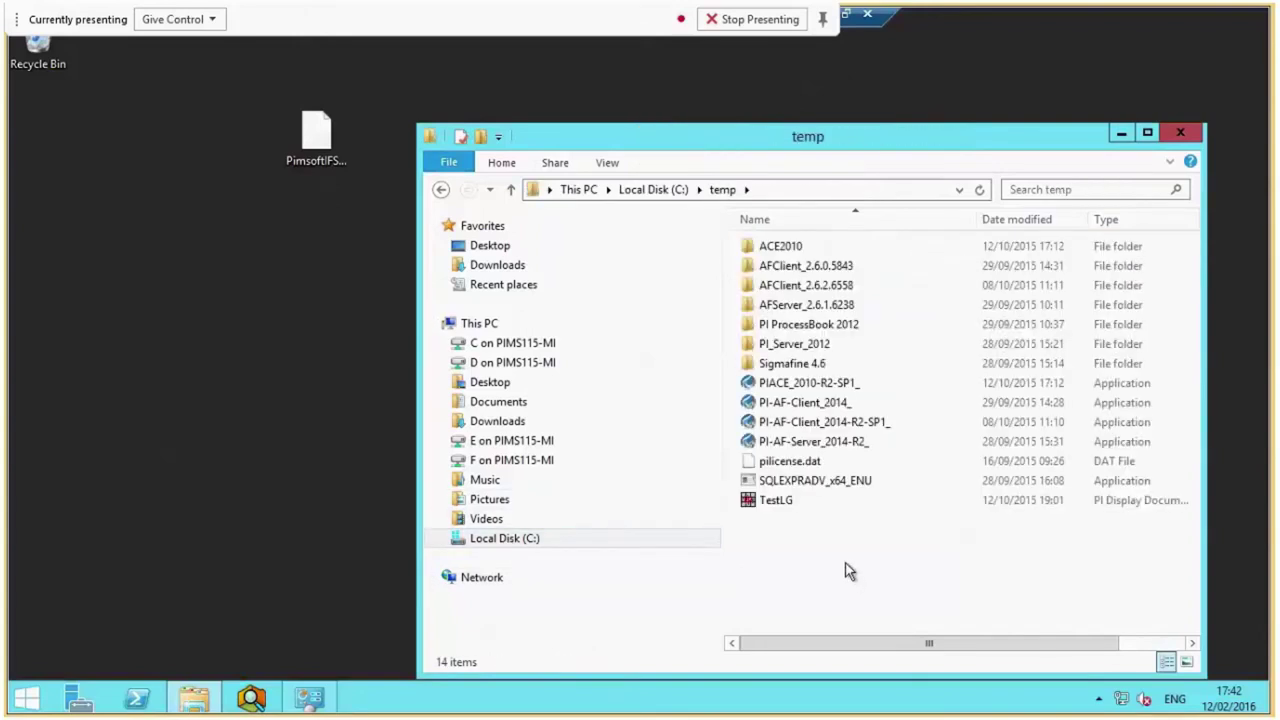
key(ctrl+v)
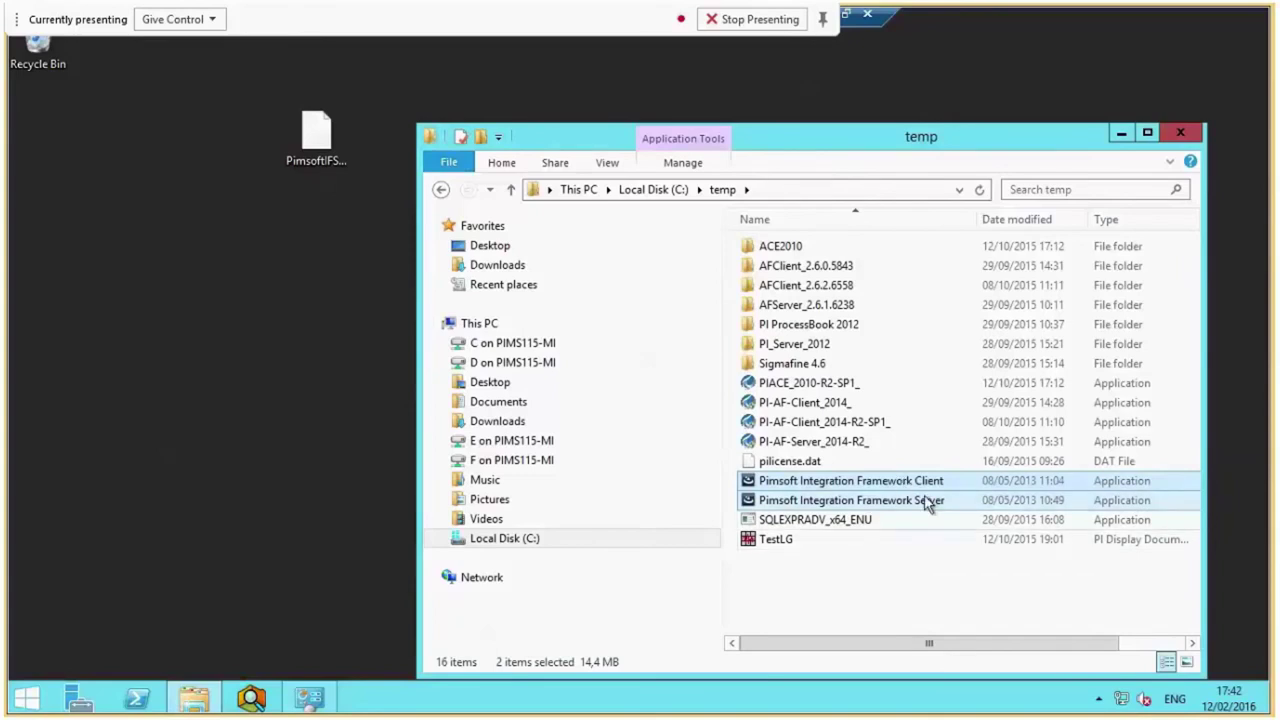
click(823, 579)
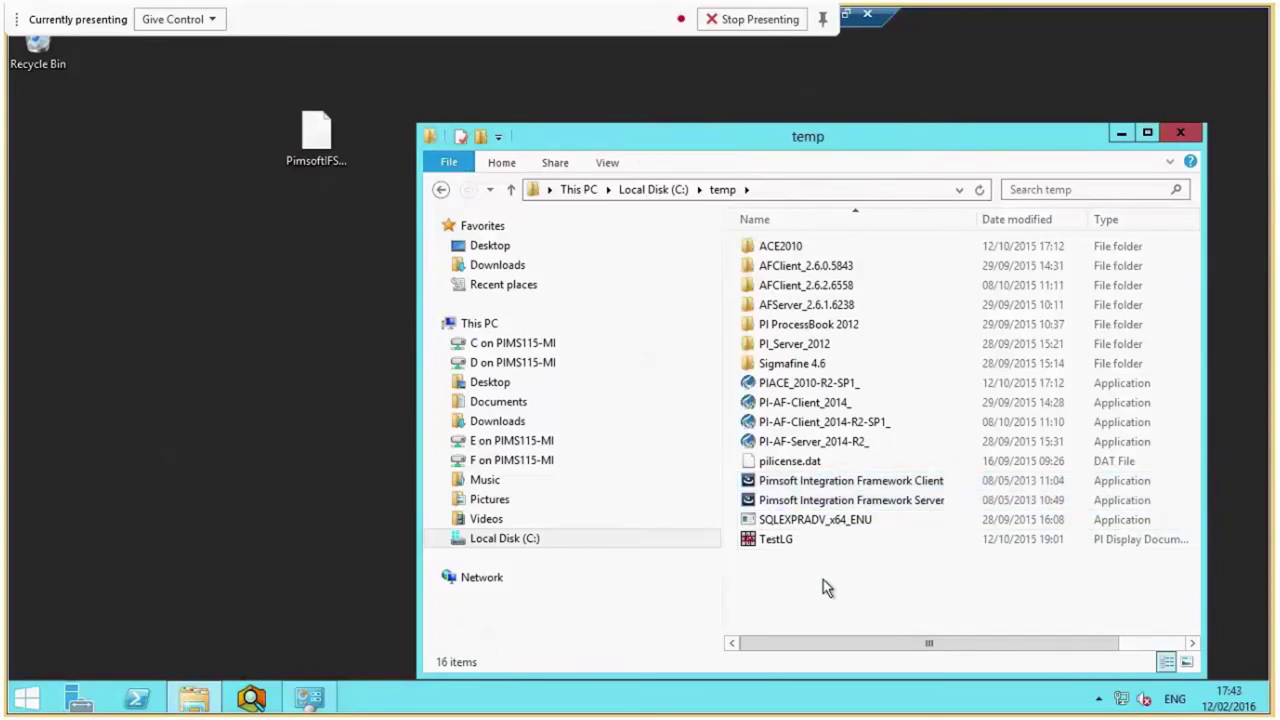
Copy the activator key file from the desktop into C:\Windows\System32, allowing the copy to proceed
click(316, 145)
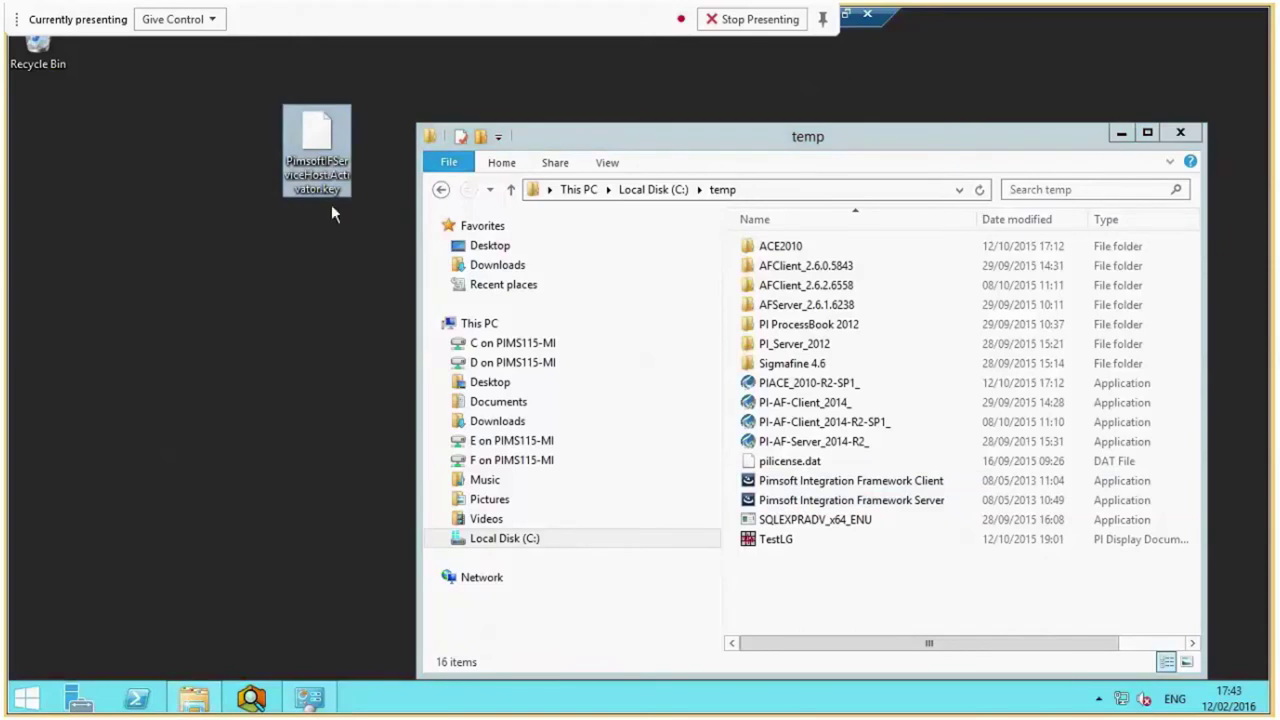
right_click(333, 150)
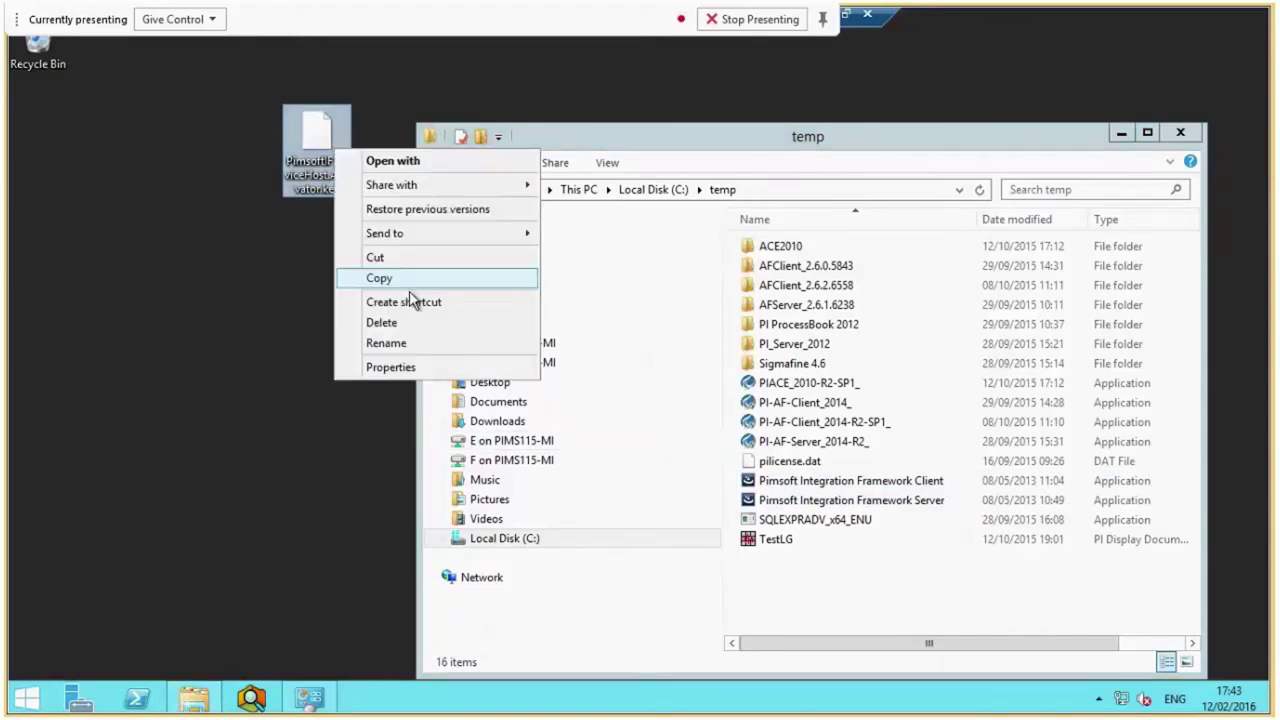
click(405, 279)
click(444, 538)
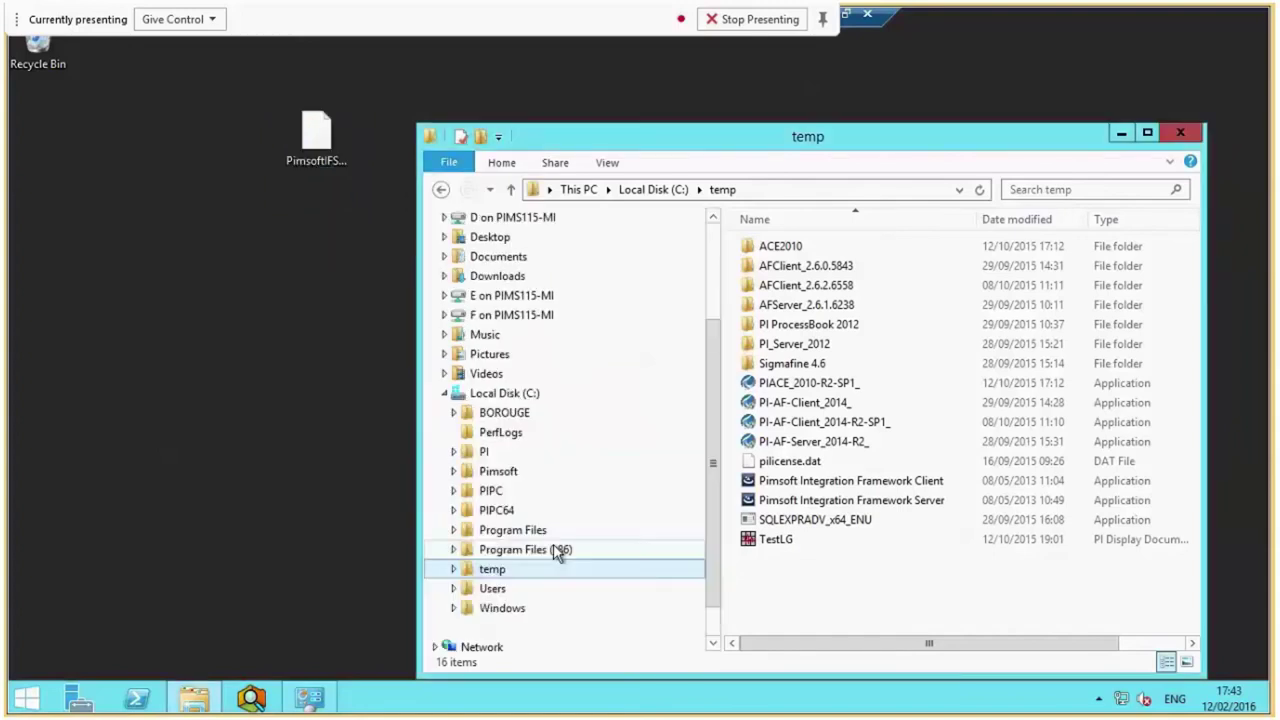
click(455, 569)
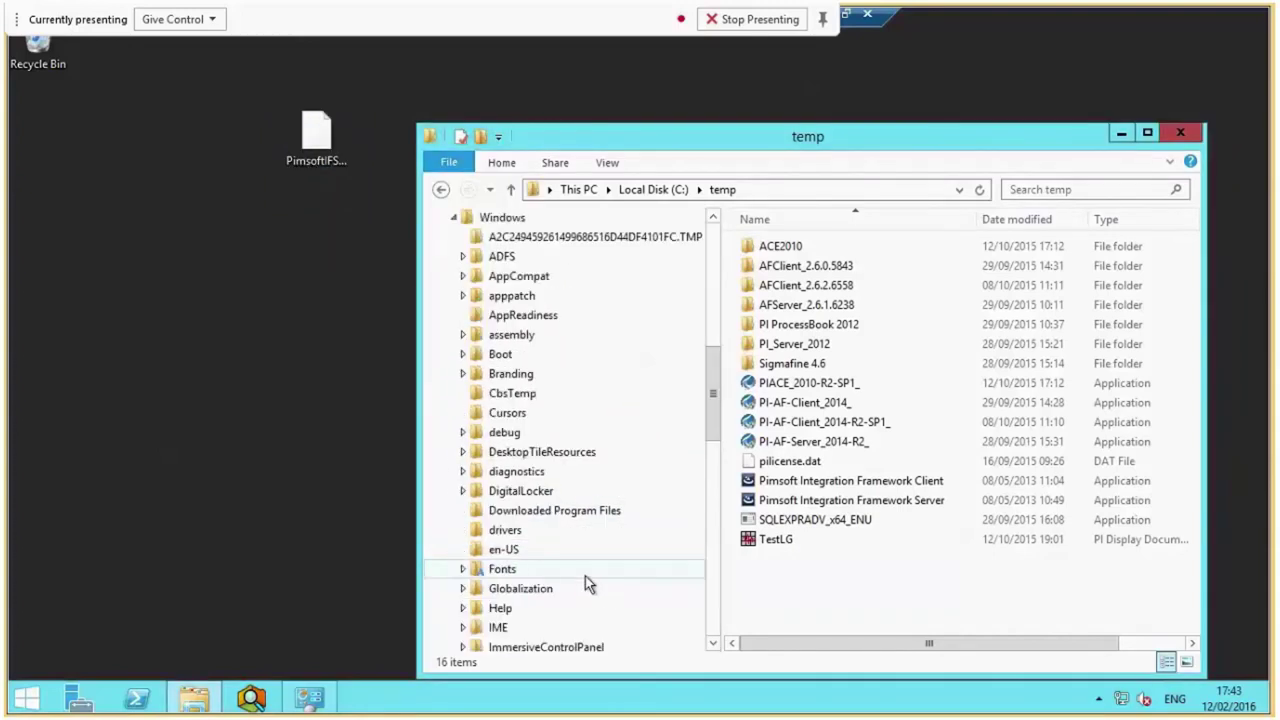
drag(711, 386, 727, 585)
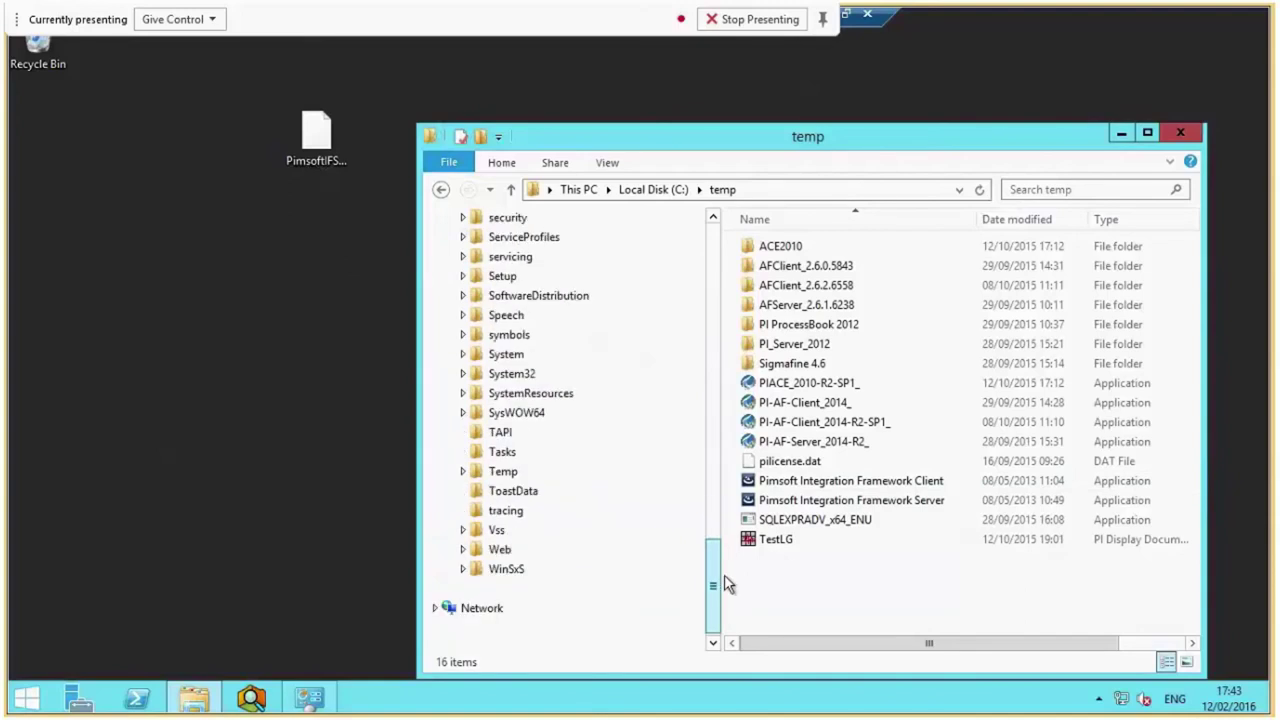
right_click(510, 373)
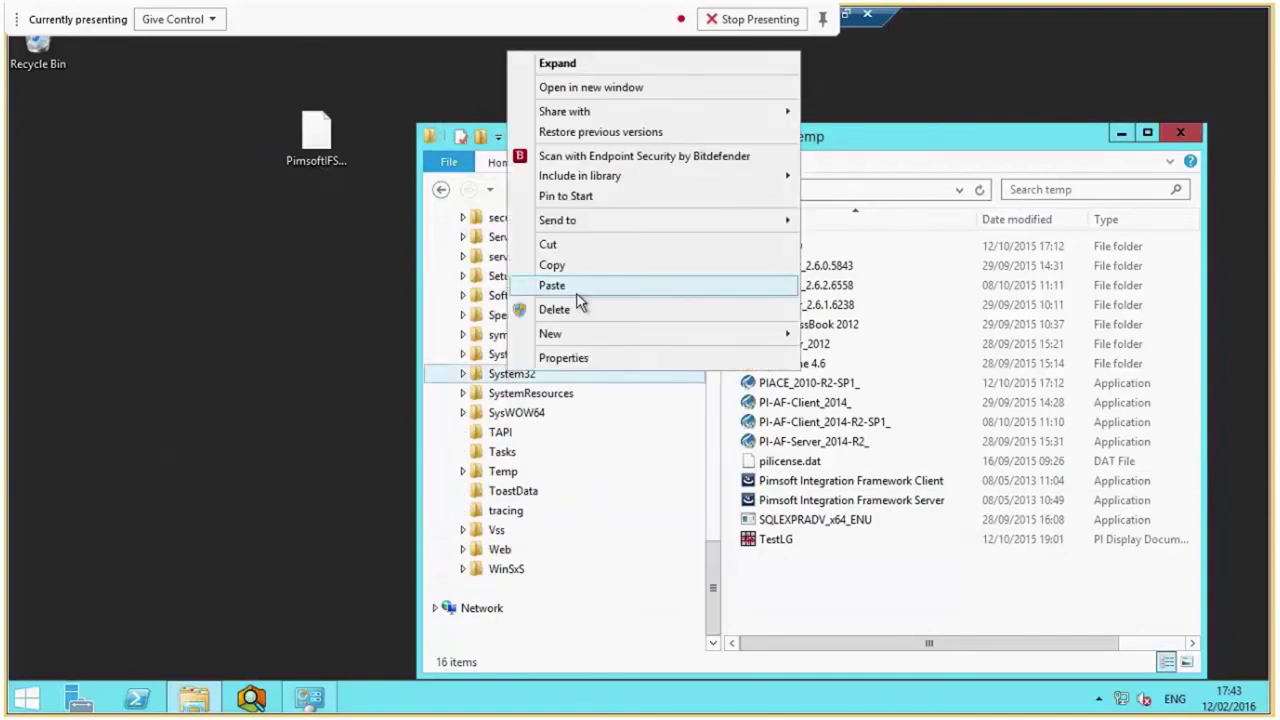
click(580, 290)
click(330, 225)
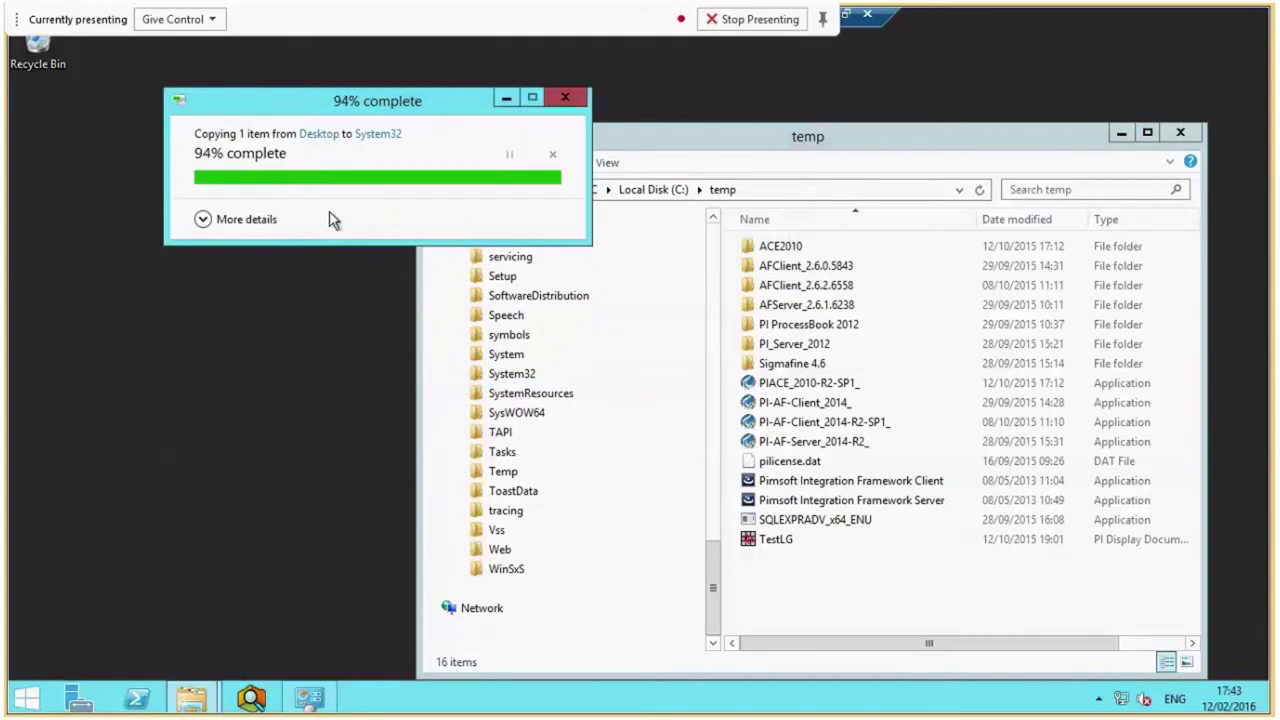
Paste the copied activator key file into the C:\Windows\SysWOW64 folder
click(518, 414)
right_click(518, 414)
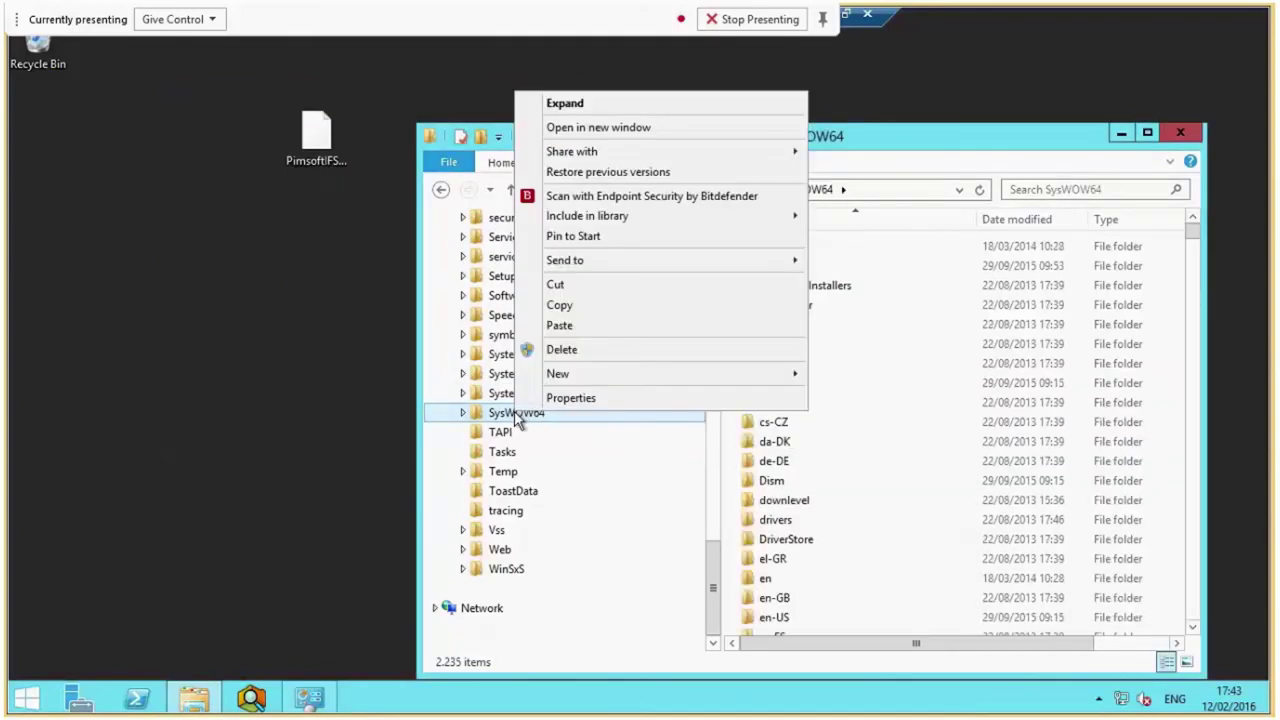
Paste the copied PimsoftIFServiceHost.Activator.key file into the C:\Windows\SysWOW64 folder
click(579, 326)
click(597, 222)
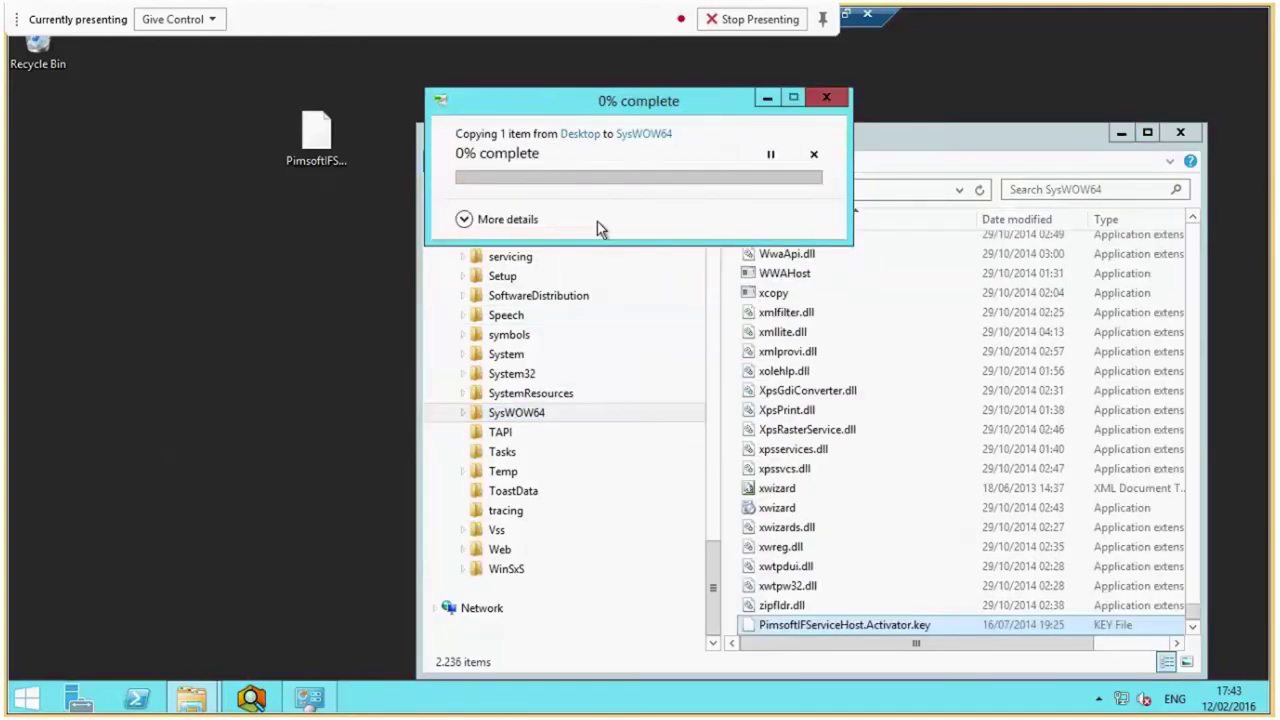
click(1121, 133)
click(194, 698)
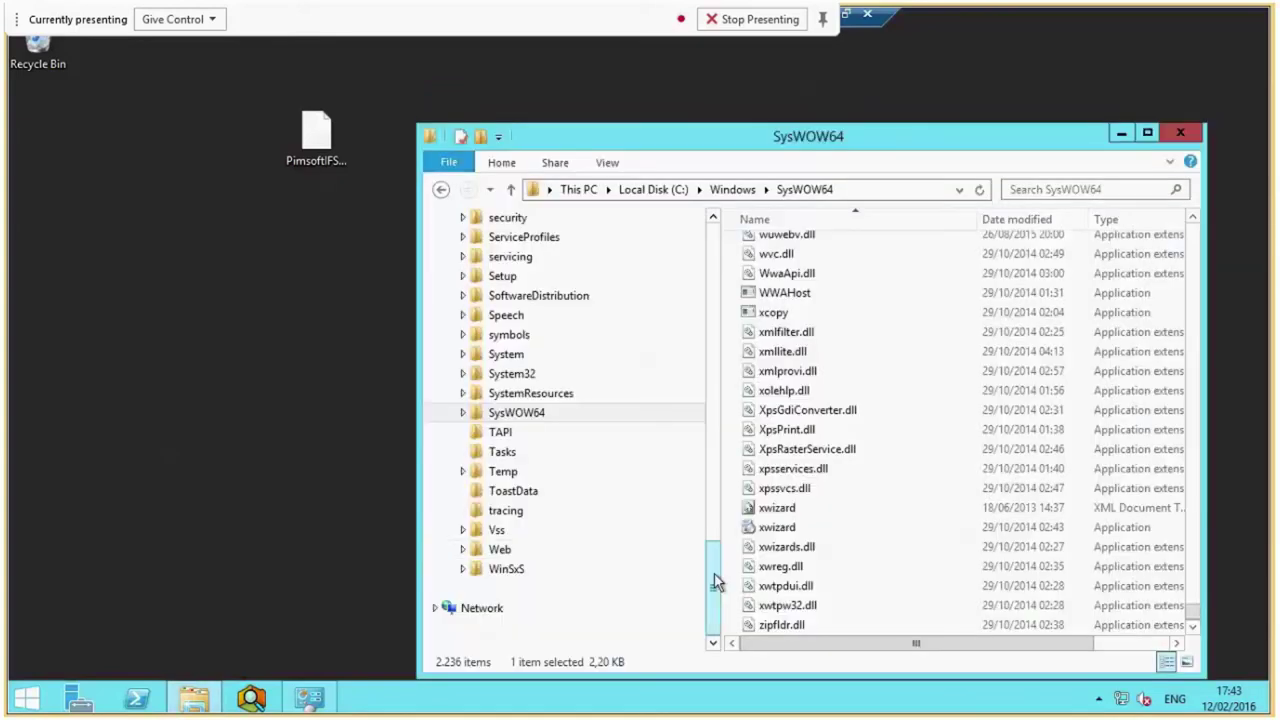
Collapse the Windows folder in the folder tree and open C:\temp
drag(714, 585, 720, 290)
scroll(713, 330, down, 3)
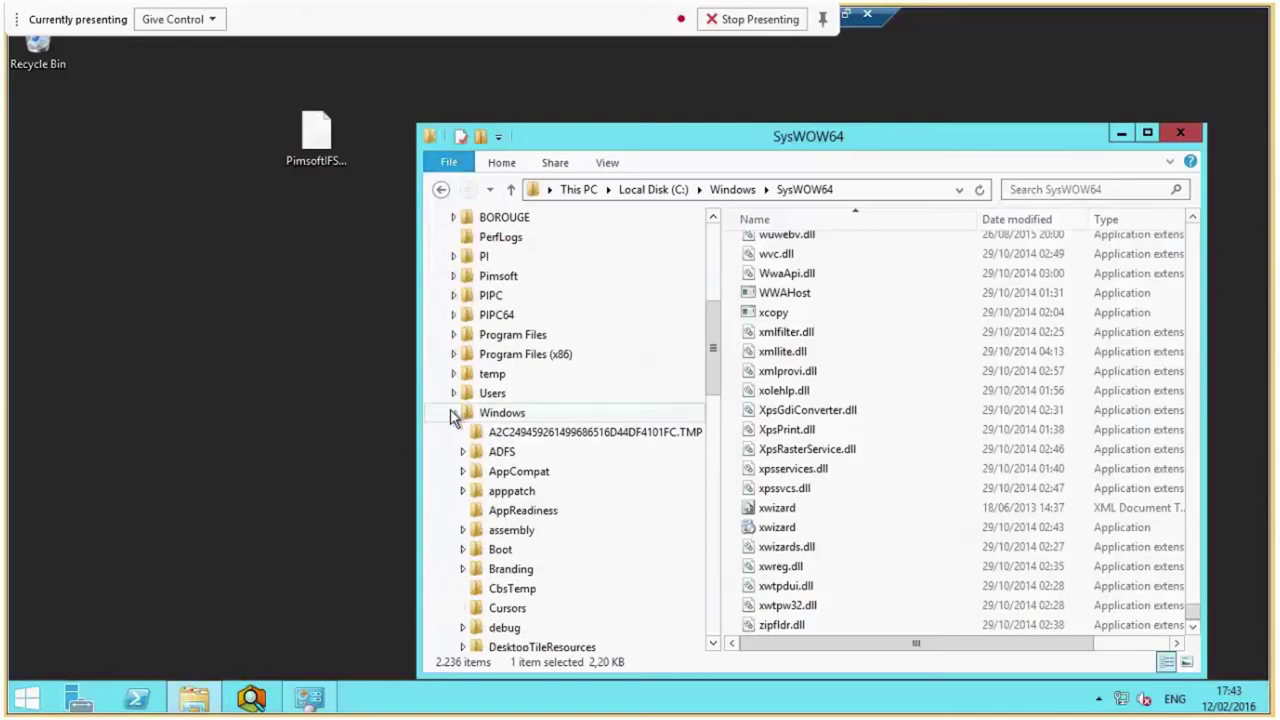
click(452, 410)
click(490, 530)
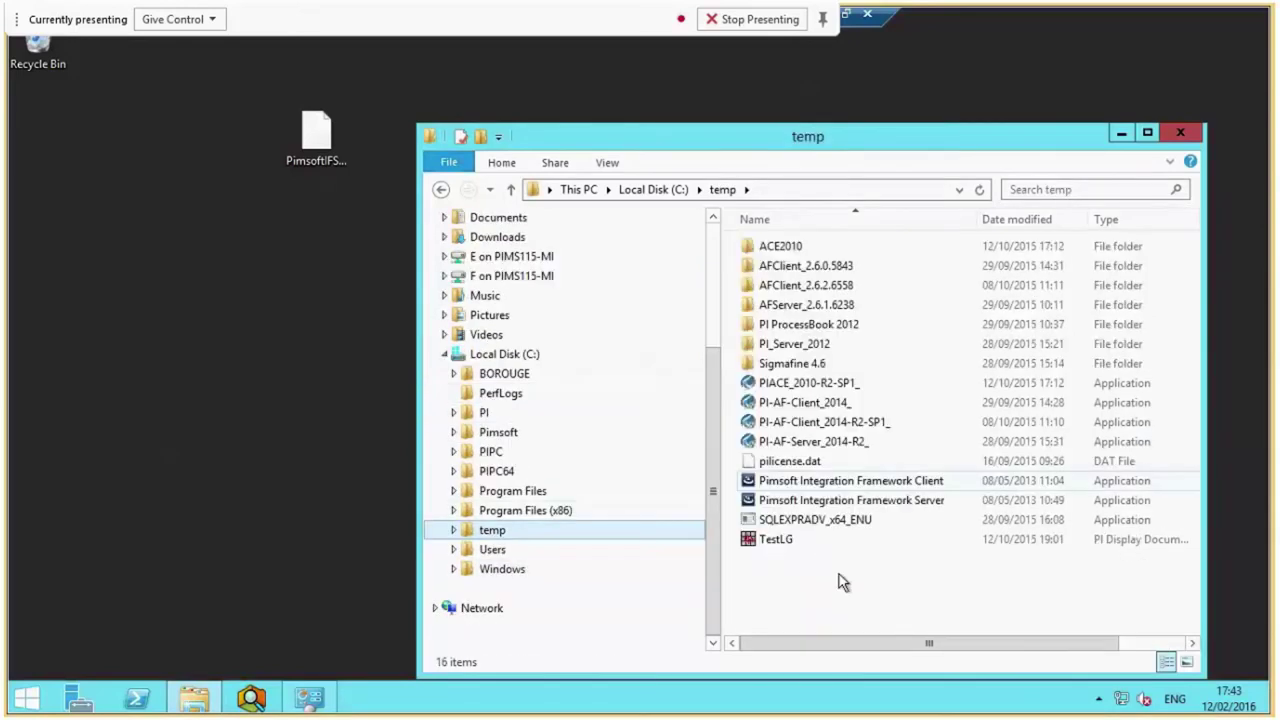
Run the Pimsoft Integration Framework Server installer as administrator, allow it to make changes, and minimize the folder window covering it
click(862, 501)
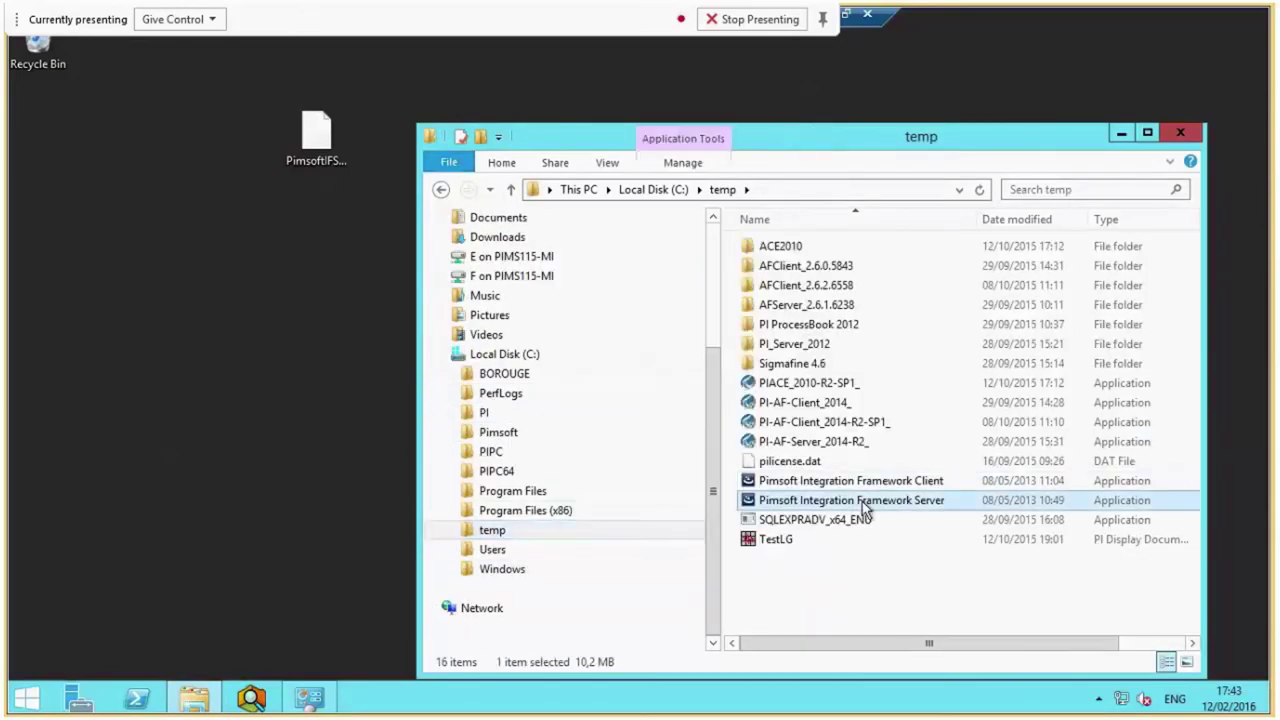
right_click(862, 501)
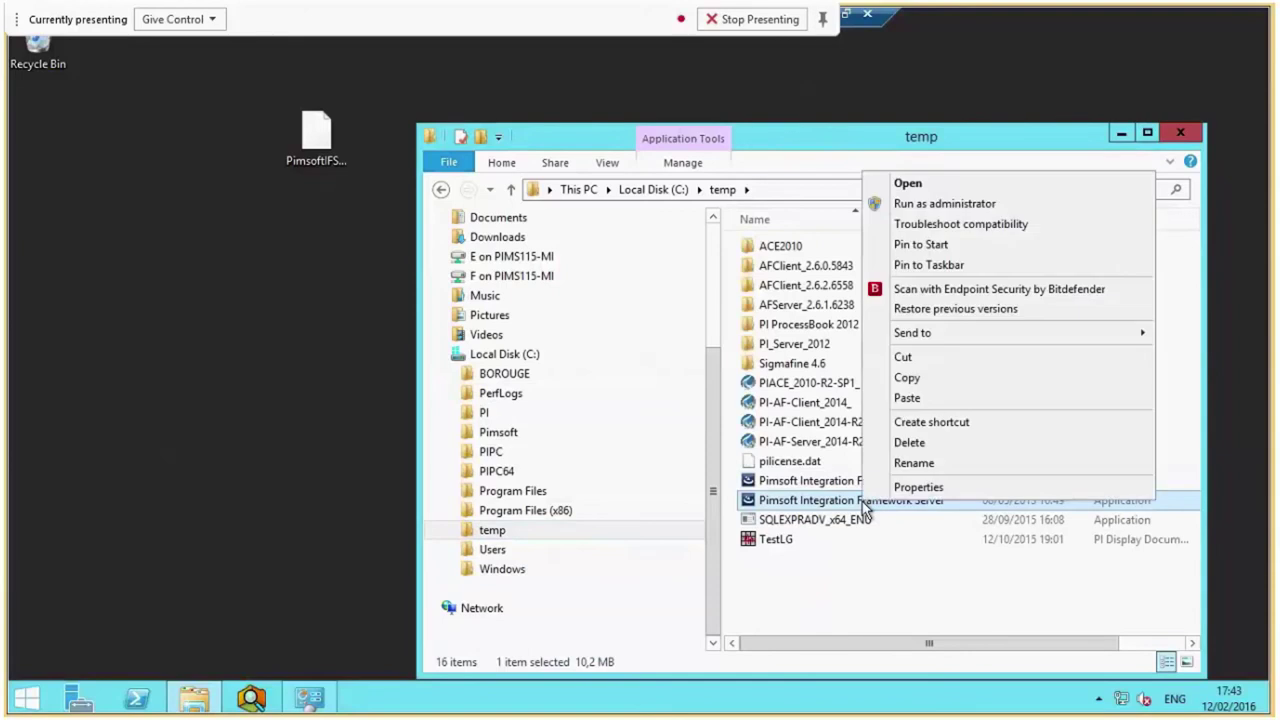
click(937, 203)
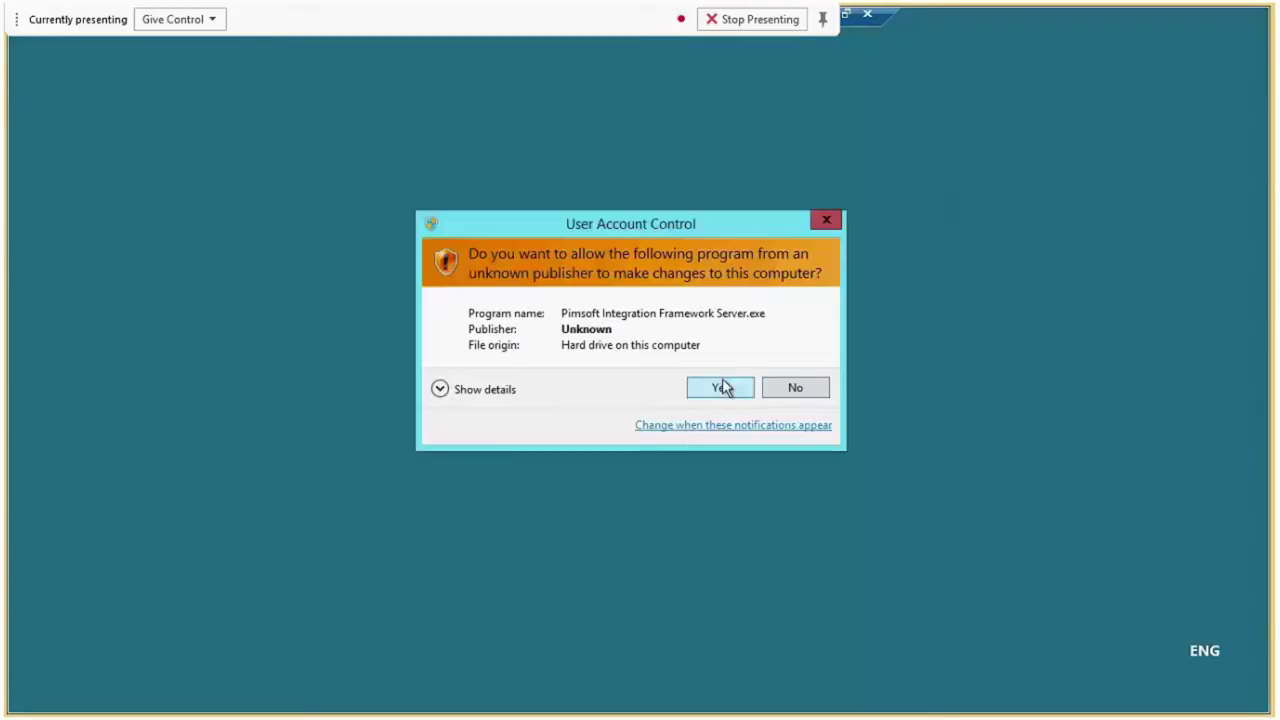
click(722, 388)
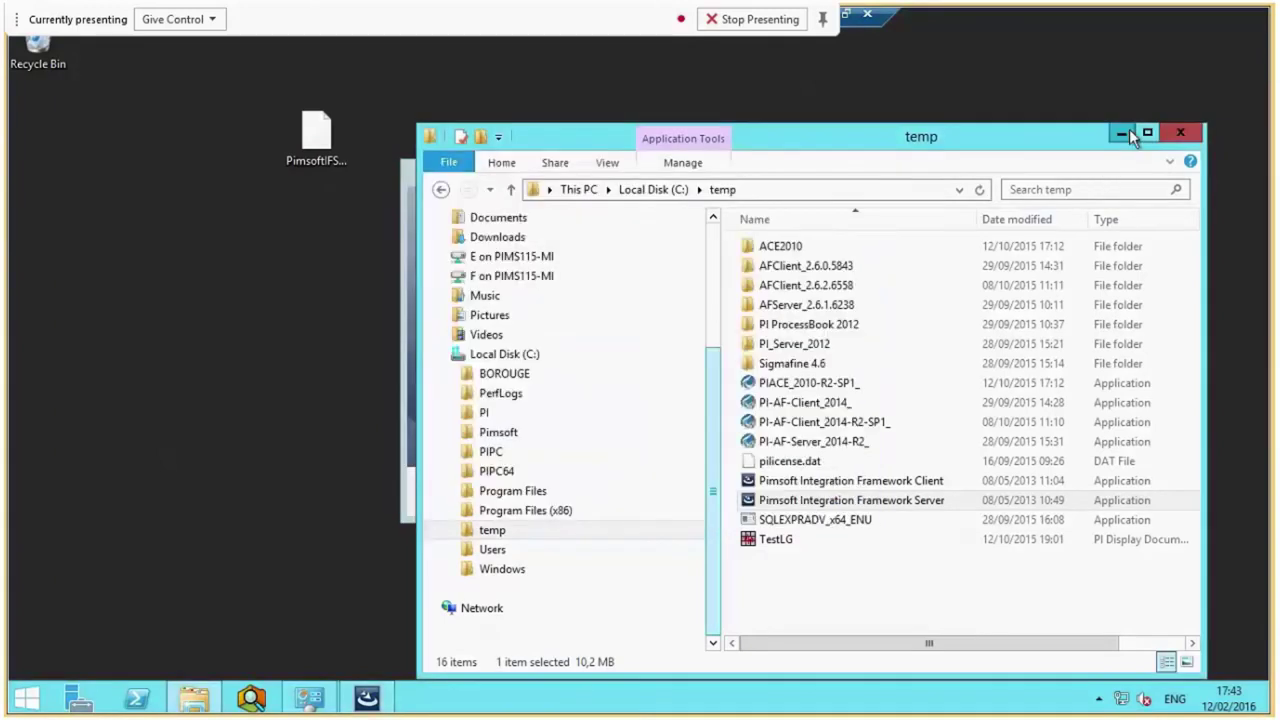
click(1125, 131)
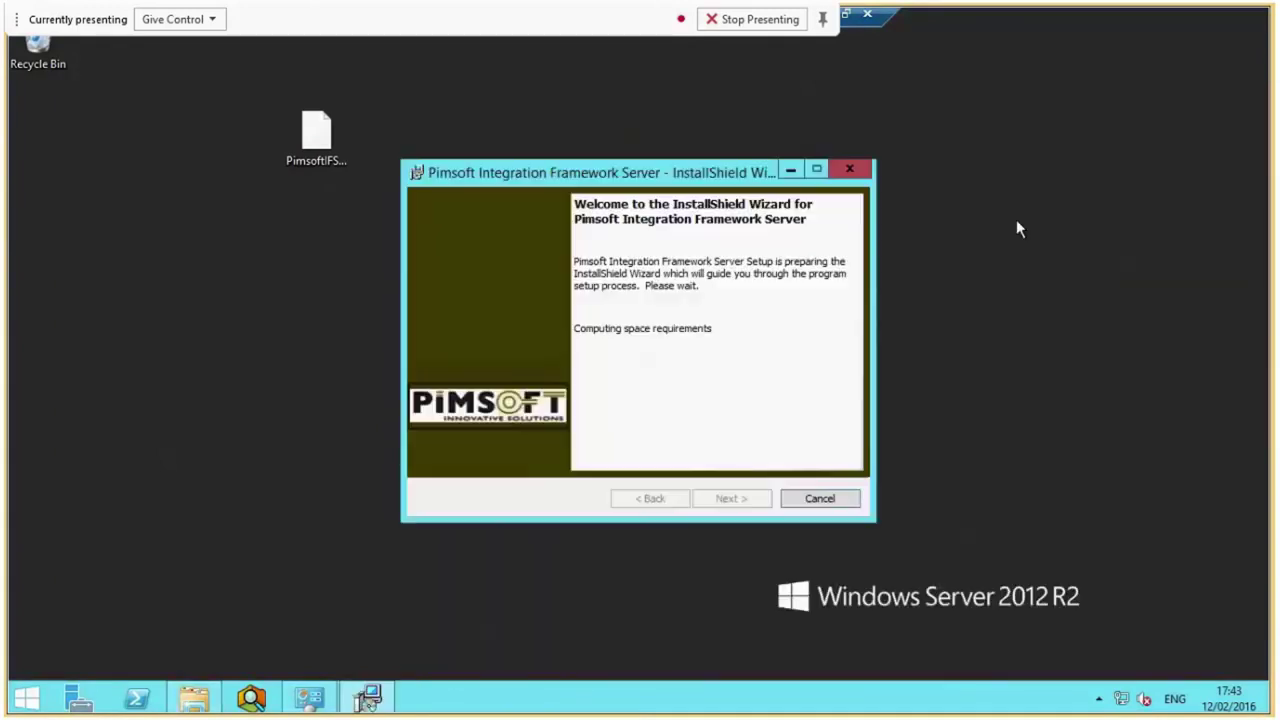
Accept the license agreement terms and keep the default customer information in the setup wizard
click(731, 498)
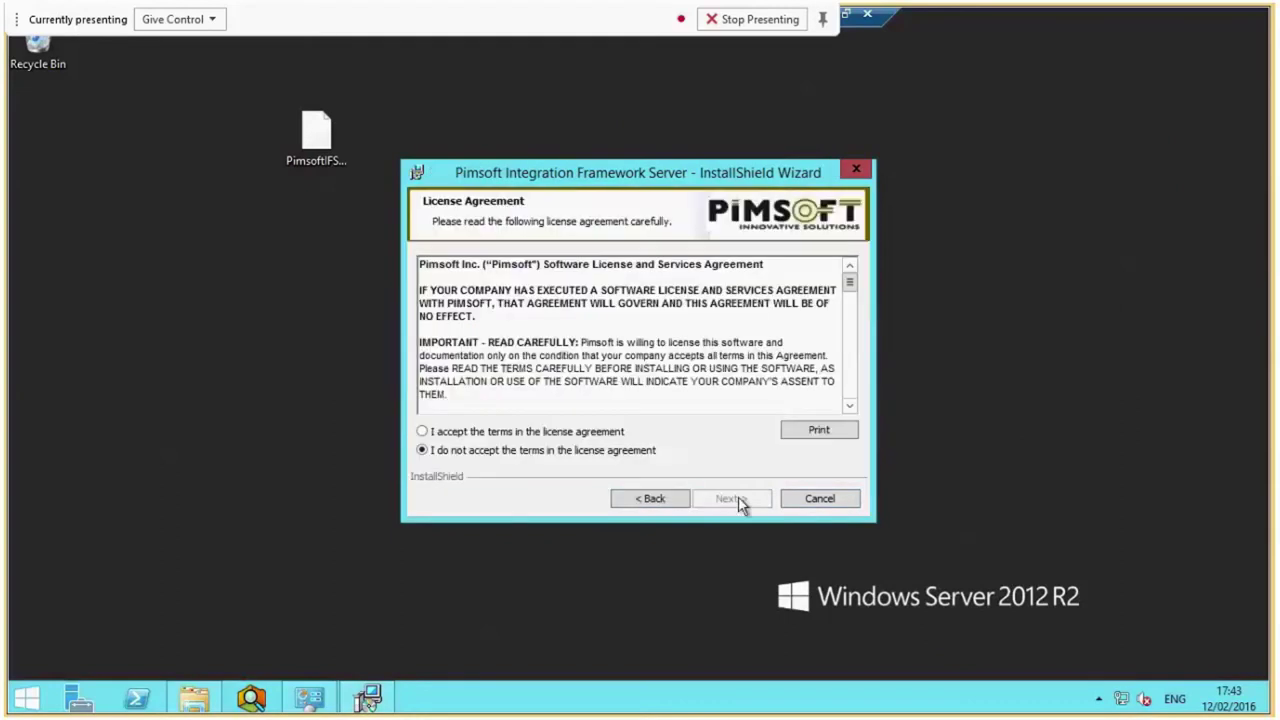
key(alt+a)
click(750, 503)
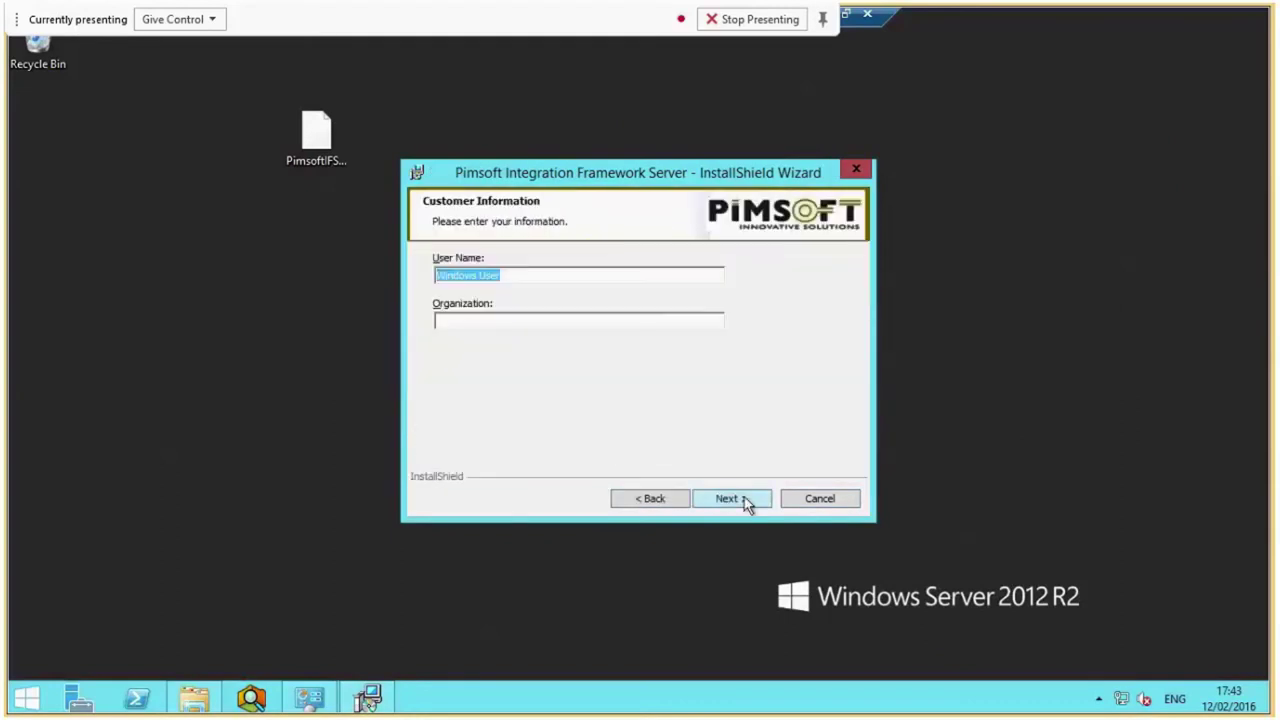
click(746, 503)
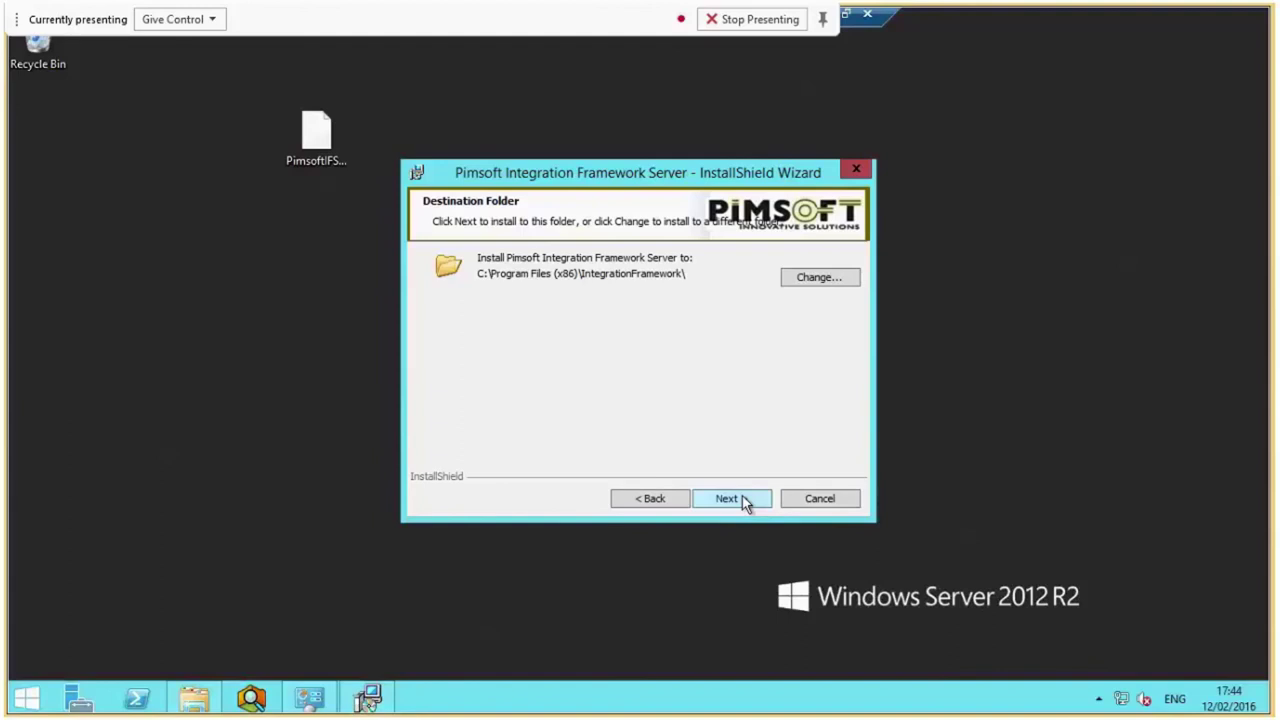
Change the installation destination folder to C:\Pimsoft\IF
click(821, 283)
click(767, 281)
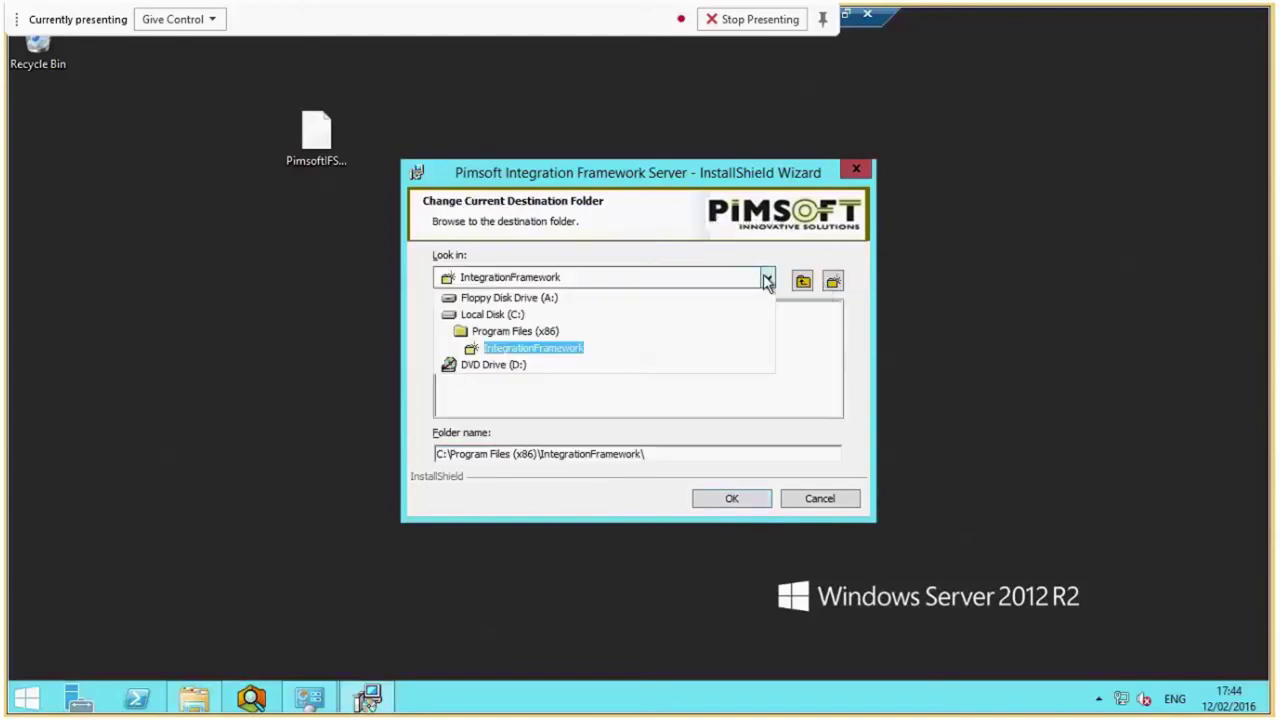
click(503, 316)
click(505, 452)
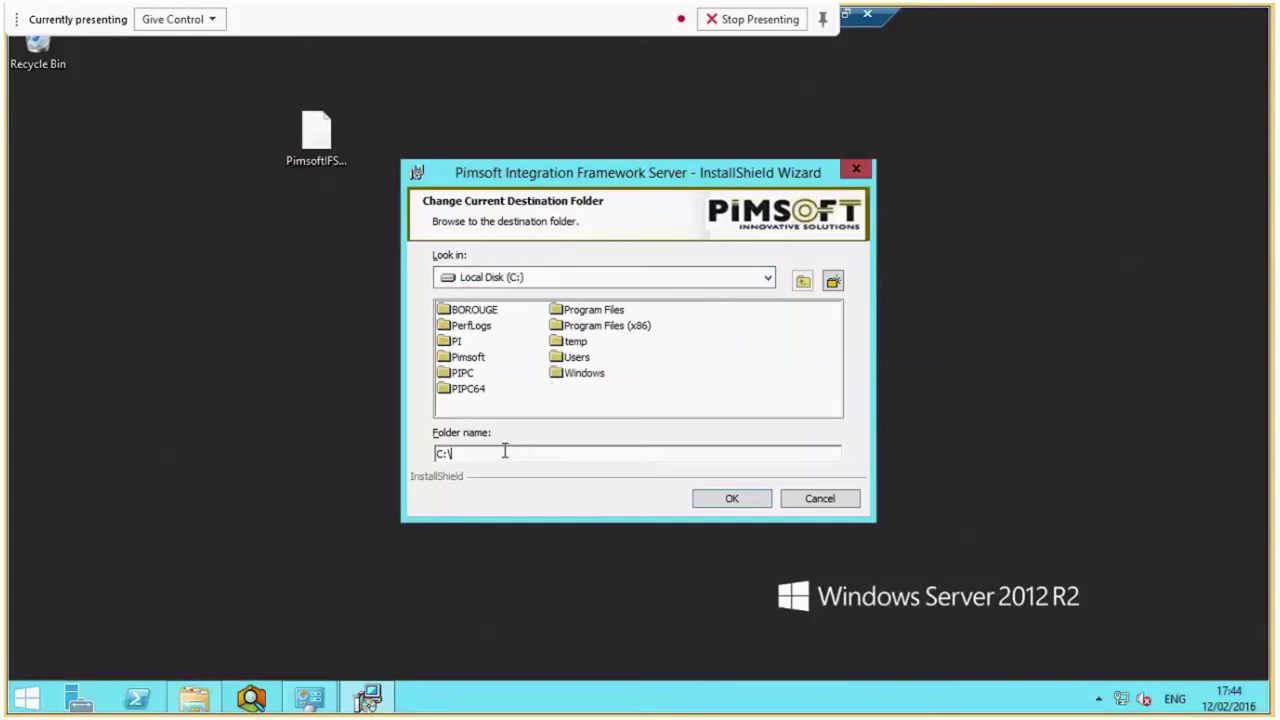
text(IF\)
key(Return)
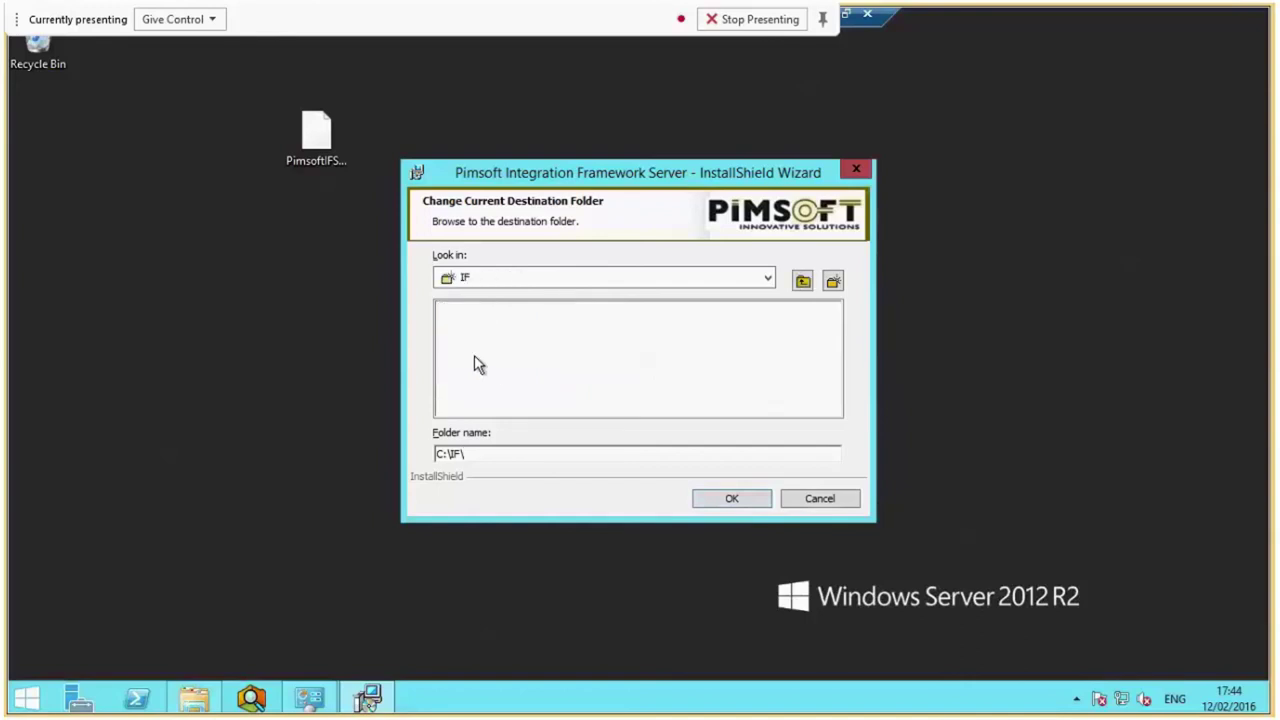
click(803, 283)
double_click(468, 373)
click(514, 452)
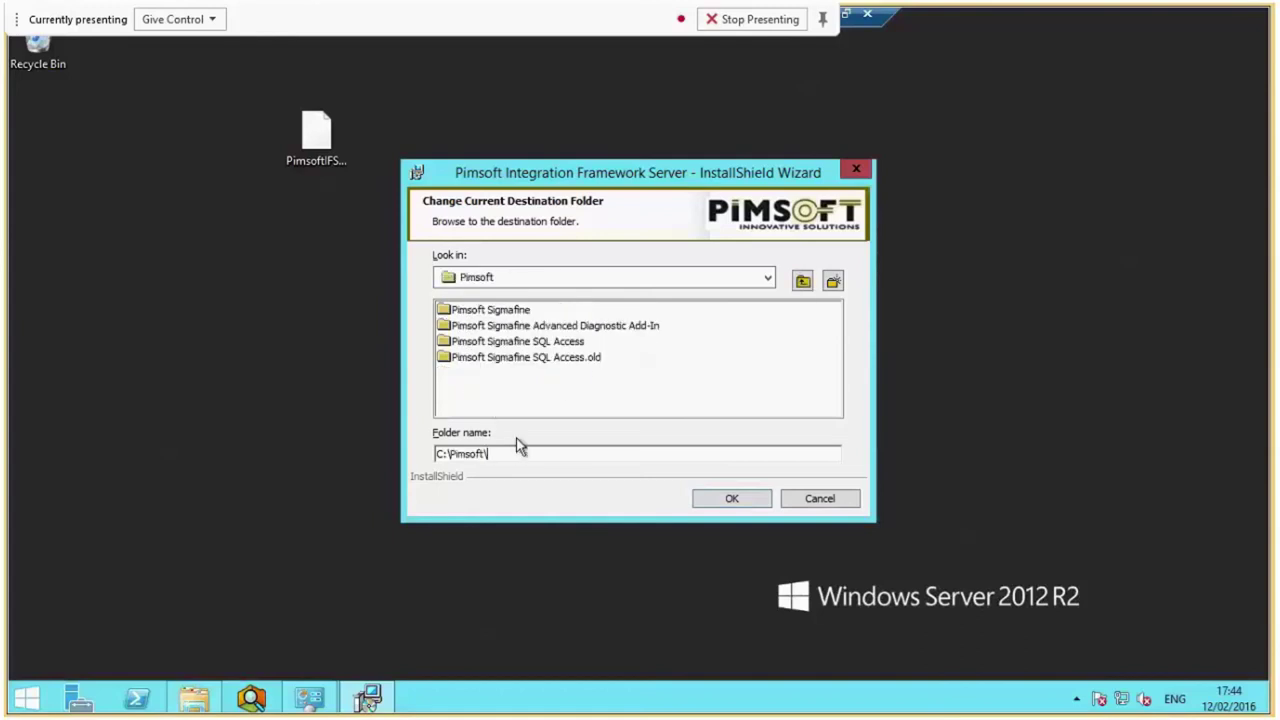
text(IF)
click(732, 500)
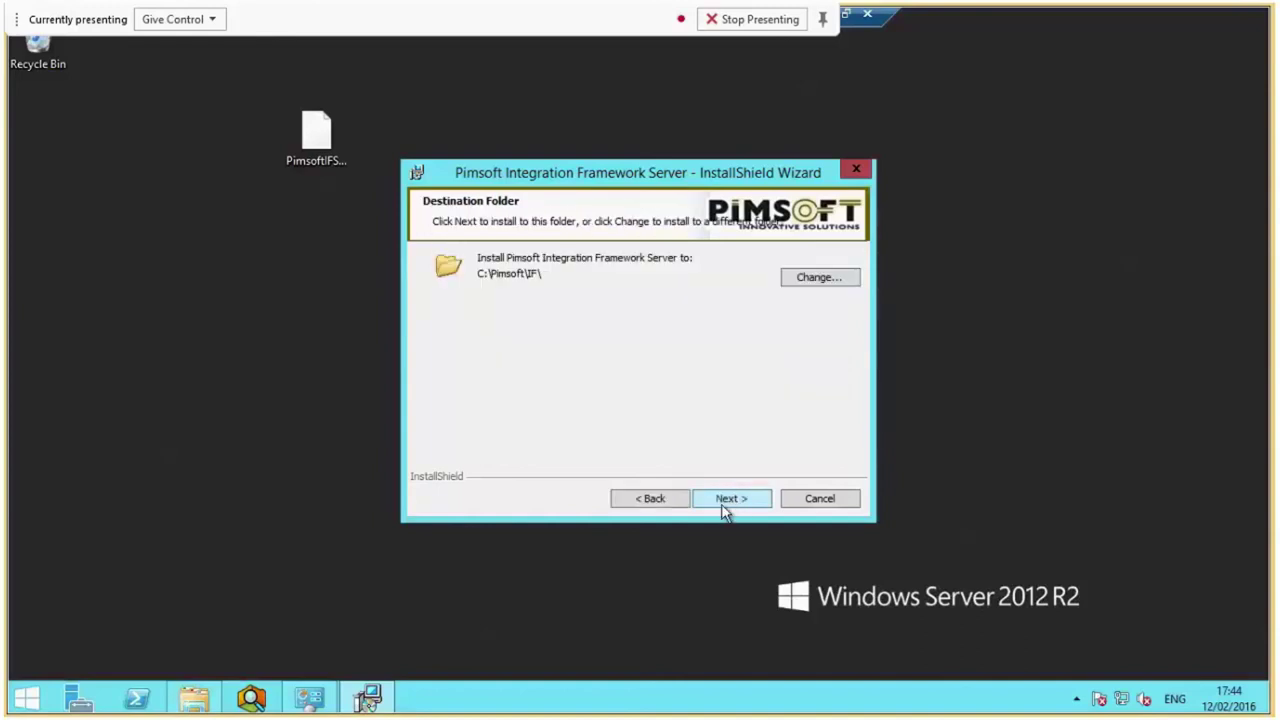
Run the Integration Framework Server installation to completion, acknowledging the security model initialization notice and finishing the wizard
click(727, 500)
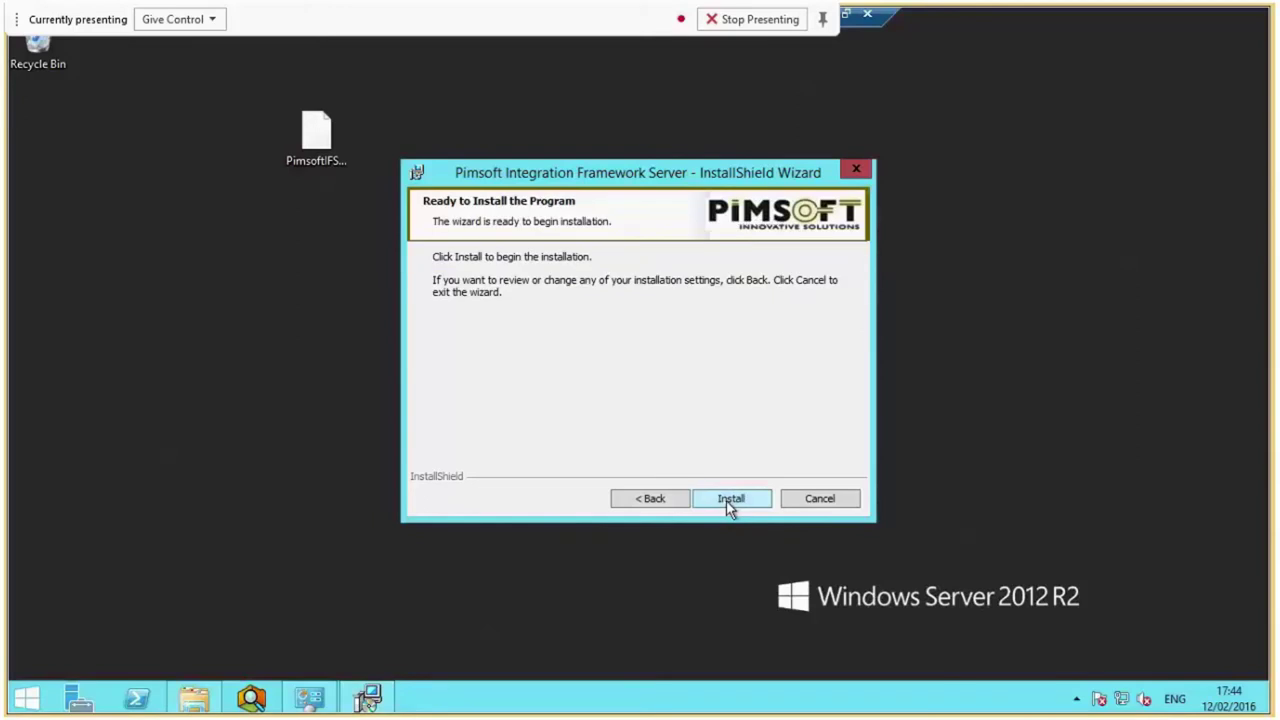
click(730, 499)
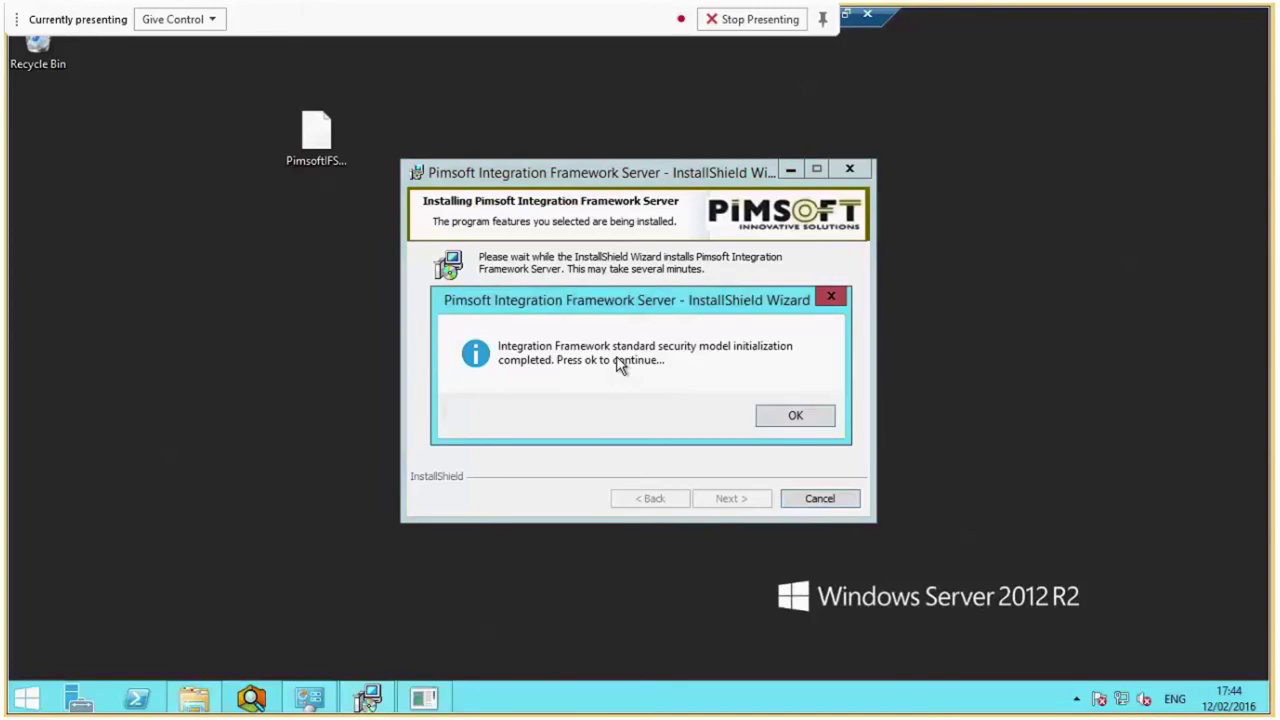
drag(600, 305, 242, 314)
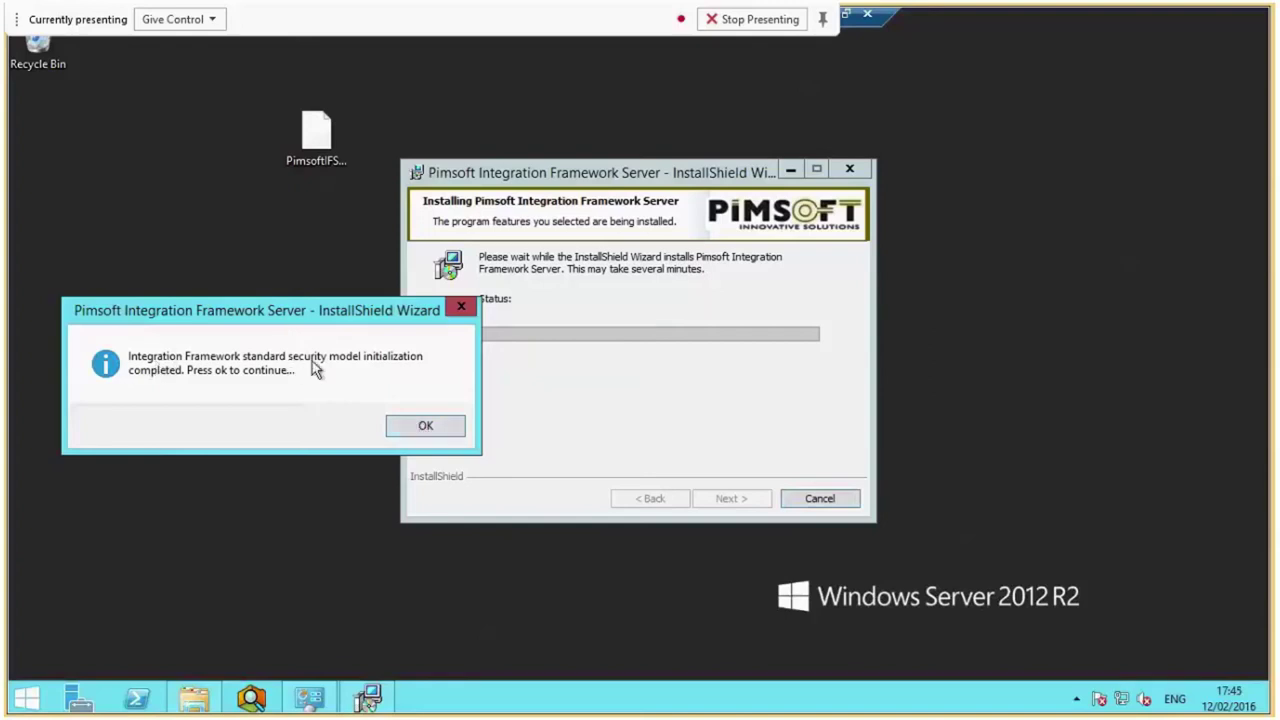
click(450, 430)
click(731, 498)
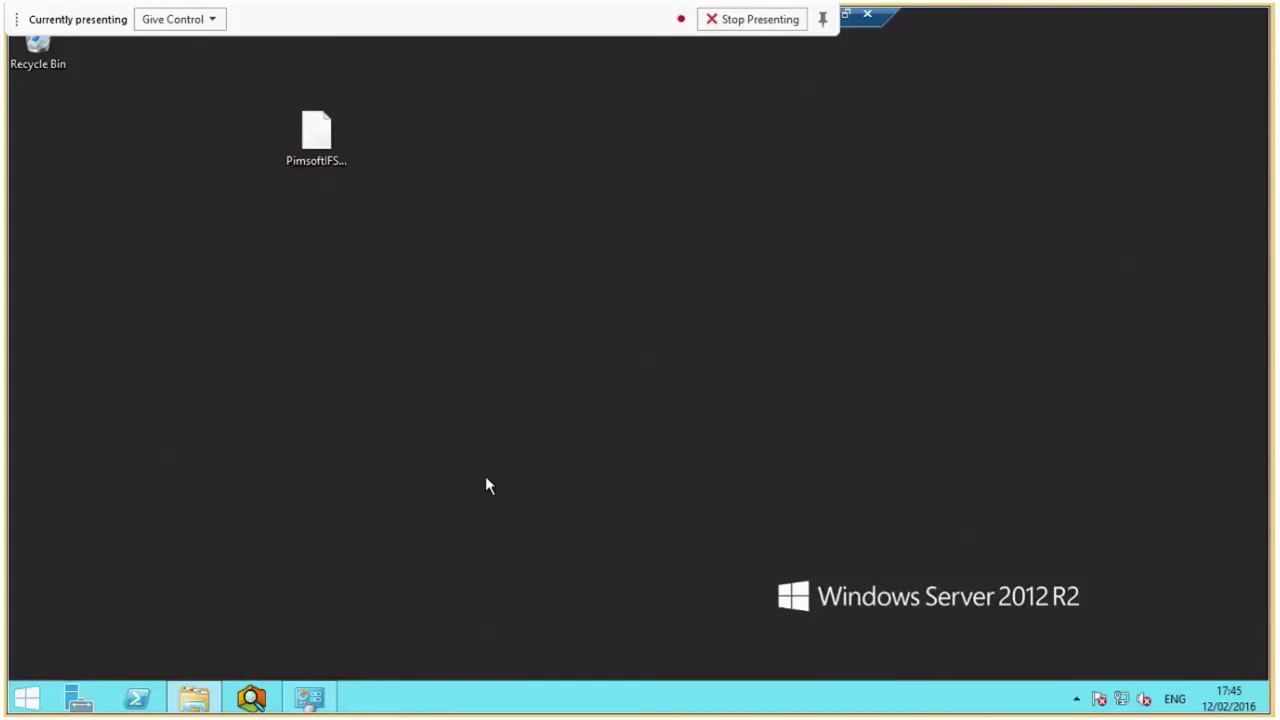
Open the C:\Pimsoft\IF folder in a maximized window and look through the installed files
click(194, 698)
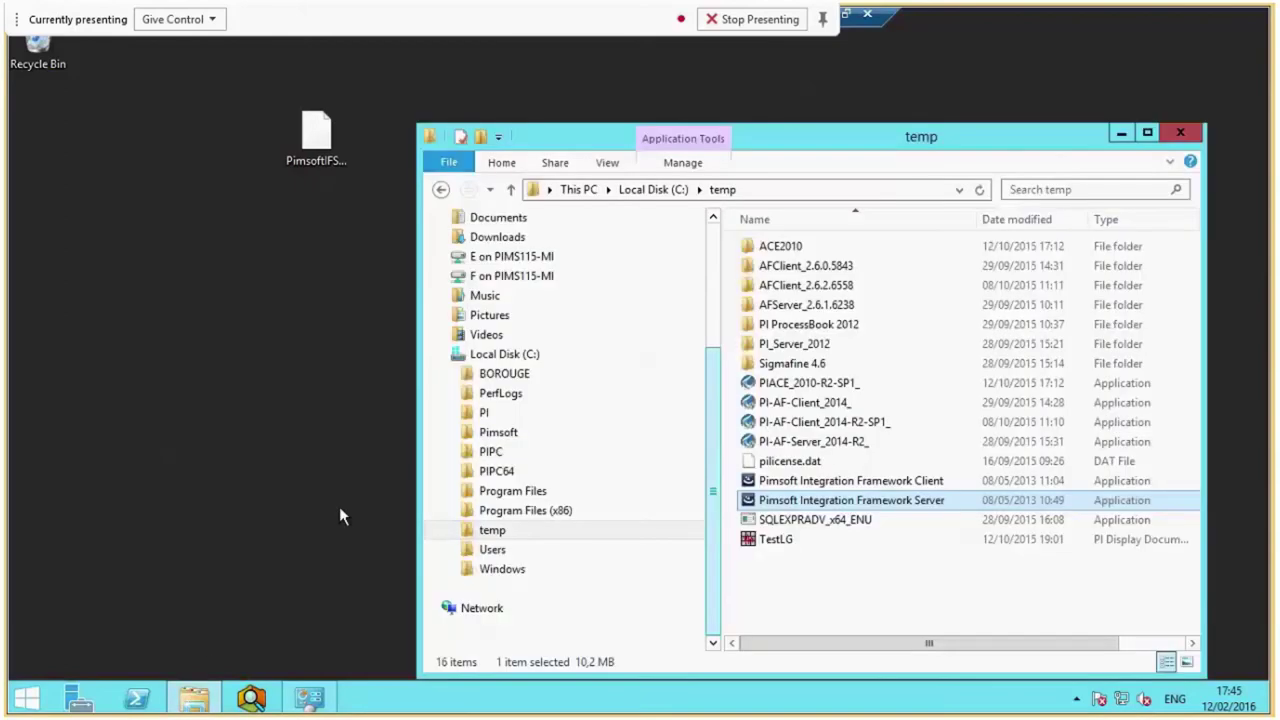
click(506, 355)
click(791, 307)
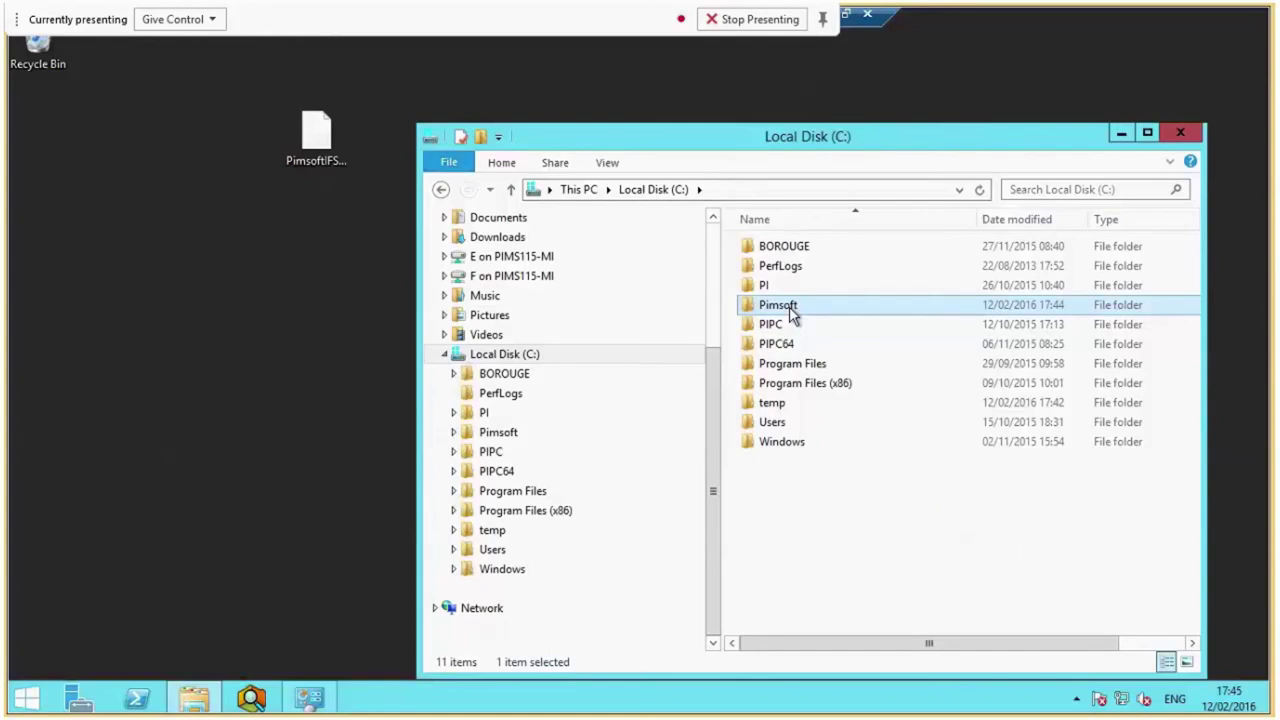
double_click(791, 307)
double_click(768, 248)
double_click(938, 136)
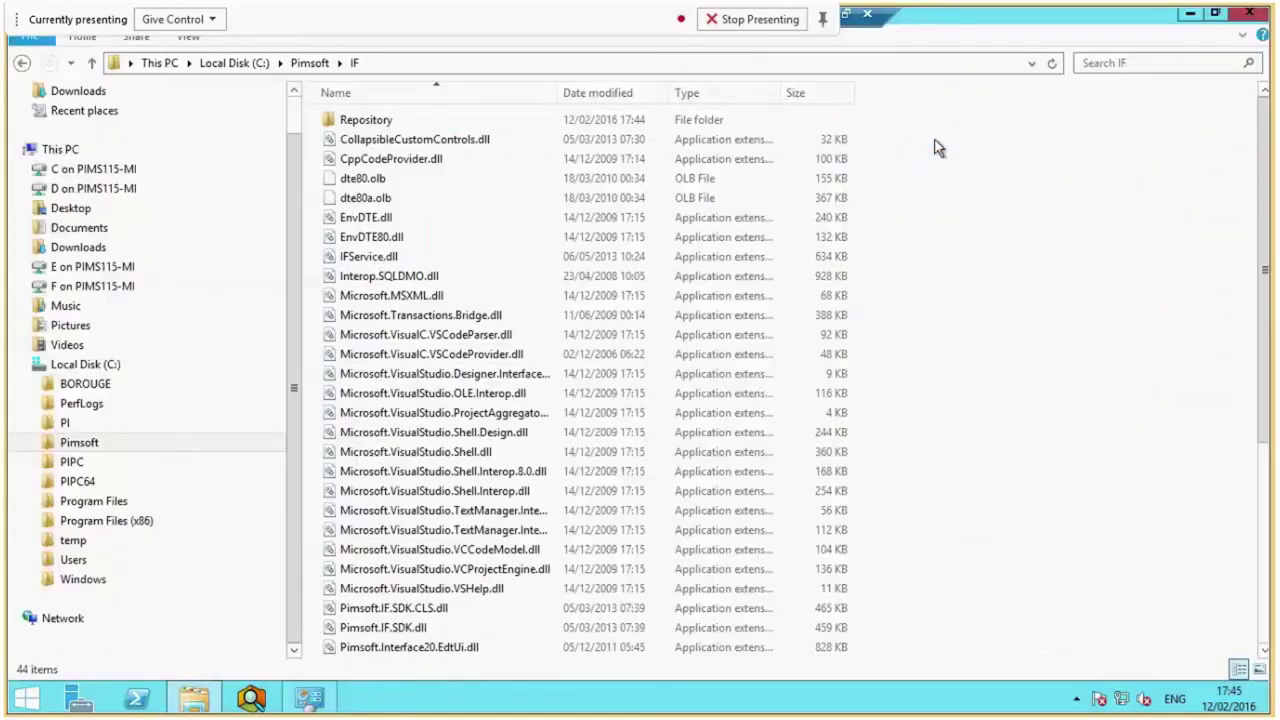
click(480, 393)
scroll(470, 425, down, 1)
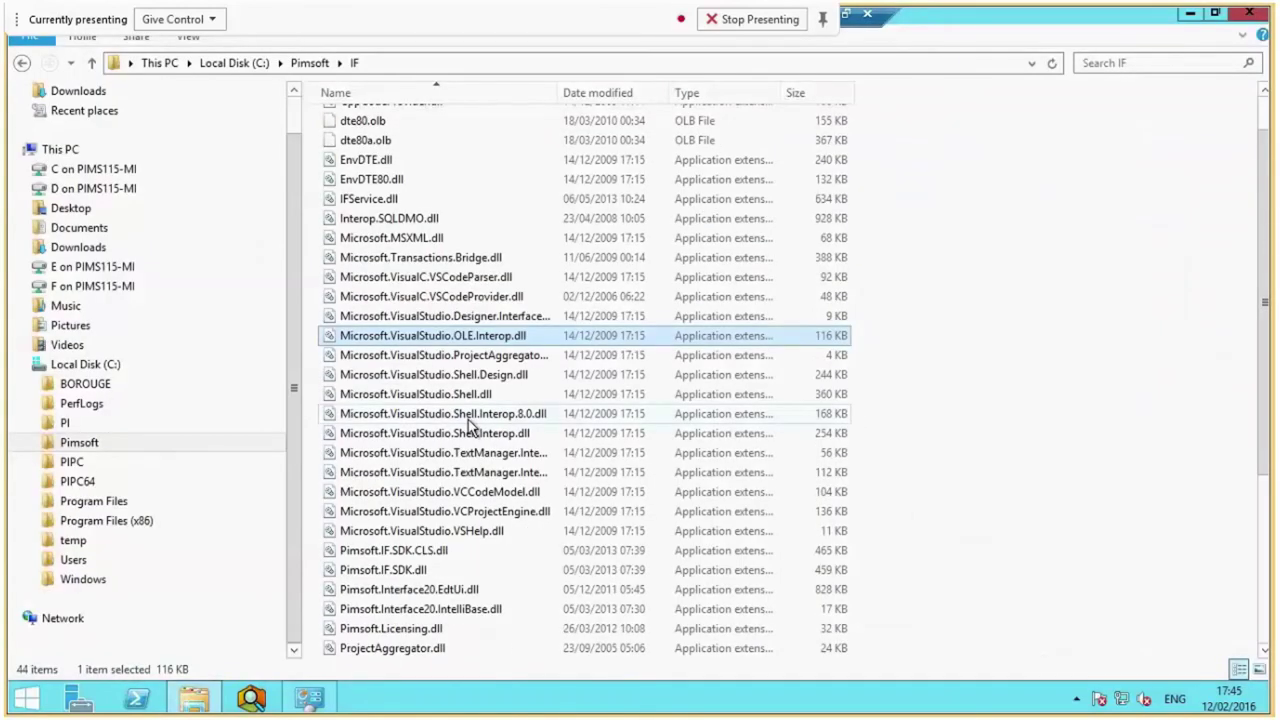
scroll(470, 425, down, 5)
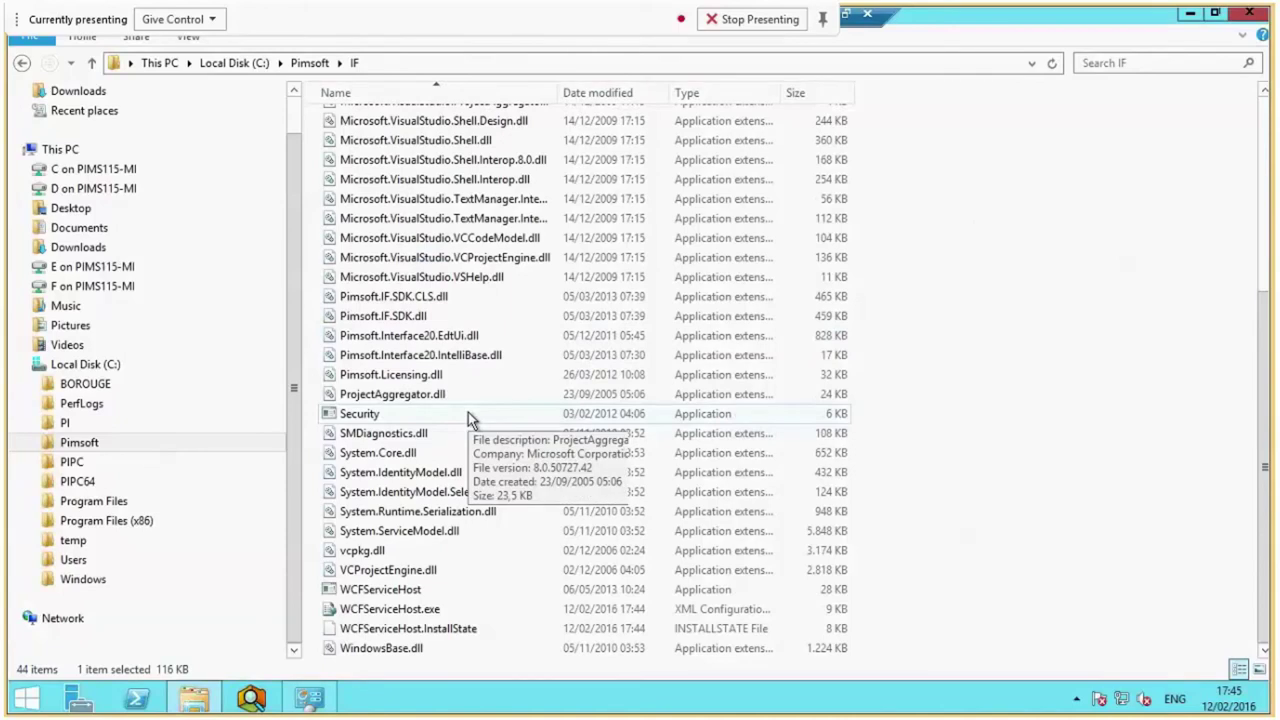
scroll(460, 414, up, 4)
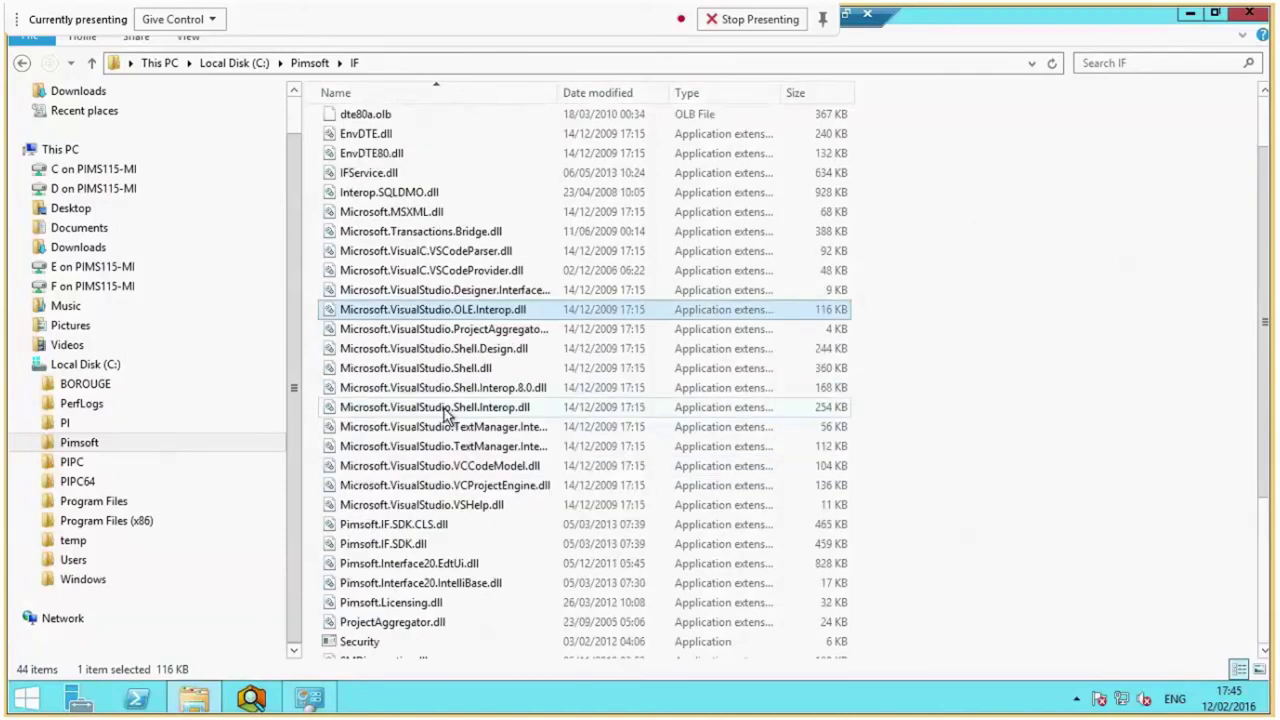
scroll(446, 415, up, 2)
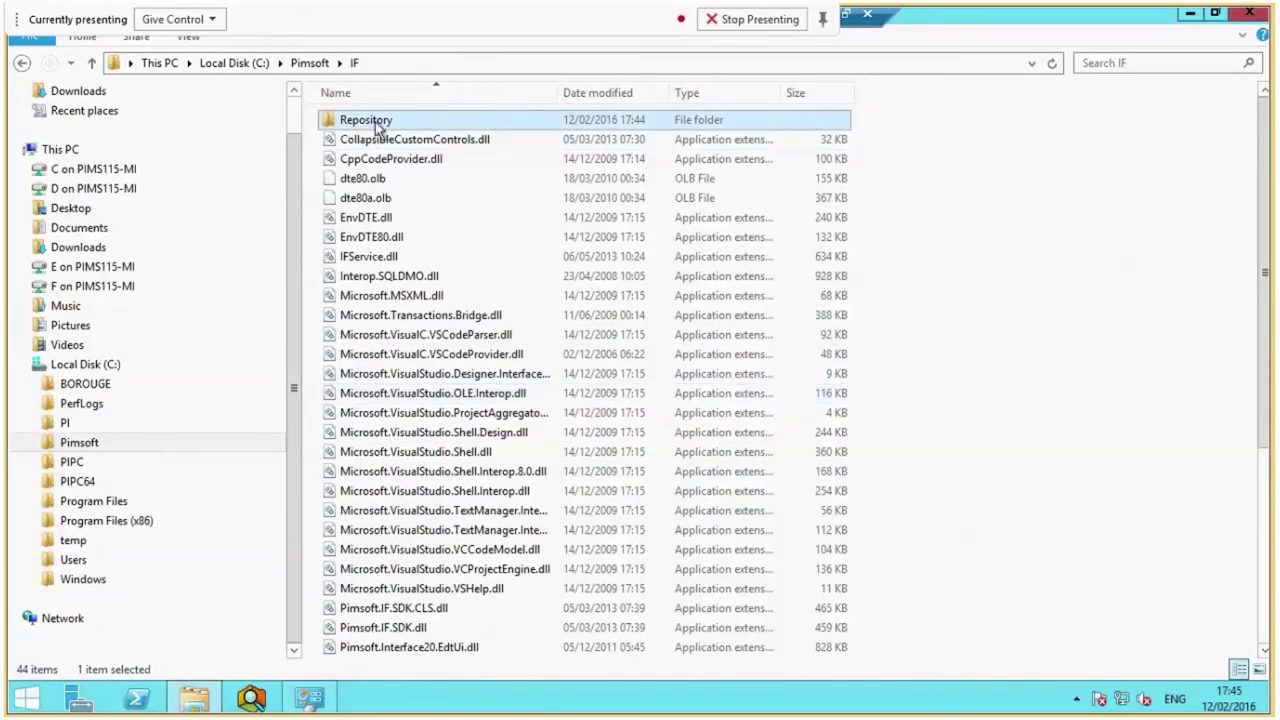
Open the Repository subfolder and examine the IF_Authorization.rep and IF_Settings.Rep files
double_click(376, 122)
drag(508, 235, 362, 115)
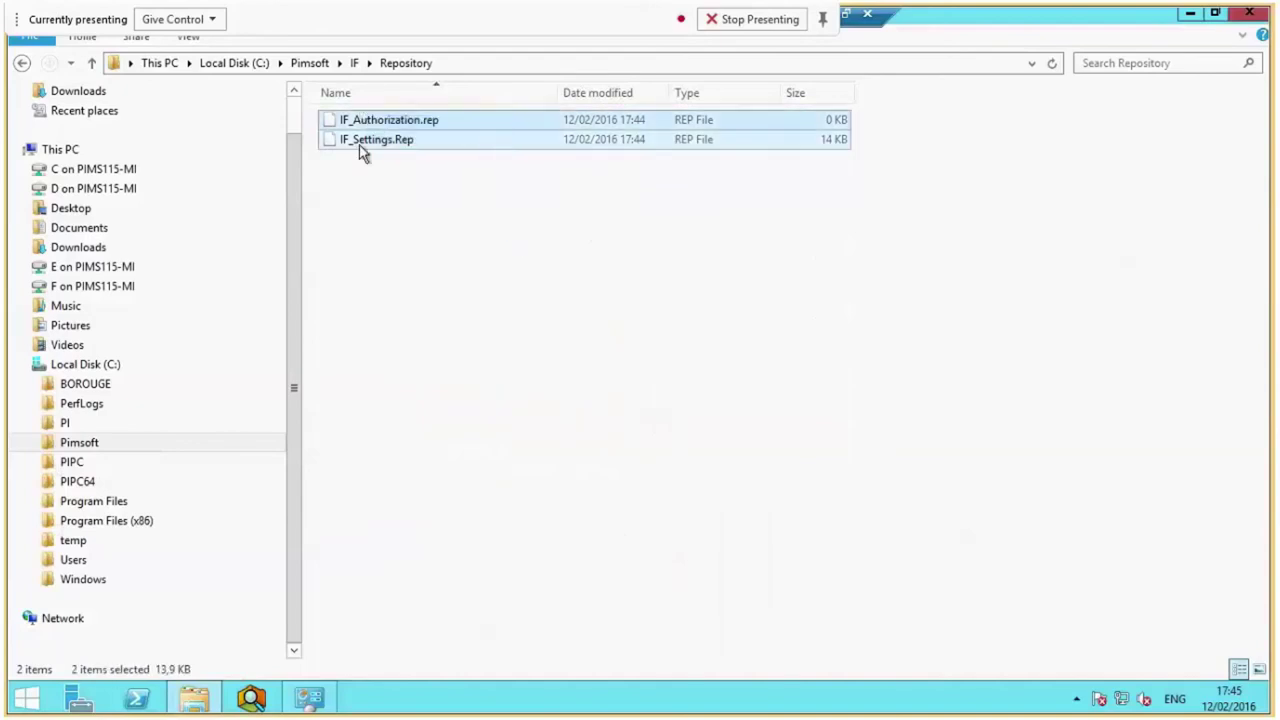
ctrl+click(400, 141)
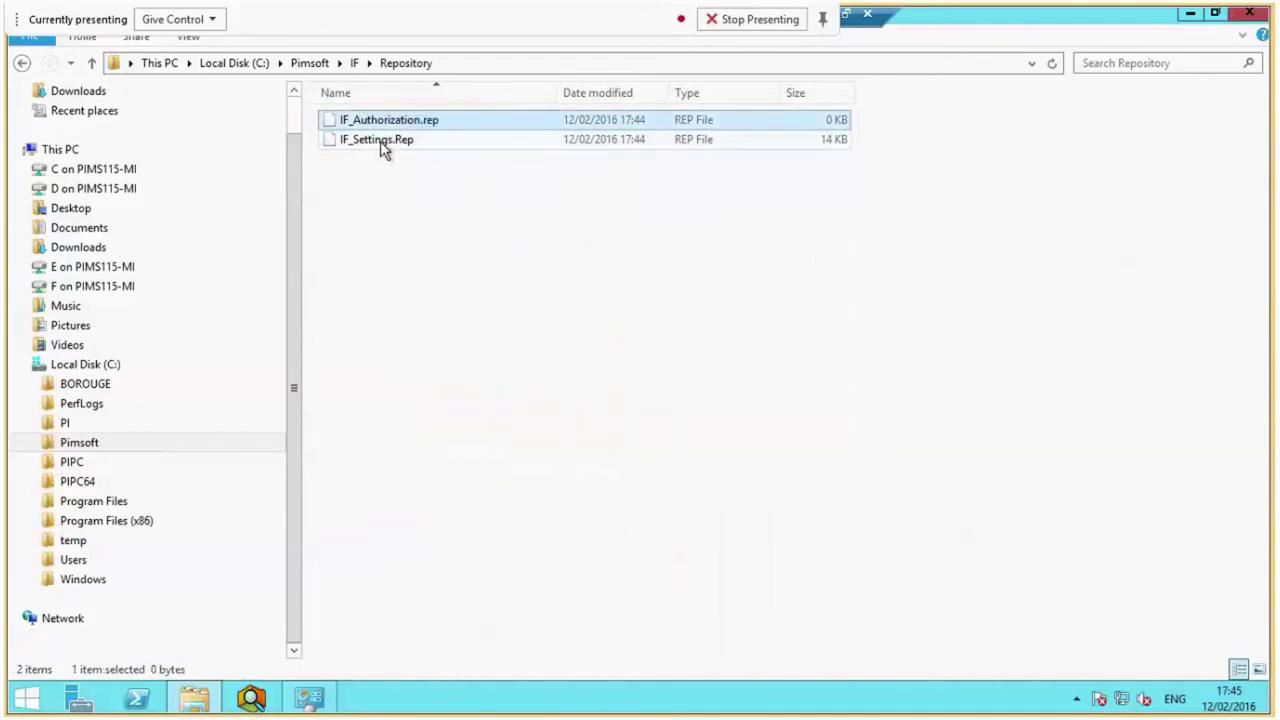
click(384, 145)
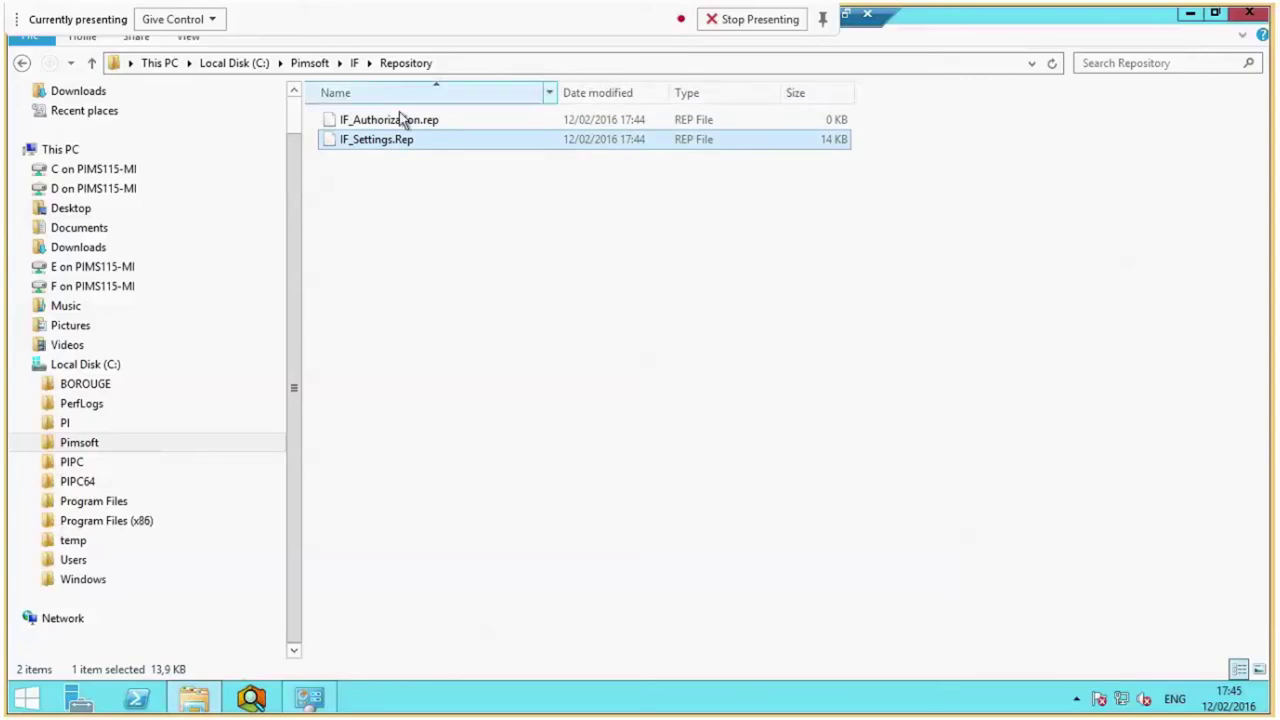
click(355, 63)
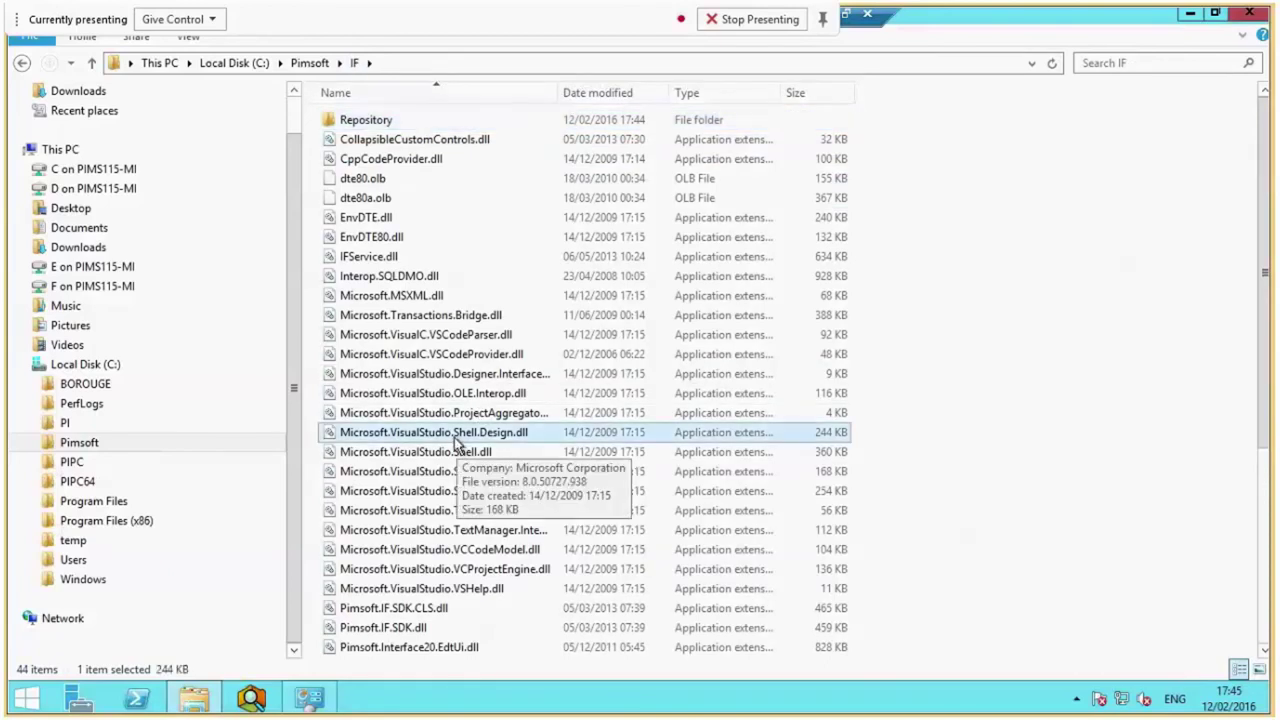
double_click(383, 121)
click(419, 124)
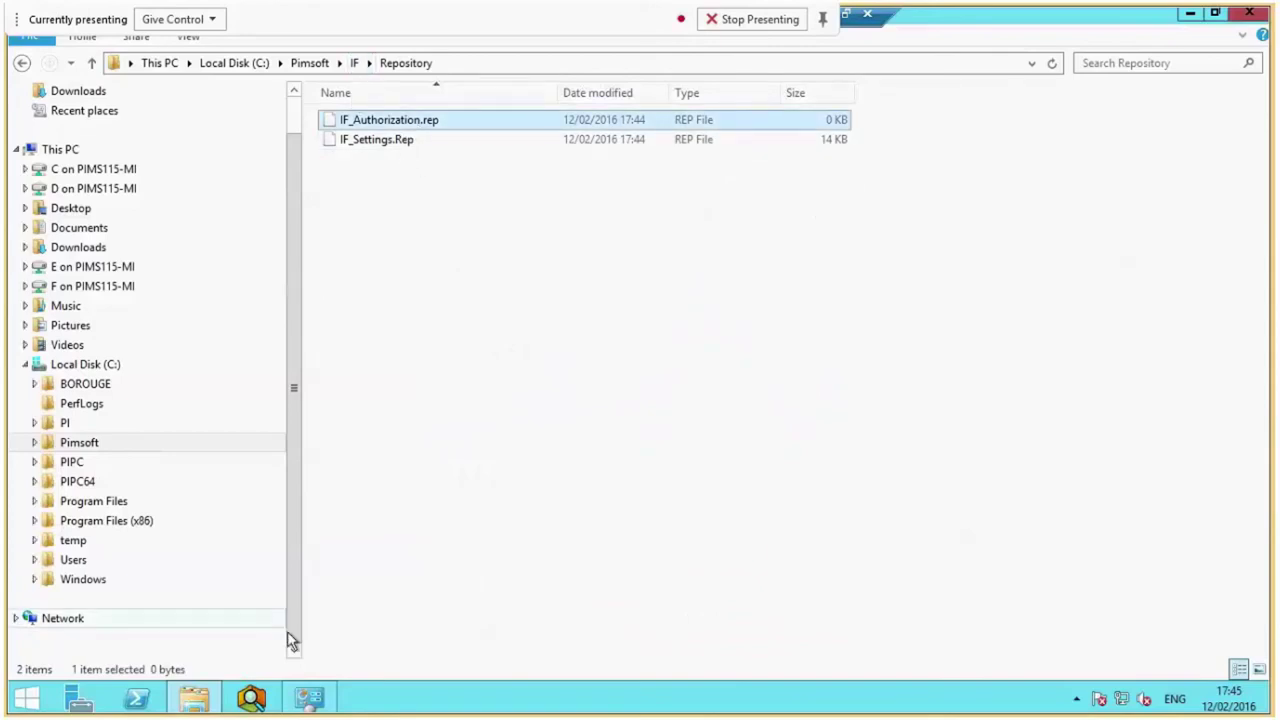
Open a Command Prompt with administrator rights
right_click(25, 698)
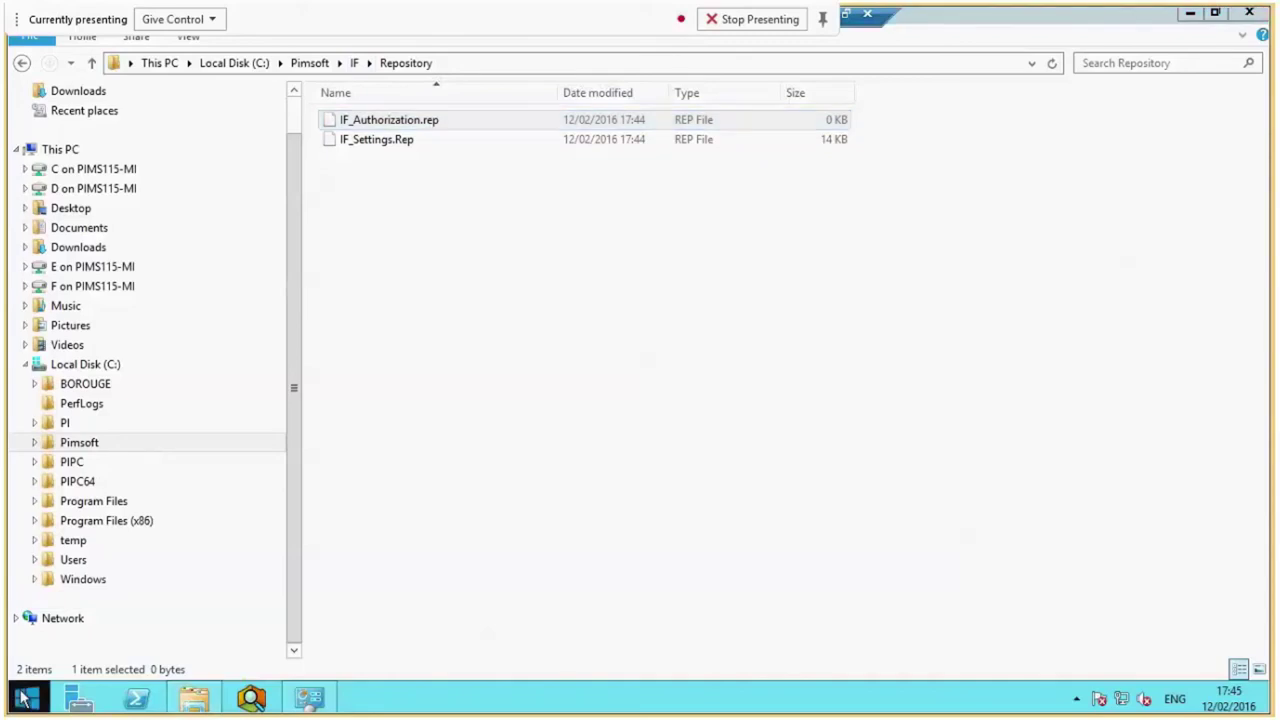
click(110, 525)
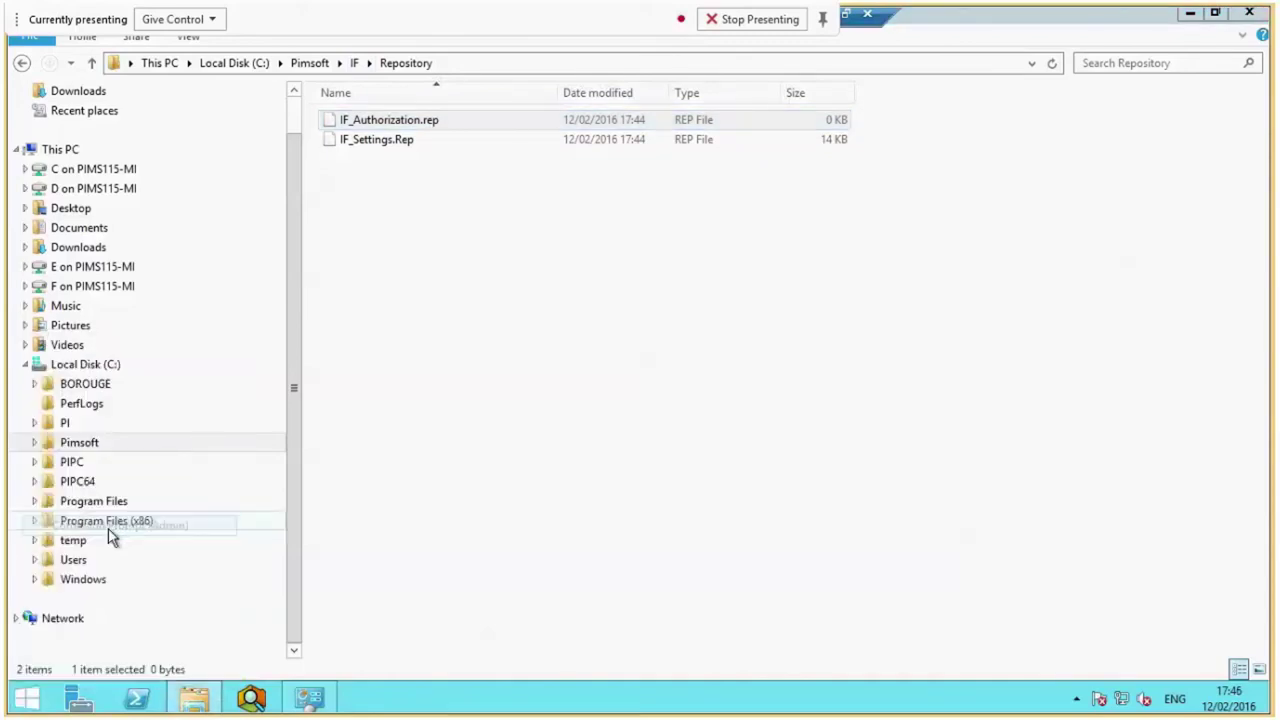
click(735, 383)
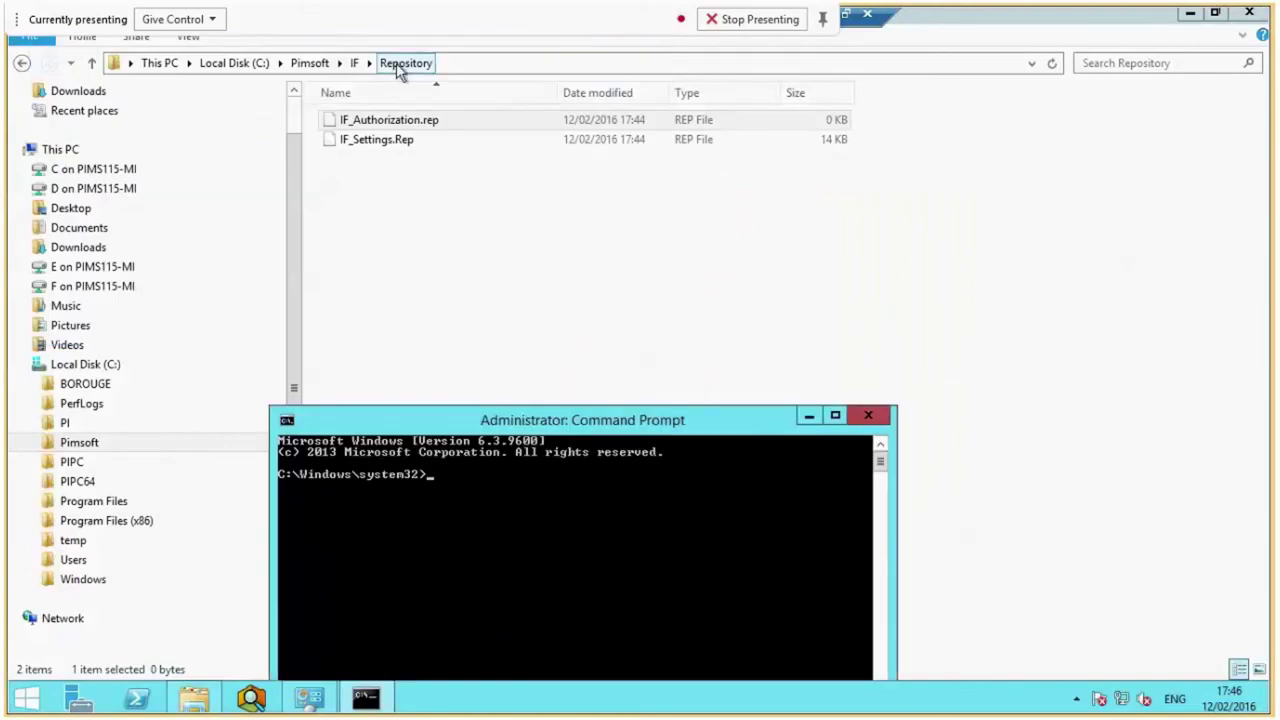
Return to the IF folder, copy its path, and change the Command Prompt's working directory to C:\Pimsoft\IF with cd /d
click(312, 63)
double_click(357, 120)
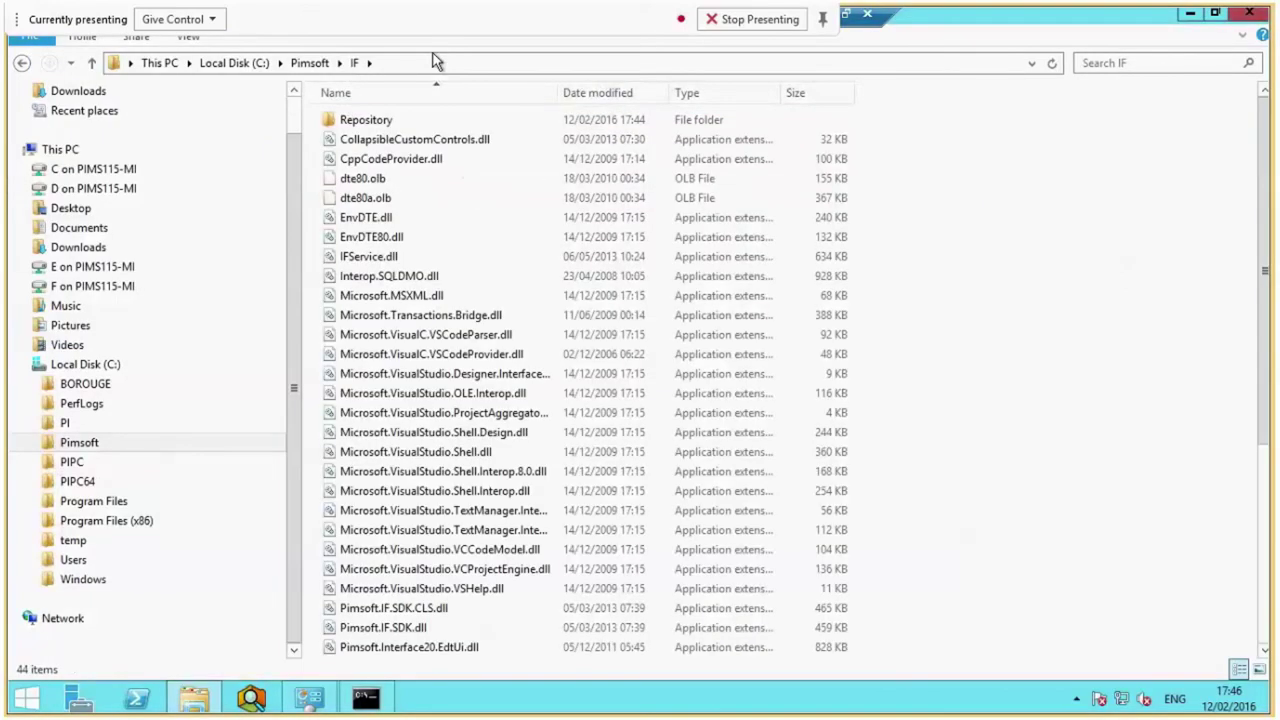
click(435, 62)
key(super+c)
click(366, 697)
text(cd /d)
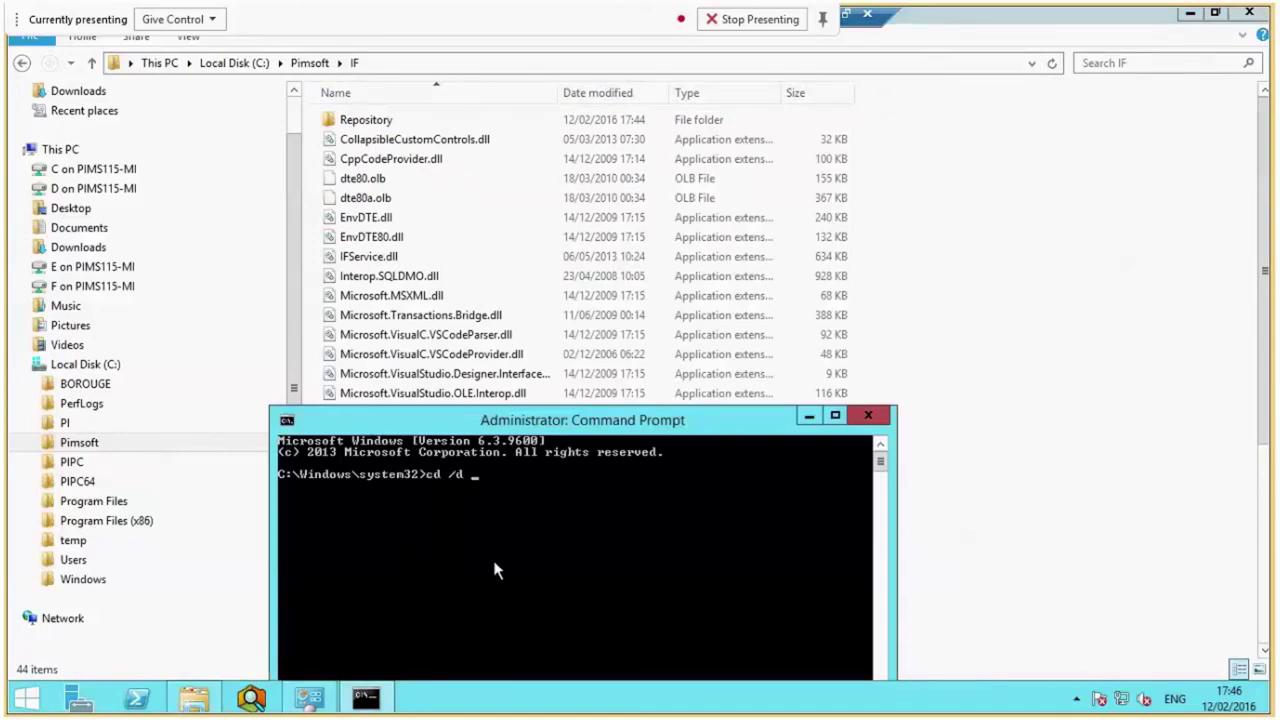
right_click(502, 436)
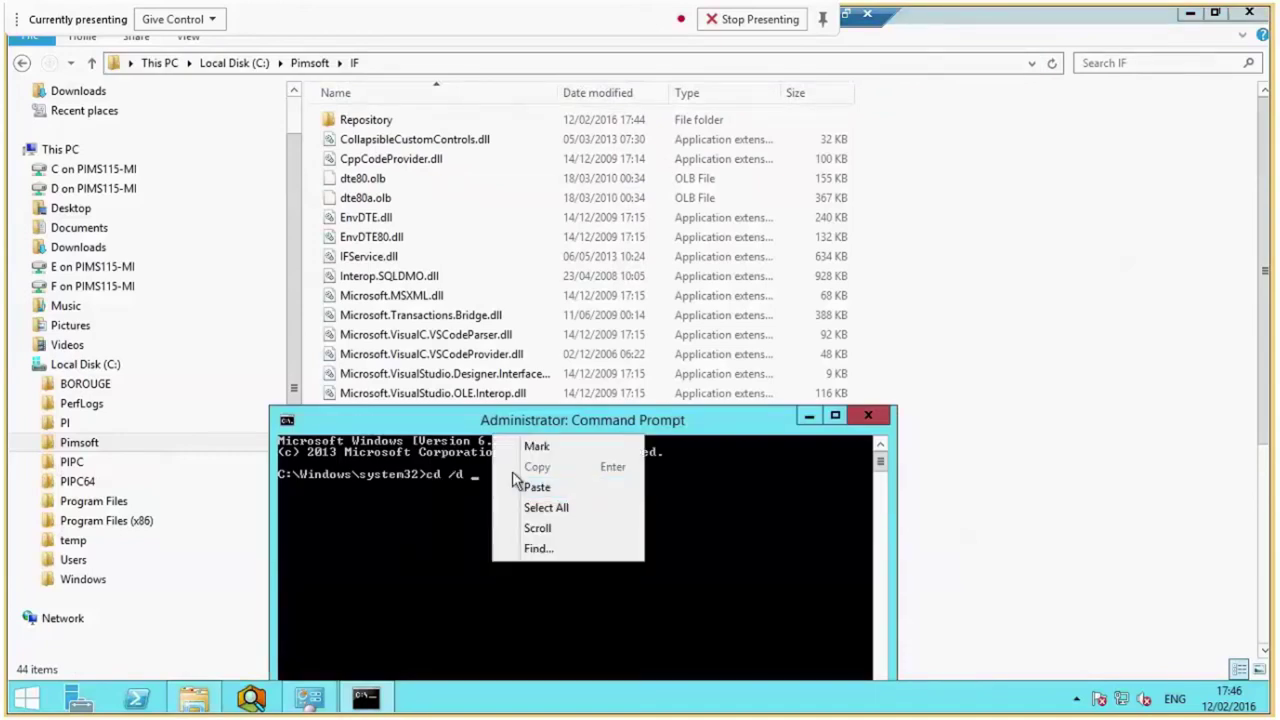
click(525, 487)
key(Return)
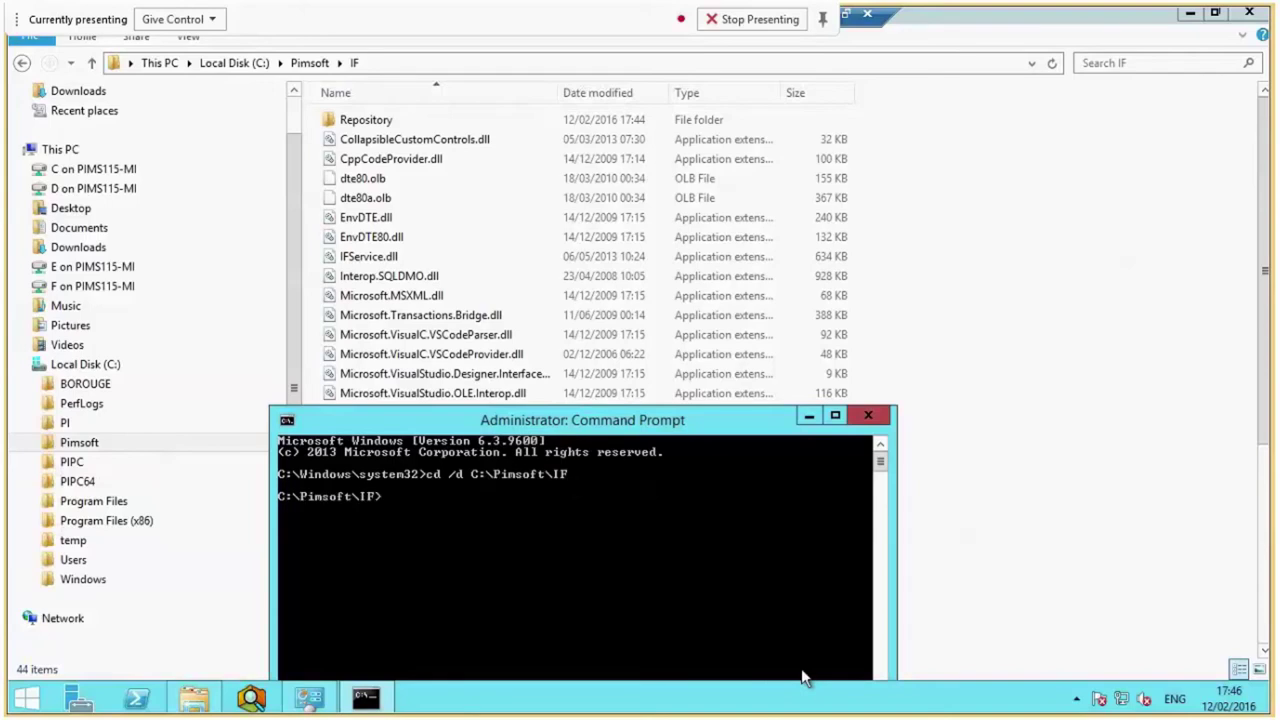
Locate the Security application in the IF folder and run security.exe from the Command Prompt
drag(646, 420, 941, 288)
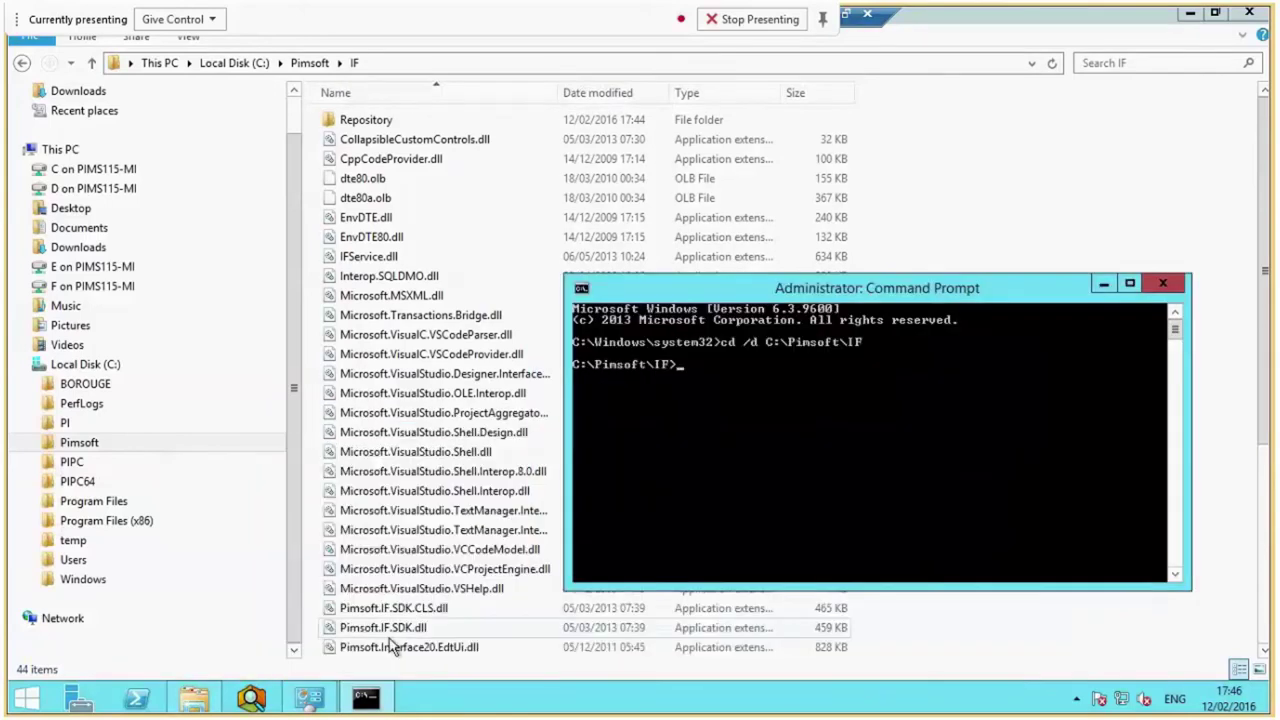
click(389, 645)
scroll(401, 636, down, 4)
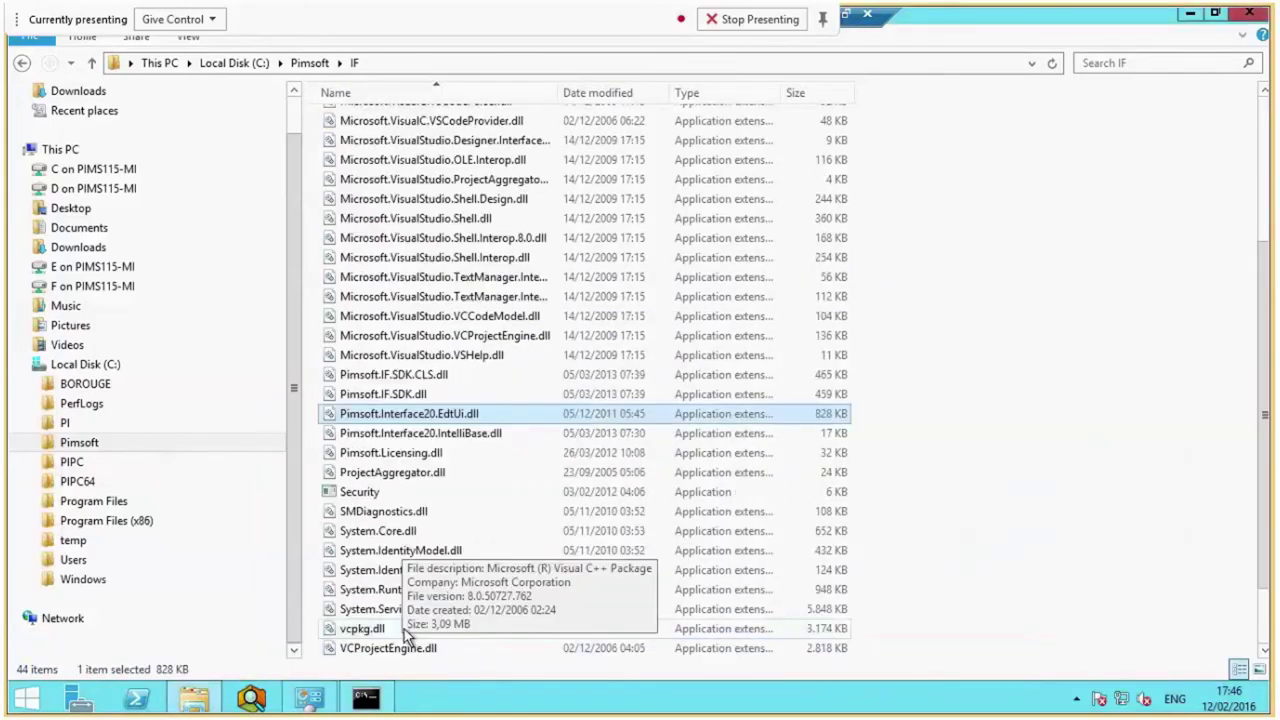
scroll(405, 636, down, 2)
click(360, 420)
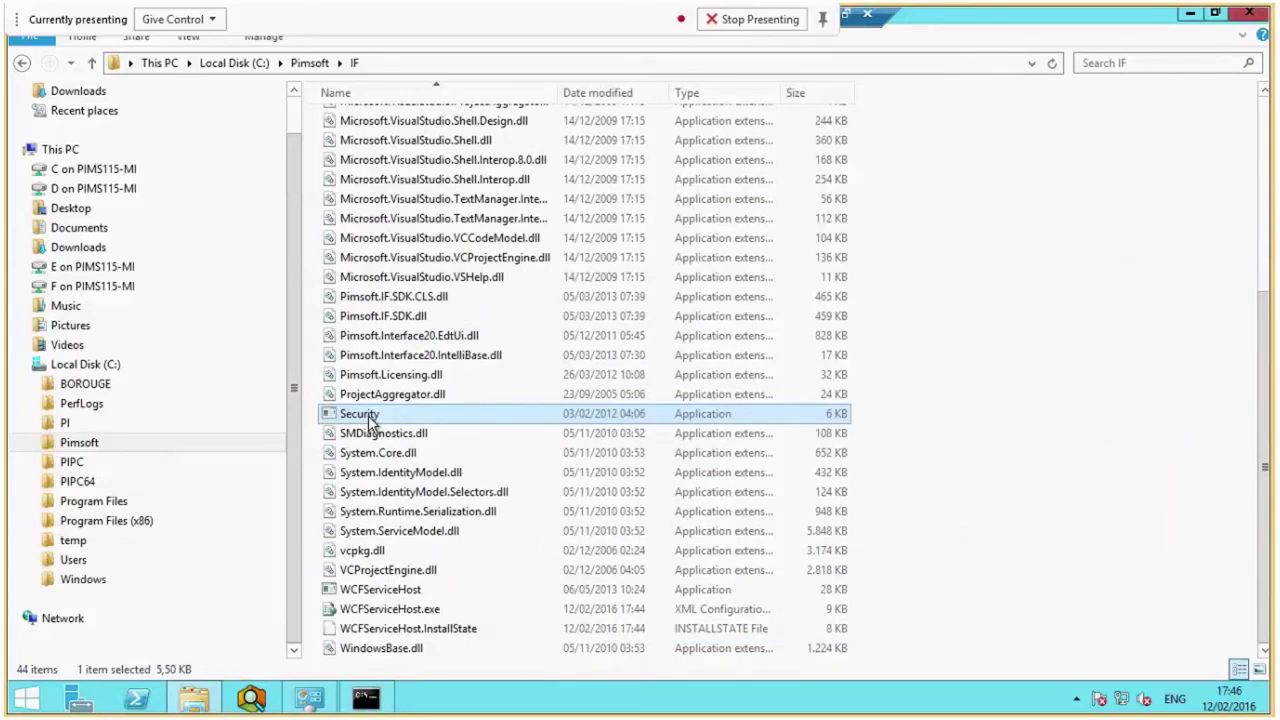
key(alt+Tab)
text(secu)
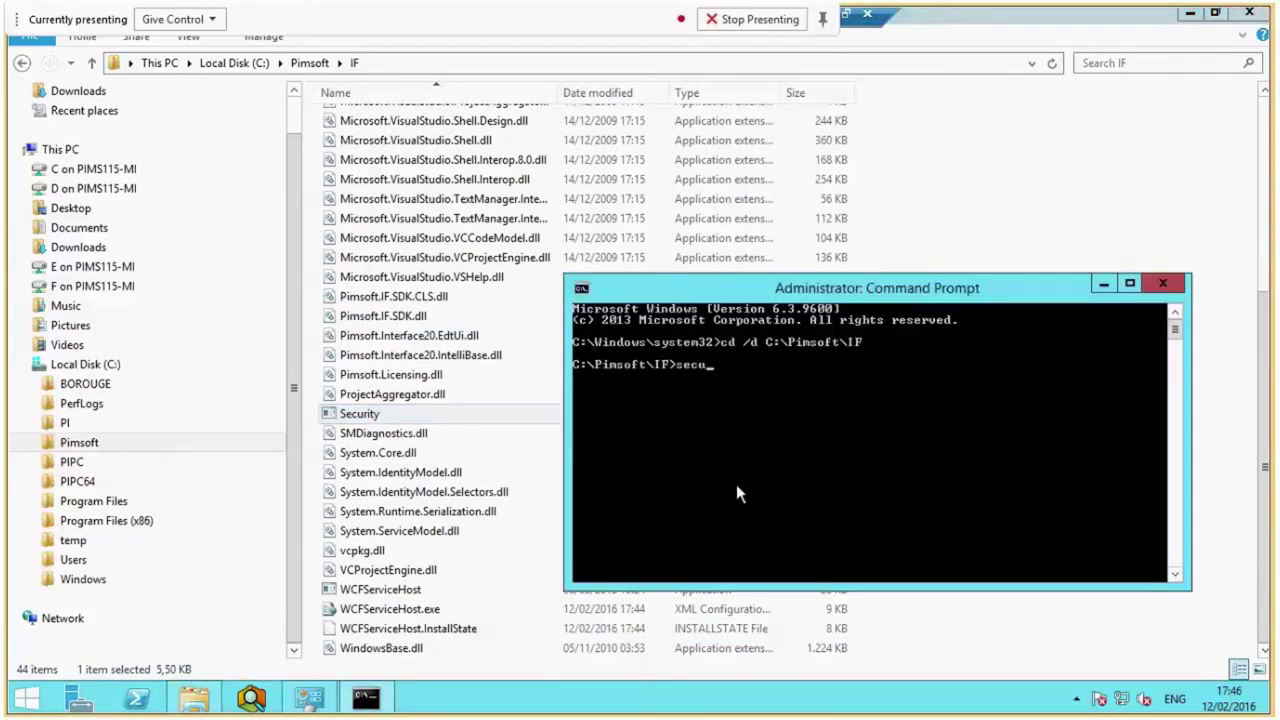
text(rity.exe)
key(Return)
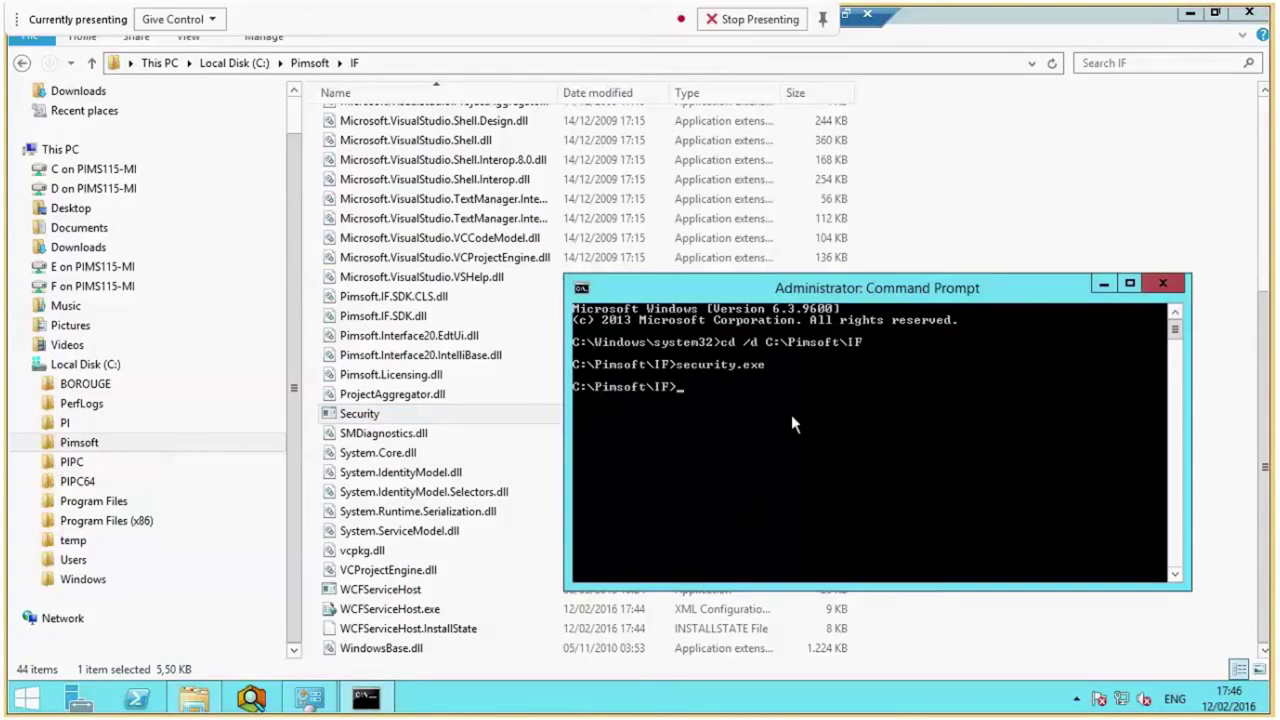
Open the Repository subfolder and check the modification times of IF_Authorization.rep and IF_Settings.Rep against the Command Prompt run
click(462, 336)
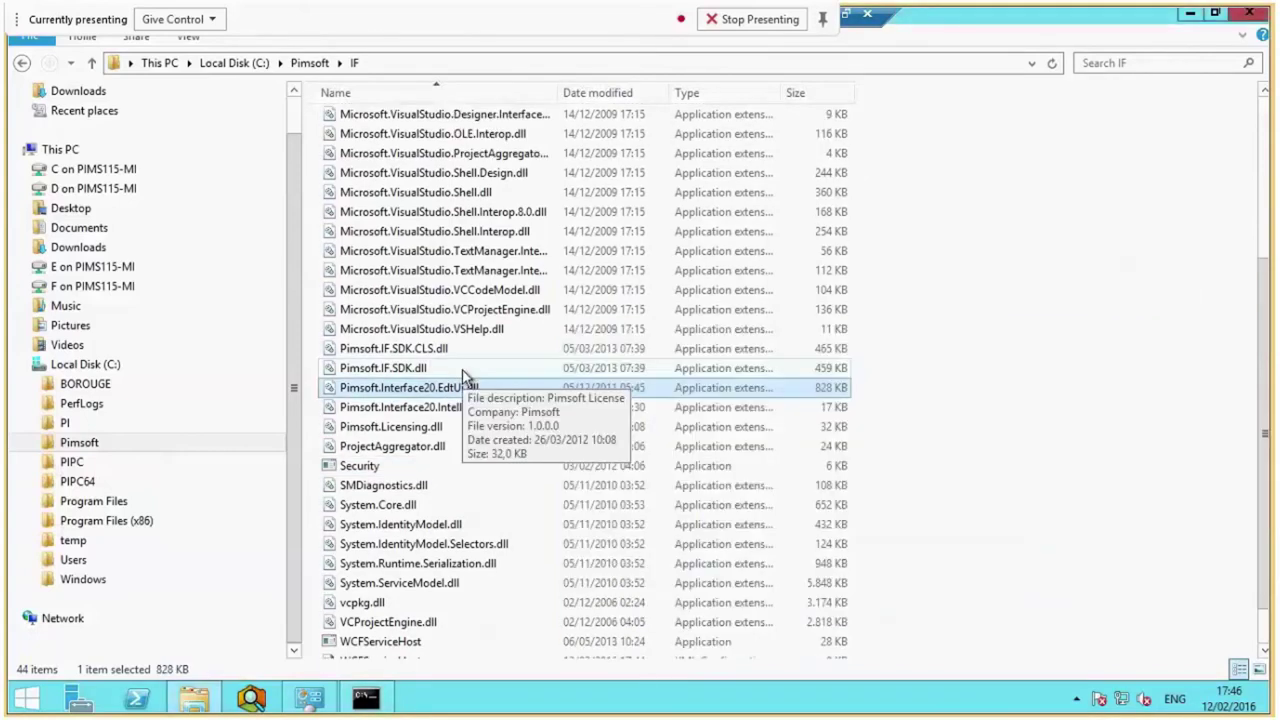
scroll(462, 369, up, 5)
double_click(389, 121)
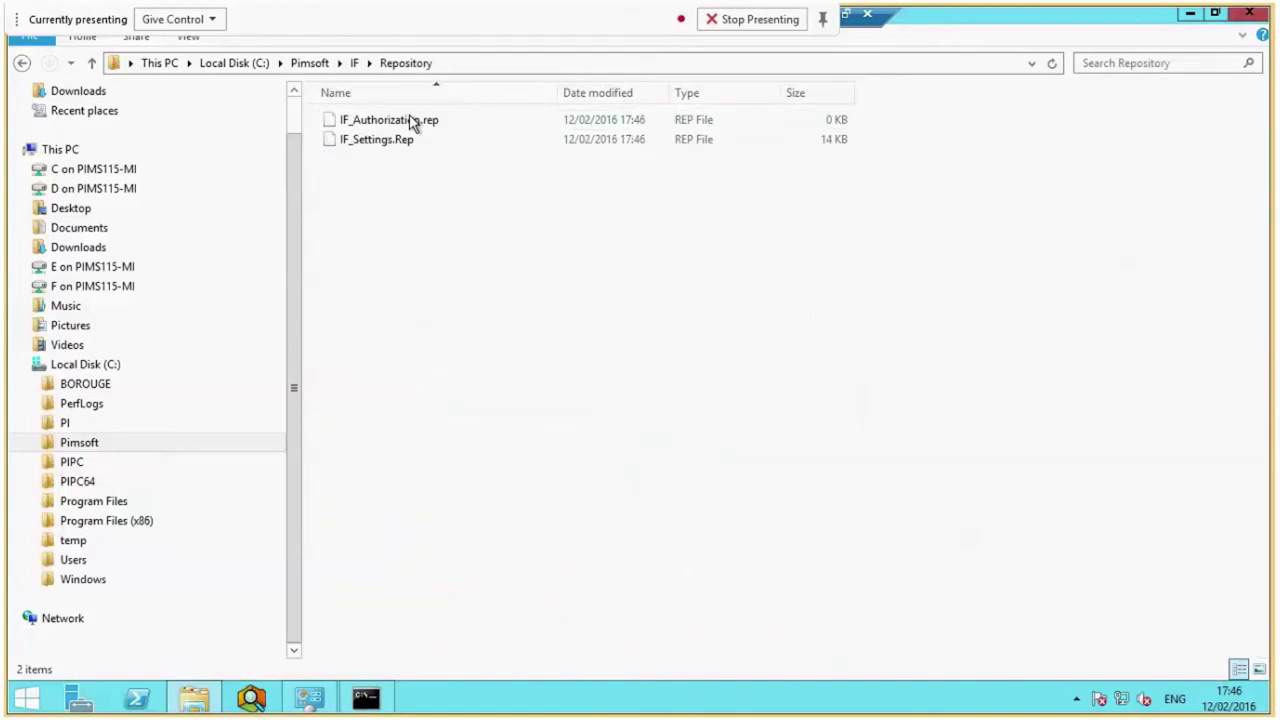
click(366, 697)
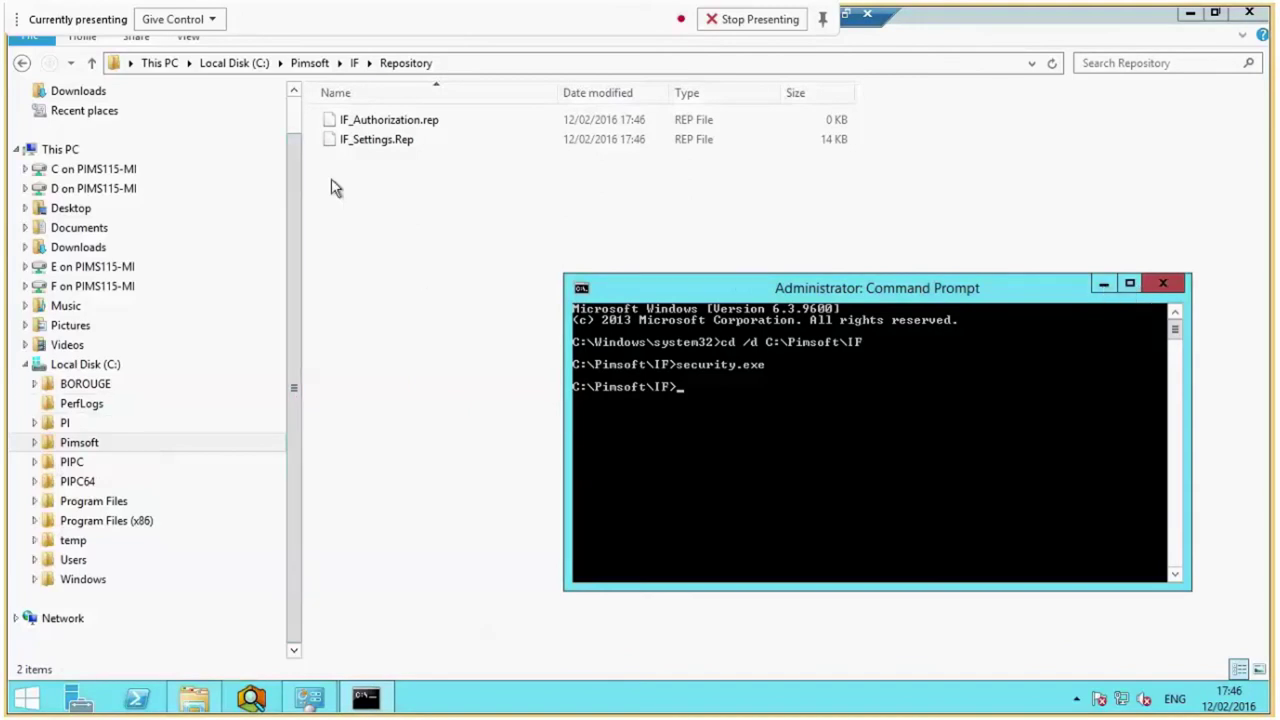
Open the WCFServiceHost.exe XML configuration file from the IF folder in a maximized Notepad window
click(353, 63)
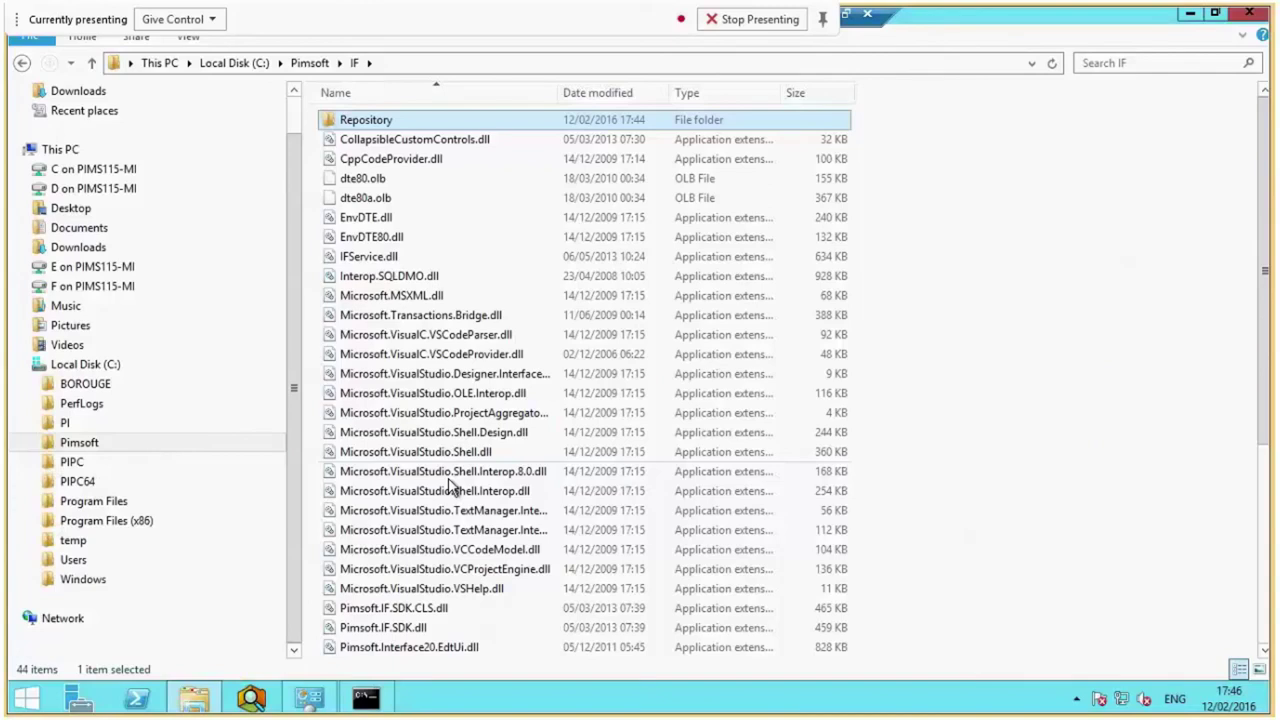
click(449, 476)
scroll(440, 478, down, 5)
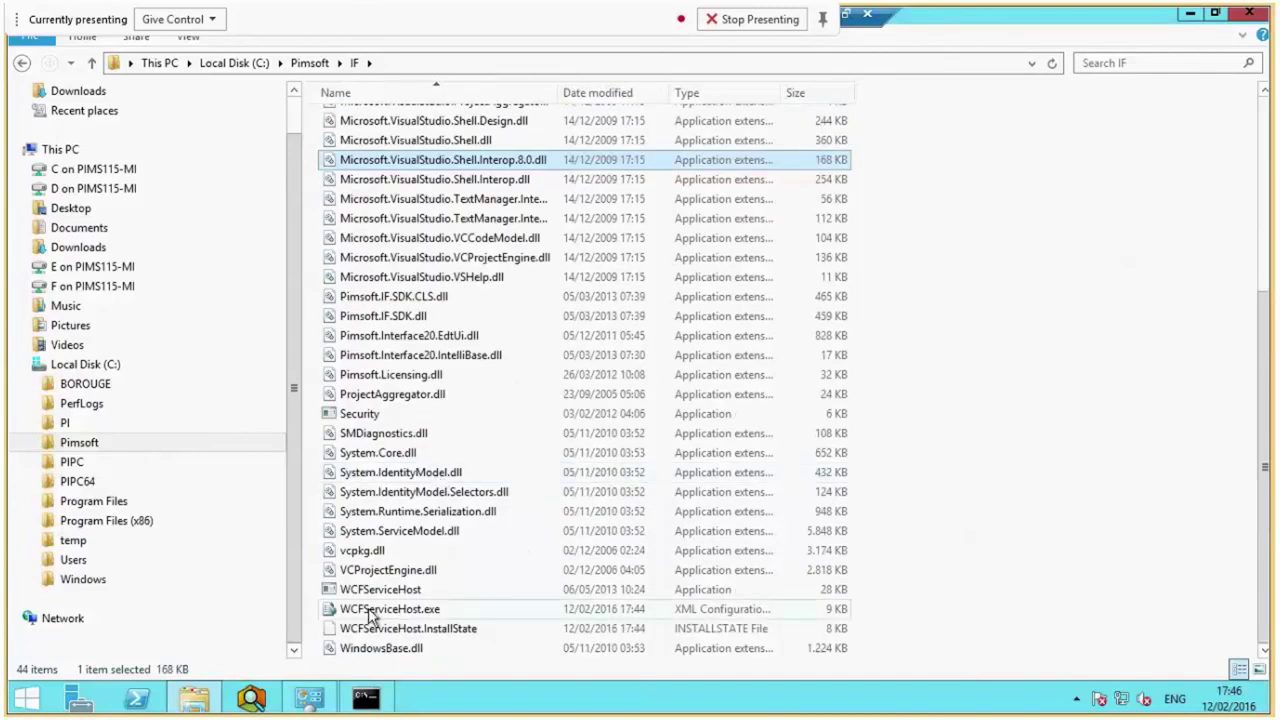
right_click(413, 613)
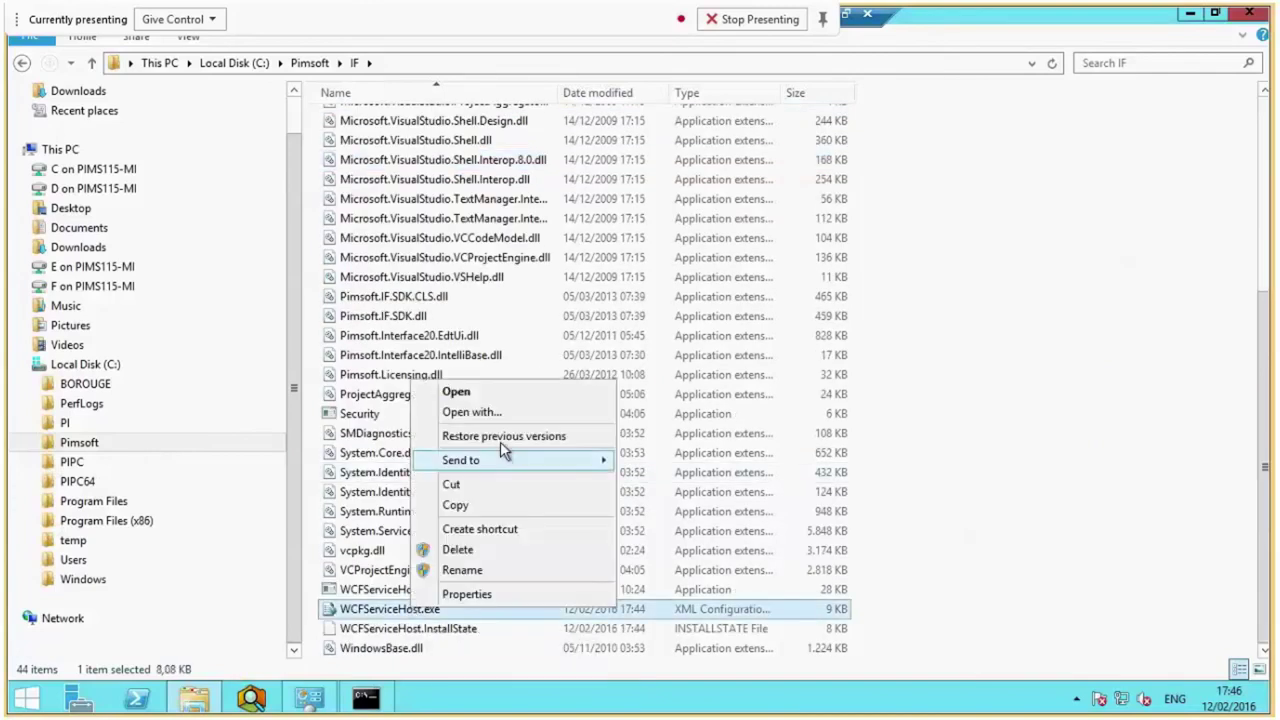
click(491, 411)
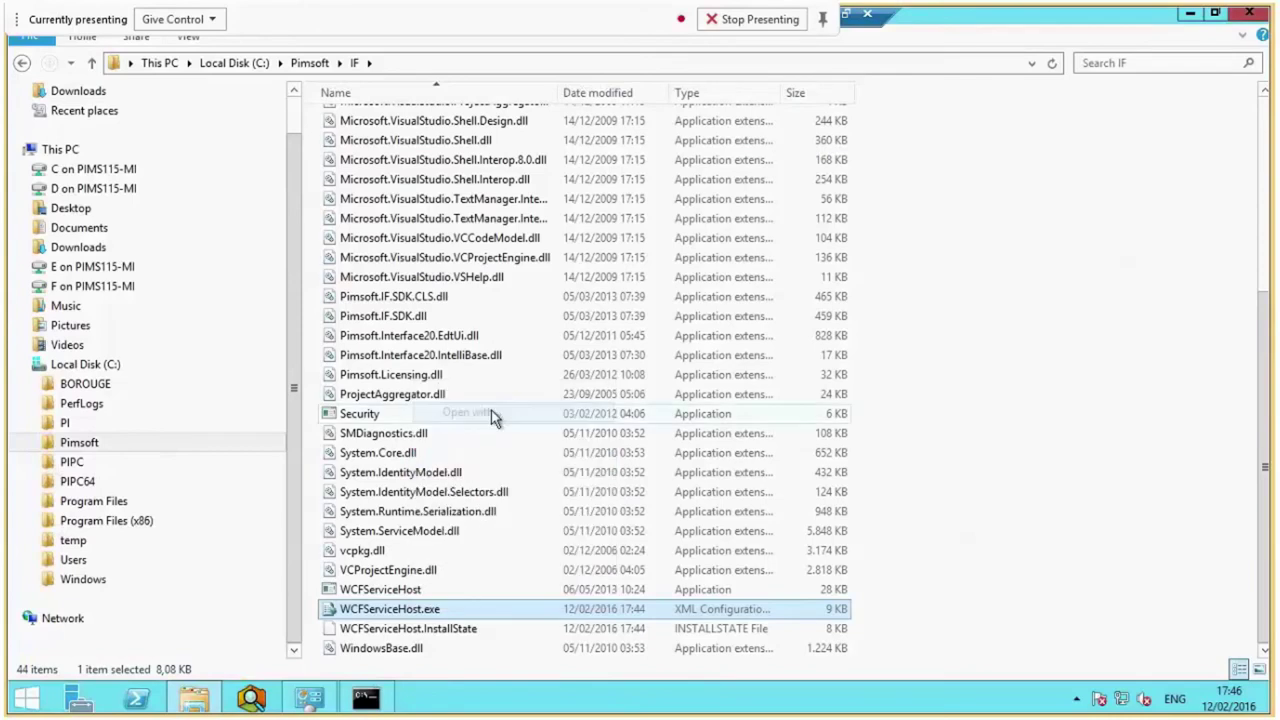
click(497, 256)
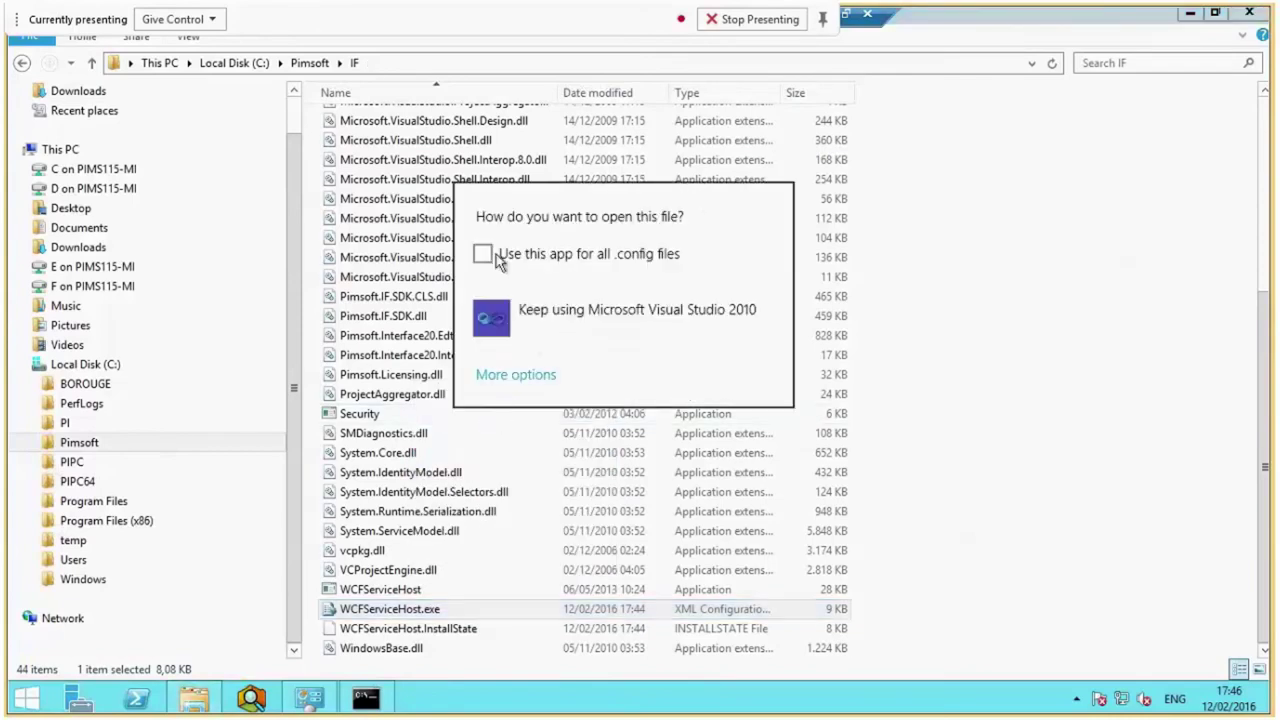
click(516, 374)
click(537, 478)
click(538, 478)
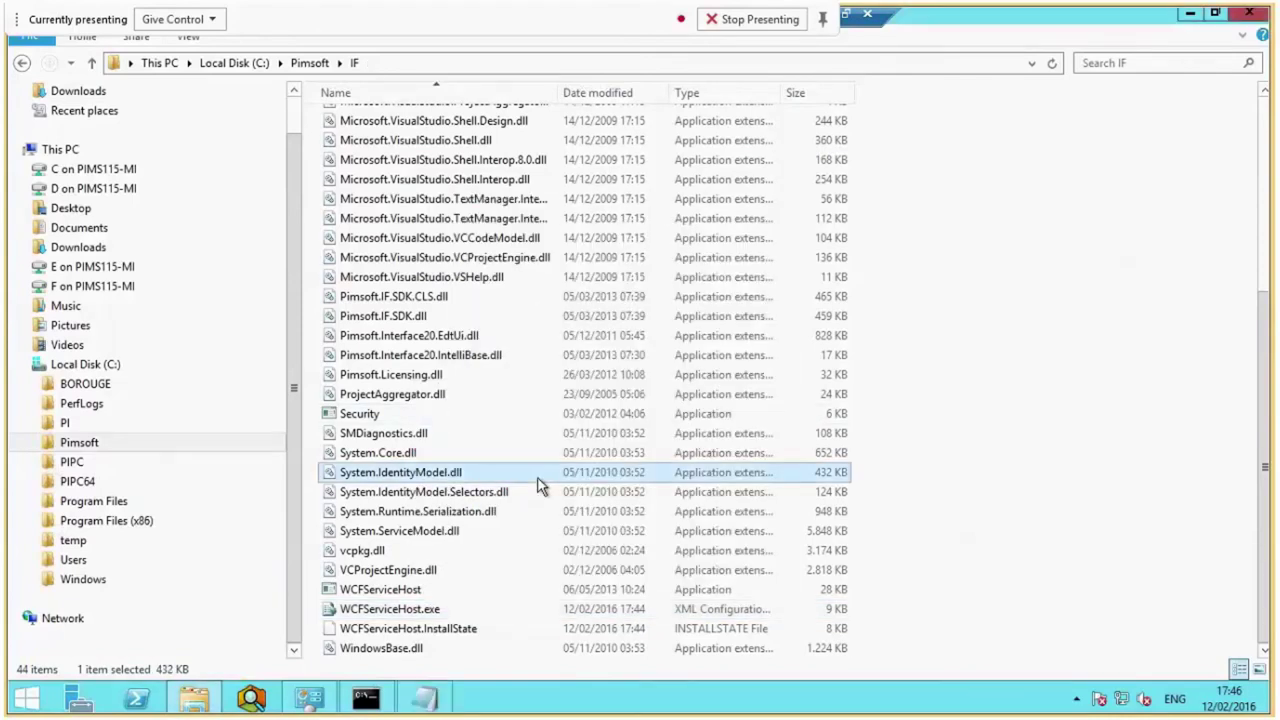
click(434, 699)
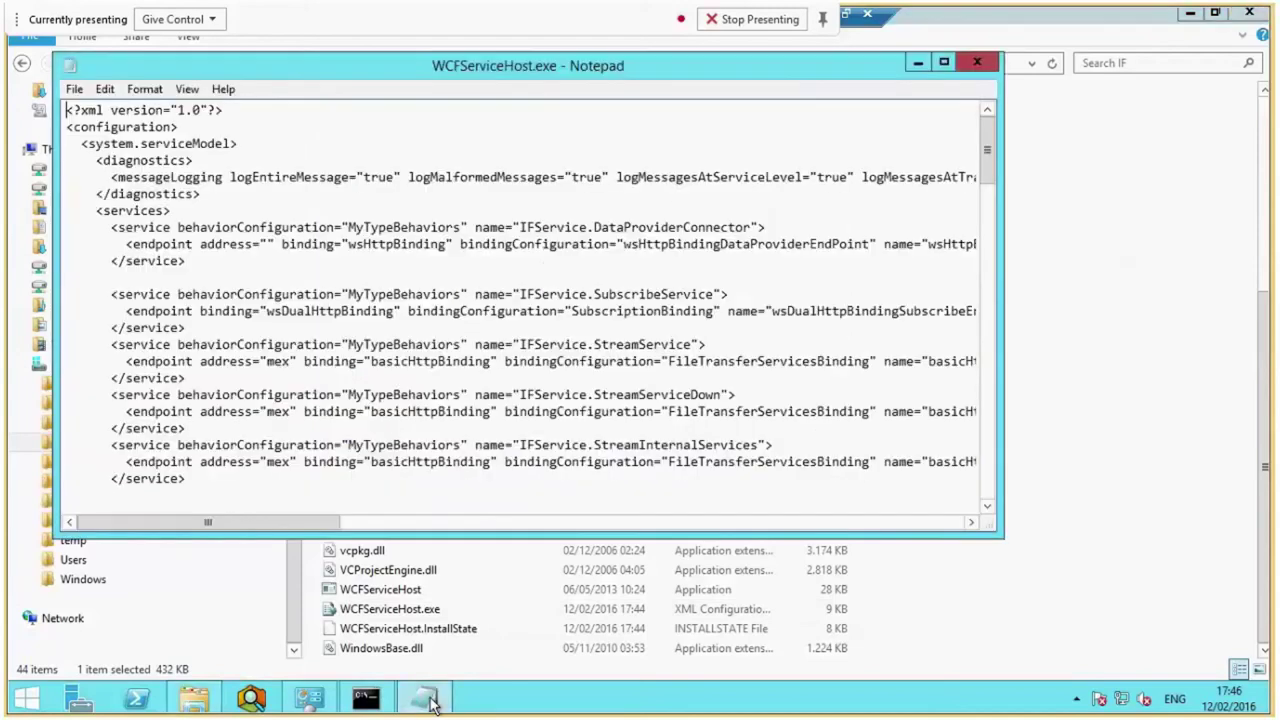
double_click(428, 65)
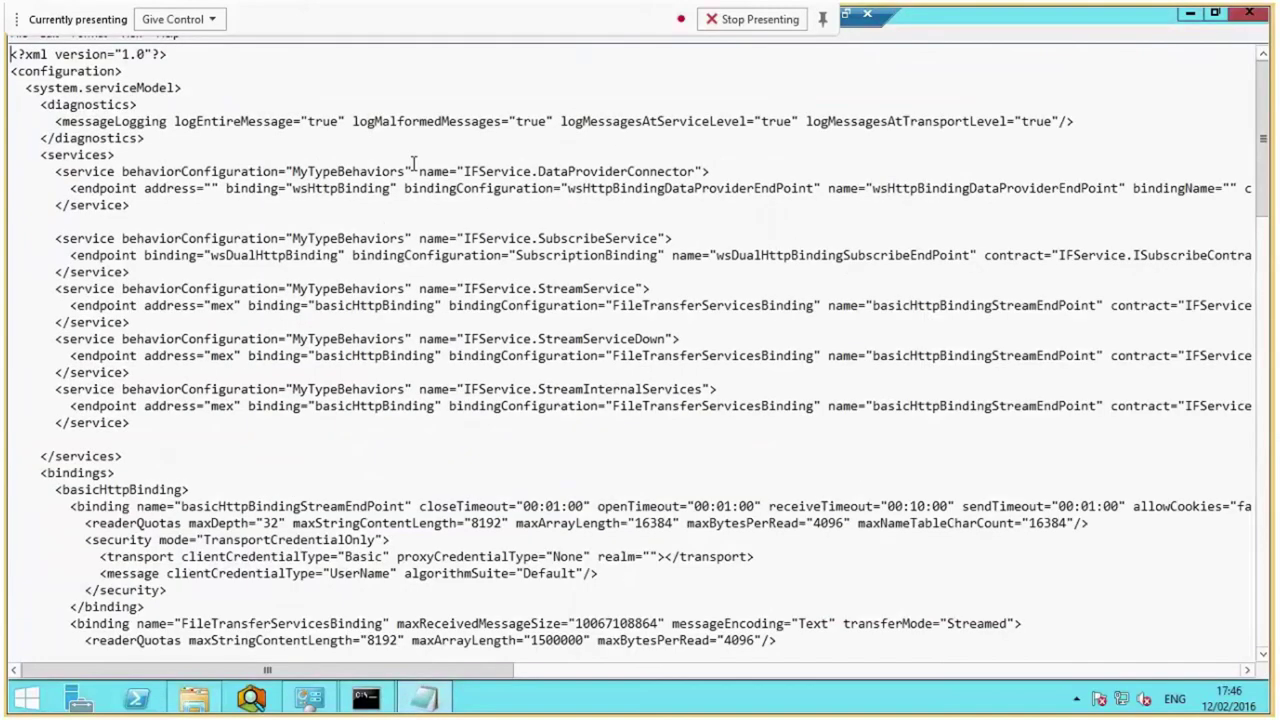
Examine the server name and port in each endpoint address of the configuration file's client section
key(ctrl+End)
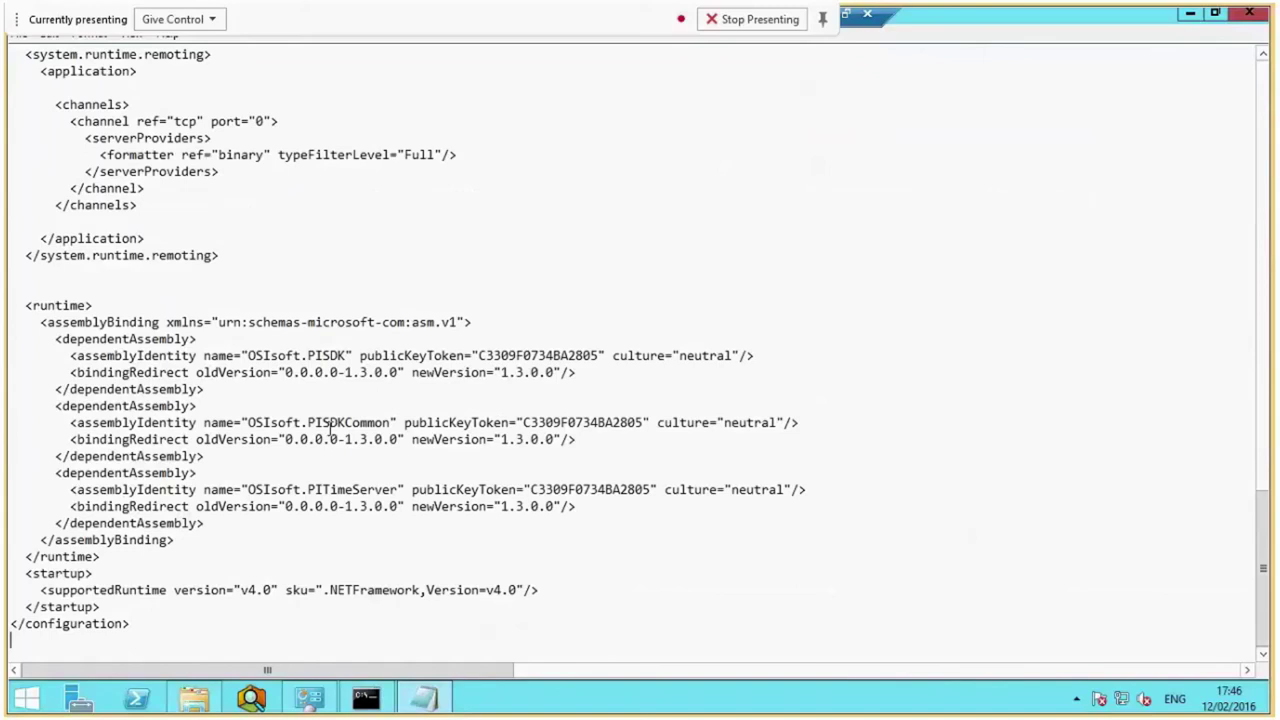
scroll(298, 405, up, 1)
scroll(298, 405, up, 4)
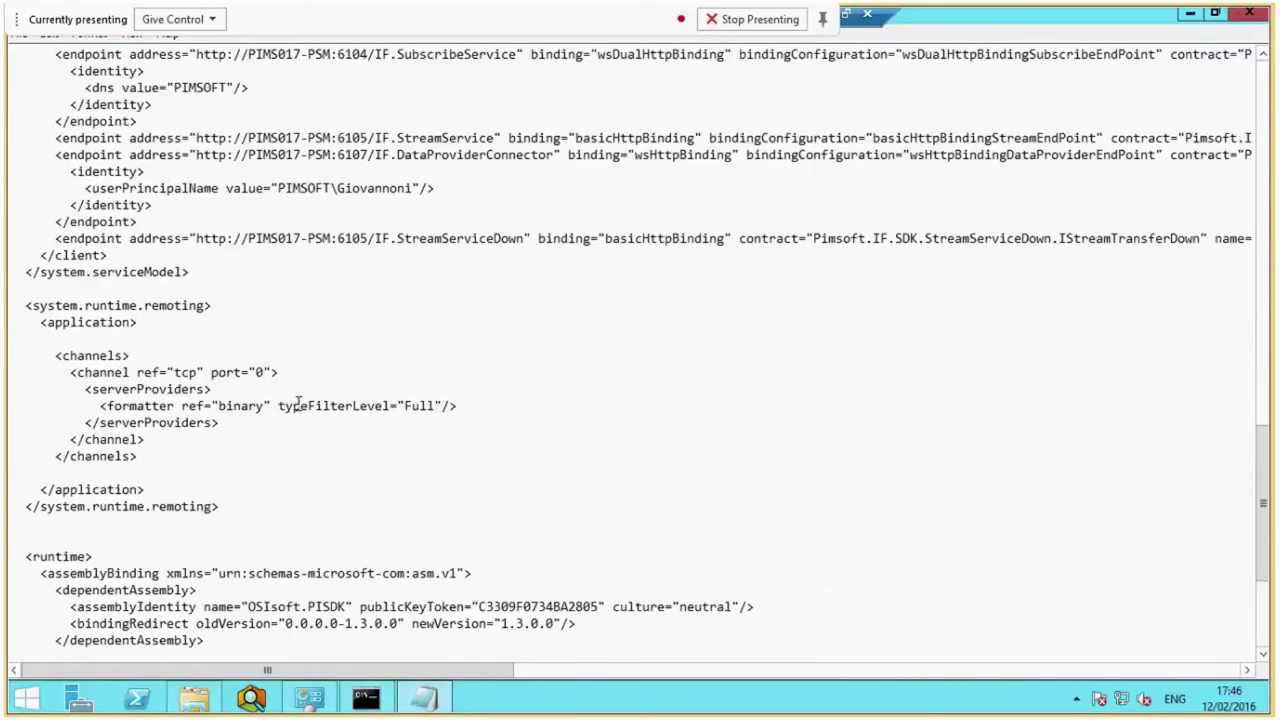
scroll(298, 405, up, 3)
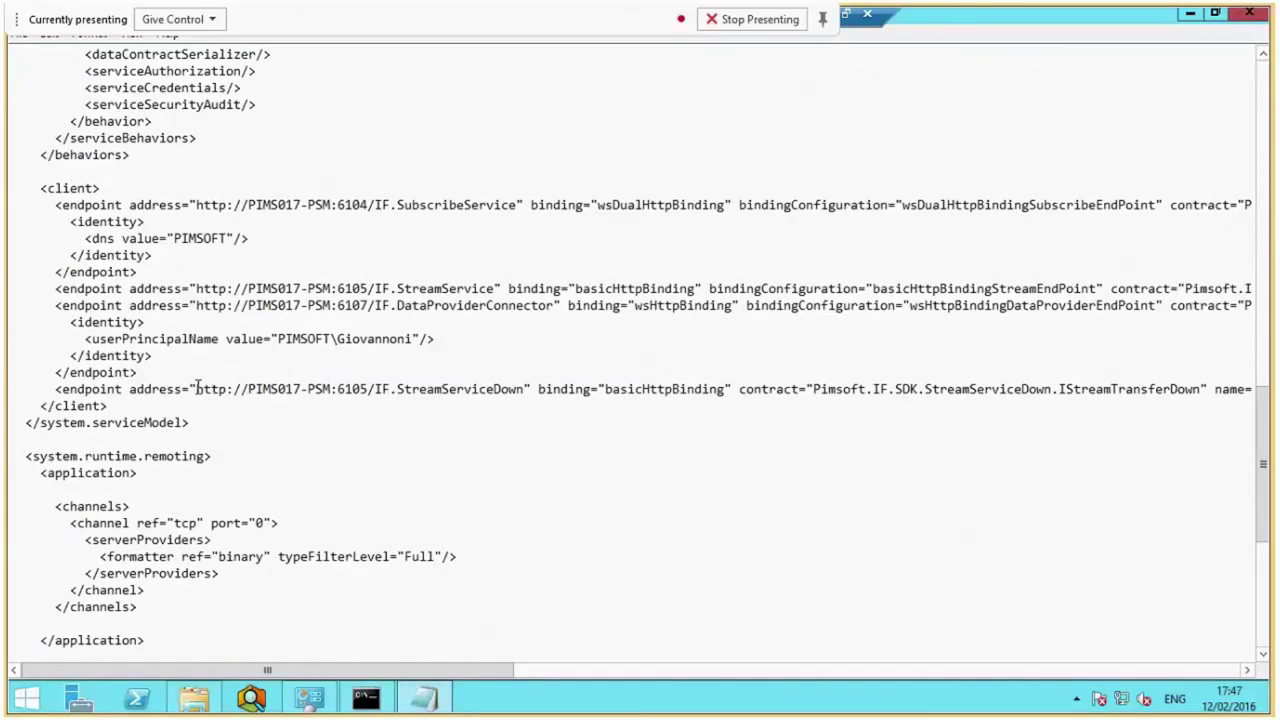
drag(197, 388, 375, 386)
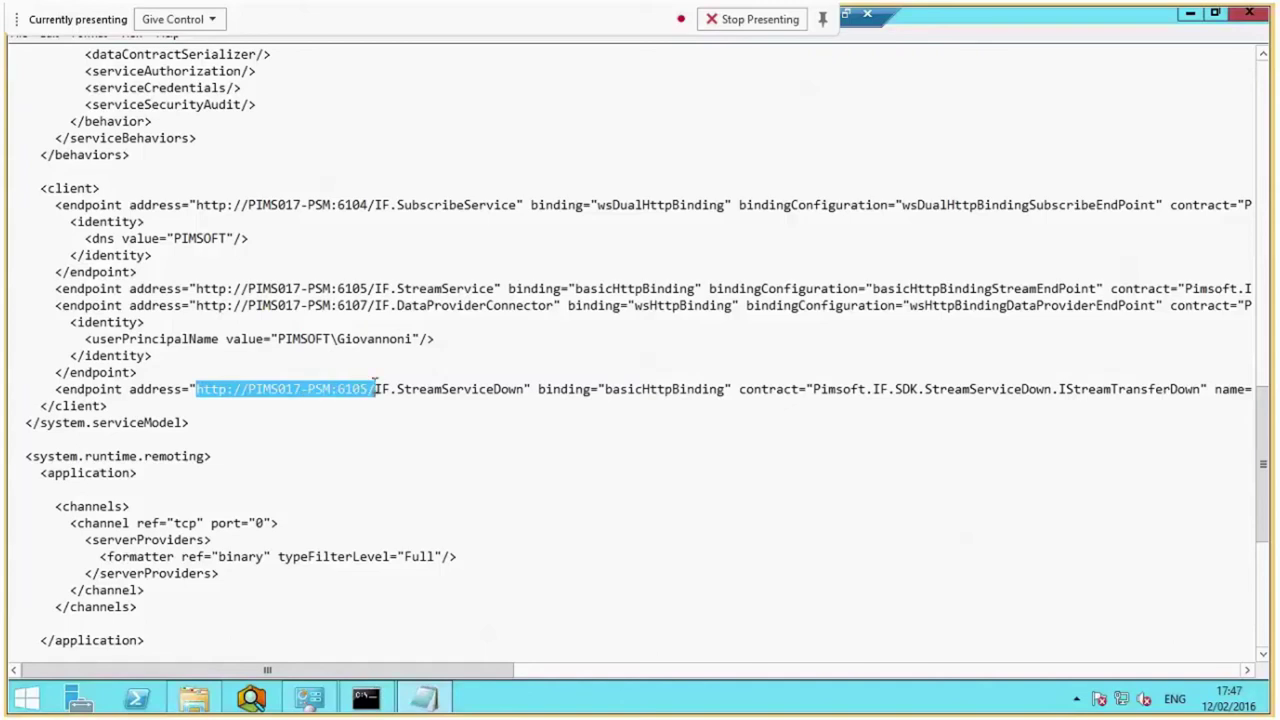
drag(196, 288, 370, 288)
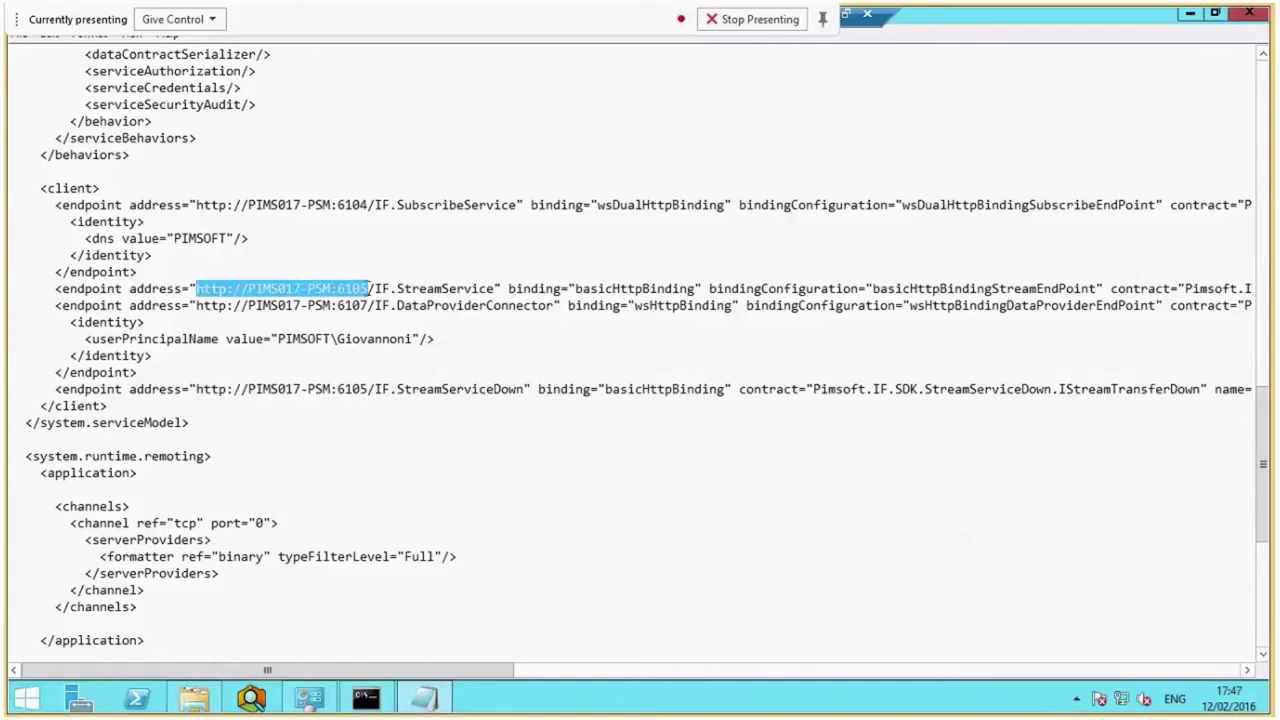
drag(196, 305, 331, 305)
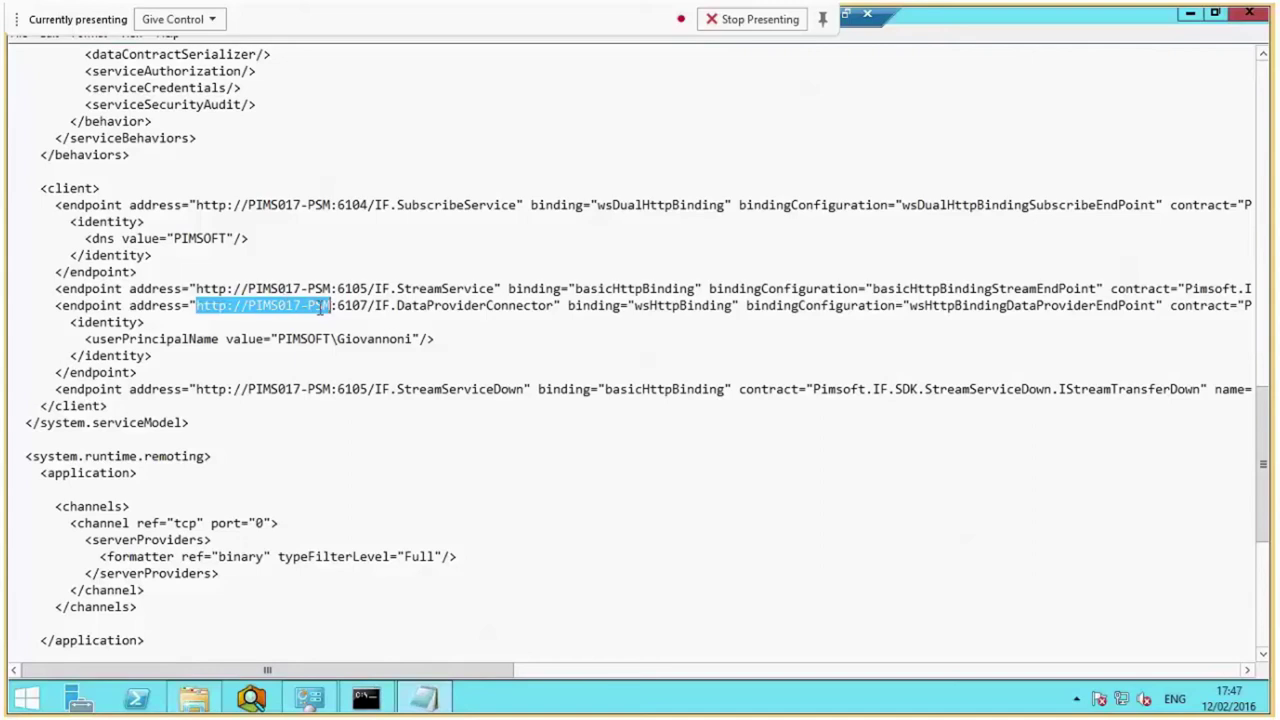
click(288, 289)
click(269, 205)
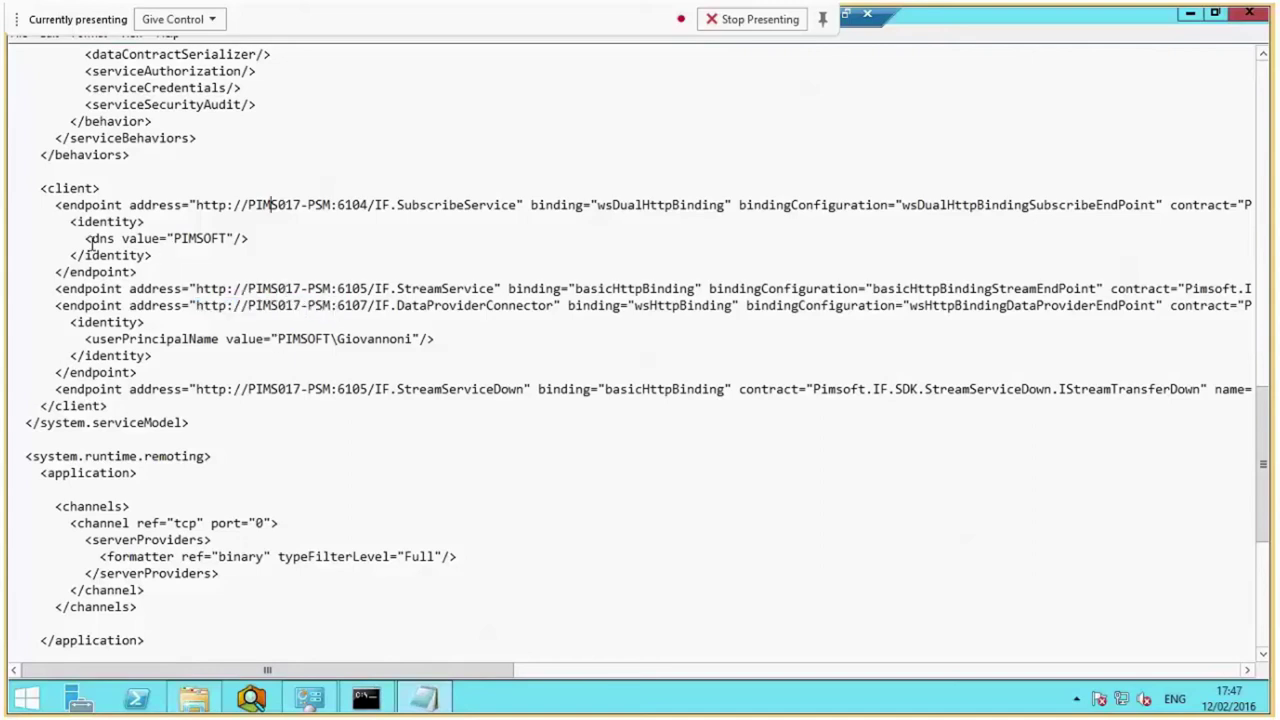
Check the dns and userPrincipalName identity values of the client endpoints, and close the configuration file
drag(175, 238, 230, 238)
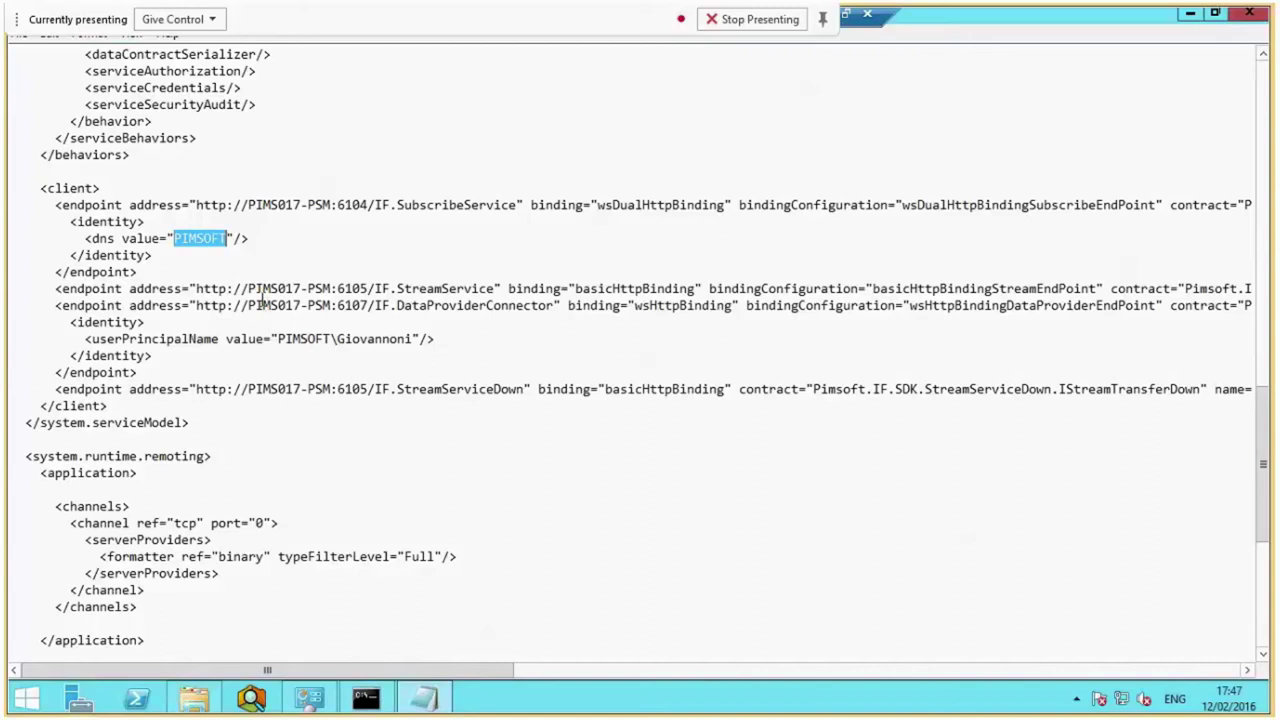
drag(204, 339, 455, 333)
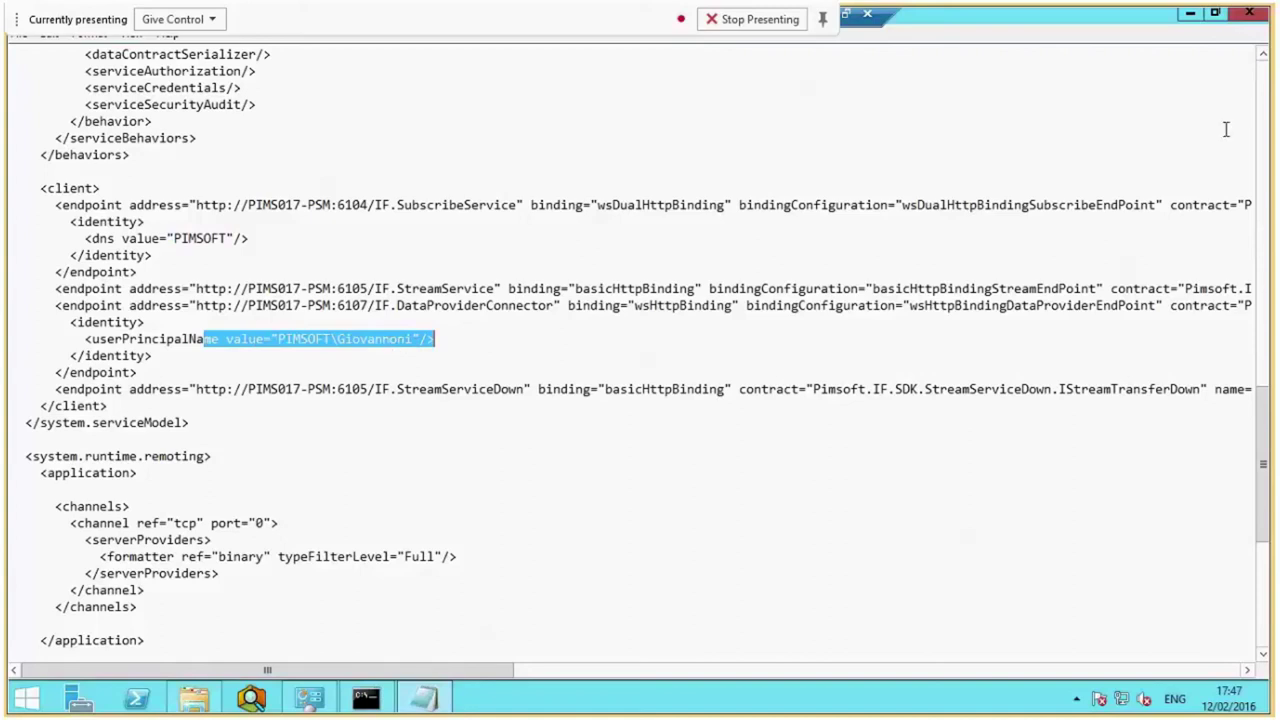
click(1188, 20)
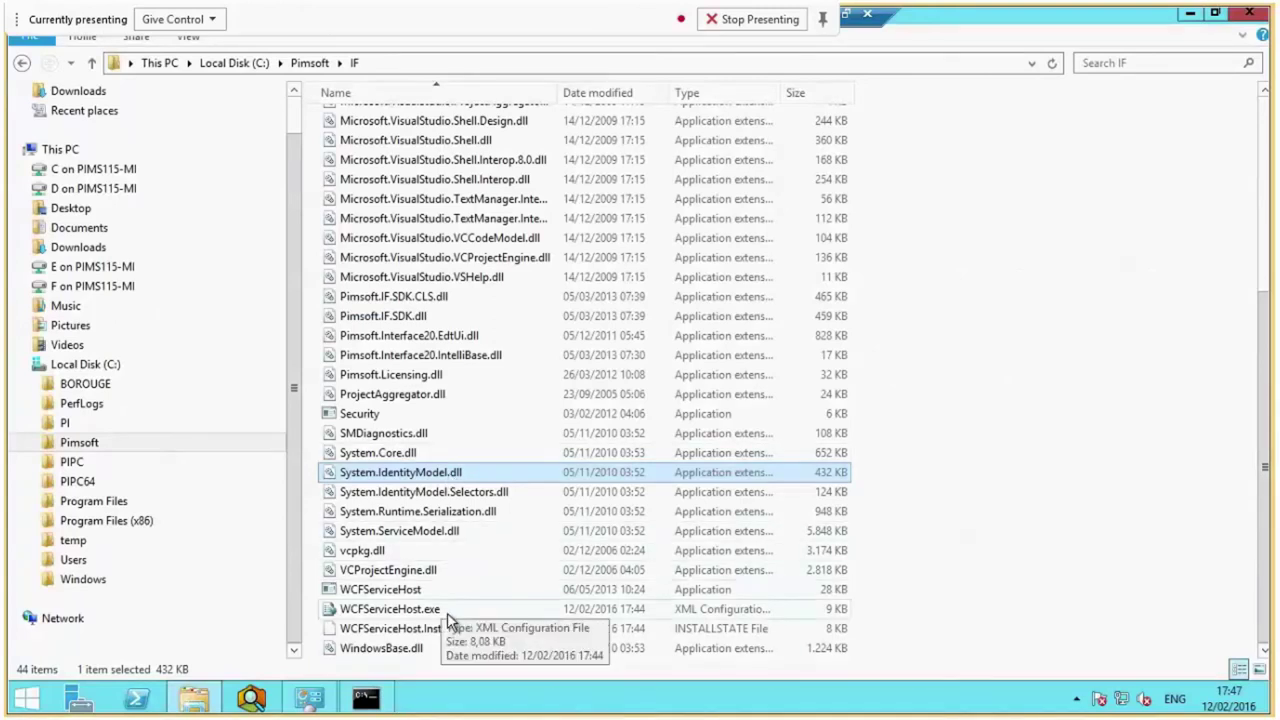
Open the Windows System information to check the computer name and domain
right_click(30, 700)
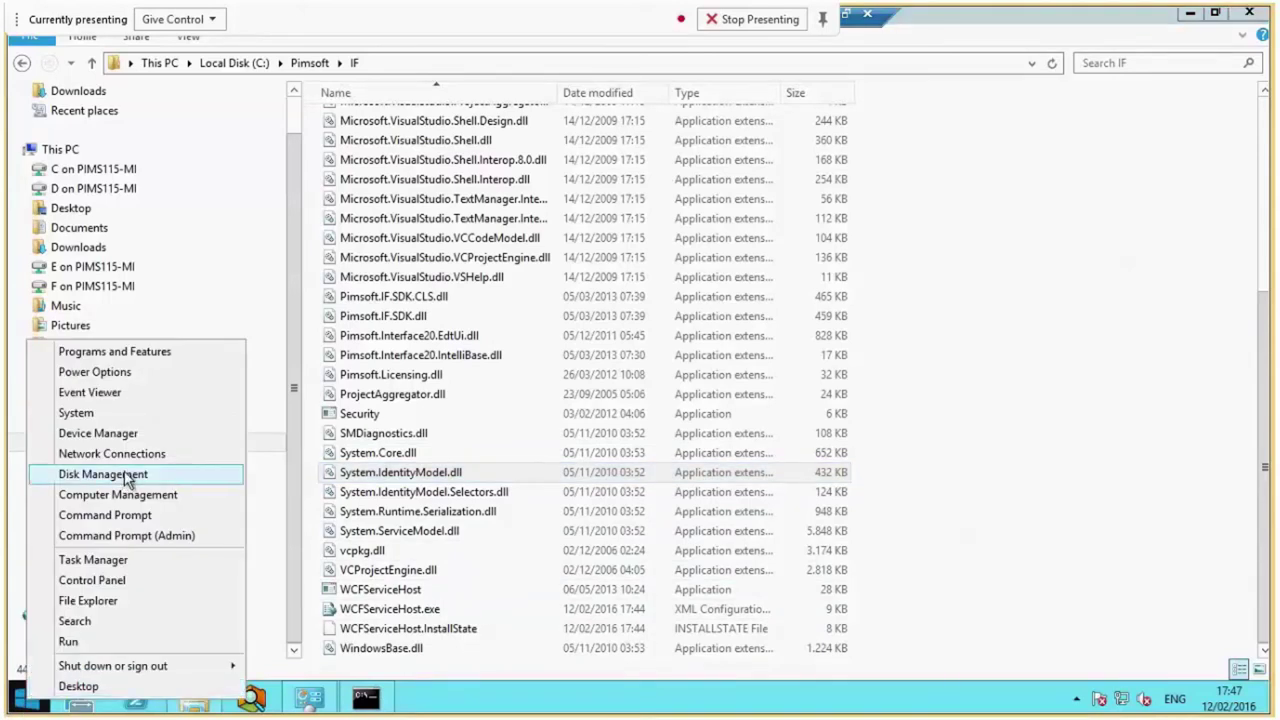
click(111, 412)
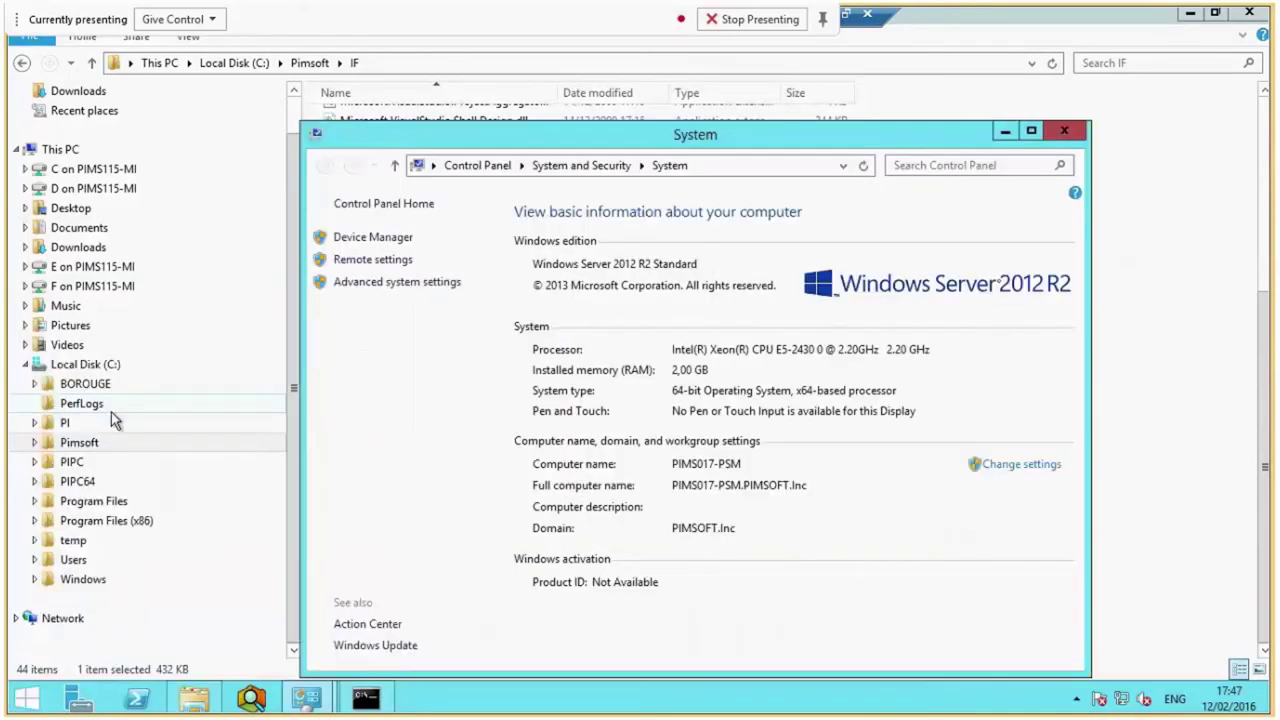
Close the System information window and open the Services console from Administrative Tools
click(1065, 132)
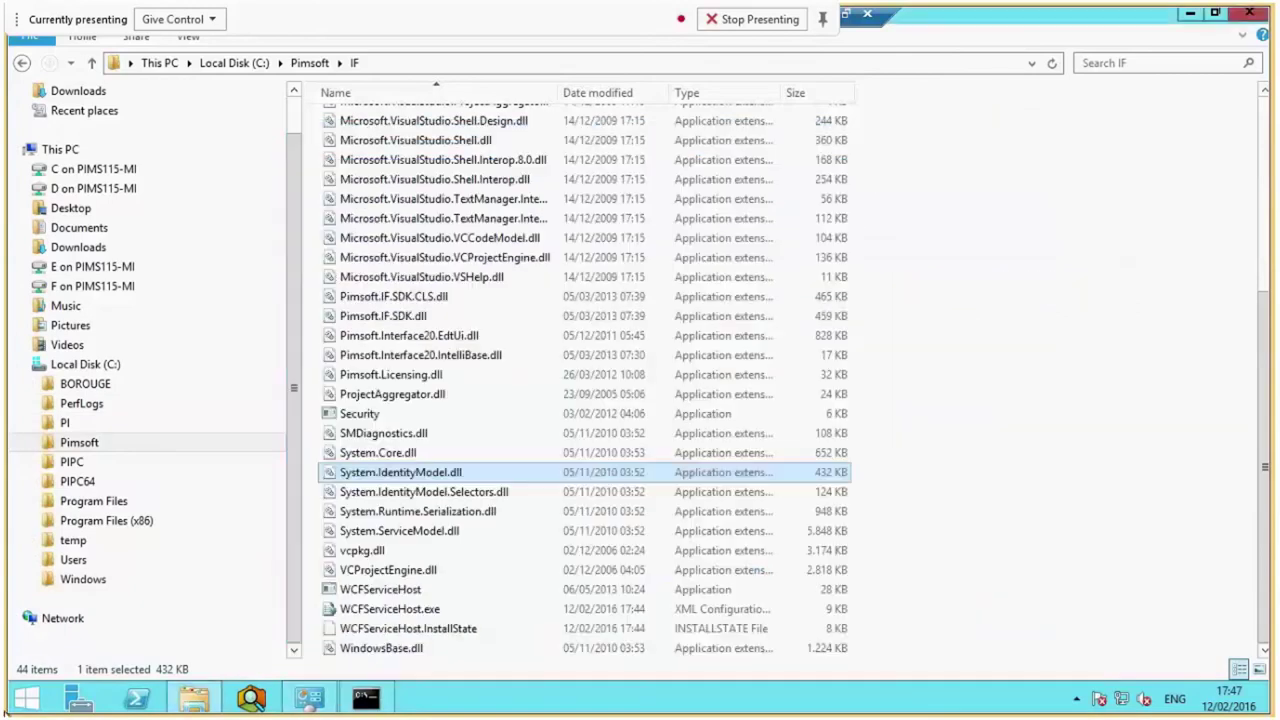
click(27, 700)
click(413, 233)
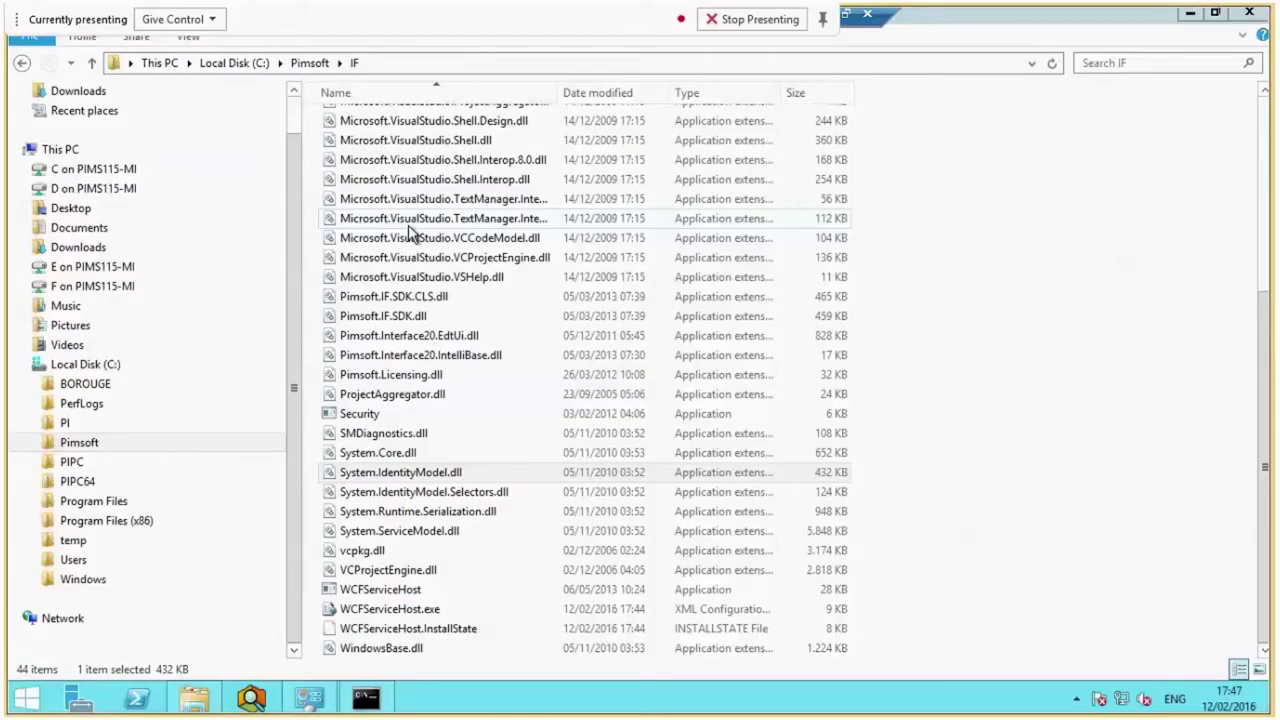
right_click(693, 518)
click(728, 260)
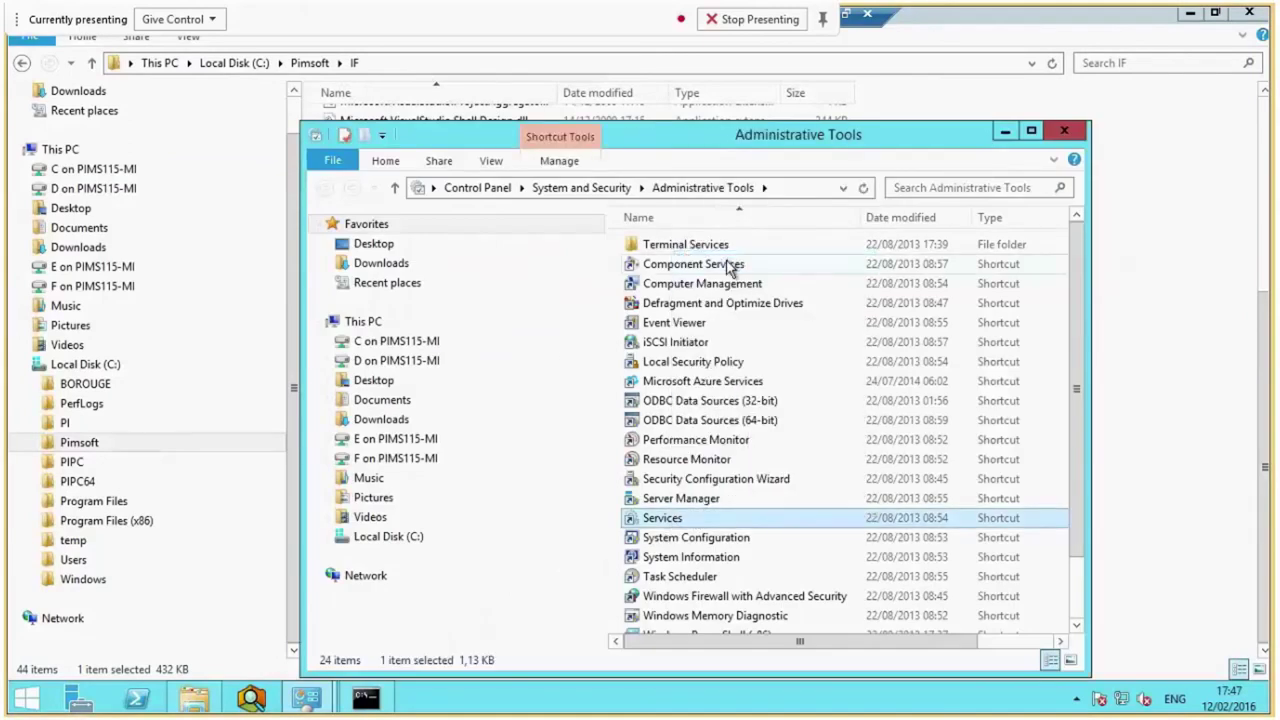
Find Pimsoft.IF.Service in the list of Windows services and start it
scroll(827, 296, down, 10)
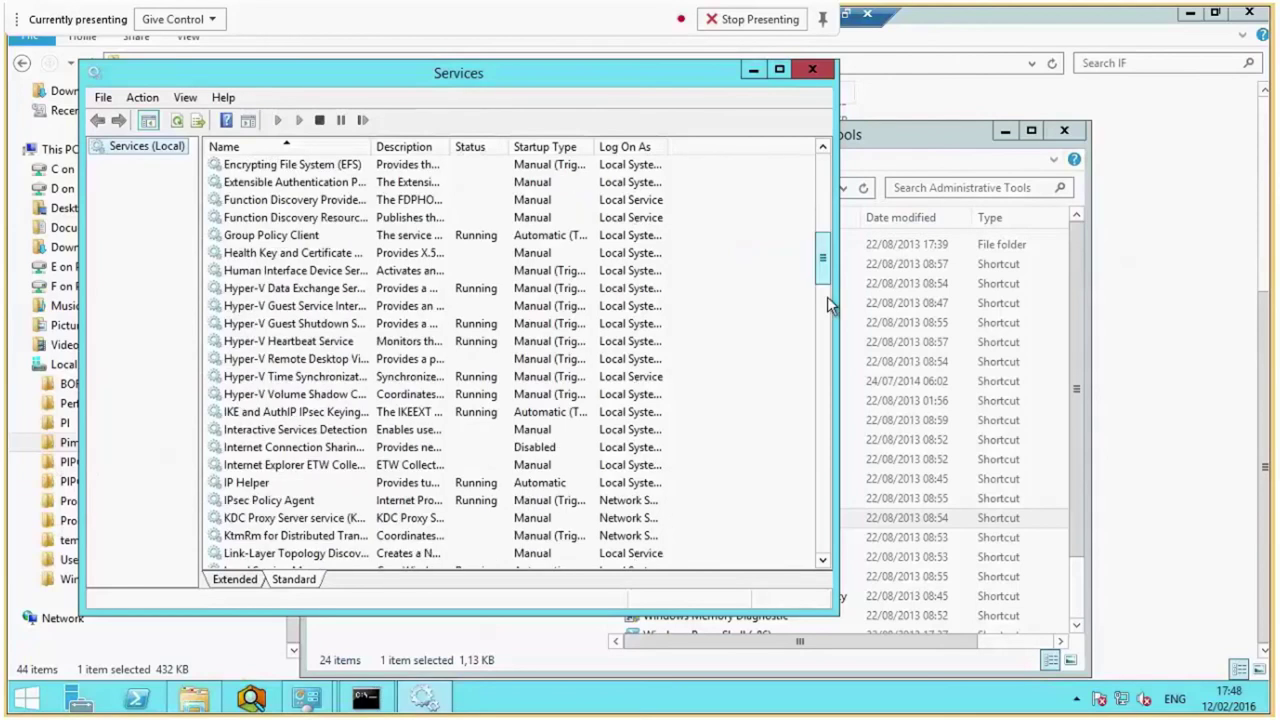
drag(827, 296, 826, 384)
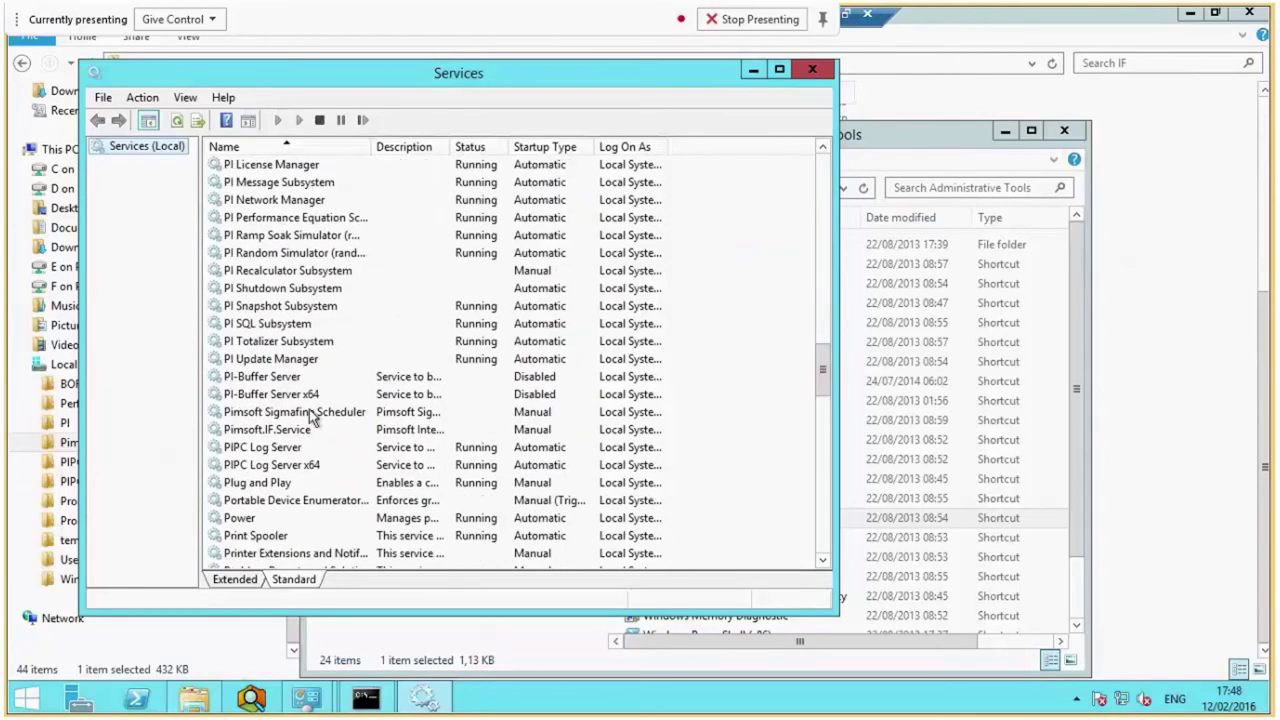
click(280, 436)
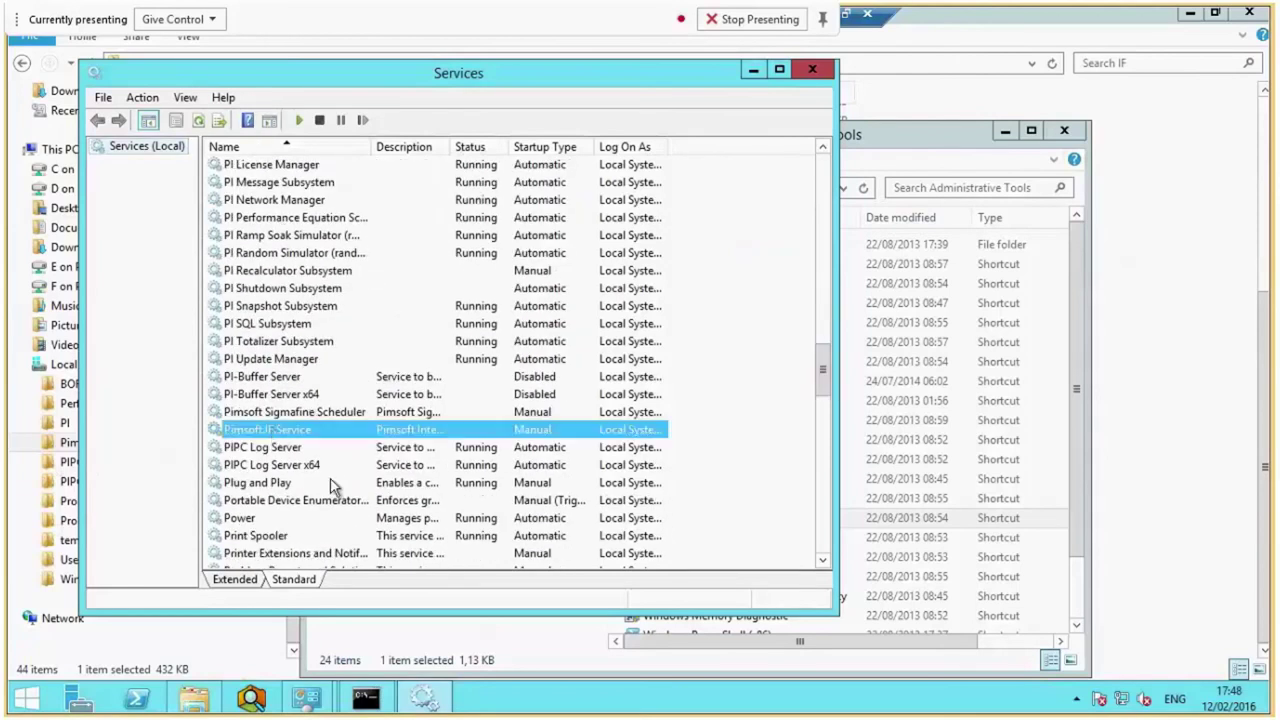
click(299, 121)
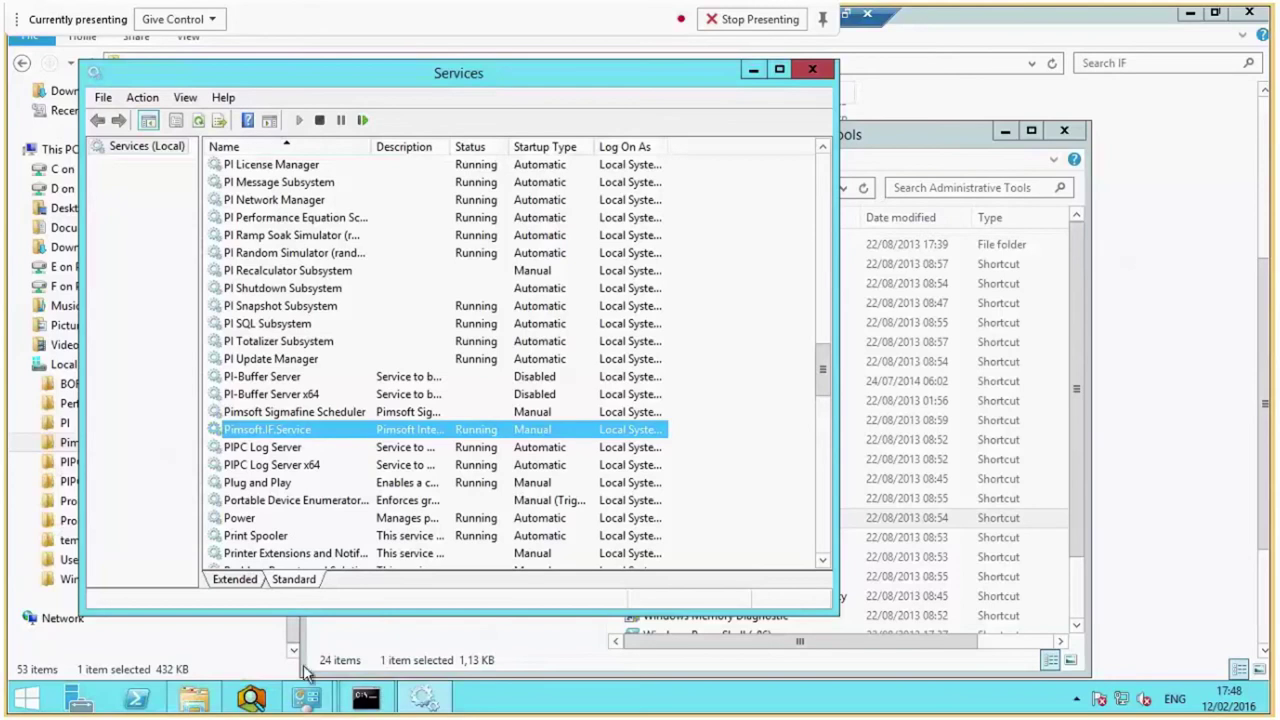
Return to the IF folder and check the subfolders generated there, including Cache and ParsedFiles
click(192, 701)
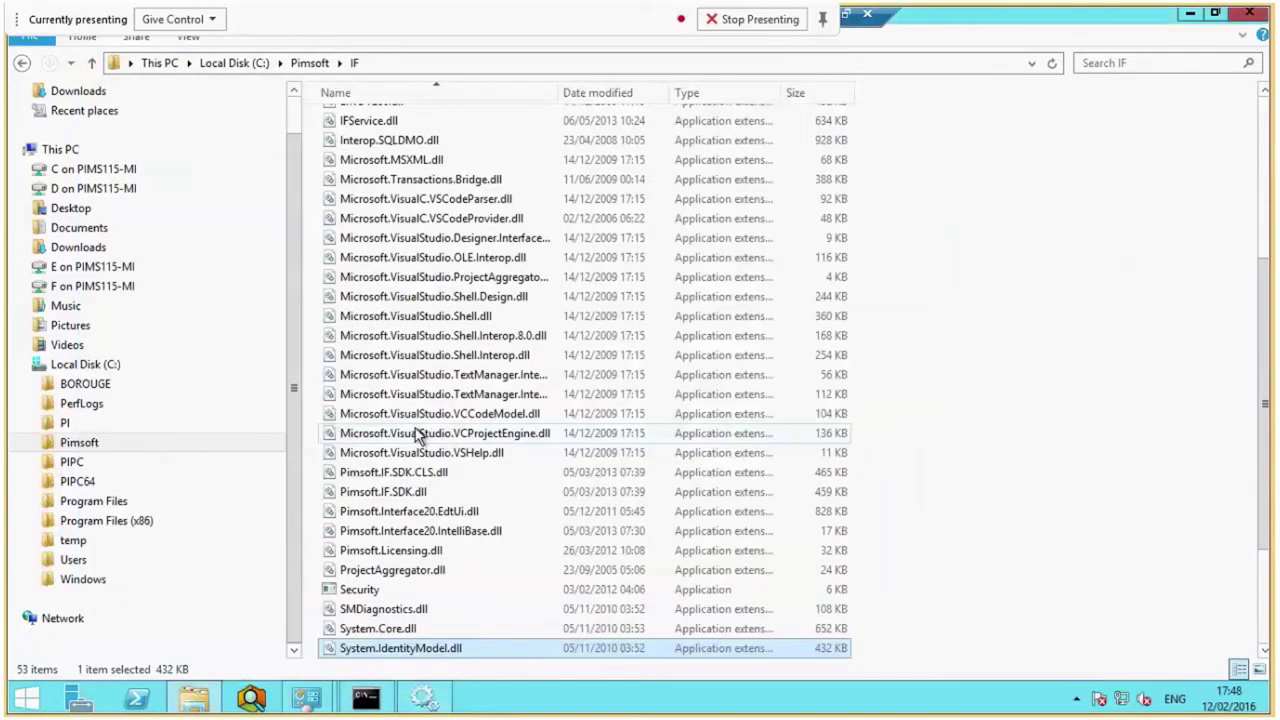
click(418, 433)
scroll(412, 430, up, 6)
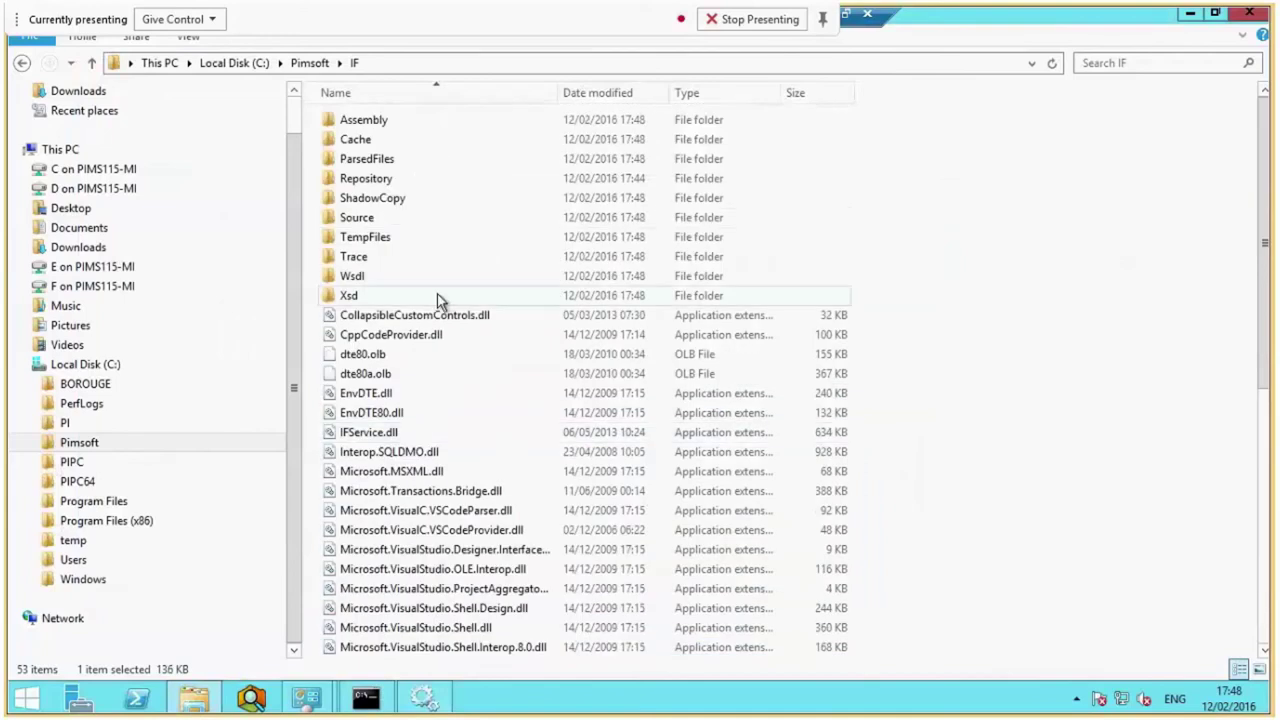
click(387, 140)
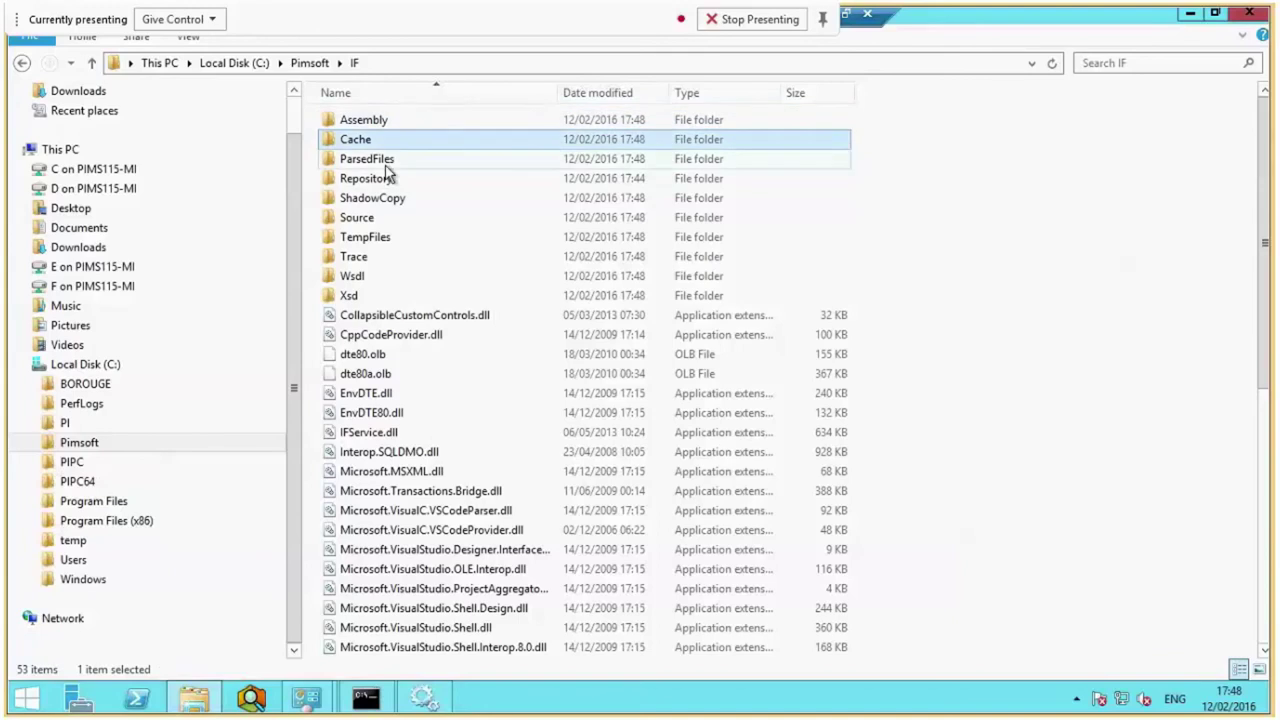
click(386, 162)
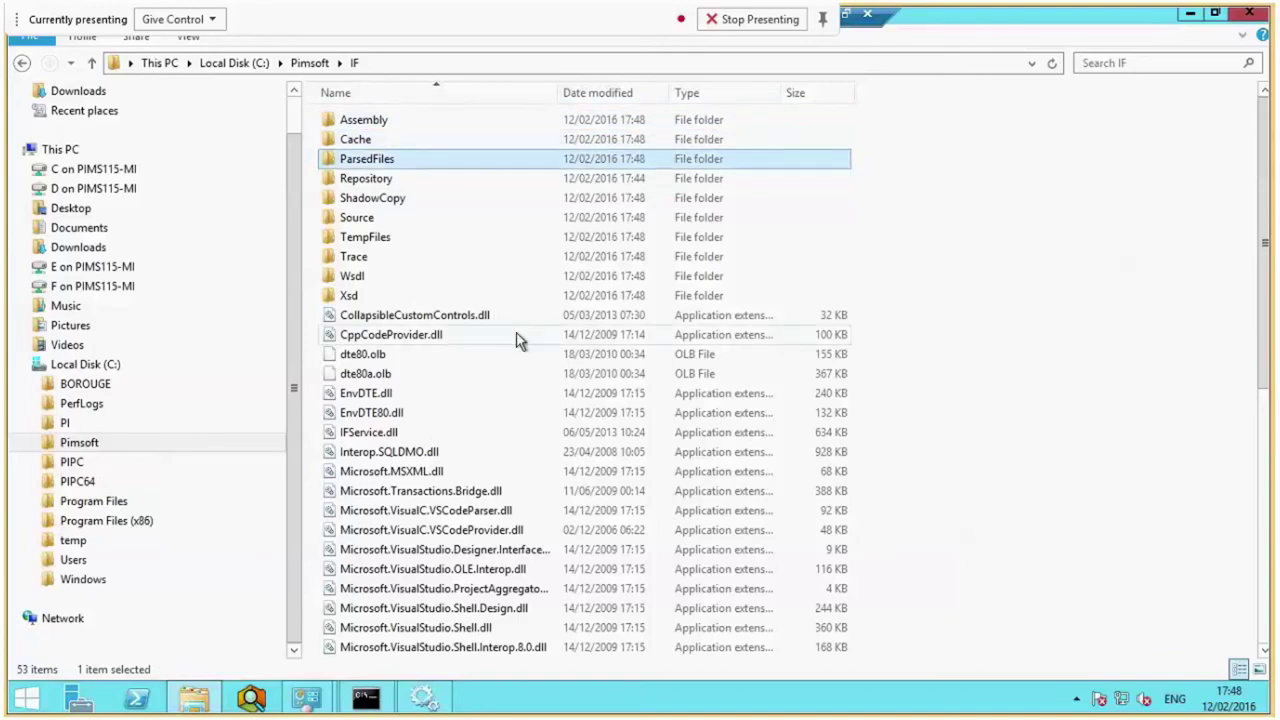
Open IF_ServiceLog from the Trace folder in Notepad, examine the service startup entries, and close the log
double_click(360, 258)
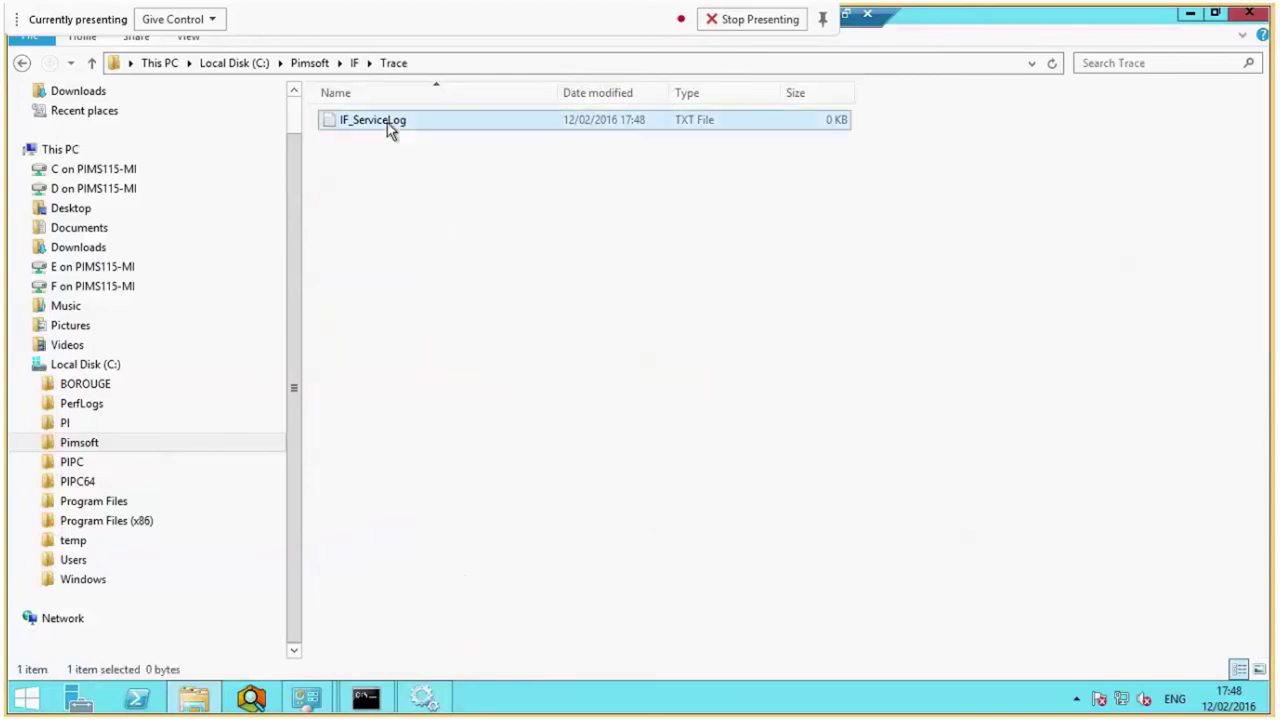
double_click(387, 123)
click(505, 323)
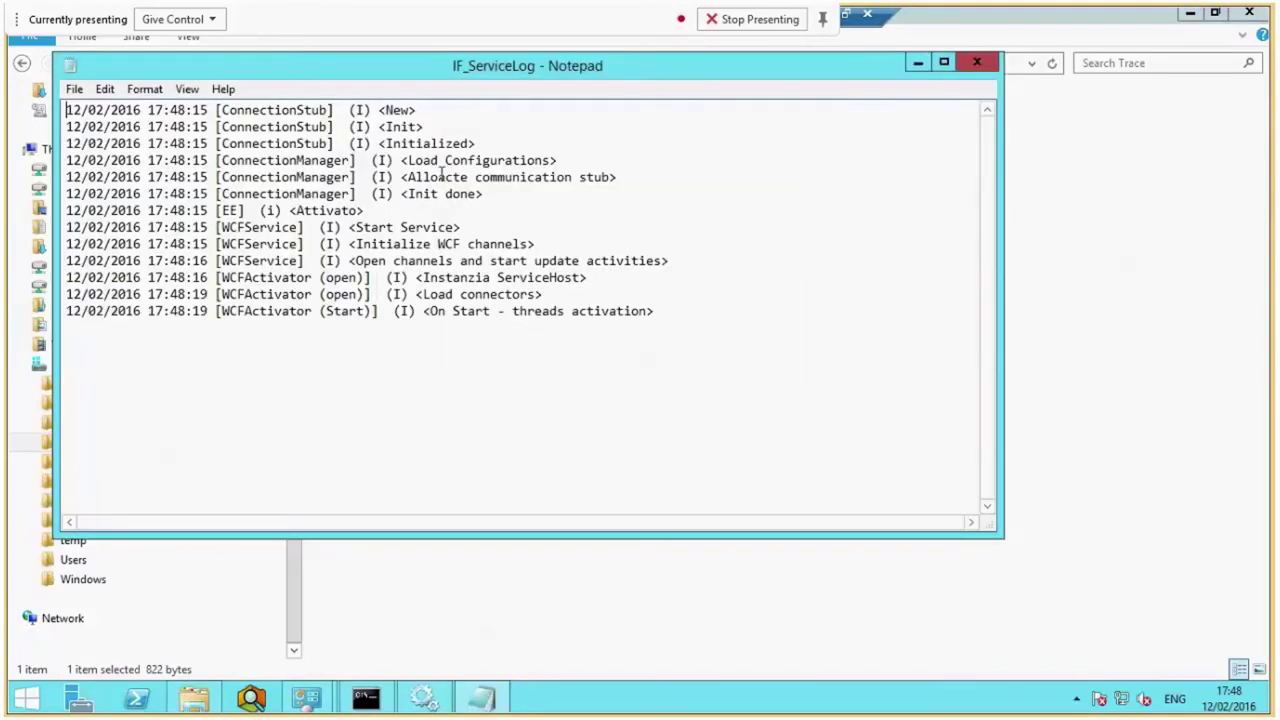
drag(282, 143, 612, 445)
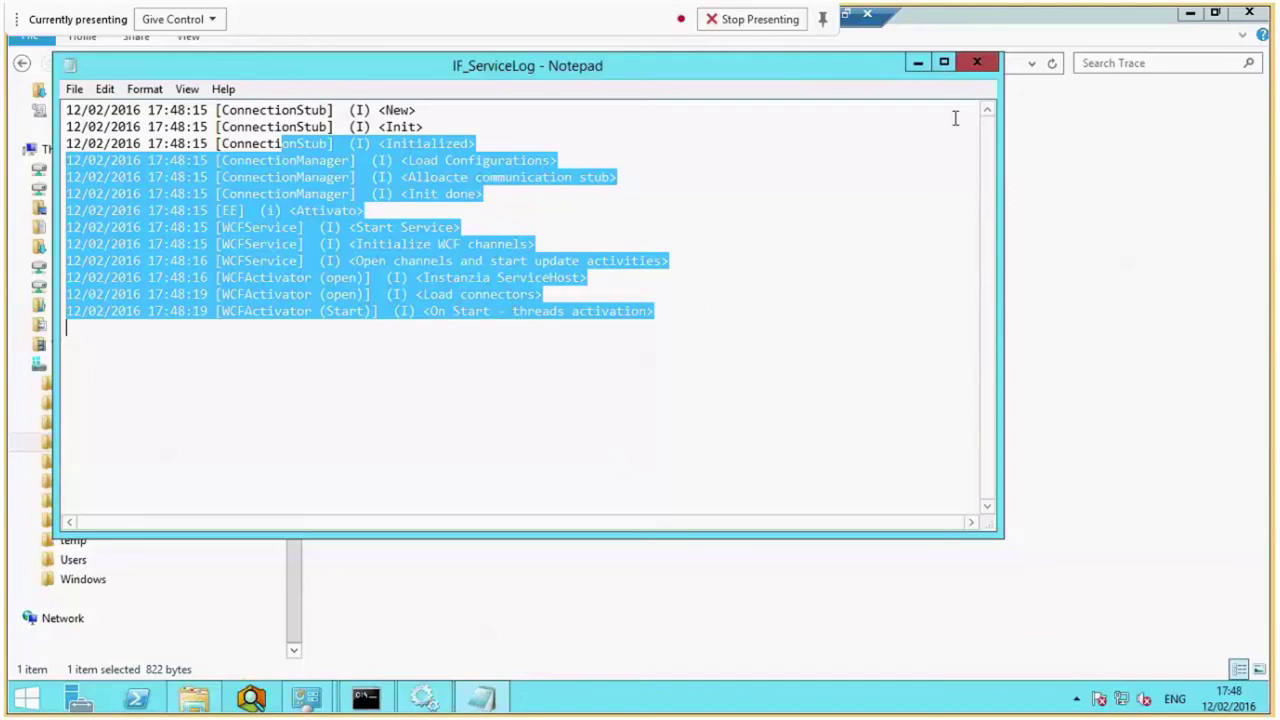
click(976, 64)
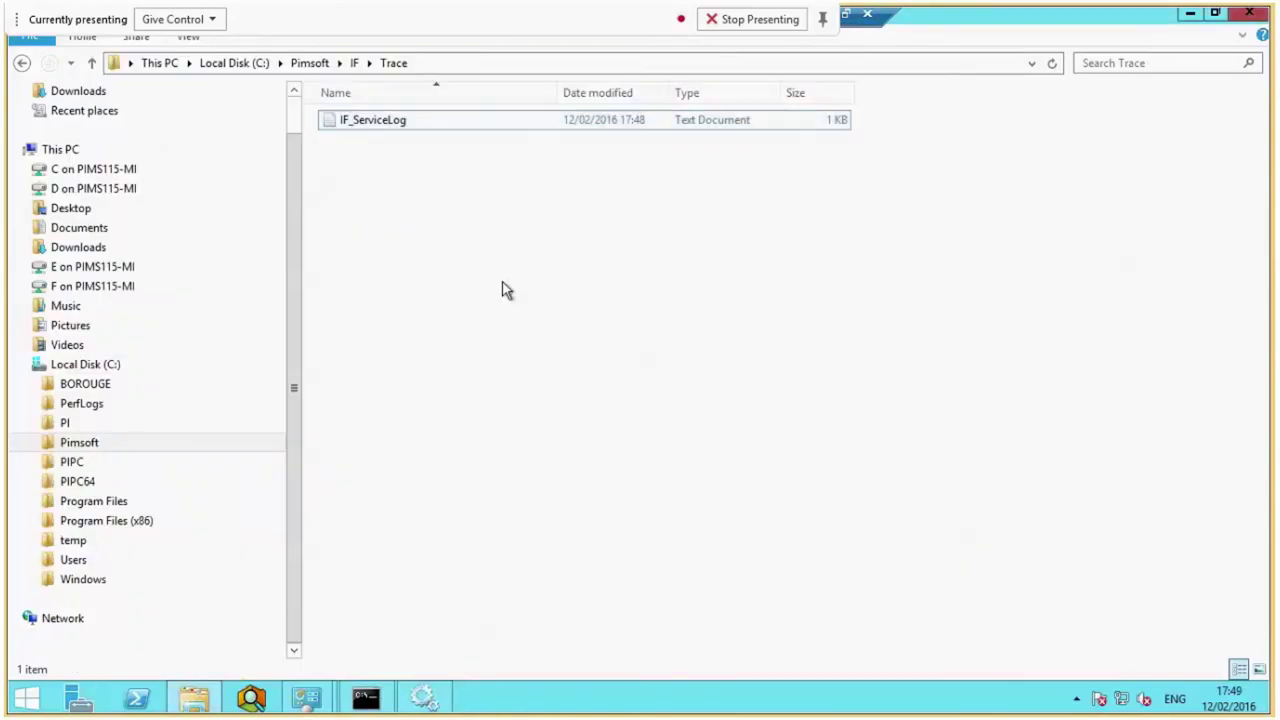
double_click(391, 120)
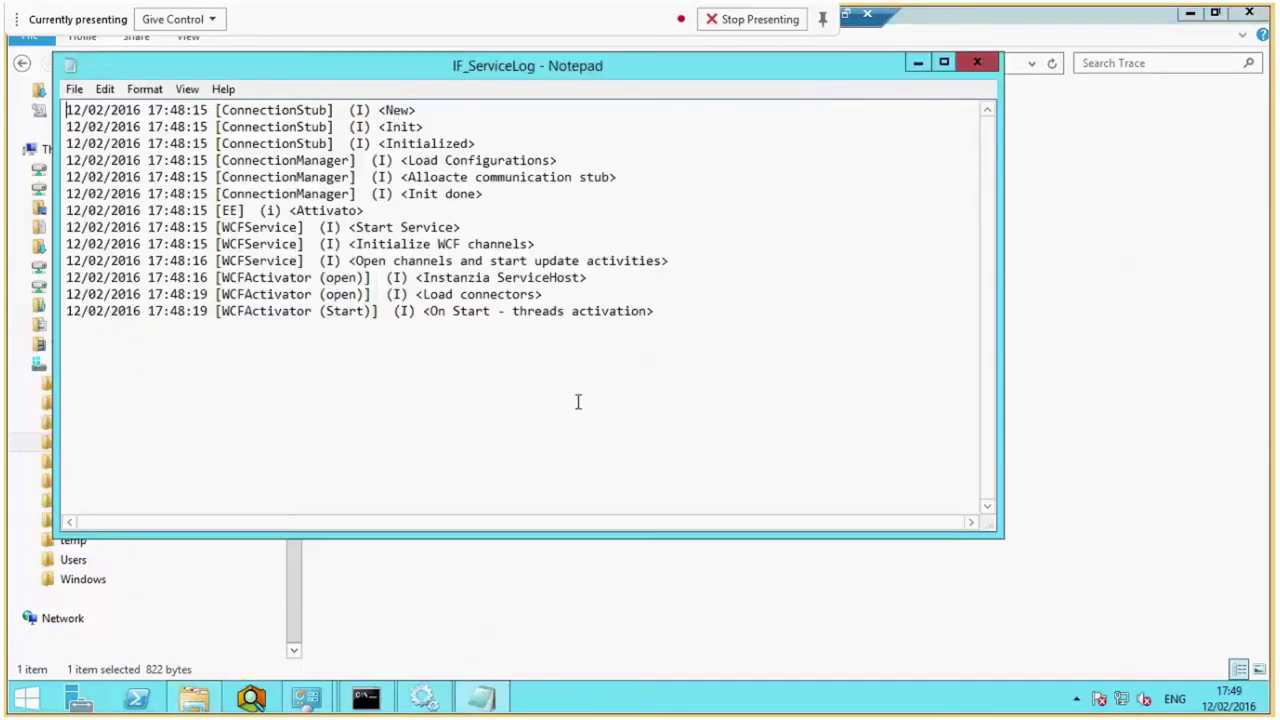
click(977, 62)
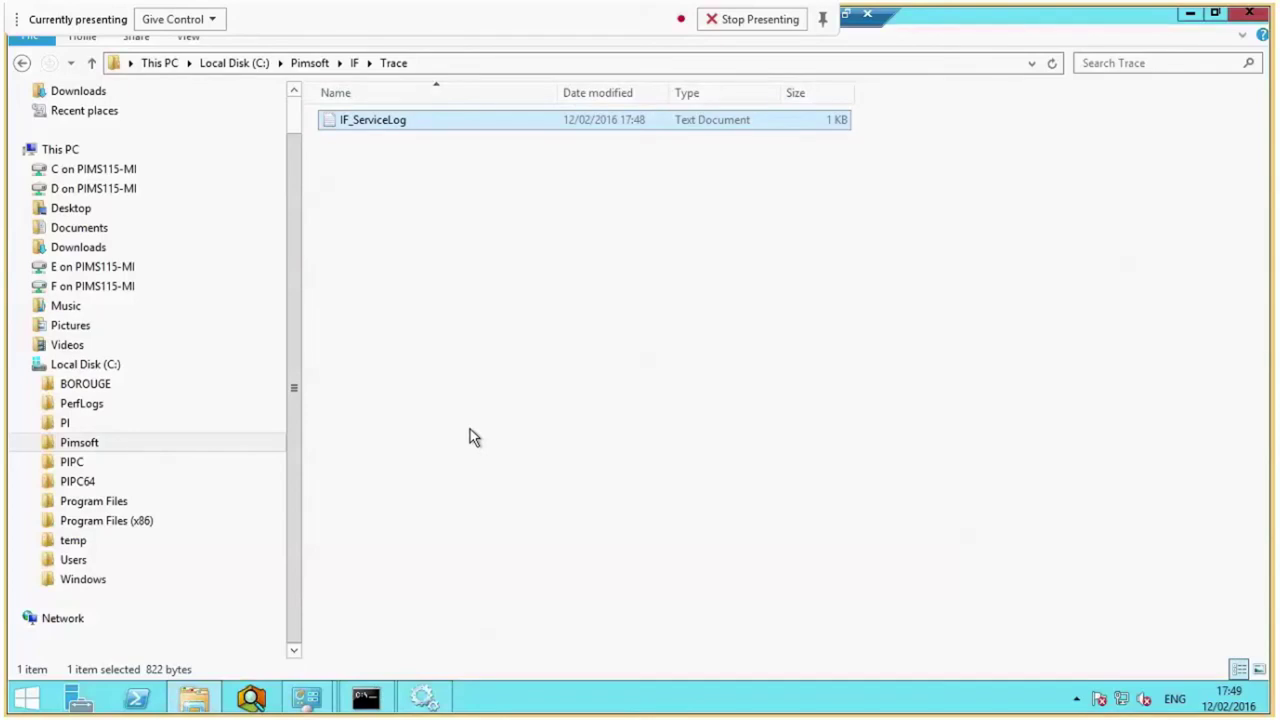
Minimize the Services window and return to the File Explorer window
click(424, 697)
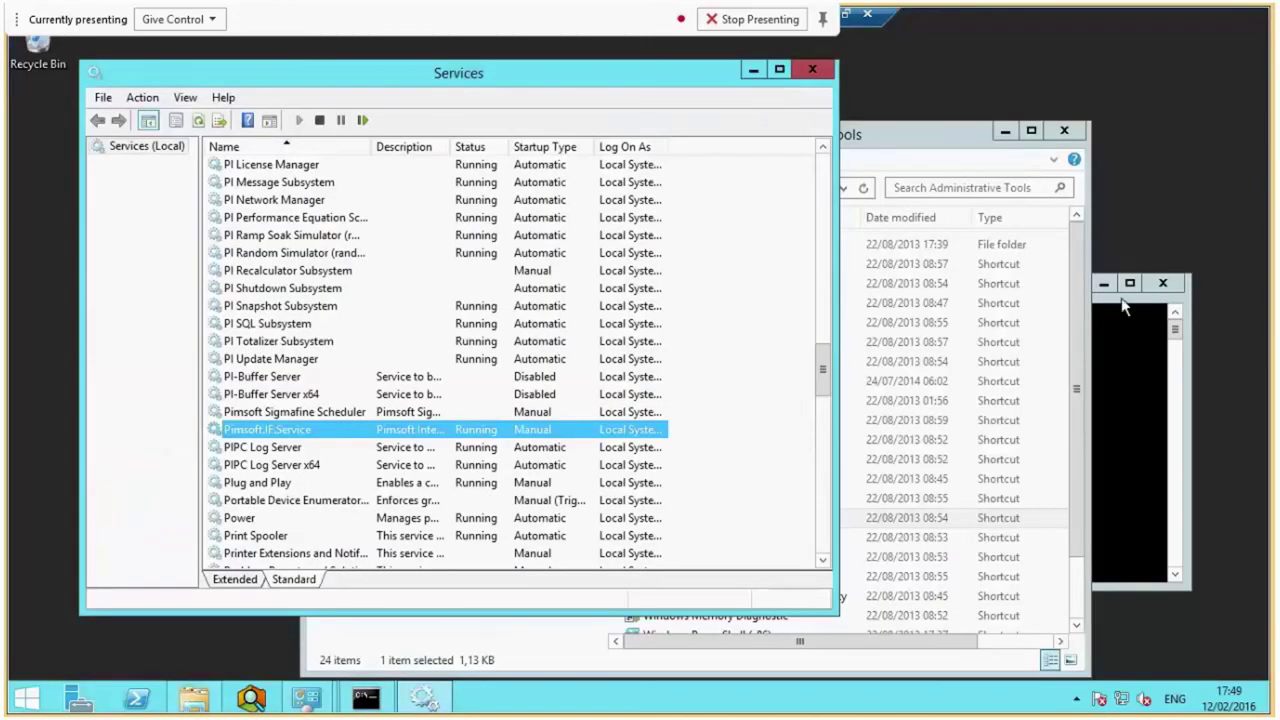
click(753, 70)
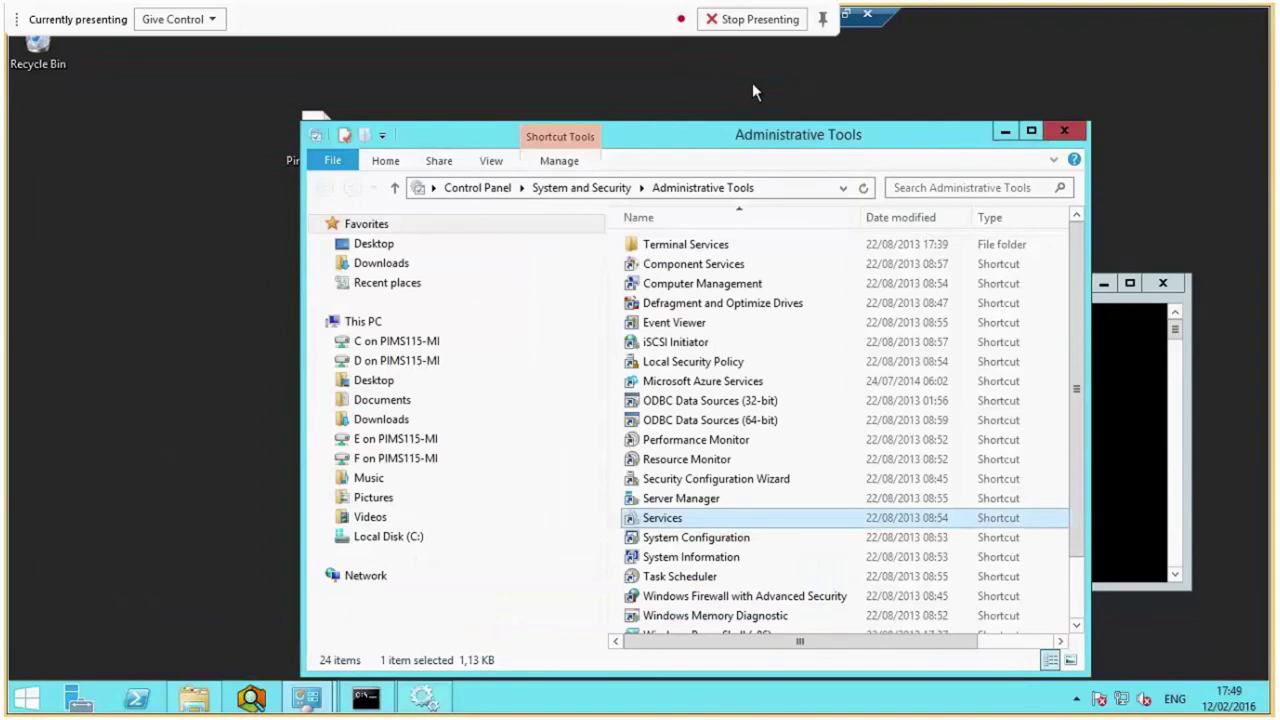
click(198, 699)
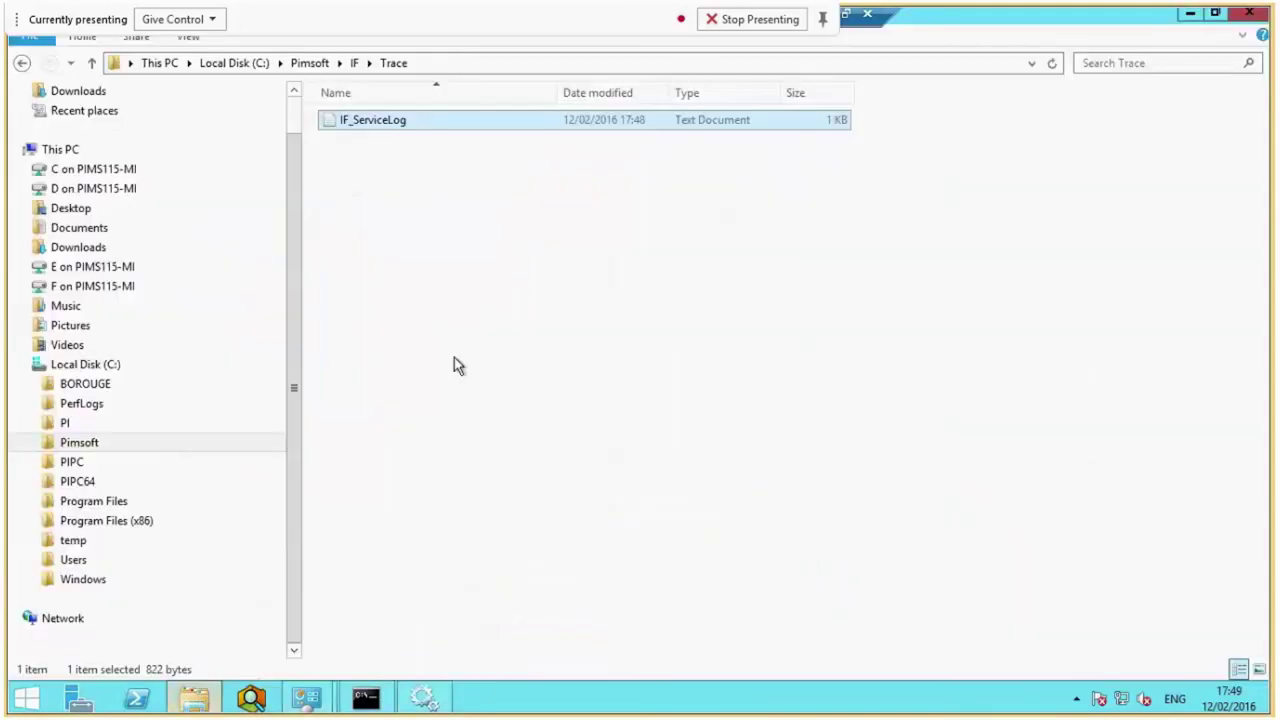
Run the Pimsoft Integration Framework Client installer from the C:\temp folder as administrator
click(72, 541)
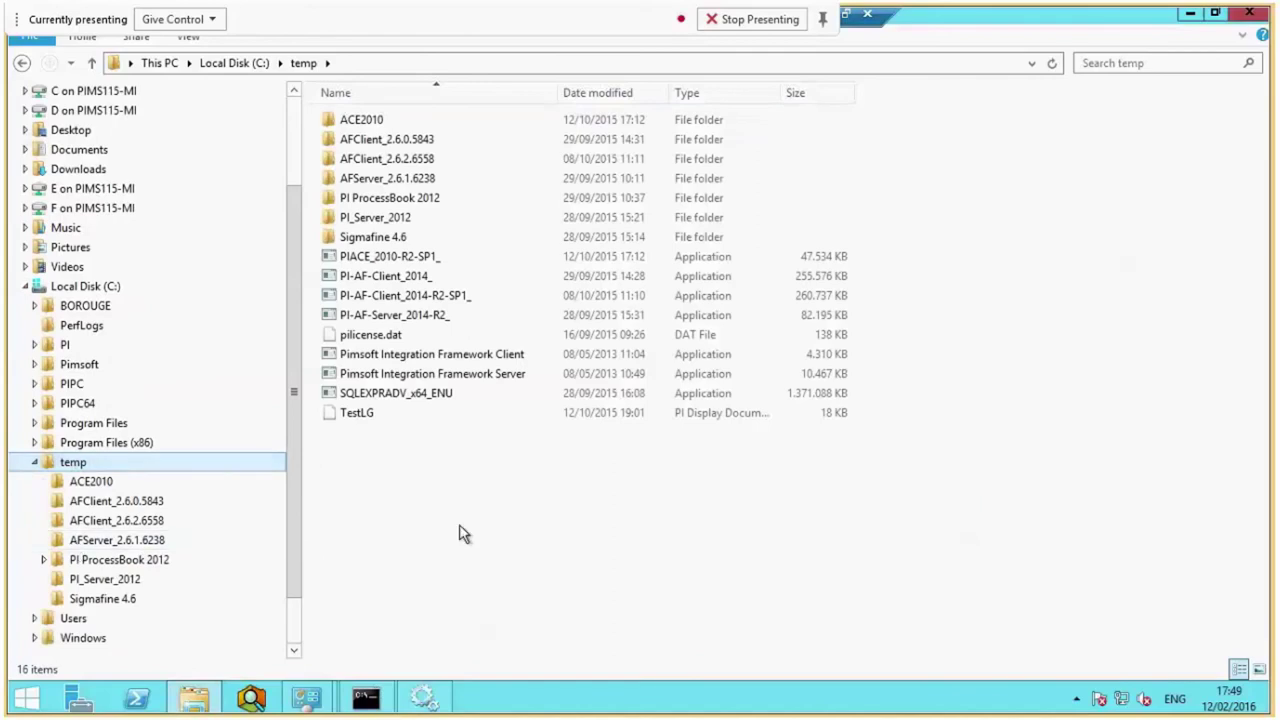
click(467, 379)
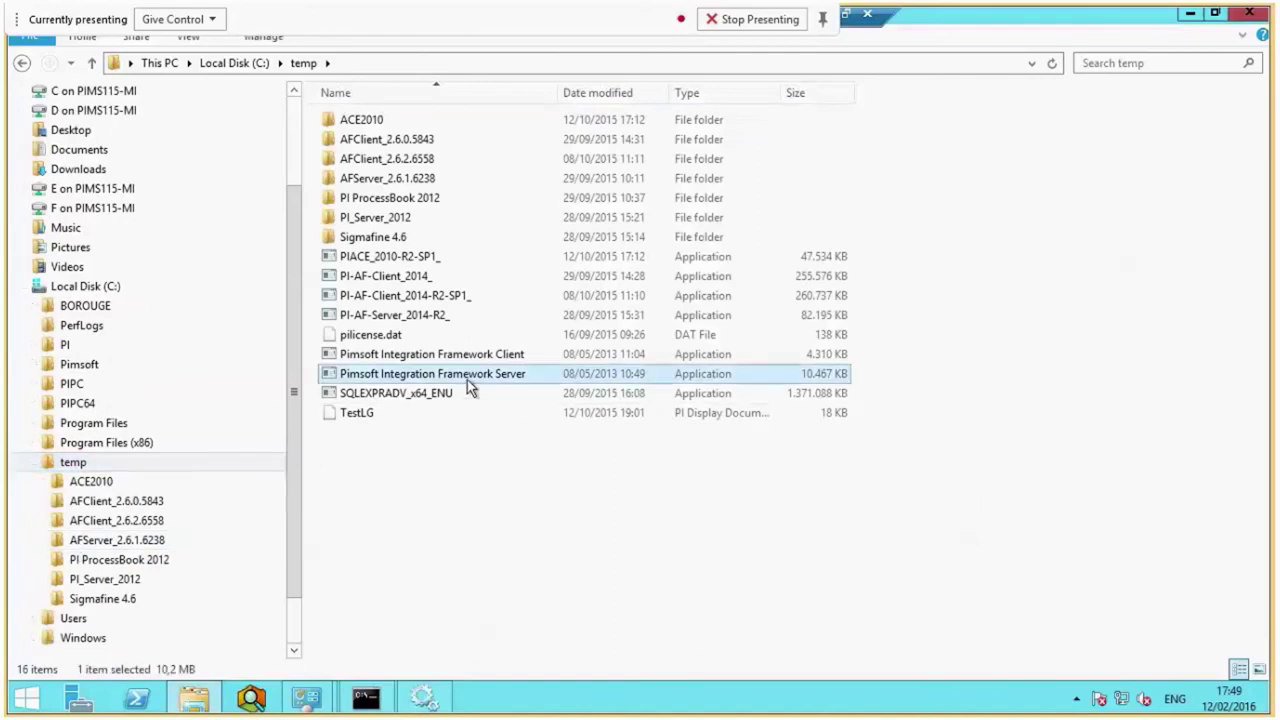
click(470, 356)
click(508, 368)
click(503, 355)
right_click(506, 366)
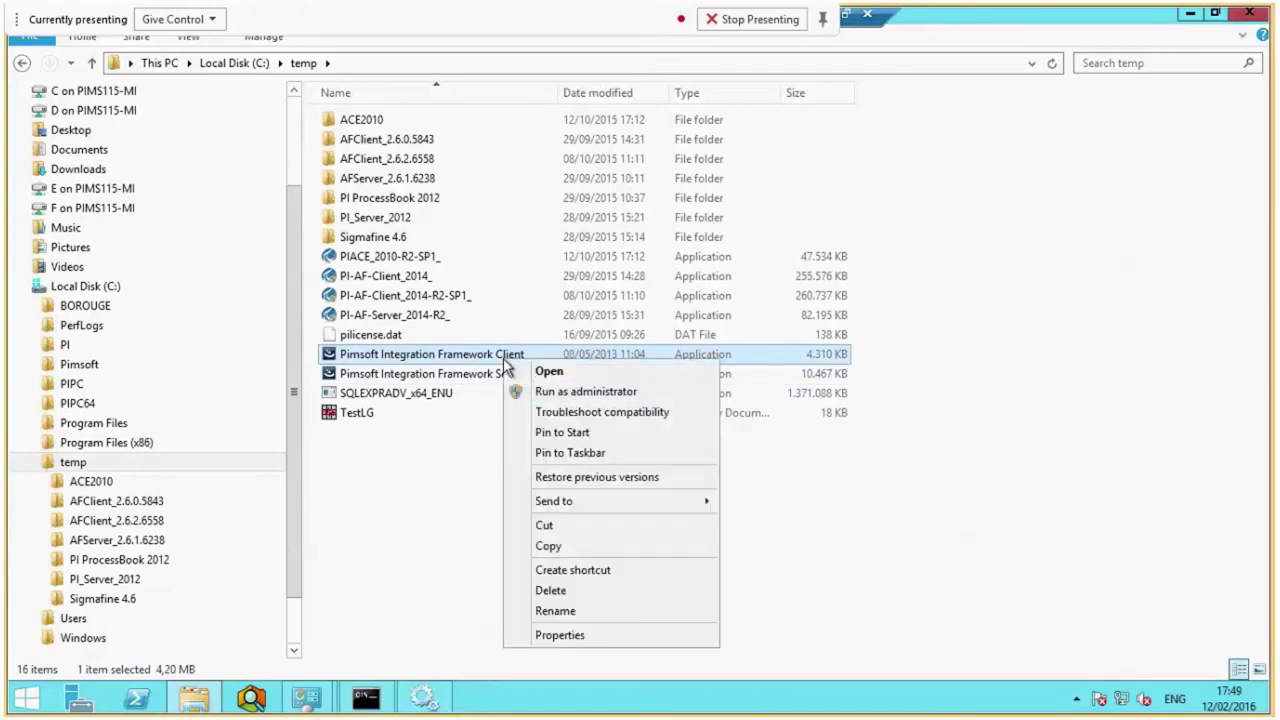
click(580, 392)
click(705, 385)
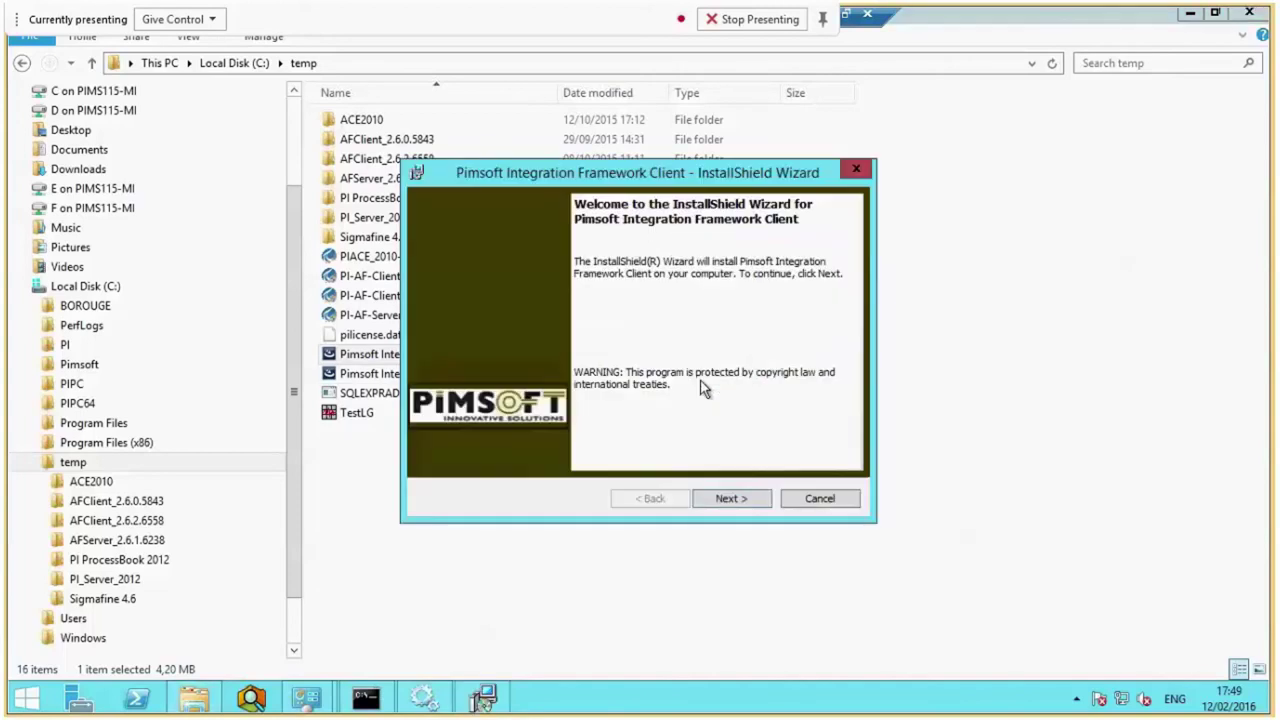
Accept the license agreement in the client setup wizard and keep the default customer information
click(742, 498)
click(614, 432)
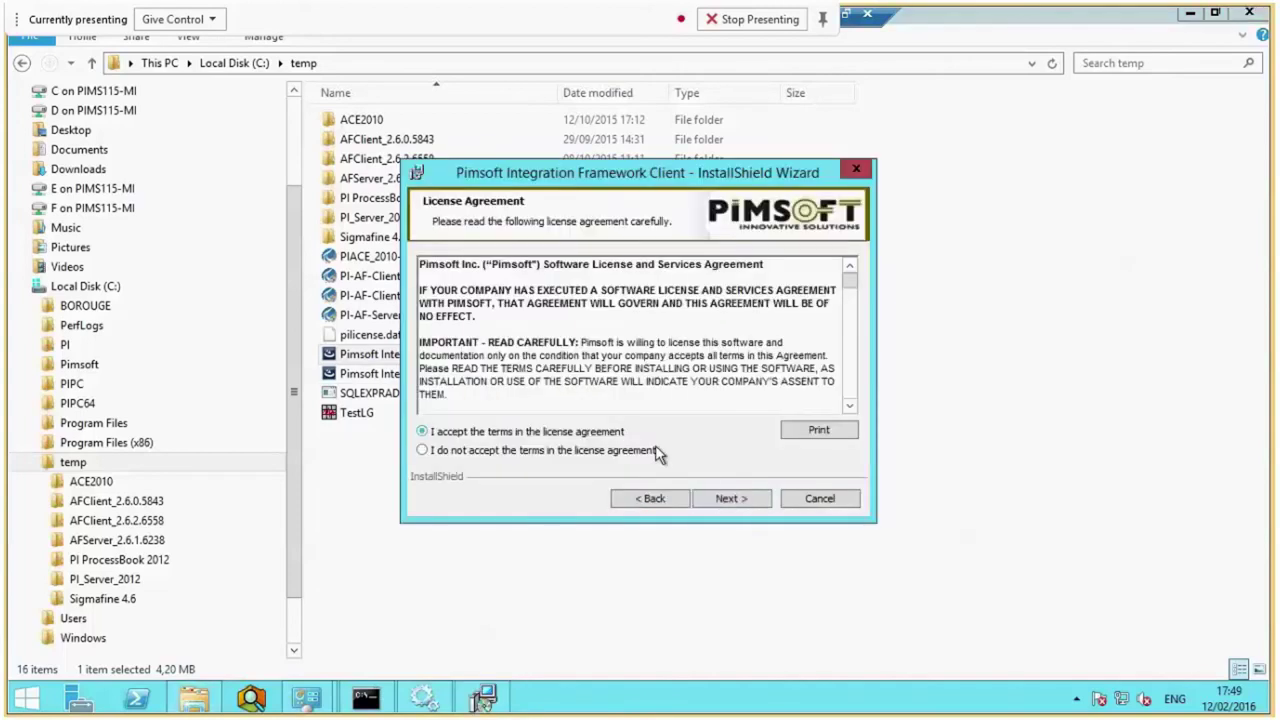
click(754, 499)
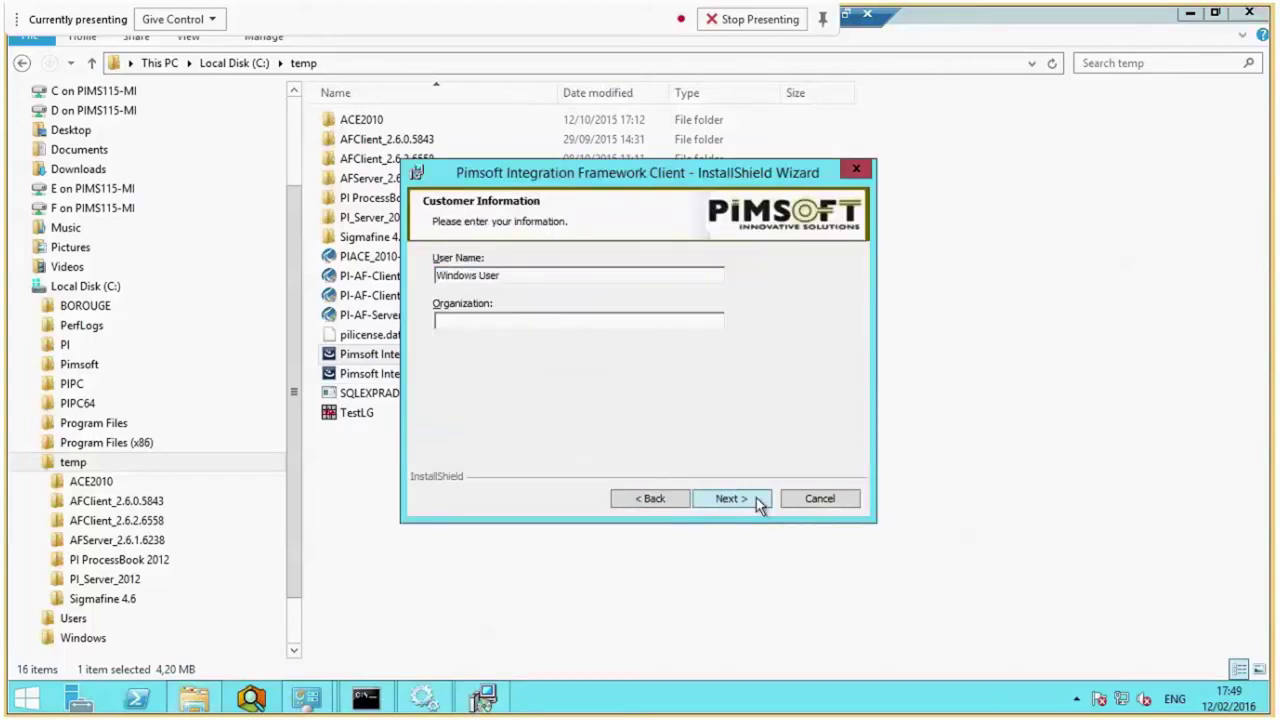
click(758, 507)
Change the client's destination folder to C:\Pimsoft\IF\Configurator
click(829, 280)
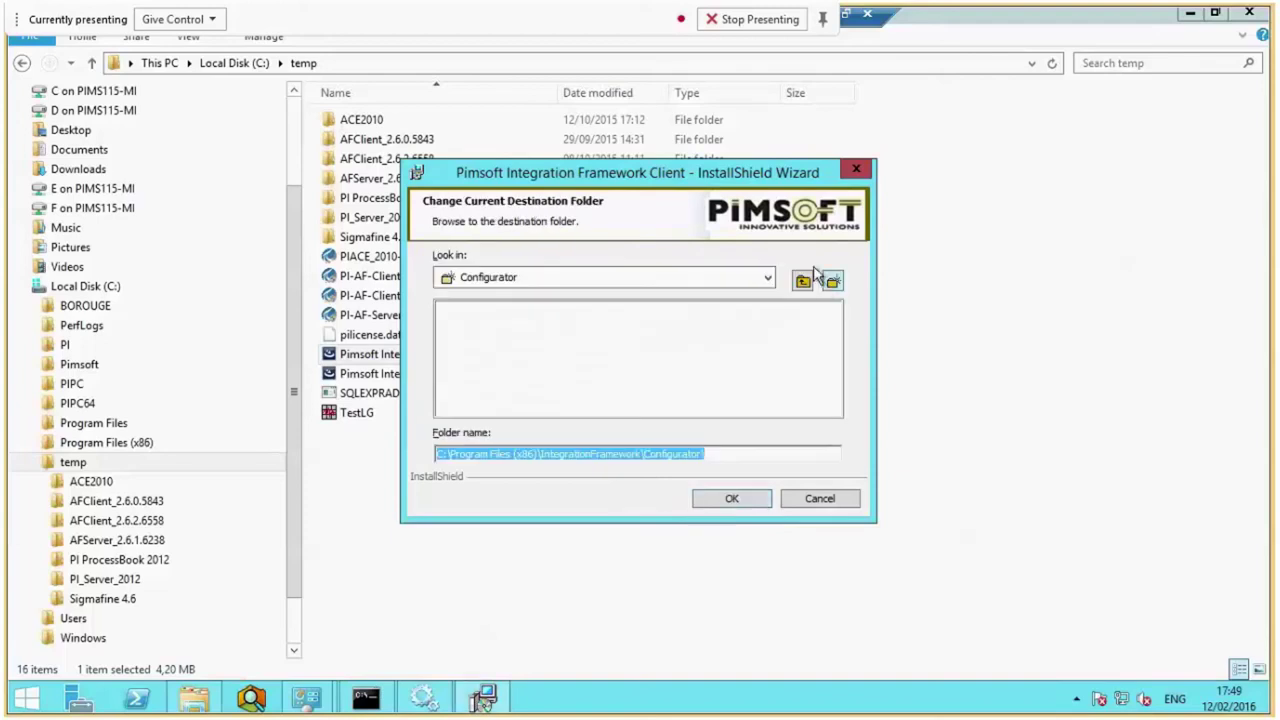
click(767, 277)
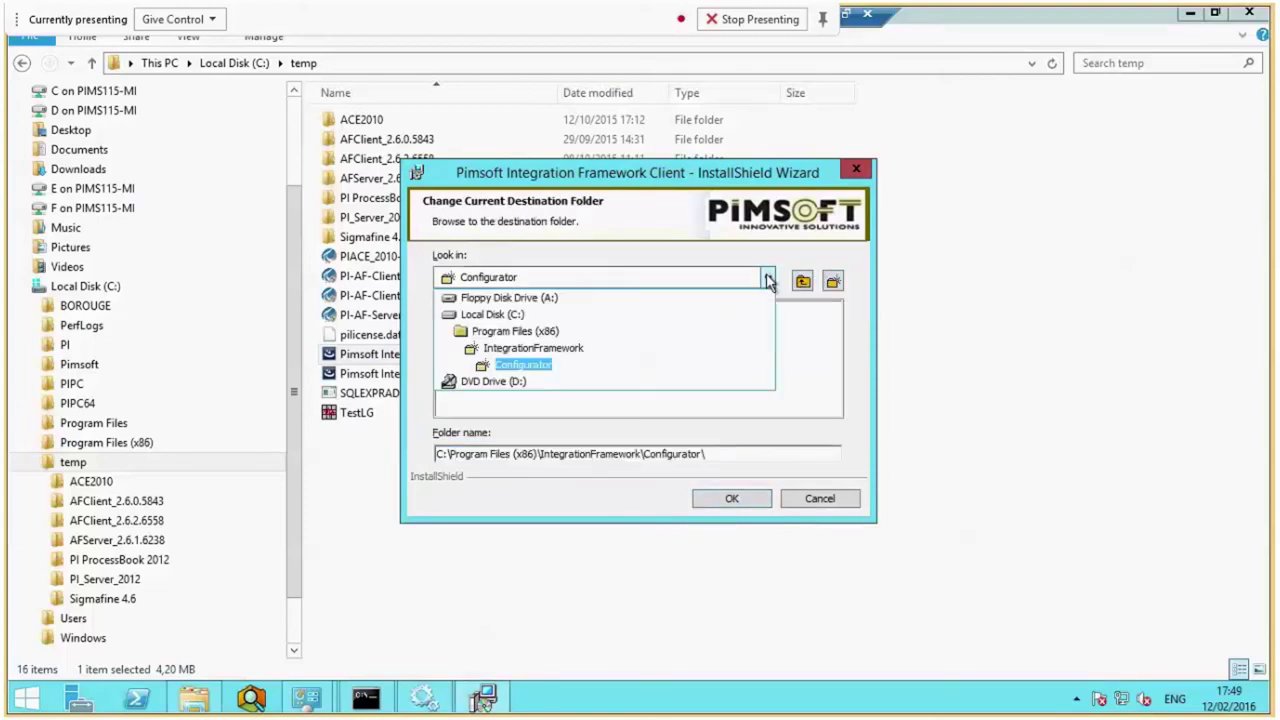
click(495, 315)
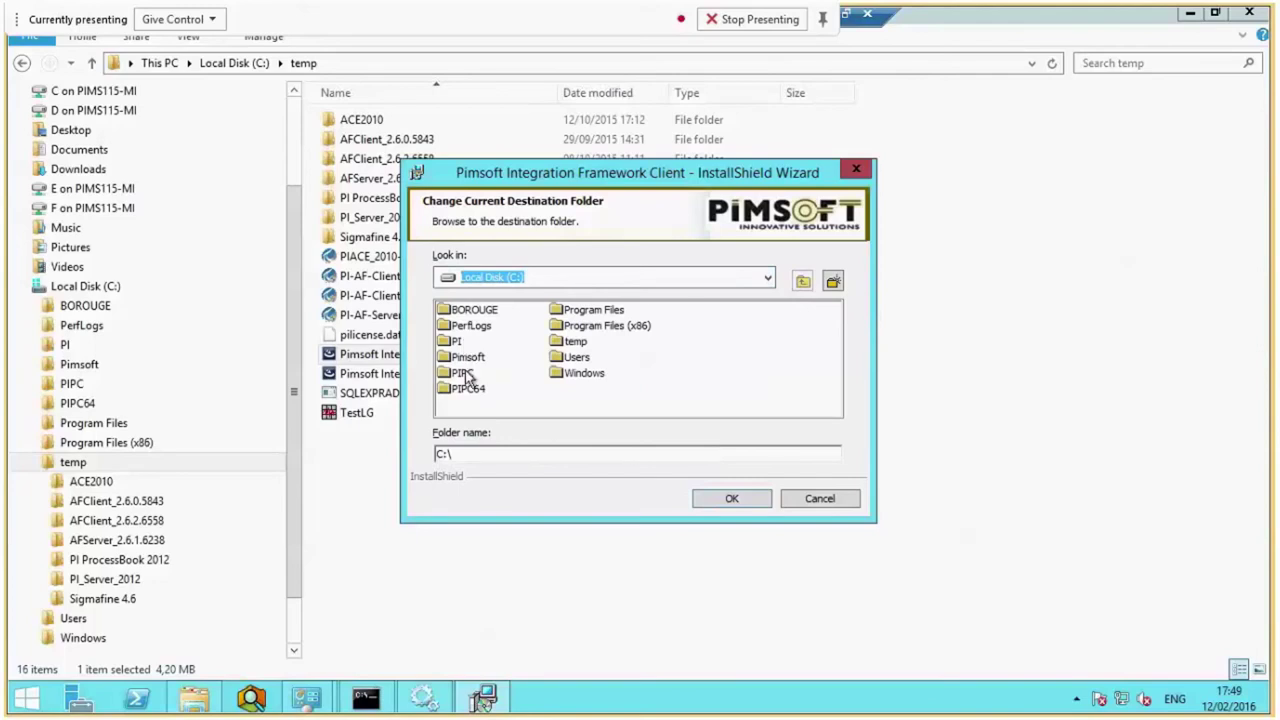
double_click(467, 357)
double_click(459, 312)
click(518, 455)
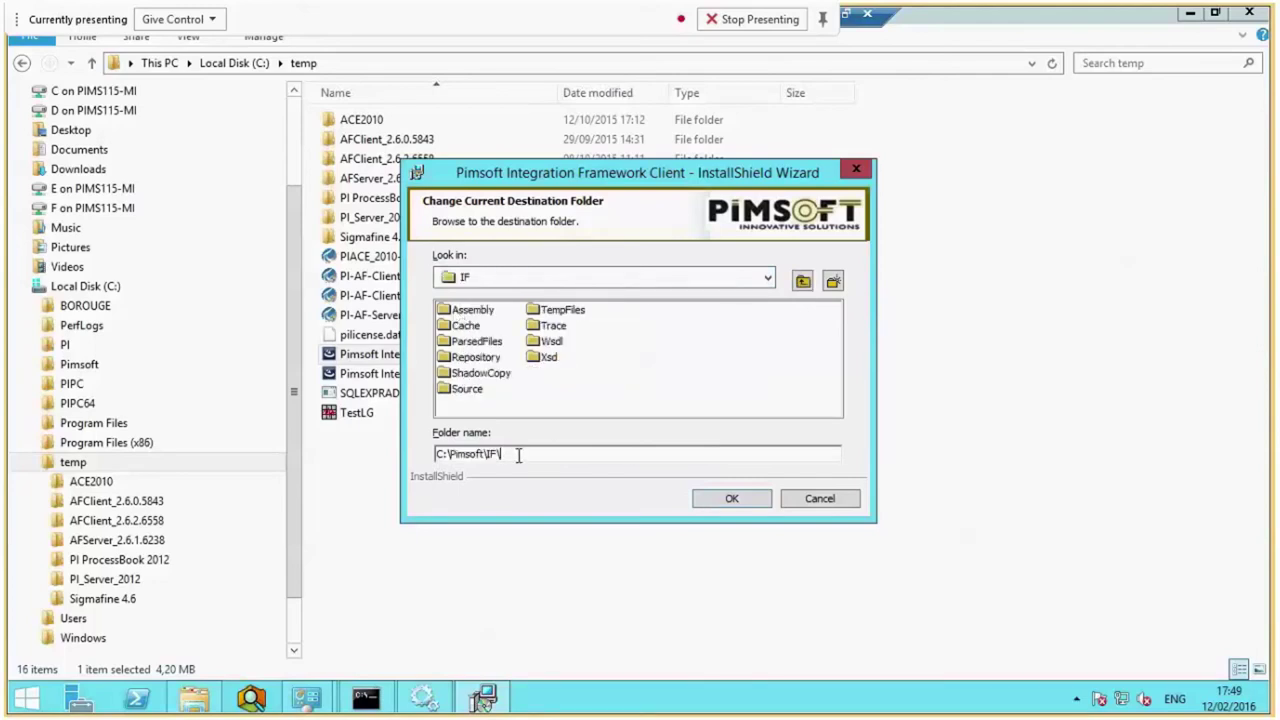
text(Configurator)
key(Left)
key(Left)
key(Left)
key(BackSpace)
text(a)
click(731, 502)
Install the Integration Framework Client with the chosen settings and finish the setup wizard
click(731, 500)
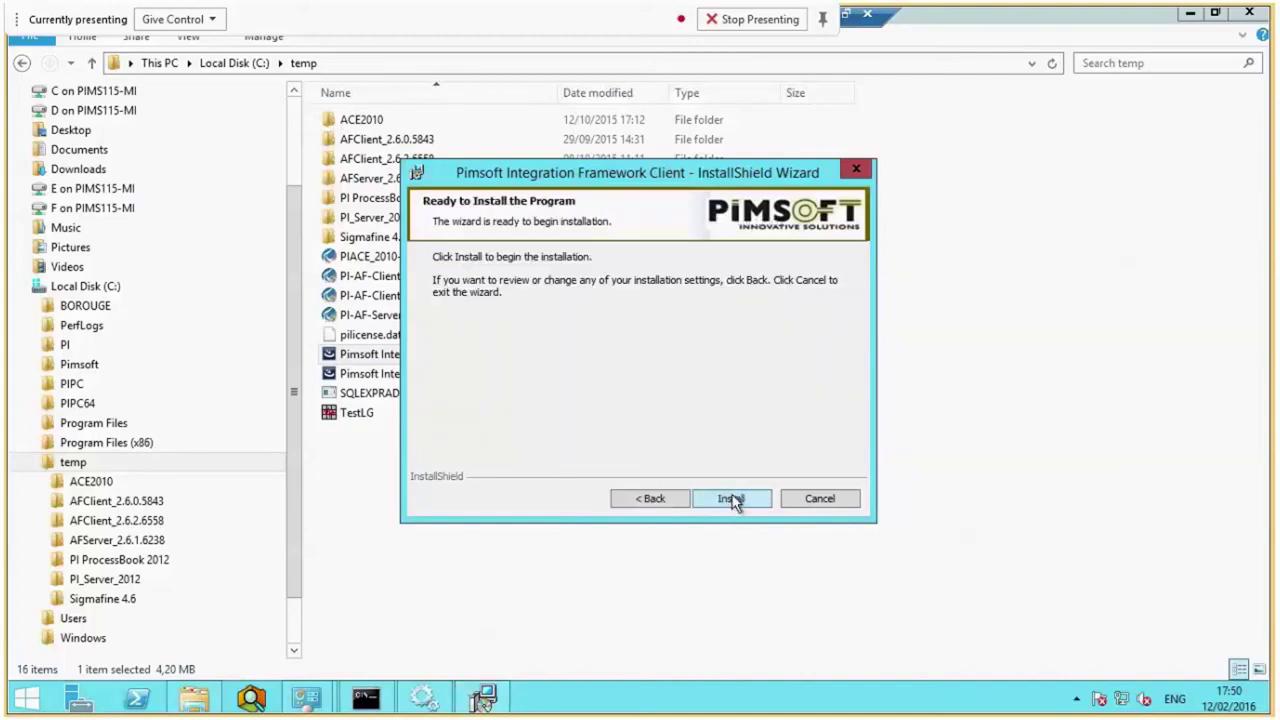
click(730, 499)
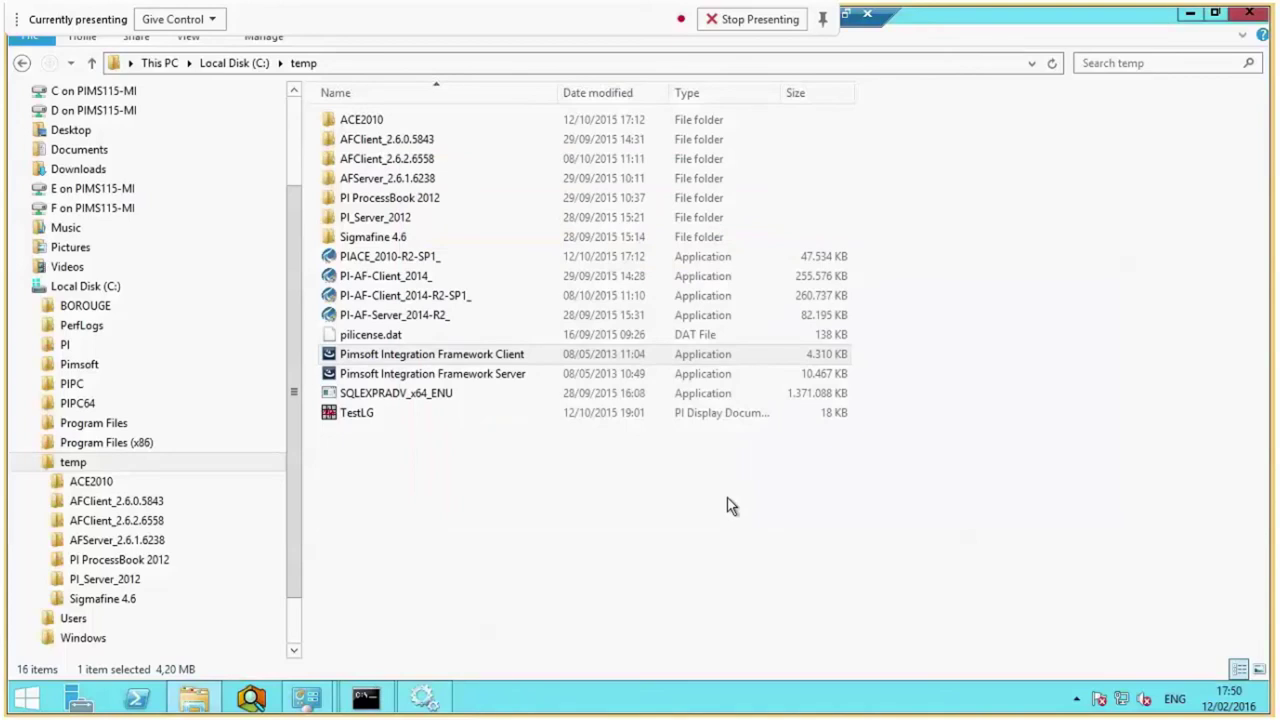
click(500, 483)
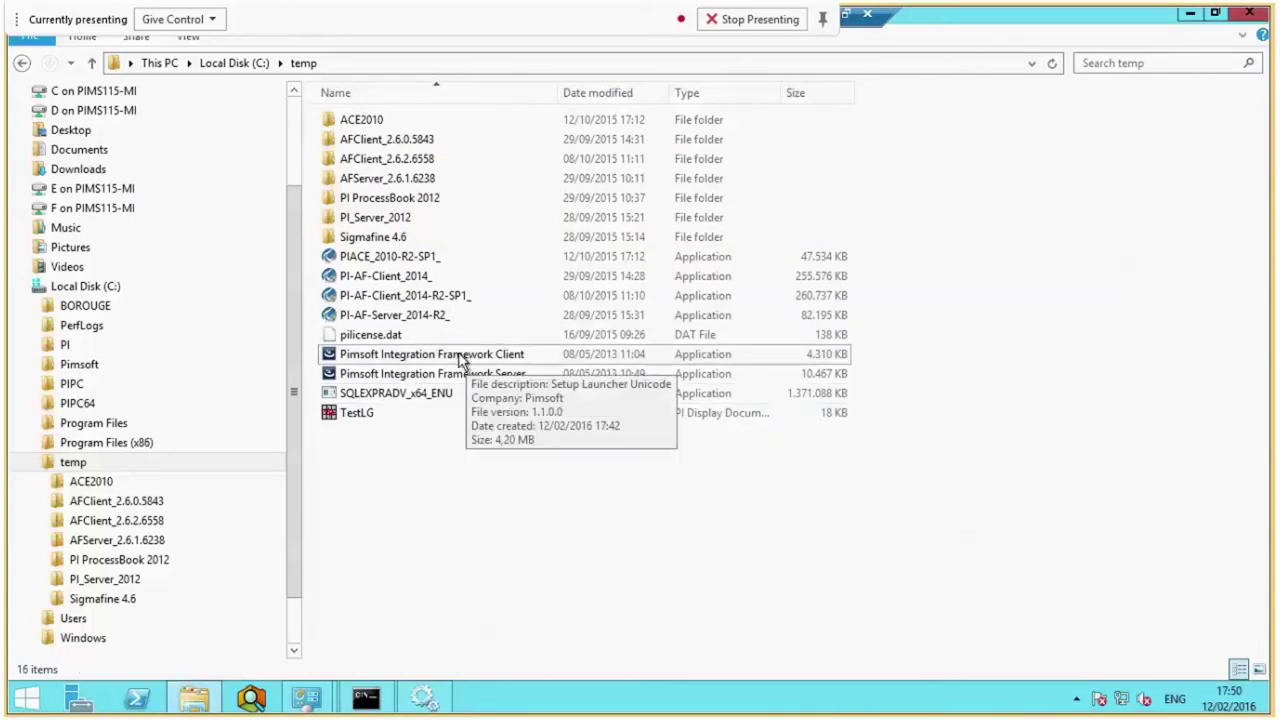
Run the Pimsoft Integration Framework Configuration Tool as administrator and dismiss its server selection message
click(26, 697)
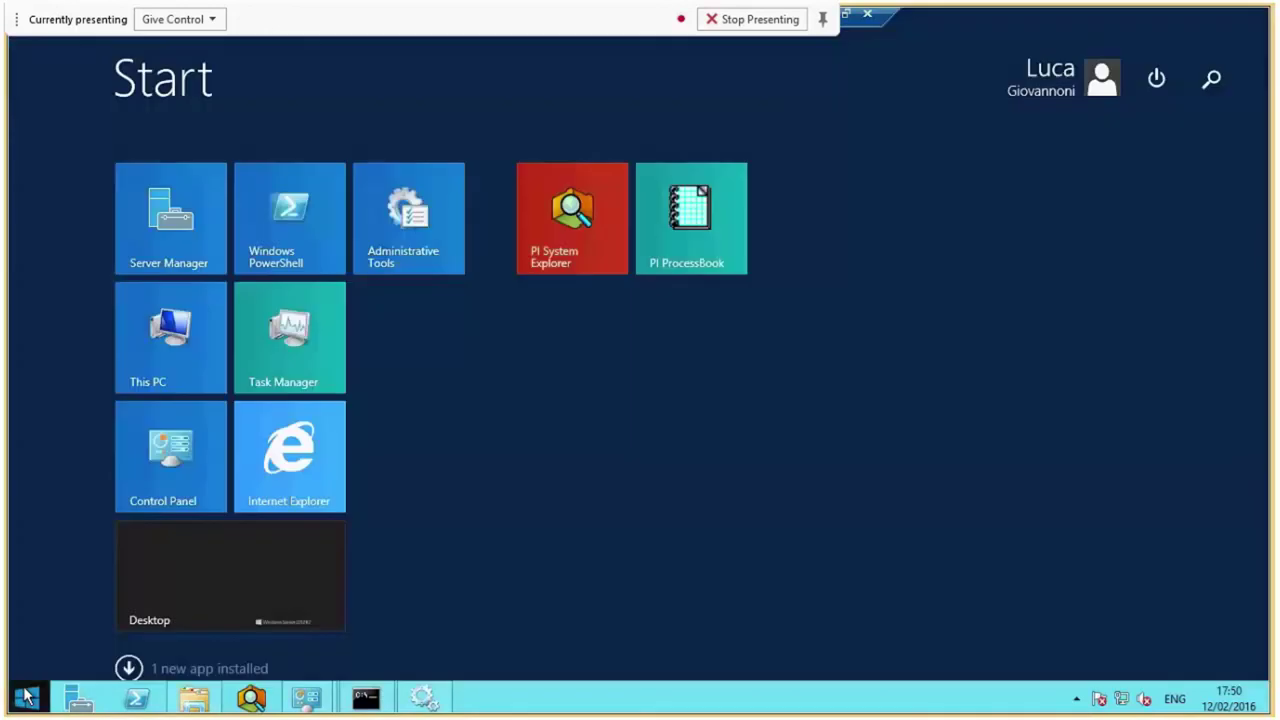
click(129, 668)
drag(234, 712, 798, 715)
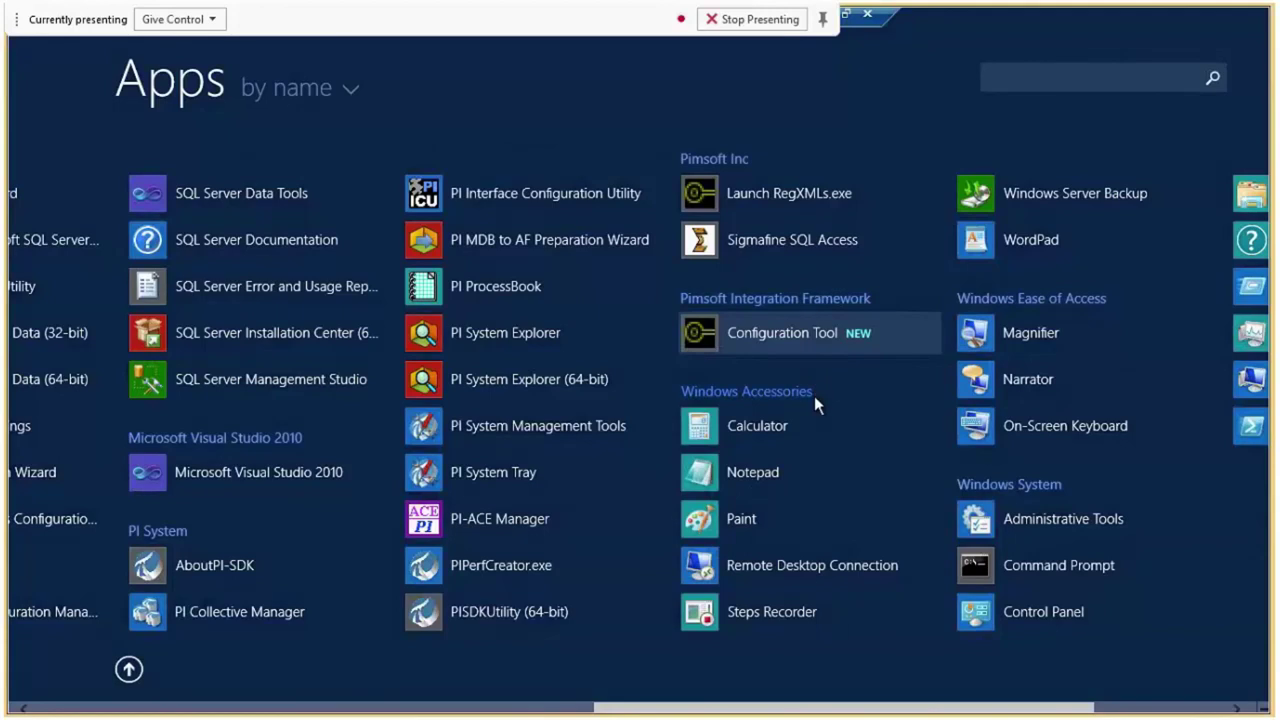
right_click(771, 332)
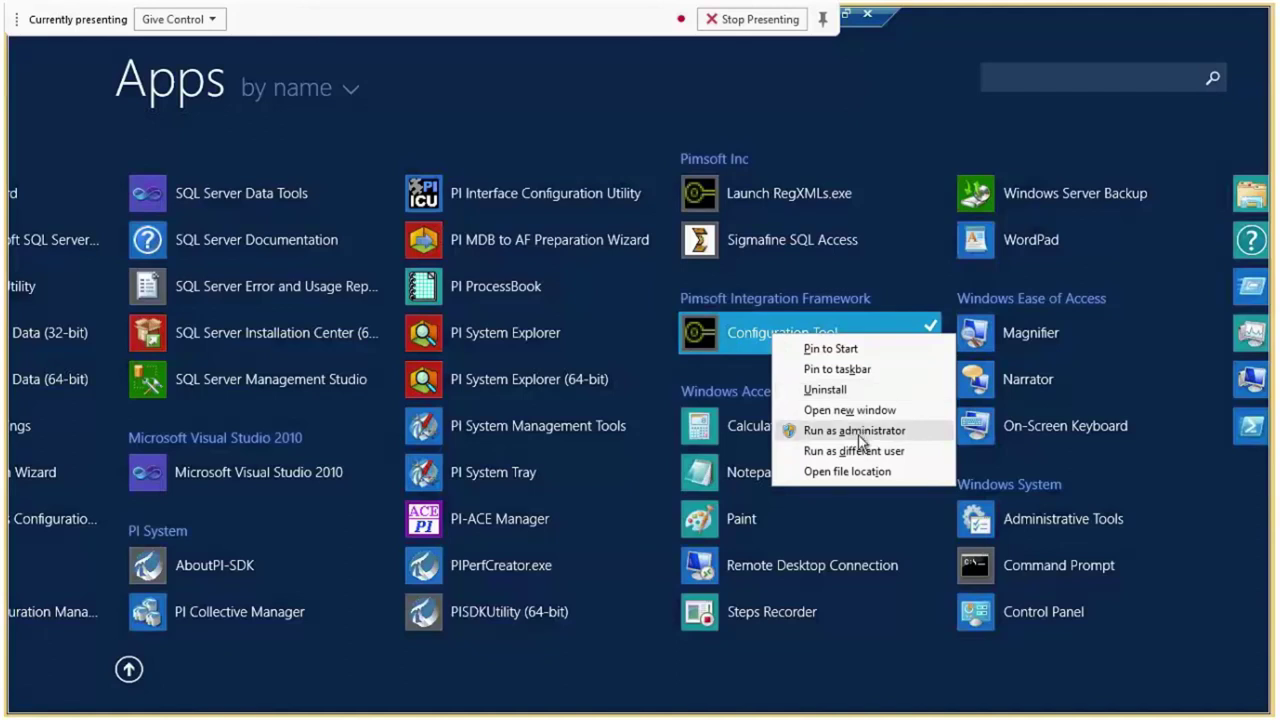
click(857, 433)
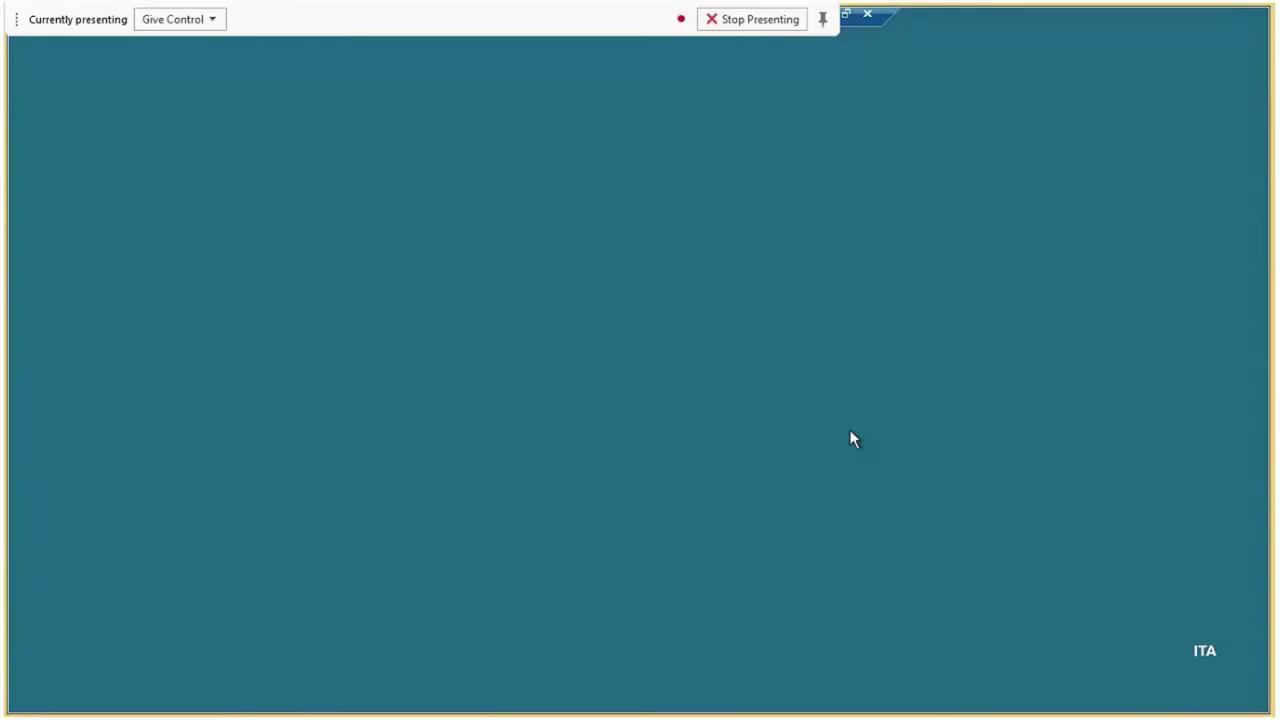
click(738, 394)
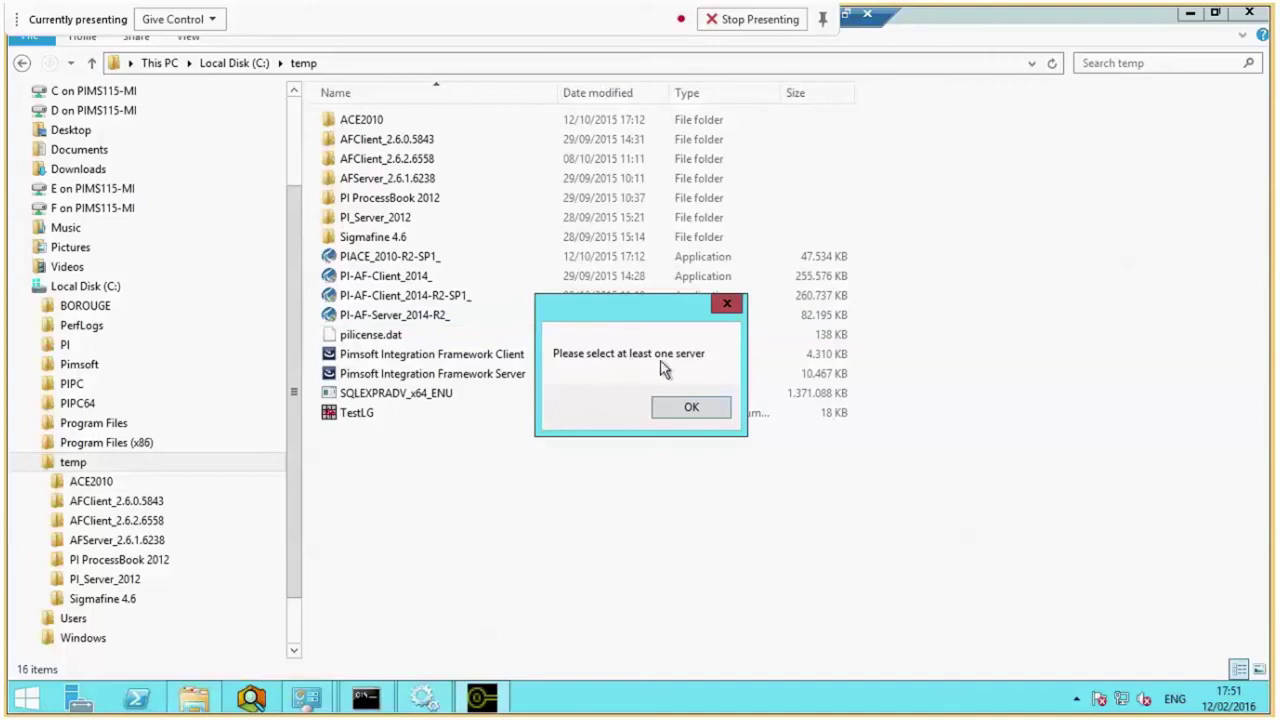
click(689, 410)
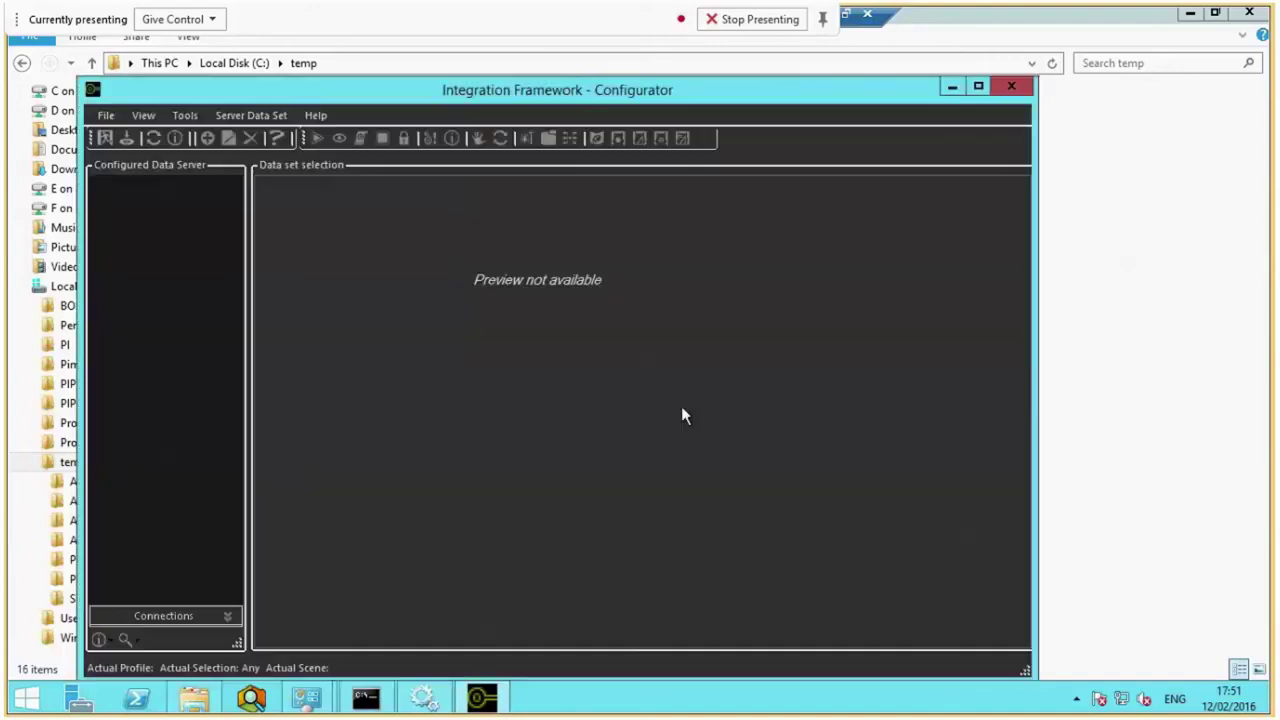
Add an IF Server connection to pims017-psm using the actual Windows user, and save it
click(107, 114)
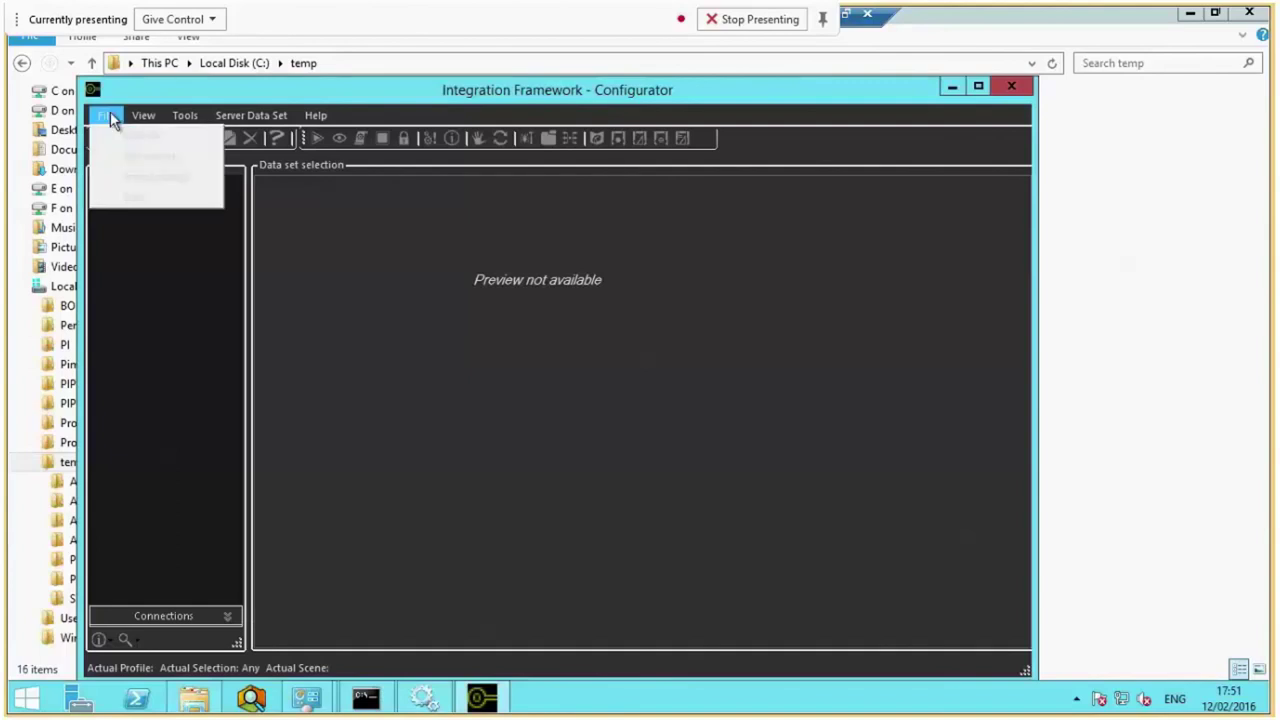
click(166, 162)
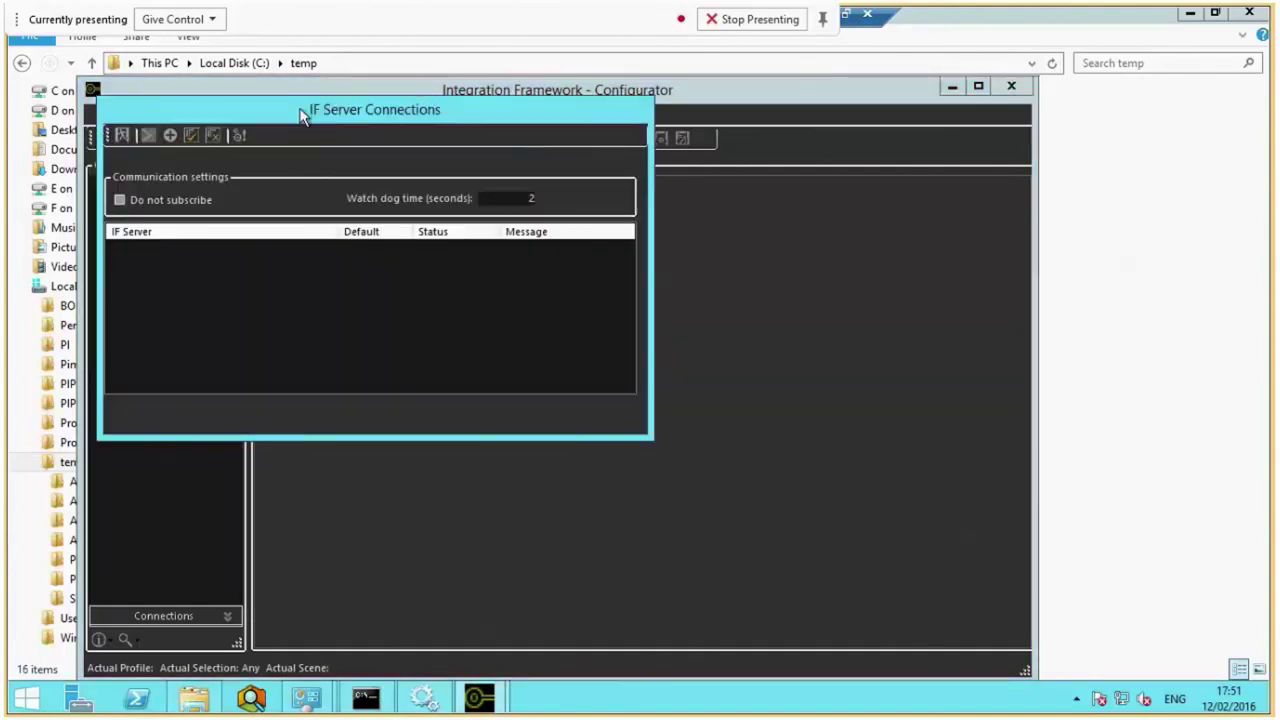
drag(304, 115, 504, 229)
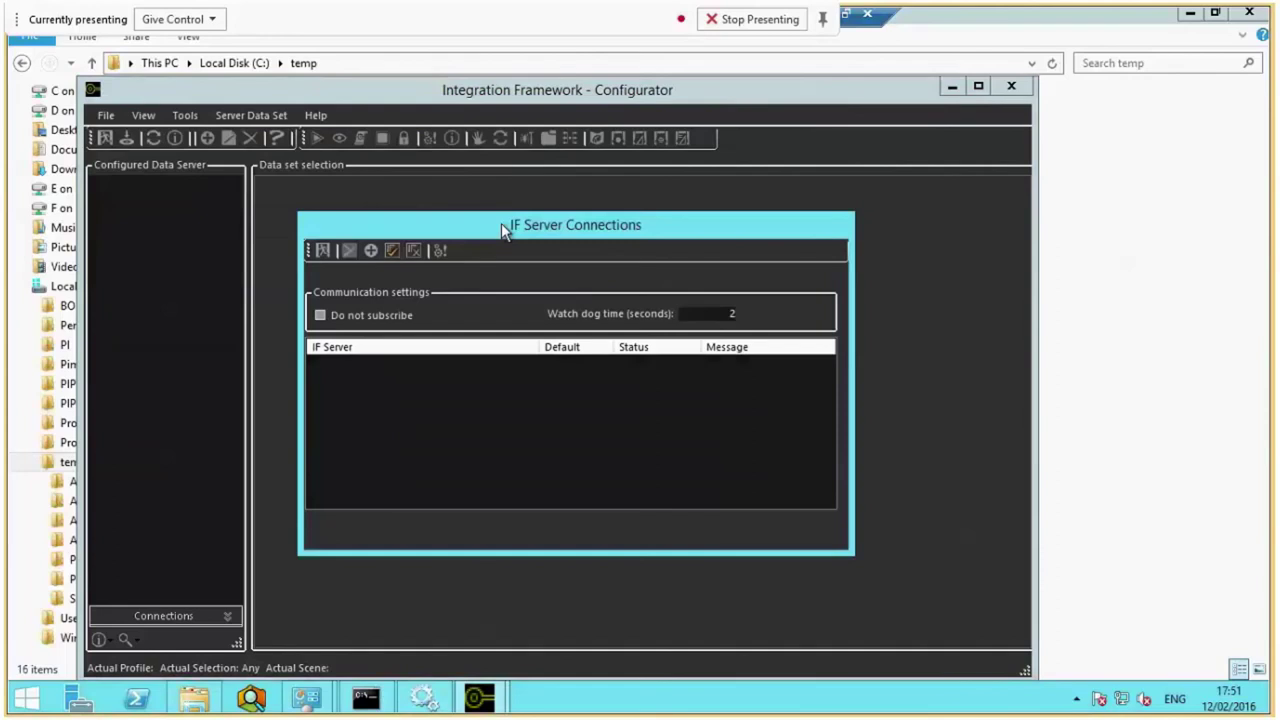
click(371, 251)
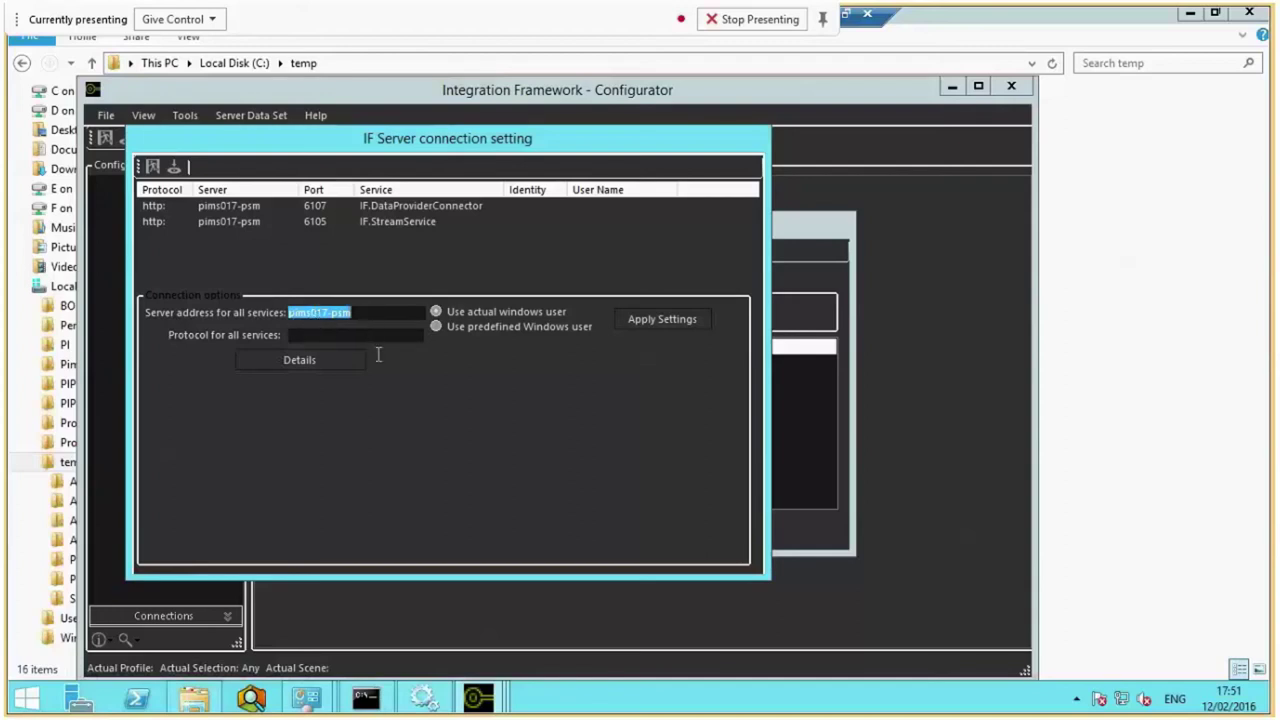
click(681, 325)
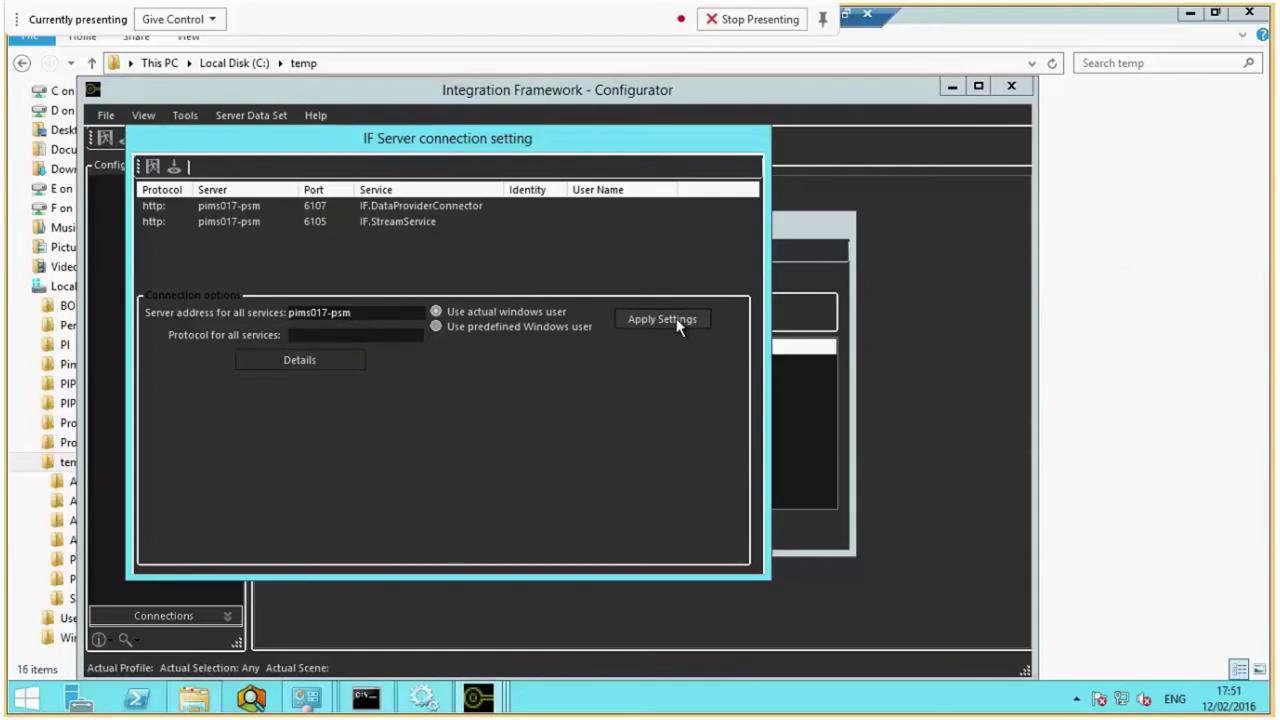
click(174, 167)
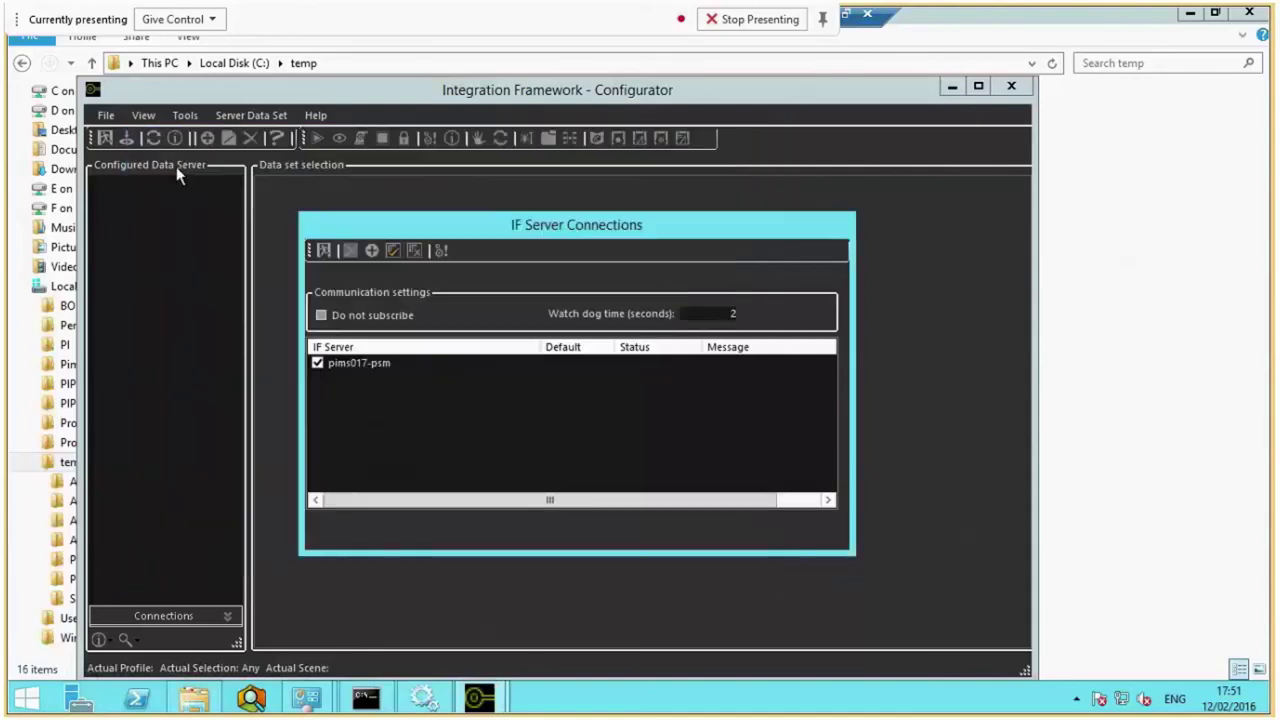
Test the pims017-psm server connection and close the IF Server Connections window
click(352, 365)
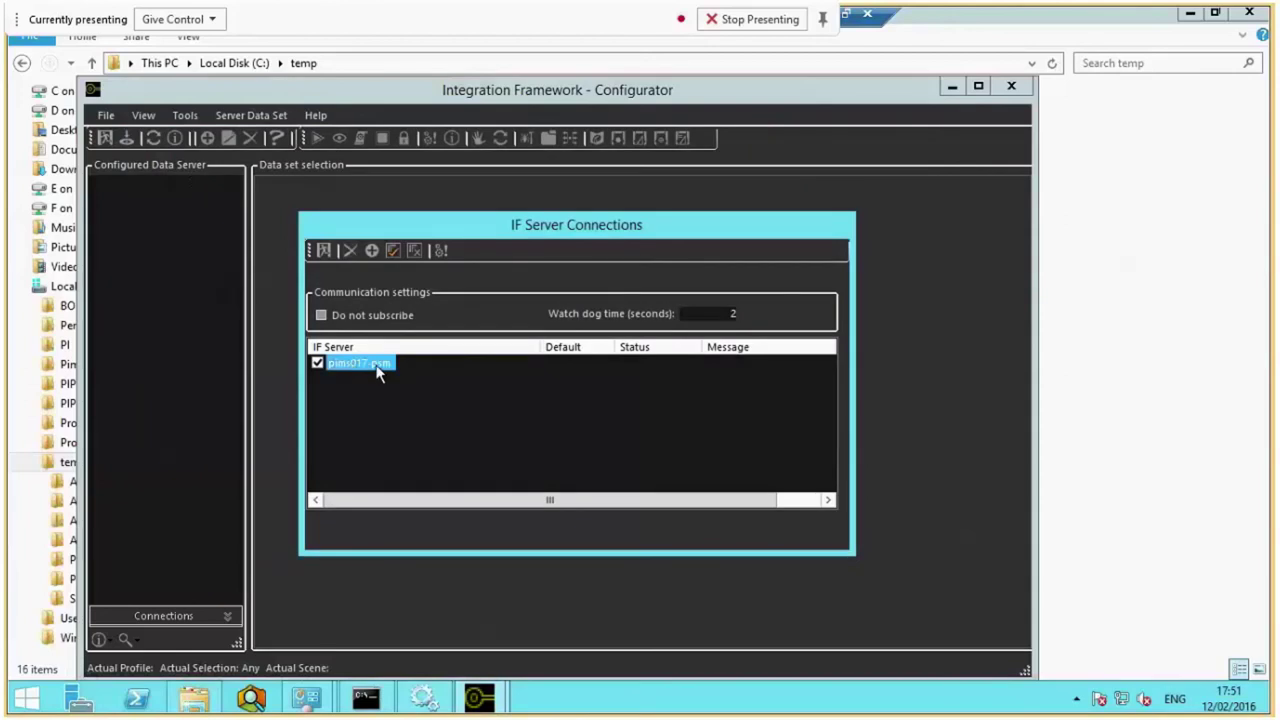
click(442, 251)
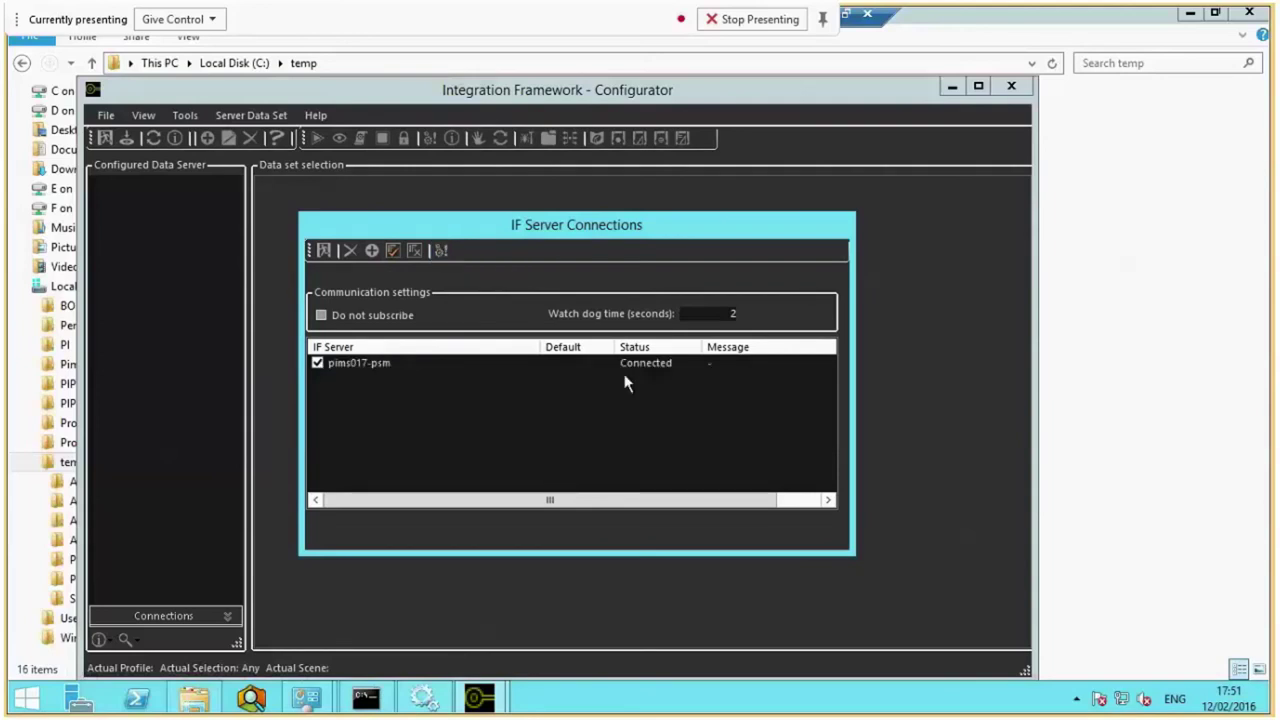
click(325, 254)
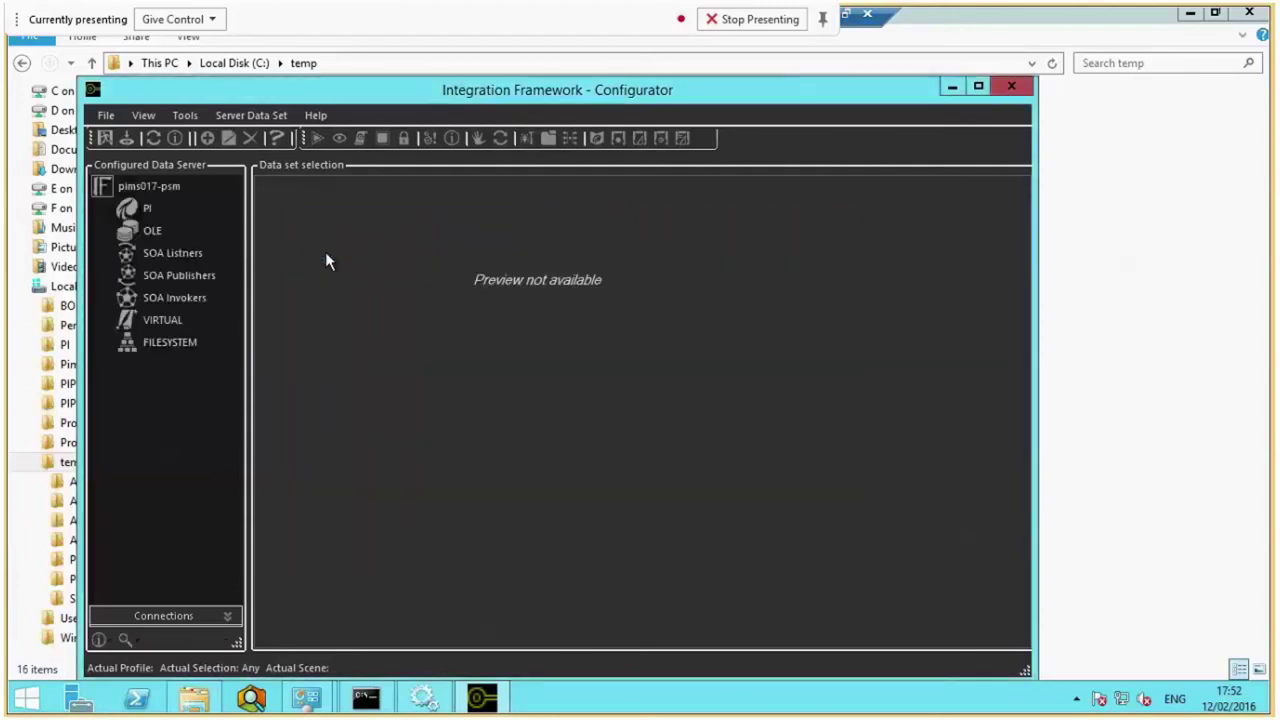
Try to add an OLE data server under pims017-psm, then leave its configuration window
drag(566, 94, 852, 103)
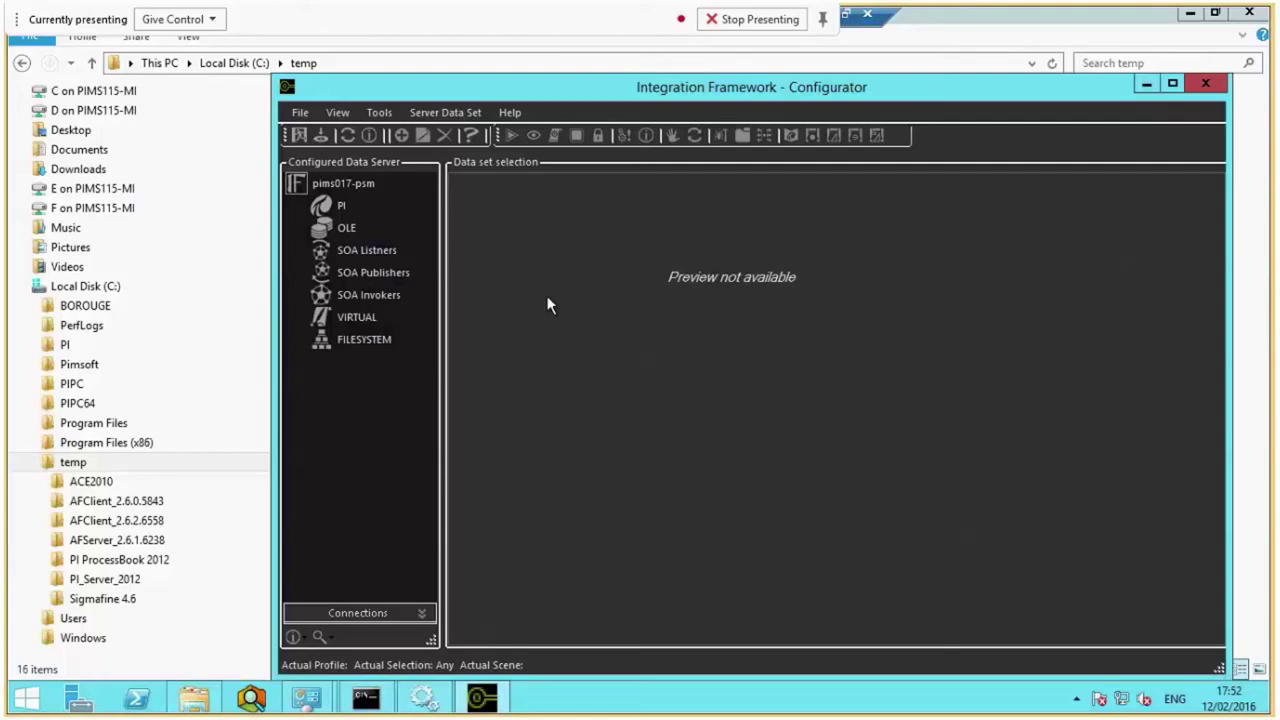
right_click(340, 227)
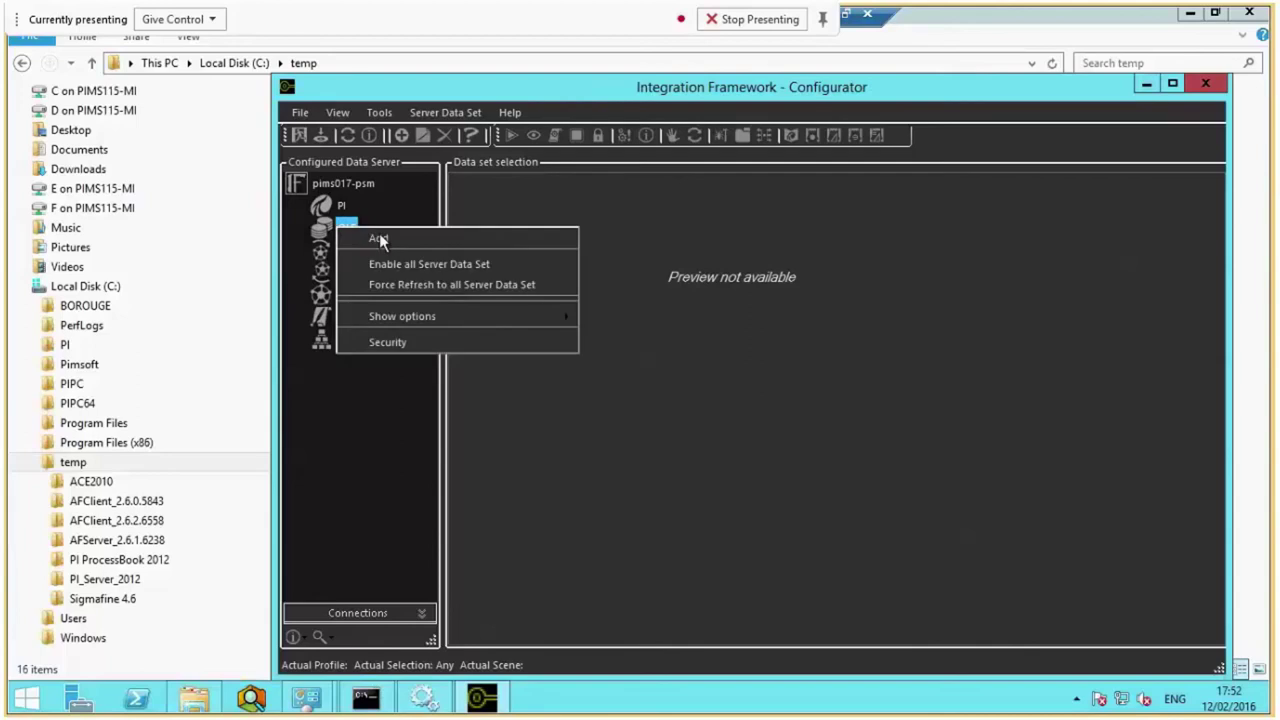
click(379, 238)
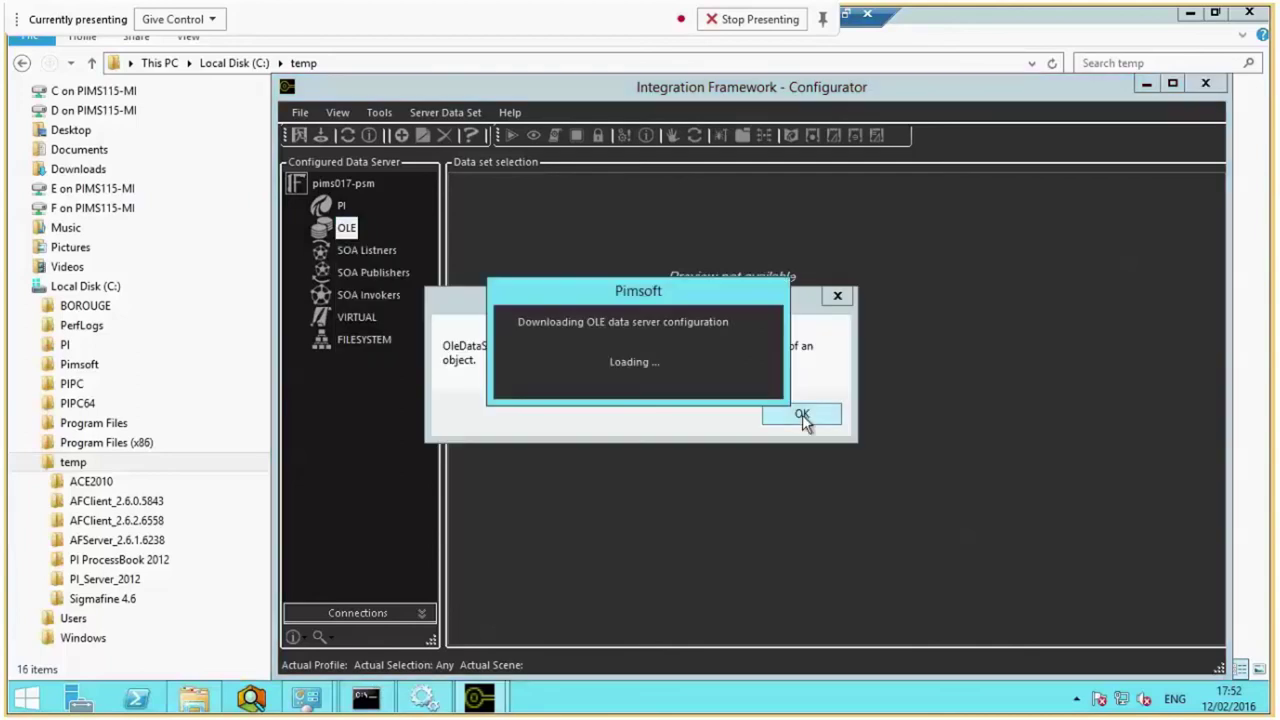
click(802, 414)
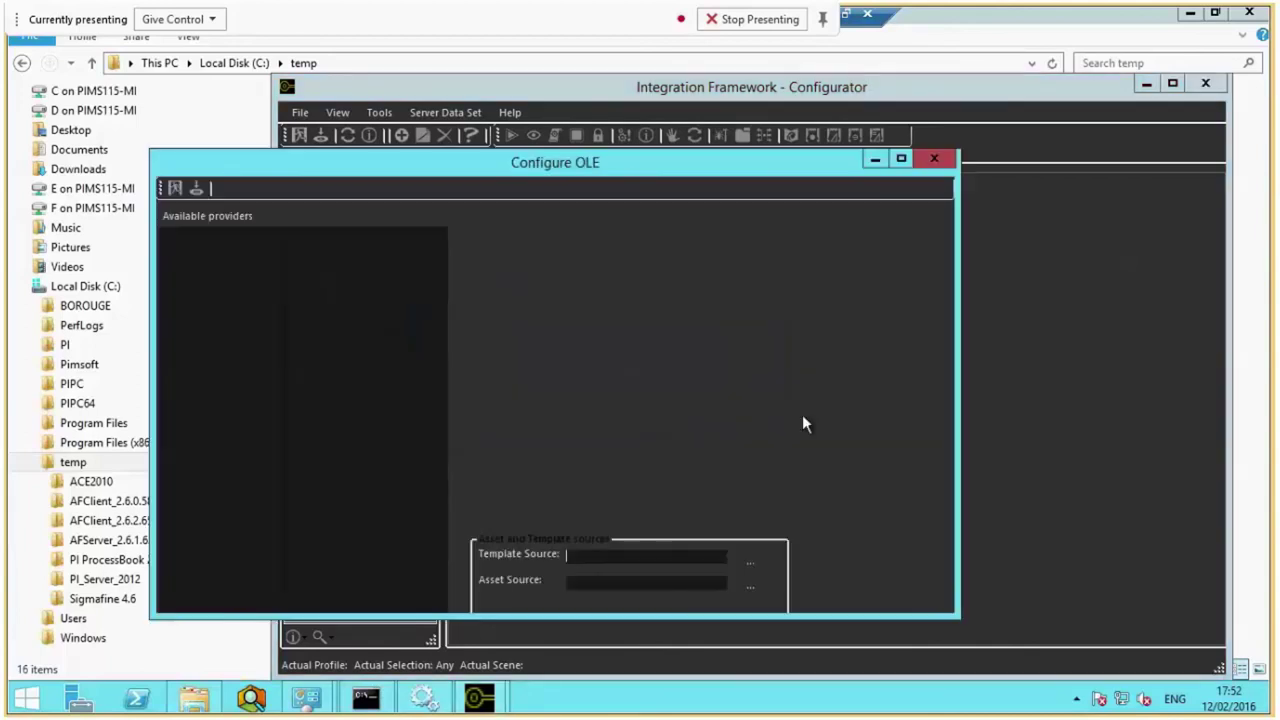
click(175, 189)
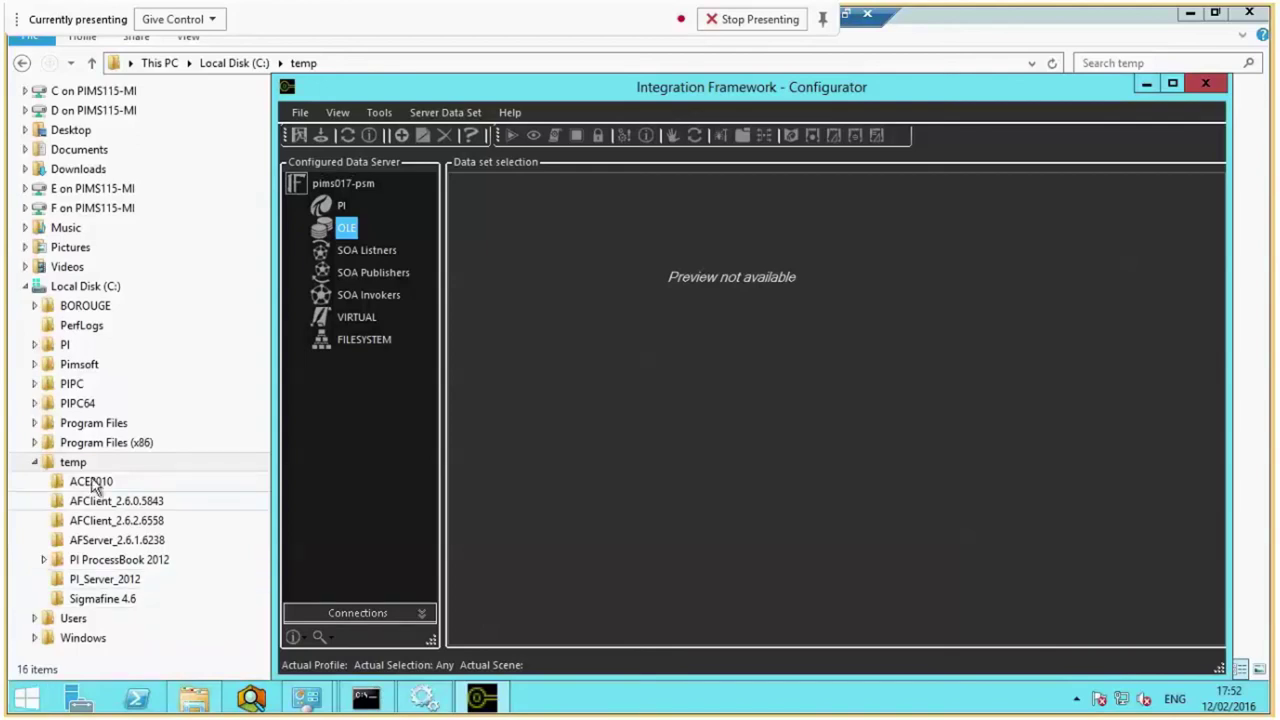
Look through the installed OSIsoft PI components in Programs and Features
click(207, 706)
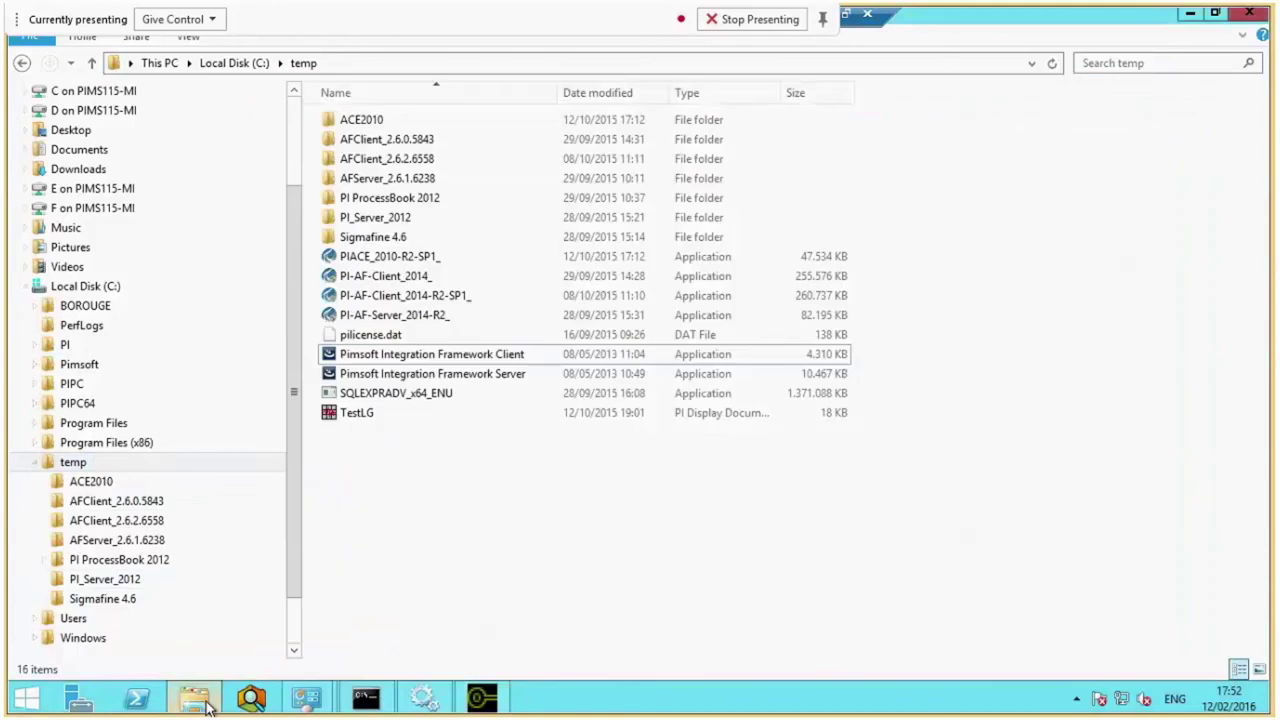
click(310, 698)
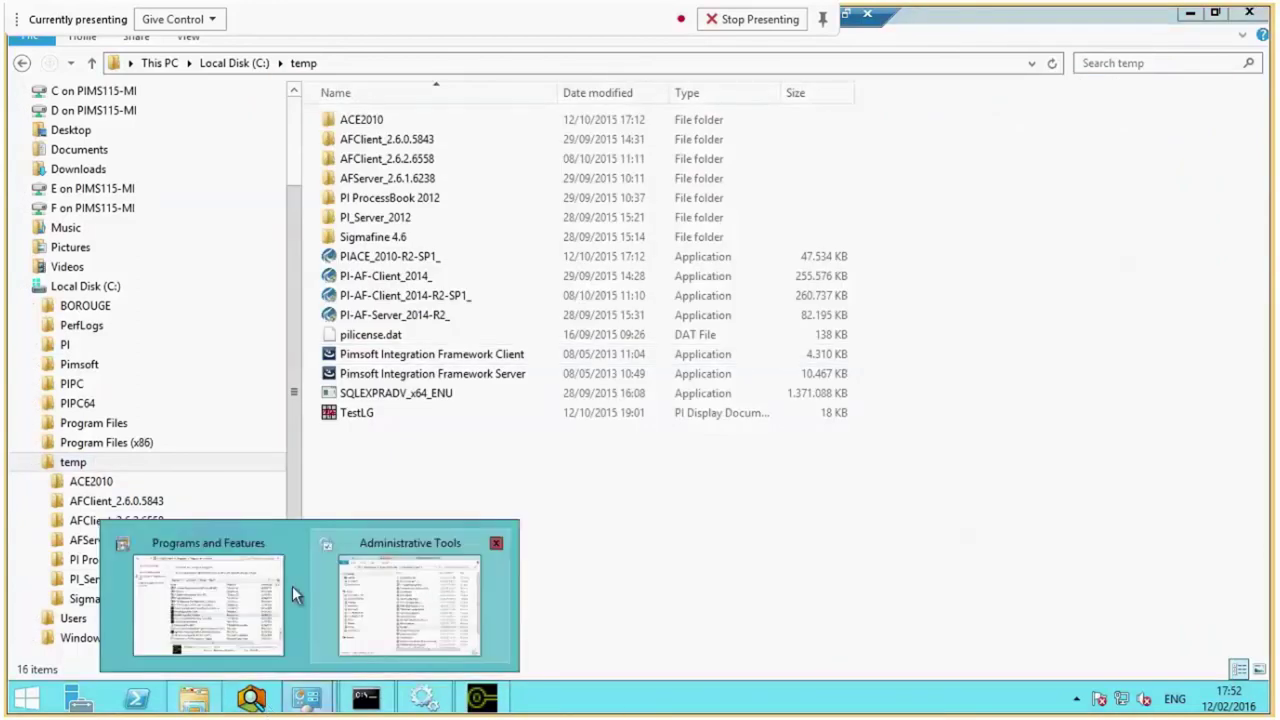
click(292, 593)
click(573, 403)
scroll(565, 368, up, 3)
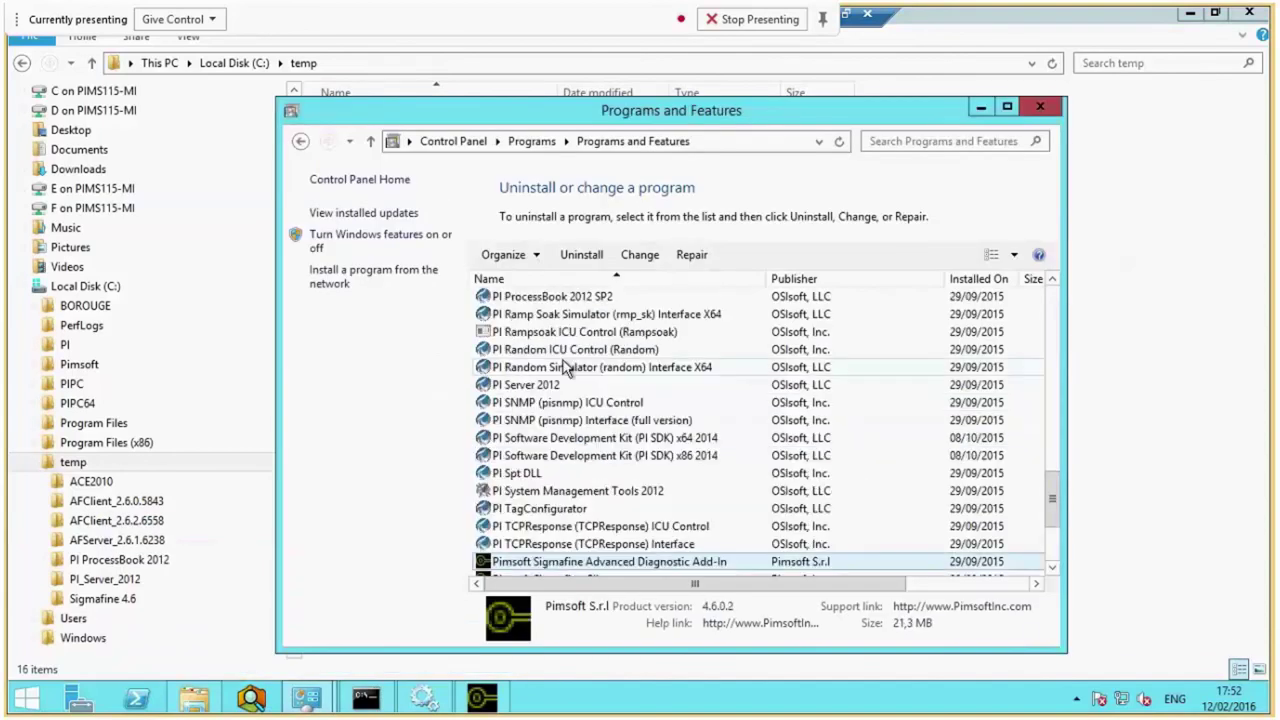
scroll(565, 368, up, 4)
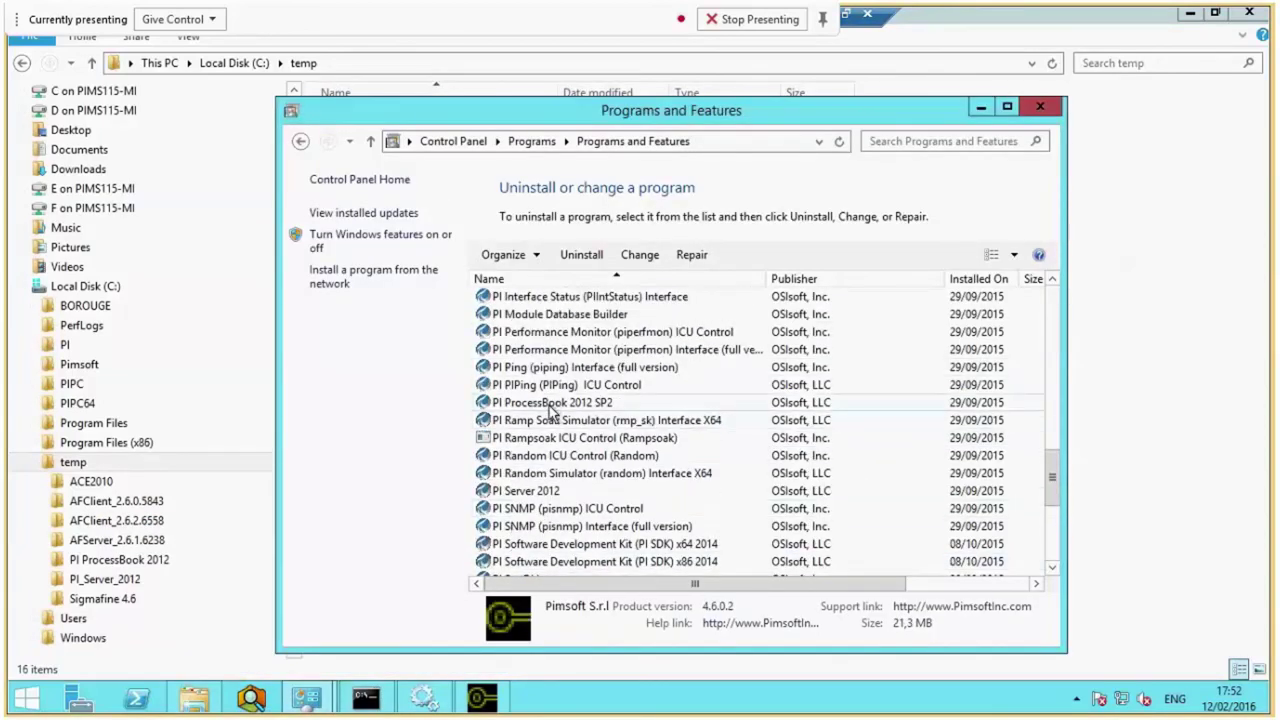
scroll(545, 415, up, 2)
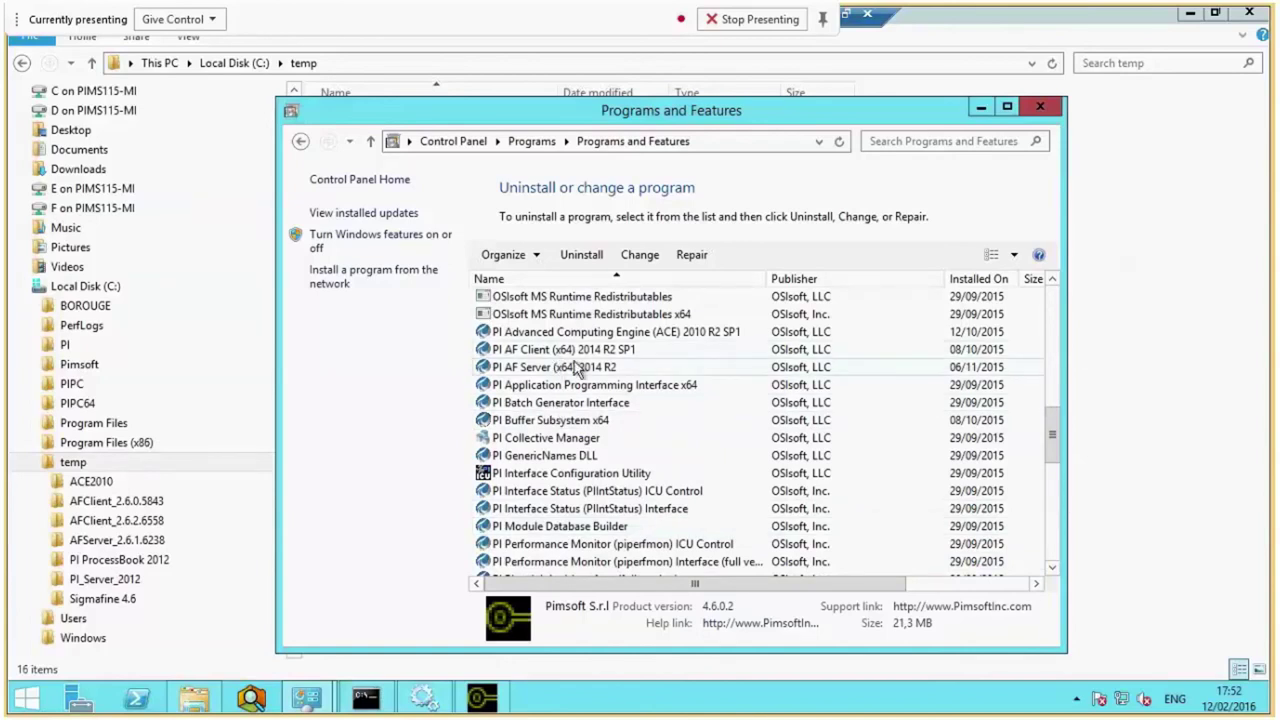
click(197, 705)
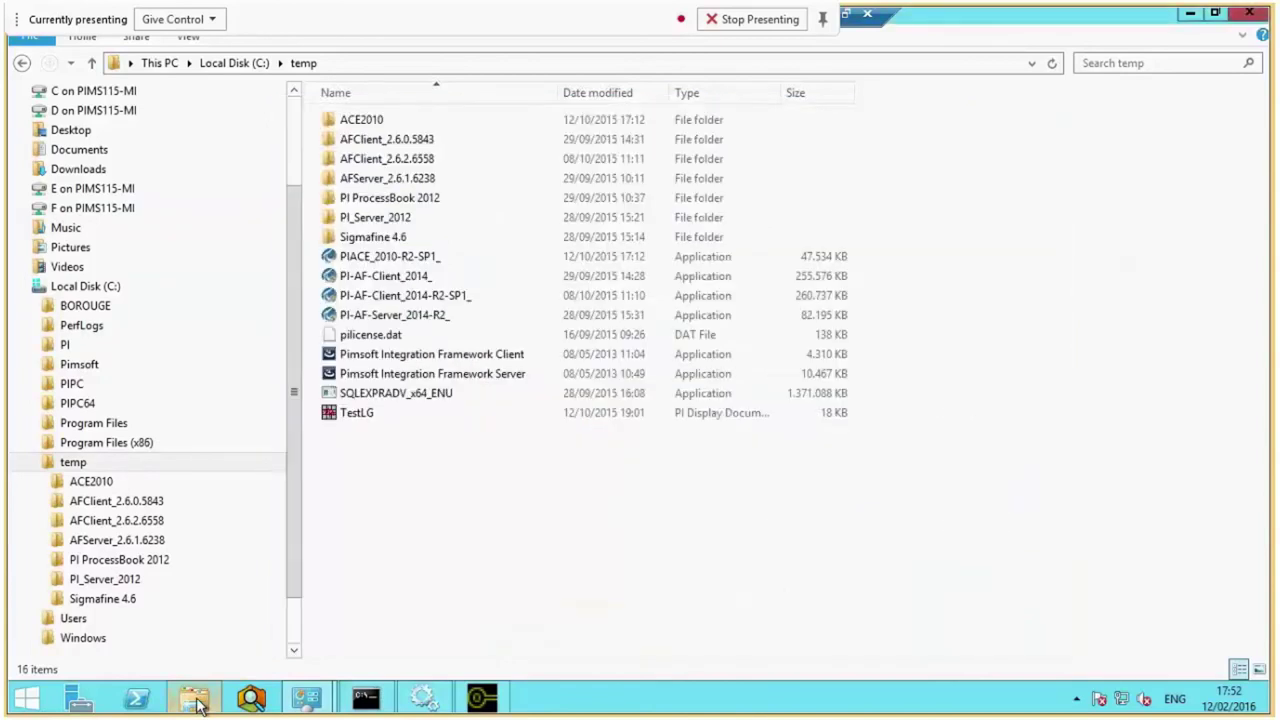
Exit the Integration Framework Configurator and stop the Pimsoft.IF.Service Windows service
click(479, 697)
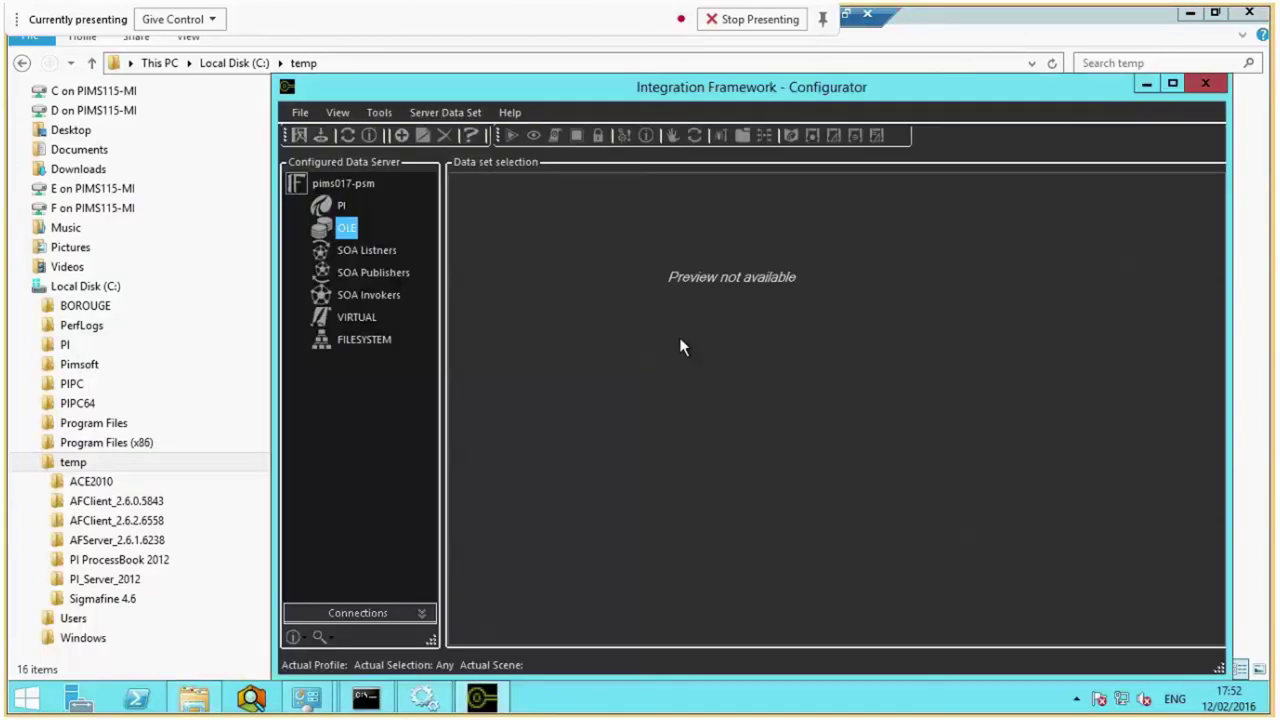
click(299, 135)
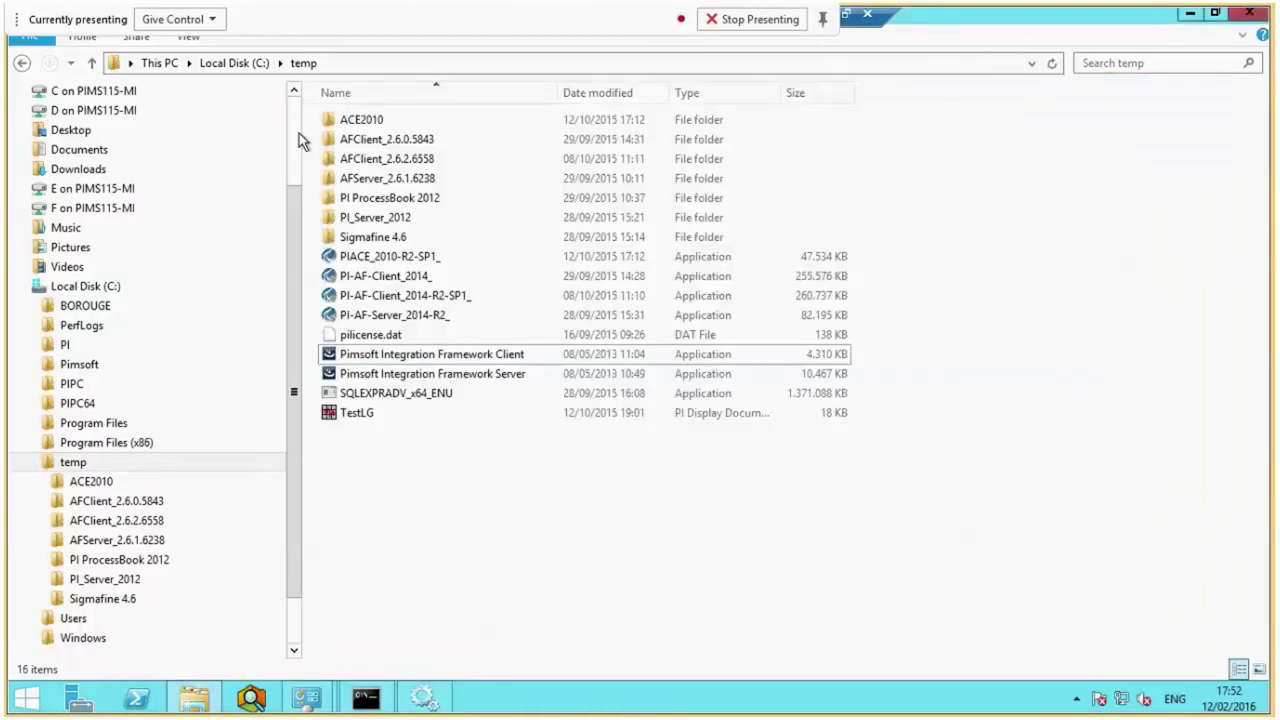
click(405, 704)
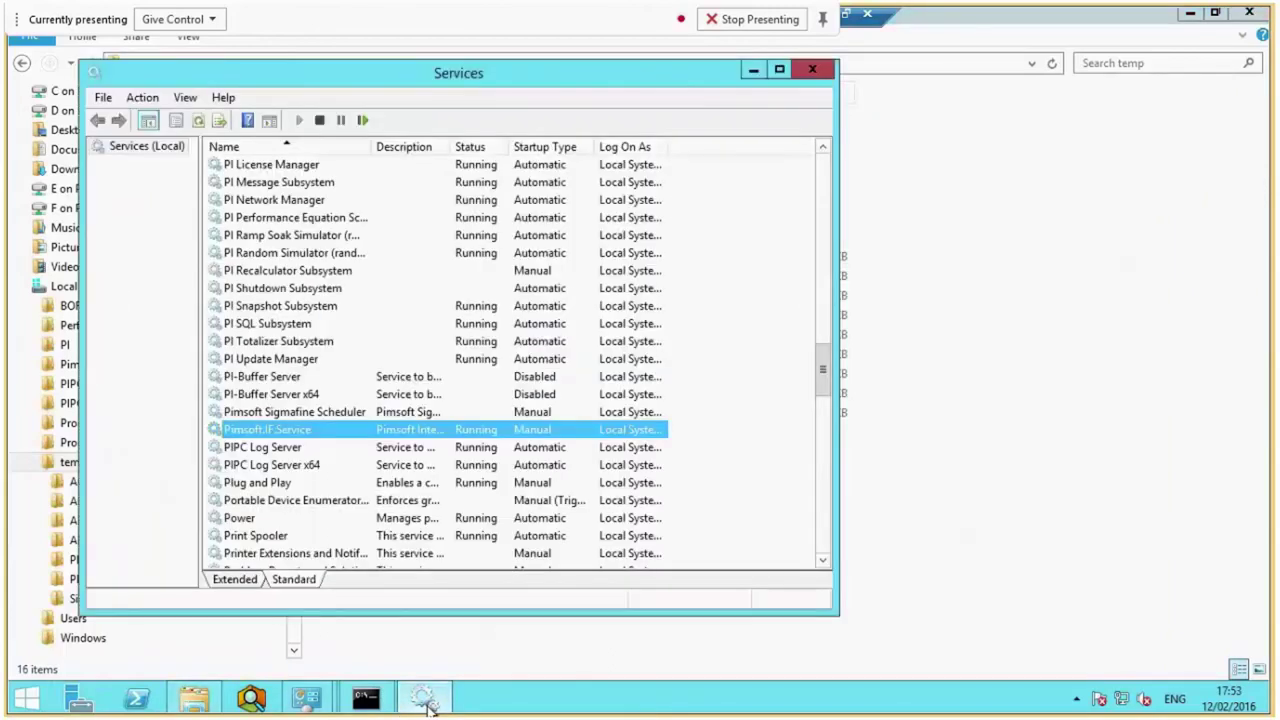
click(319, 122)
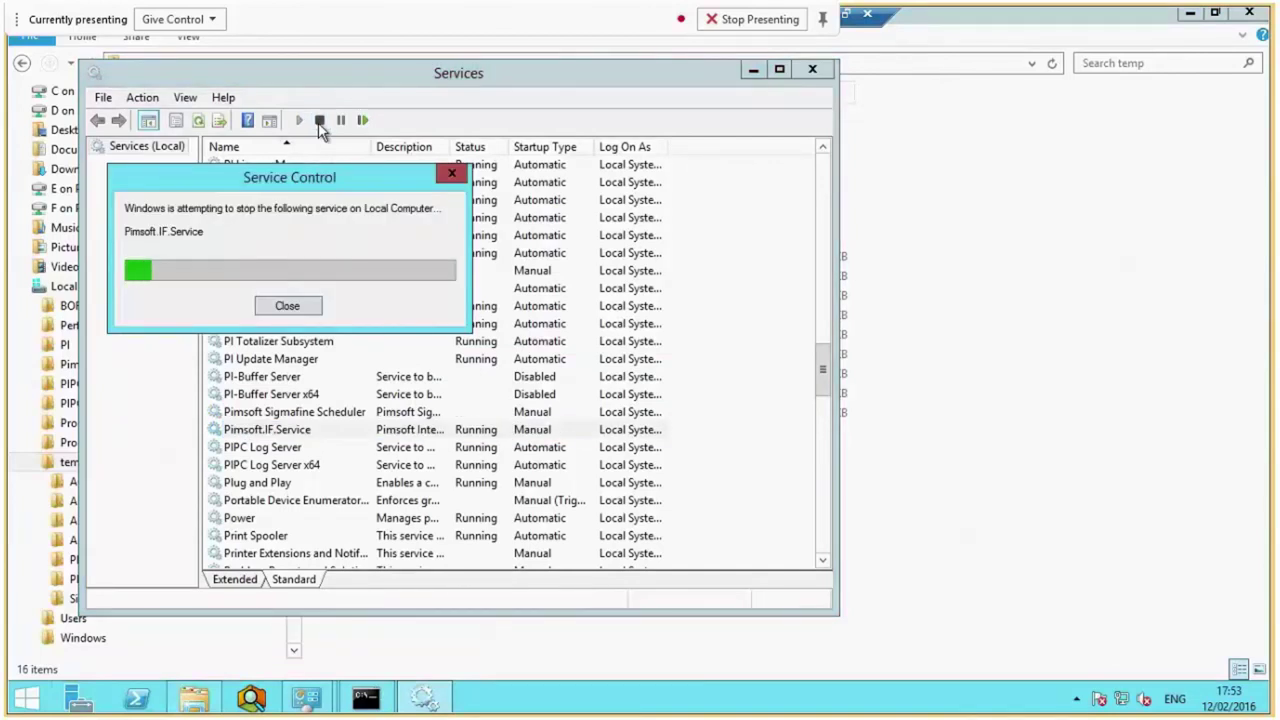
Browse to the network share \\PIMS040-TO\setup in File Explorer
click(193, 698)
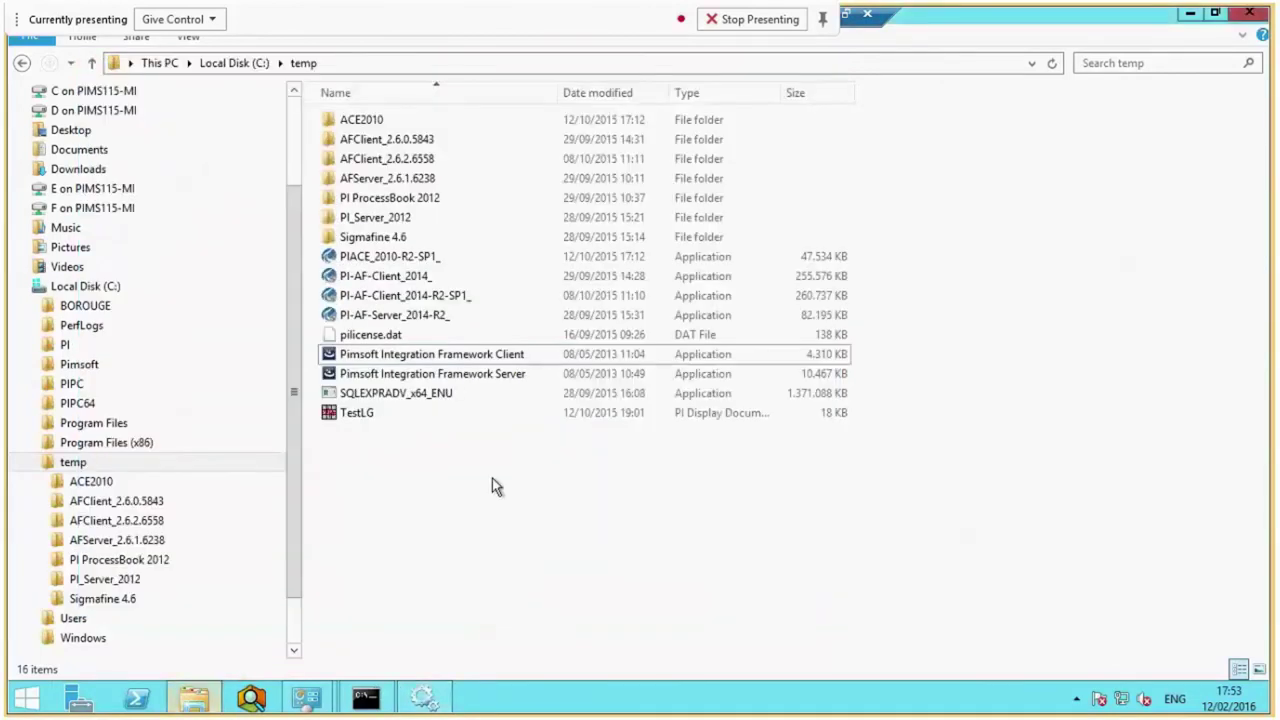
click(374, 63)
text(\\)
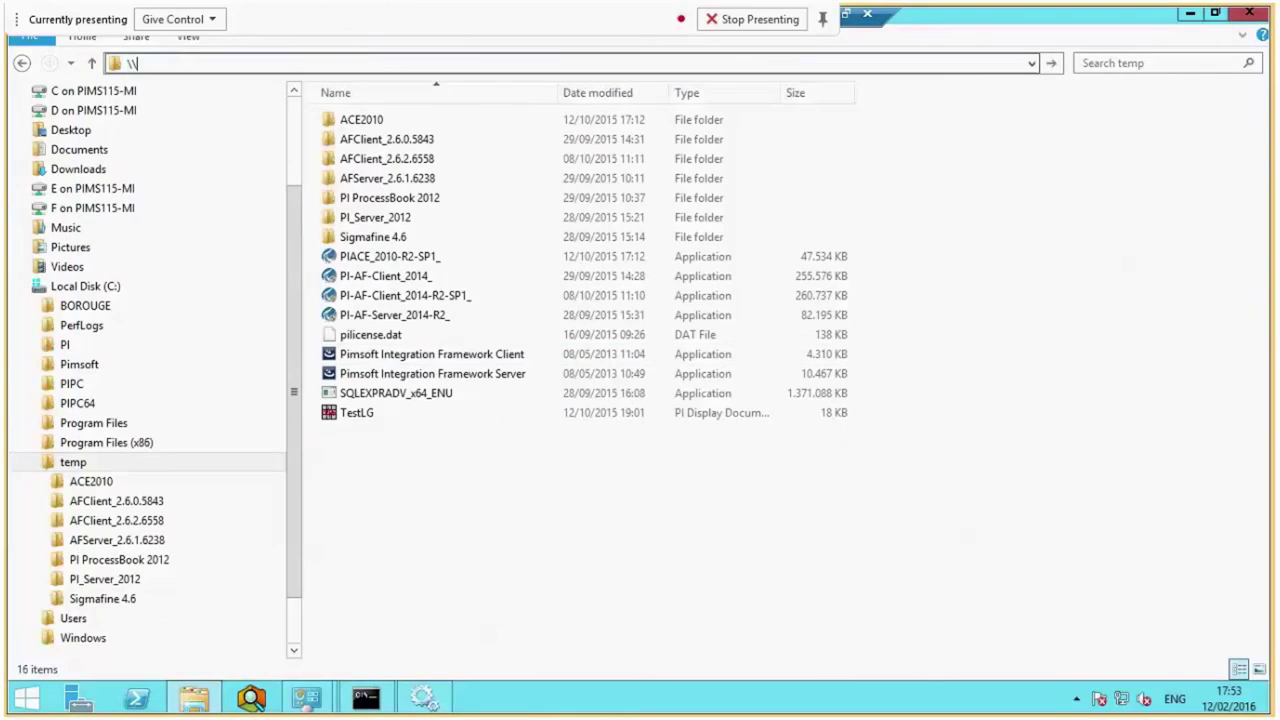
text(pims040)
key(Down)
key(Down)
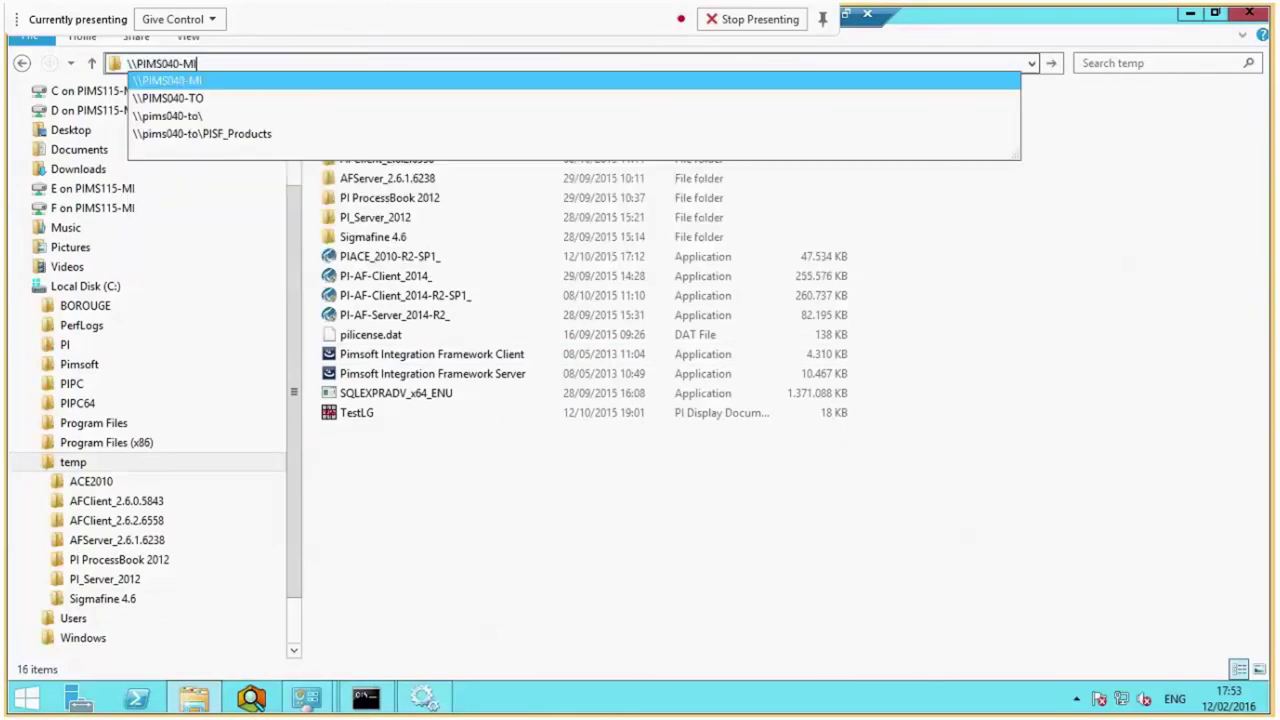
text(\set)
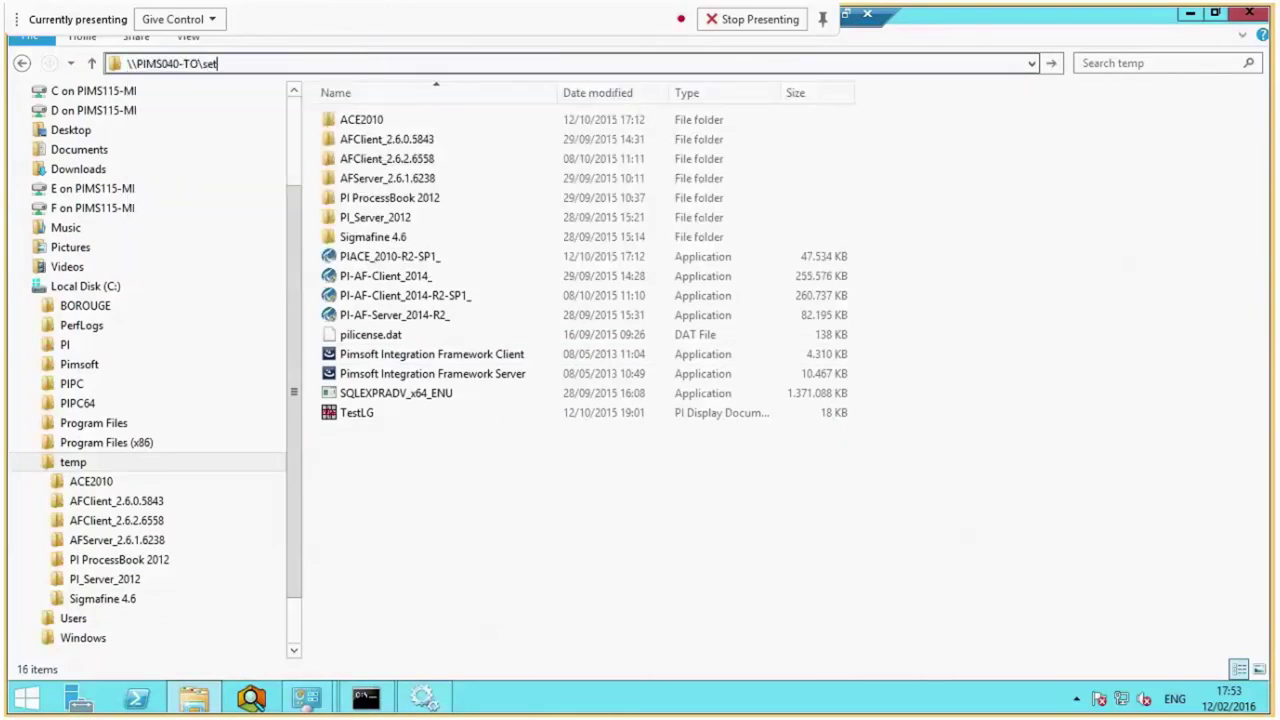
text(up)
key(Return)
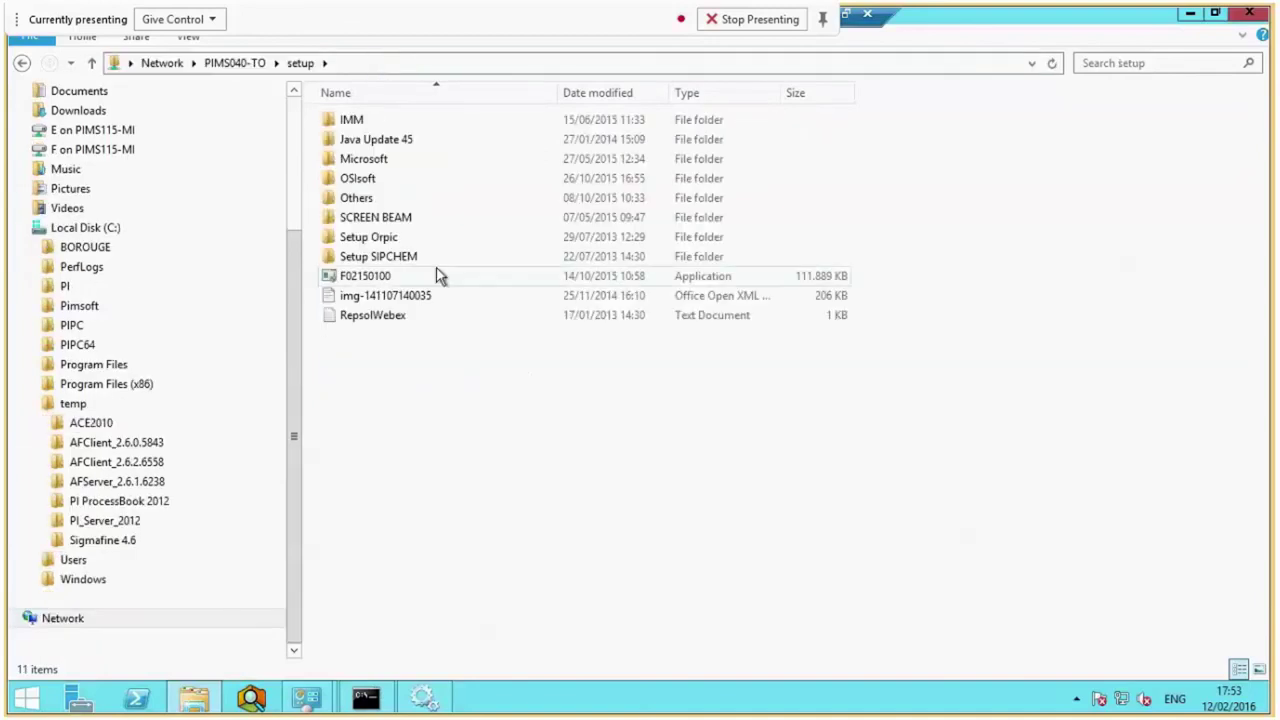
Copy the PIAFClient_1_3_3_1474_ installer from the share's OSIsoft\PI-Layered\PI-AF 1.3.3.1474 folder into C:\temp
double_click(400, 180)
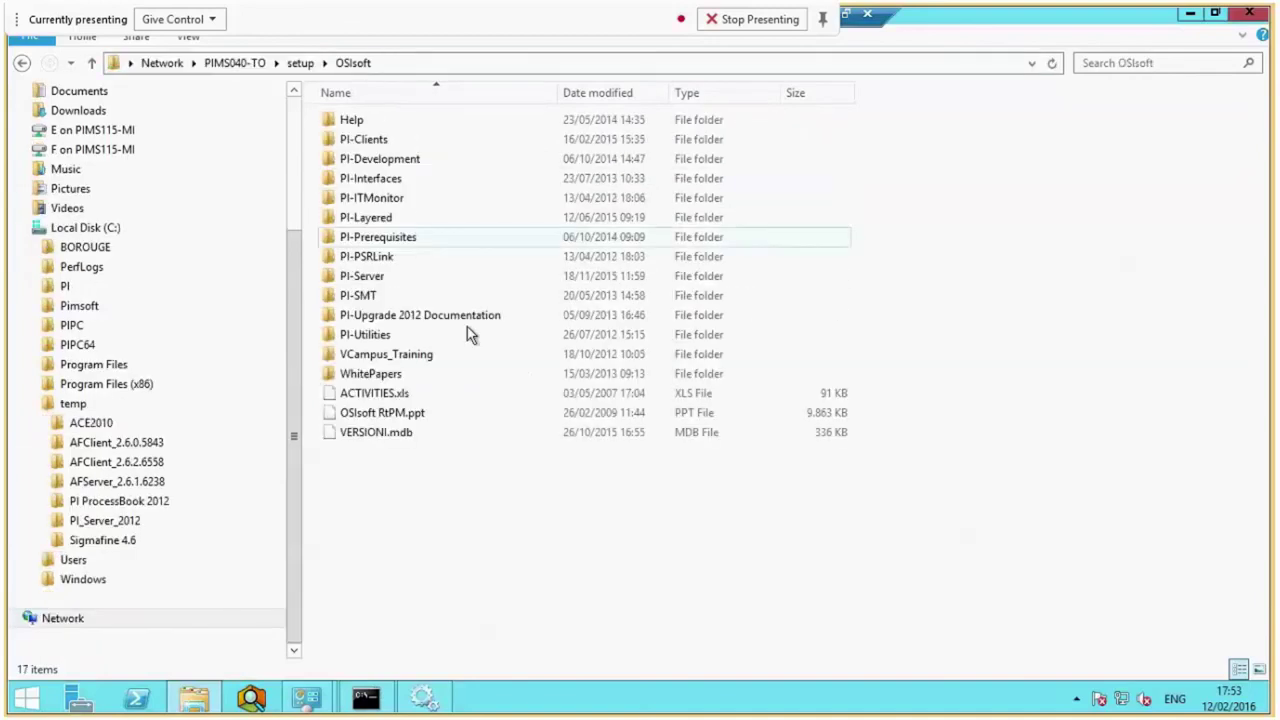
double_click(388, 214)
click(400, 283)
scroll(400, 466, down, 3)
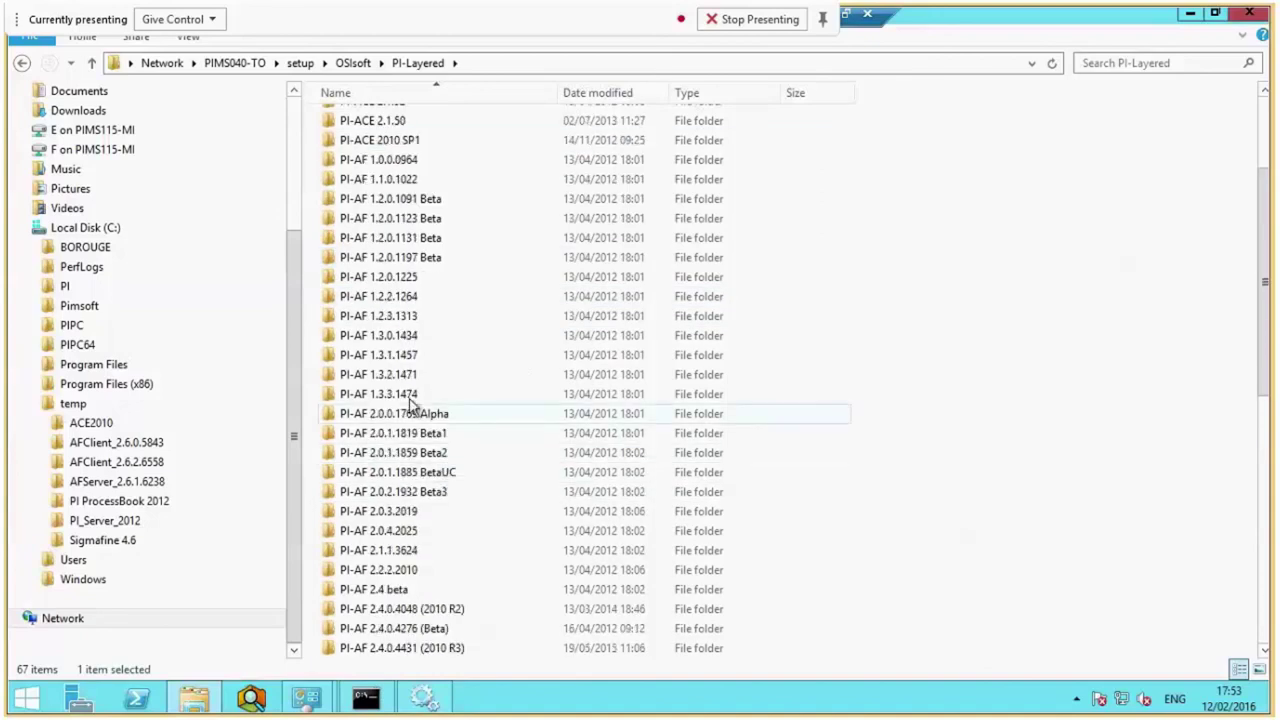
double_click(405, 395)
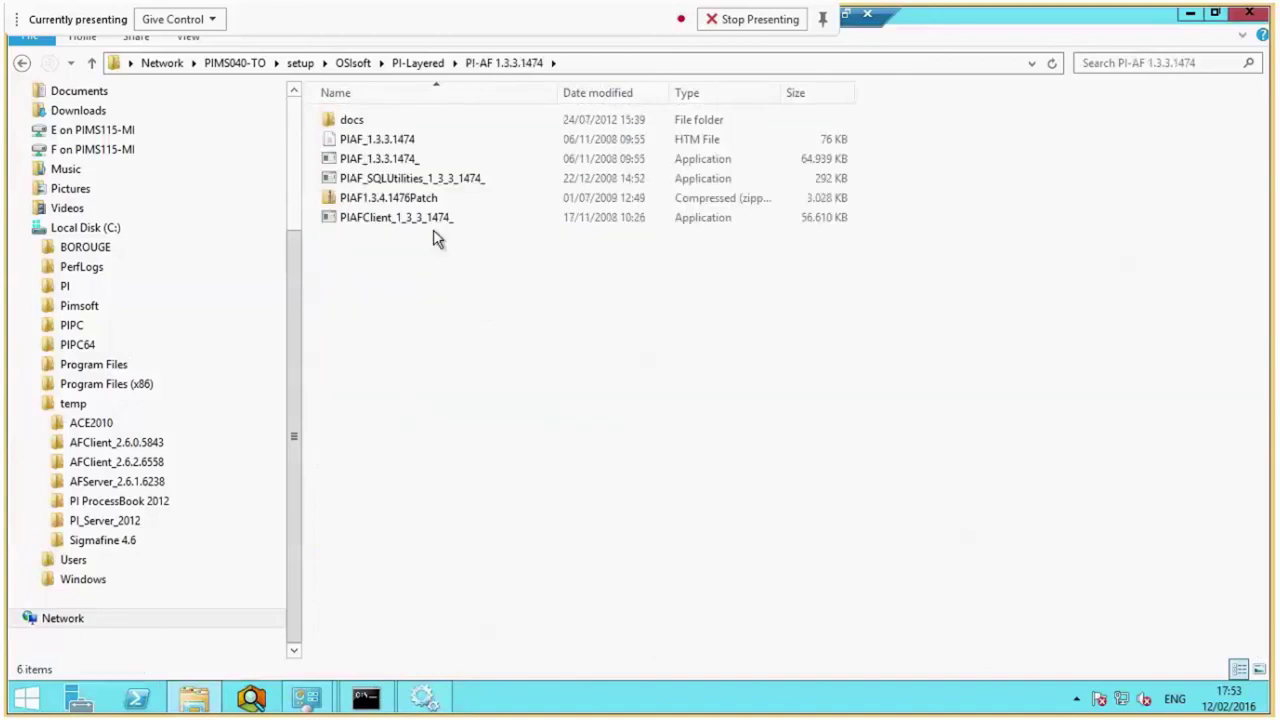
click(380, 220)
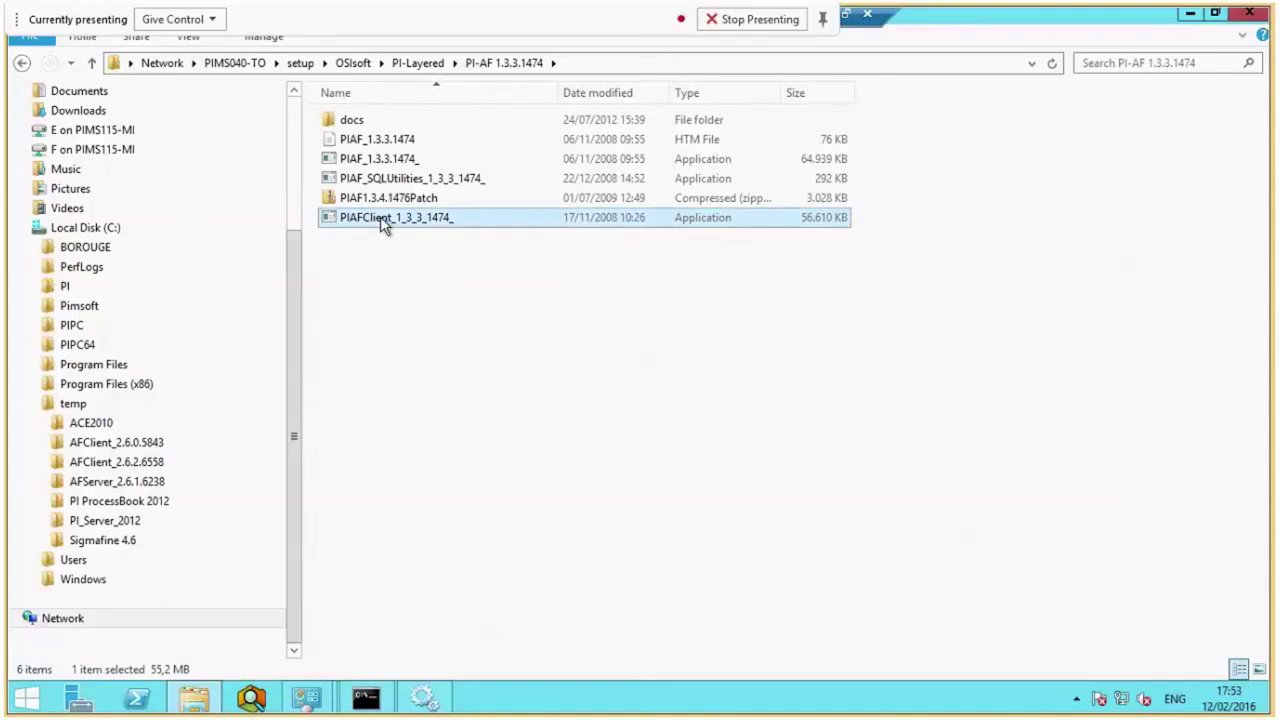
click(76, 405)
click(378, 512)
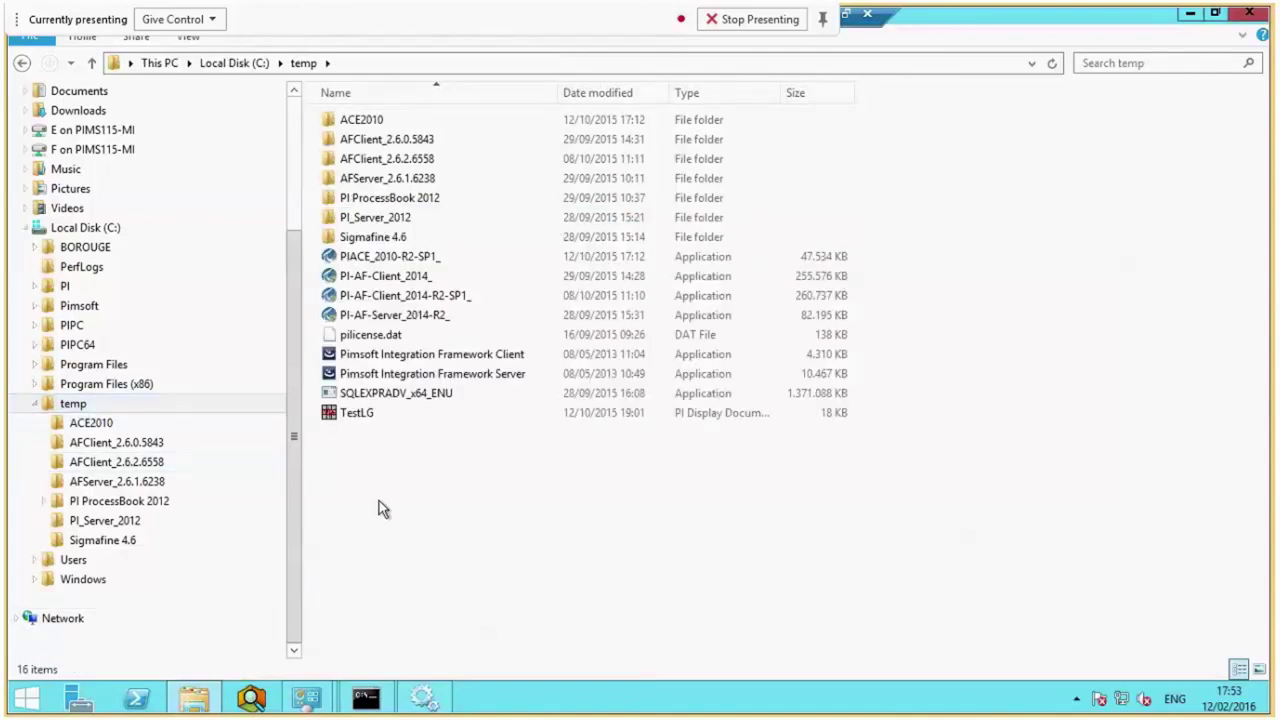
key(ctrl+v)
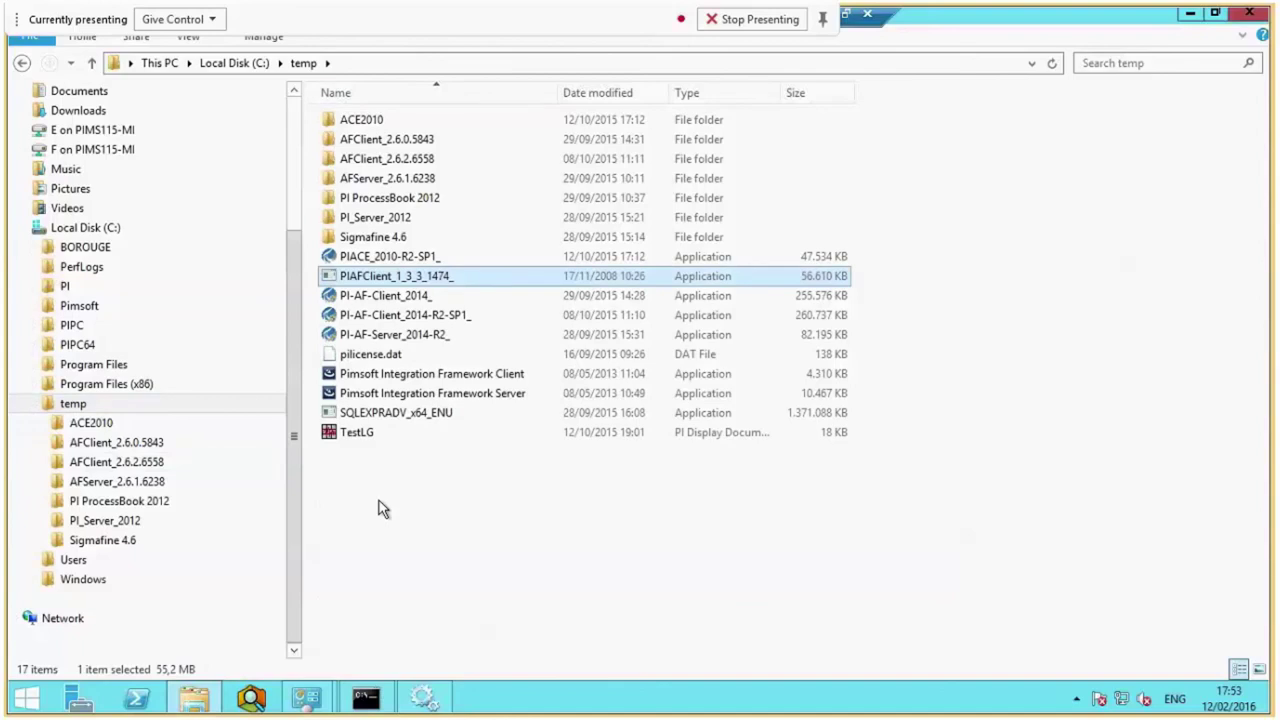
Run the PIAFClient_1_3_3_1474_ installer as administrator and unzip its files to .\piaf133\
right_click(403, 276)
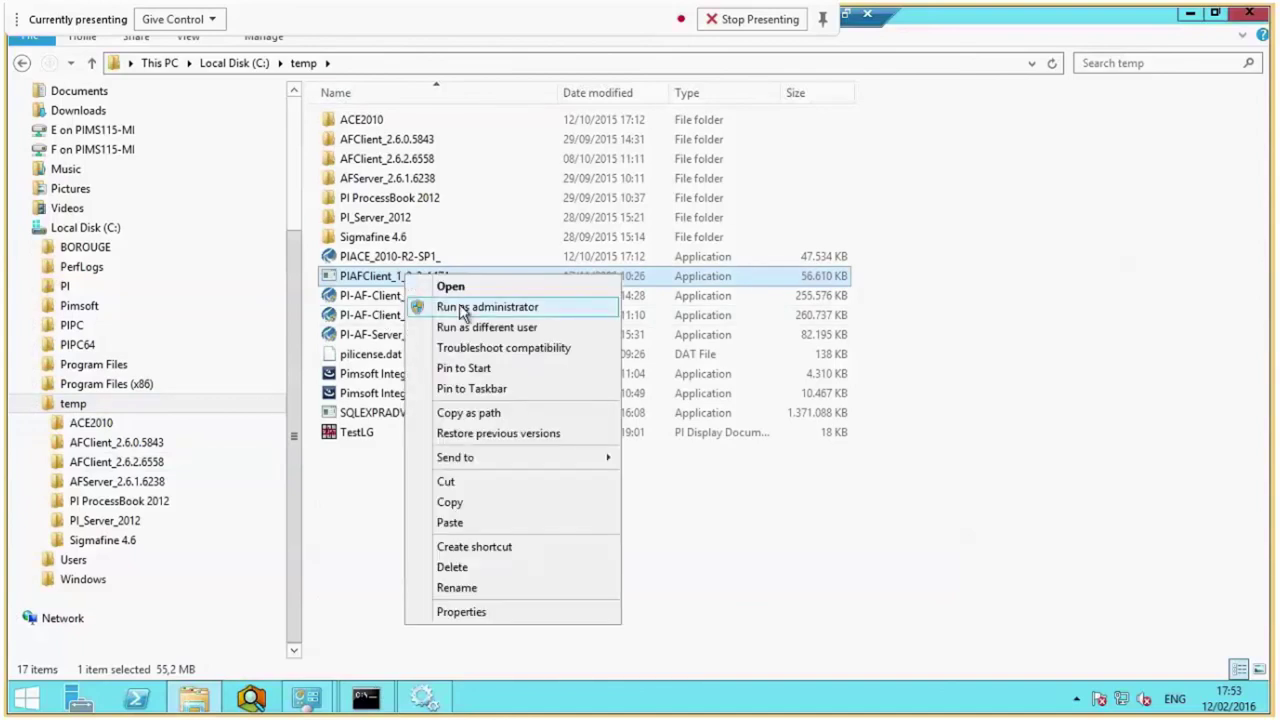
click(463, 307)
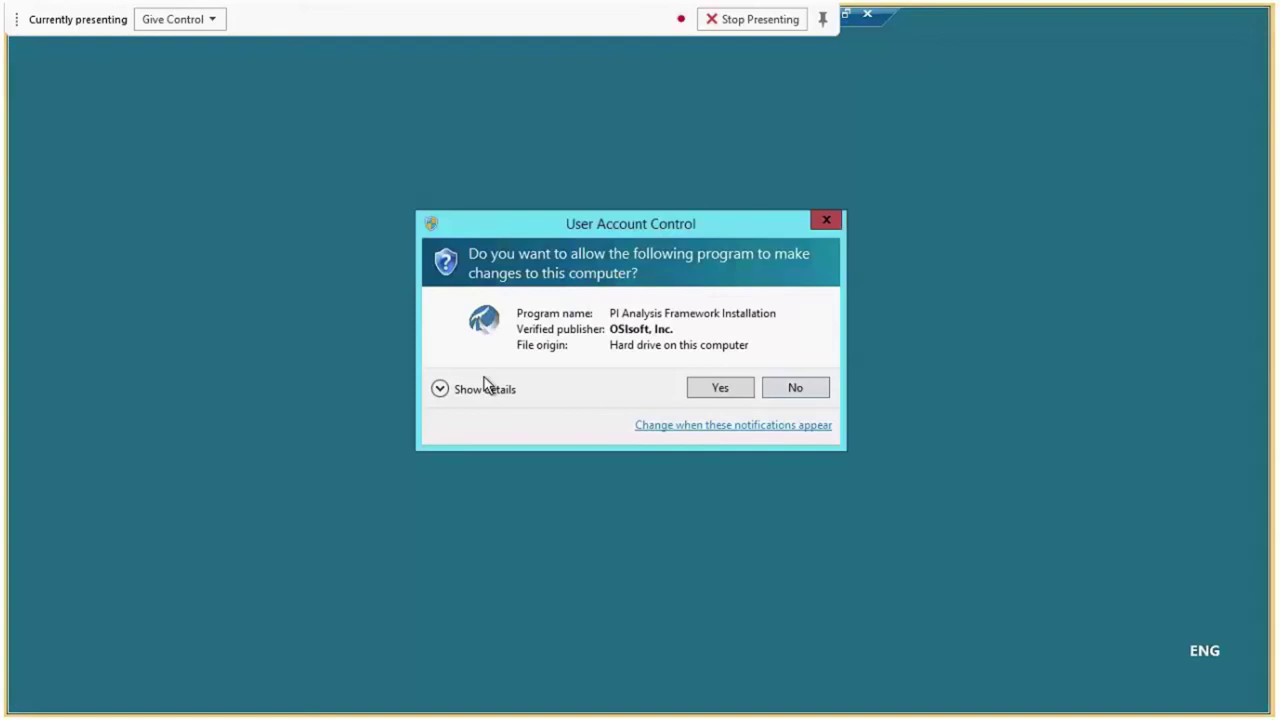
click(722, 389)
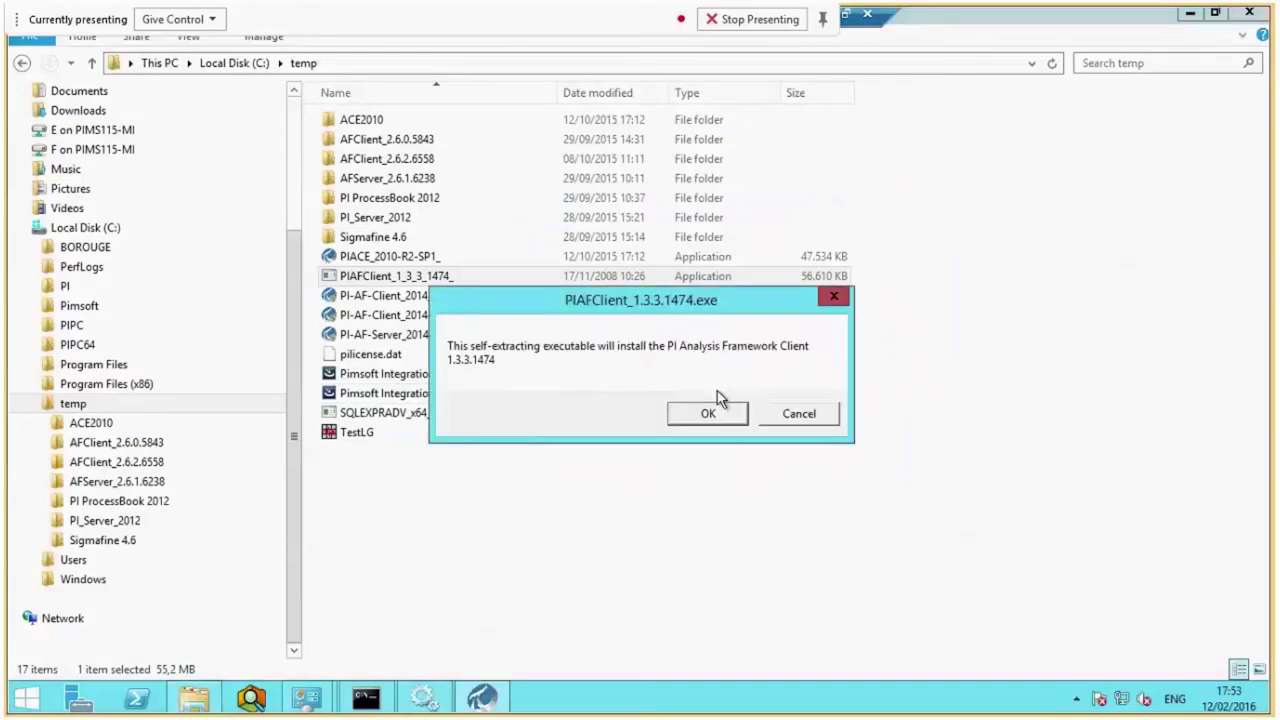
click(717, 412)
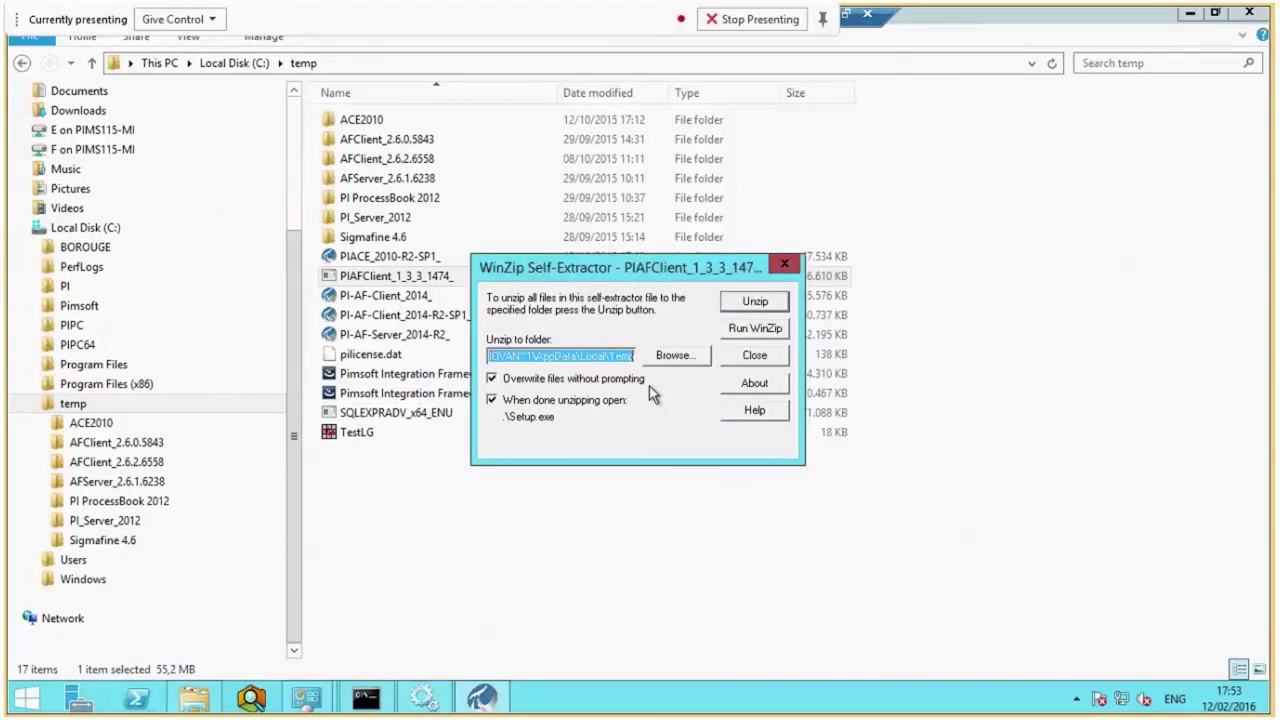
text(.\pial133)
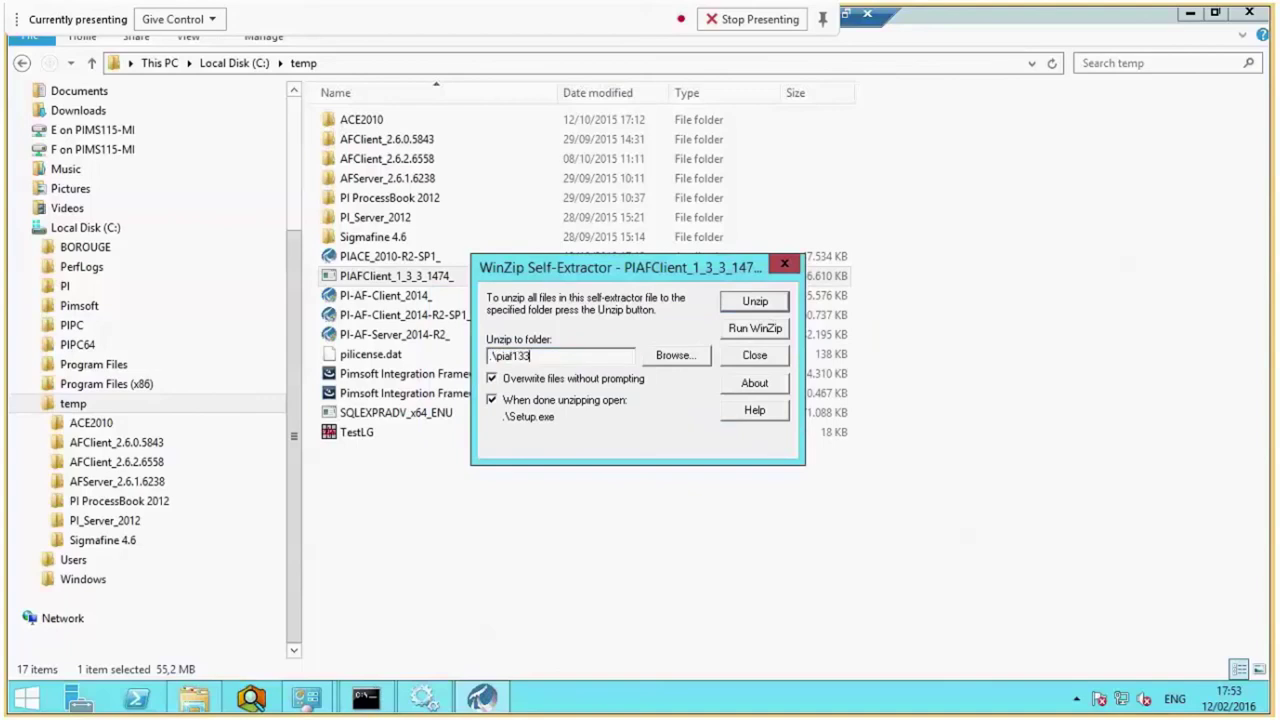
text(\)
key(Return)
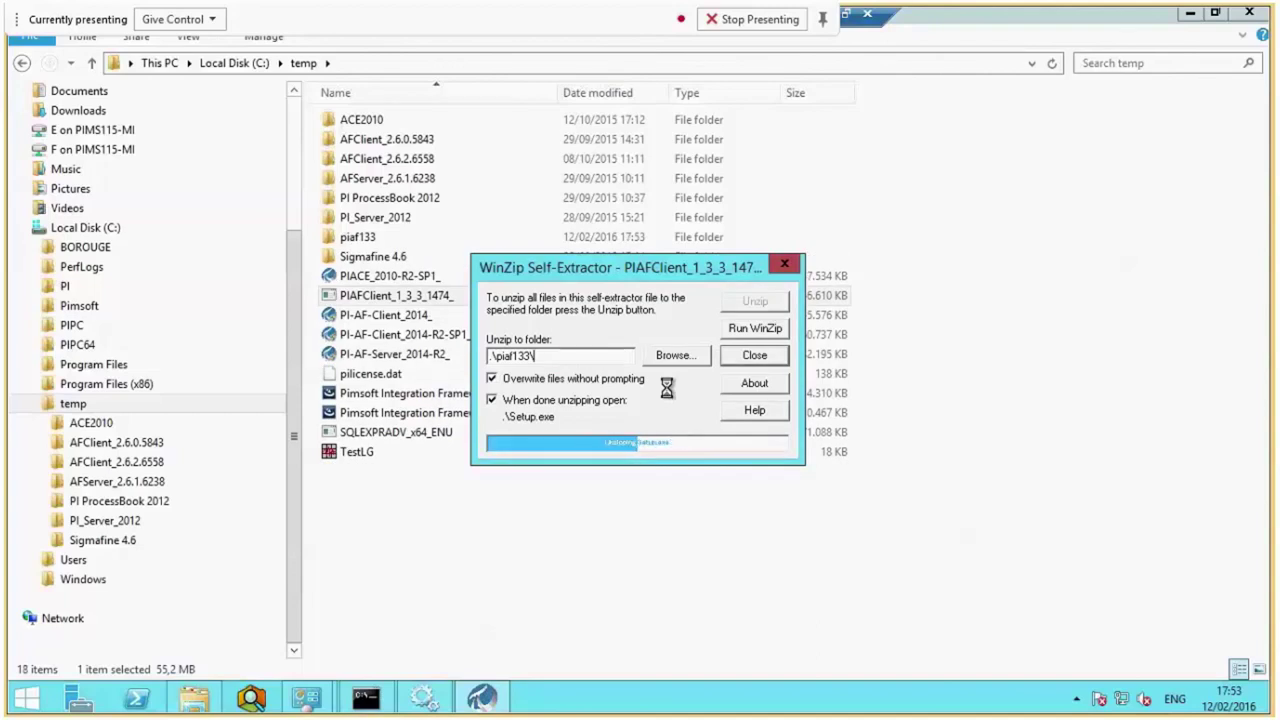
click(675, 407)
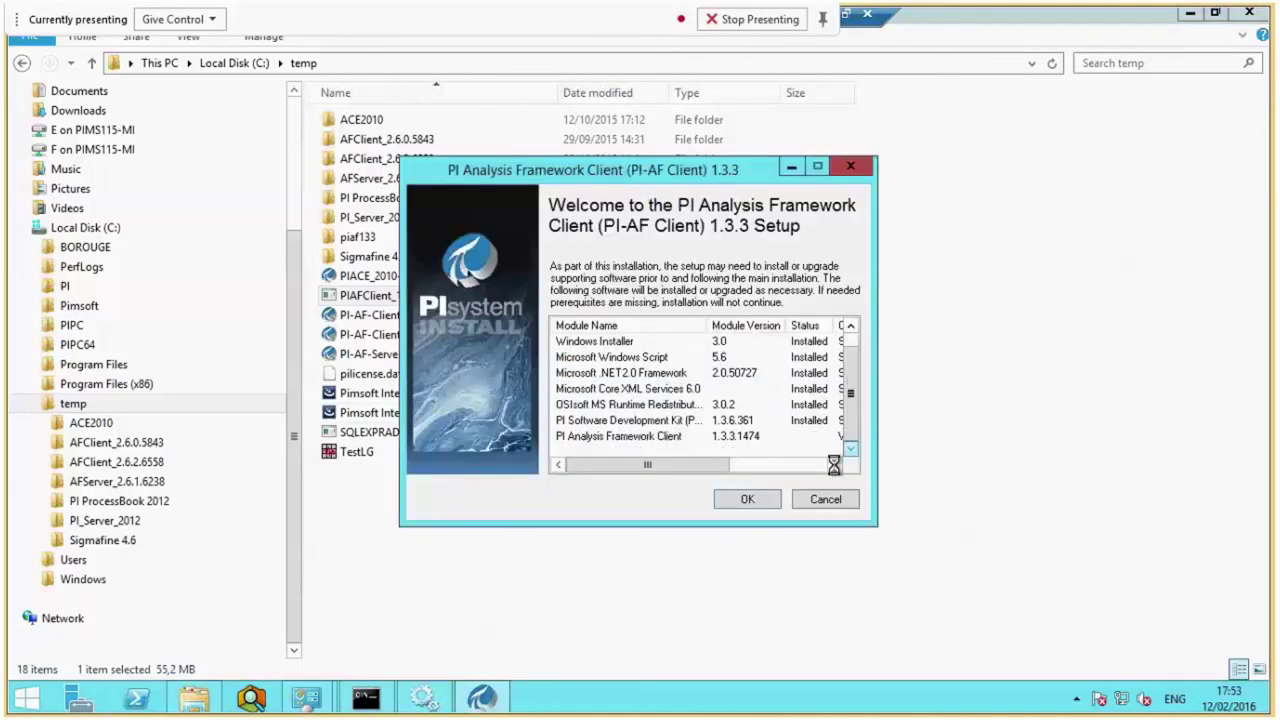
Install PI Analysis Framework Client 1.3.3.1474 with the Complete installation type and close the finished setup
click(833, 465)
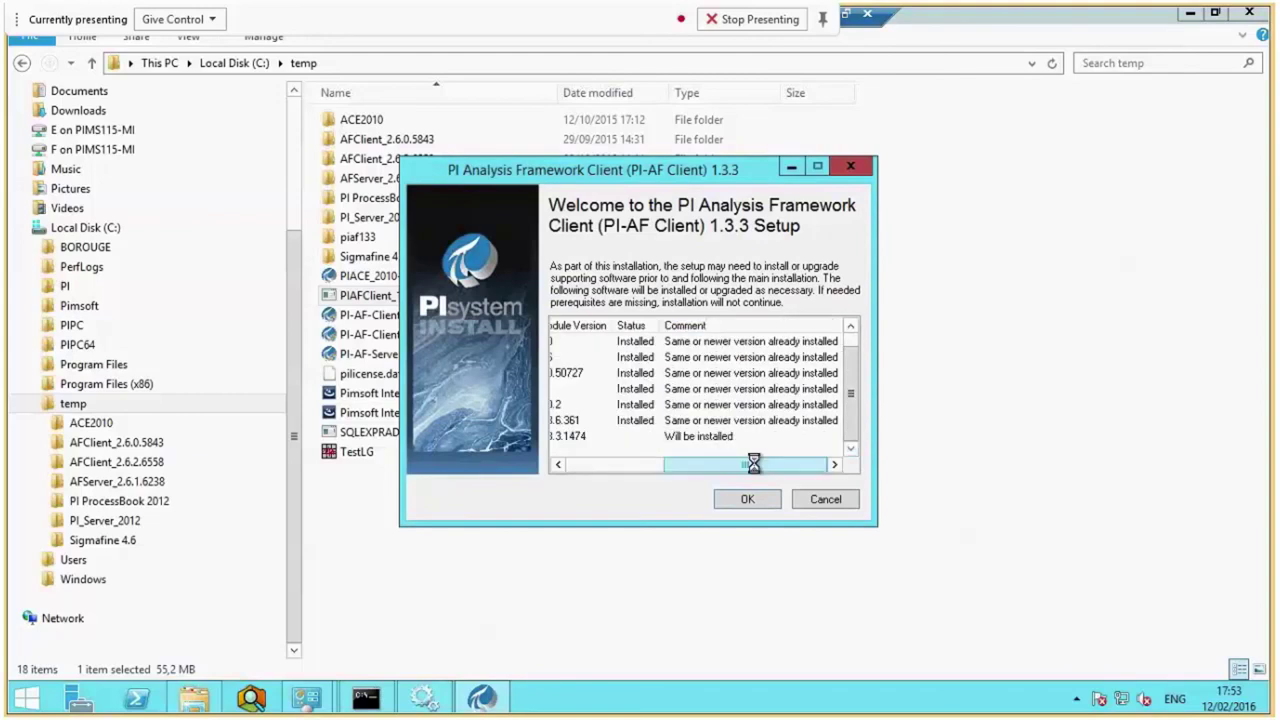
click(744, 497)
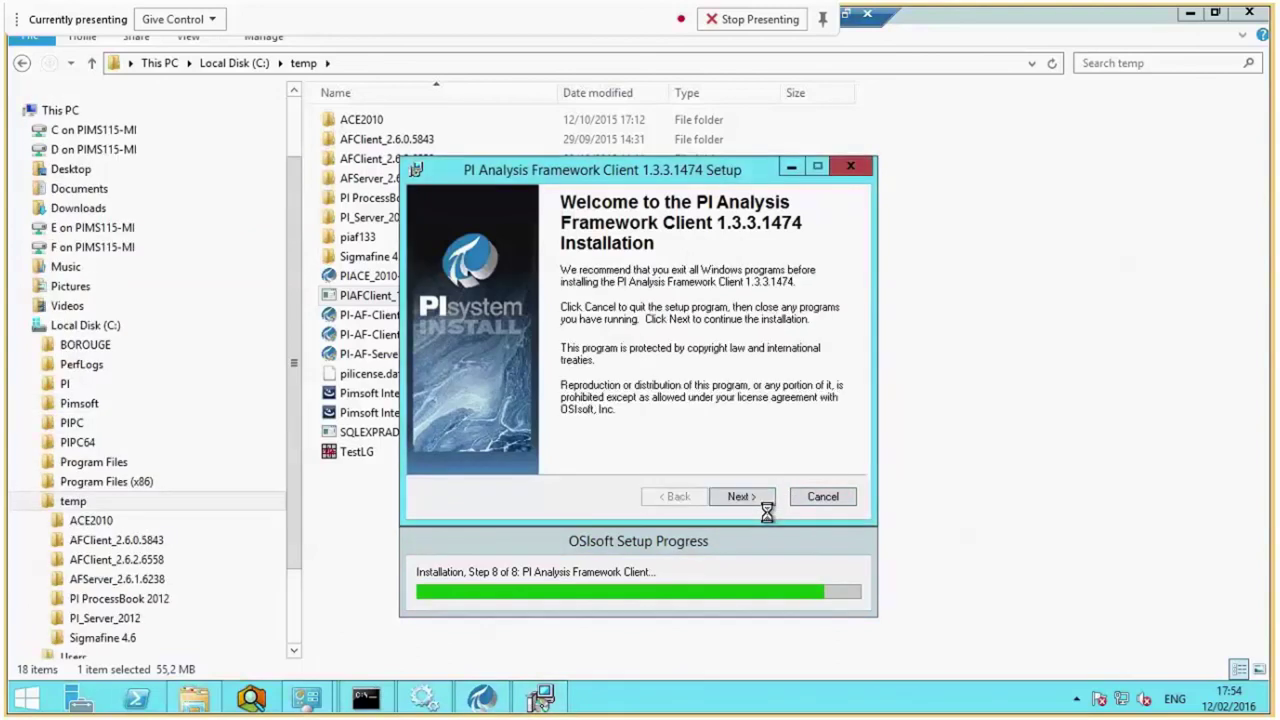
click(757, 494)
click(759, 497)
click(759, 497)
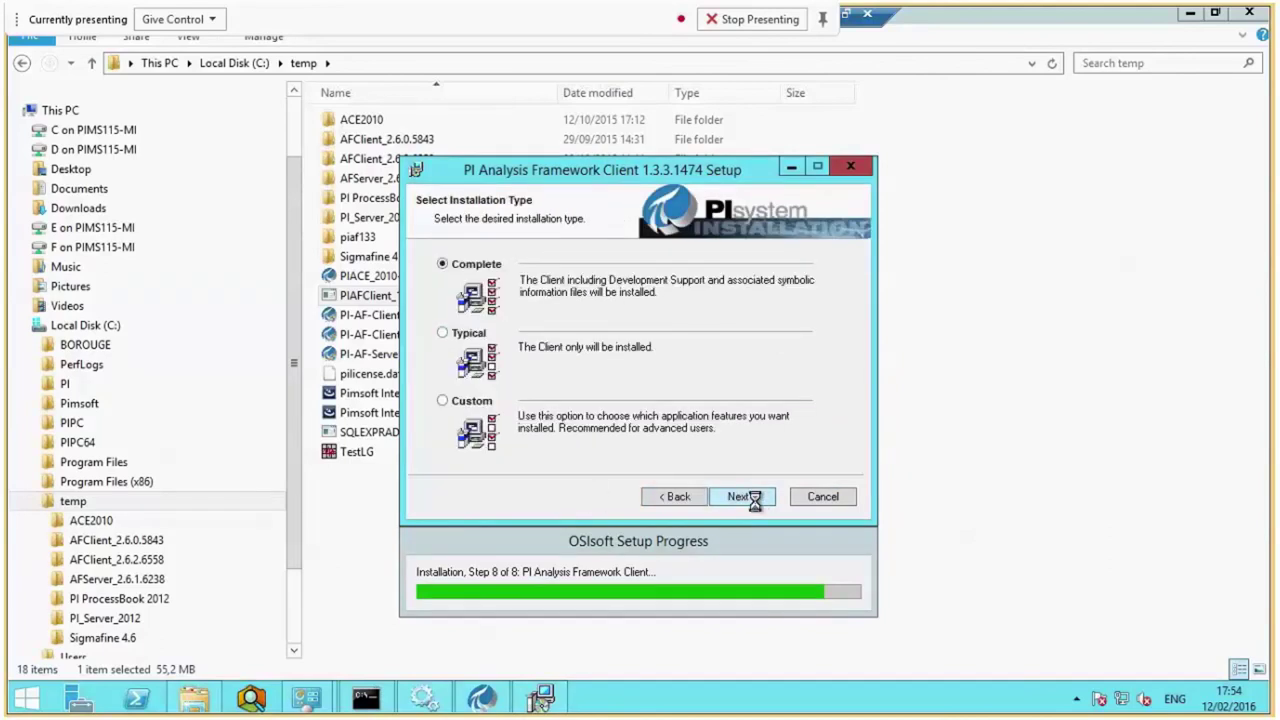
click(756, 497)
click(755, 497)
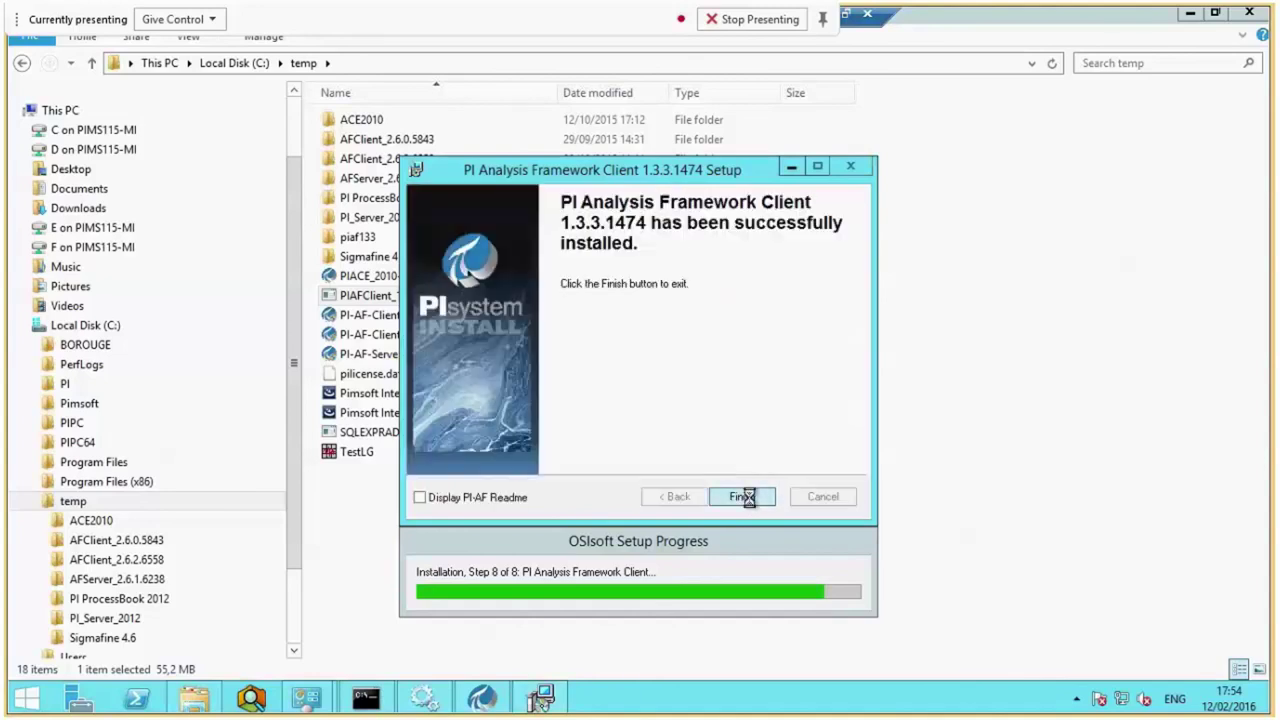
click(748, 497)
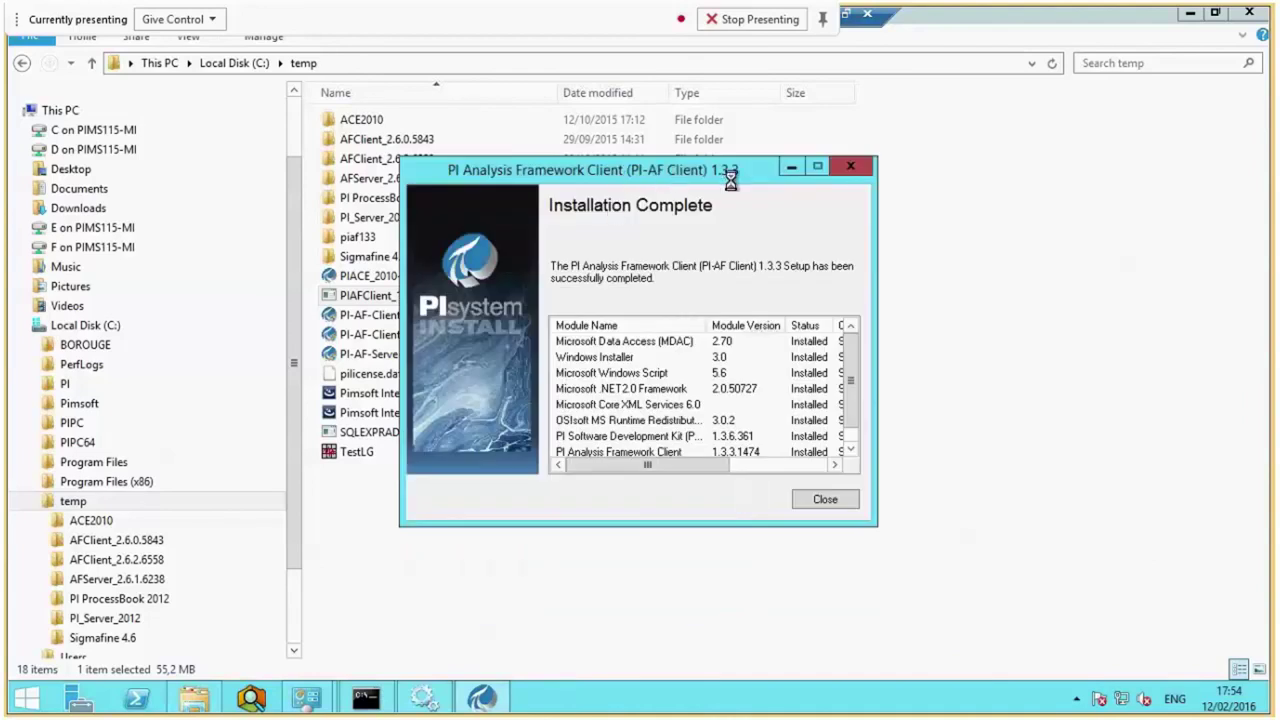
click(838, 500)
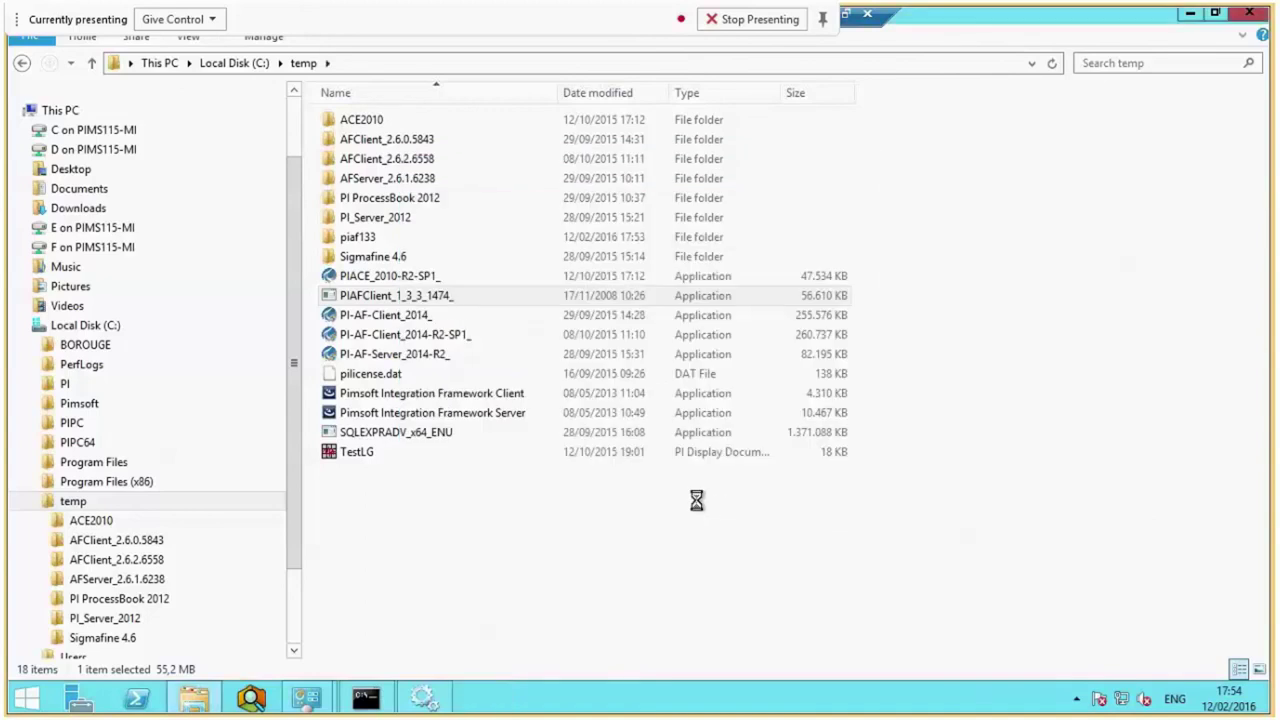
click(27, 697)
click(129, 667)
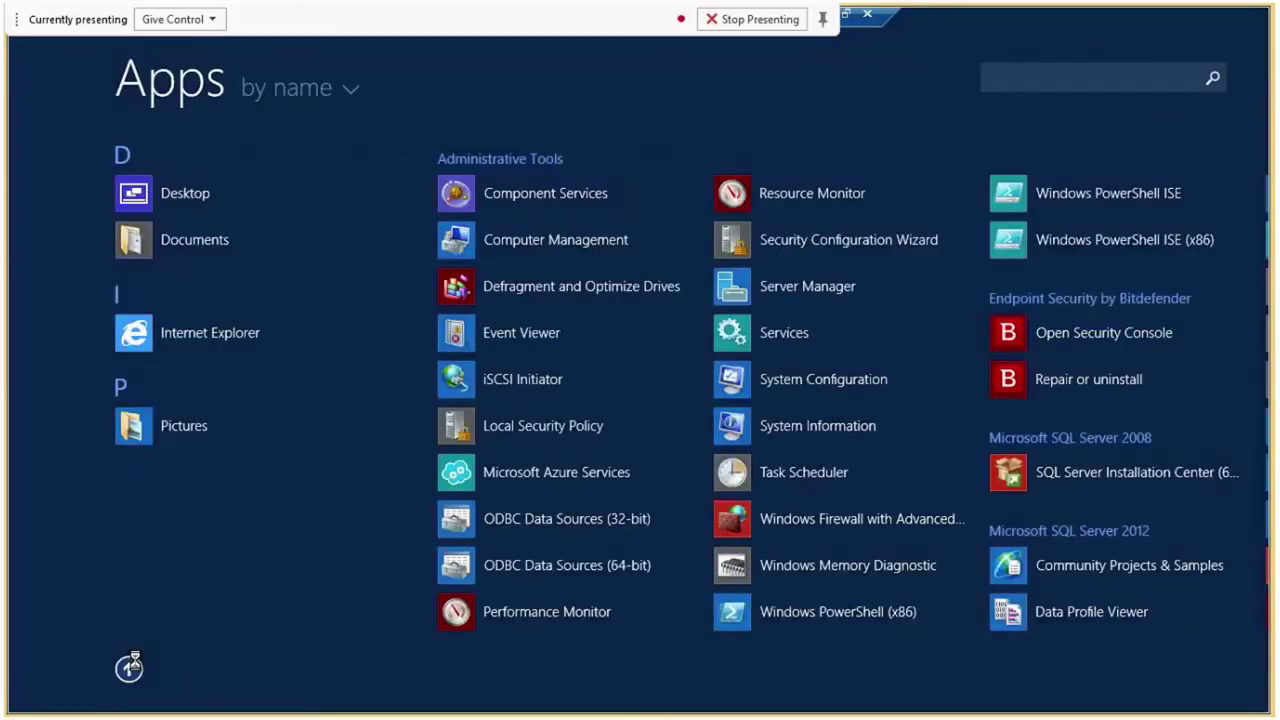
drag(520, 705, 910, 707)
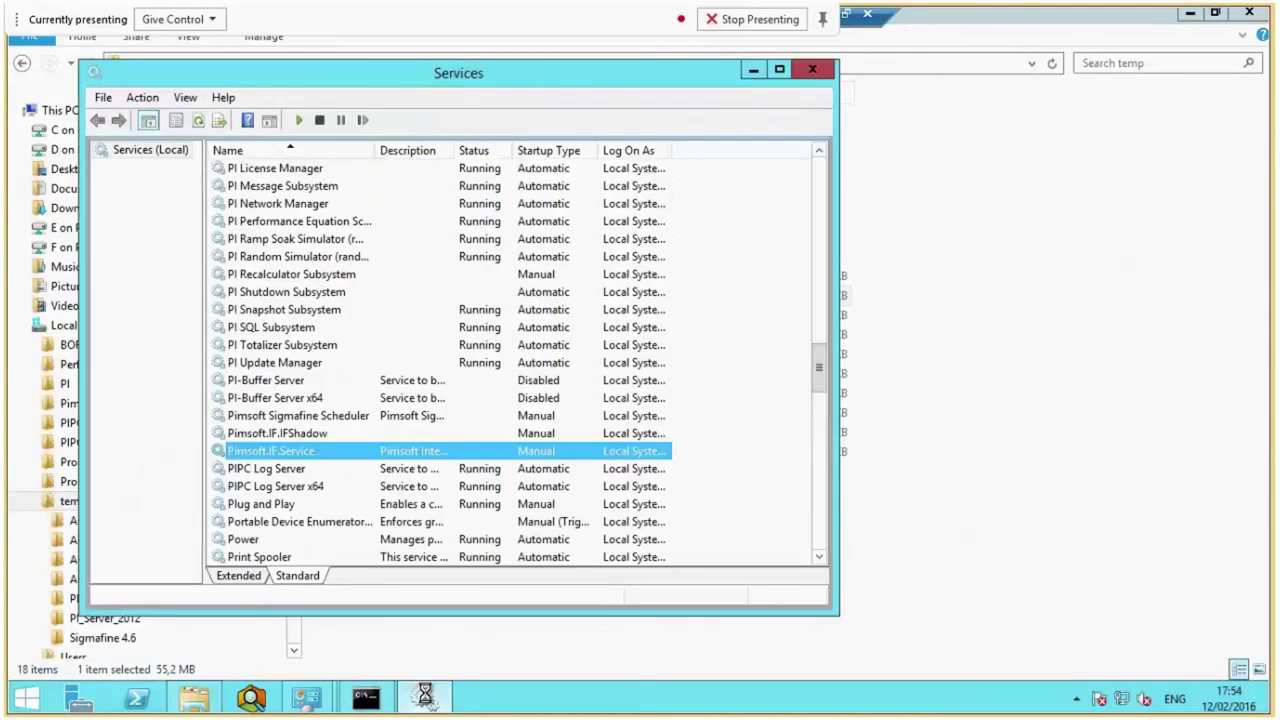
Start the Pimsoft.IF.Service Windows service and minimize the Services window
key(Up)
click(298, 451)
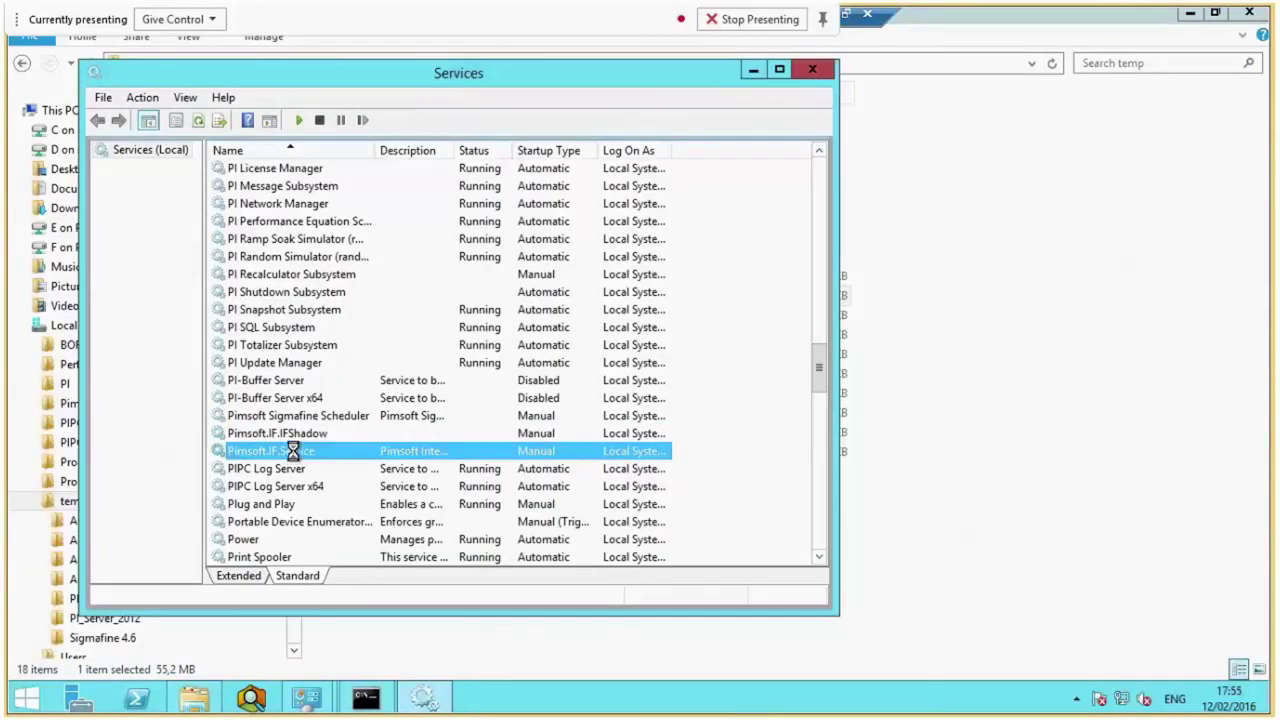
click(298, 120)
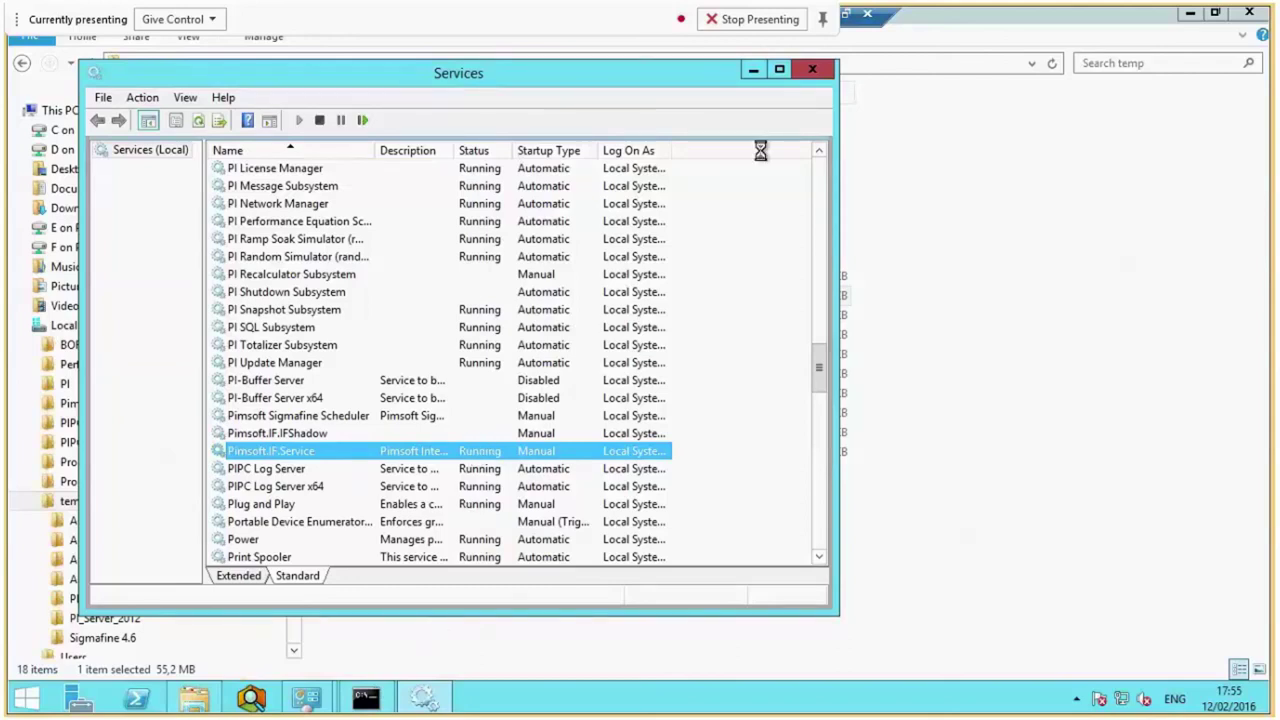
click(753, 69)
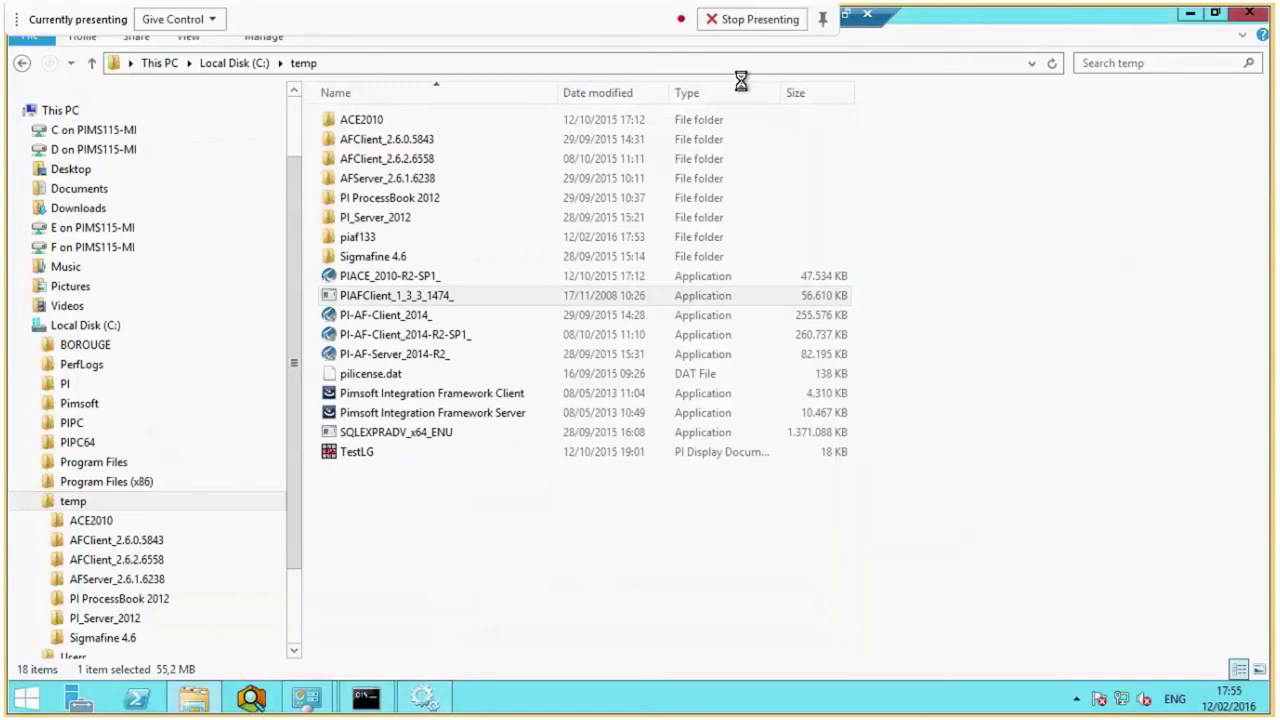
Launch the Pimsoft Integration Framework Configuration Tool as administrator and allow it to make changes
click(27, 697)
click(128, 668)
click(668, 707)
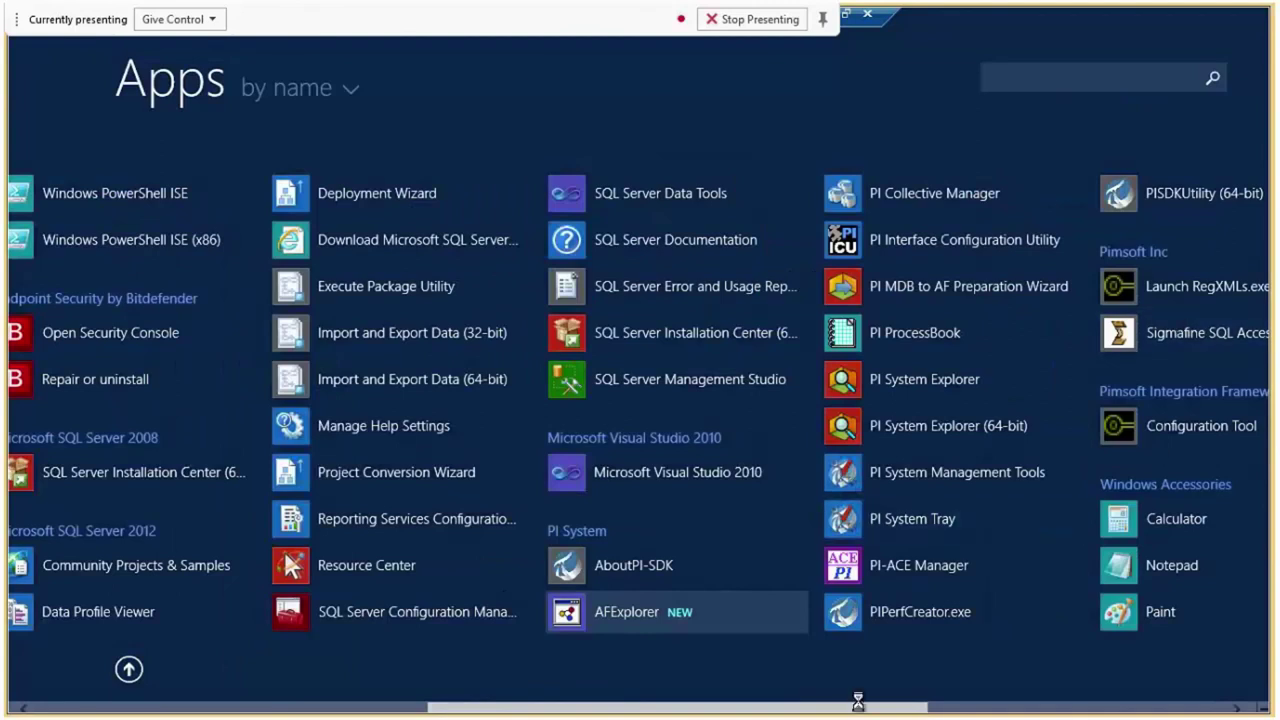
click(1013, 703)
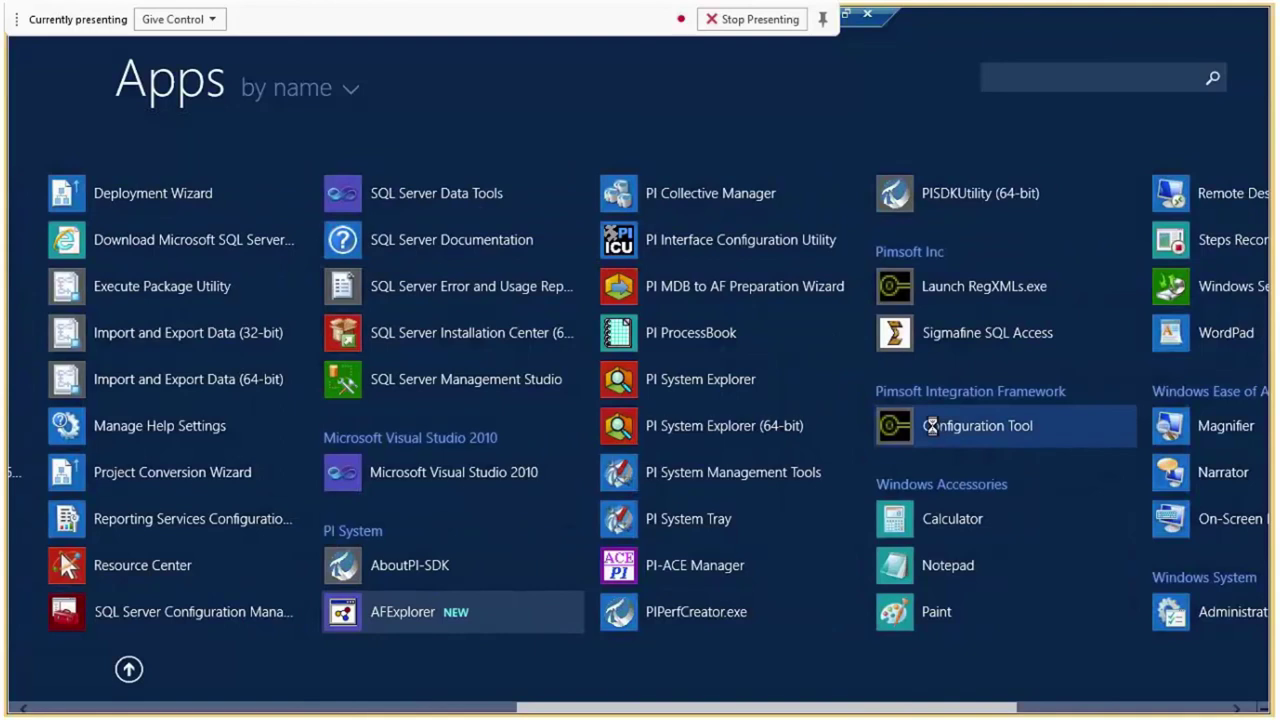
right_click(930, 425)
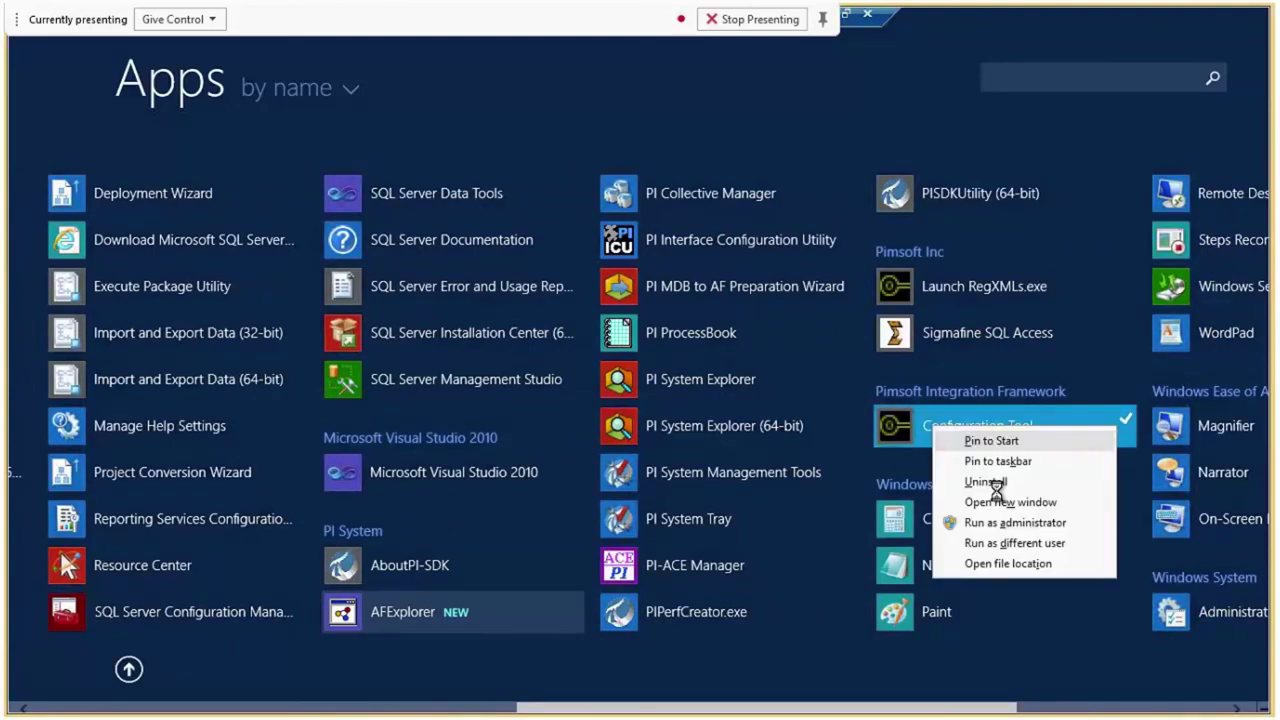
click(980, 522)
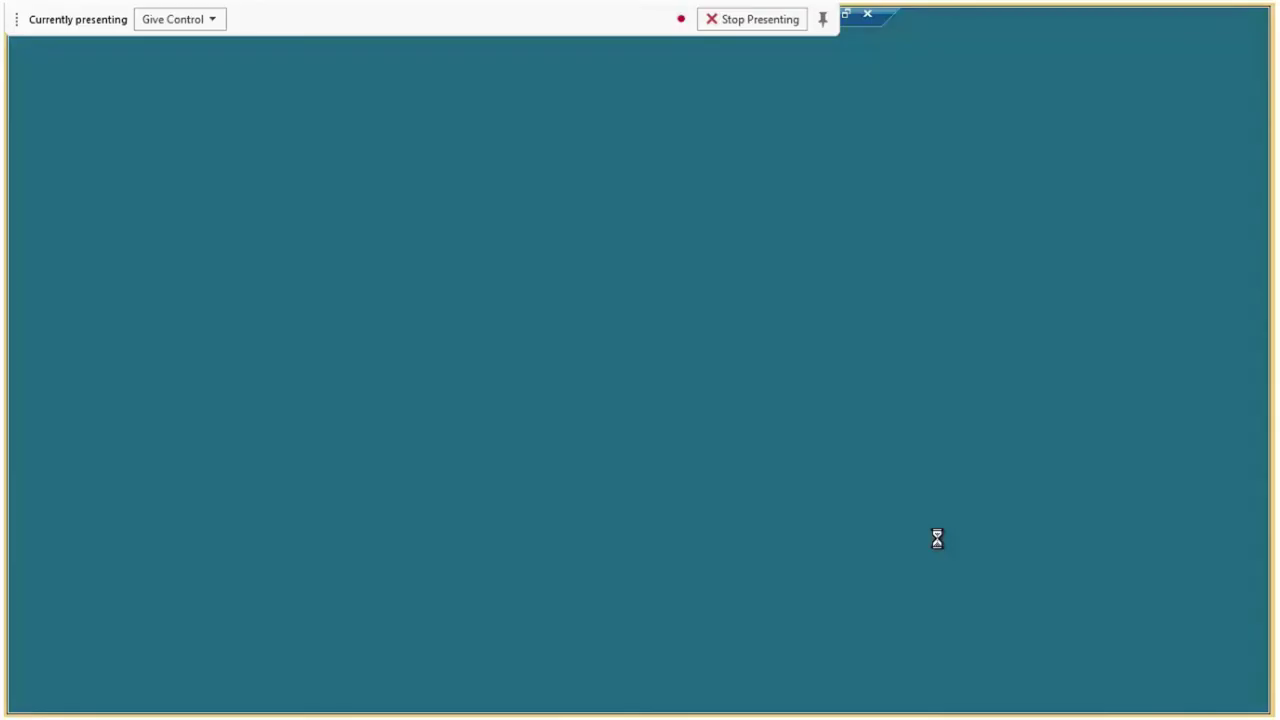
click(722, 388)
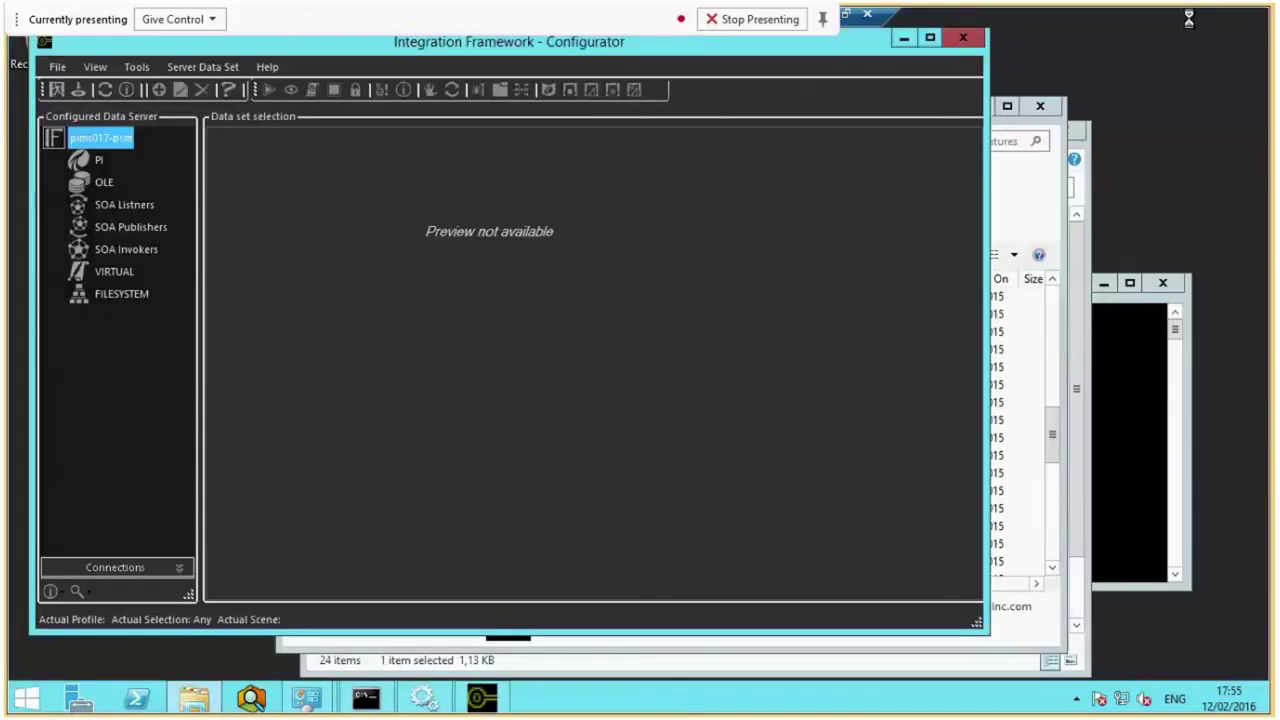
Try to add a PI data server under pims017-psm with PIMS017-PSM as PI server name, then leave its configuration window
right_click(95, 158)
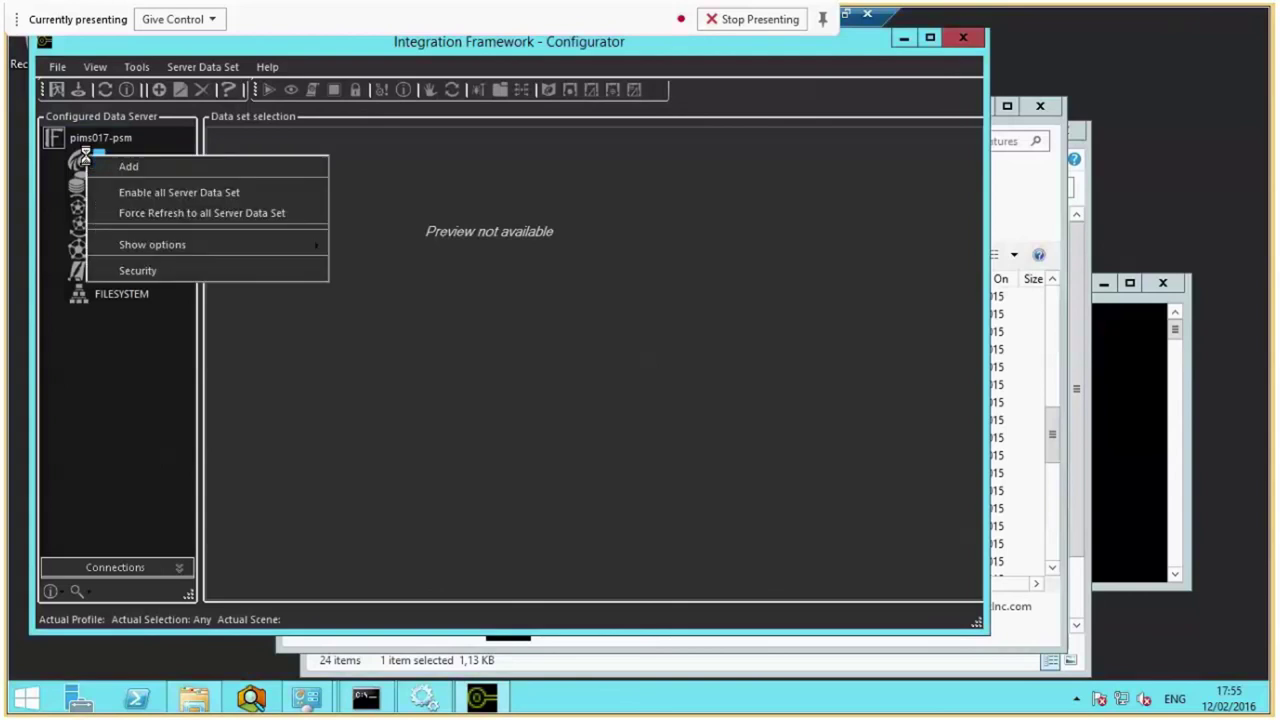
click(138, 165)
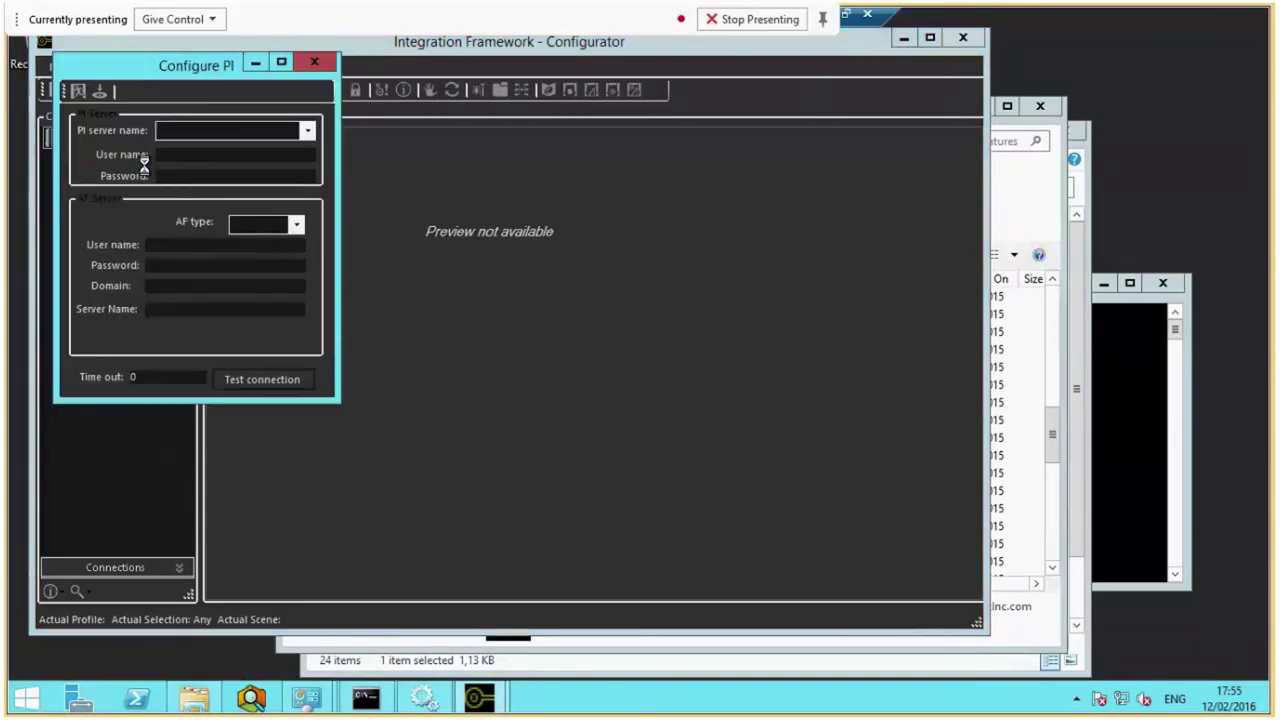
click(311, 129)
click(206, 62)
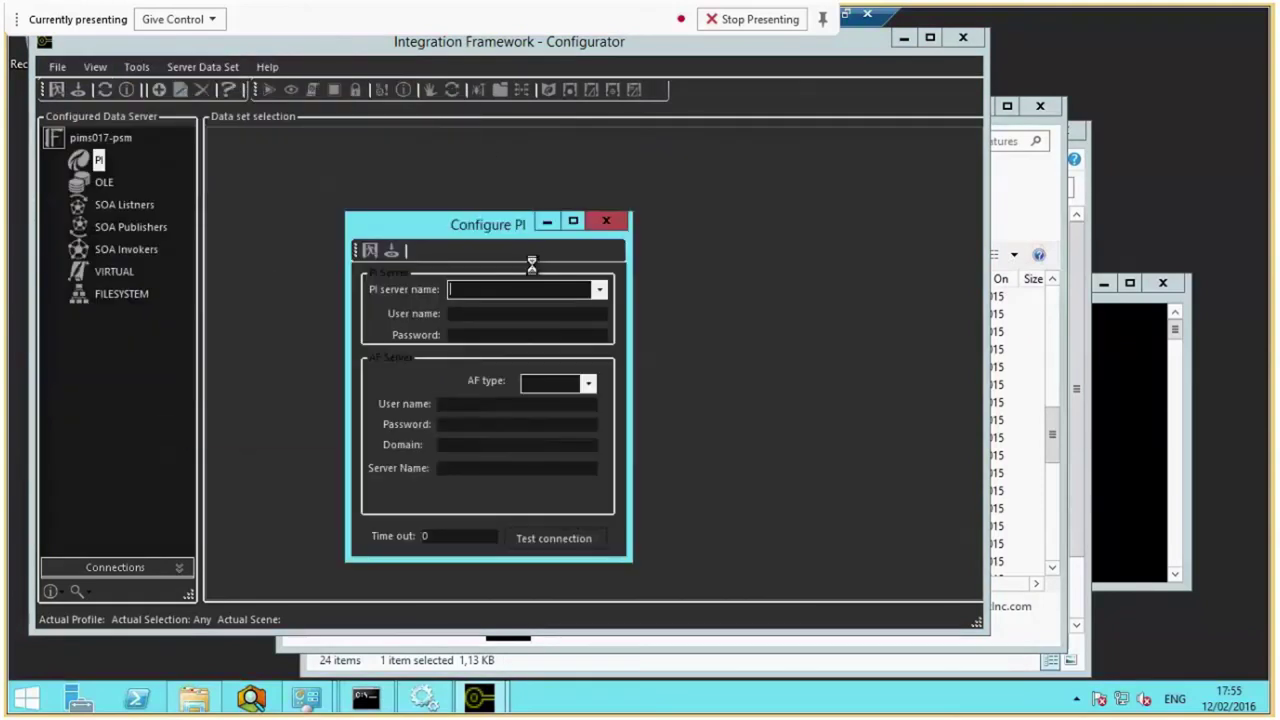
click(601, 291)
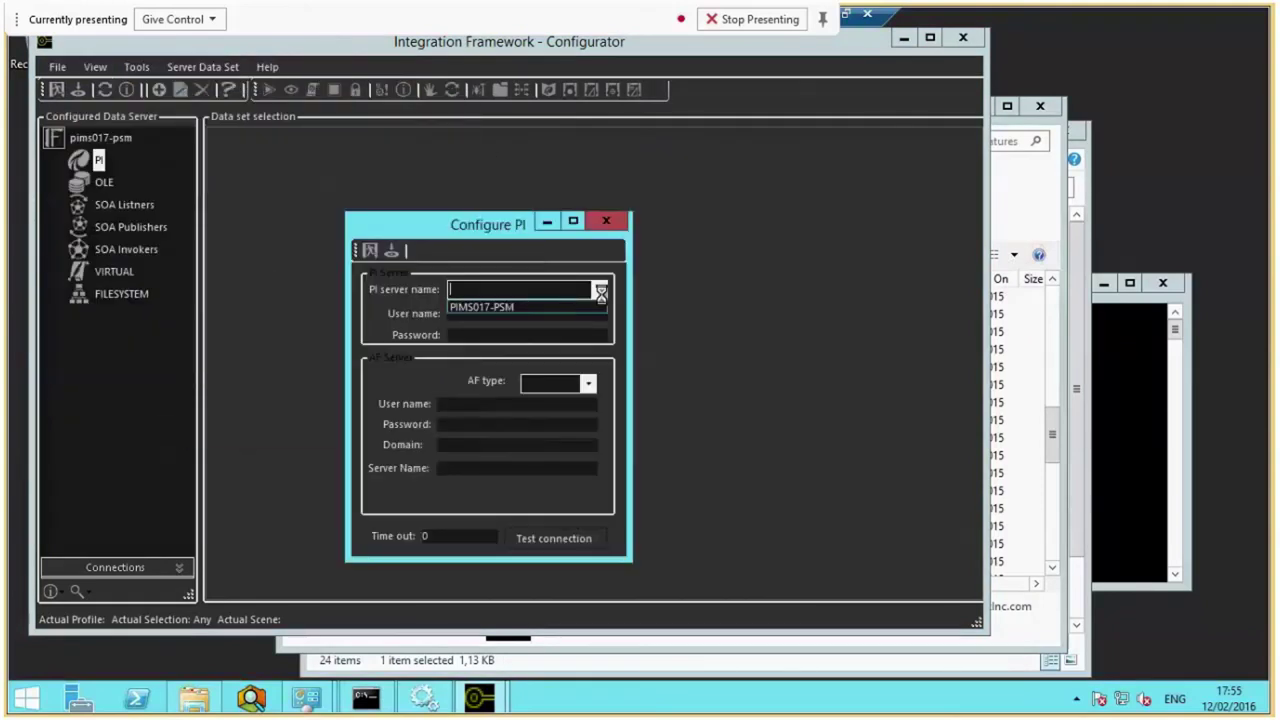
click(493, 308)
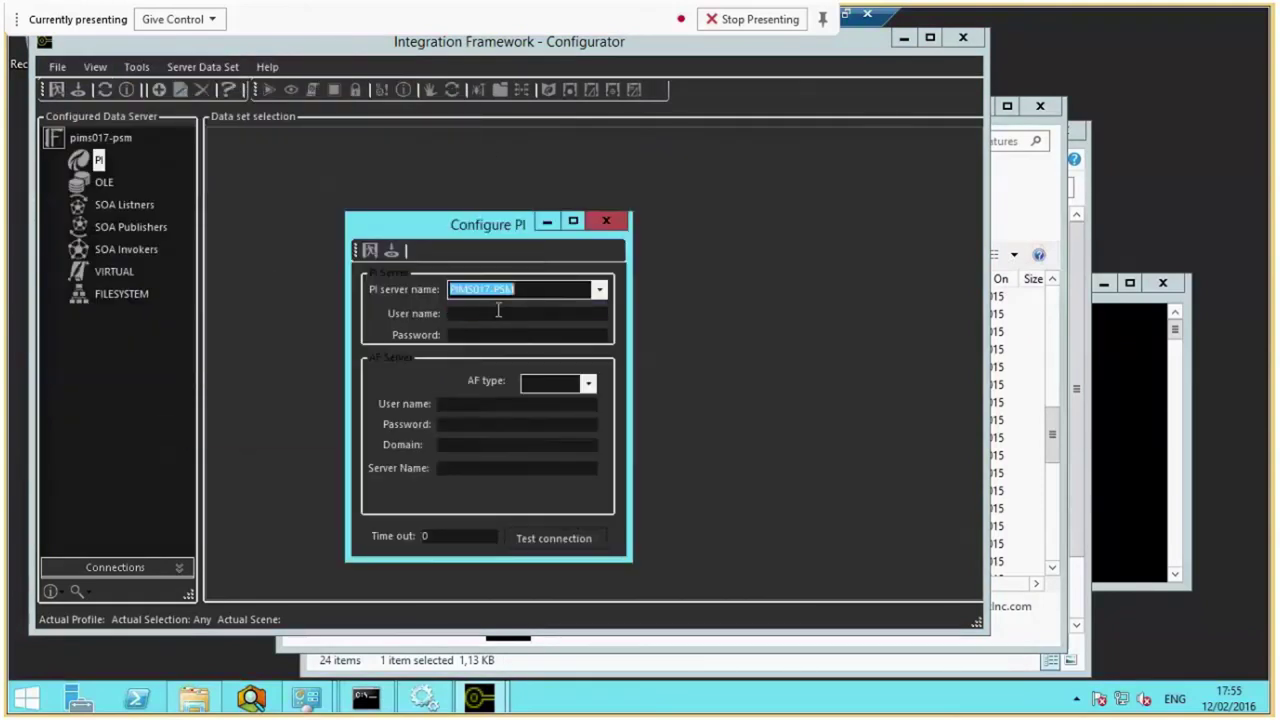
click(371, 251)
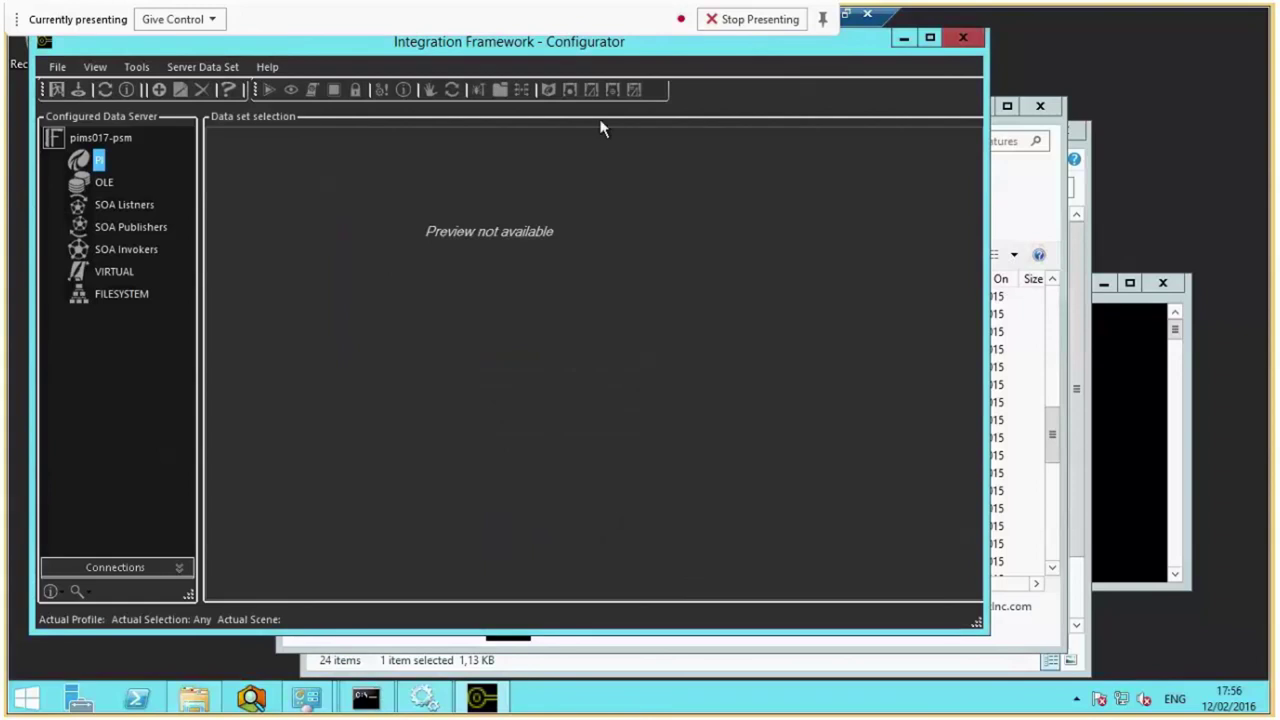
Close the Integration Framework Configurator, Programs and Features, and Administrative Tools windows
drag(723, 53, 773, 91)
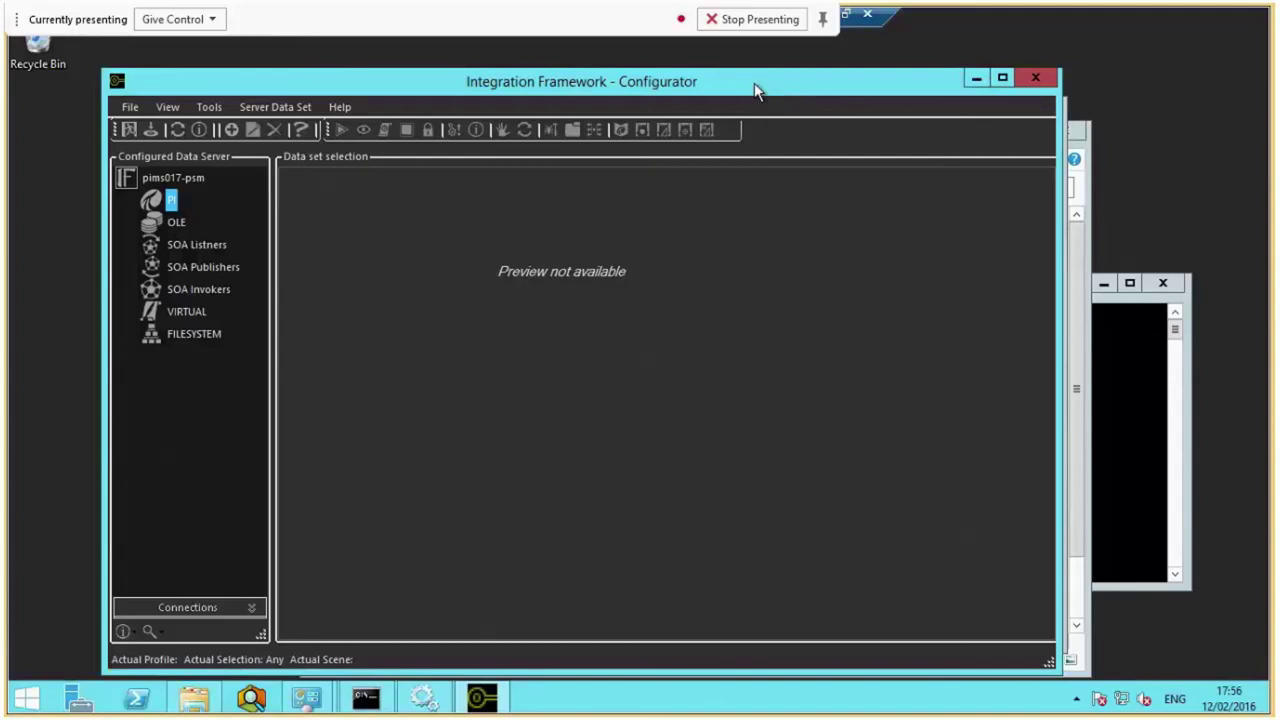
click(128, 132)
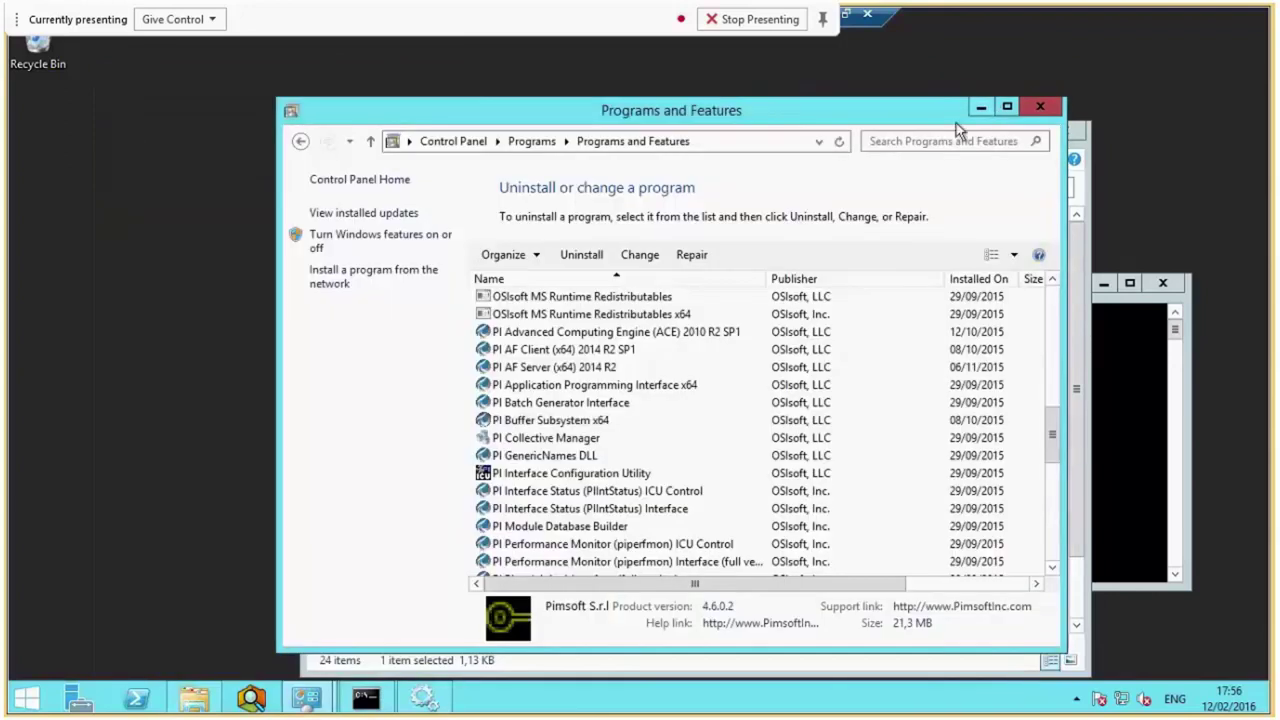
click(1040, 106)
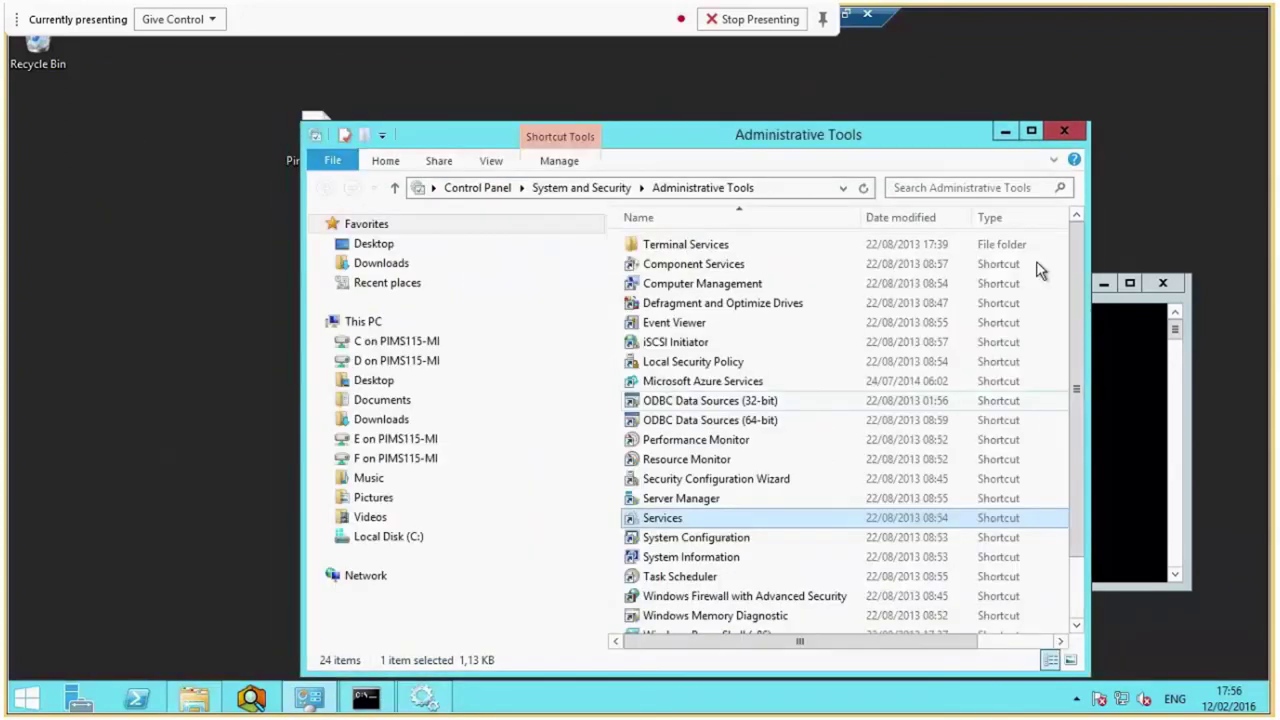
key(alt+F4)
In Services, set the Pimsoft.IF.IFShadow service to log on with a specific account and enter the domain account name
click(366, 697)
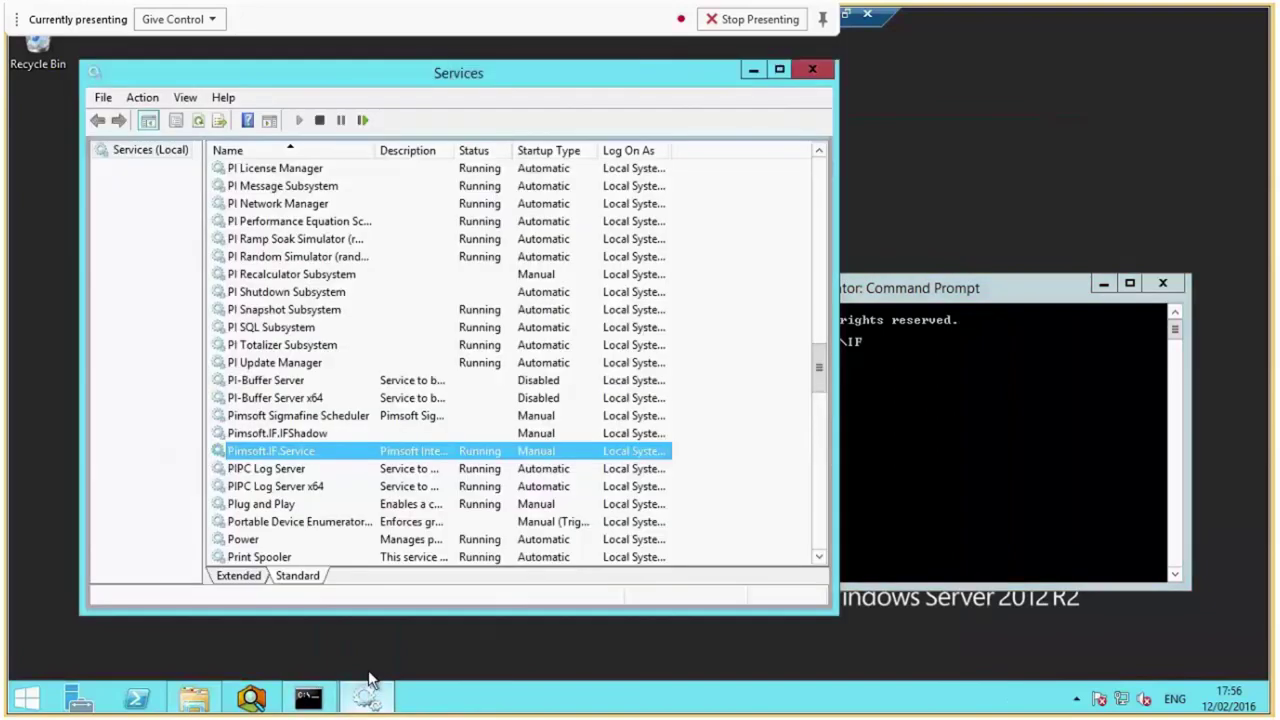
click(297, 436)
right_click(297, 436)
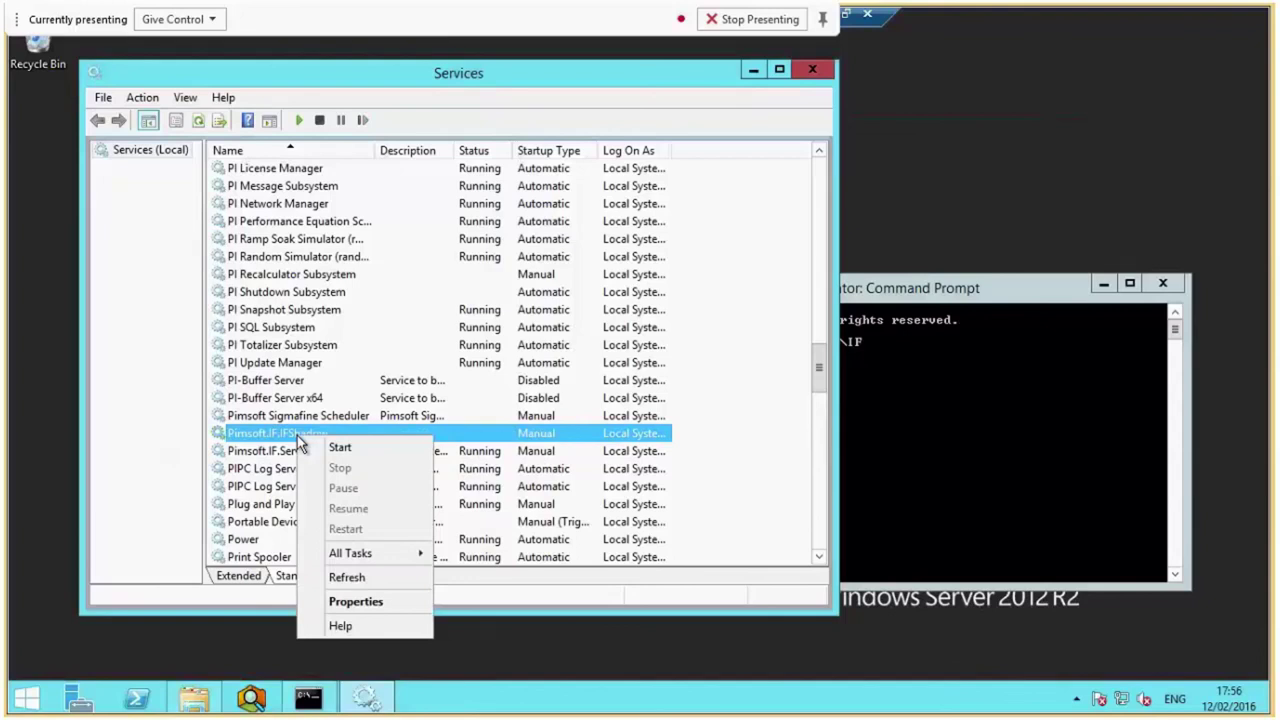
click(366, 602)
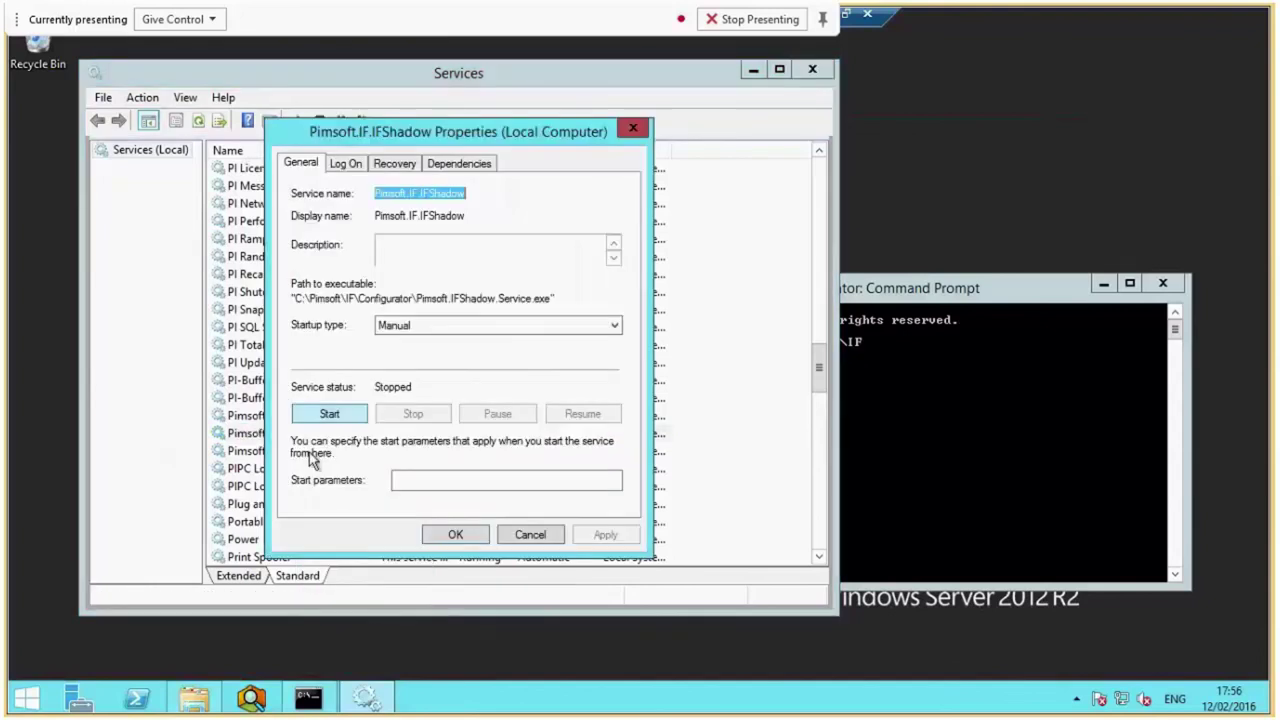
click(345, 163)
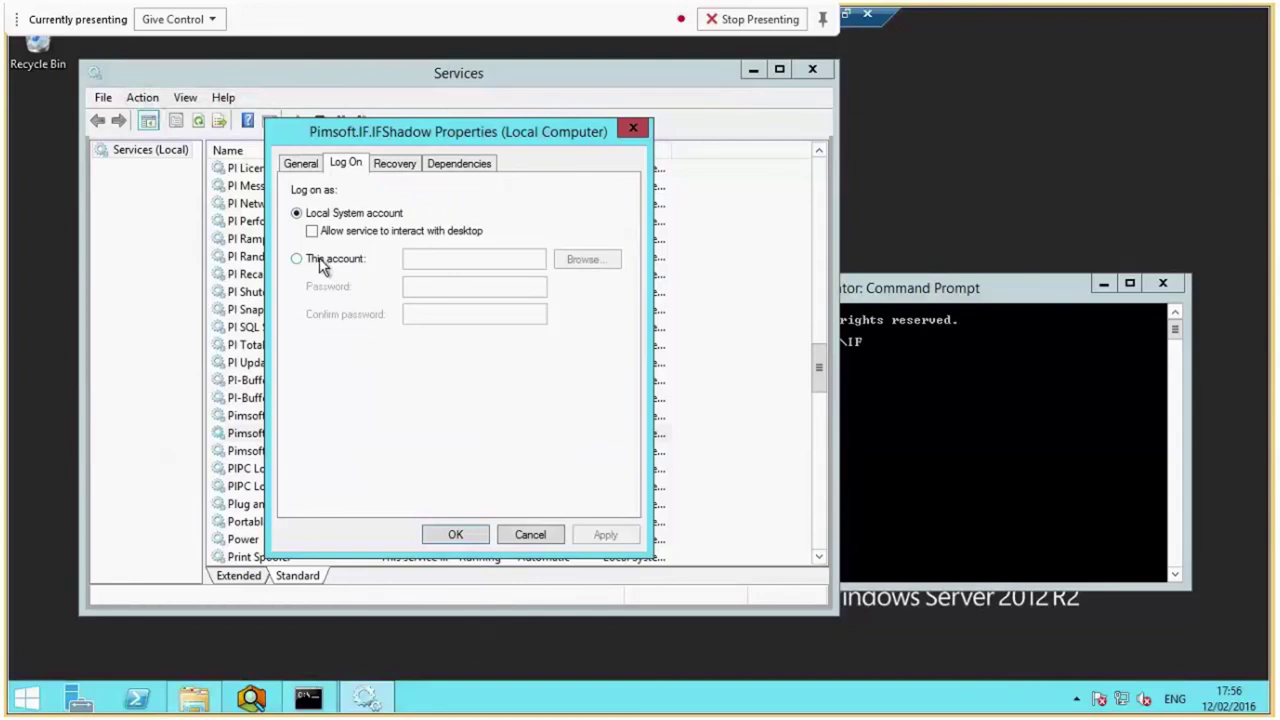
click(323, 262)
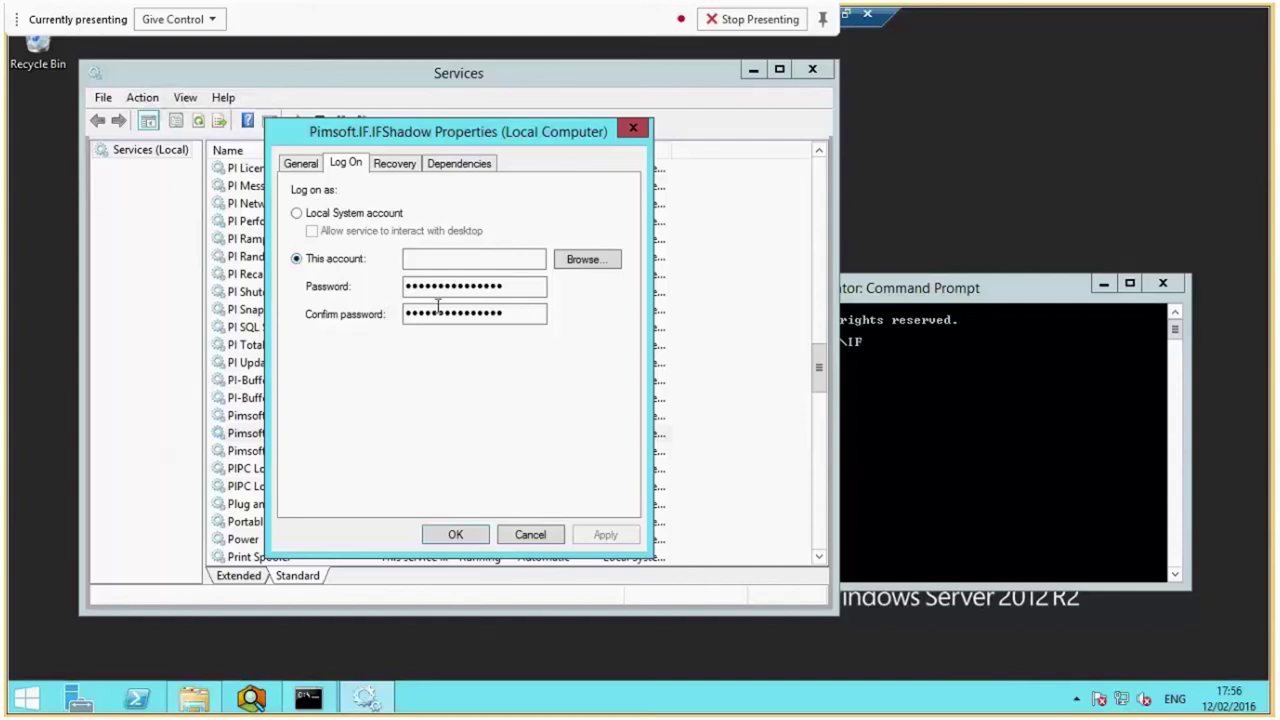
click(463, 254)
text(PIMSOFT\Giovannoni)
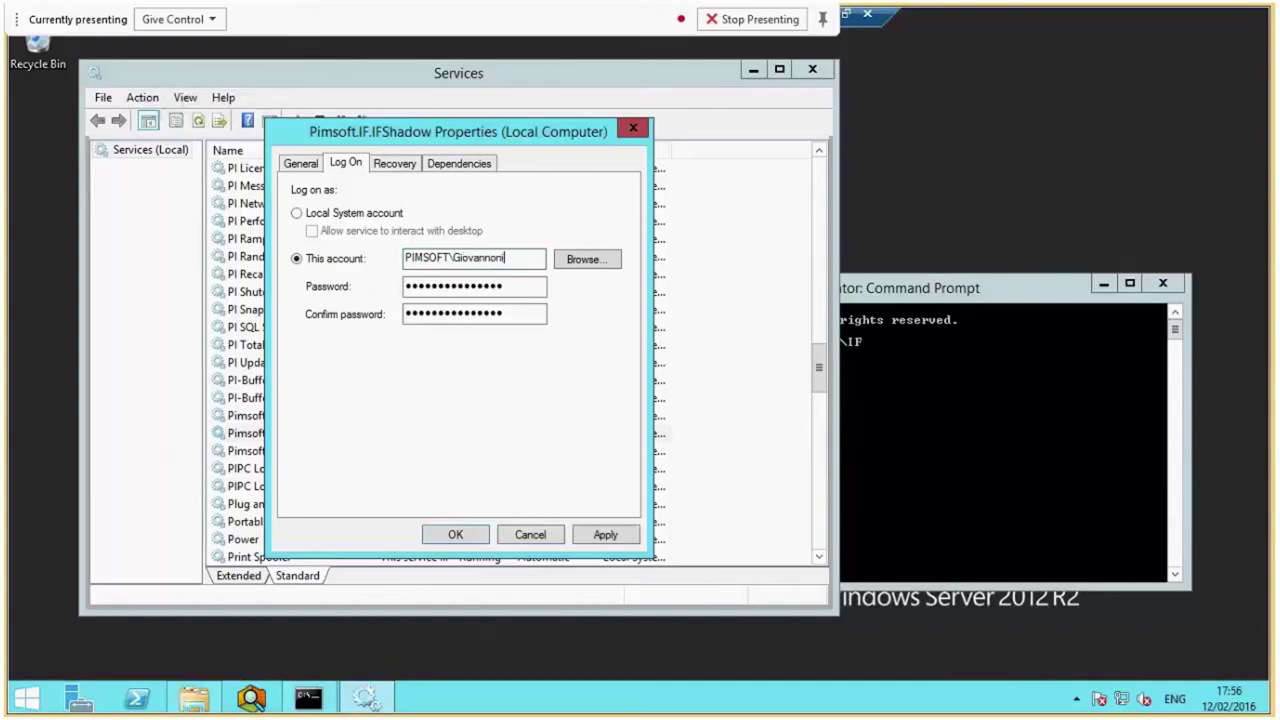
key(Tab)
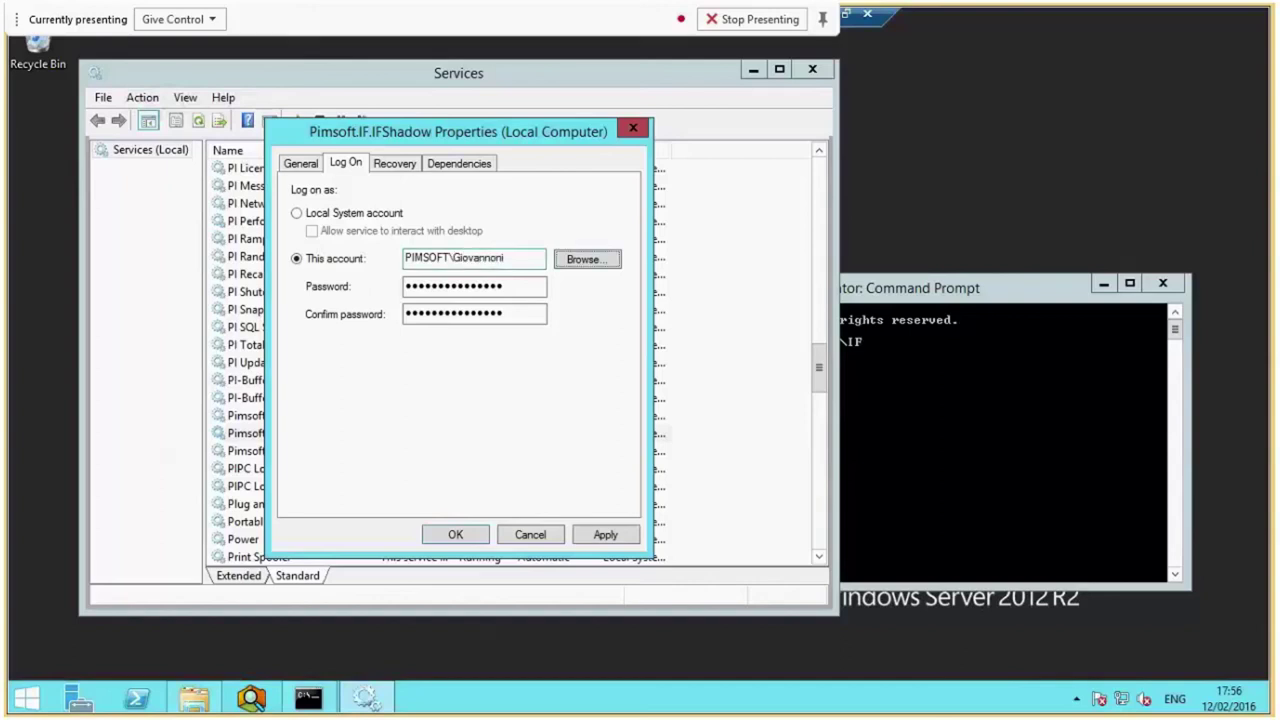
Enter and confirm the account password for the Pimsoft.IF.IFShadow service, apply the log-on settings and close its properties
double_click(529, 286)
text(••••••)
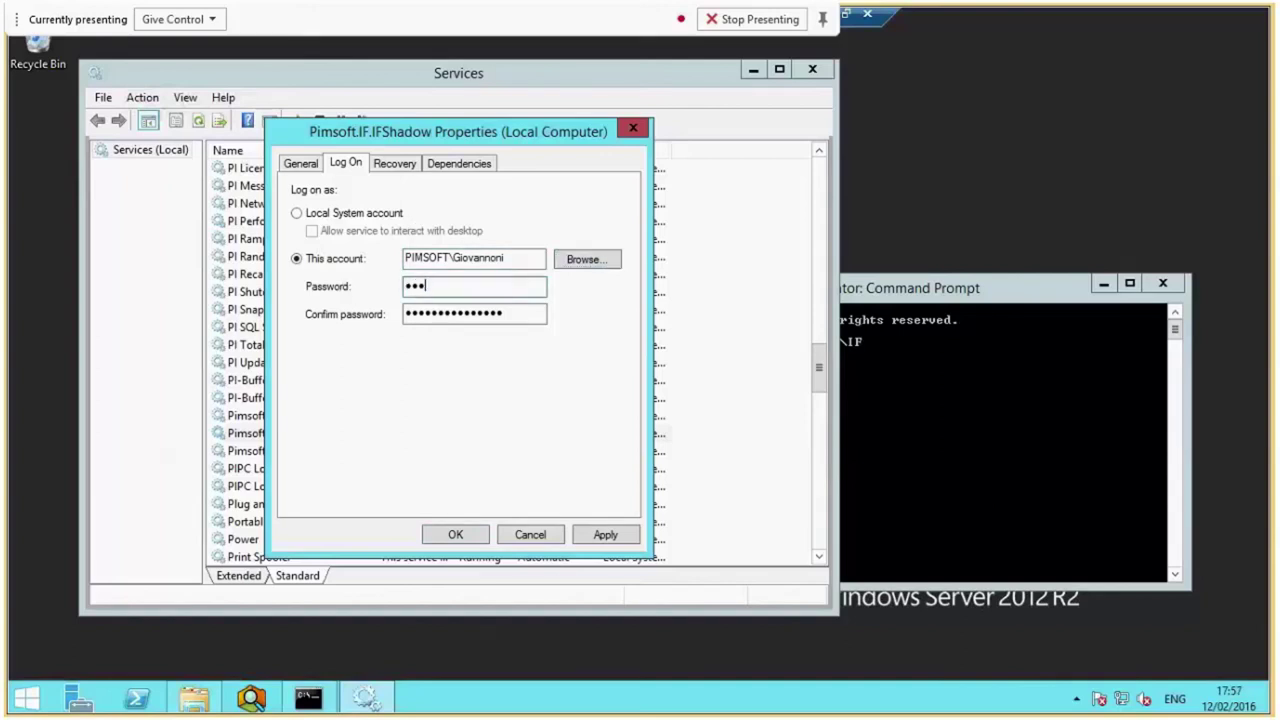
text(•••••••)
key(Tab)
text(•••••••••••••)
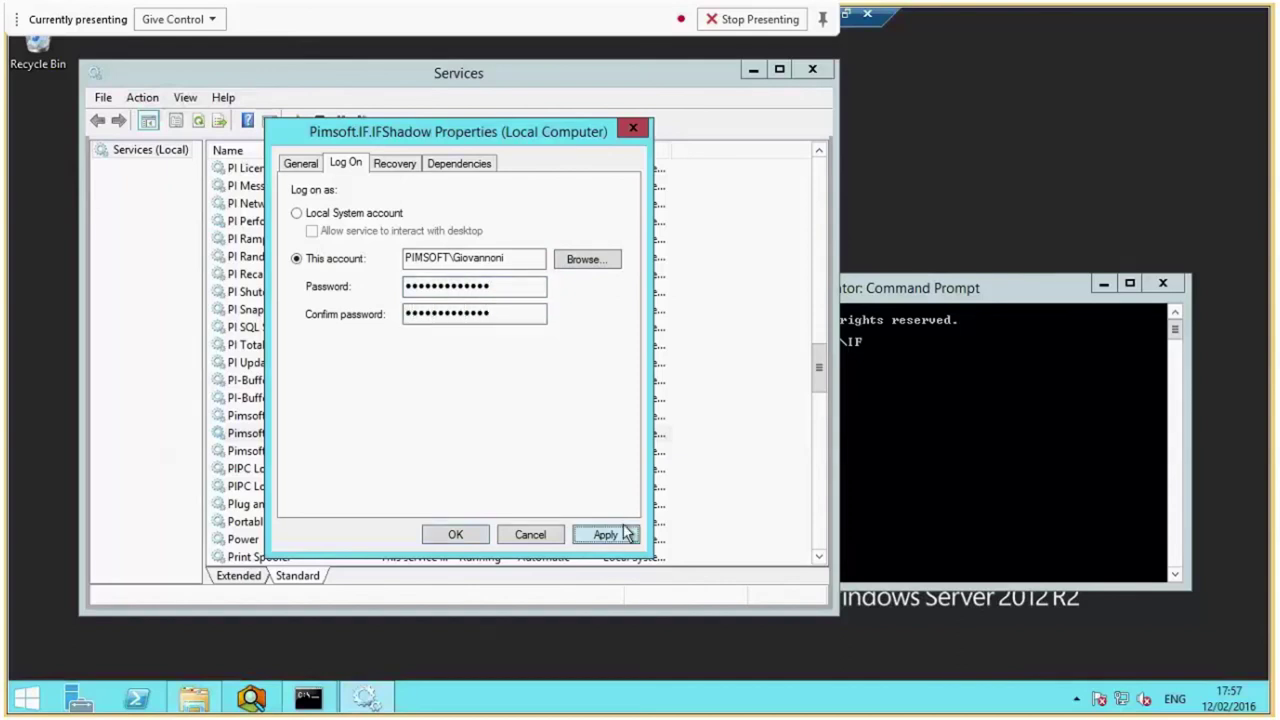
click(626, 533)
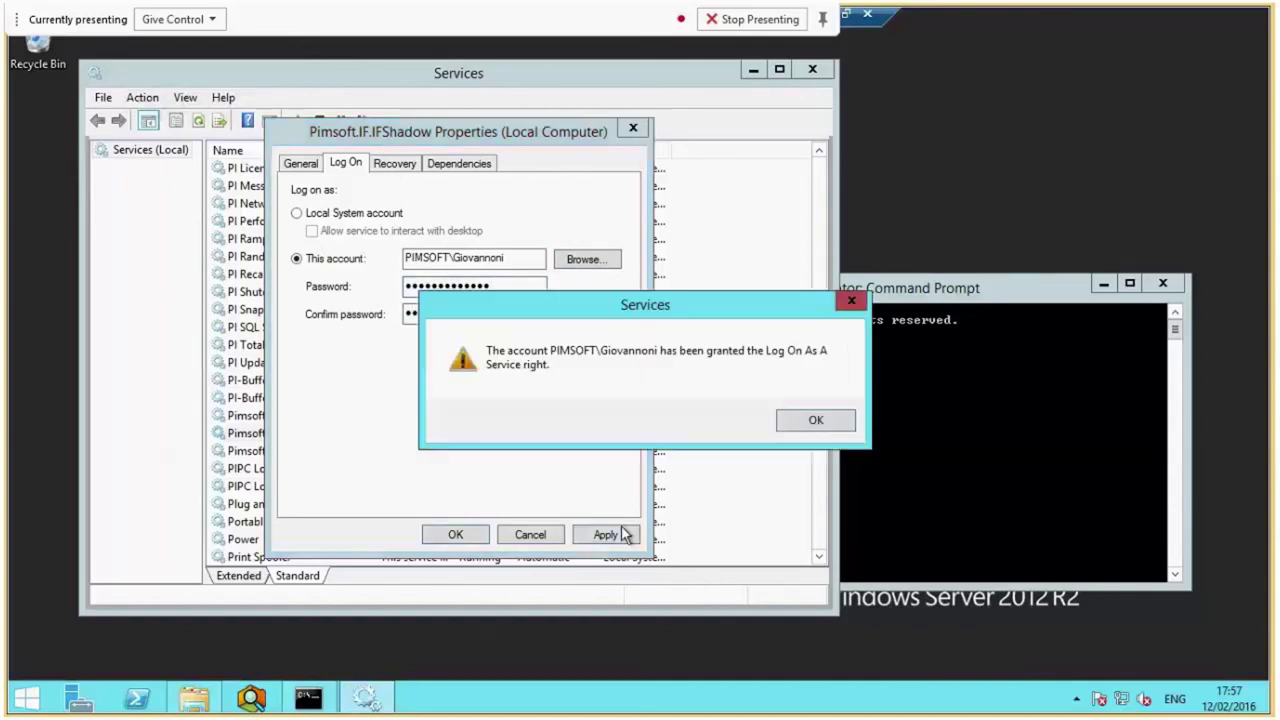
click(814, 421)
click(455, 534)
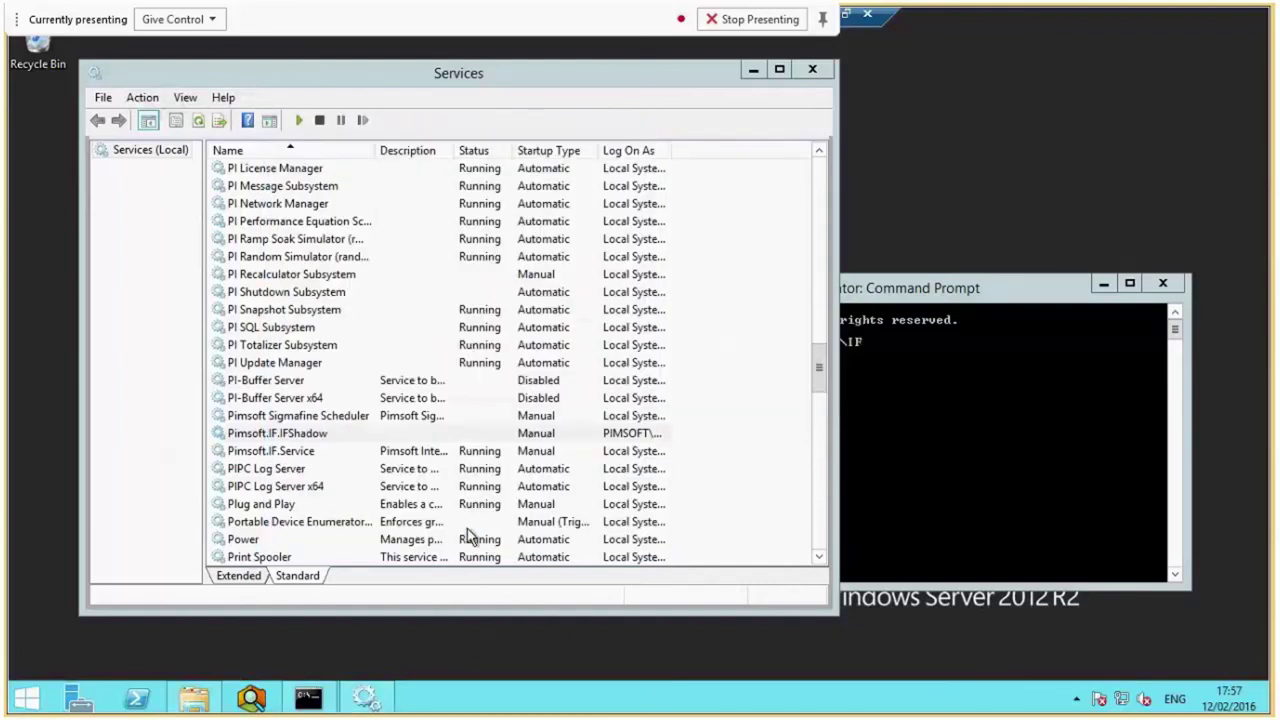
Start the Pimsoft.IF.IFShadow service and minimize the Services window
right_click(318, 447)
click(349, 447)
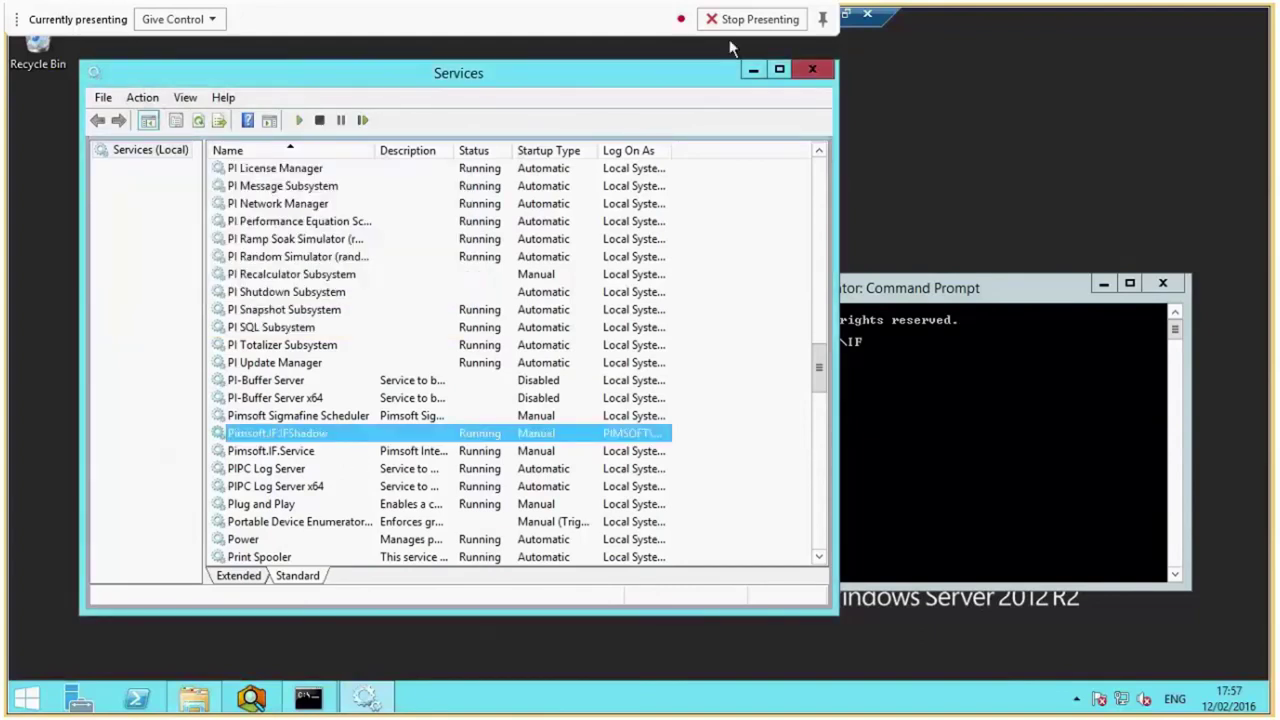
click(753, 72)
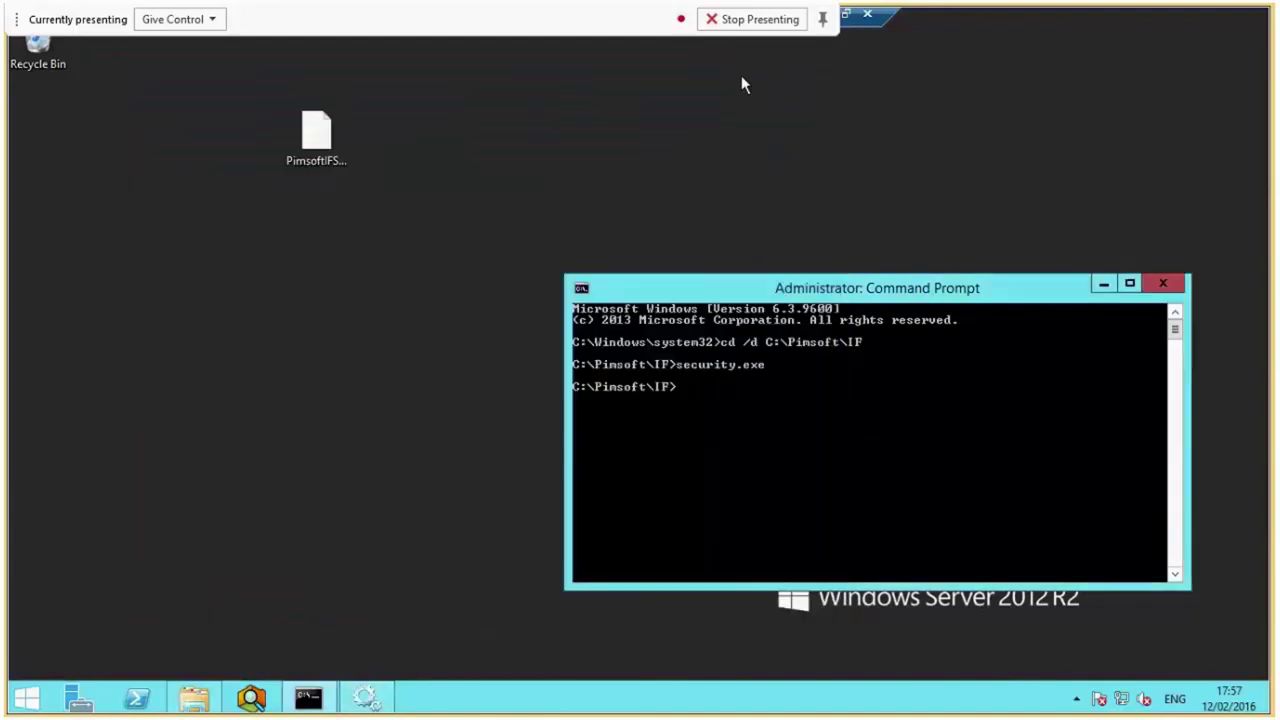
Close the existing Command Prompt and open a new one as administrator, allowing it to make changes
click(1103, 284)
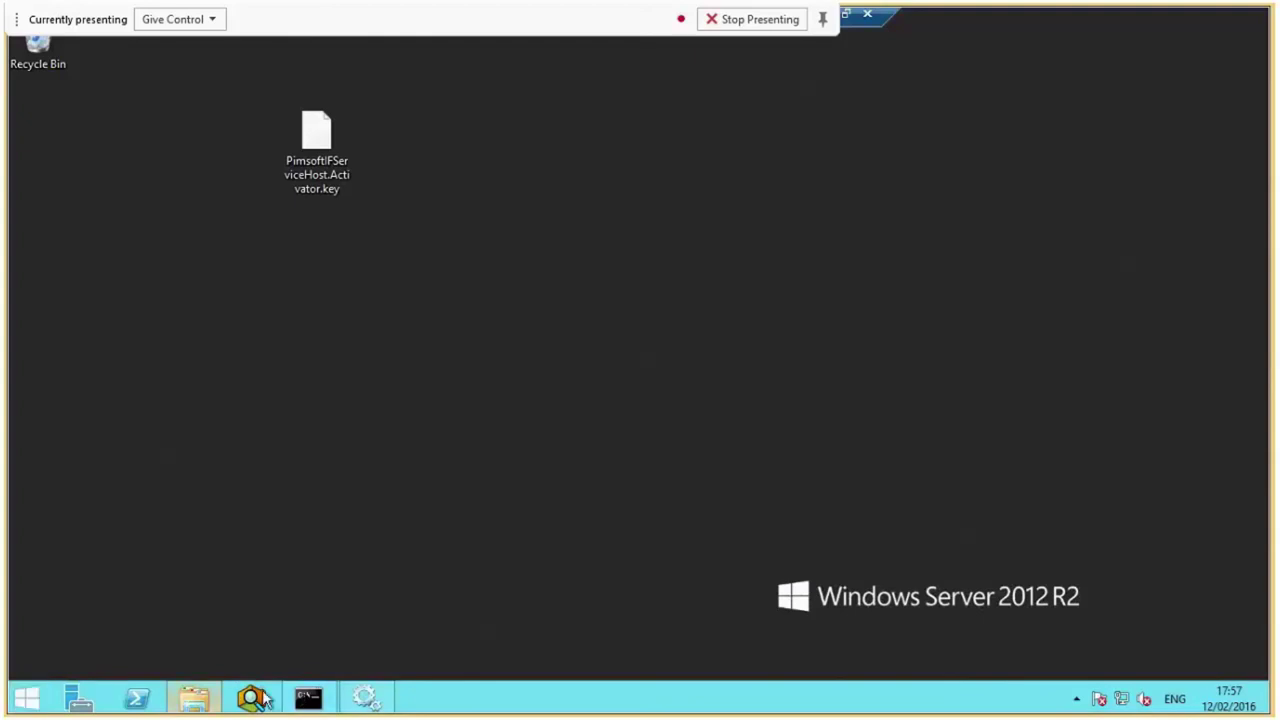
right_click(318, 698)
click(298, 652)
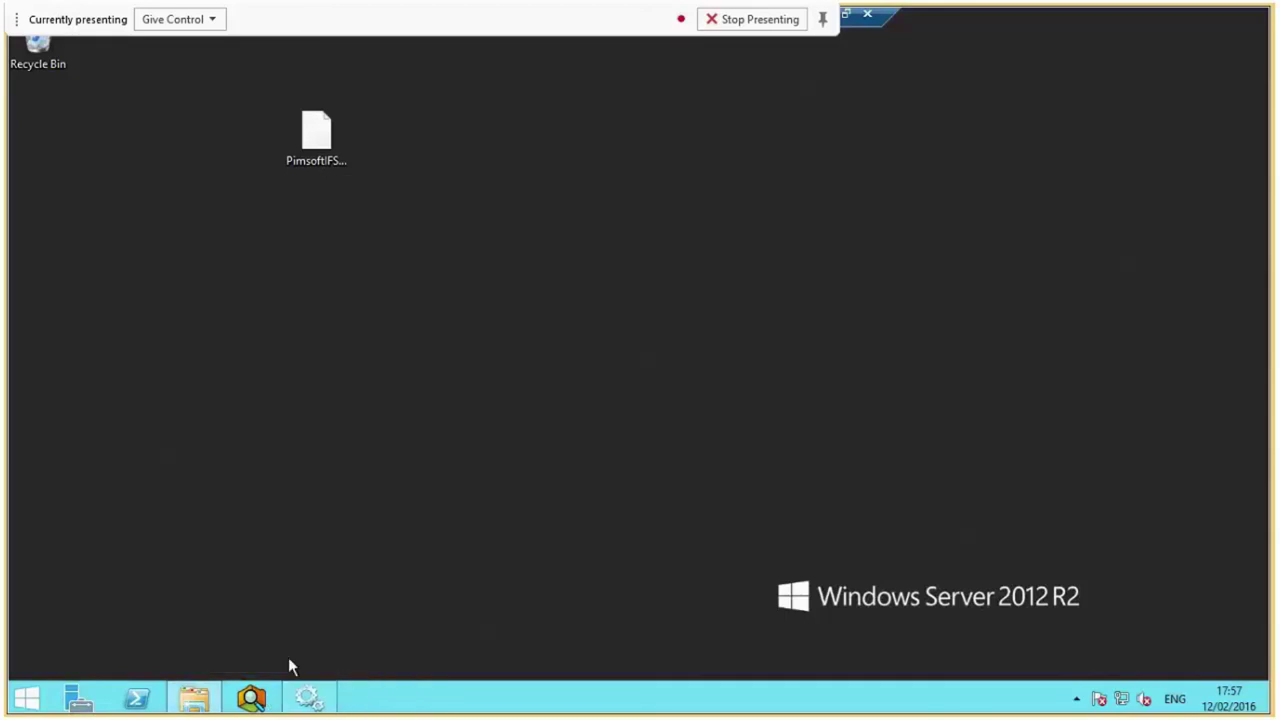
right_click(28, 700)
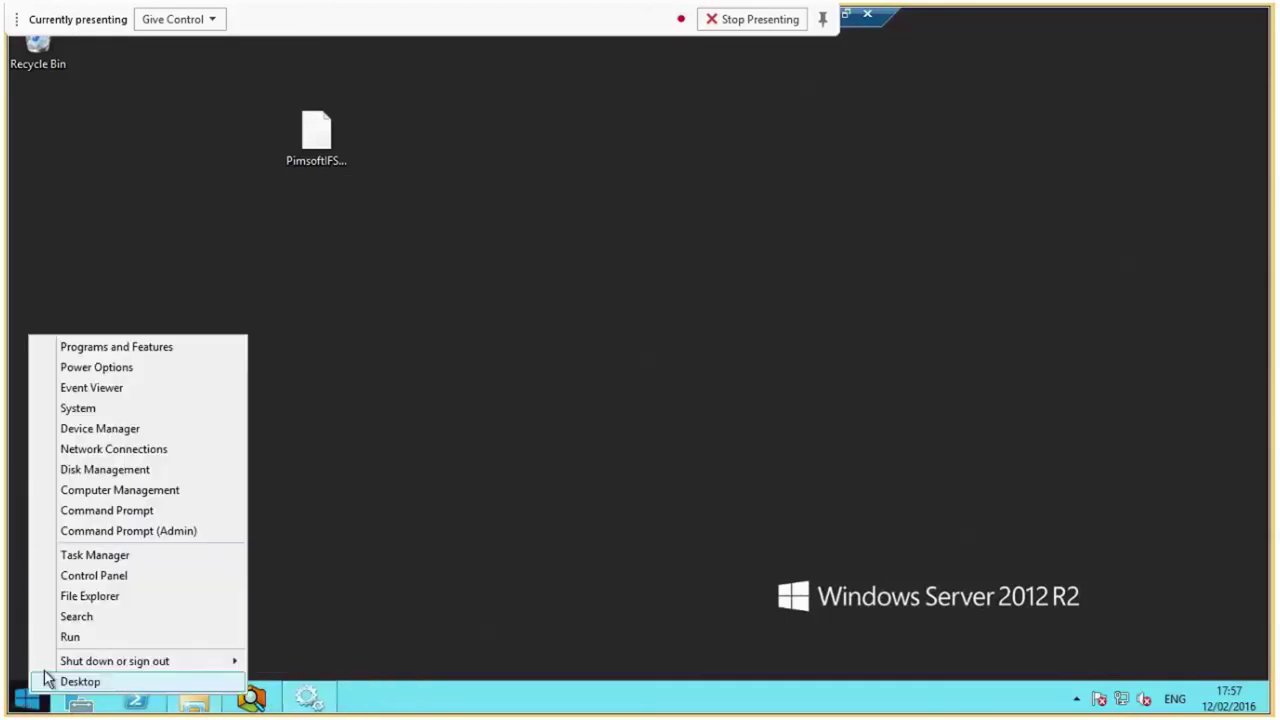
click(105, 541)
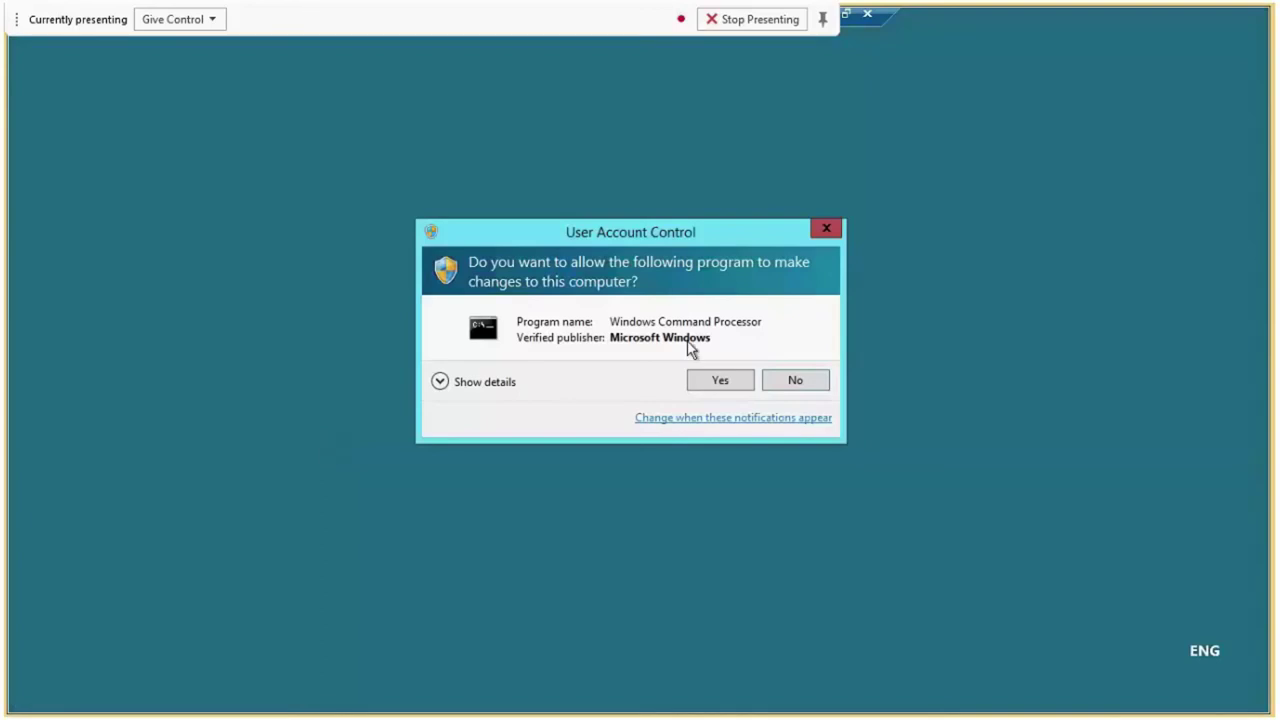
click(702, 386)
drag(580, 92, 783, 211)
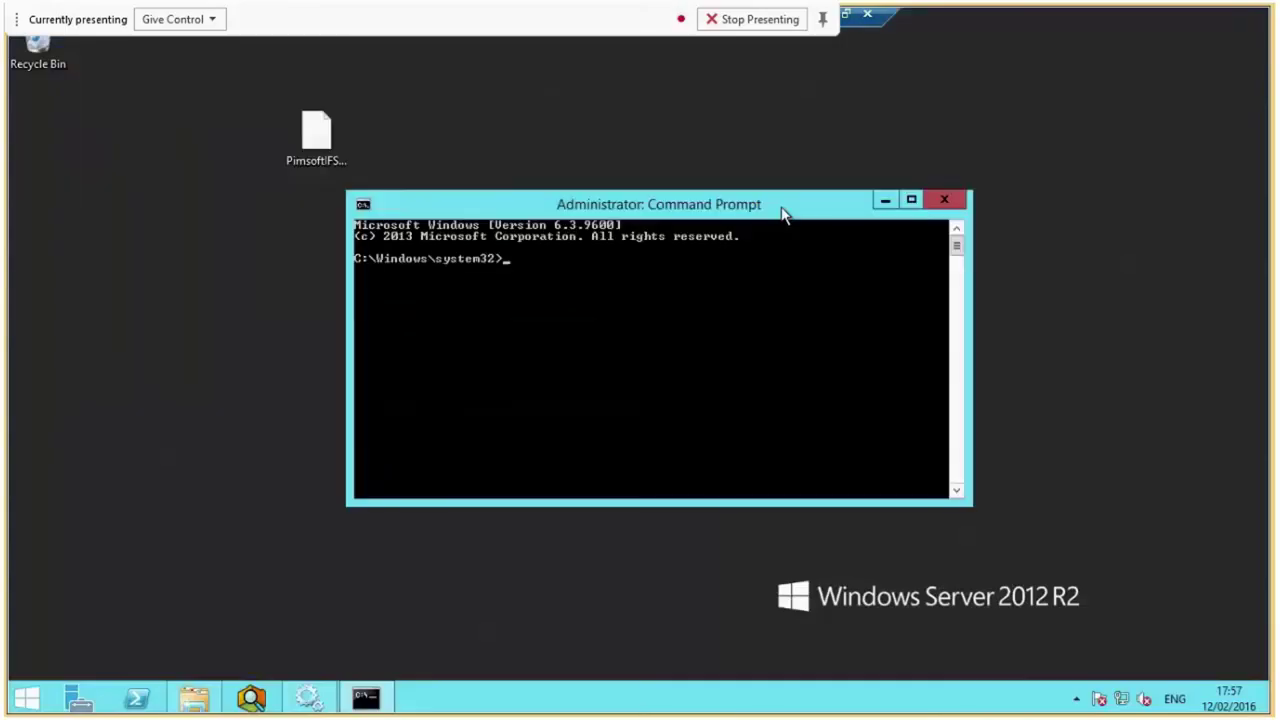
In File Explorer, open C:\Pimsoft\IF\Configurator\DR_AF2x and copy its folder path
click(196, 698)
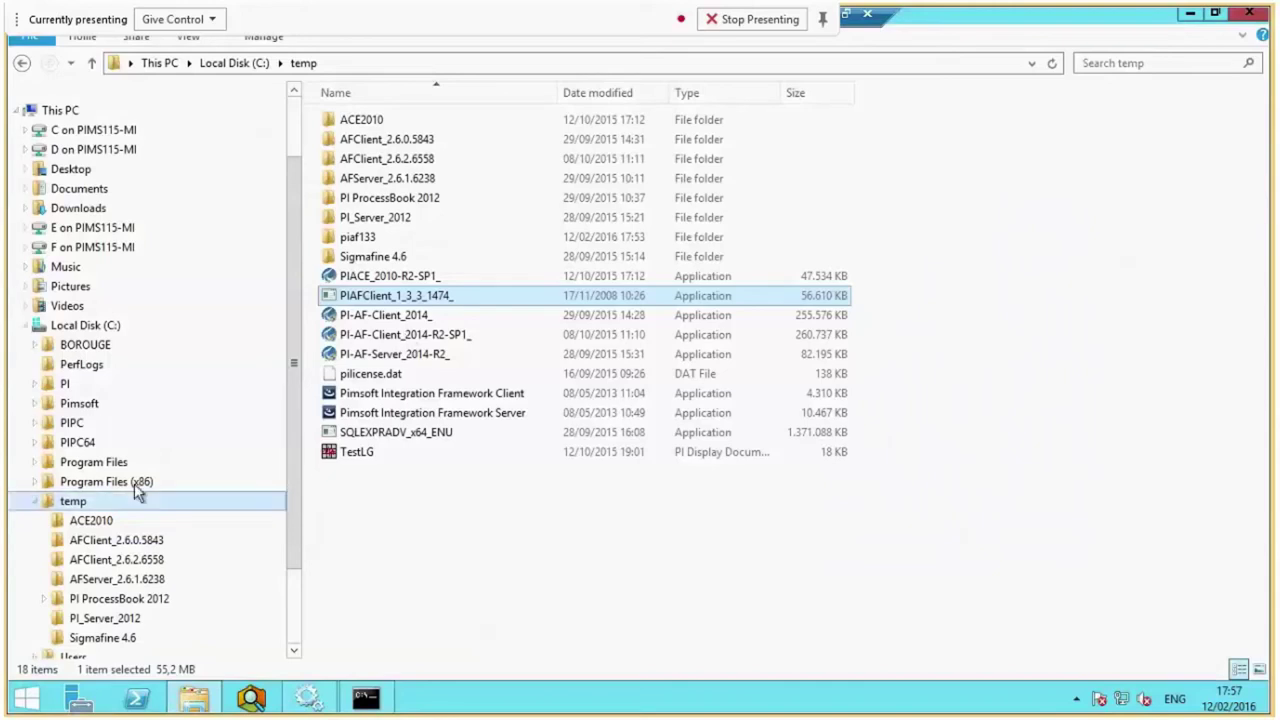
click(35, 383)
click(35, 383)
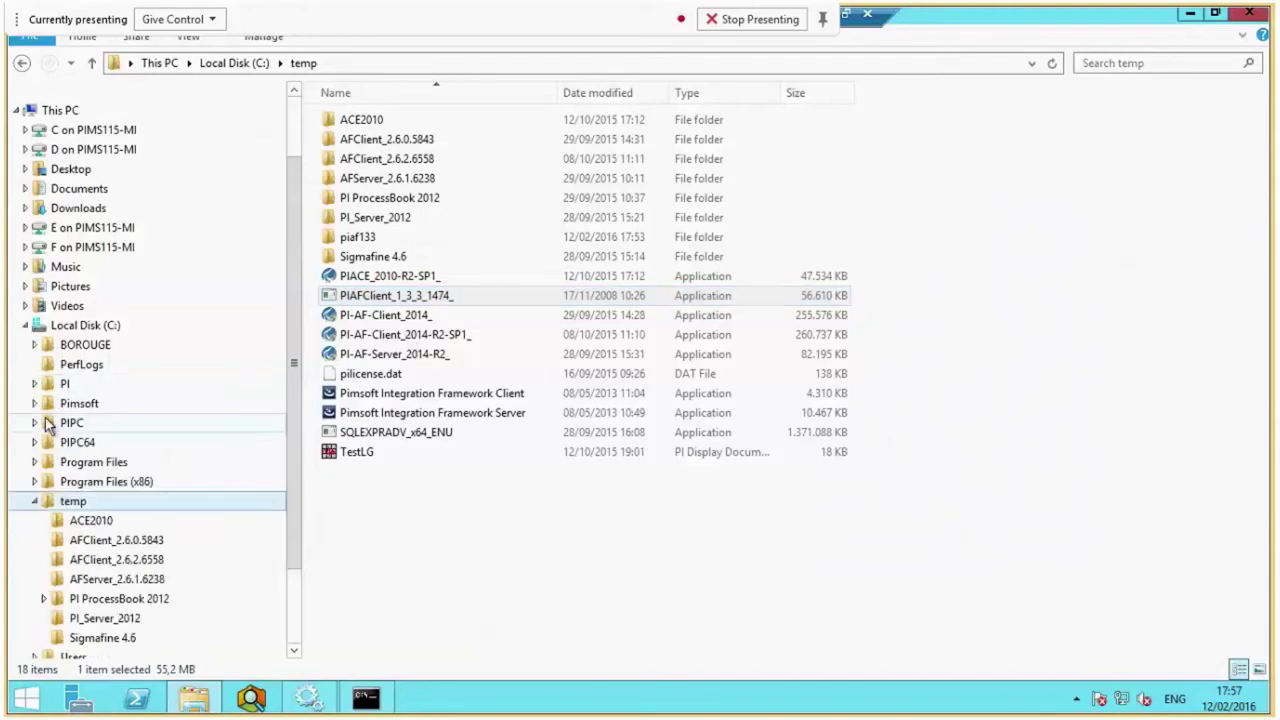
click(35, 403)
click(46, 424)
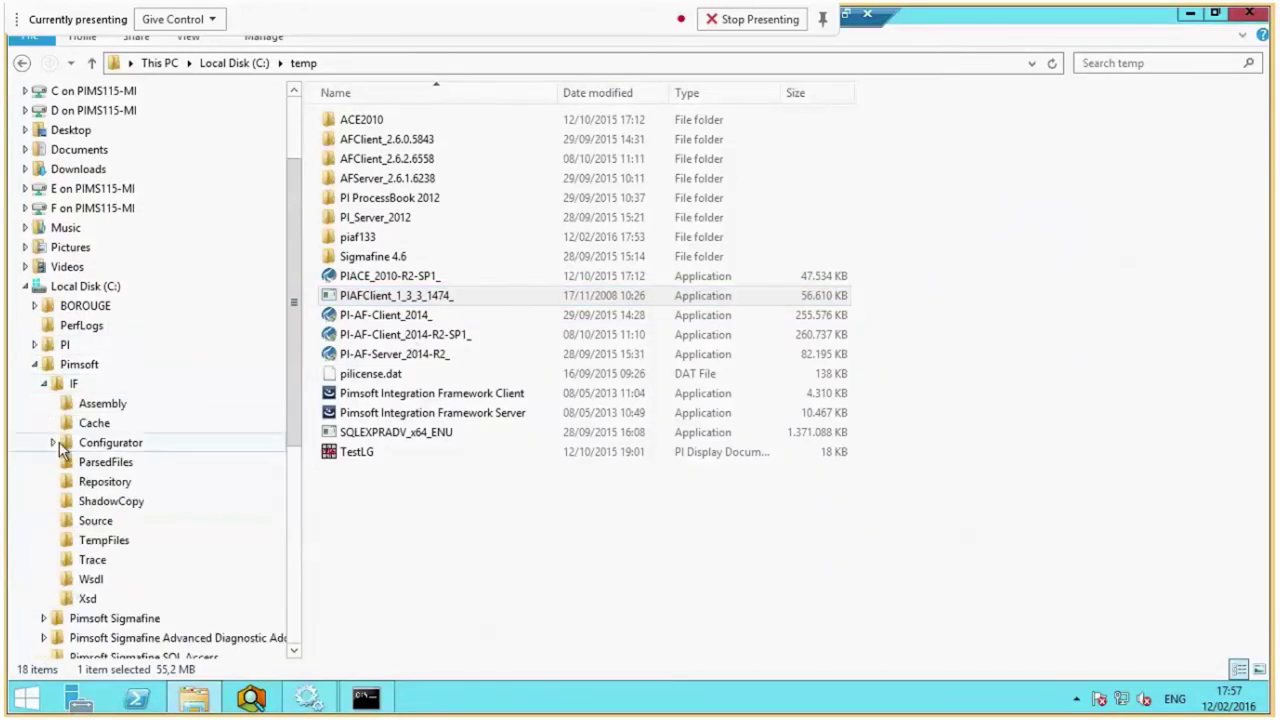
click(54, 442)
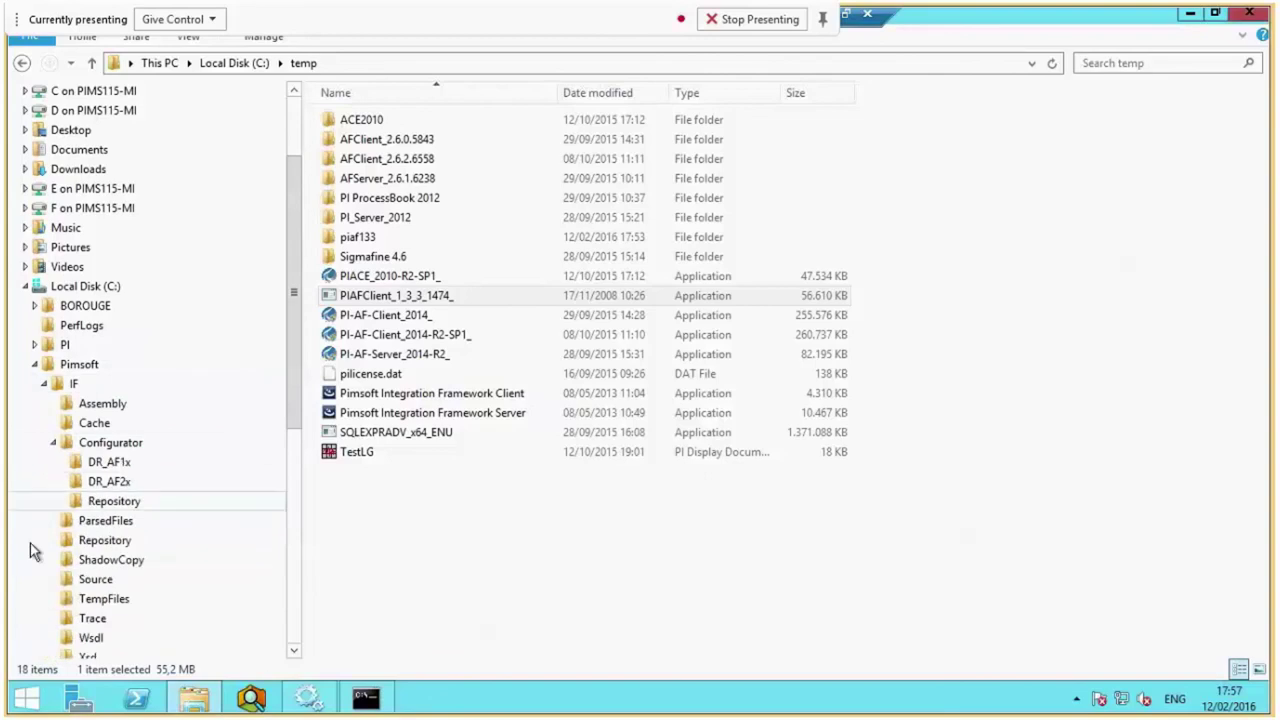
click(120, 463)
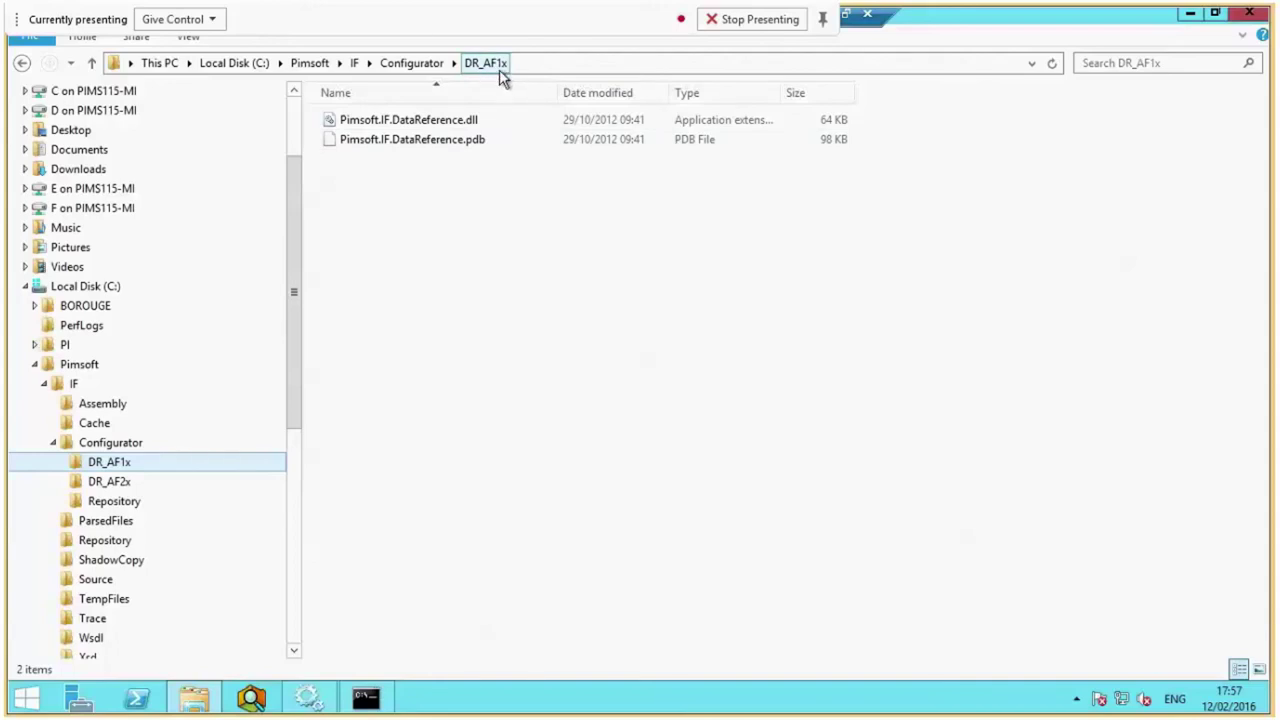
click(120, 481)
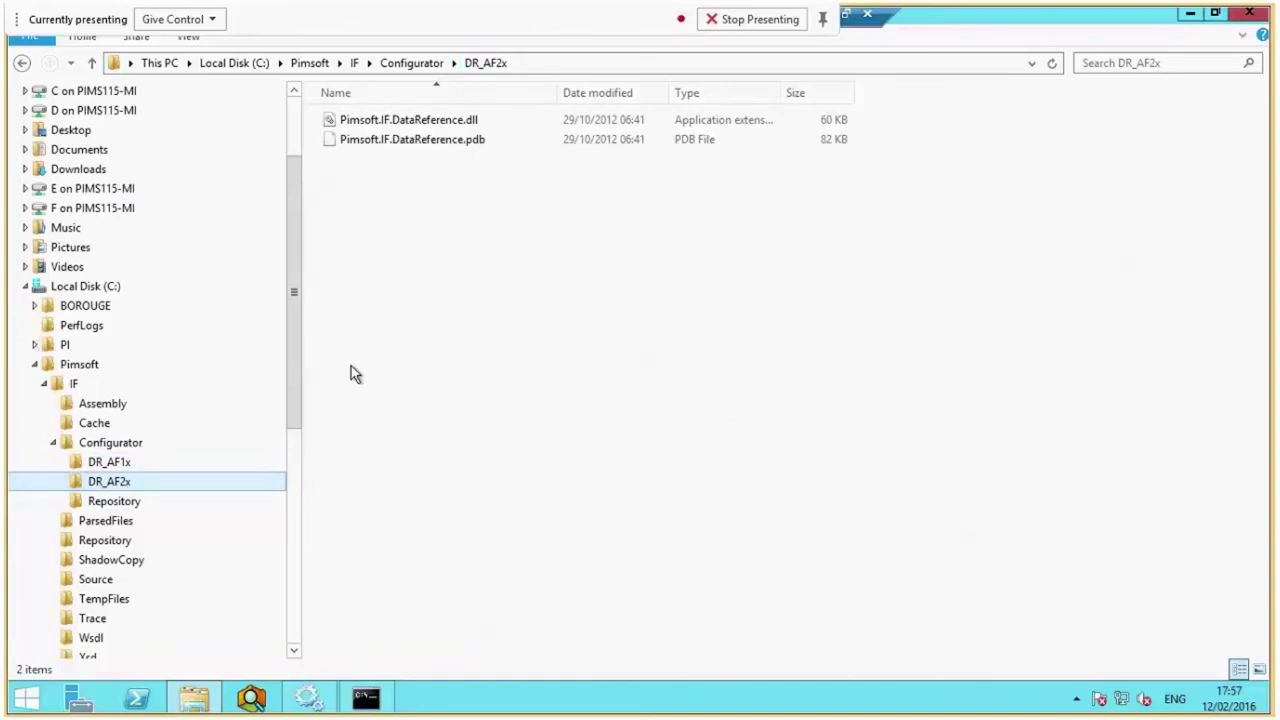
click(566, 63)
key(super+c)
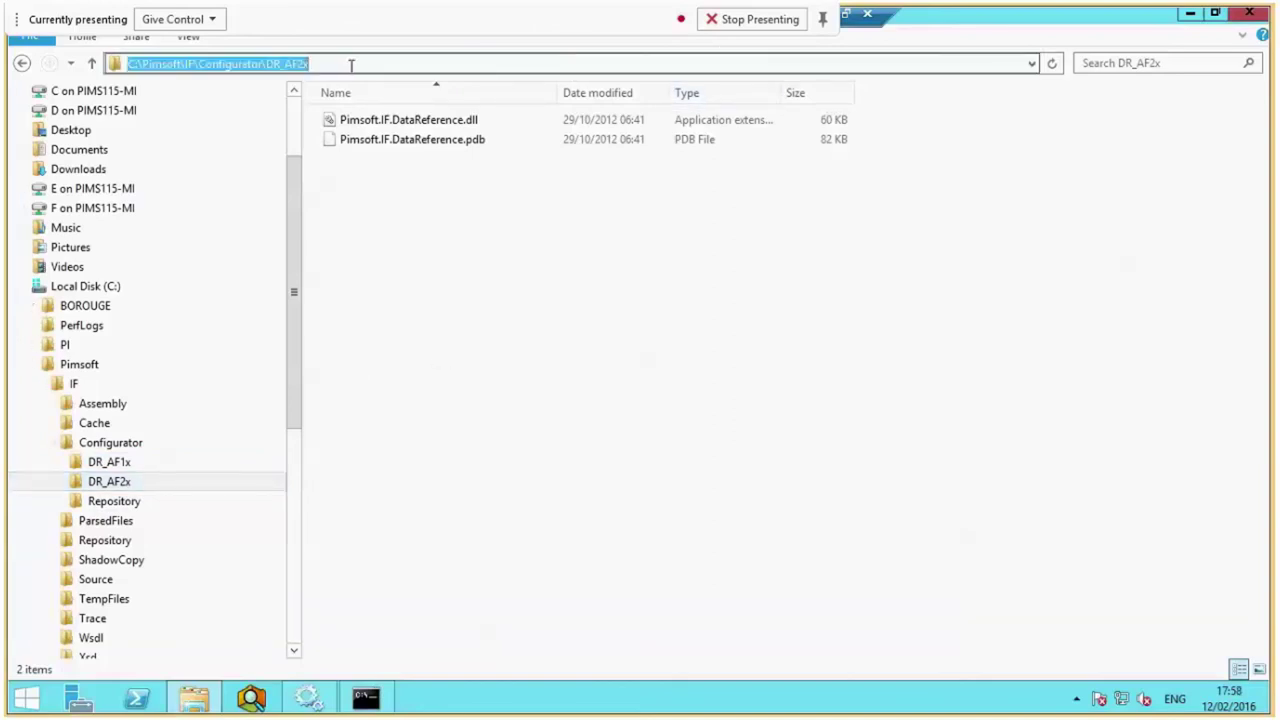
Change the Command Prompt's working directory to C:\Pimsoft\IF\Configurator\DR_AF2x using cd /d
click(366, 697)
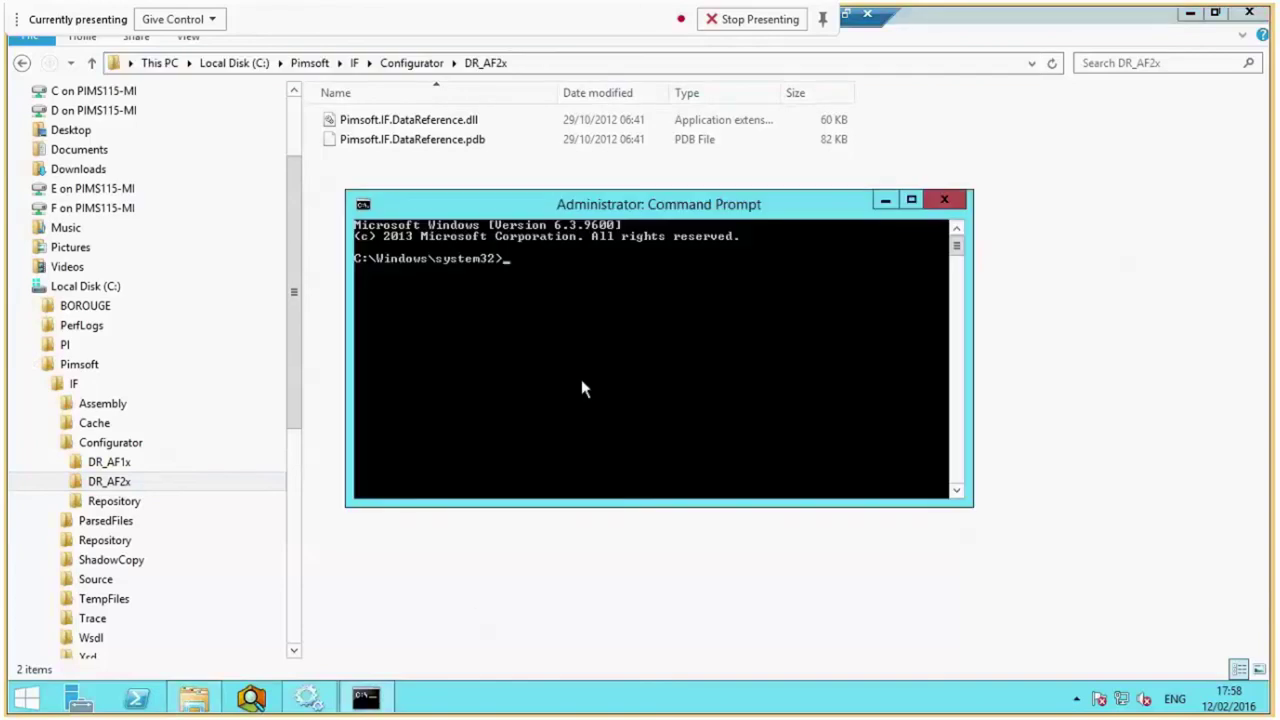
text(cd /d)
right_click(564, 385)
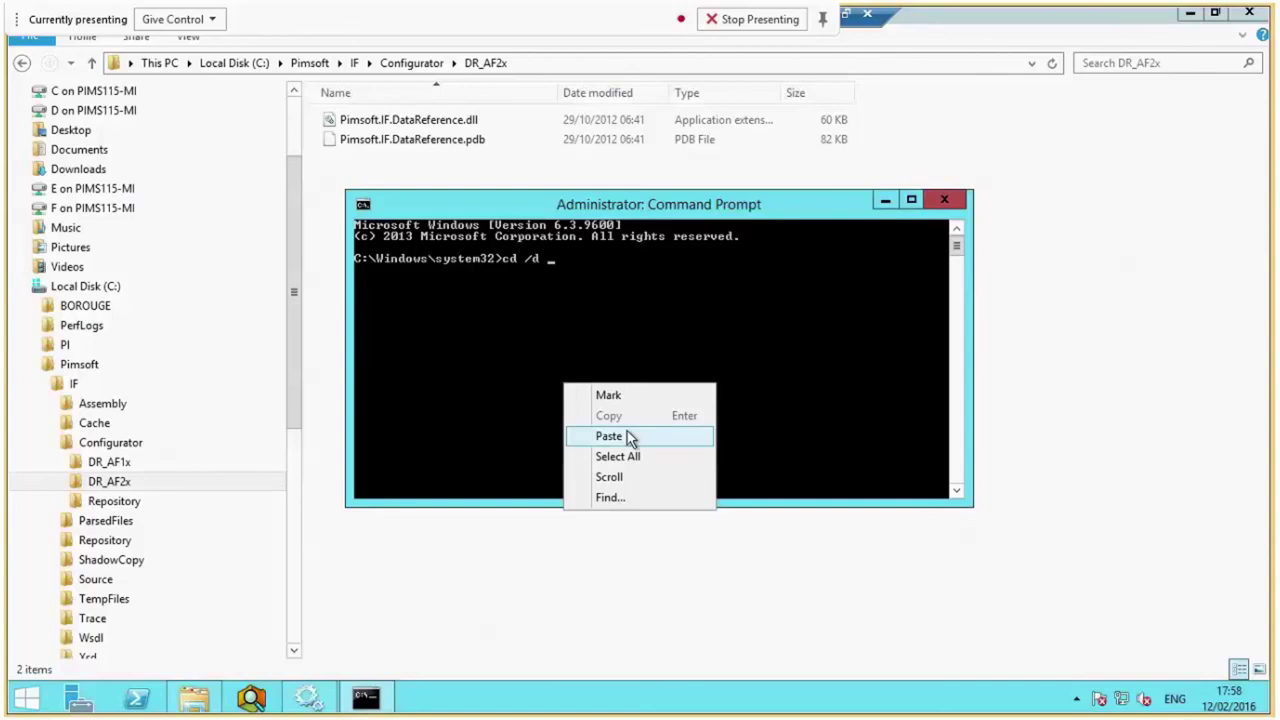
click(609, 432)
key(Return)
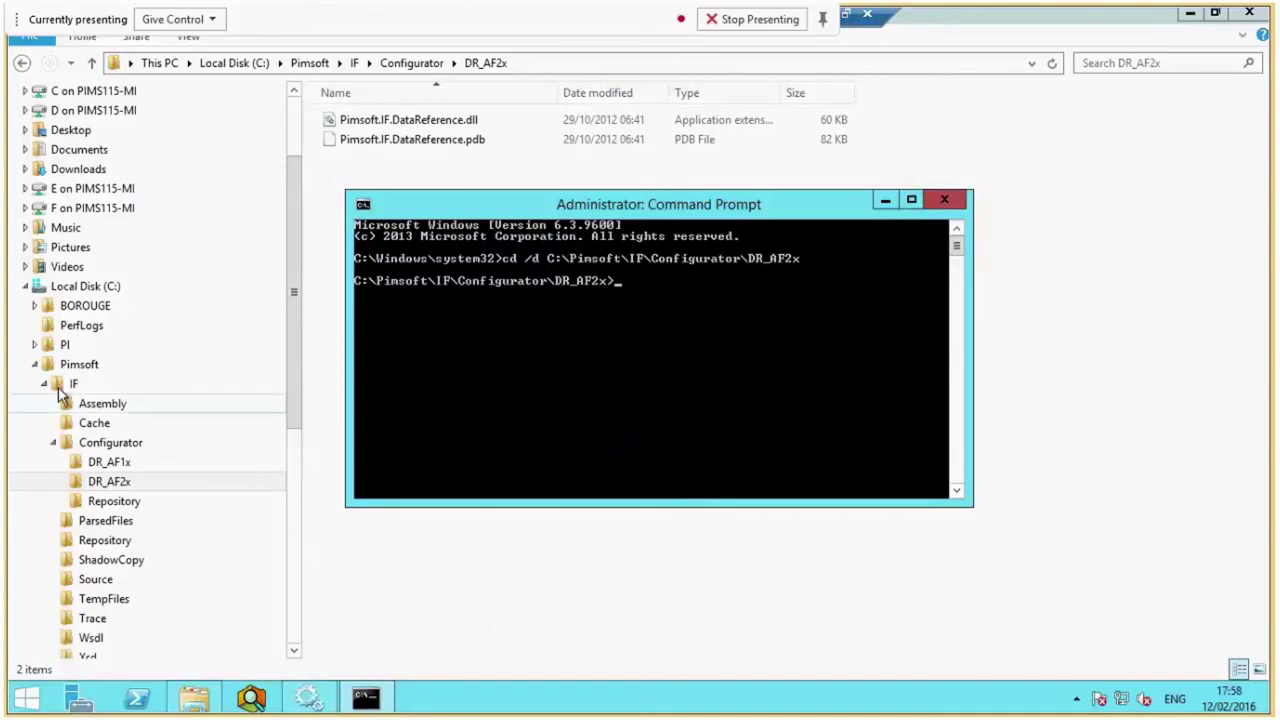
Open the C:\PIPC\AF folder in File Explorer and select the RegPlugIn application
click(34, 364)
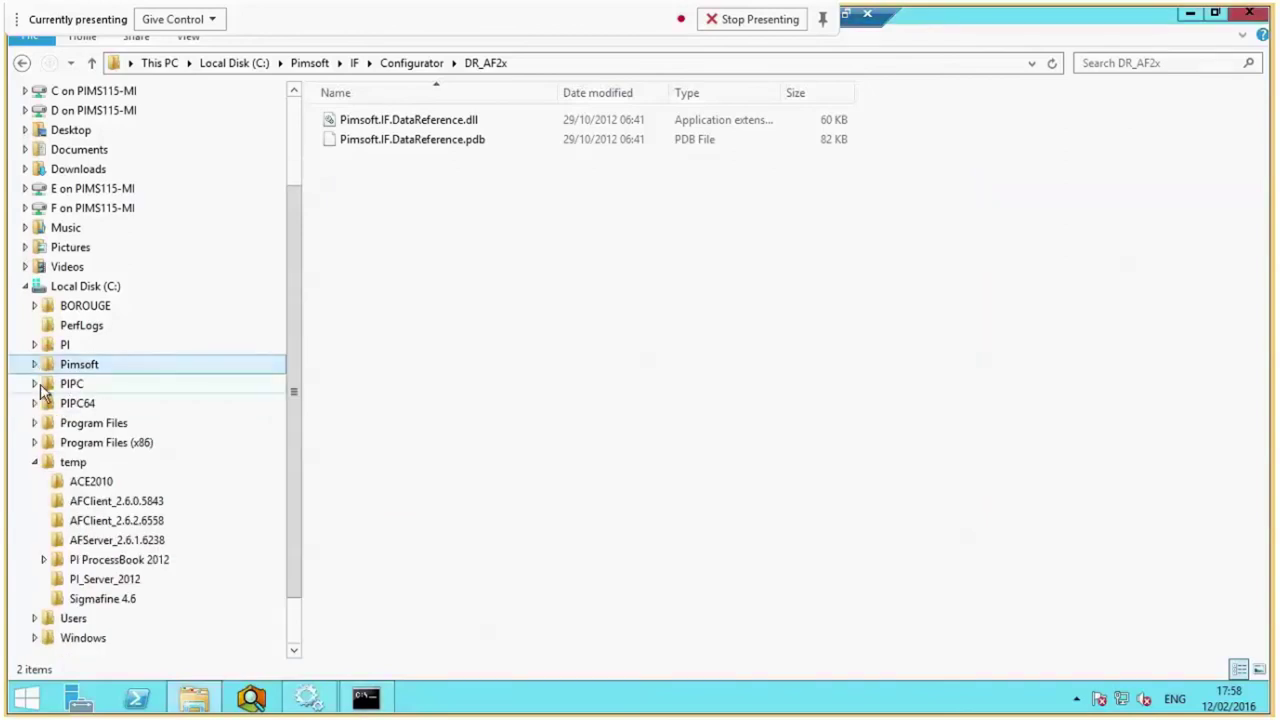
click(34, 384)
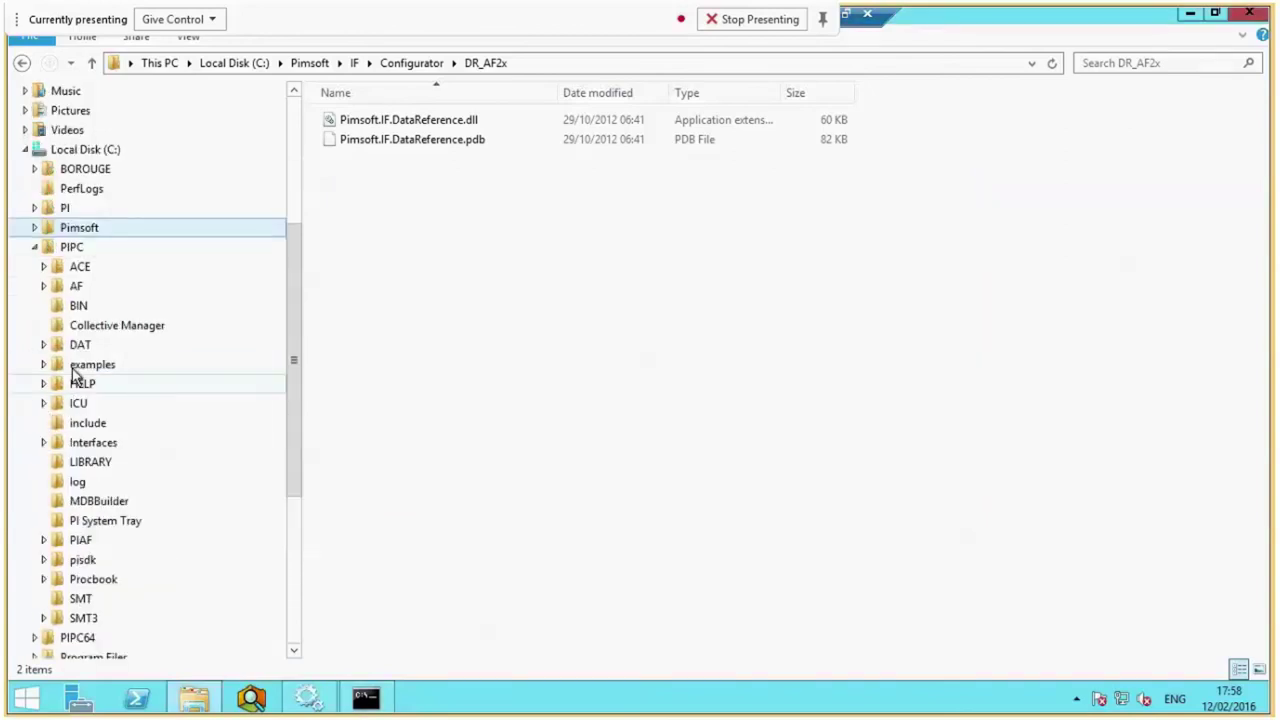
click(72, 287)
click(410, 549)
scroll(390, 570, down, 2)
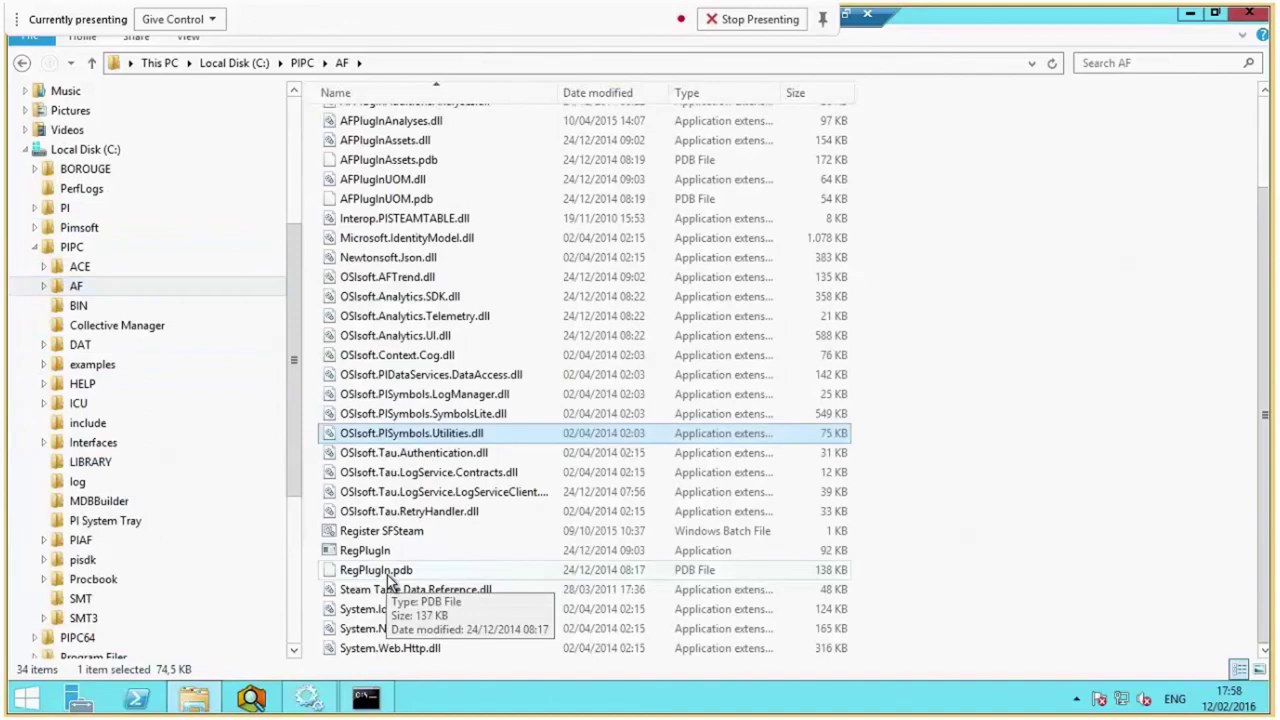
click(385, 551)
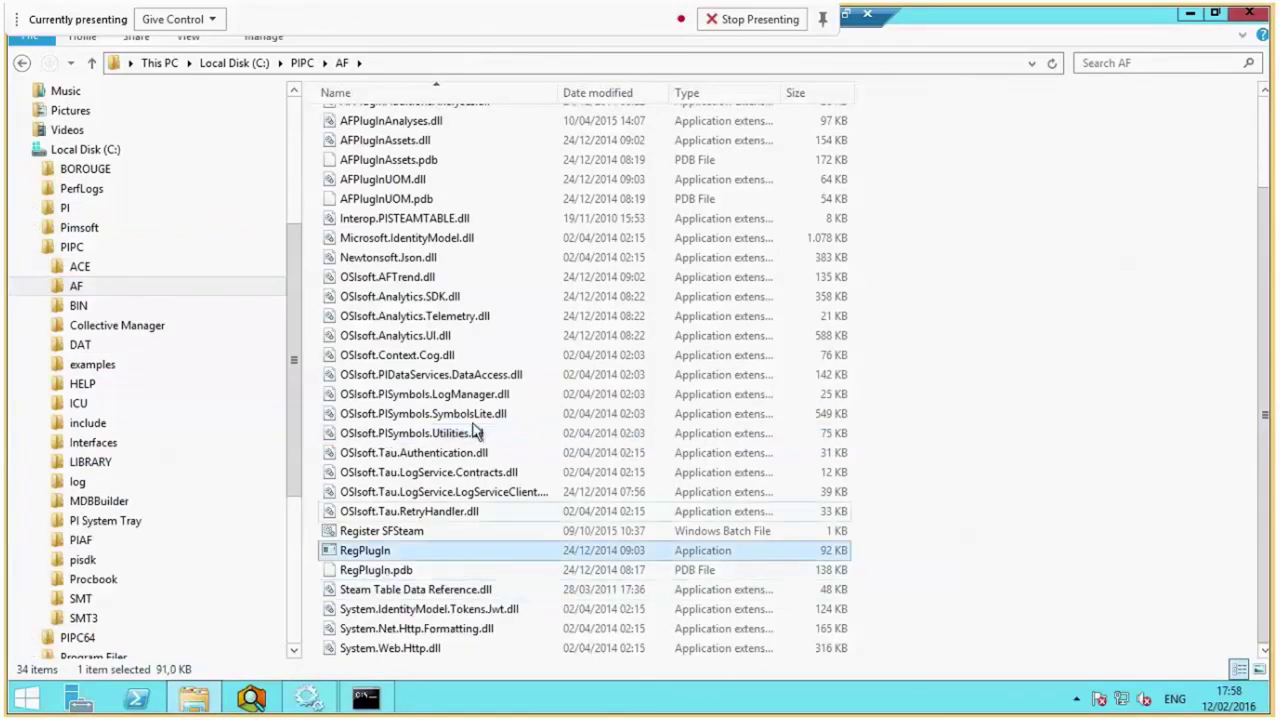
Copy the C:\PIPC\AF folder path and paste it at the administrator Command Prompt
click(419, 62)
key(super+c)
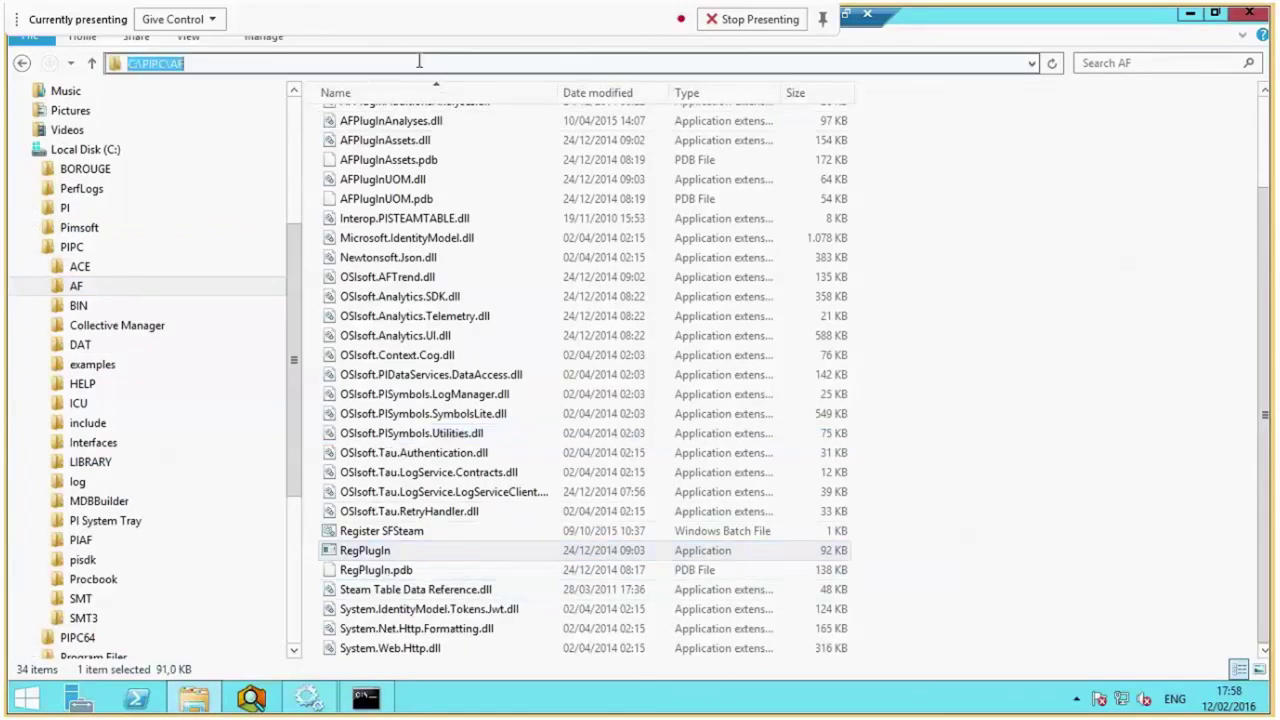
click(366, 697)
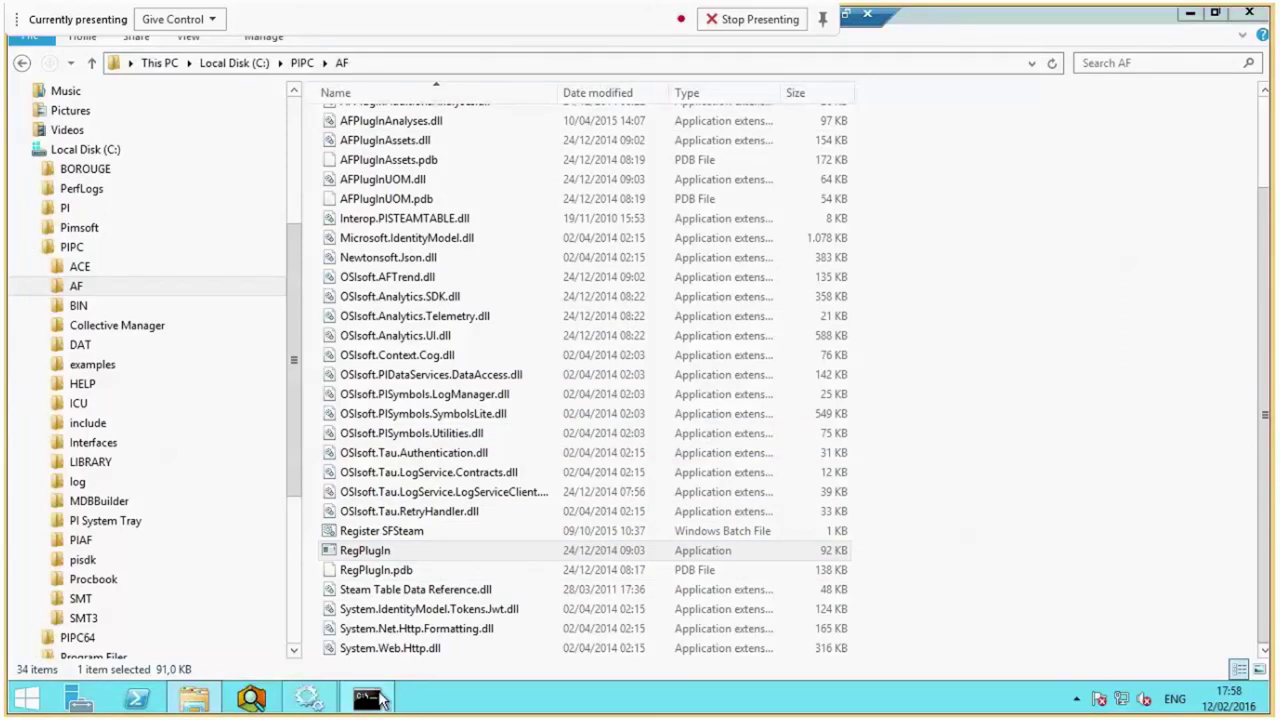
right_click(579, 404)
click(623, 450)
Complete the command as C:\PIPC\AF\RegPlugIn.exe Pimsoft.IF.DataReference.dll and run it to register the plug-in
text(egplug)
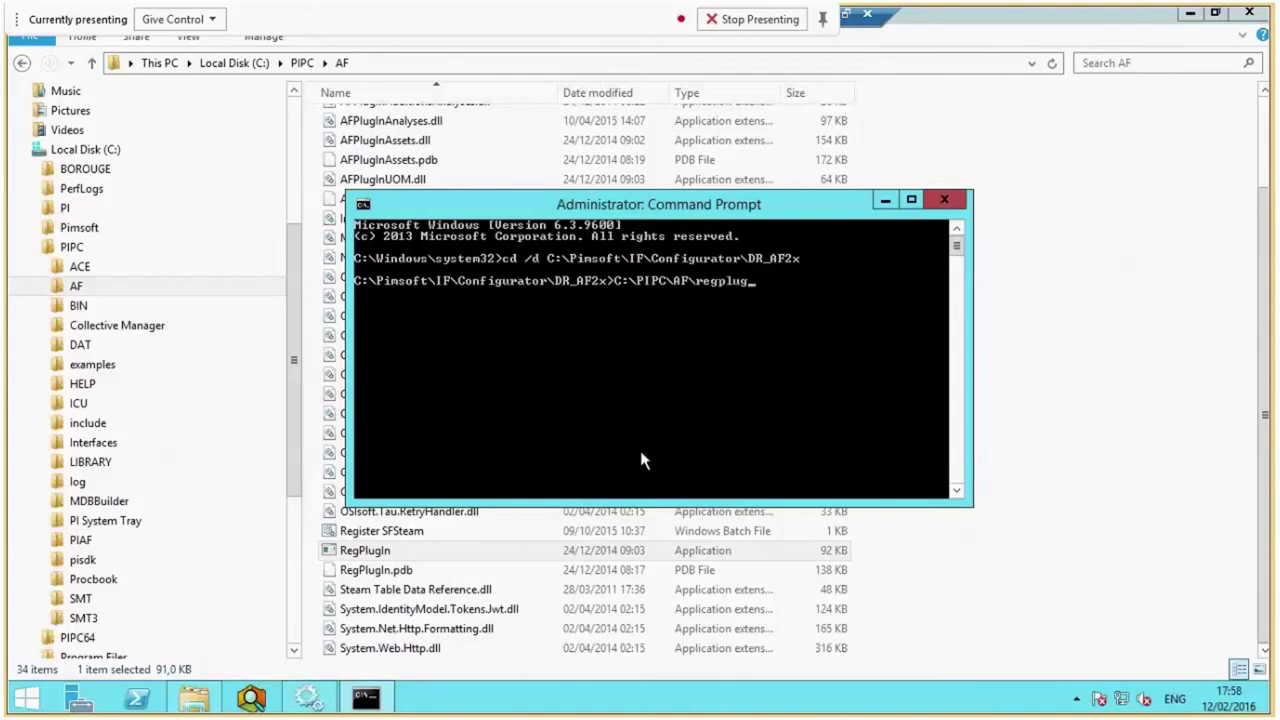
key(Tab)
text(Pimsf)
key(BackSpace)
text(o)
key(Tab)
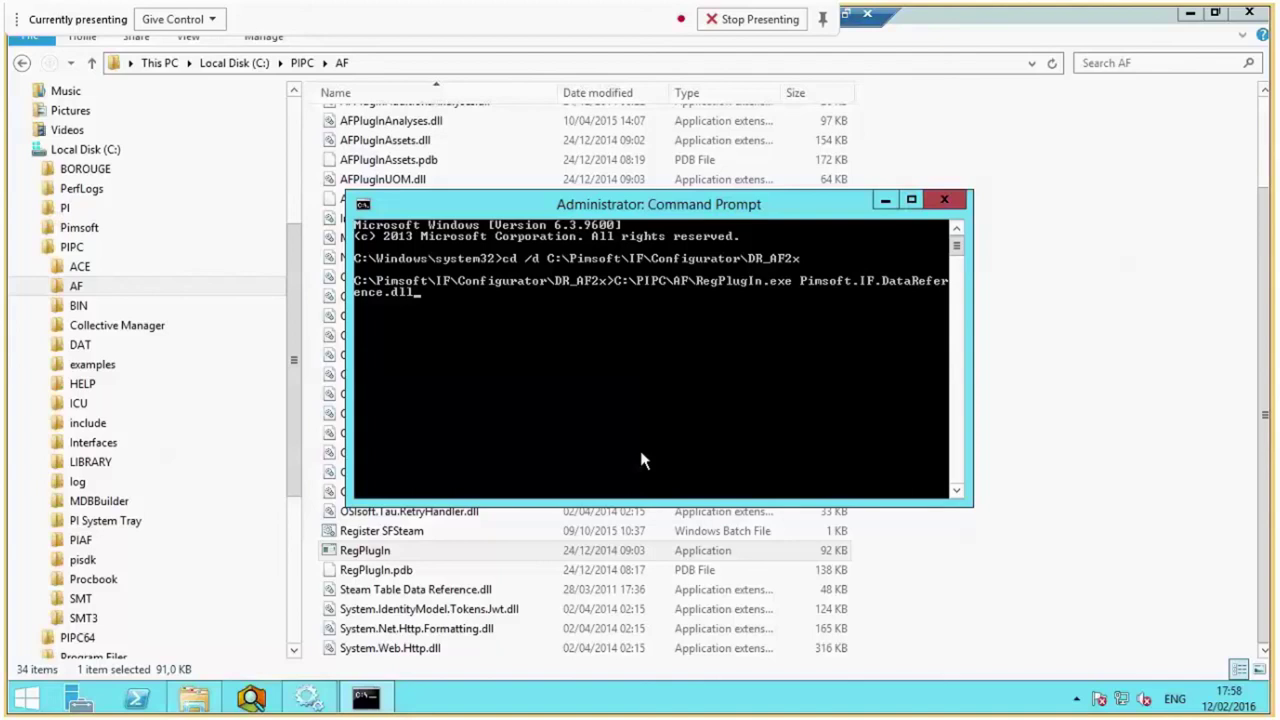
key(Return)
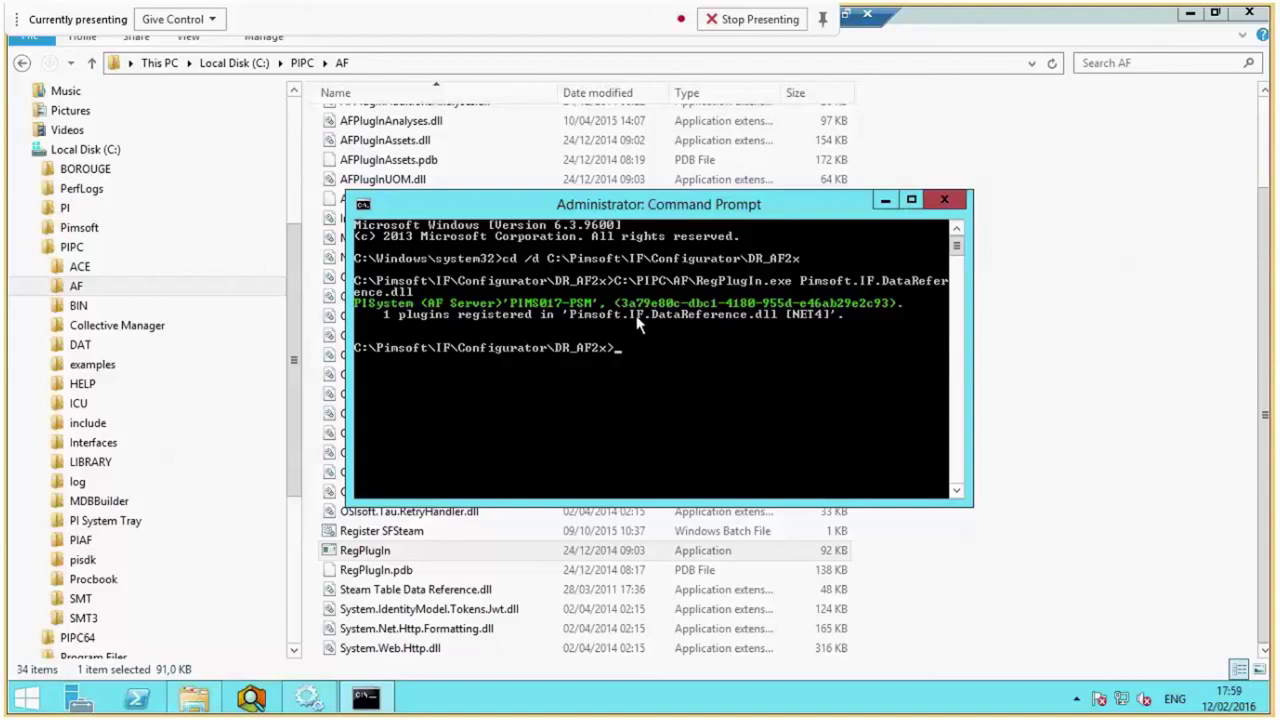
Start PI System Explorer as administrator and allow it to make changes to the computer
shift+right_click(258, 700)
click(336, 441)
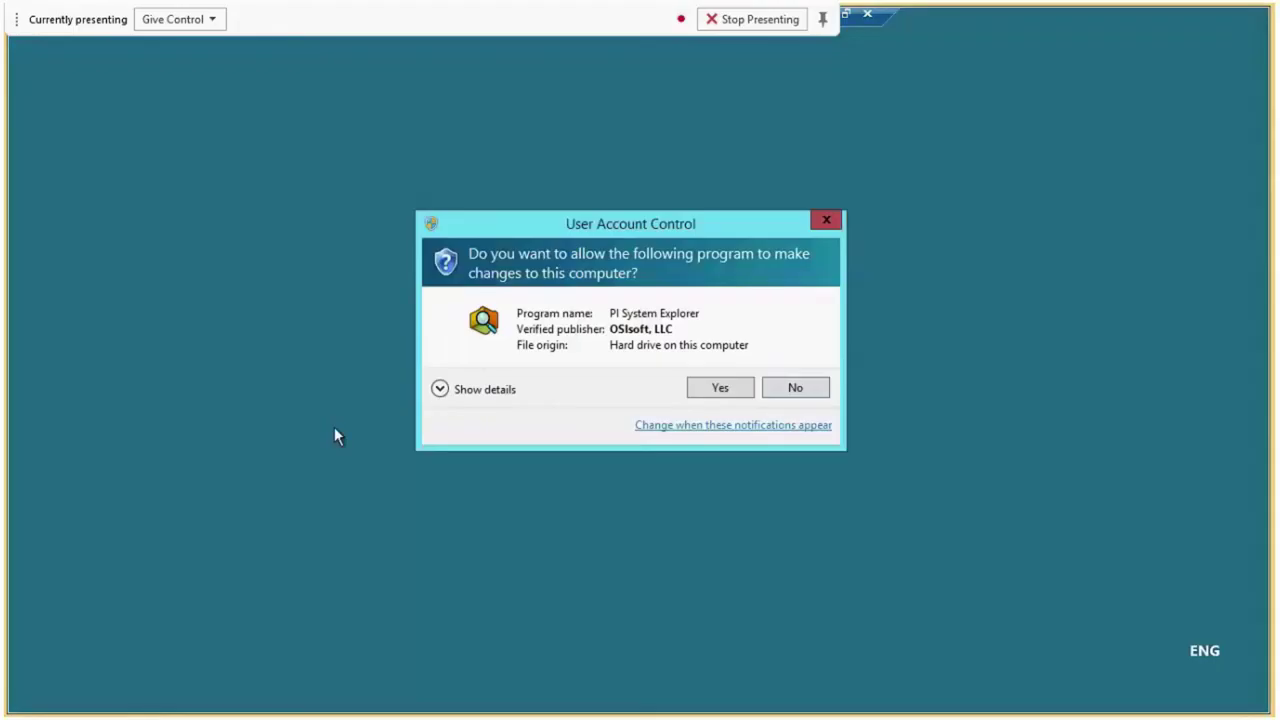
click(720, 388)
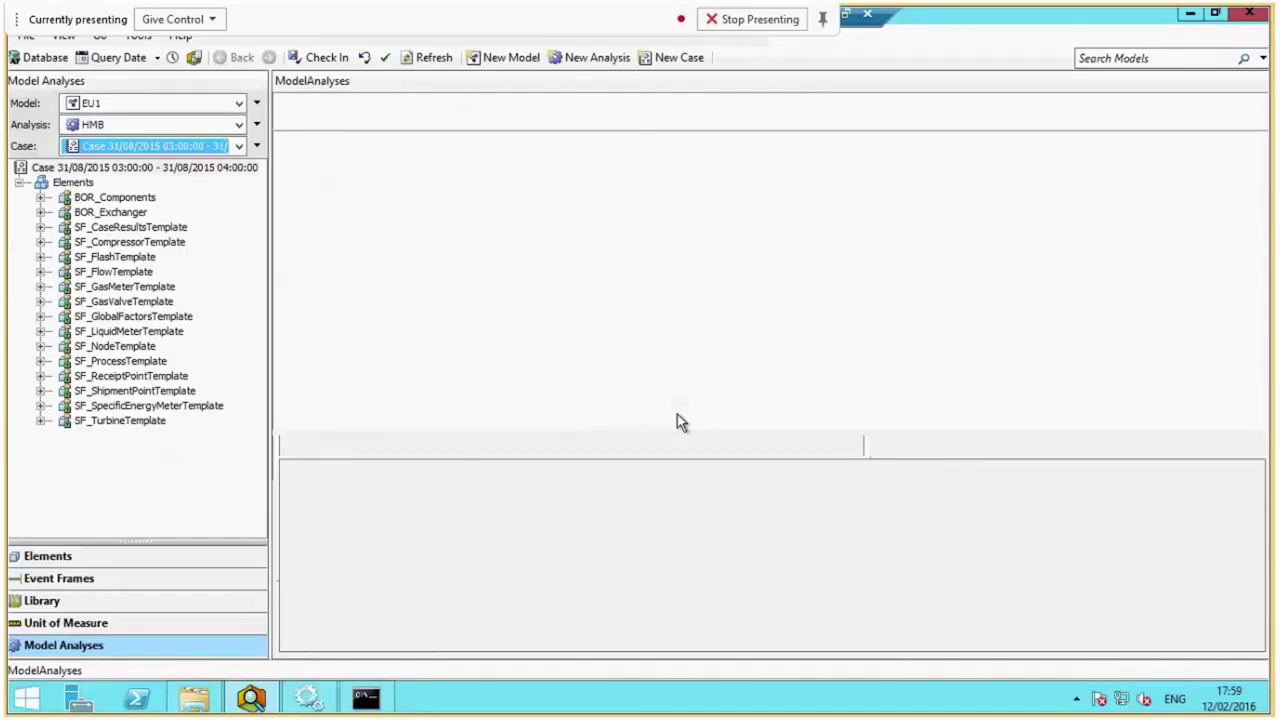
Check the AF server properties for the Pimsoft IF DataReference plug-in, enlarging the plug-in list, and close the properties without changes
click(195, 60)
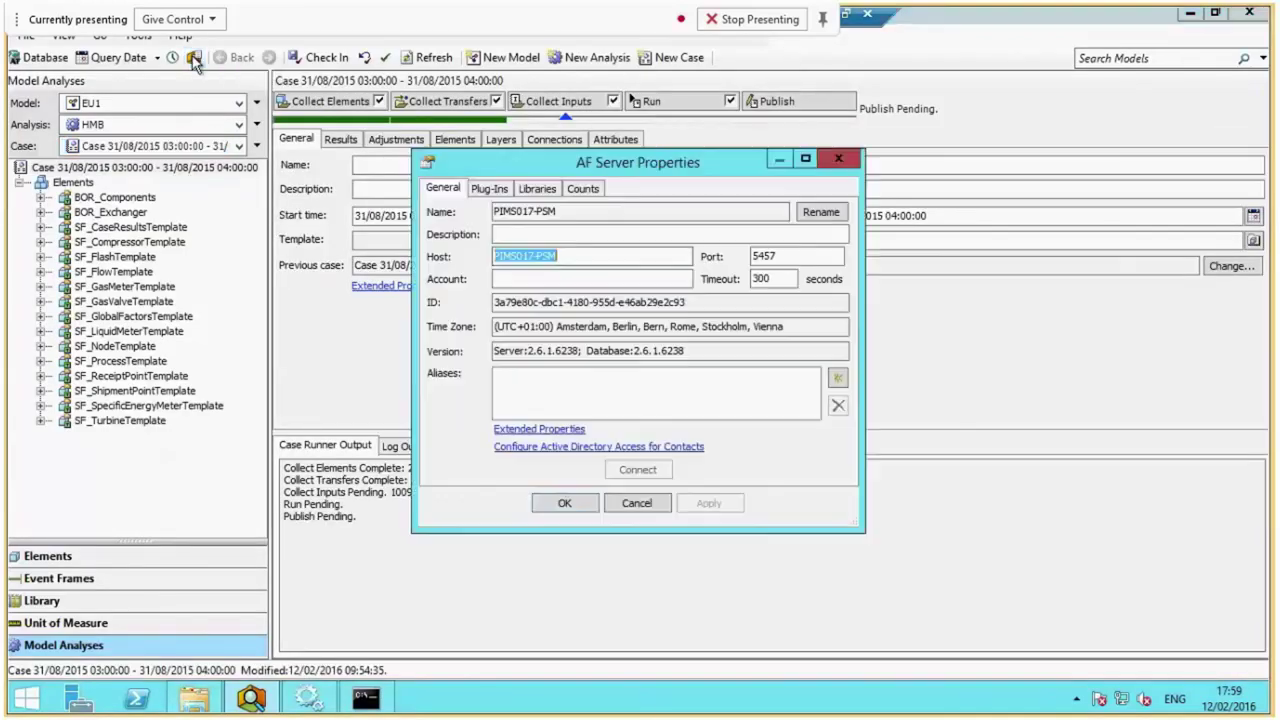
click(489, 190)
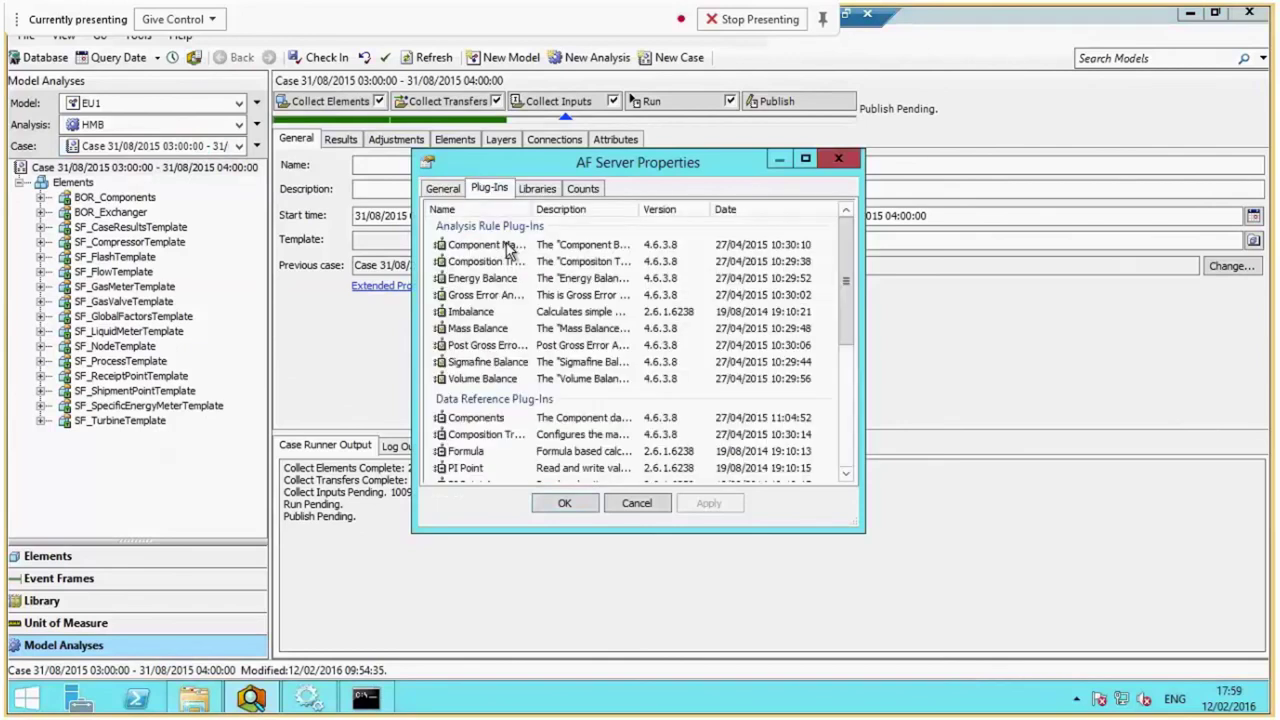
drag(858, 530, 874, 540)
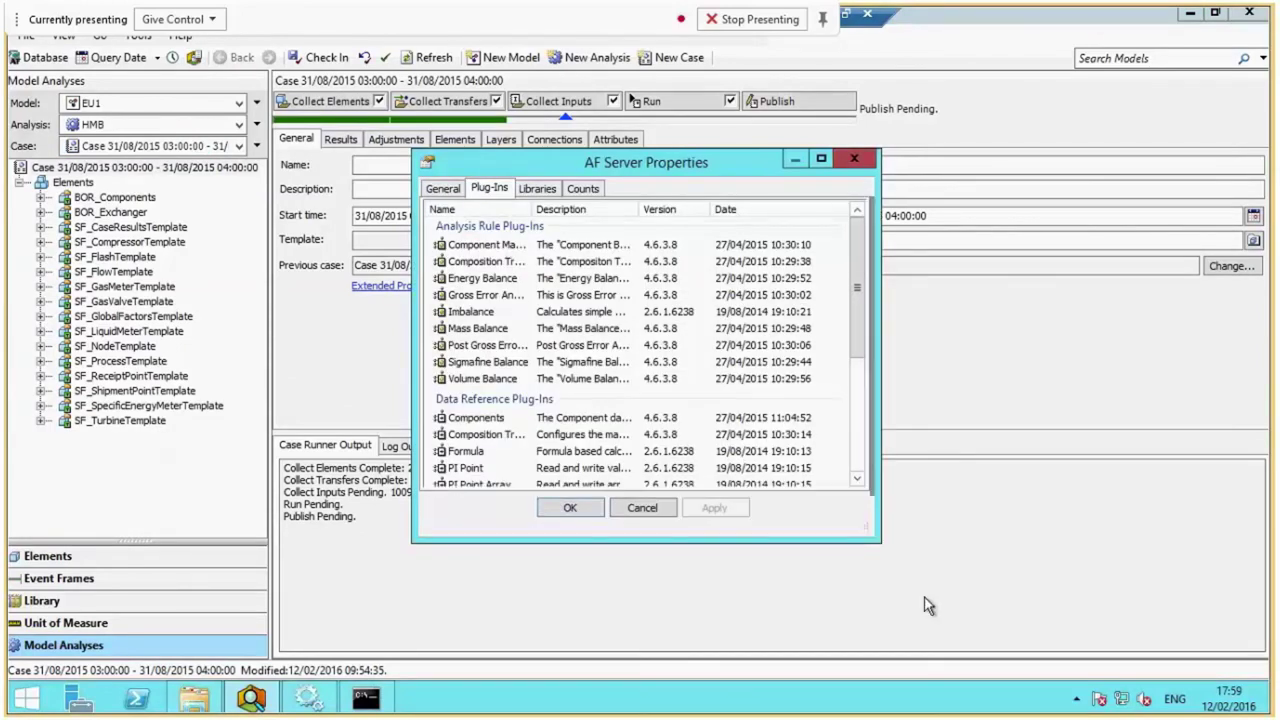
drag(925, 605, 1010, 664)
drag(531, 209, 624, 209)
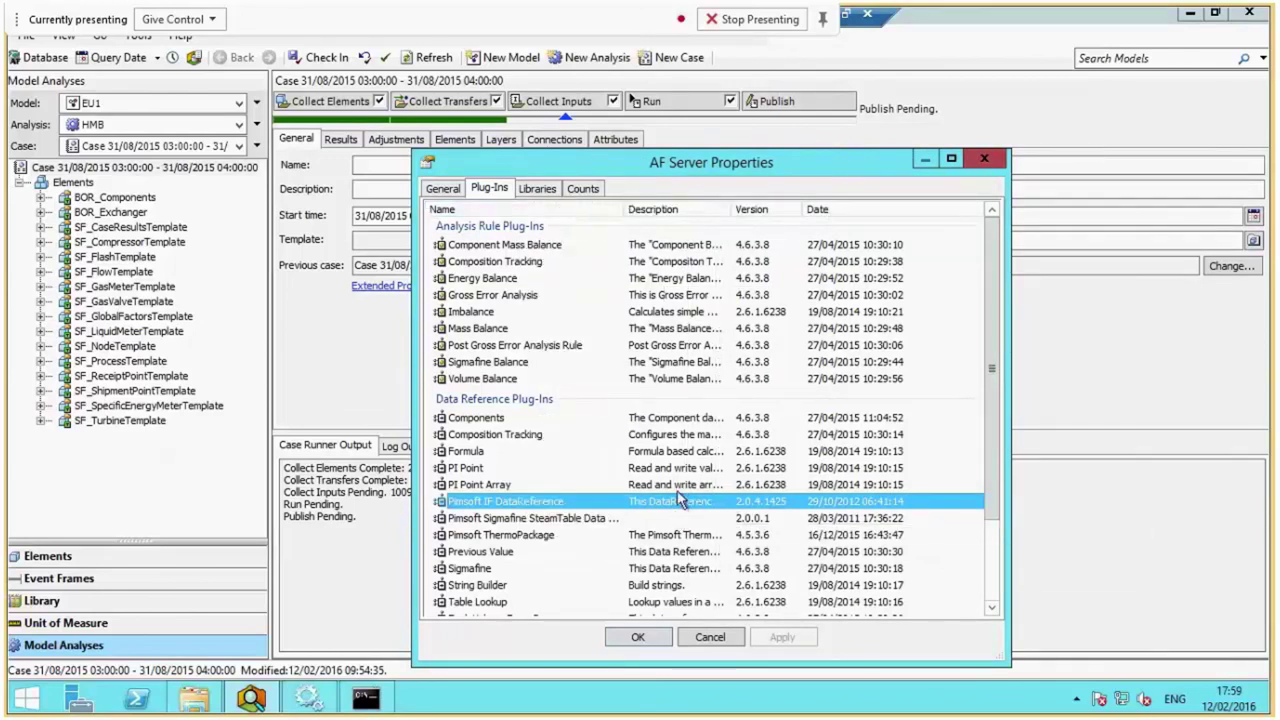
click(720, 637)
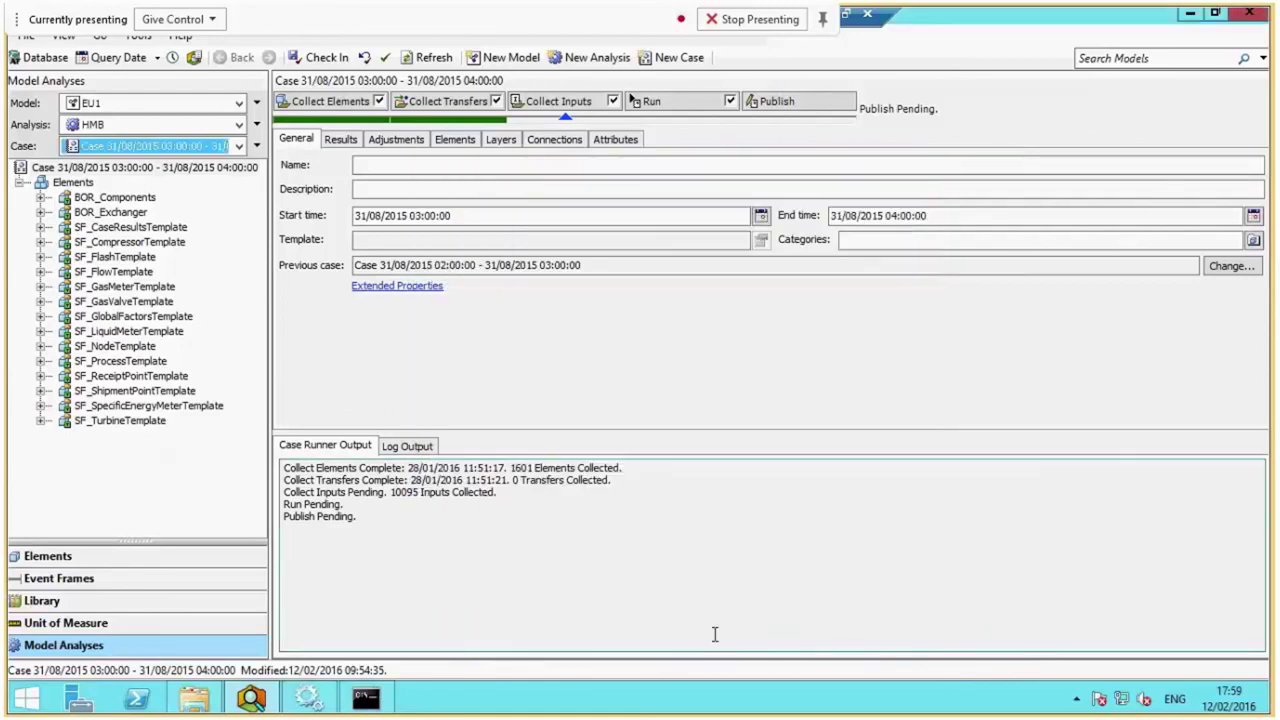
Show the database elements and switch to the test database on the AF server
click(70, 560)
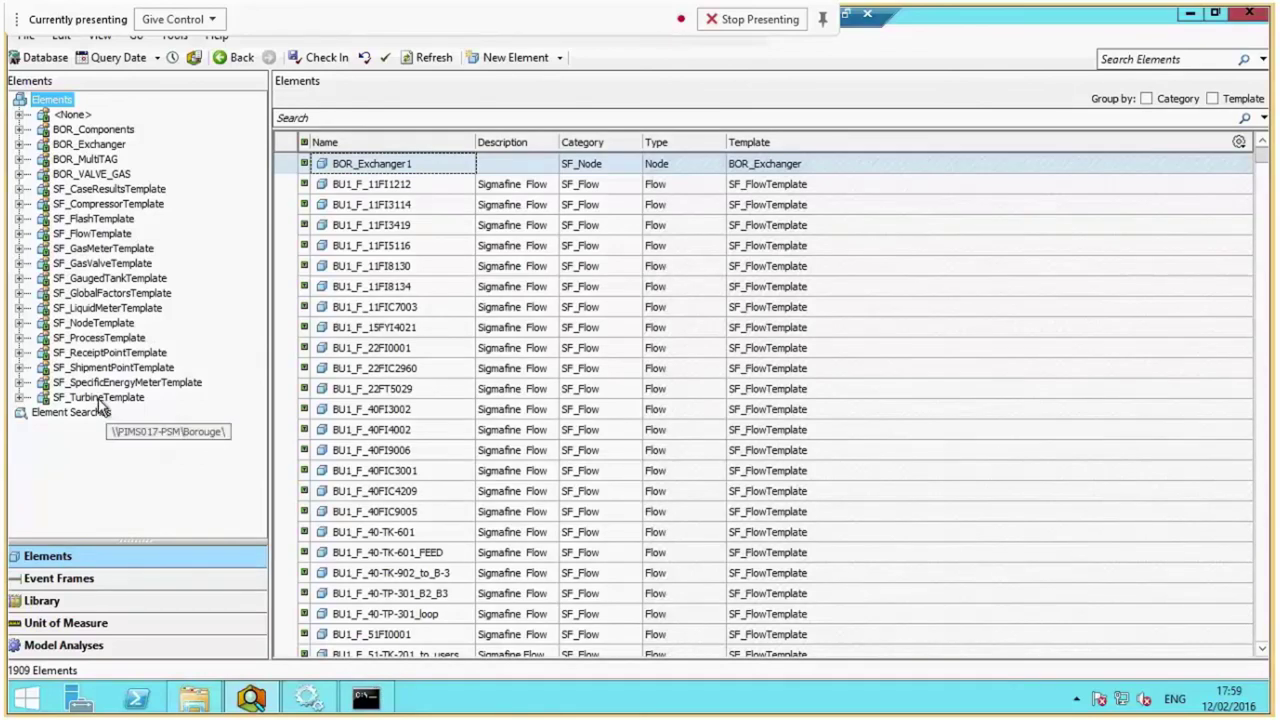
click(19, 114)
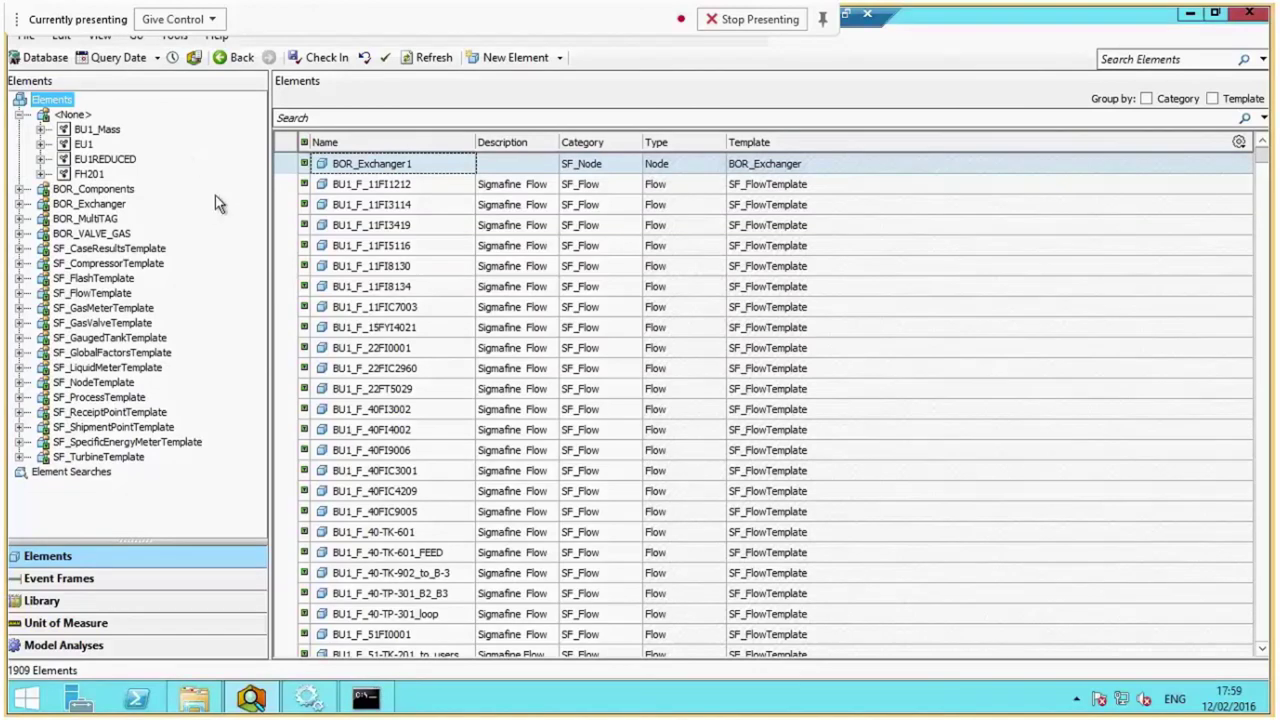
click(50, 58)
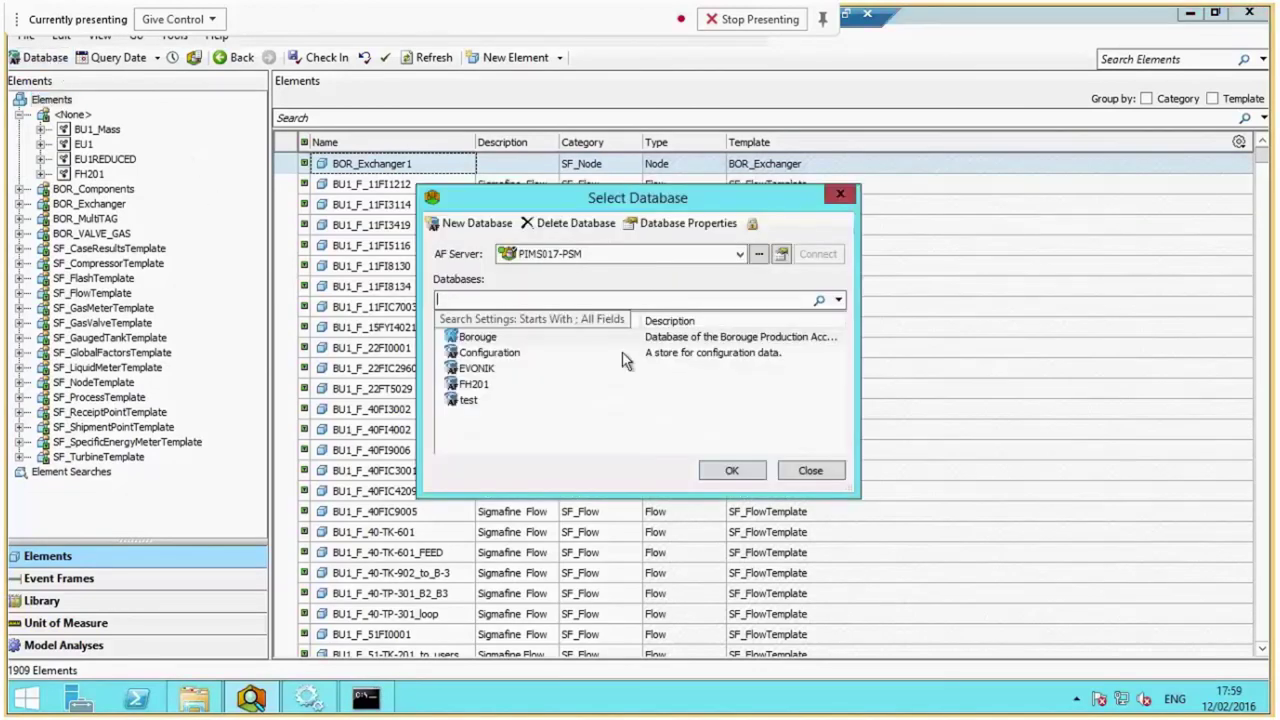
click(467, 400)
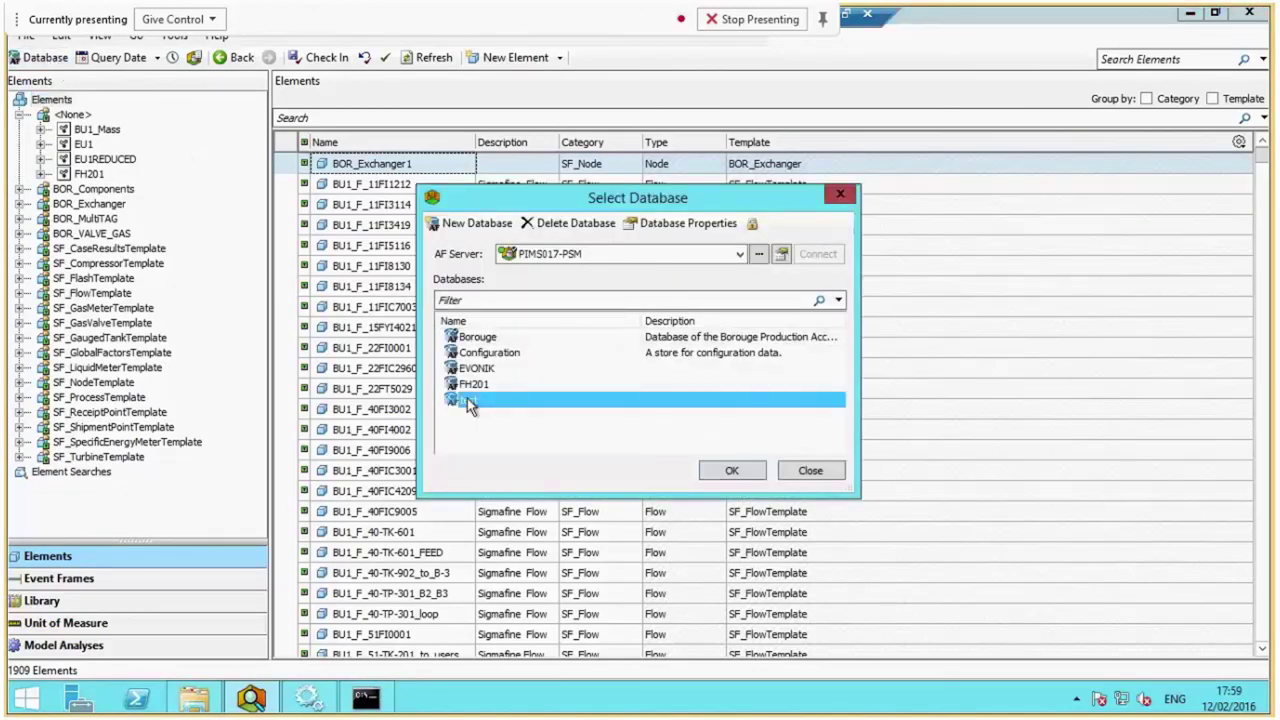
double_click(467, 400)
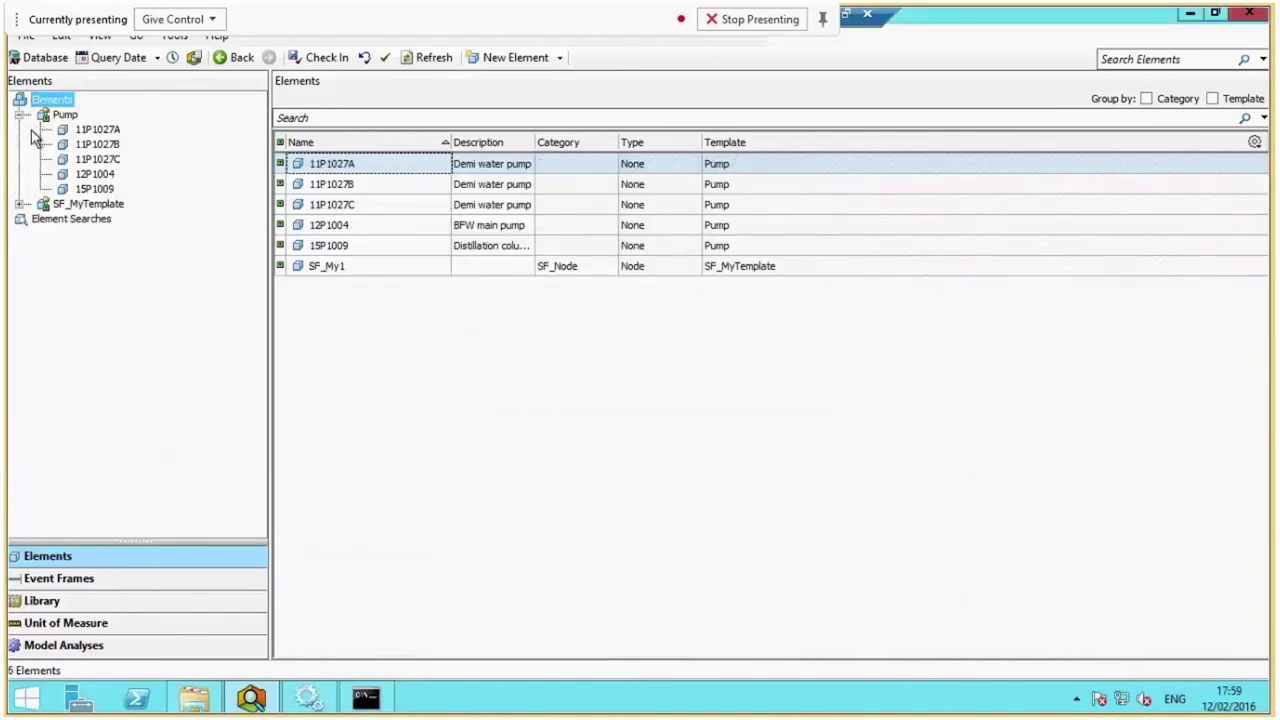
Open the attributes of pump 15P1009 and set the Efficiency attribute's data reference to Pimsoft IF DataReference
click(97, 131)
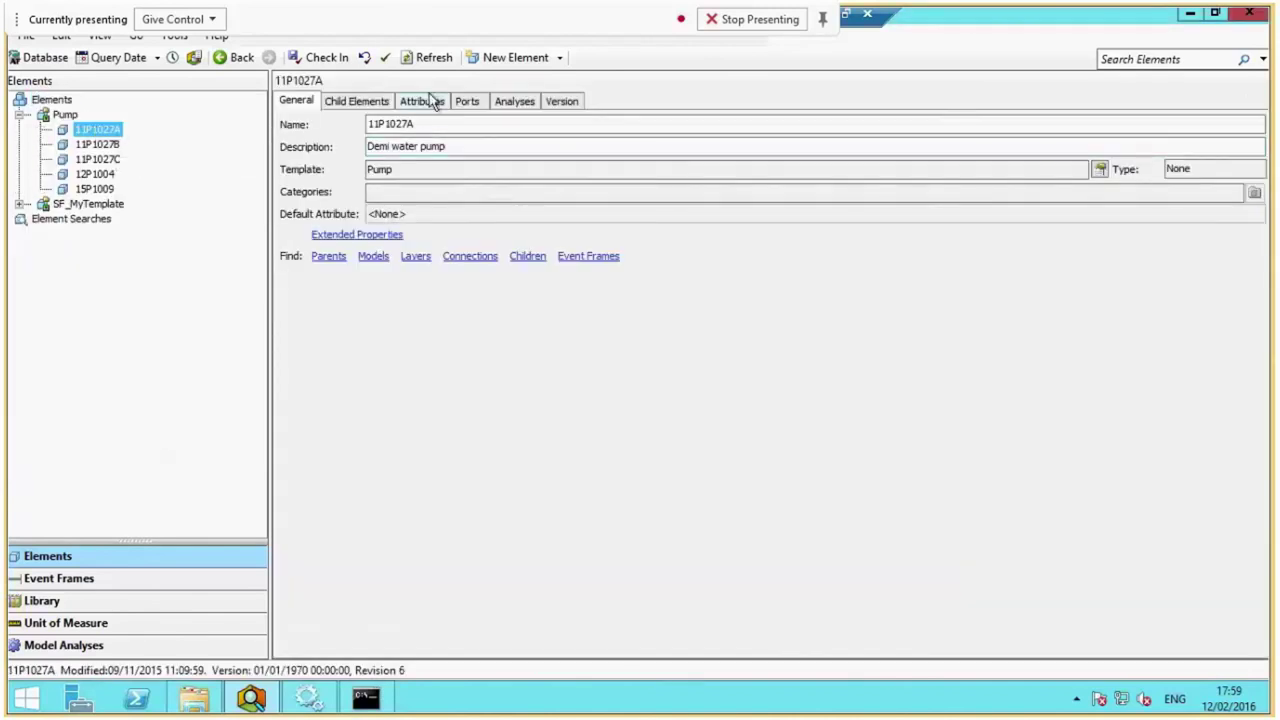
click(430, 104)
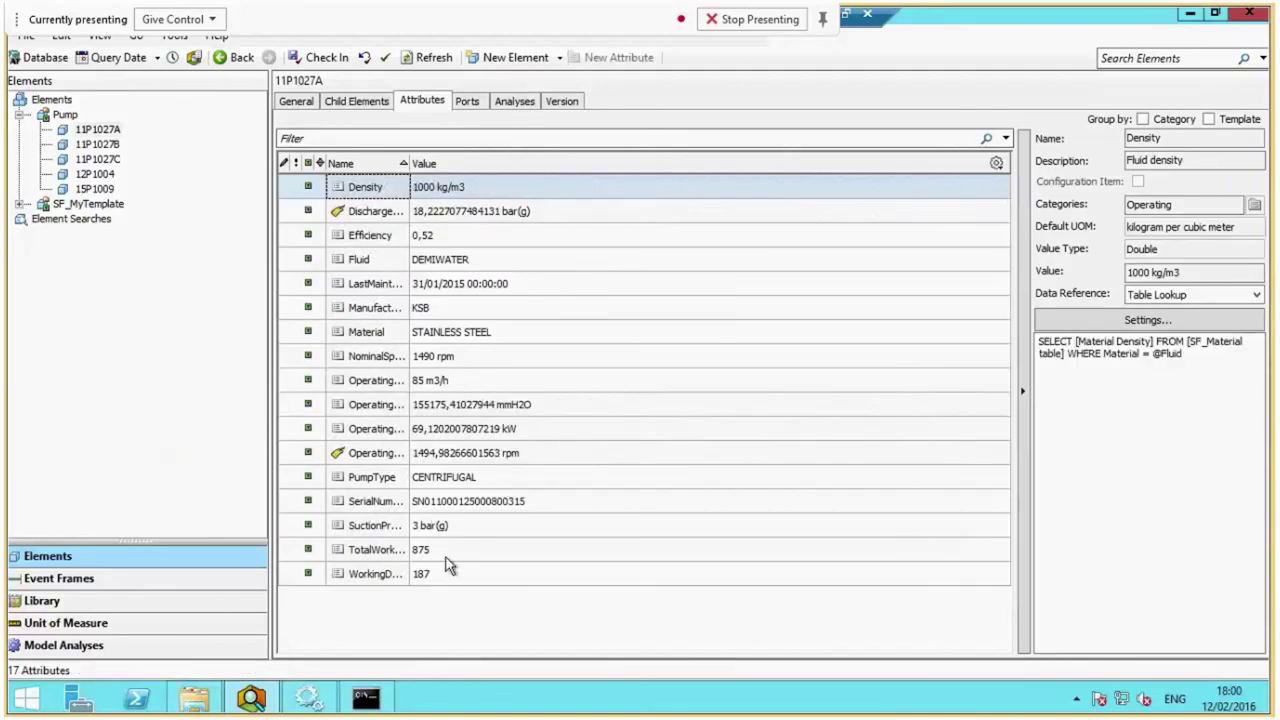
click(95, 189)
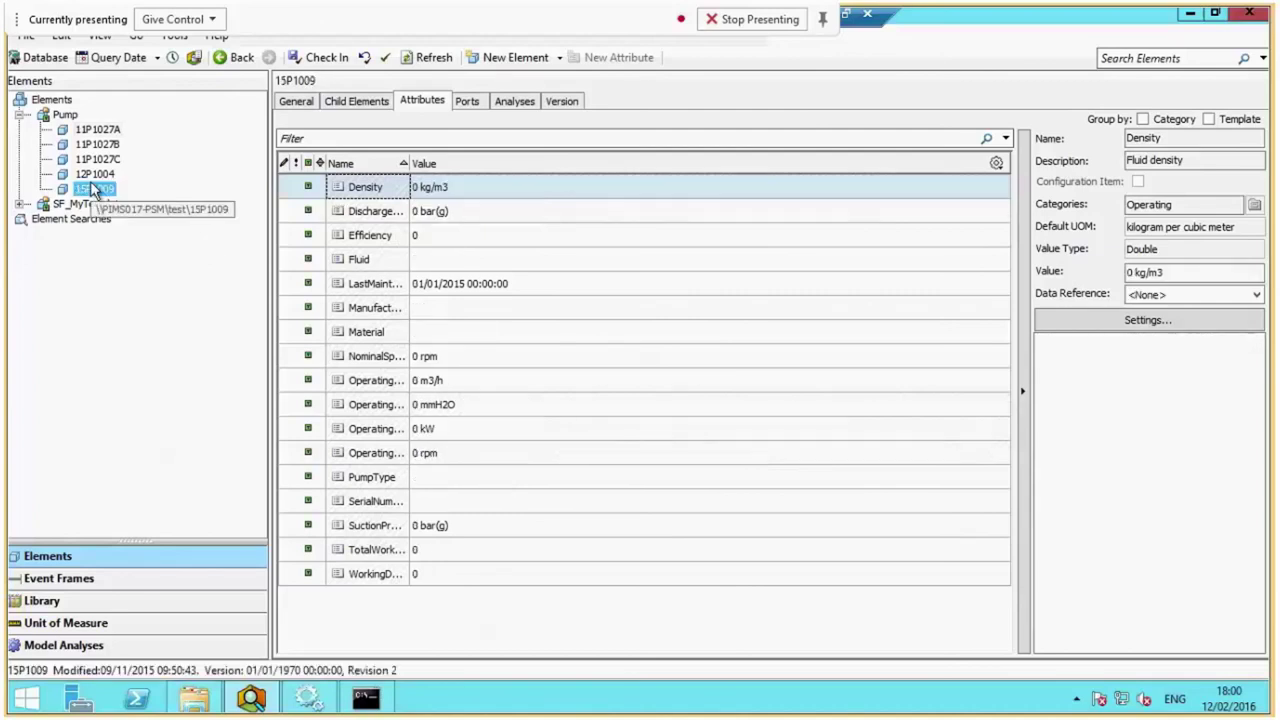
click(375, 238)
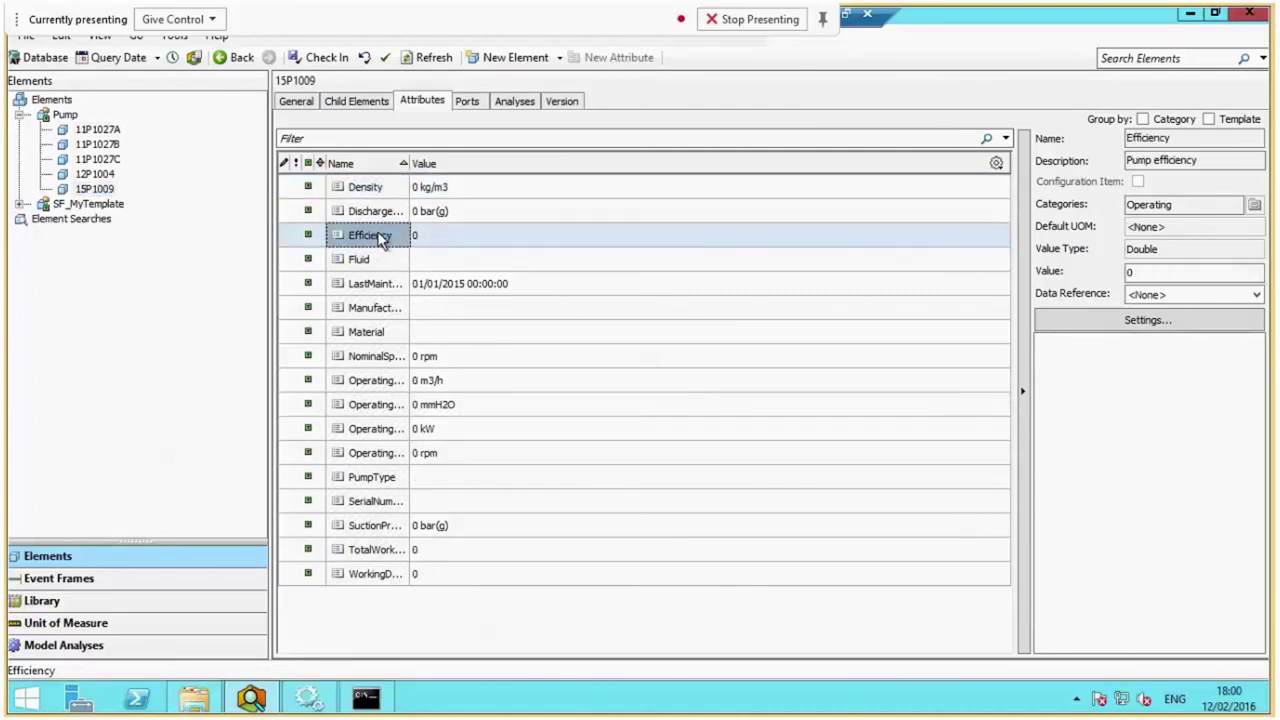
click(1256, 295)
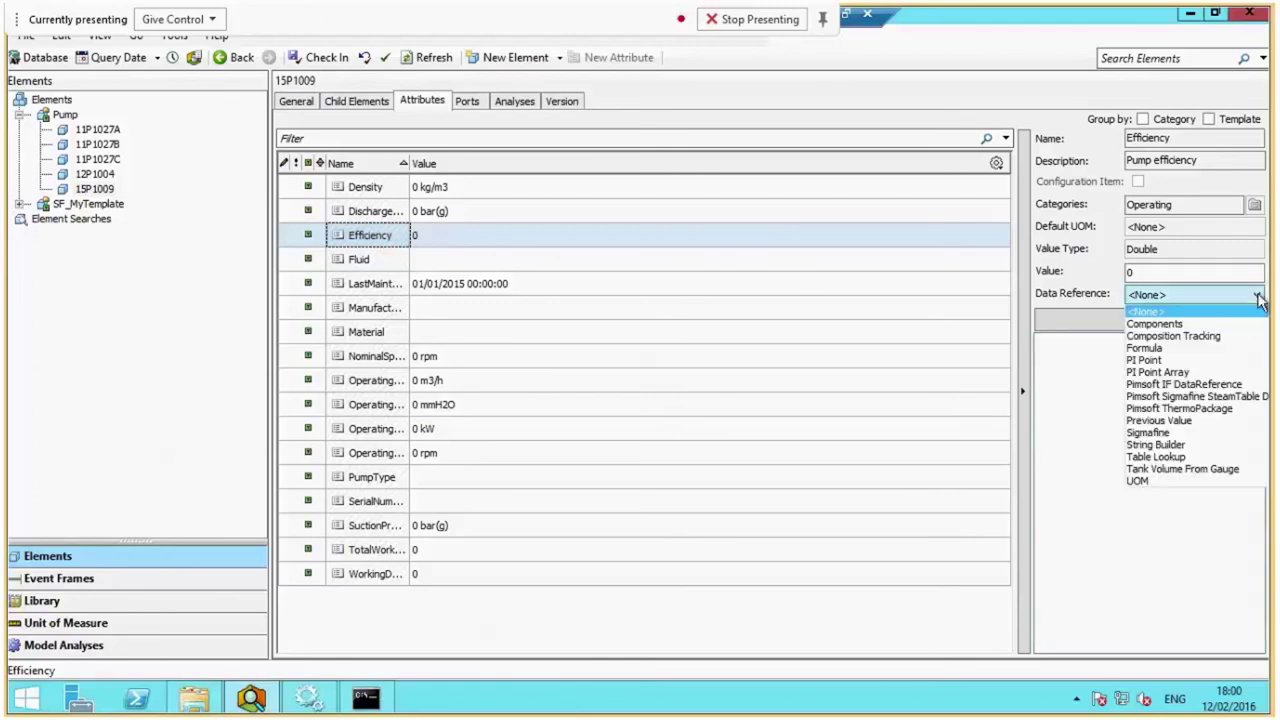
click(1217, 385)
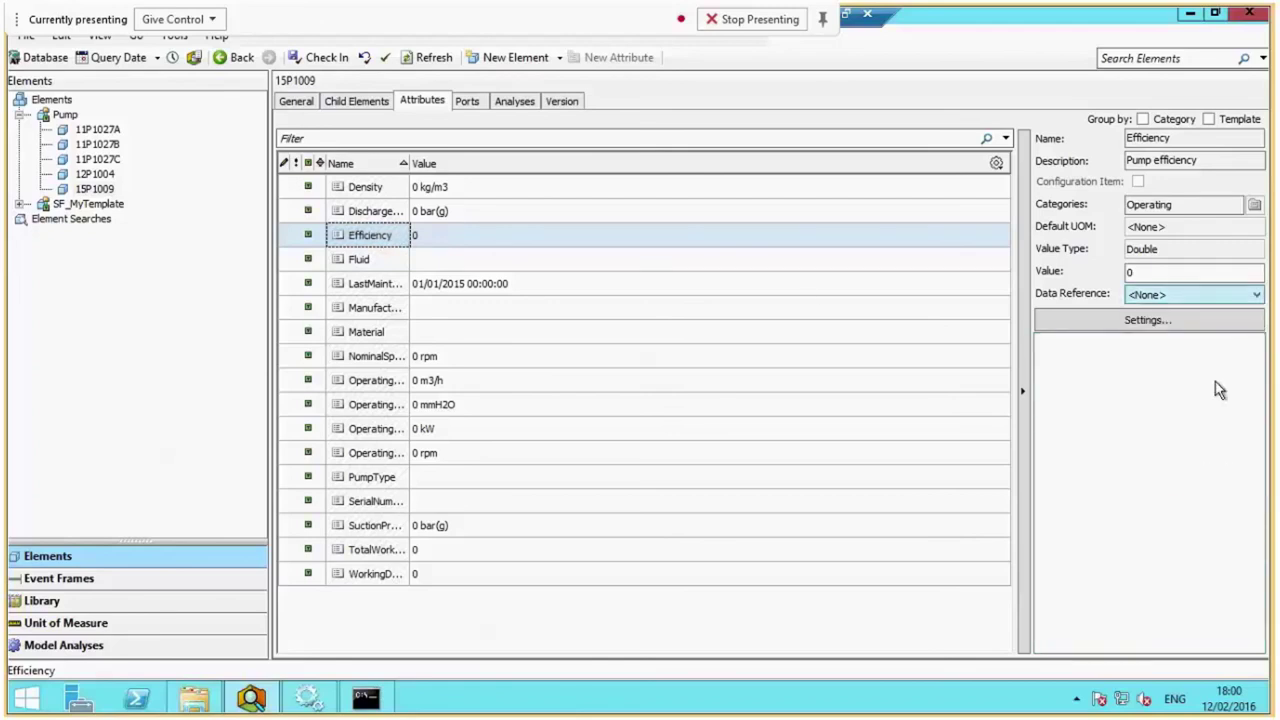
Initialize the Efficiency attribute's IF connection with server pims017-psm on port 8080, test it, and accept the connection settings
click(1154, 321)
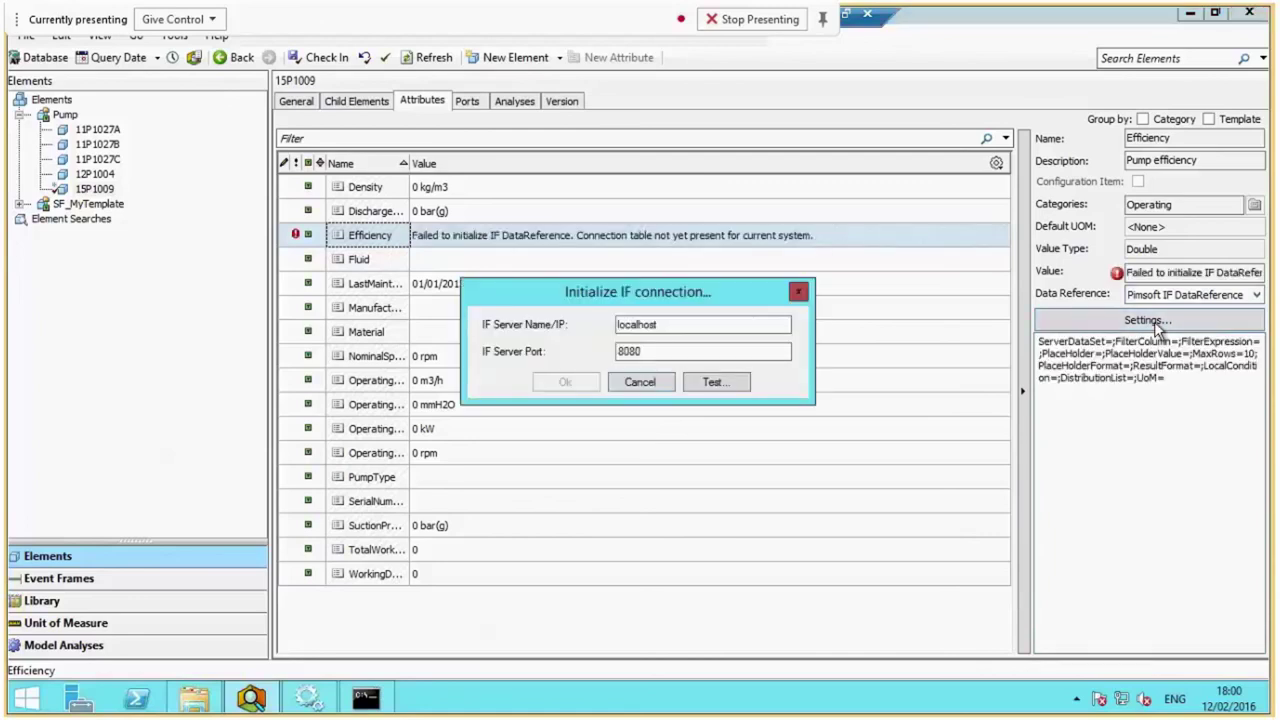
drag(640, 303, 565, 320)
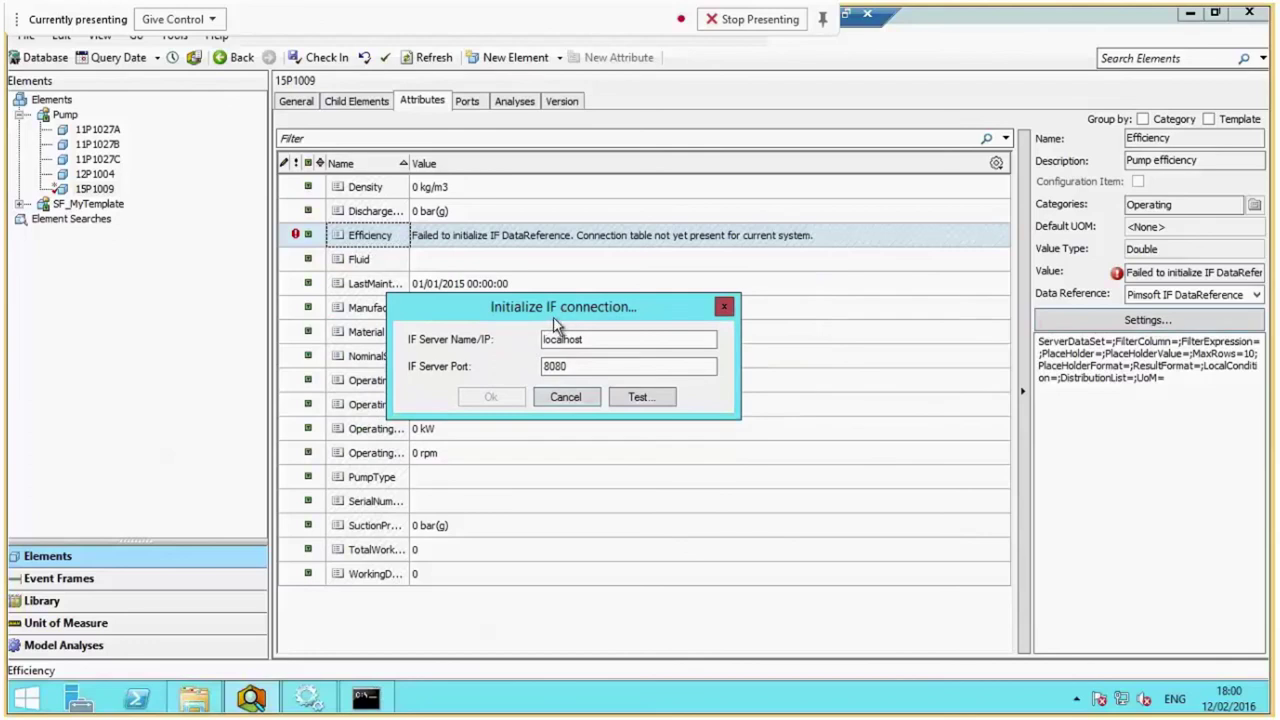
click(603, 339)
double_click(603, 339)
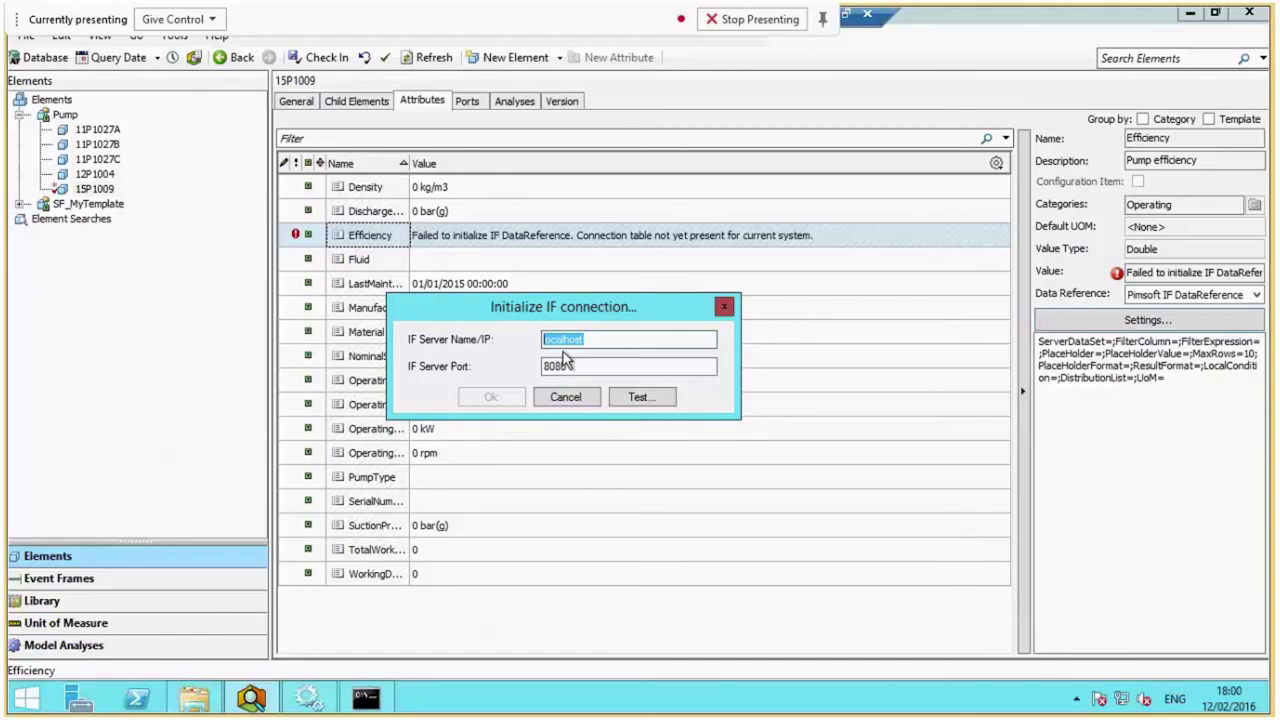
text(pims017-psm)
double_click(582, 366)
click(644, 397)
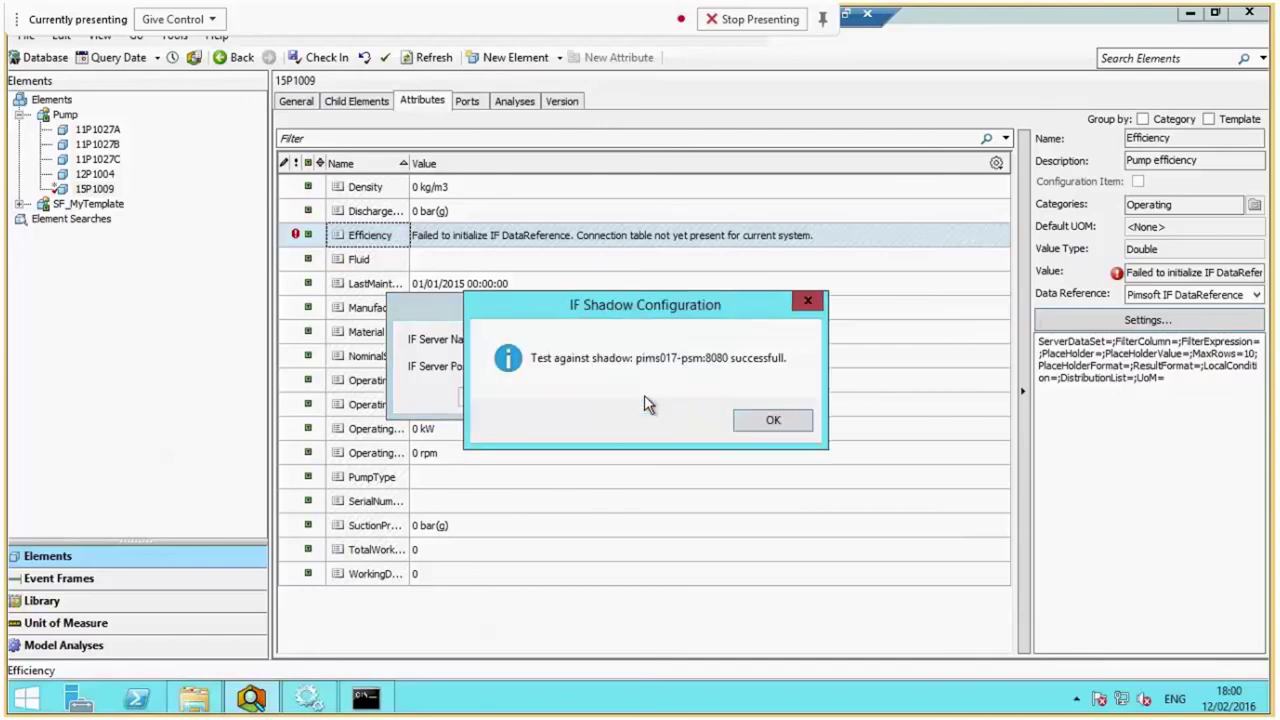
drag(683, 310, 640, 434)
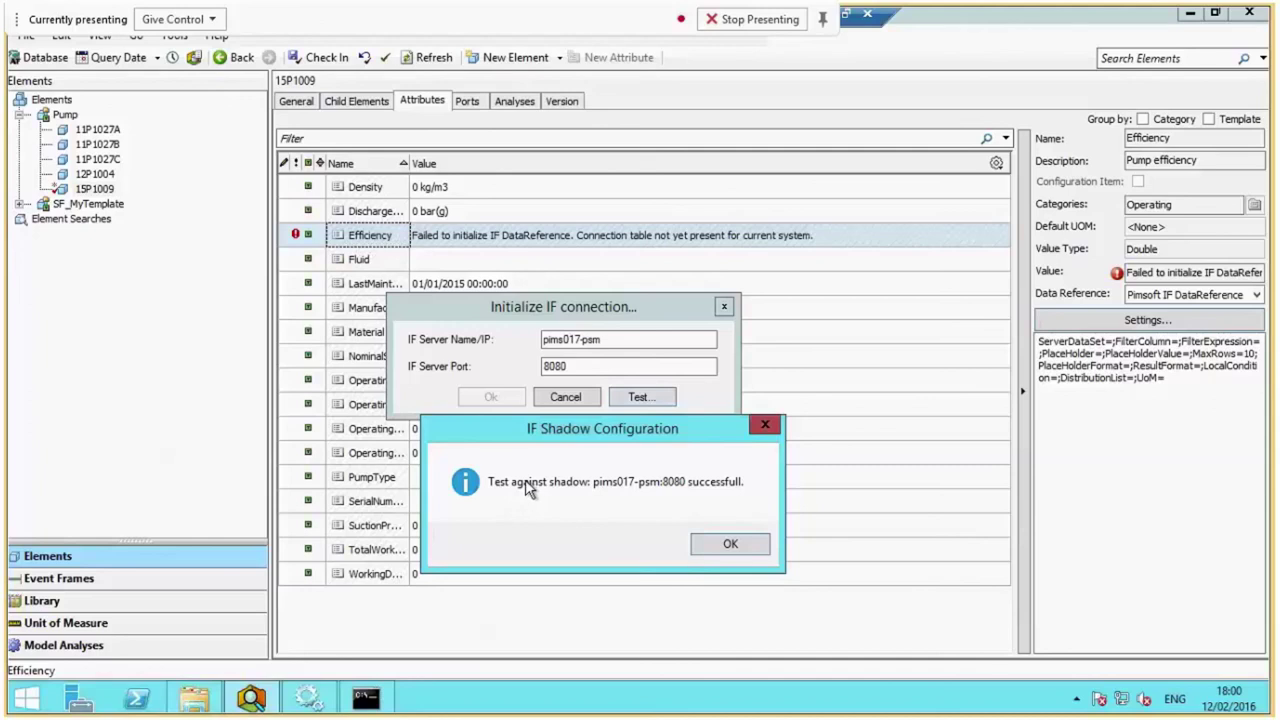
click(727, 544)
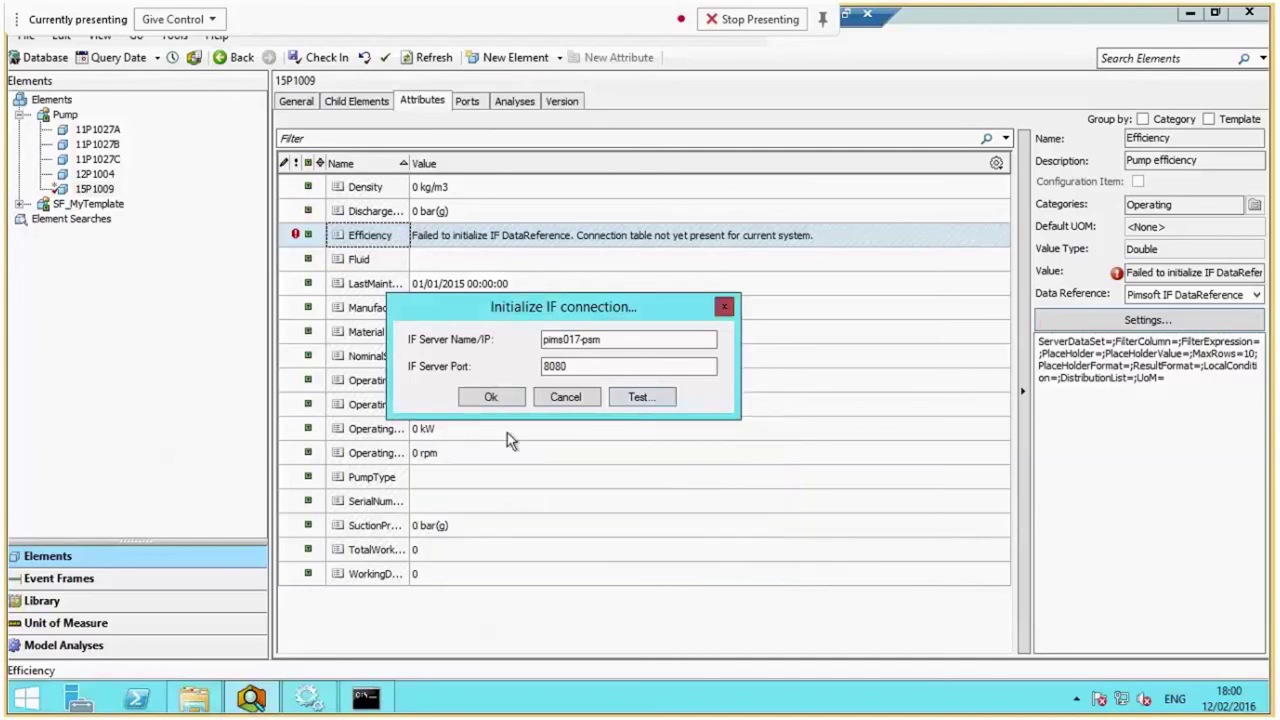
key(Return)
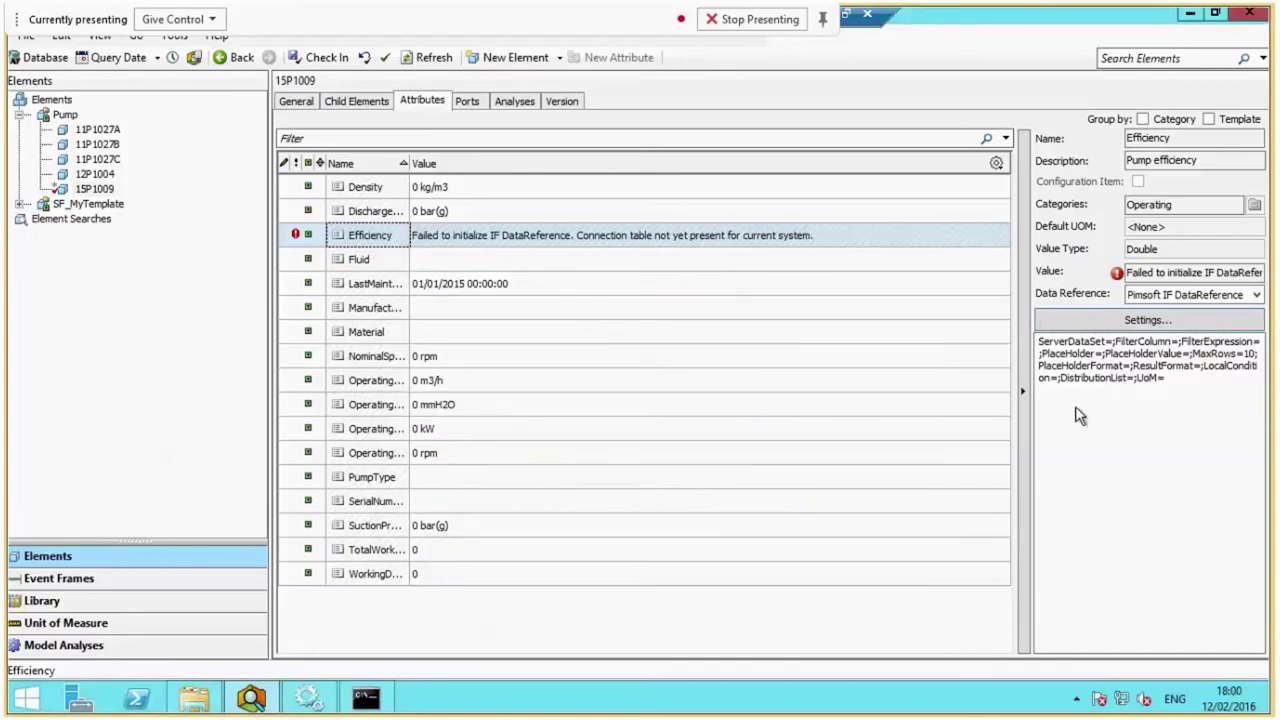
Open the IF data reference configuration form for pump 15P1009's Efficiency attribute
click(1137, 325)
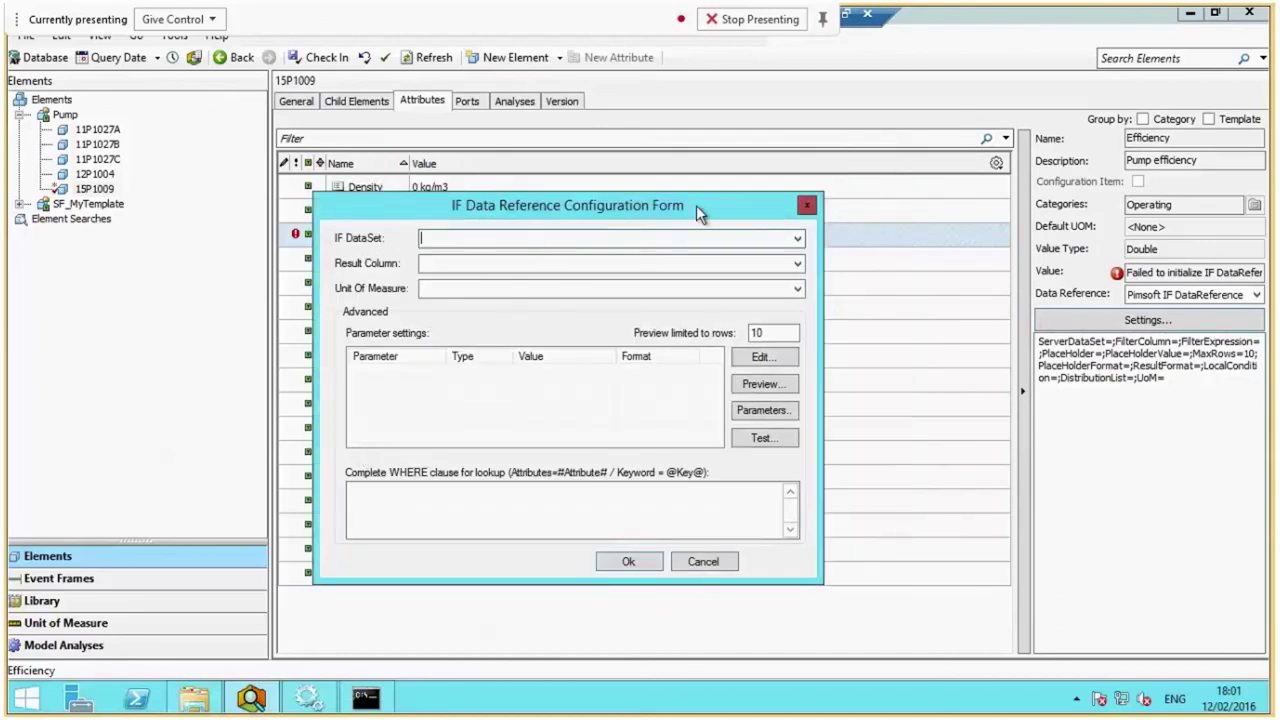
drag(698, 214, 782, 204)
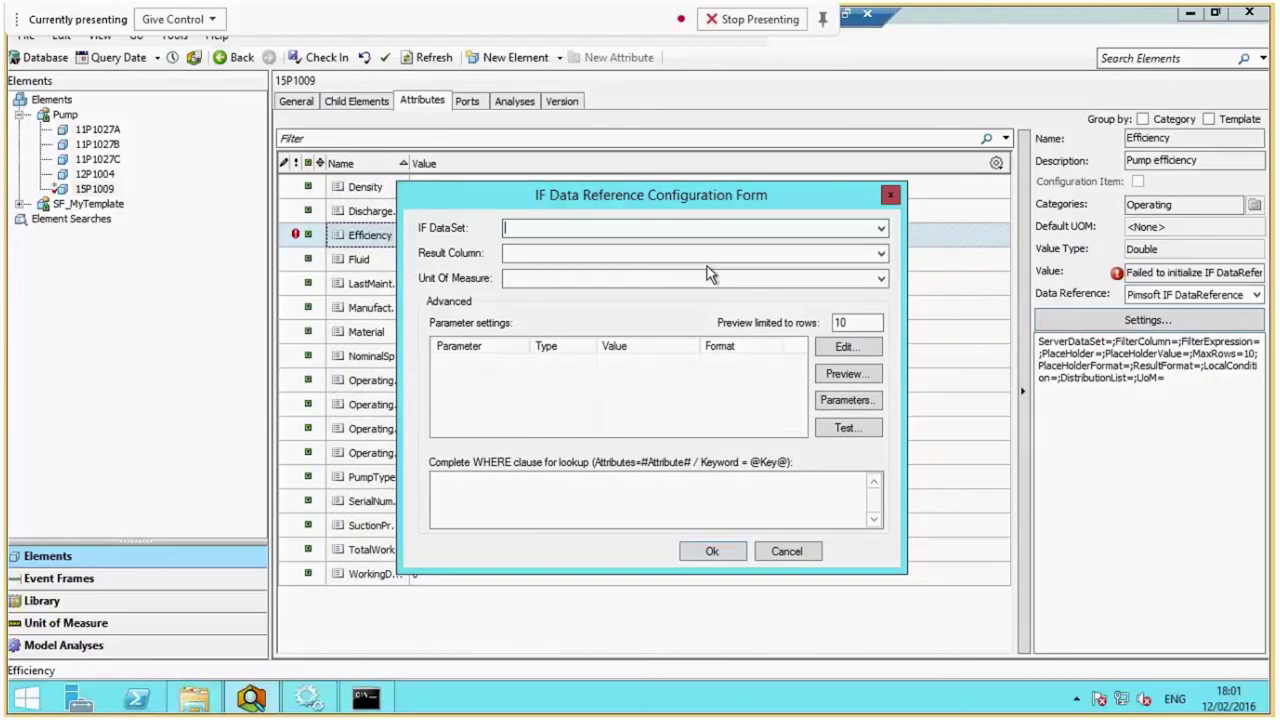